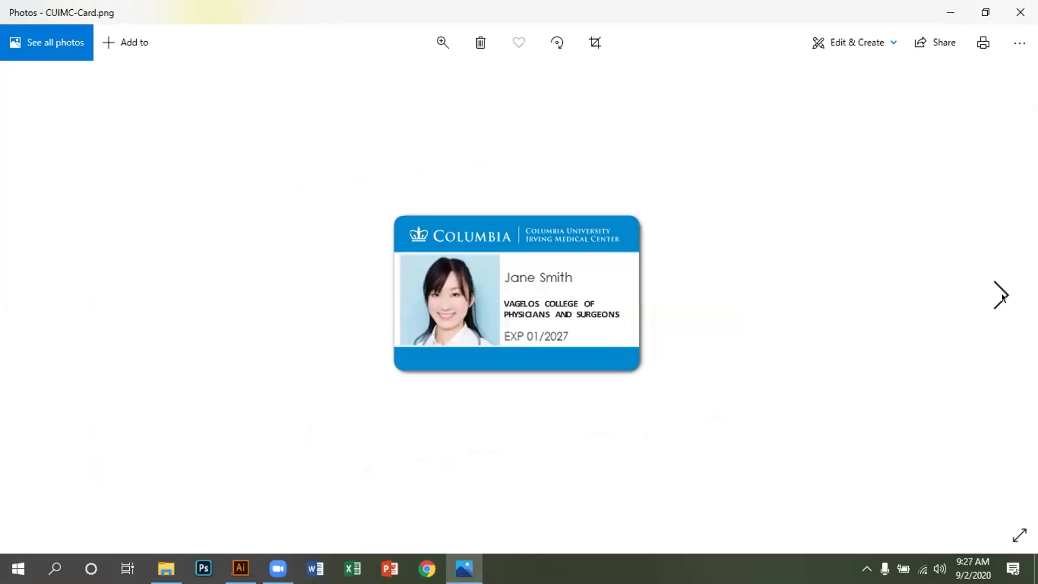
Step: Browse through the next three sample ID card designs in Photos
left_click(1002, 297)
left_click(1002, 297)
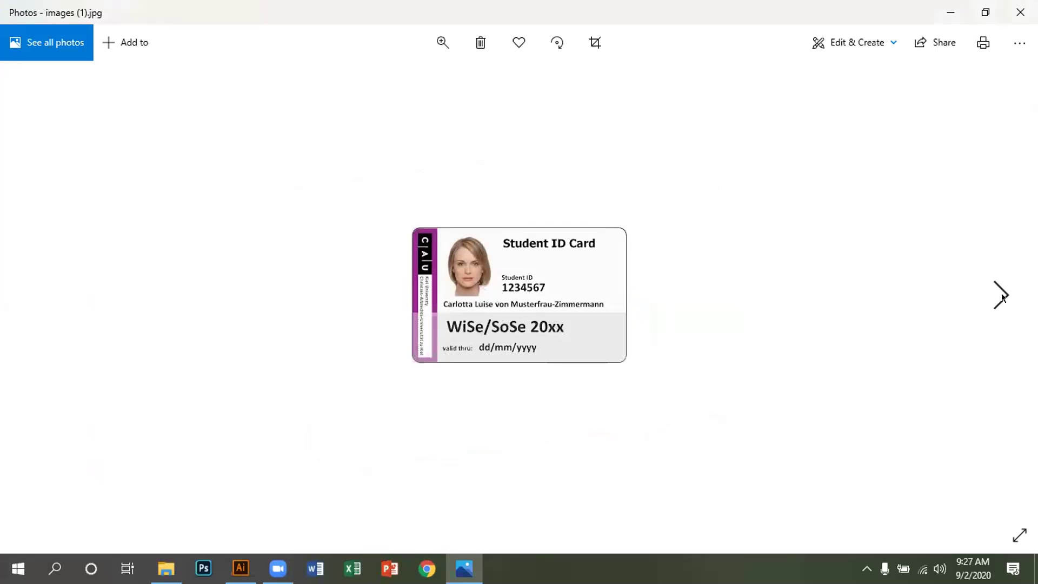
left_click(1002, 297)
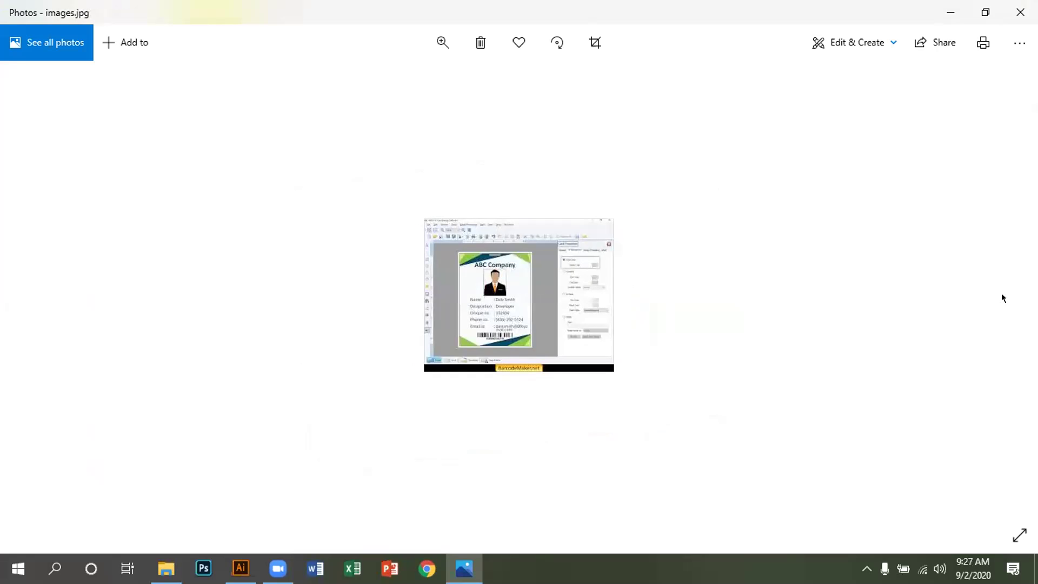
Step: Close Photos, show the desktop, and bring Illustrator back to the front
left_click(1020, 12)
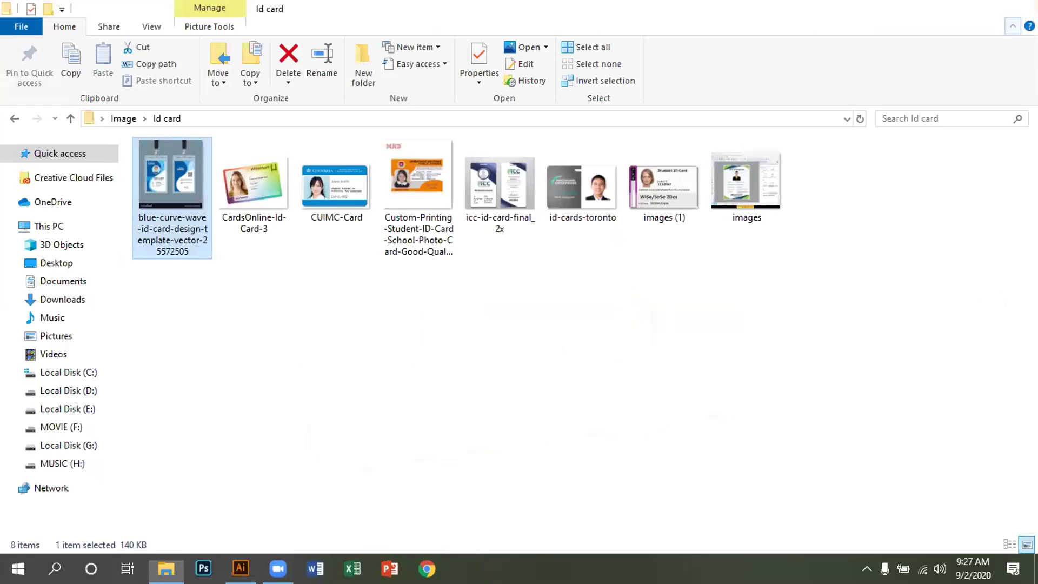
key("super+d")
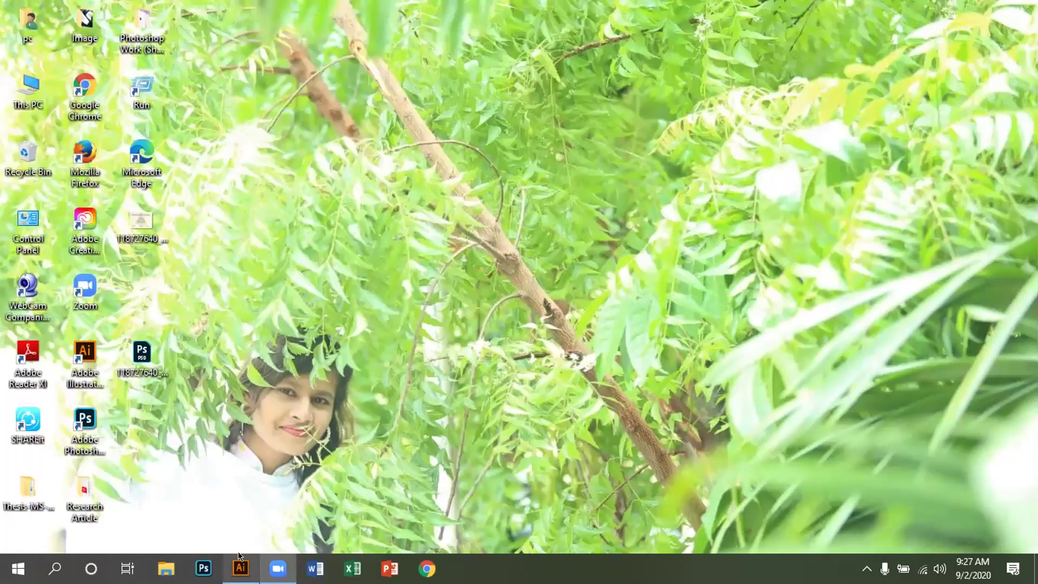
left_click(241, 569)
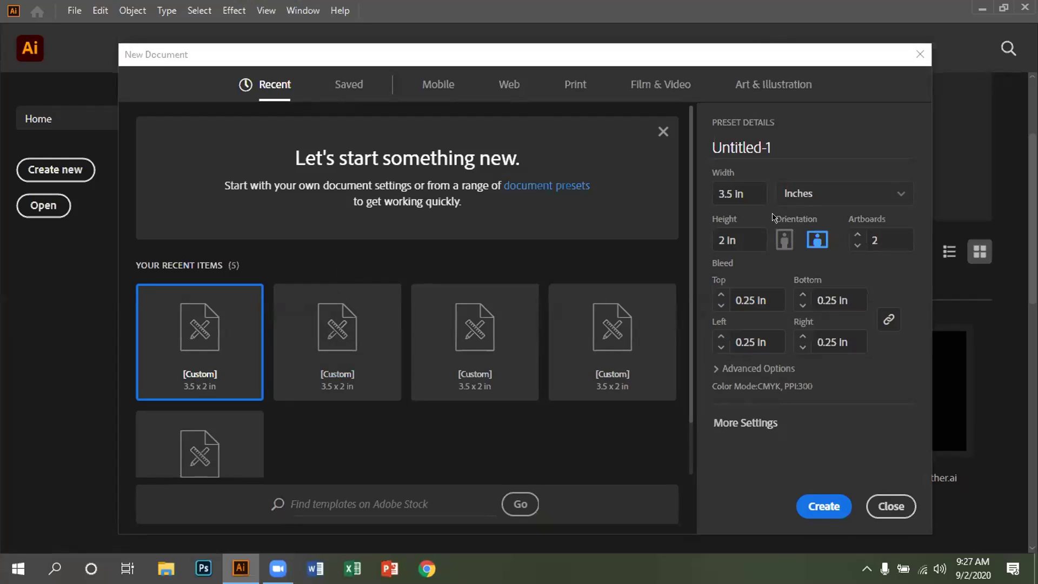
Step: Create a 3.375 × 2.125 in document with CMYK and 300 ppi advanced options
left_click(728, 187)
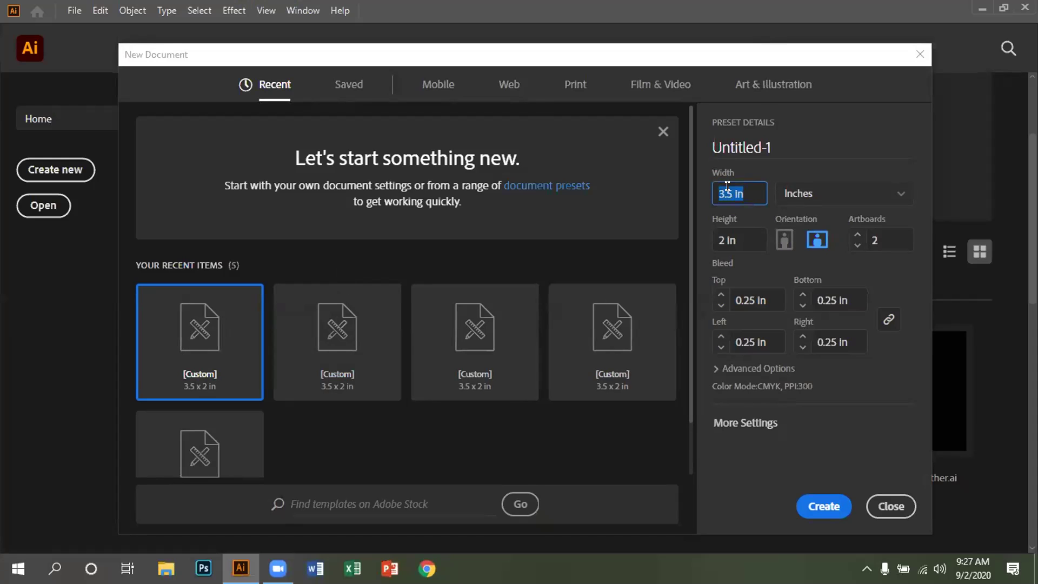
key("BackSpace")
type("375")
left_click(718, 240)
left_click(721, 238)
type(".")
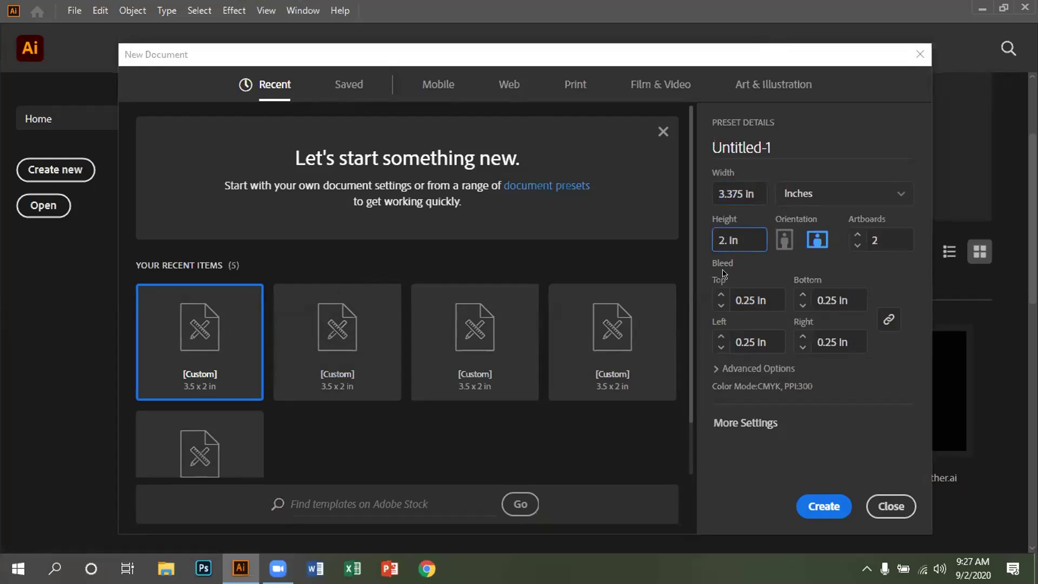
type("125")
left_click(764, 369)
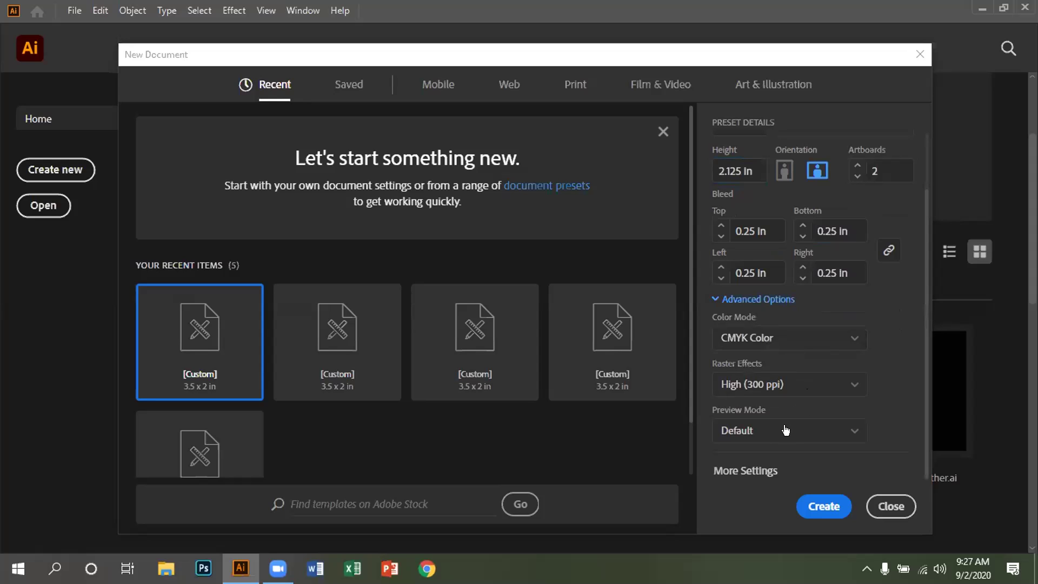
scroll(784, 430, "up", 2)
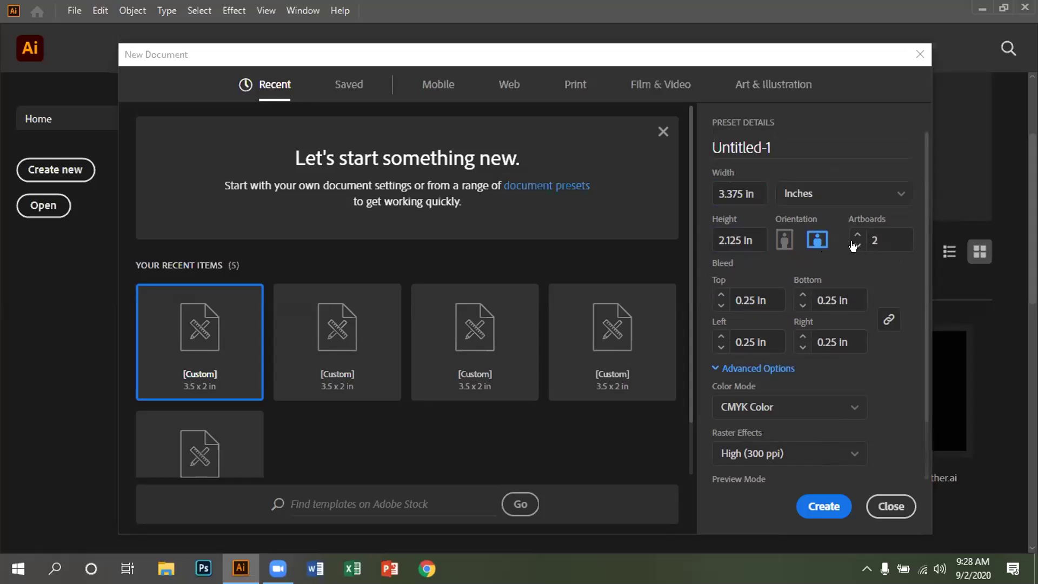
left_click(808, 506)
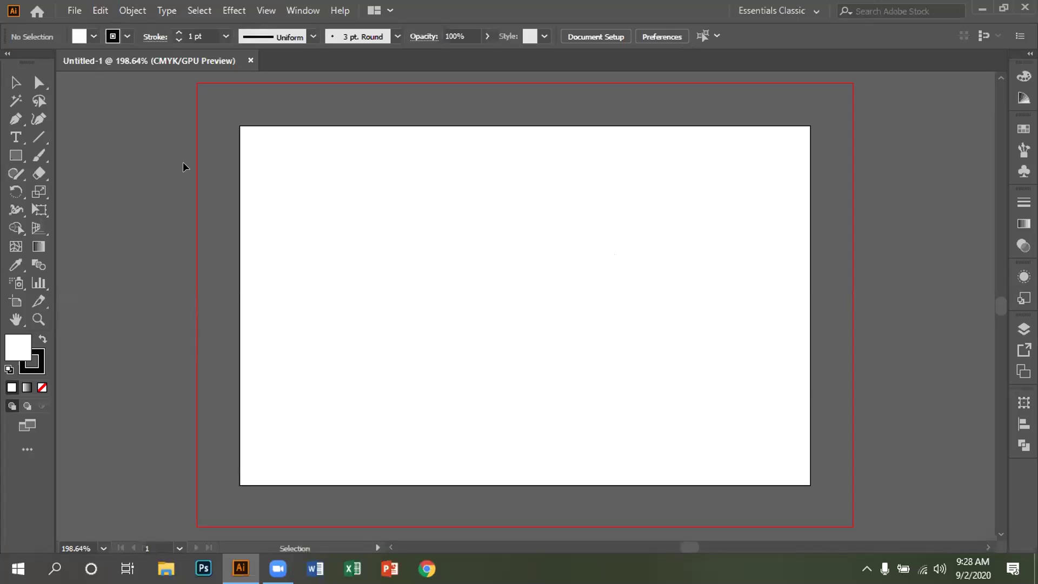
Step: Place the CUIMC-Card image from Desktop > Image > Id card
left_click(74, 11)
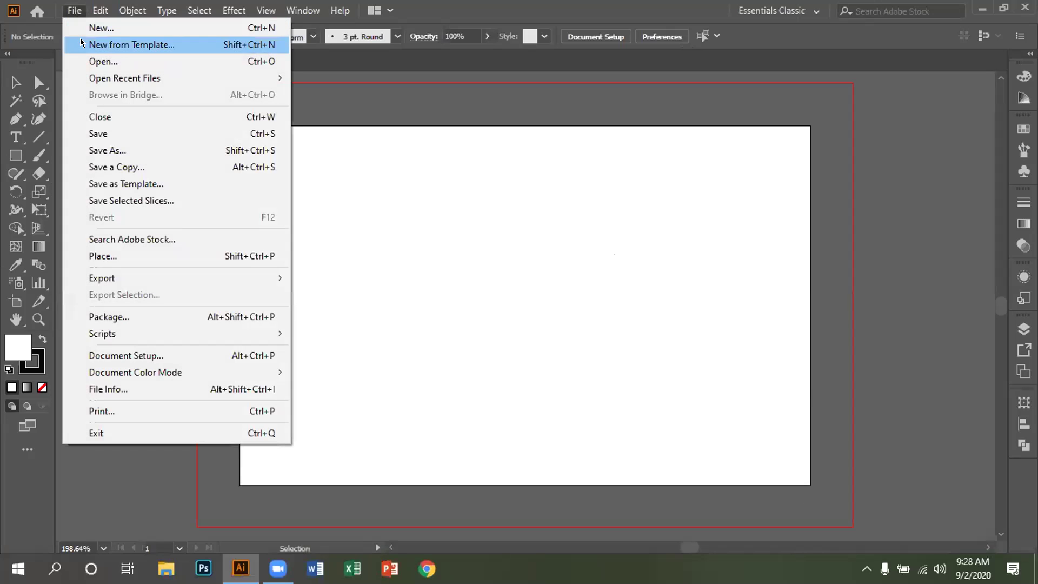
left_click(115, 258)
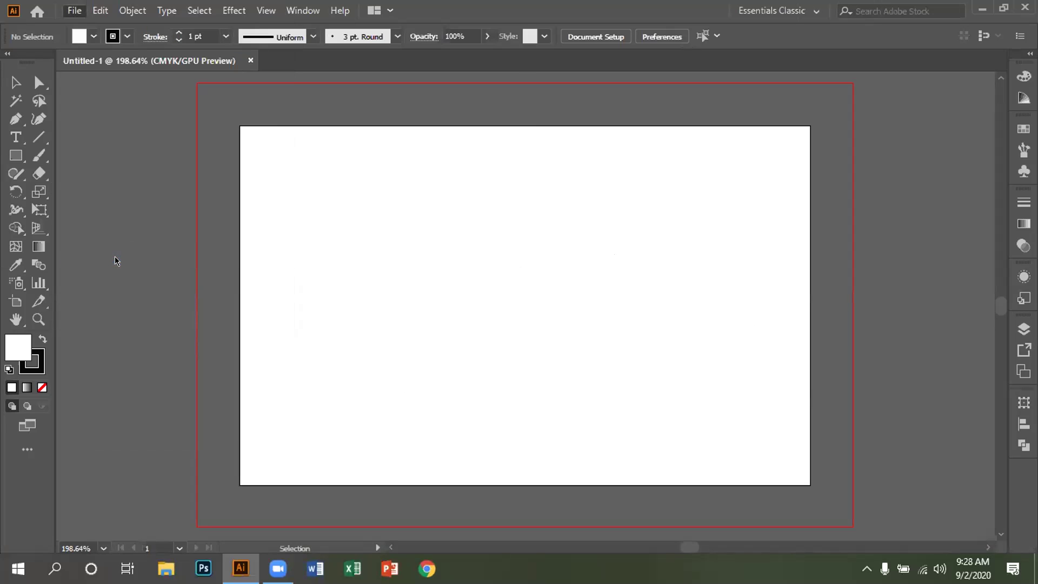
scroll(287, 224, "down", 2)
scroll(287, 223, "up", 2)
left_click(64, 125)
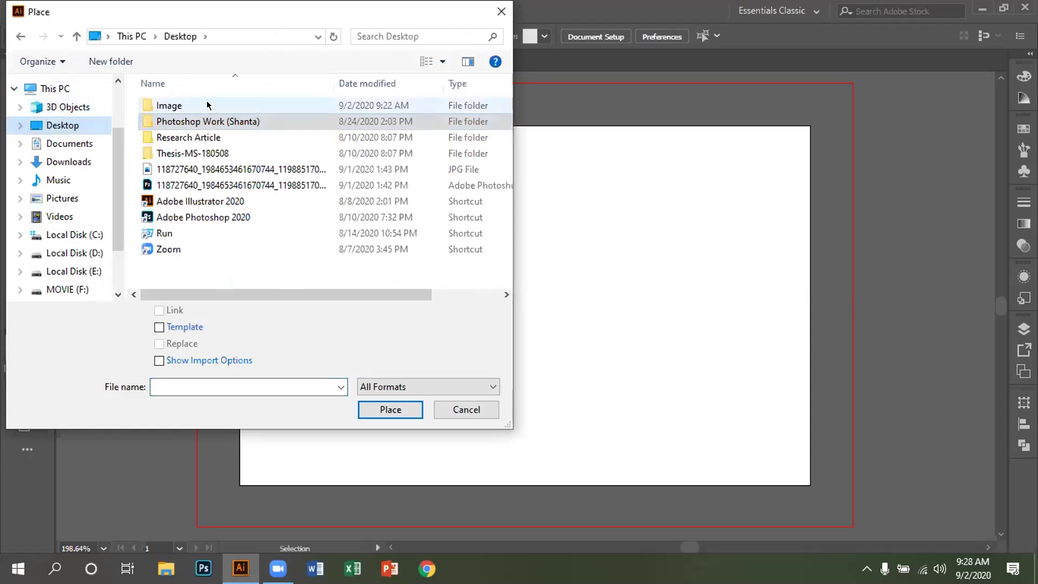
double_click(206, 105)
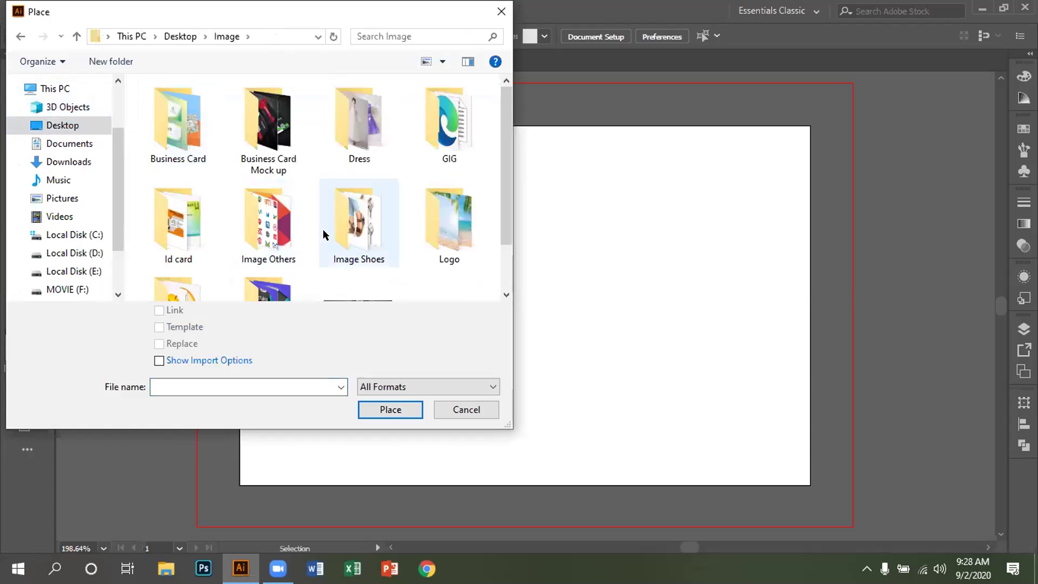
double_click(208, 222)
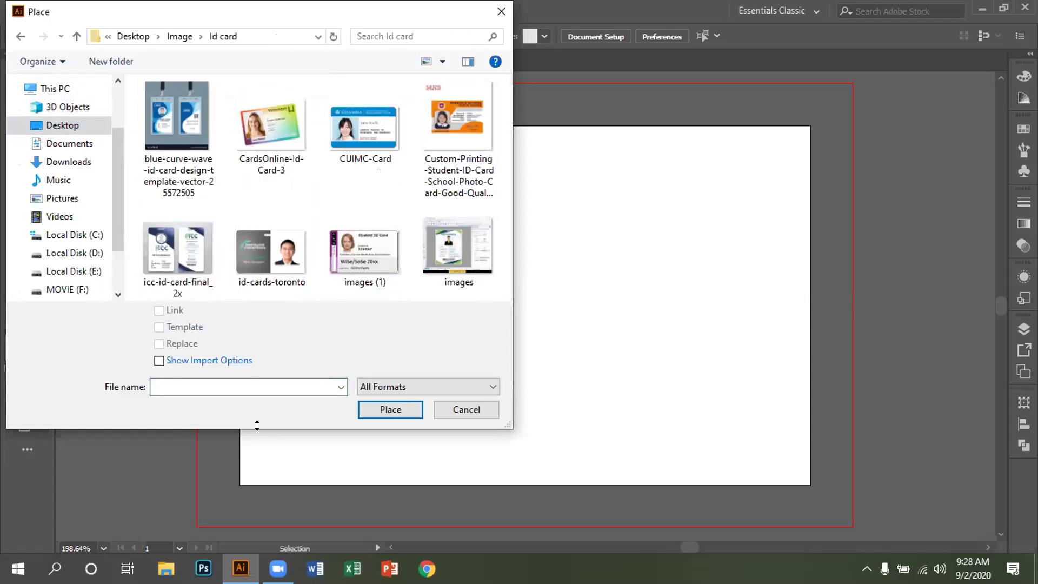
double_click(366, 111)
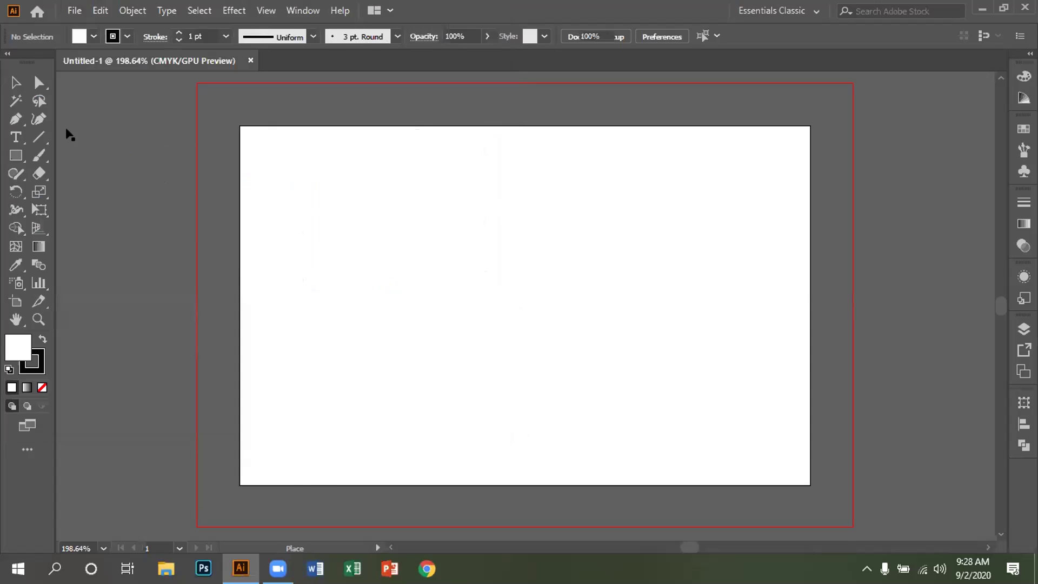
left_click(69, 133)
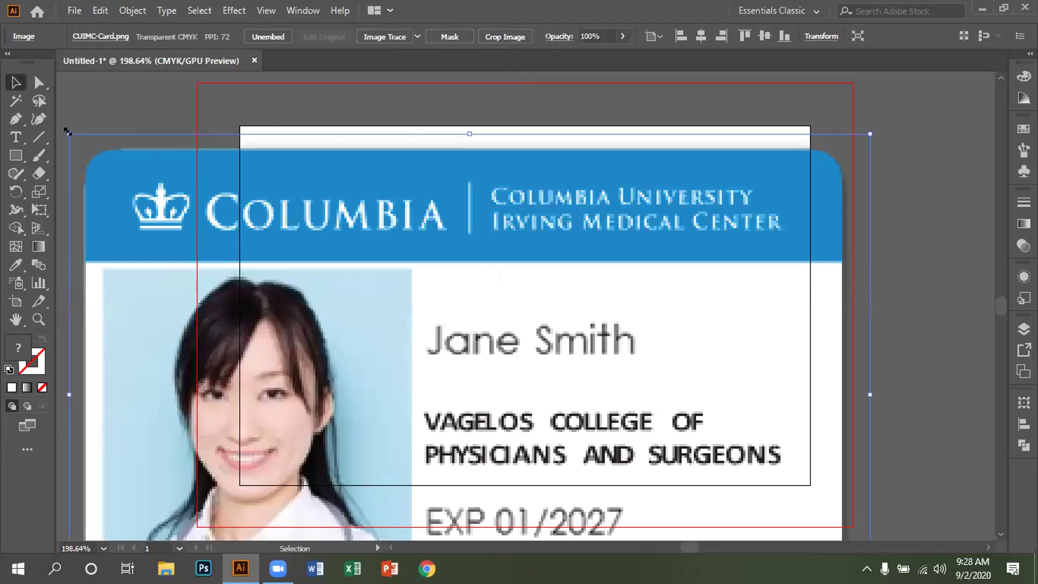
Step: Scale the CUIMC-Card image down to a small reference size
left_click_drag(67, 131, 355, 311)
left_click_drag(402, 364, 235, 183)
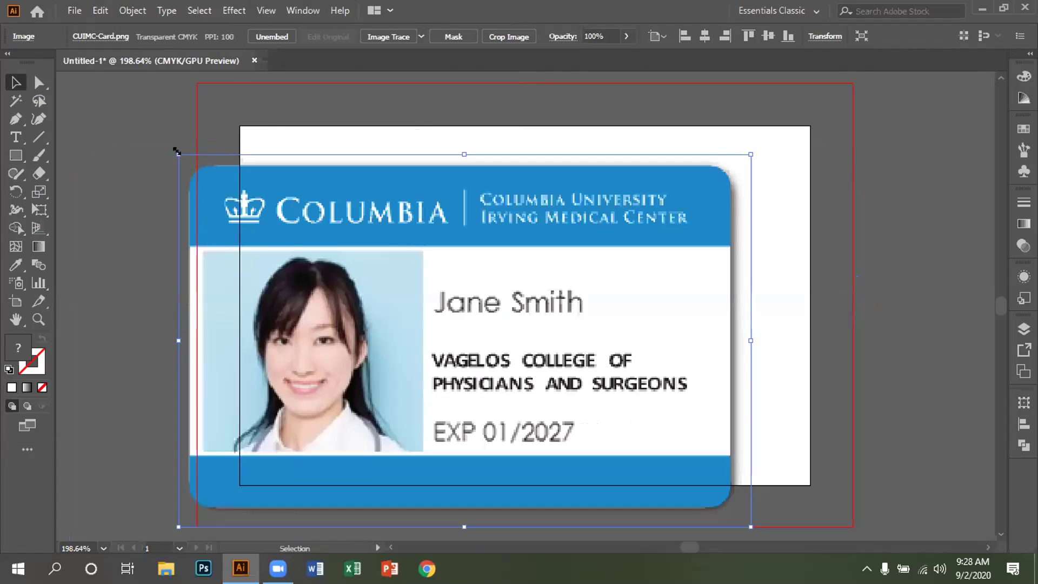
left_click_drag(178, 154, 357, 271)
left_click_drag(404, 323, 124, 142)
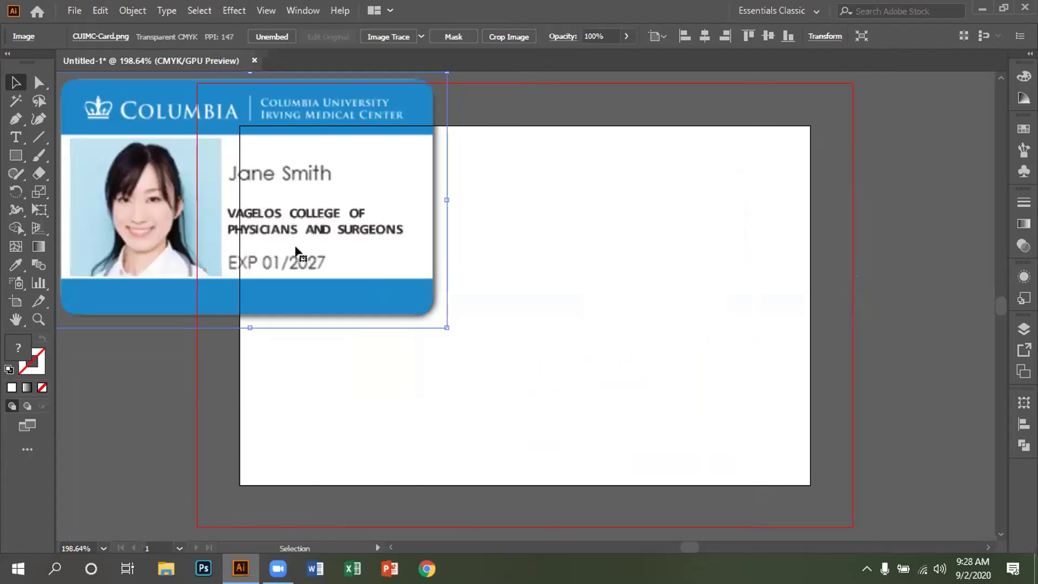
left_click_drag(441, 322, 292, 322)
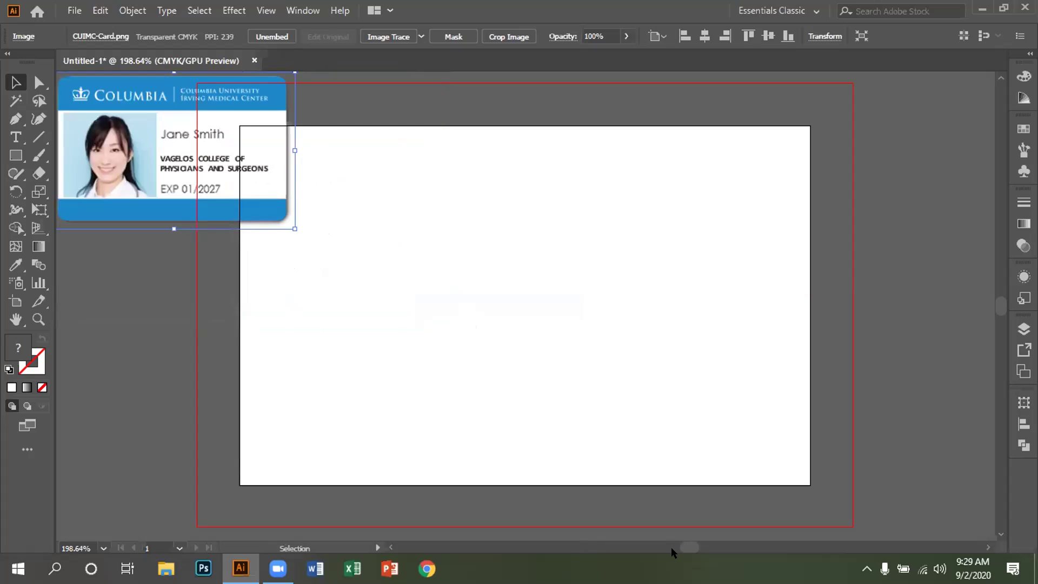
left_click_drag(688, 548, 686, 548)
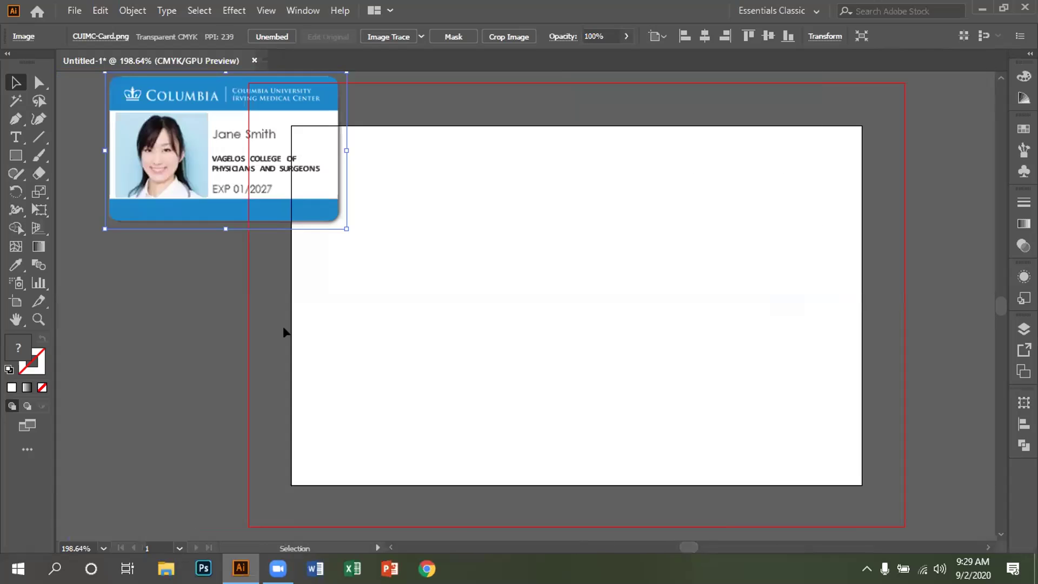
Step: Move the reference image left of the artboard and zoom out to see both
left_click_drag(180, 115, 89, 117)
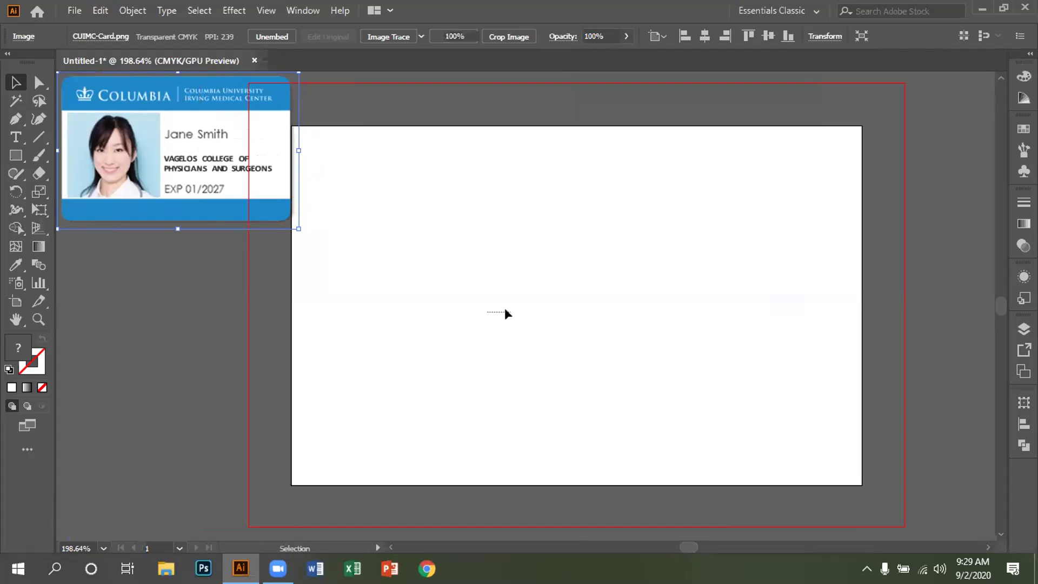
left_click(433, 309)
left_click_drag(121, 115, 139, 115)
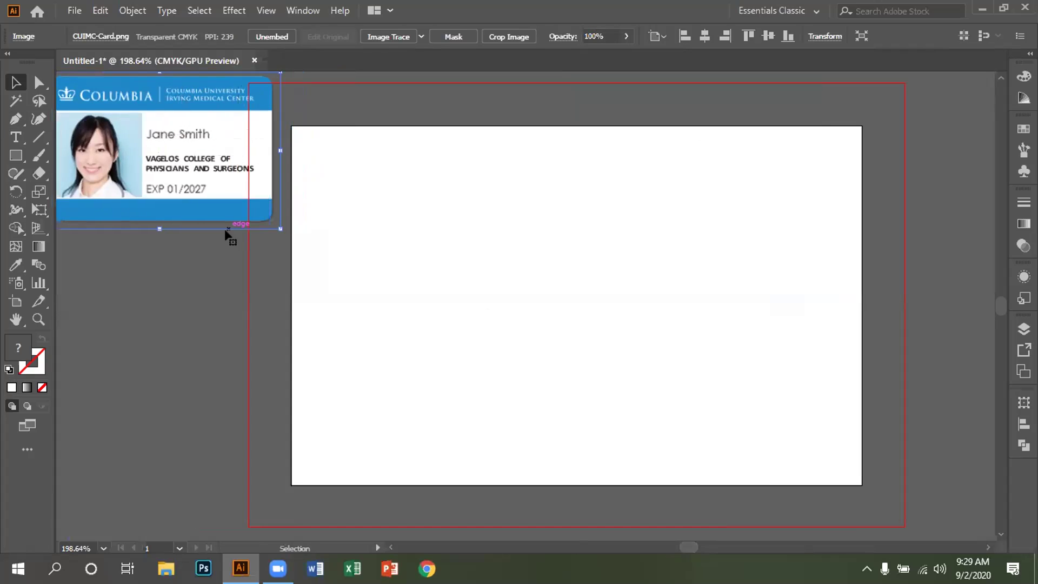
left_click_drag(682, 547, 675, 551)
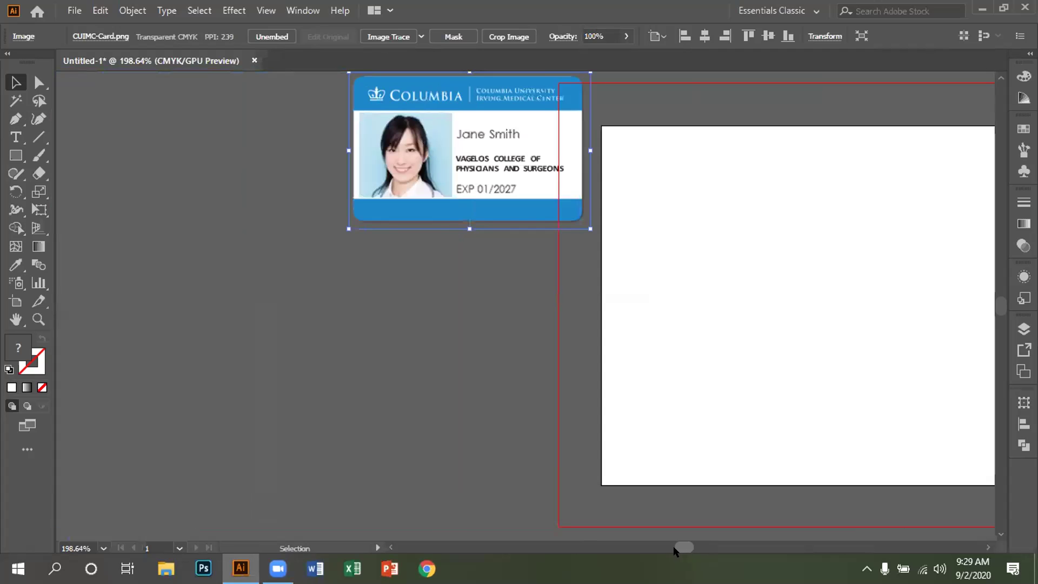
left_click_drag(475, 134, 427, 134)
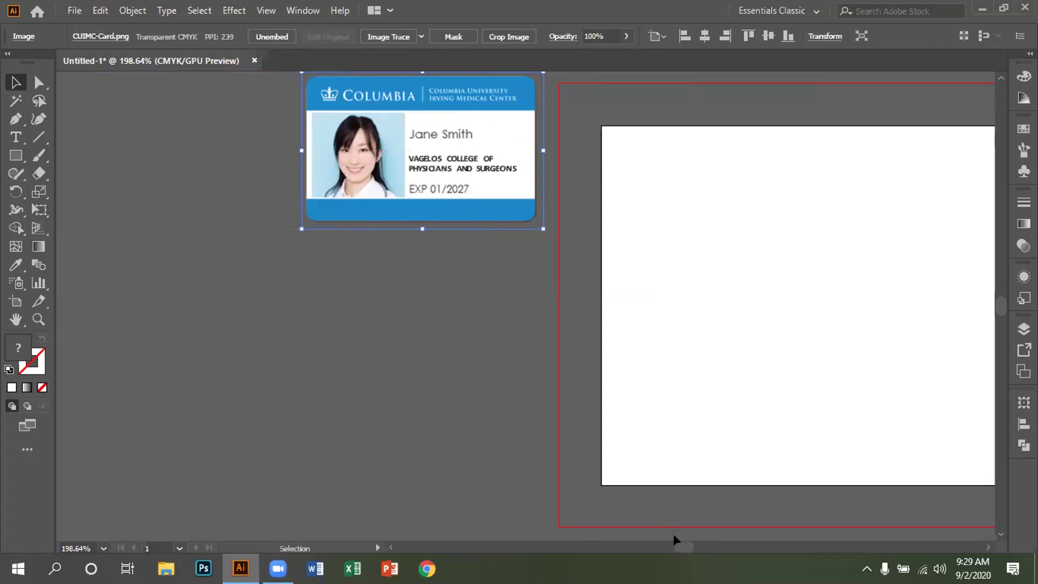
left_click_drag(677, 547, 691, 547)
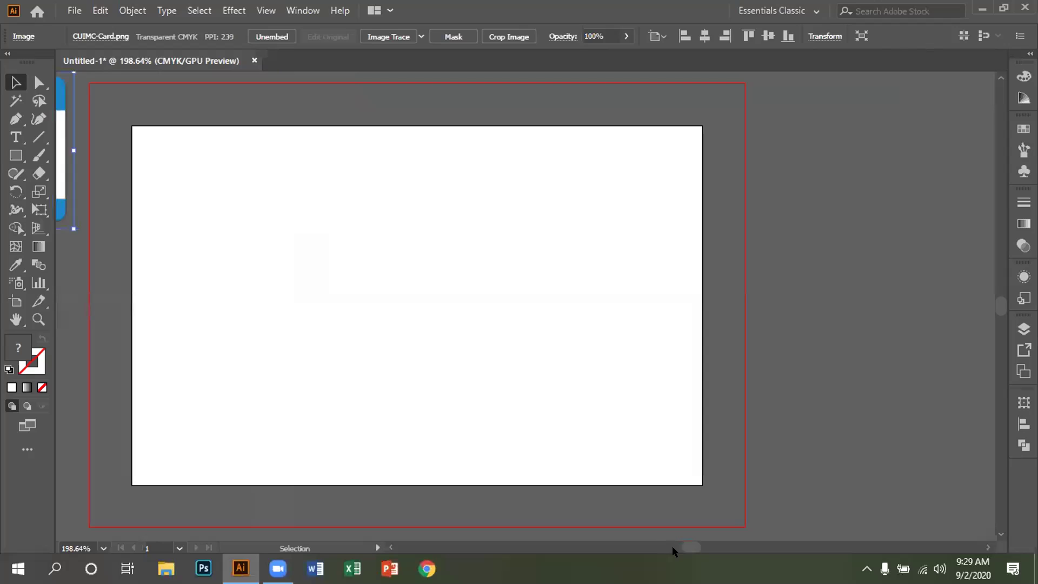
left_click(676, 548)
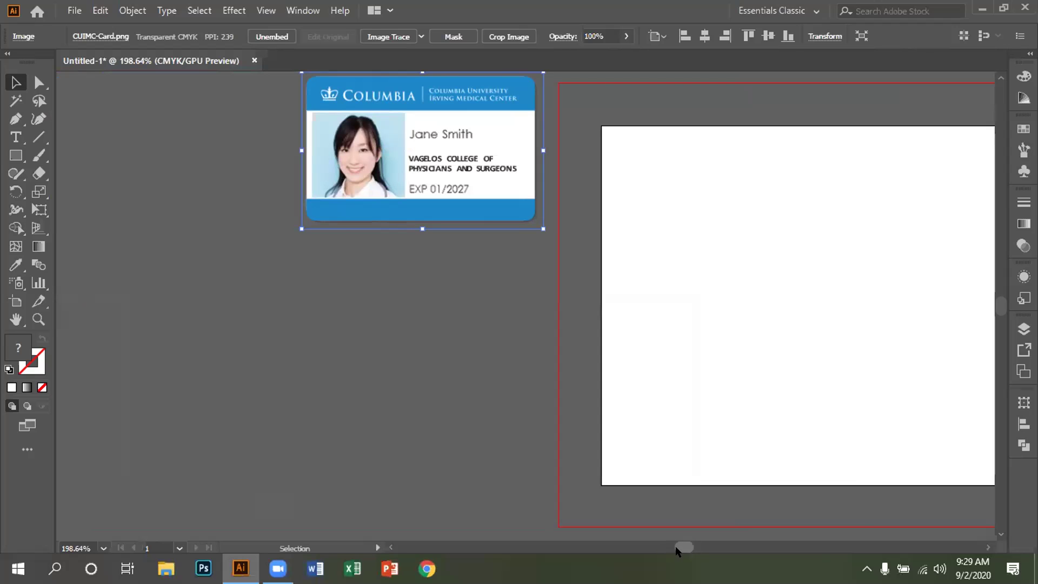
key("ctrl+minus")
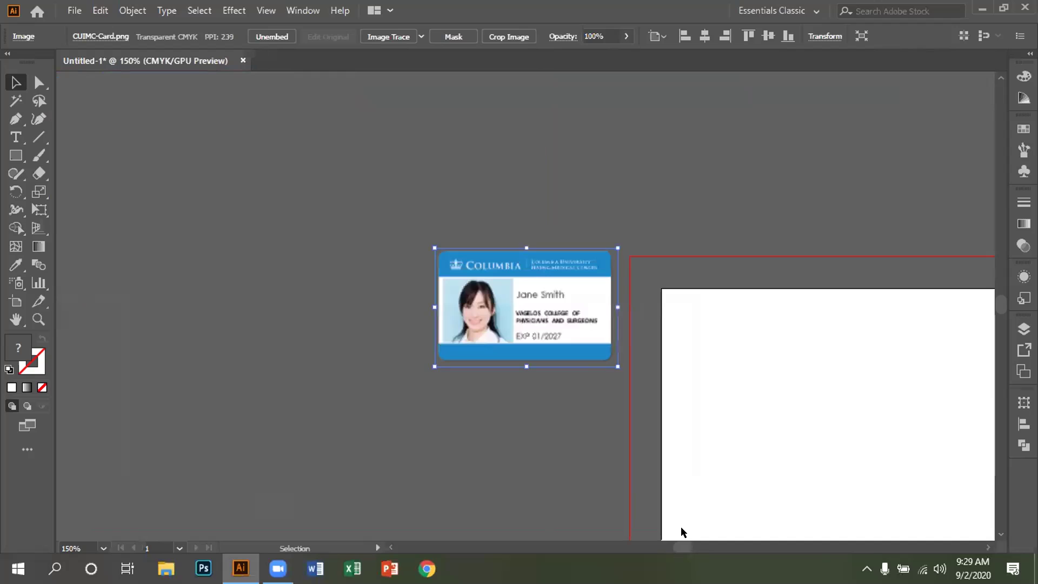
left_click_drag(679, 547, 692, 550)
scroll(586, 448, "down", 5)
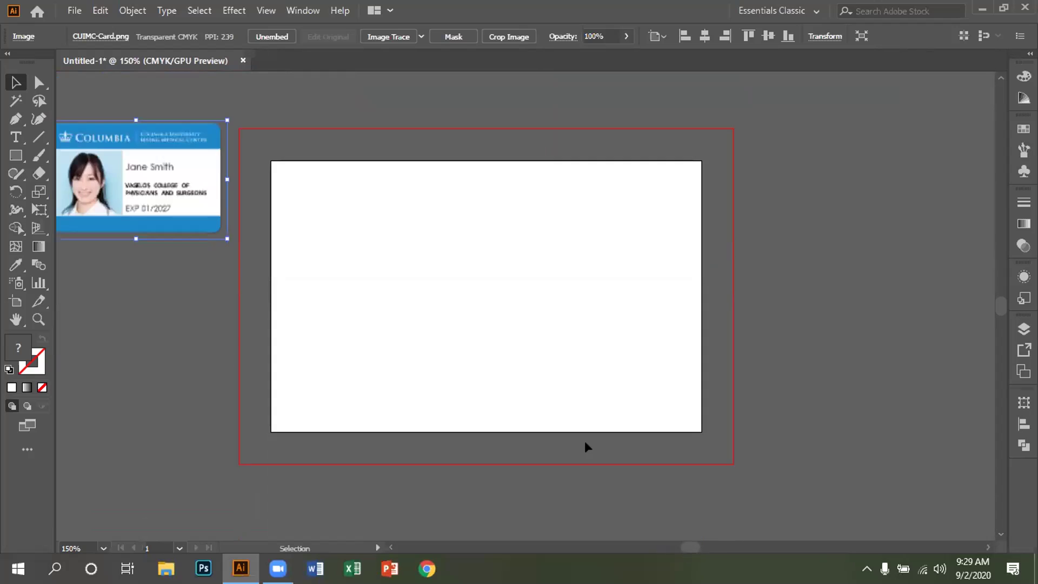
scroll(586, 447, "up", 2)
left_click(25, 265)
Step: Sample the card header's blue and draw a blue band across the artboard top
left_click_drag(25, 265, 76, 266)
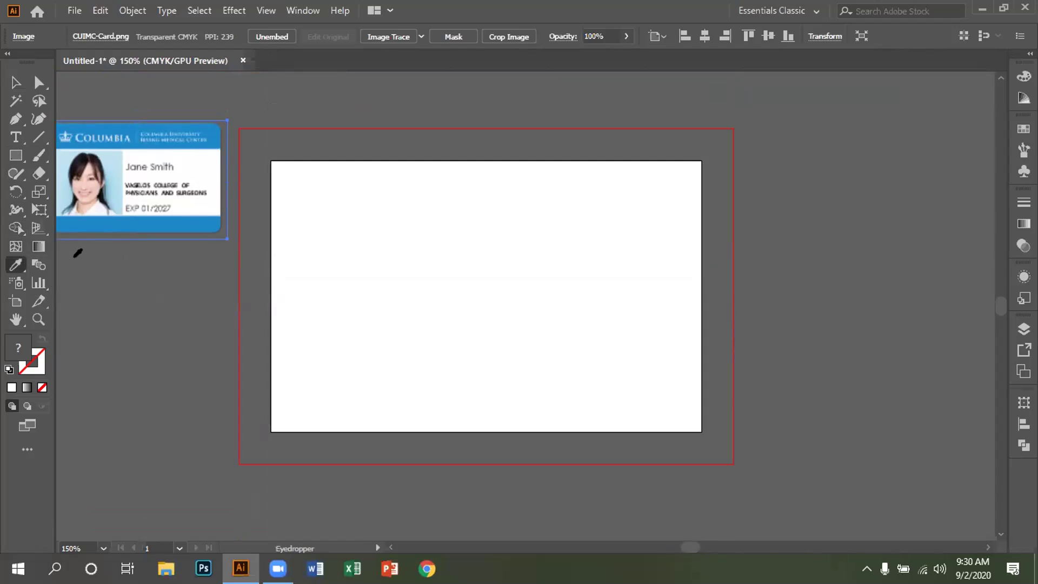
left_click(112, 126)
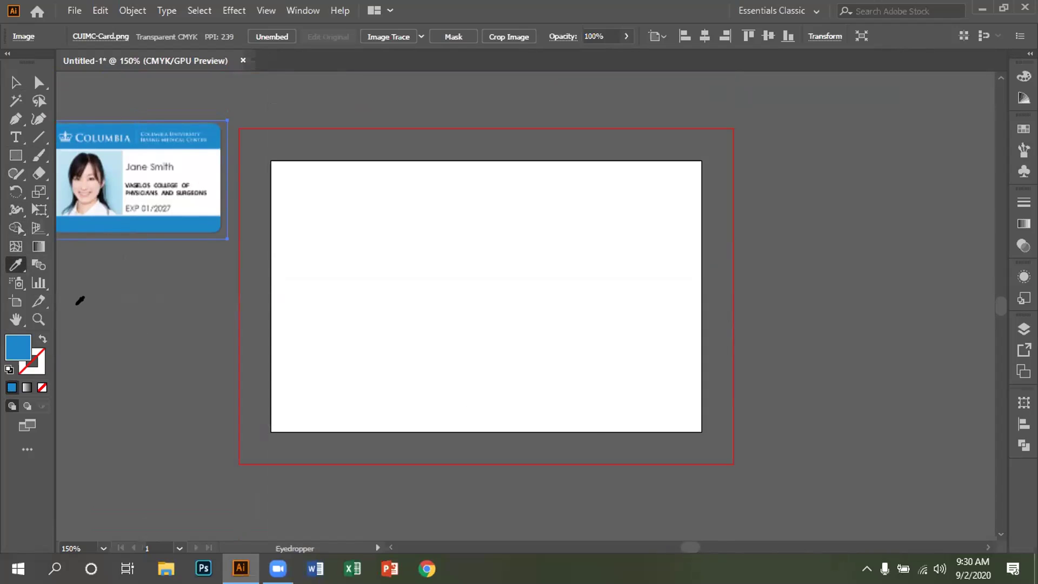
left_click(14, 81)
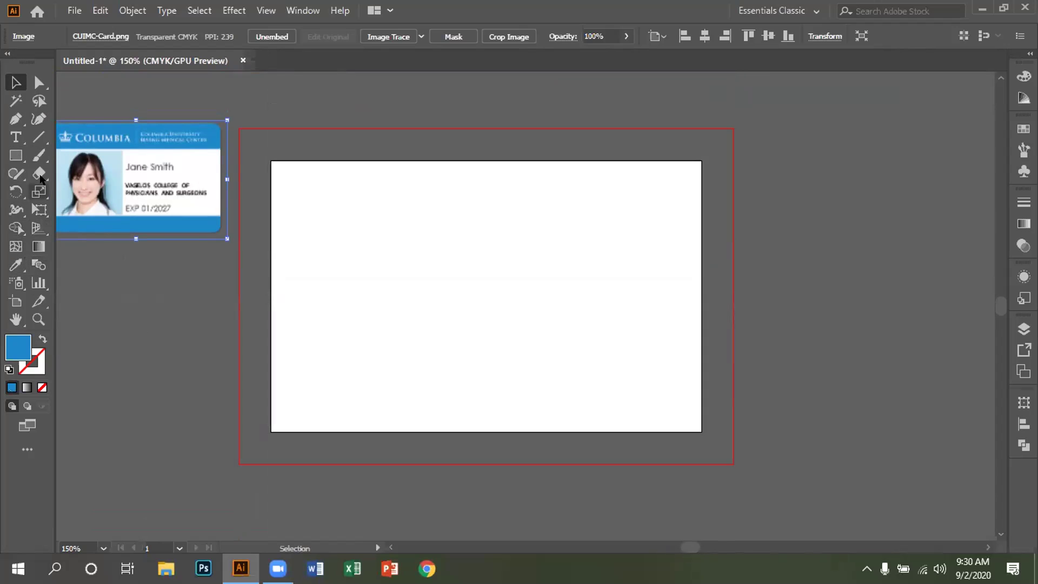
left_click_drag(26, 163, 59, 155)
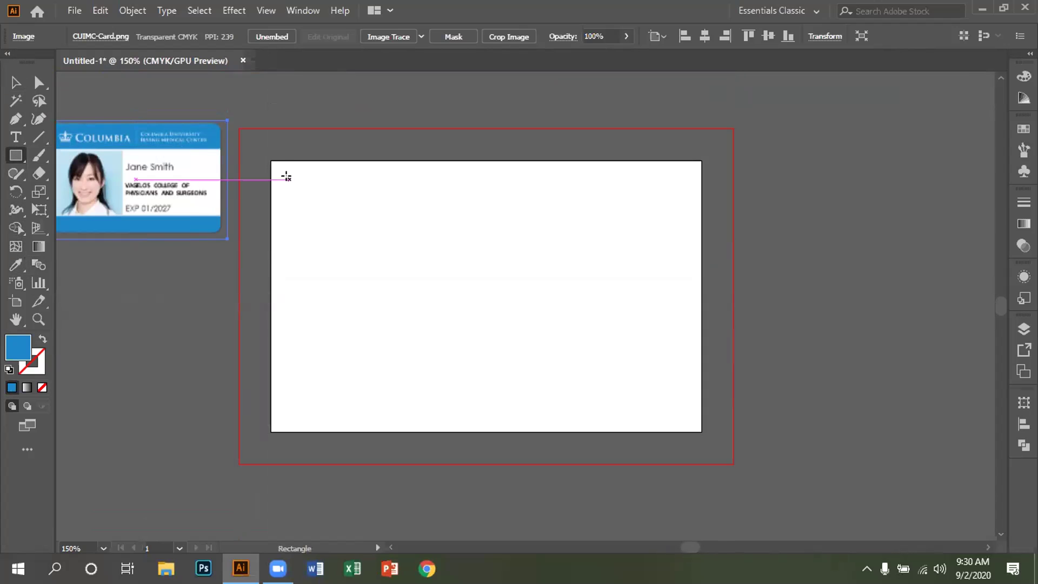
left_click_drag(268, 160, 692, 201)
left_click_drag(693, 202, 692, 210)
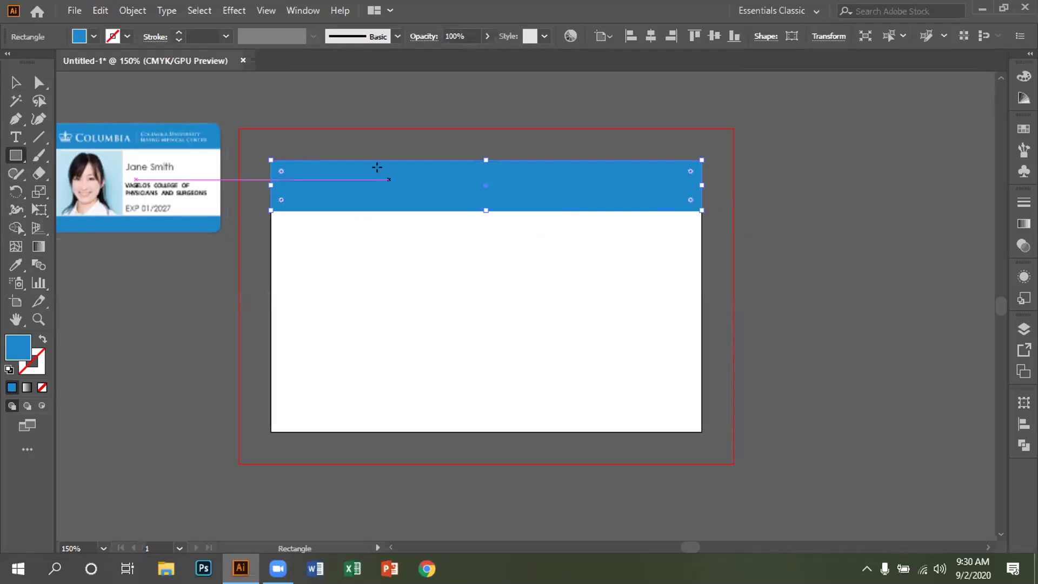
Step: Copy the blue band to the bottom and make it narrower and thinner
left_click(799, 211)
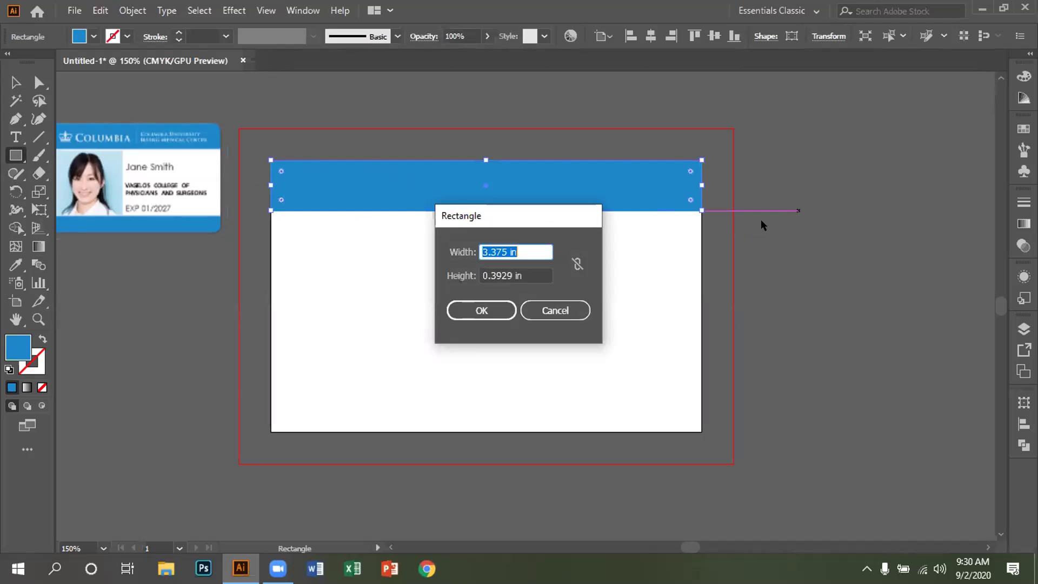
left_click(555, 311)
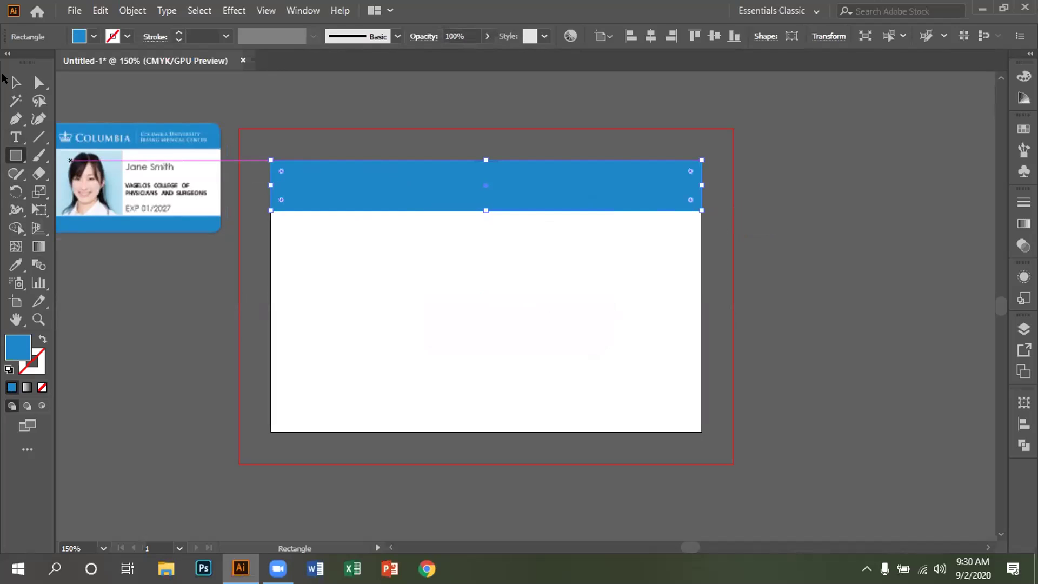
key("v")
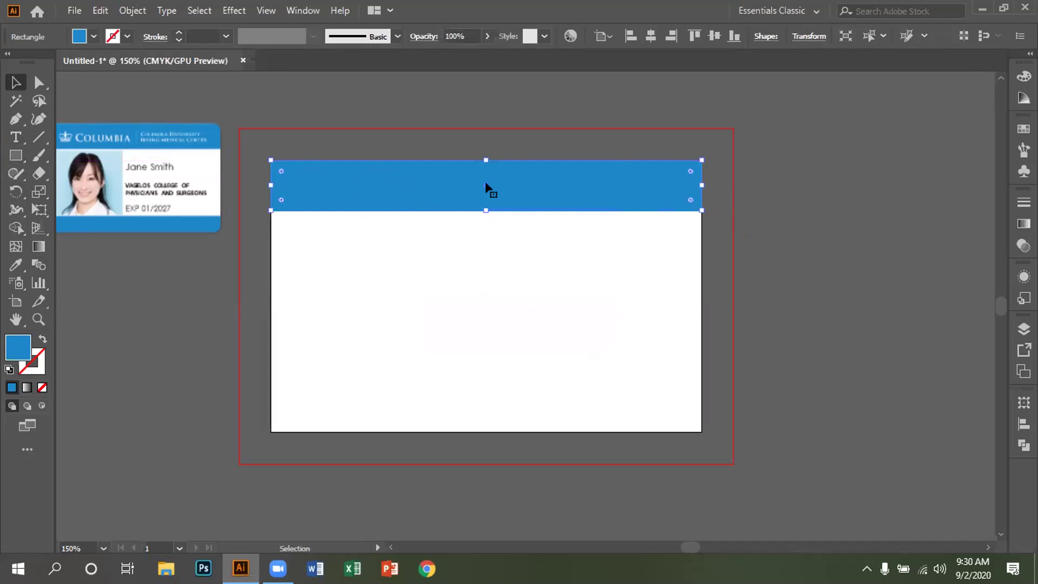
left_click_drag(486, 186, 468, 403)
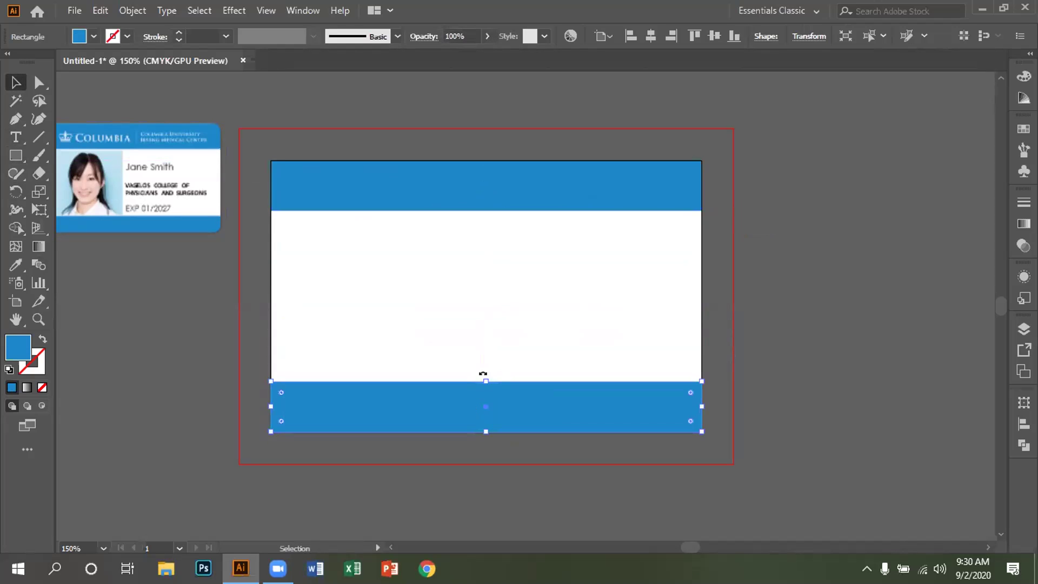
left_click_drag(484, 377, 483, 384)
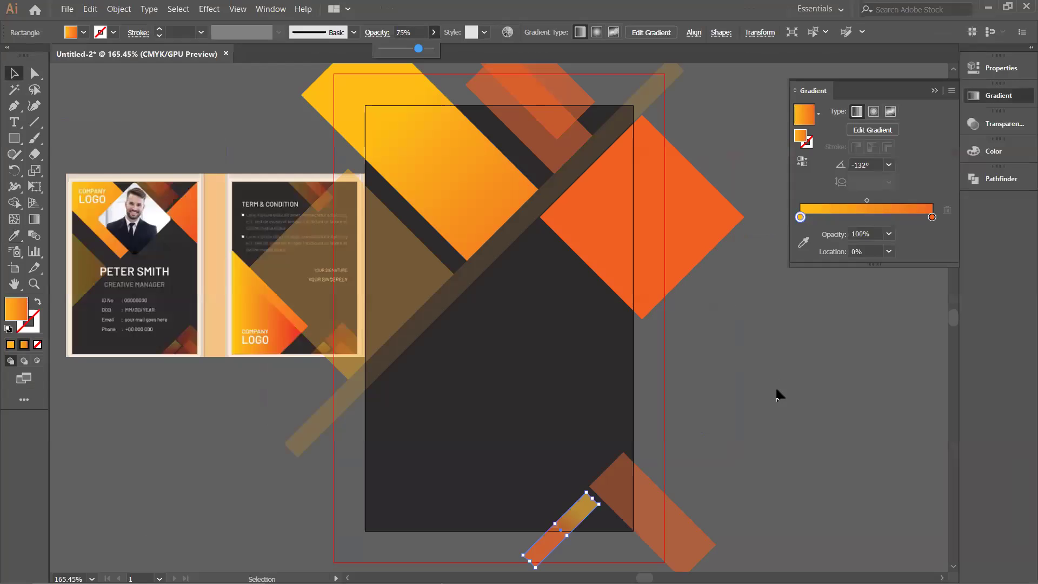
left_click(776, 389)
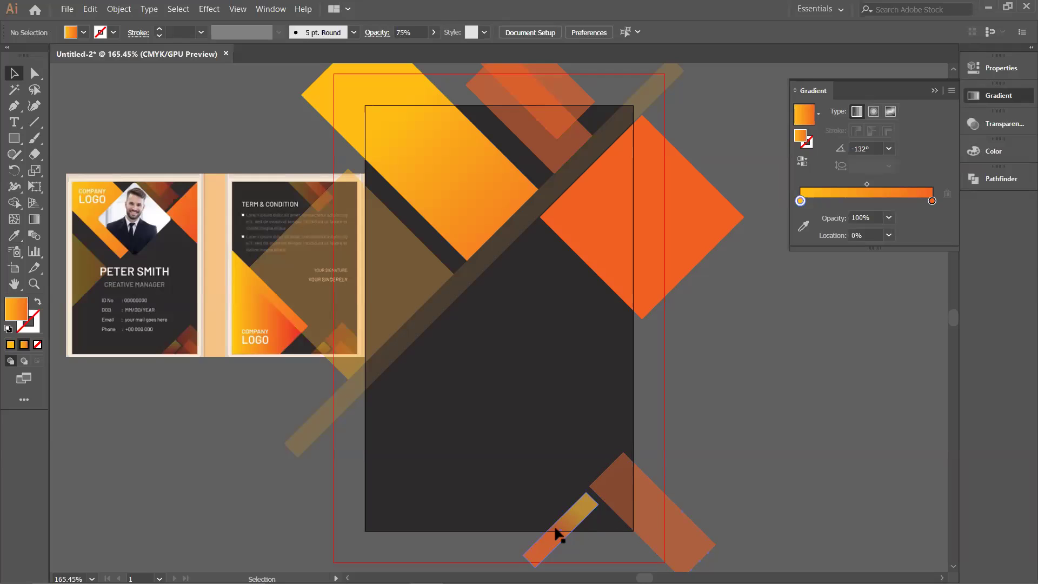
Step: Duplicate the small bar and make it solid orange at 63% opacity
mouse_move(569, 529)
left_mouse_down()
mouse_move(591, 543)
mouse_move(599, 568)
left_mouse_up()
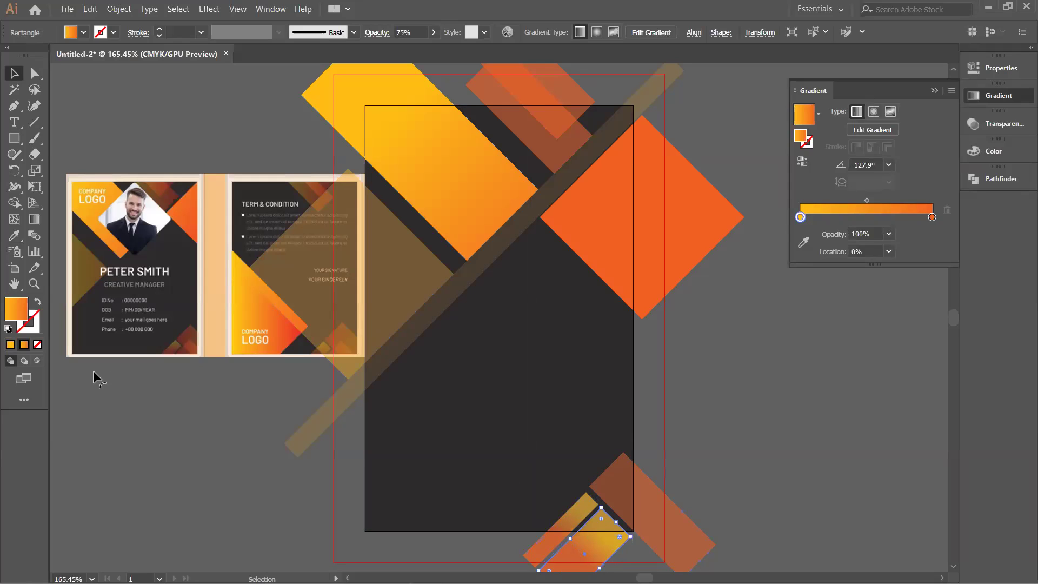
left_click(11, 345)
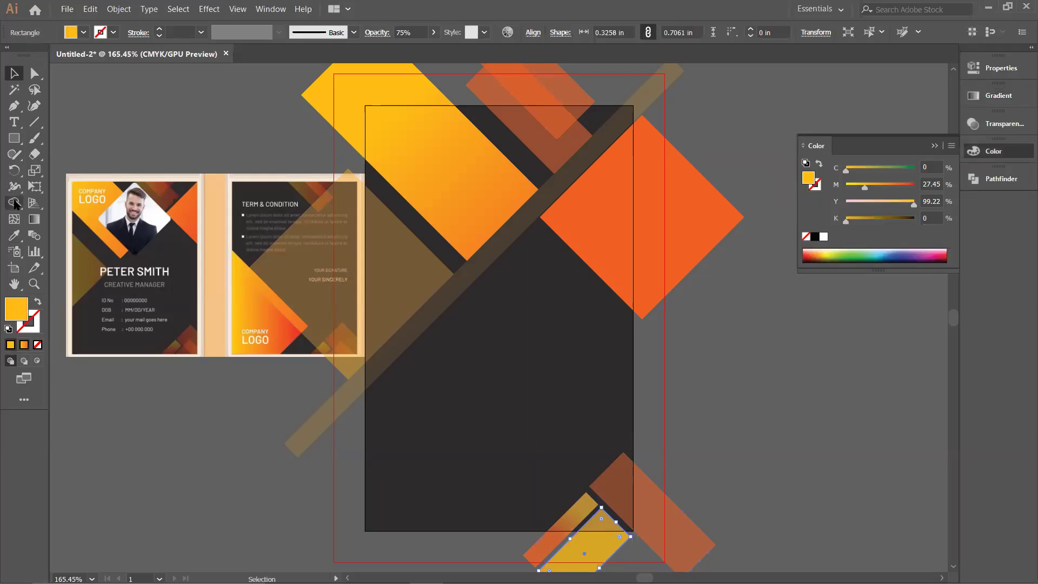
left_click(14, 235)
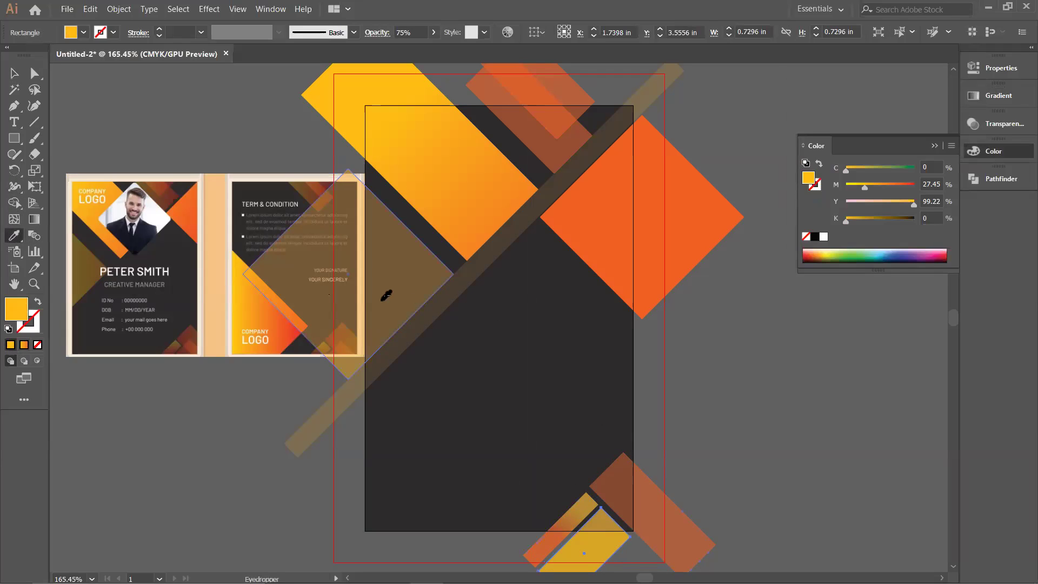
left_click(654, 212)
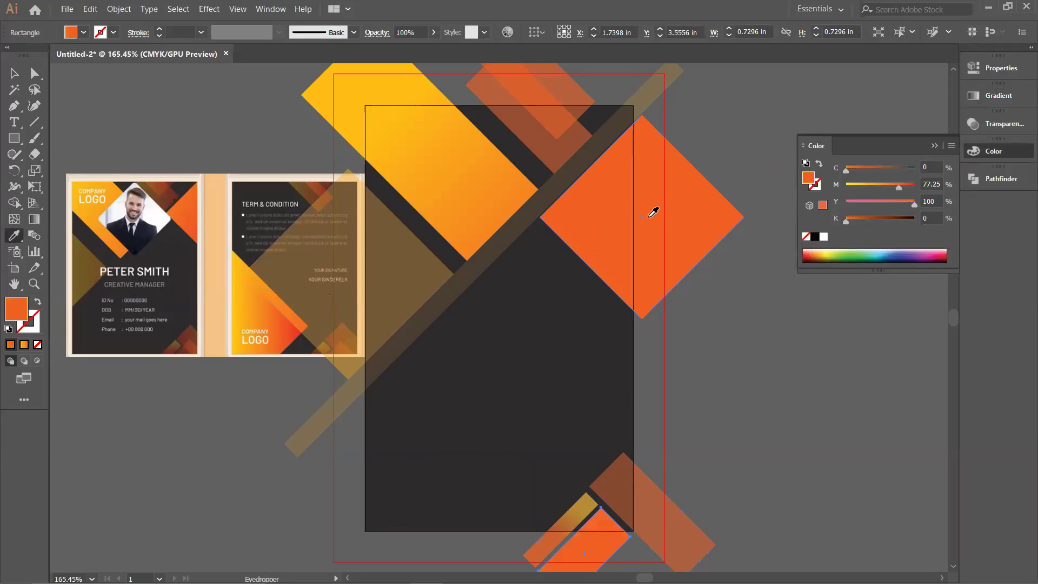
left_click(433, 32)
left_click_drag(433, 49, 413, 53)
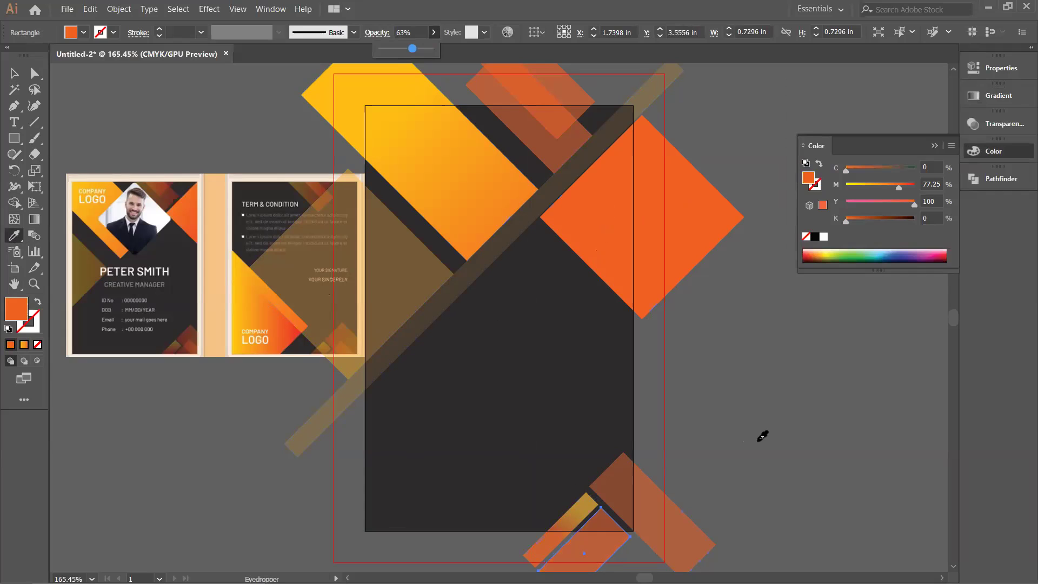
key("ctrl+shift+a")
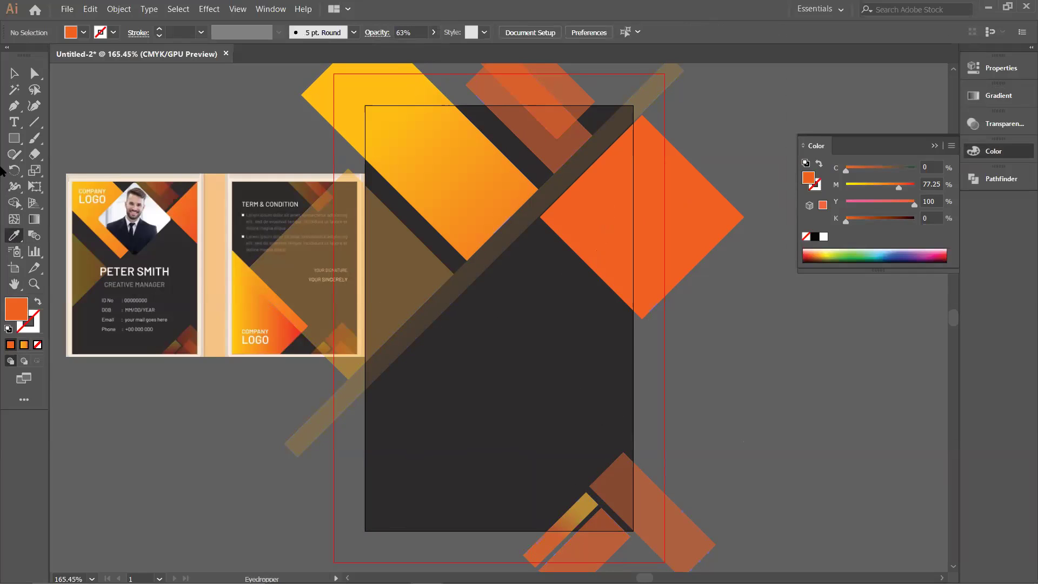
Step: Draw a small fully opaque orange strip near the card's bottom edge
left_click(14, 138)
mouse_move(740, 377)
left_mouse_down()
mouse_move(759, 412)
mouse_move(763, 473)
mouse_move(795, 422)
mouse_move(665, 549)
mouse_move(676, 568)
mouse_move(666, 560)
left_mouse_up()
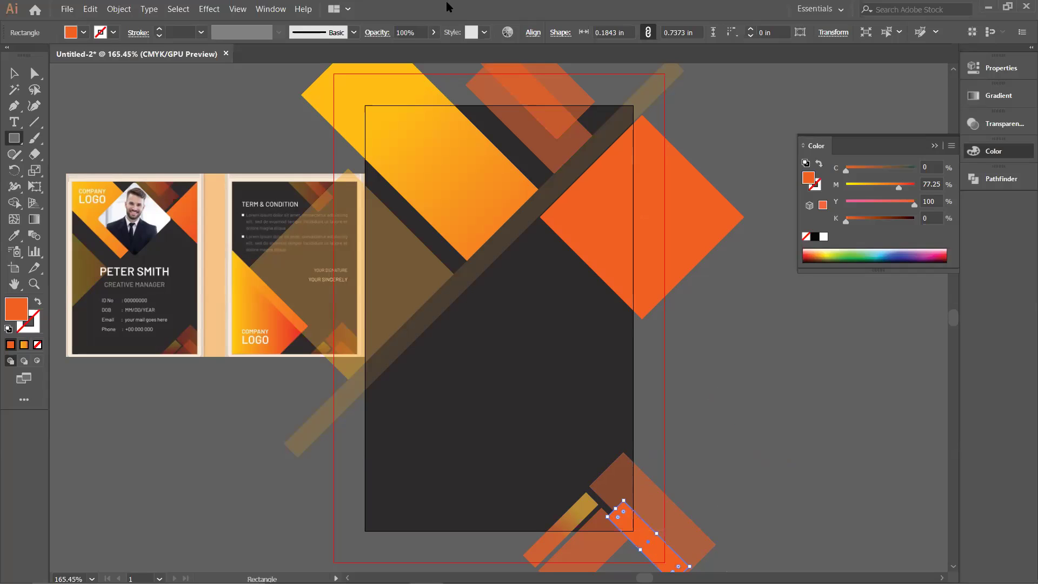
left_click(434, 32)
left_click_drag(433, 48, 433, 49)
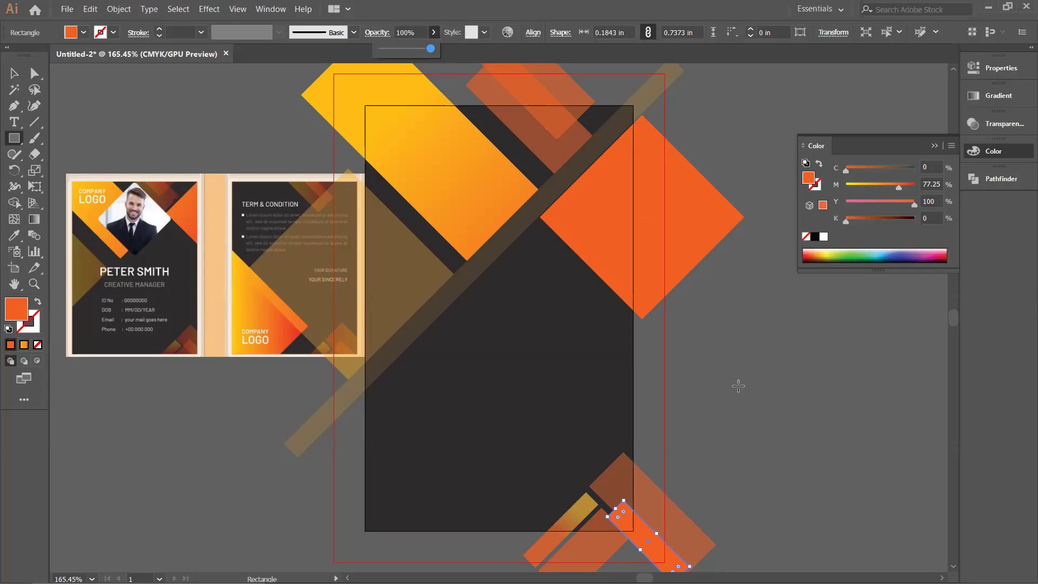
key("ctrl+shift+a")
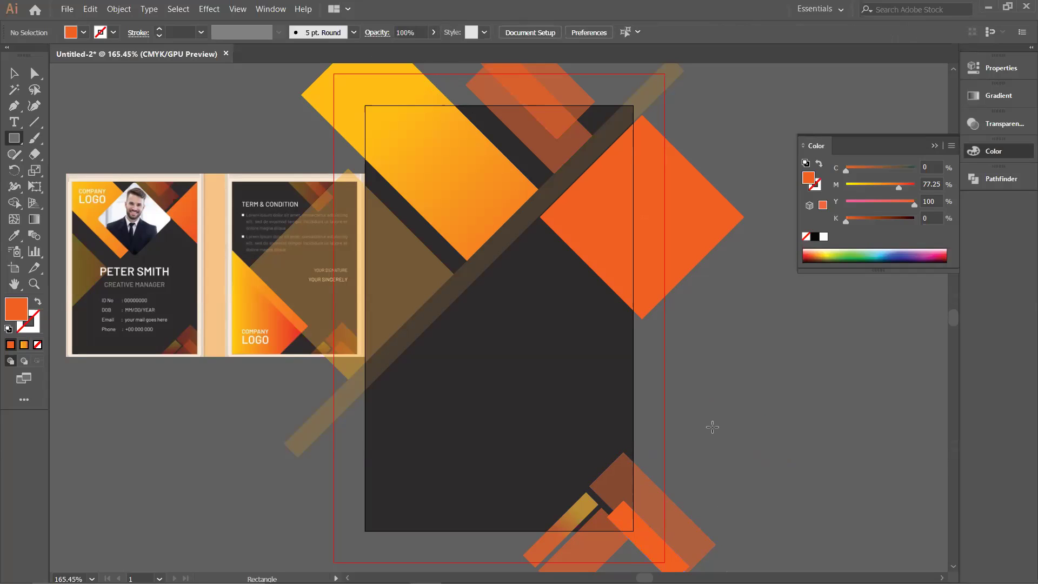
scroll(183, 351, "up", 4)
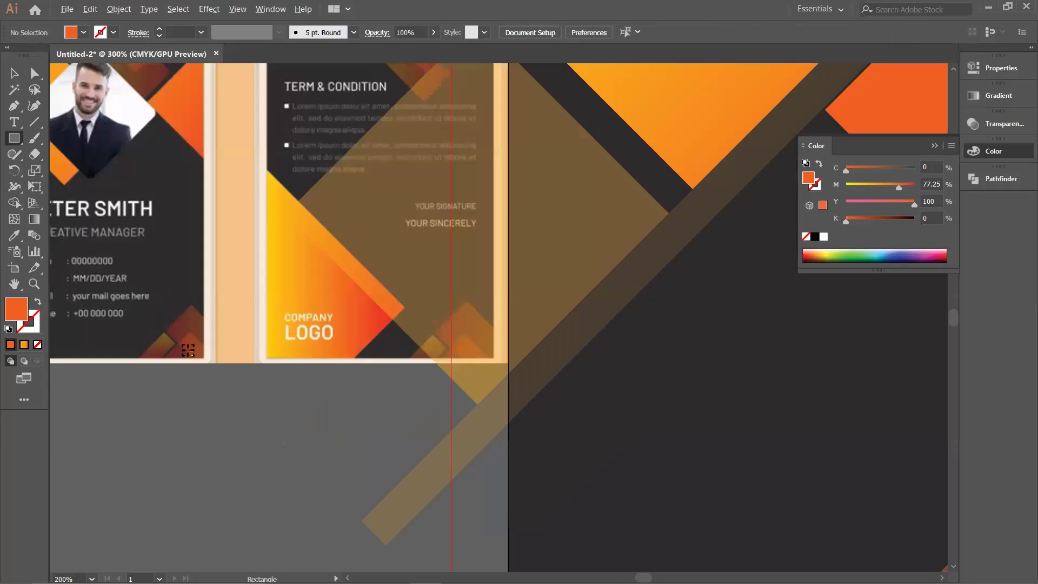
scroll(182, 352, "down", 4)
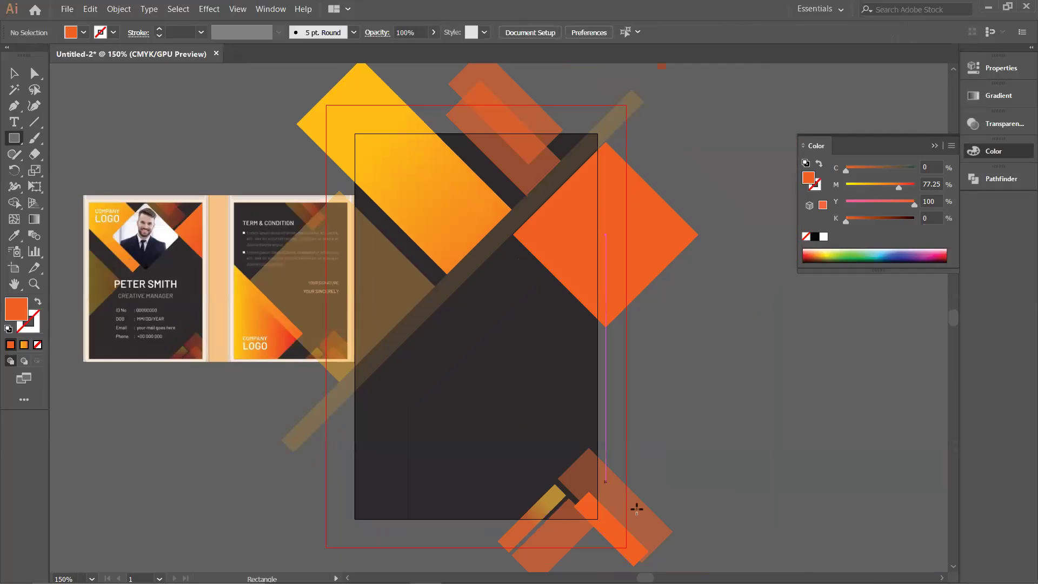
left_click(620, 539, "ctrl")
left_click(23, 344)
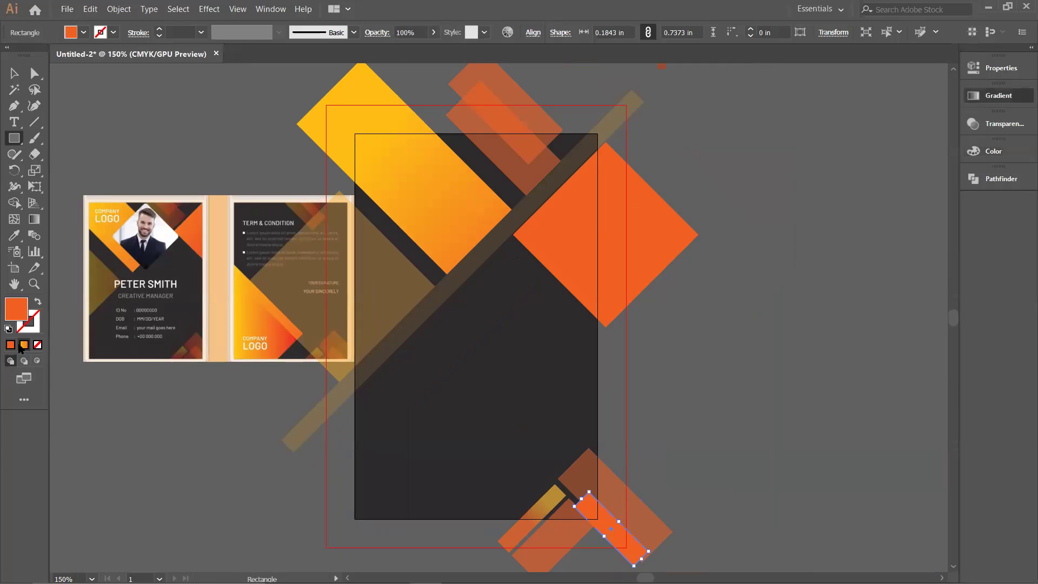
Step: Give the bottom strip a yellow-to-orange gradient and narrow it
left_click(33, 219)
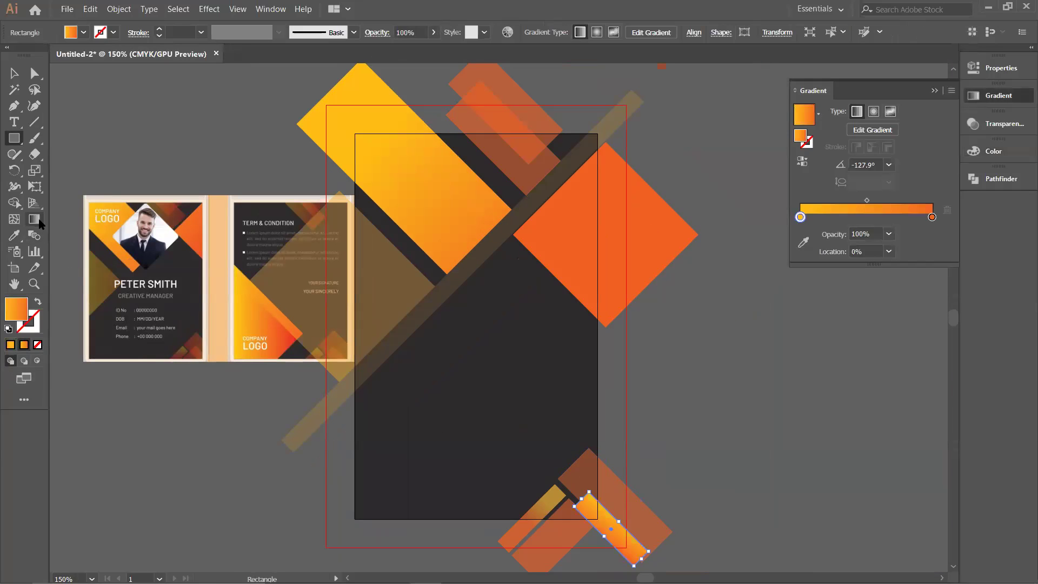
left_click(588, 510)
mouse_move(609, 528)
left_mouse_down()
mouse_move(634, 552)
mouse_move(580, 511)
left_mouse_up()
left_click(676, 484, "ctrl")
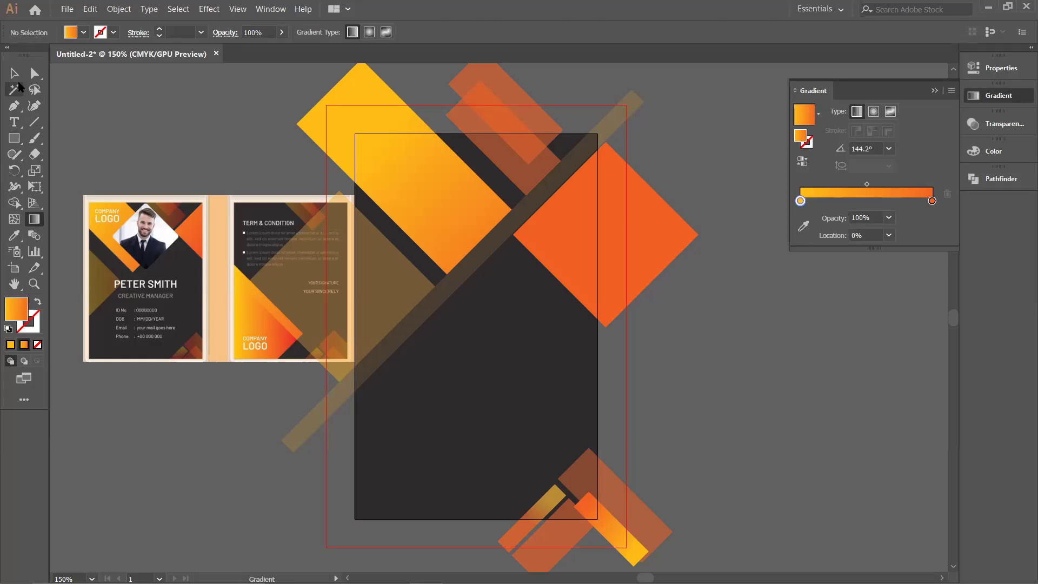
left_click(14, 73)
left_click(620, 533)
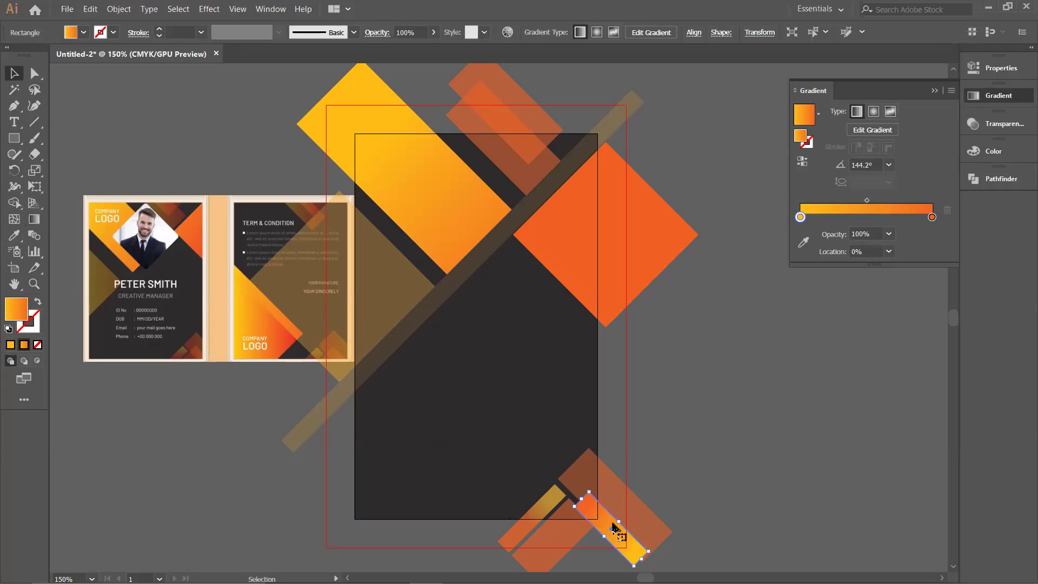
left_click_drag(619, 521, 615, 525)
left_click(715, 454)
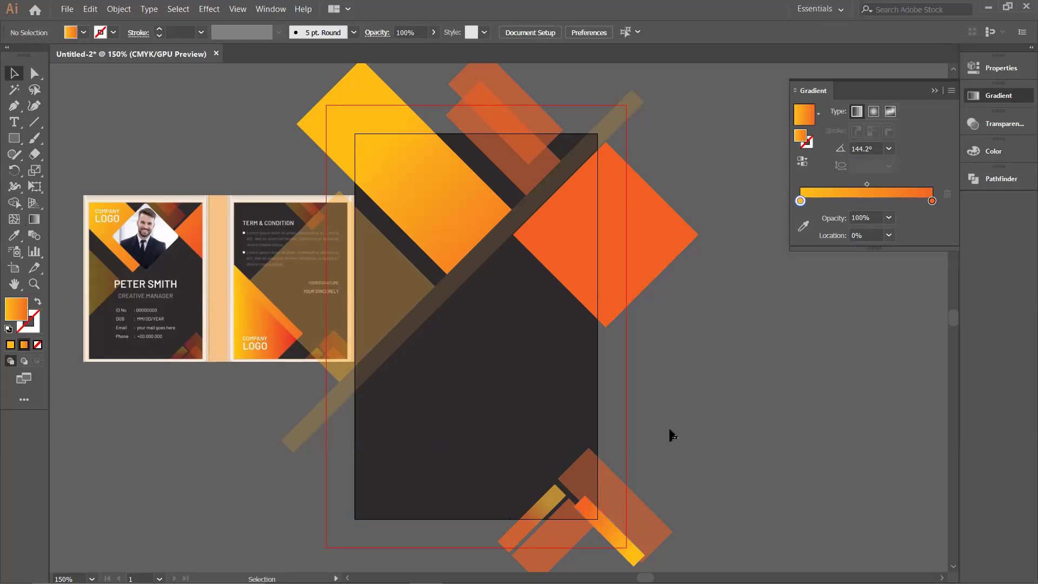
Step: Nudge the small yellow rectangle and brown triangle into alignment
left_click_drag(544, 515, 544, 512)
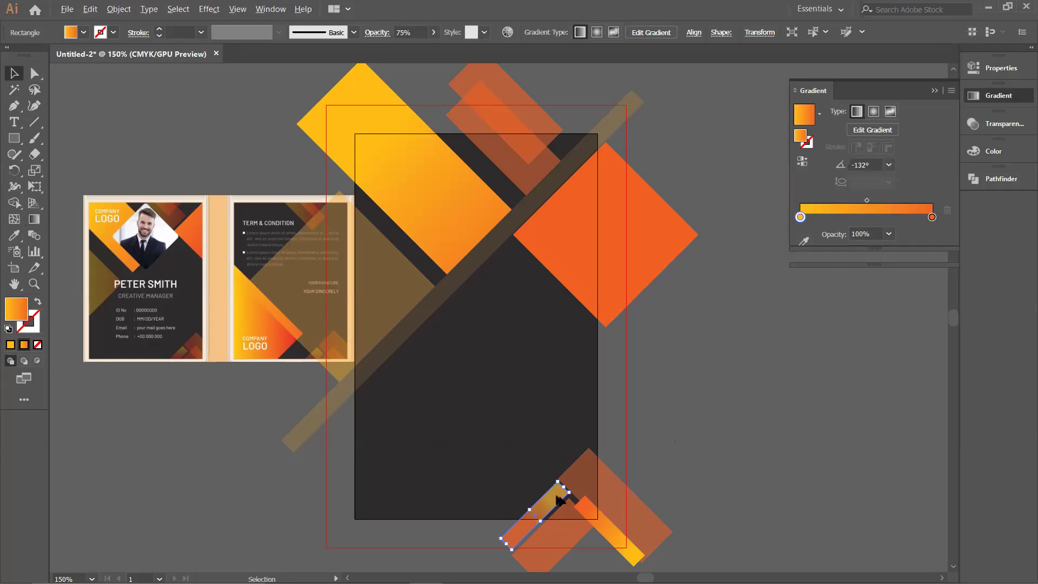
scroll(557, 495, "up", 5)
left_click_drag(626, 544, 637, 536)
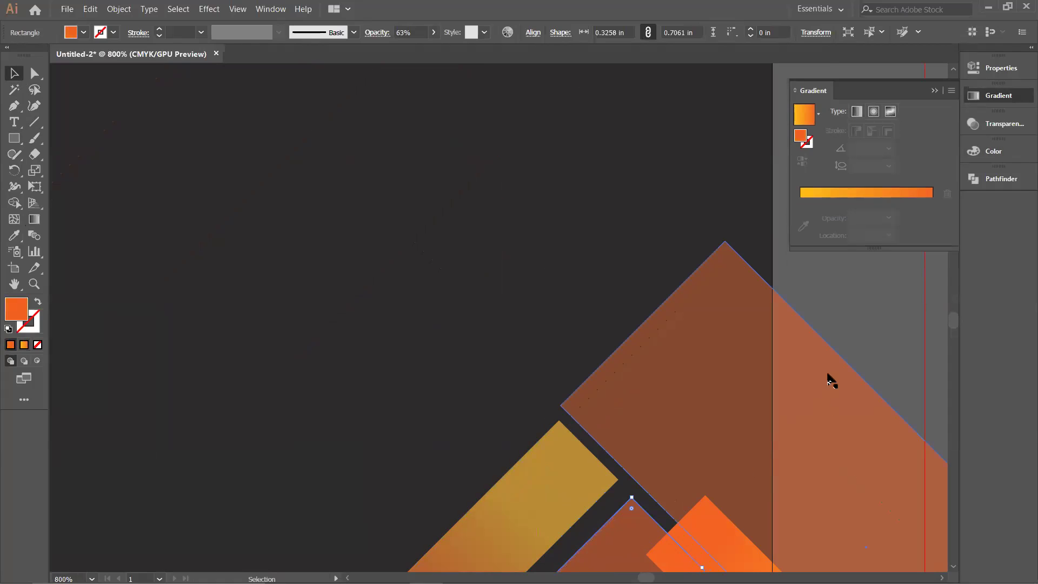
scroll(804, 367, "down", 2)
scroll(862, 317, "down", 1)
scroll(744, 398, "up", 3)
scroll(744, 398, "right", 3)
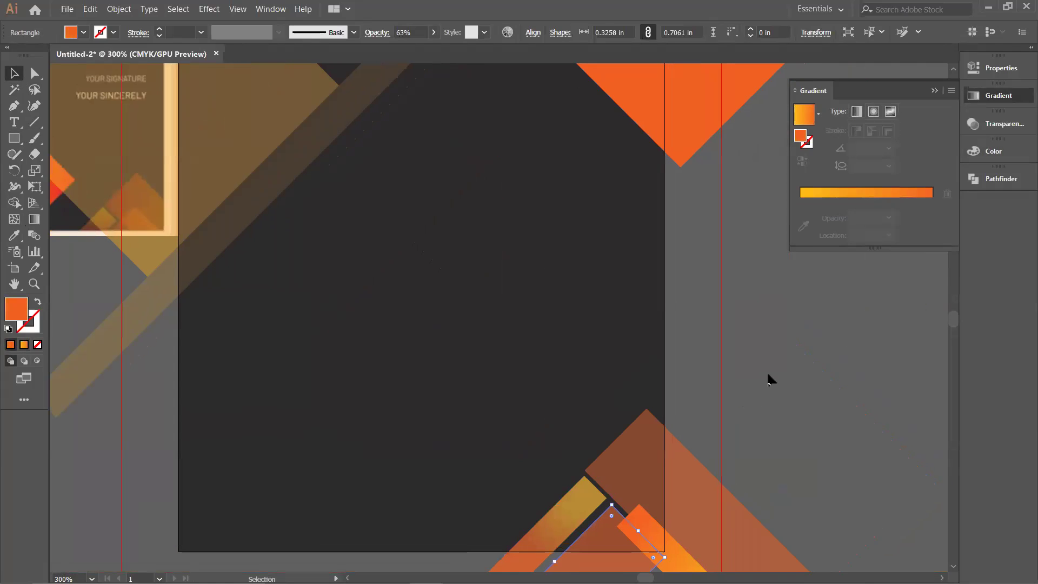
left_click(741, 377)
scroll(741, 377, "down", 3)
scroll(793, 364, "right", 2)
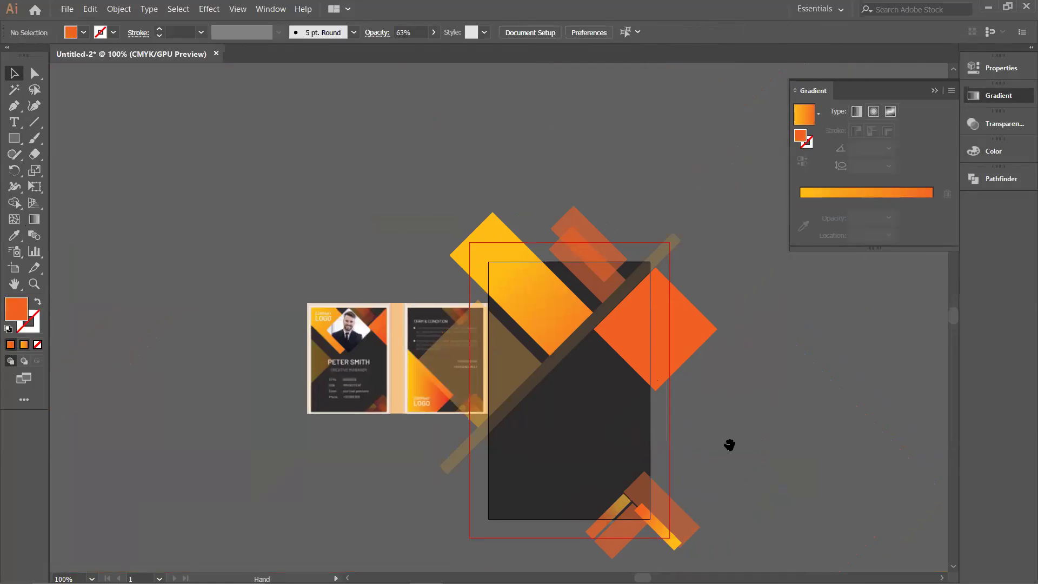
scroll(714, 407, "up", 2)
scroll(790, 420, "left", 3)
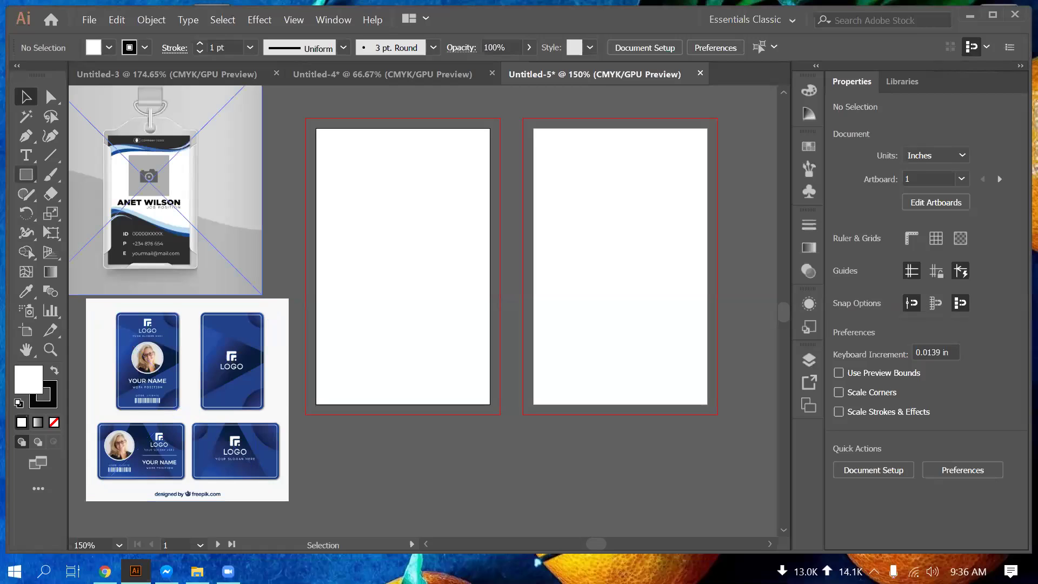
Step: Enter Width 3.24 in and Height 2 in in the Rectangle dialog to create the rectangle
left_click(26, 175)
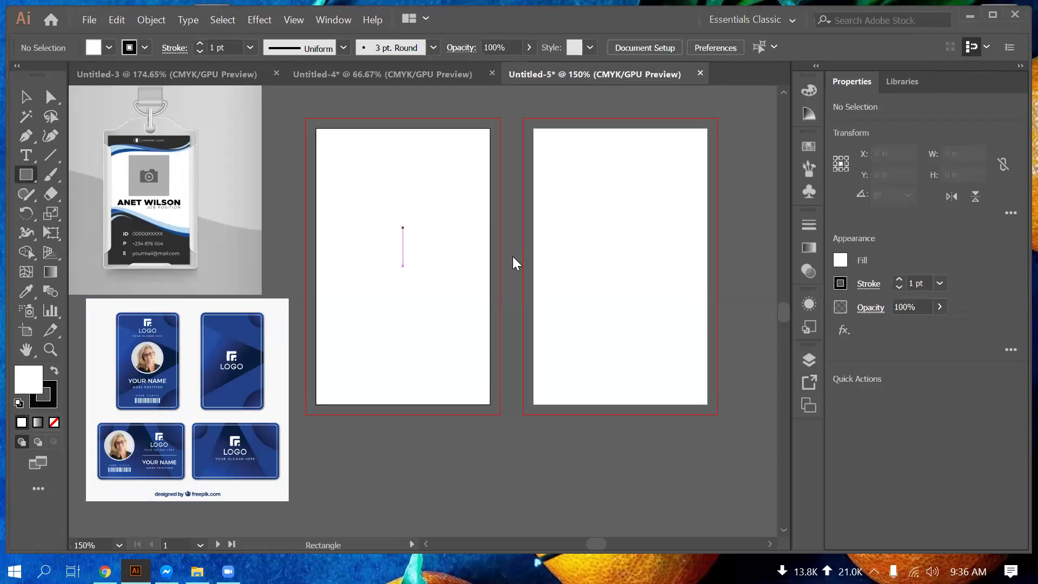
left_click(516, 264)
type("3")
type(".")
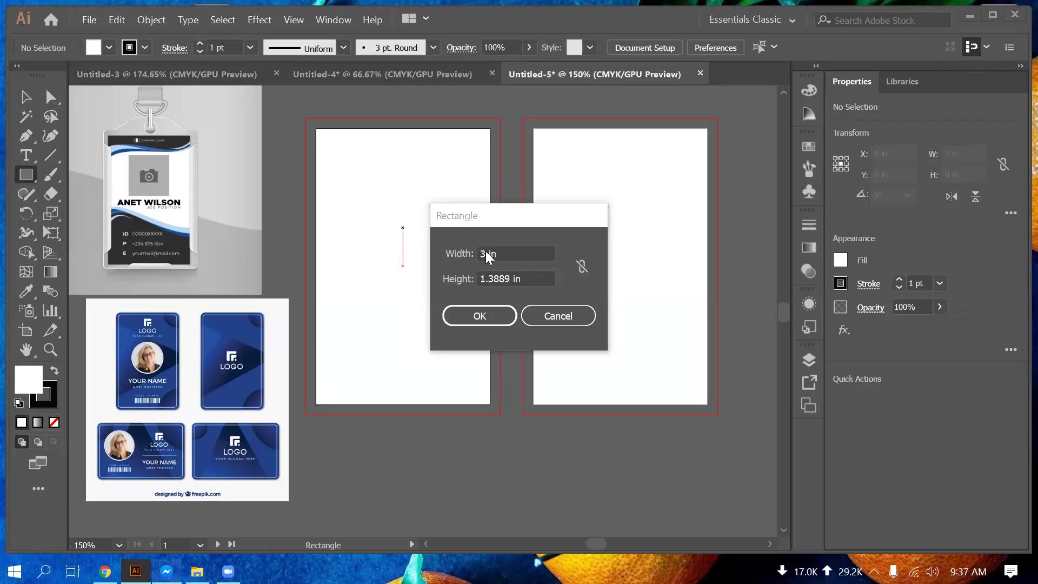
left_click(513, 259)
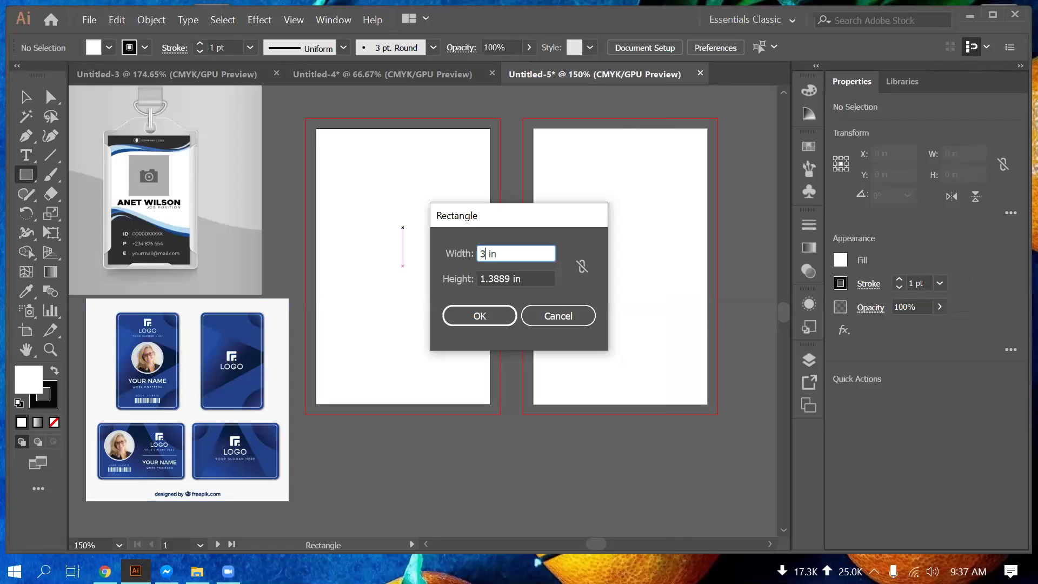
type(".")
key("BackSpace")
type(".10")
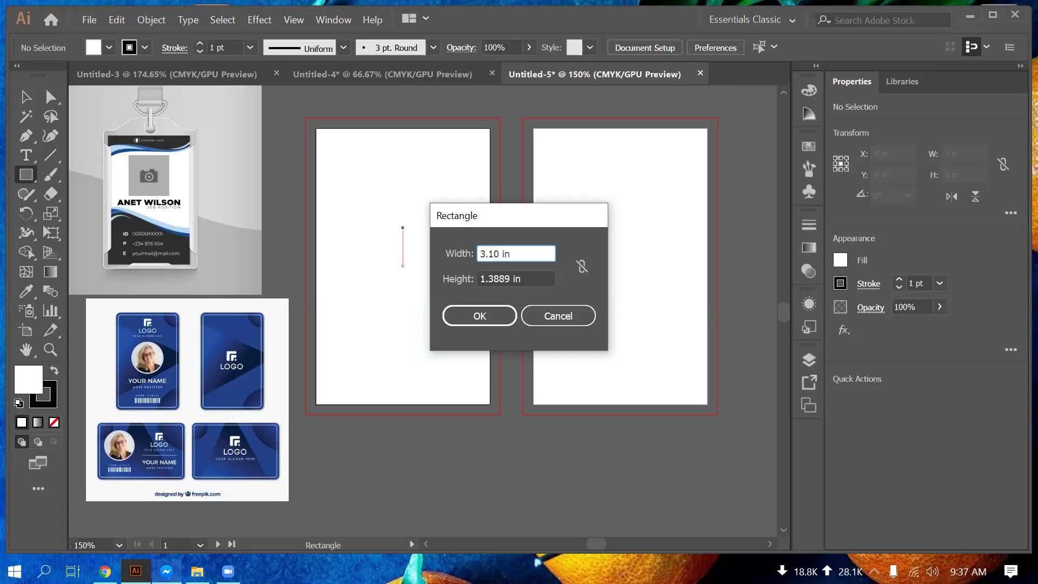
key("alt+Tab")
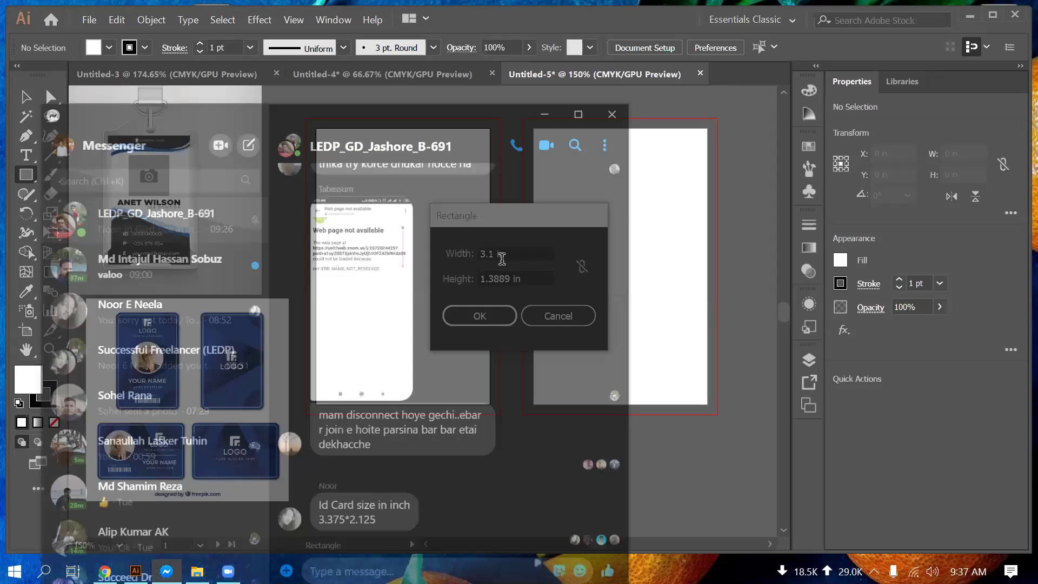
key("alt+Tab")
key("BackSpace")
type("24")
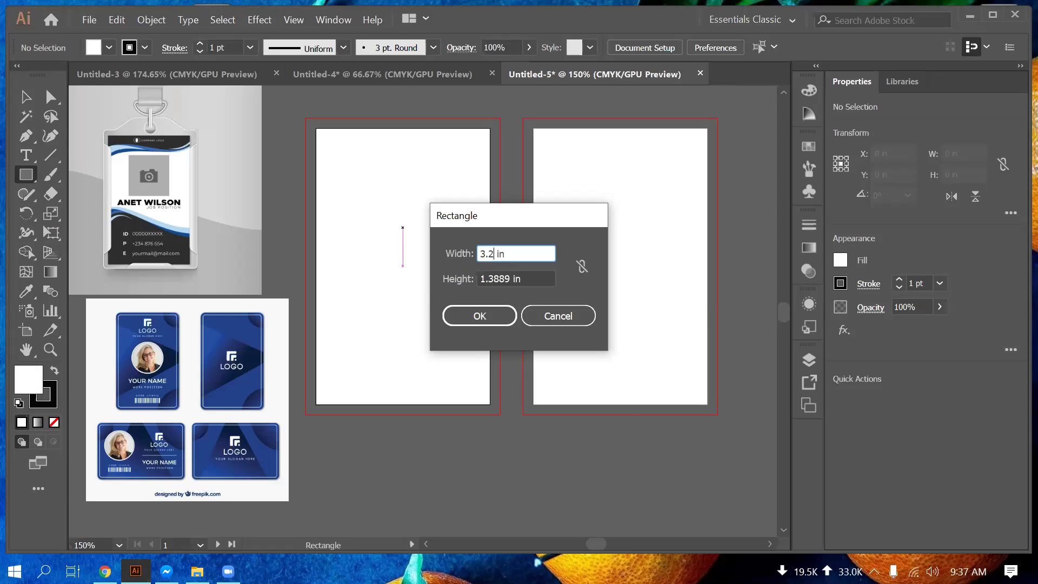
key("Tab")
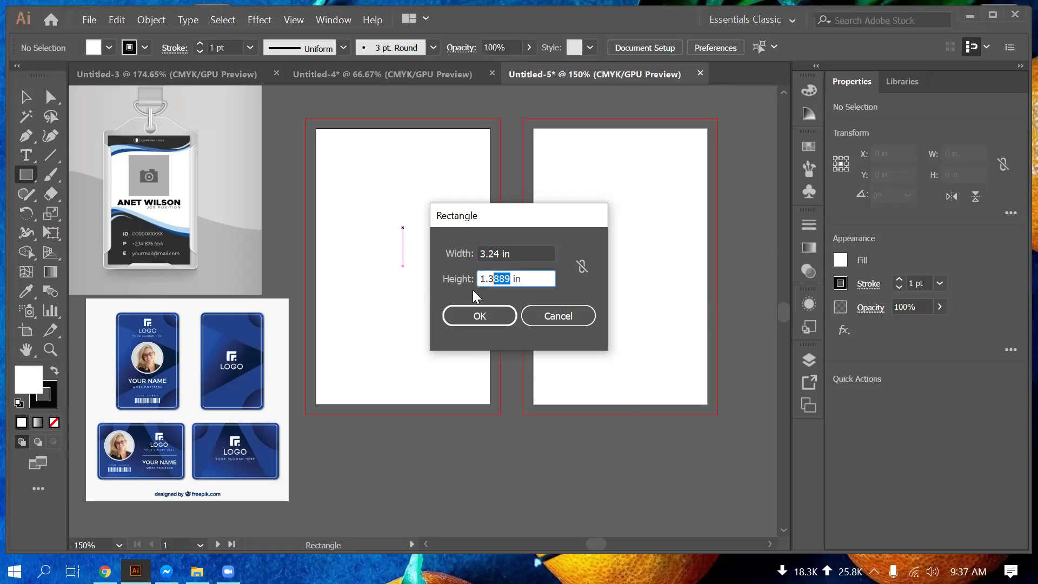
type("2")
left_click(474, 318)
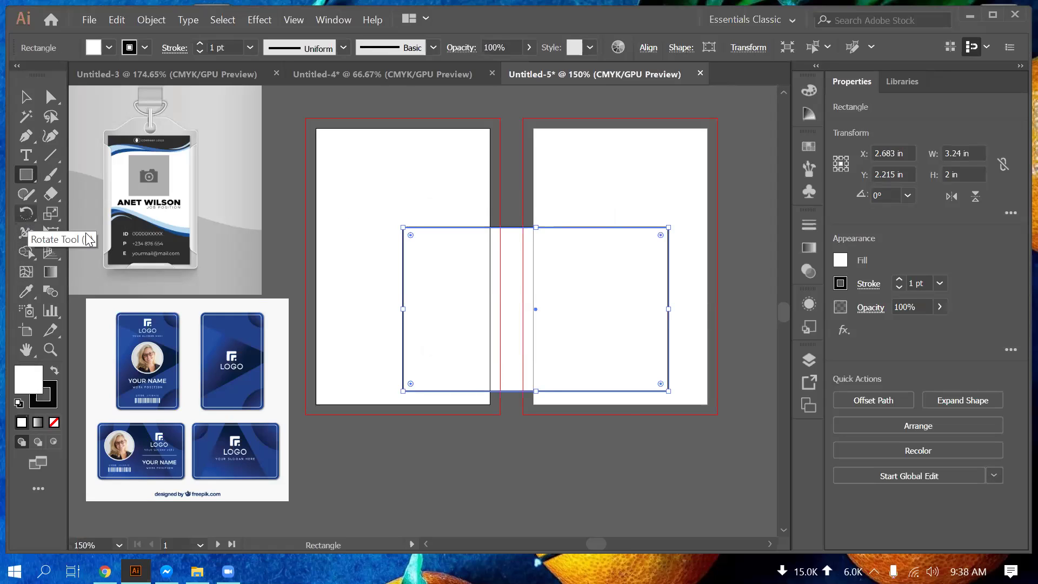
Step: Reflect the rectangle using the Reflect dialog with a custom angle of 180°
left_click_drag(25, 213, 60, 212)
key("Return")
left_click(594, 333)
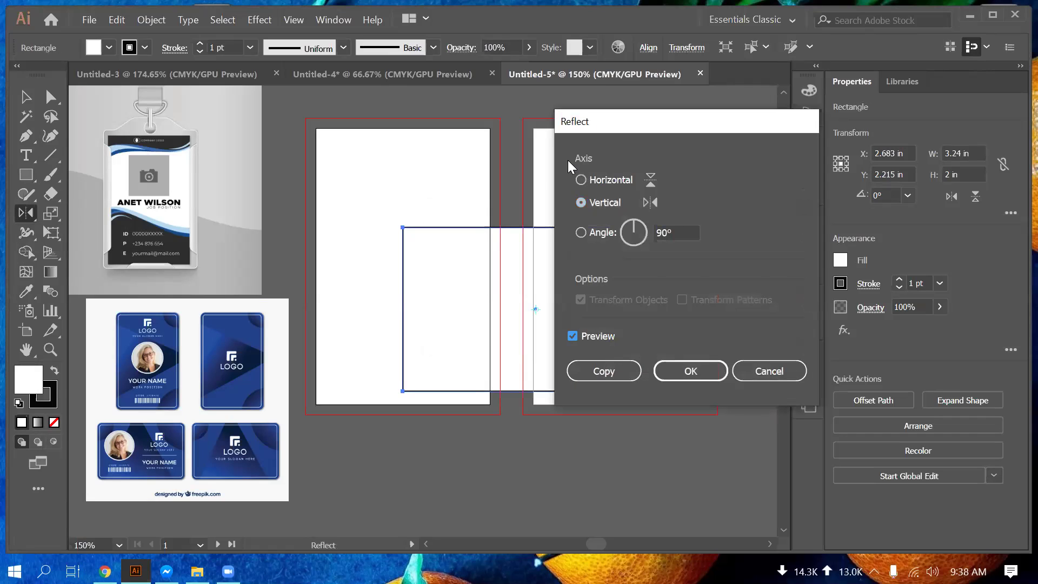
left_click(581, 180)
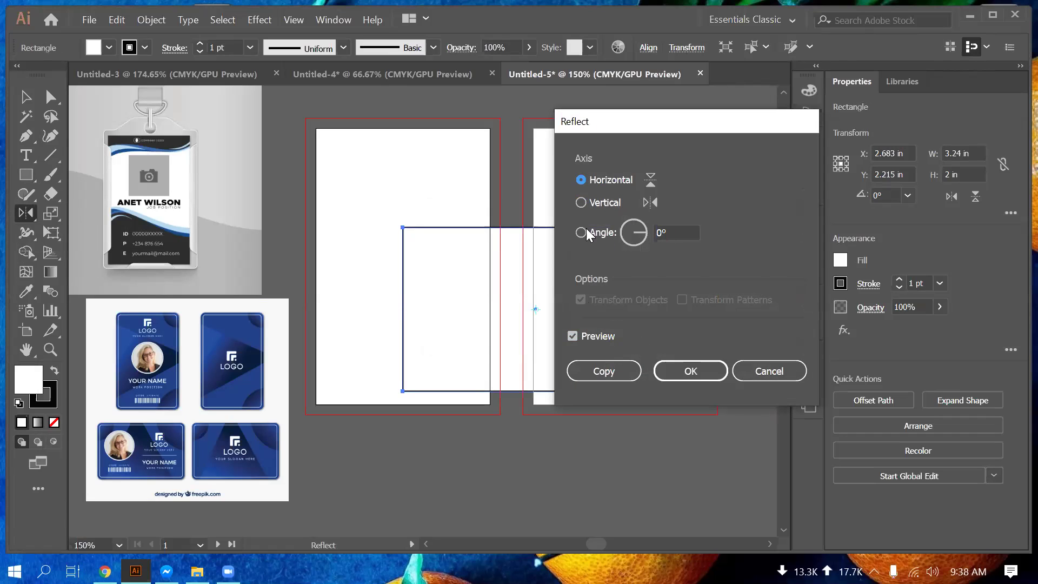
left_click(582, 202)
left_click_drag(638, 227, 638, 247)
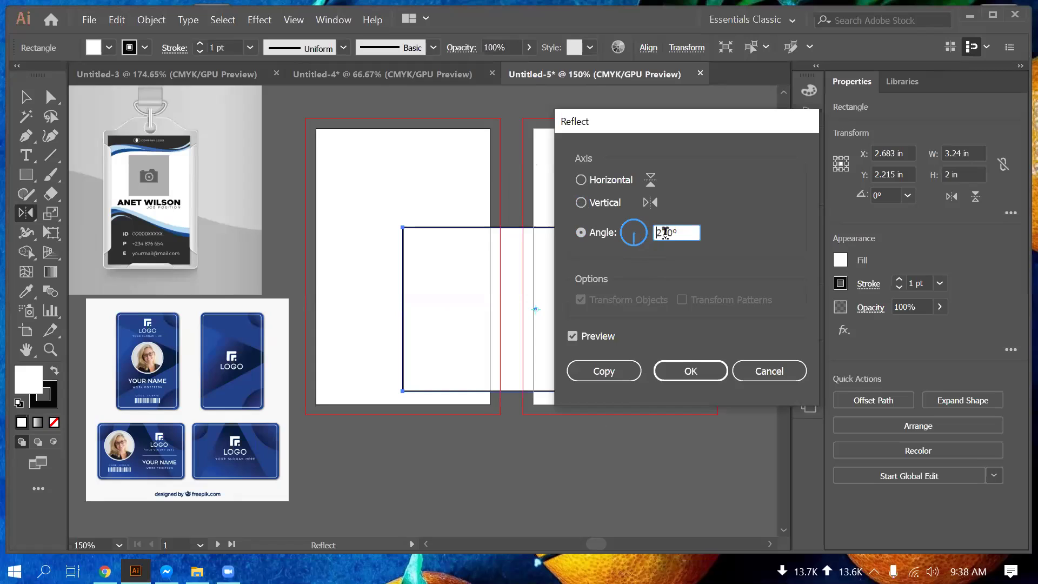
left_click(637, 243)
type("90")
double_click(666, 233)
type("180")
key("Return")
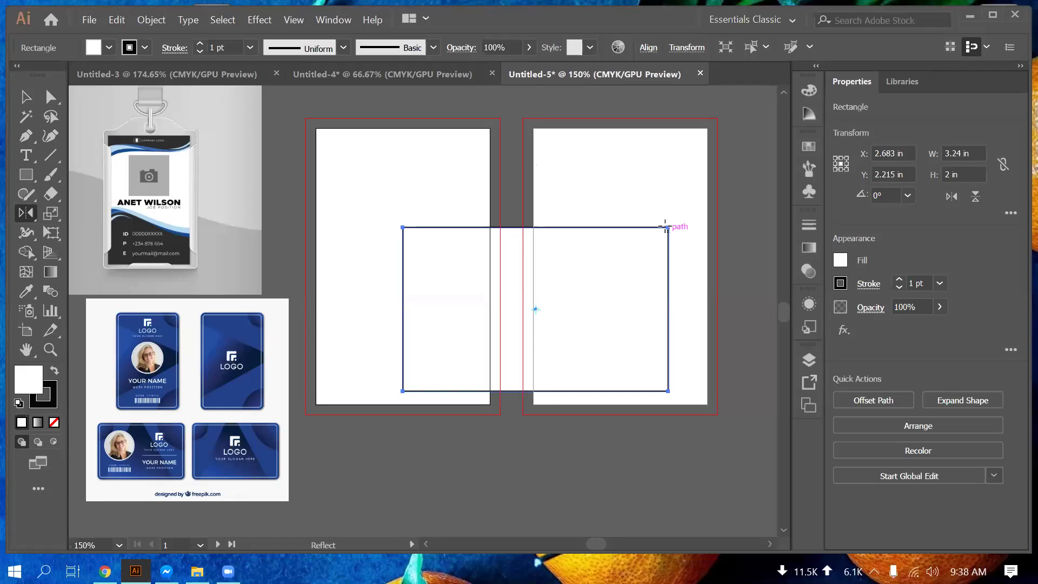
key("v")
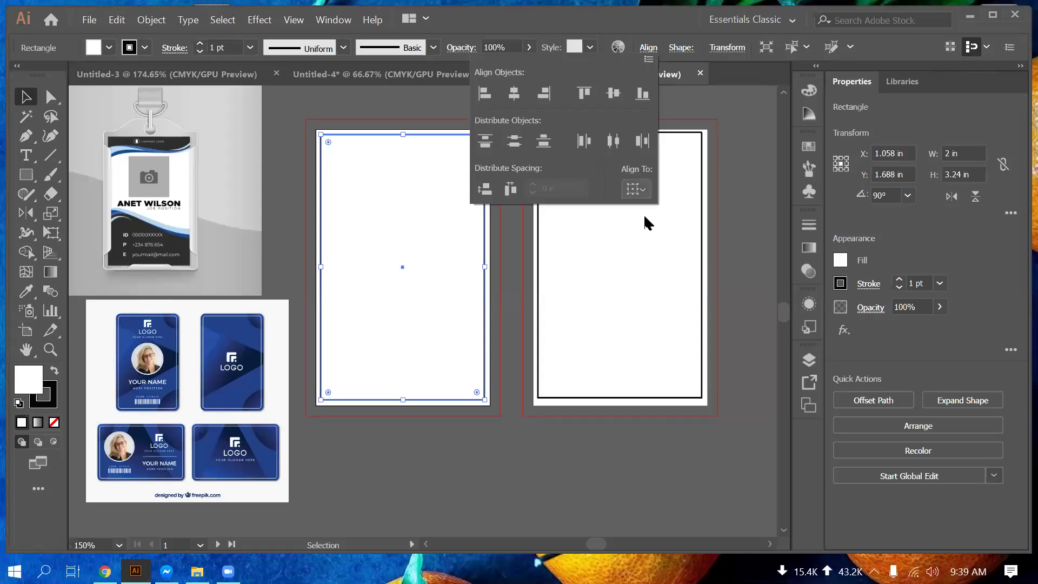
Step: Center the left rectangle horizontally and vertically on its artboard
left_click(637, 189)
left_click(671, 241)
left_click(512, 95)
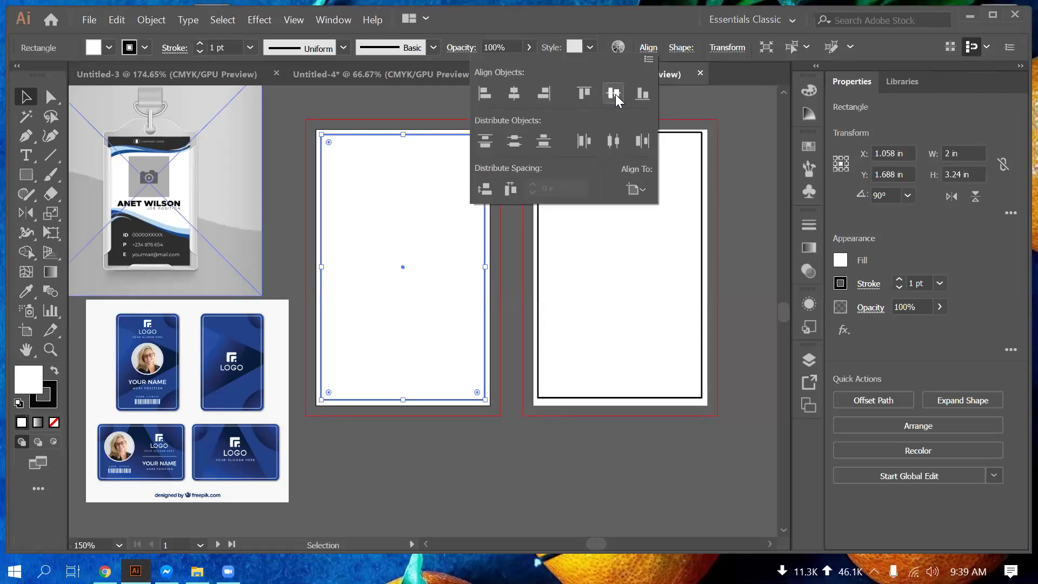
left_click(614, 95)
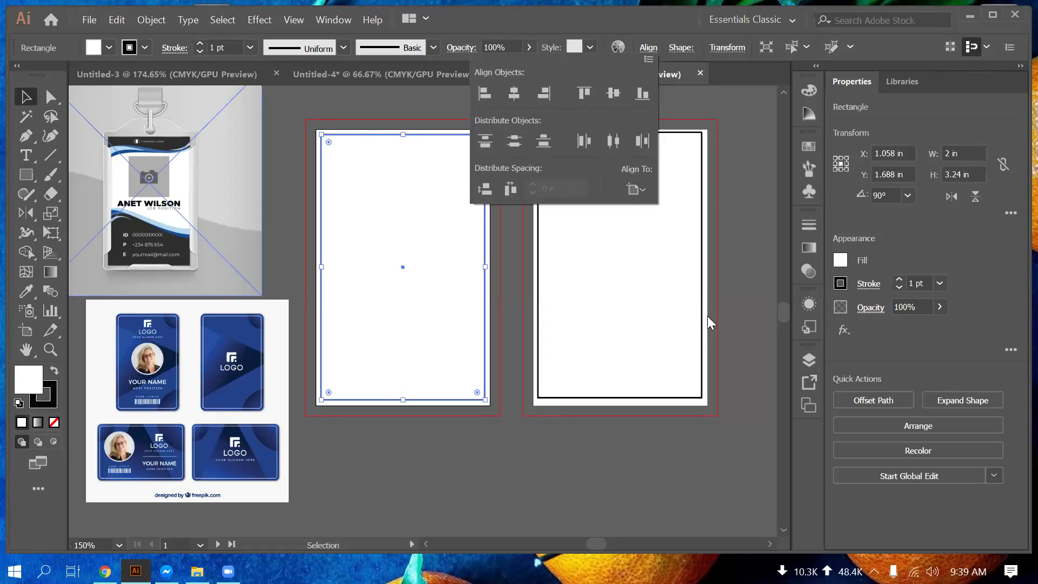
left_click(749, 305)
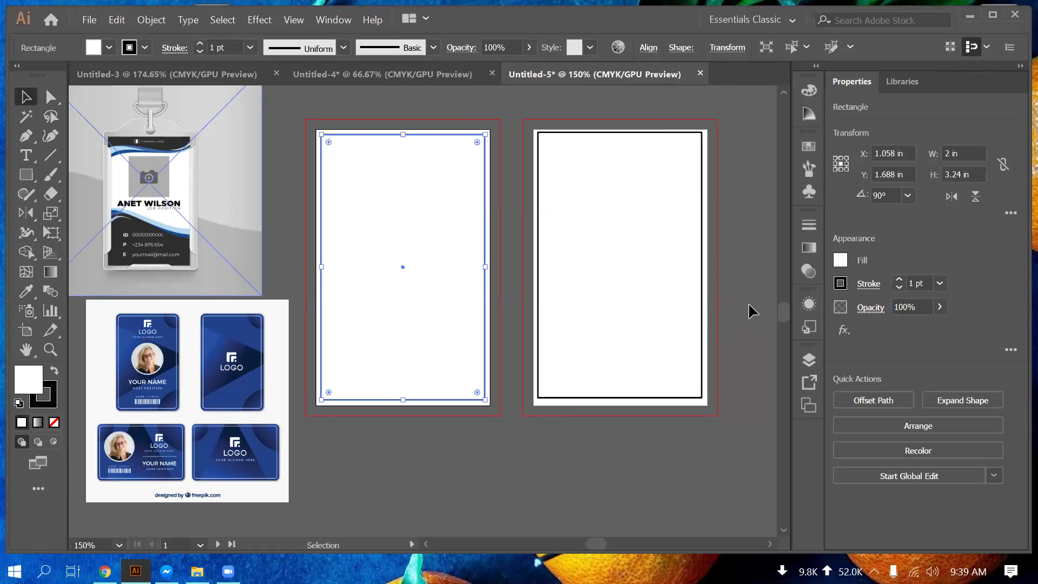
left_click(749, 303)
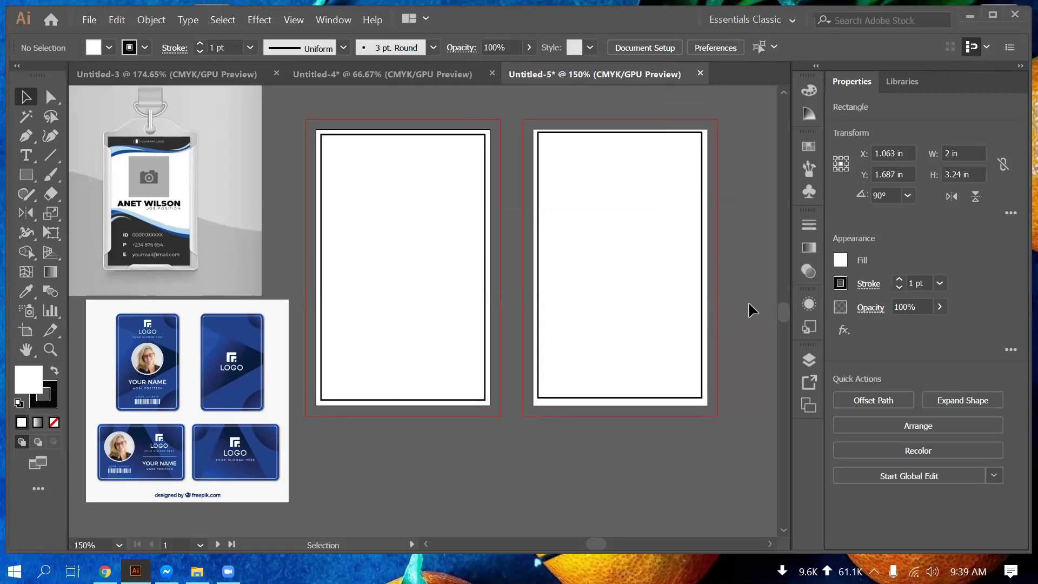
Step: Center the right rectangle on its artboard, then select both rectangles
left_click(655, 291)
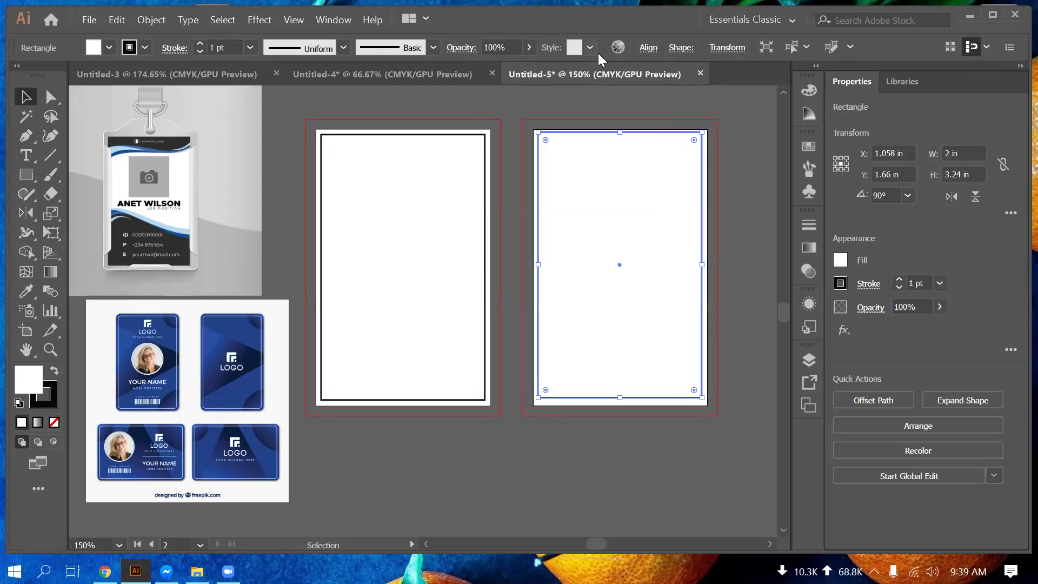
left_click(649, 47)
left_click(608, 99)
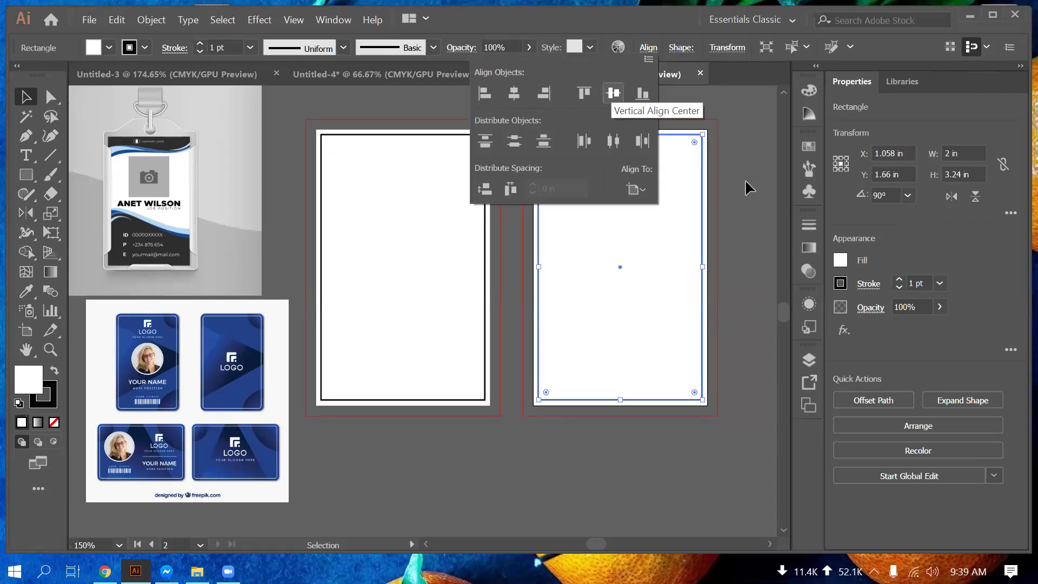
left_click(742, 181)
left_click(742, 199)
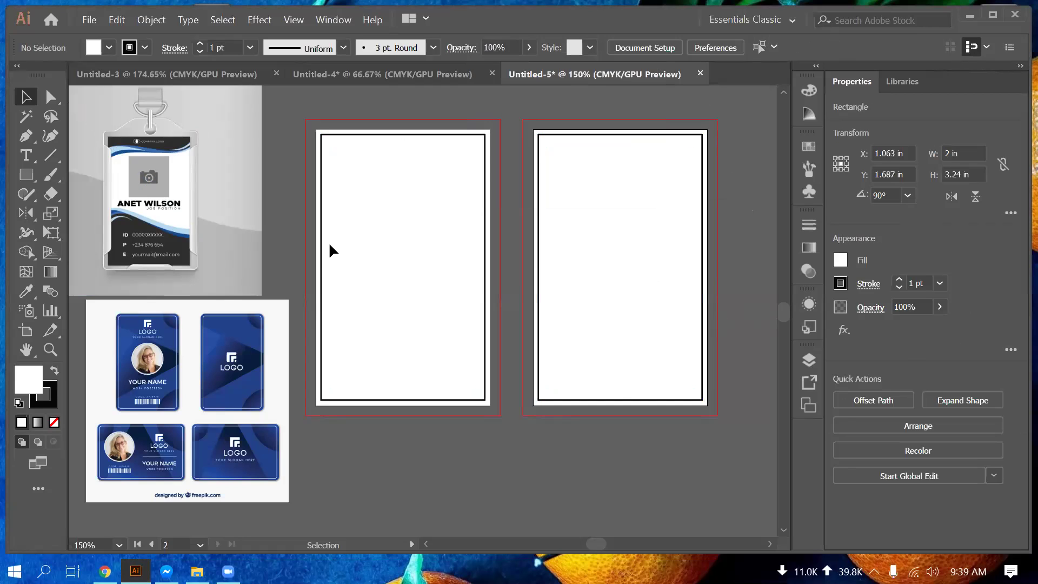
key("ctrl+a")
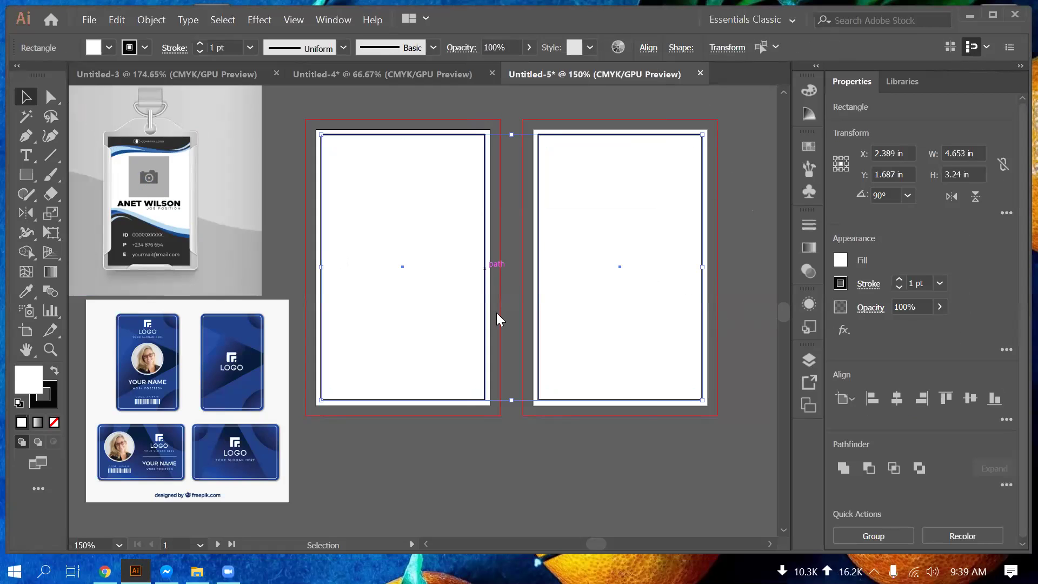
Step: Convert the two card-sized rectangles into guides and lock the guides
right_click(497, 314)
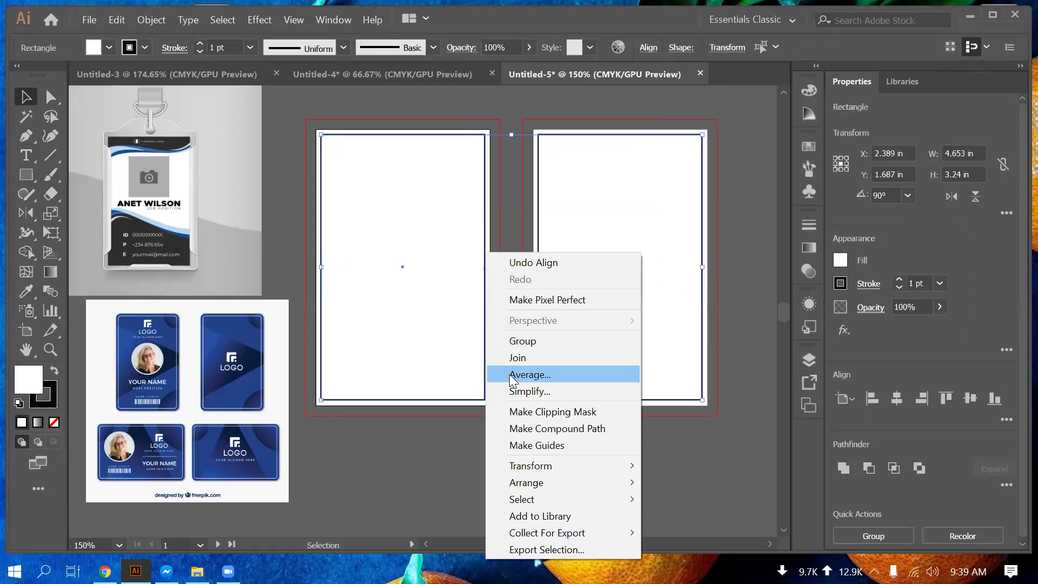
left_click(571, 447)
right_click(485, 353)
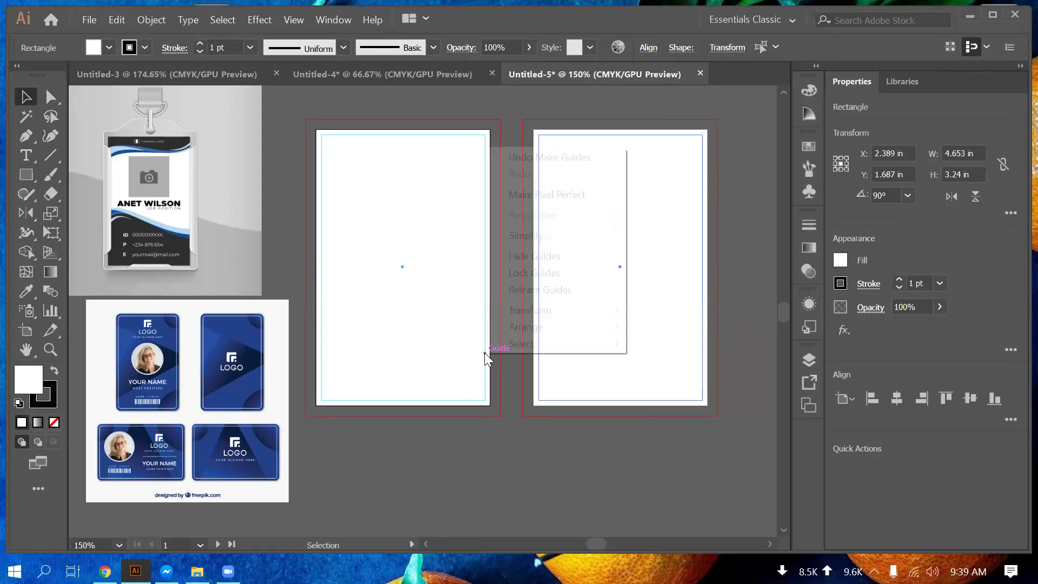
left_click(544, 275)
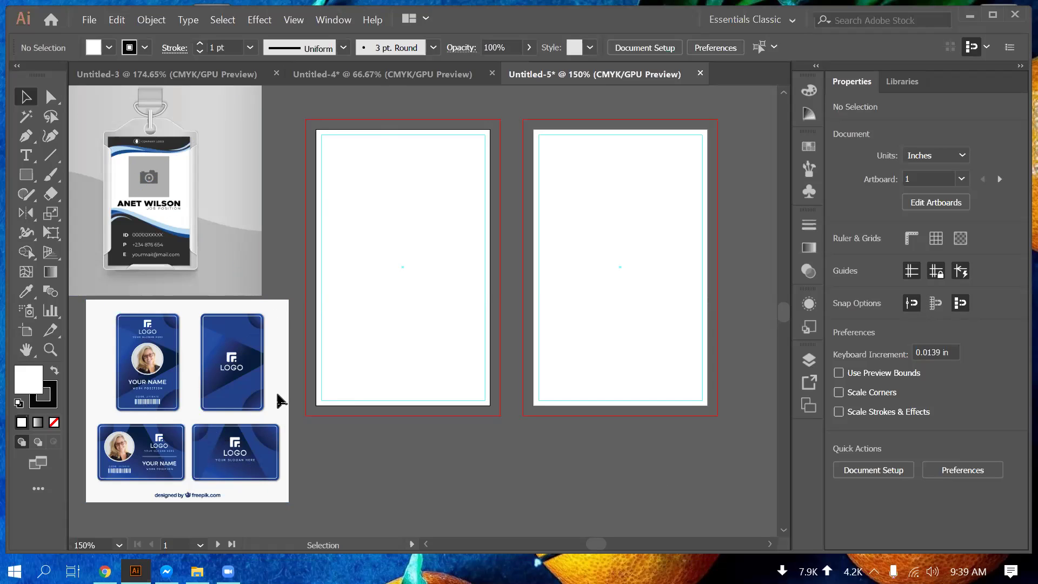
left_click(42, 183)
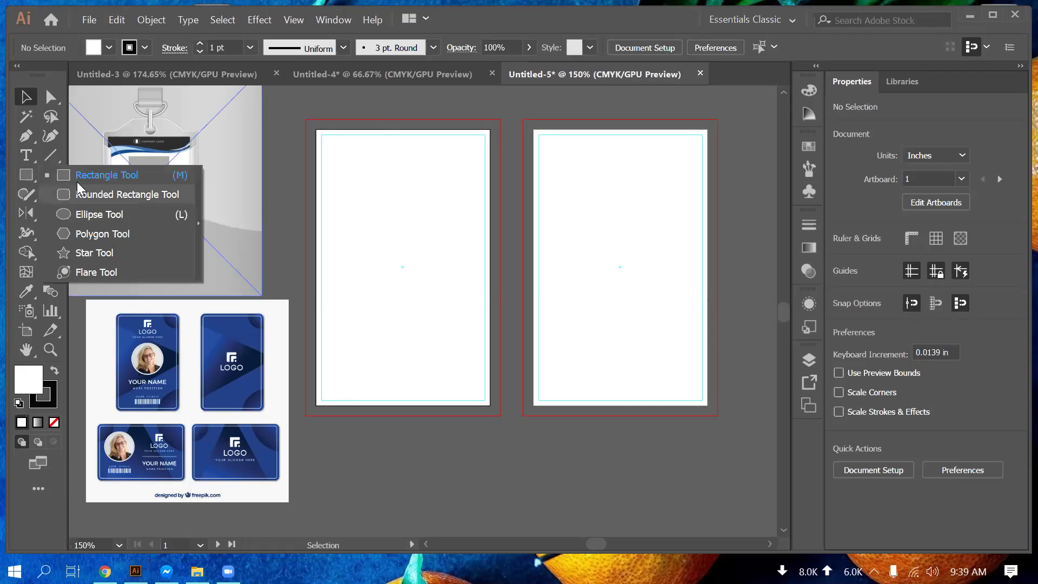
Step: Draw a near-circular multi-sided polygon about 1.35 in wide at the left artboard's top-left corner
left_click(106, 174)
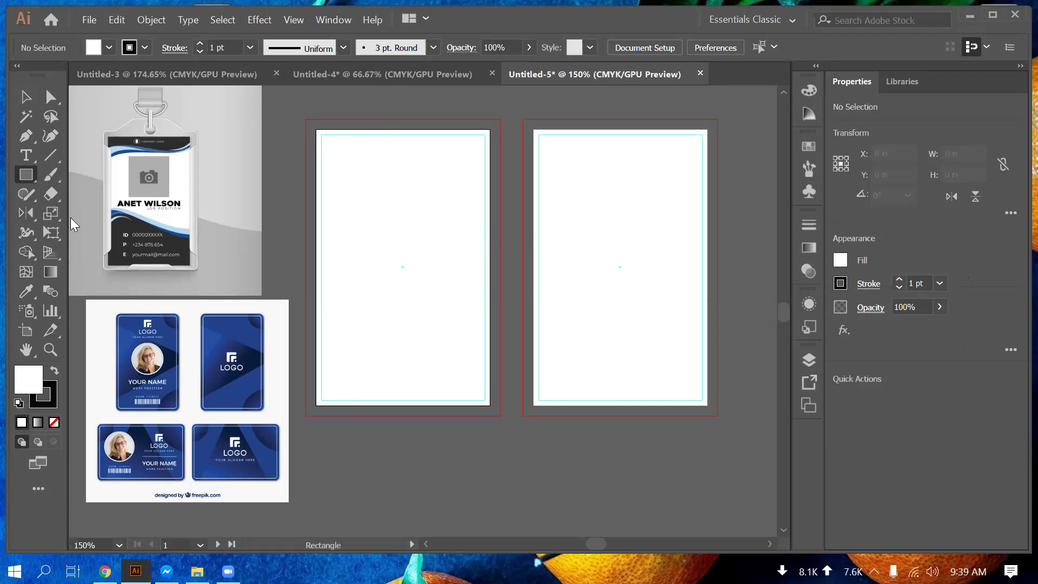
left_click(24, 176)
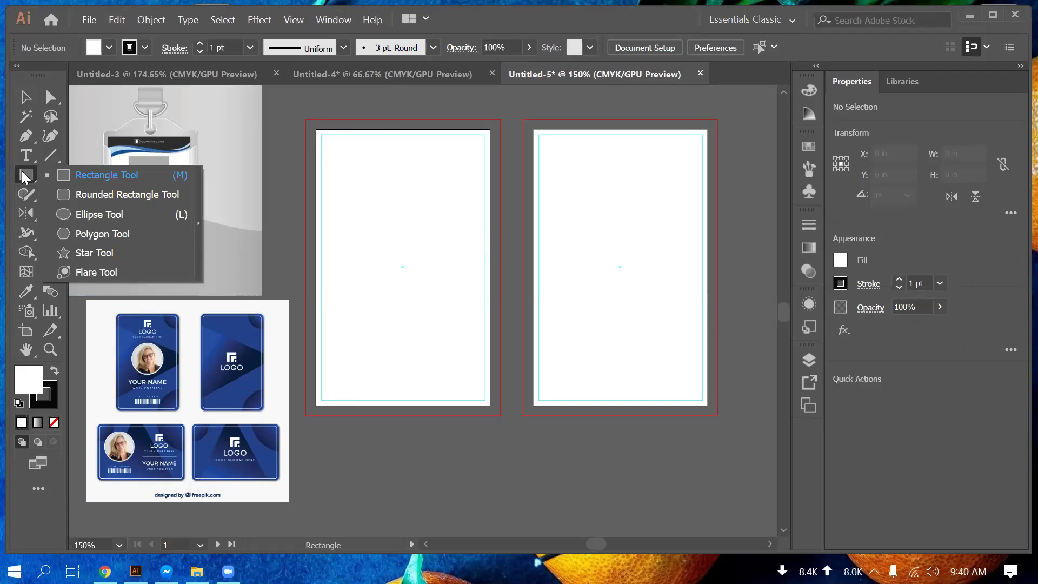
left_click(91, 233)
left_click_drag(363, 160, 395, 167)
key("Up")
key("Up")
key("Up")
key("Up")
key("Up")
key("Up")
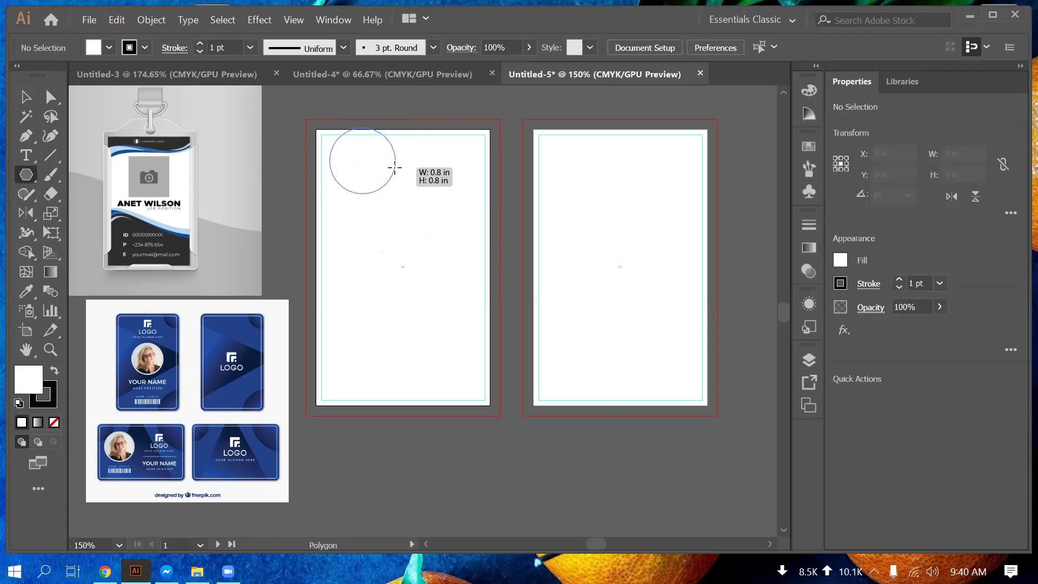
left_click_drag(403, 189, 407, 193)
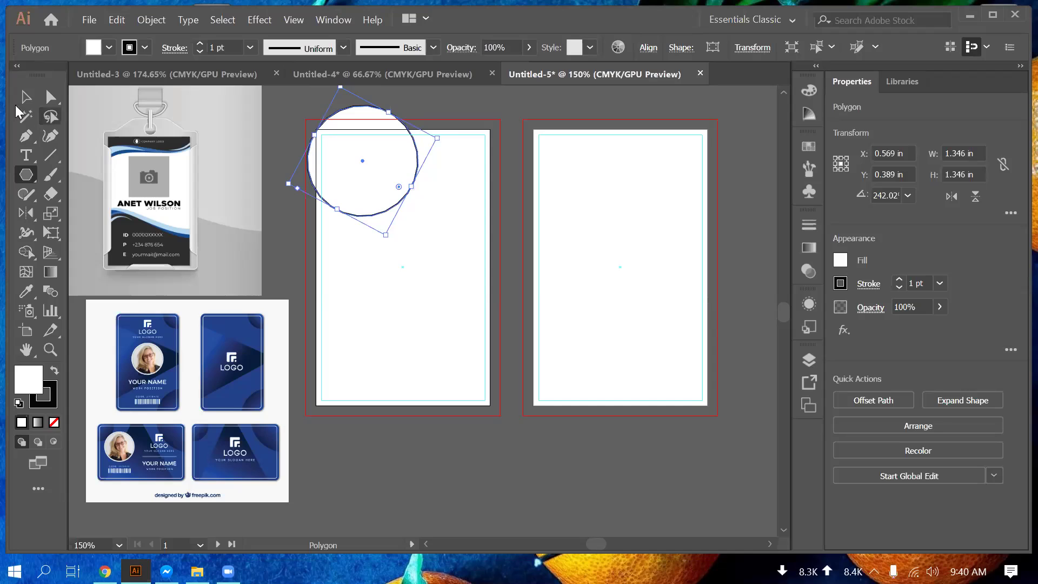
Step: Delete the round polygon and draw a larger triangle on the left artboard
left_click(25, 96)
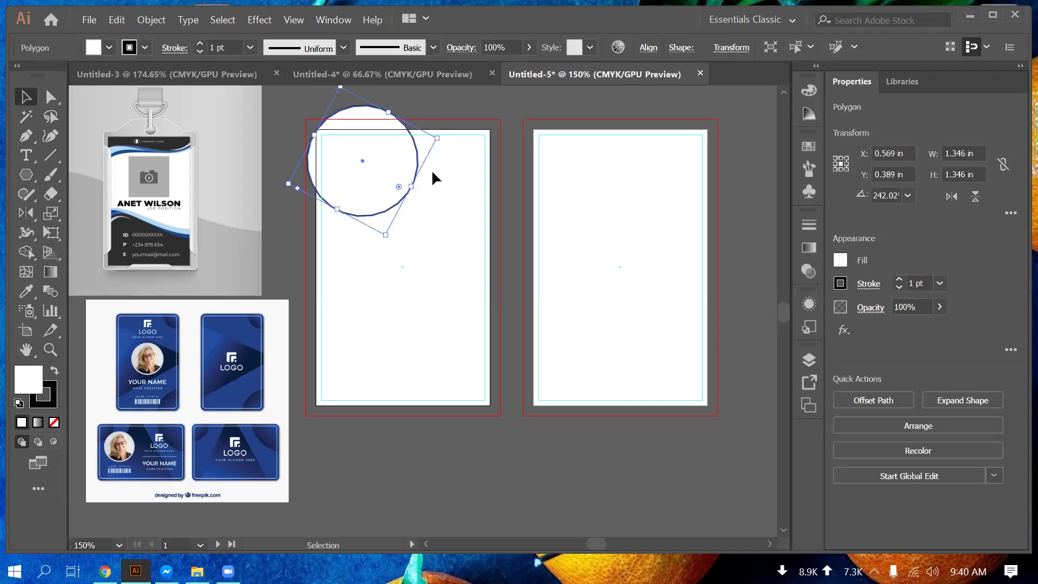
key("Delete")
left_click_drag(24, 181, 111, 233)
left_click_drag(379, 181, 471, 275)
key("Down")
key("Down")
key("Down")
key("Down")
key("Down")
key("Down")
key("Down")
key("Down")
key("Down")
key("Down")
key("Down")
key("Down")
key("Down")
key("Down")
key("Down")
key("Down")
key("Down")
key("Down")
key("Down")
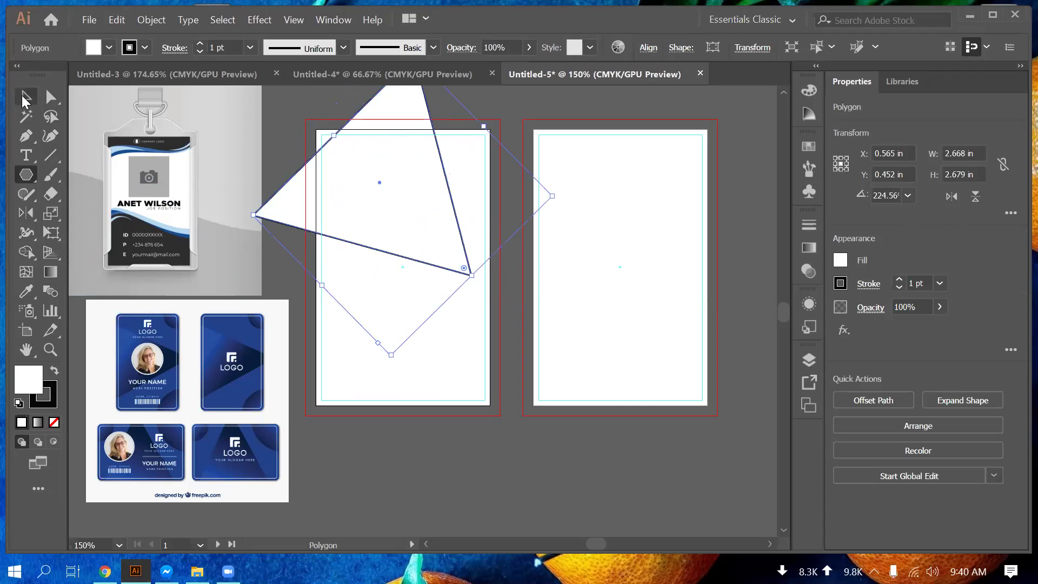
Step: Move the triangle up and right and enlarge it to about 2.81 by 2.39 in
left_click(25, 98)
left_click_drag(452, 212, 488, 155)
left_click_drag(592, 138, 606, 141)
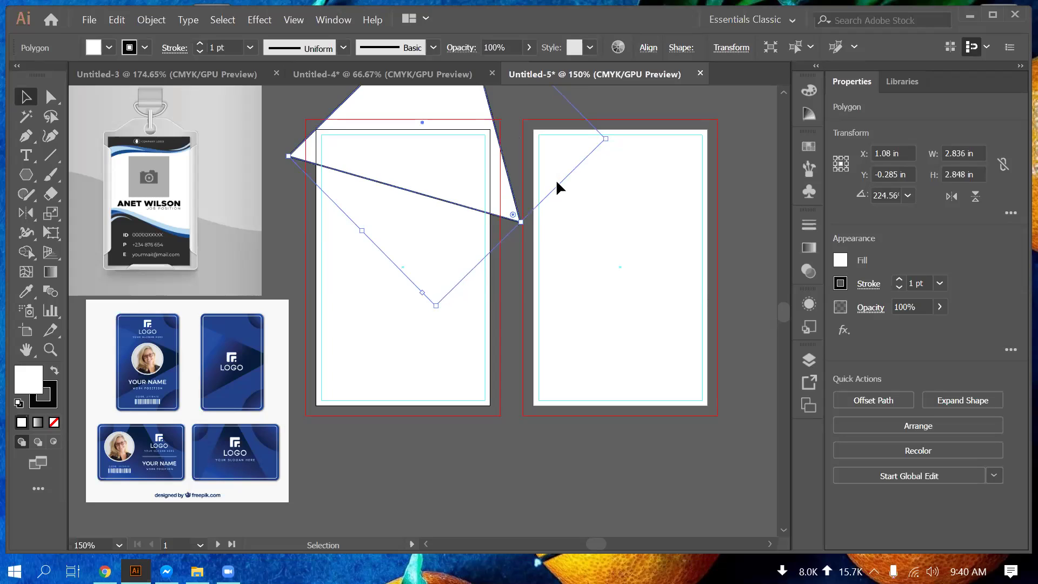
scroll(355, 102, "up", 2)
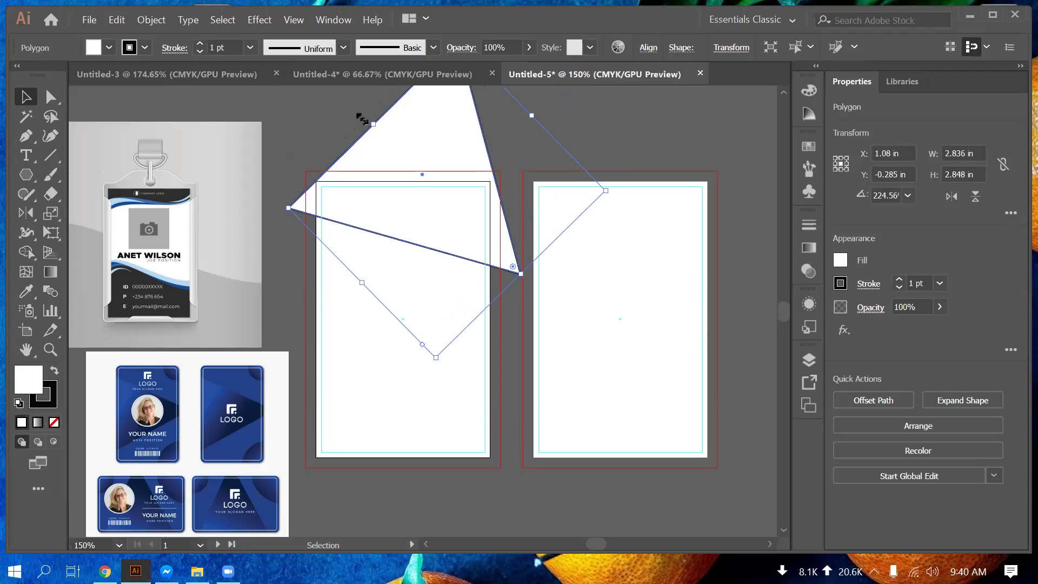
left_click_drag(362, 119, 358, 115)
left_click(389, 238)
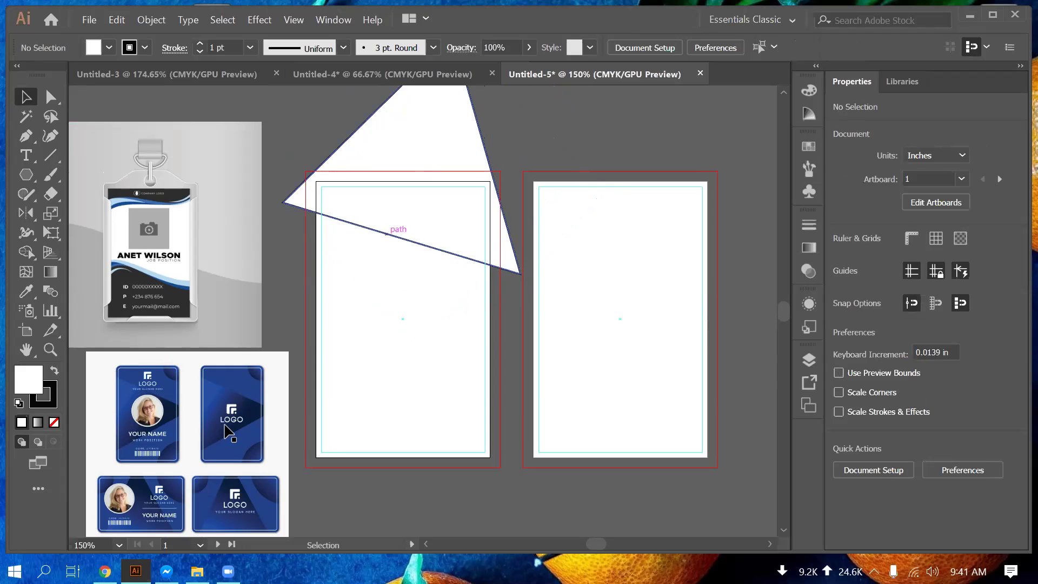
Step: Fill the triangle with the reference card's blue using the Eyedropper, then deselect
key("ctrl+z")
key("i")
left_click(119, 385)
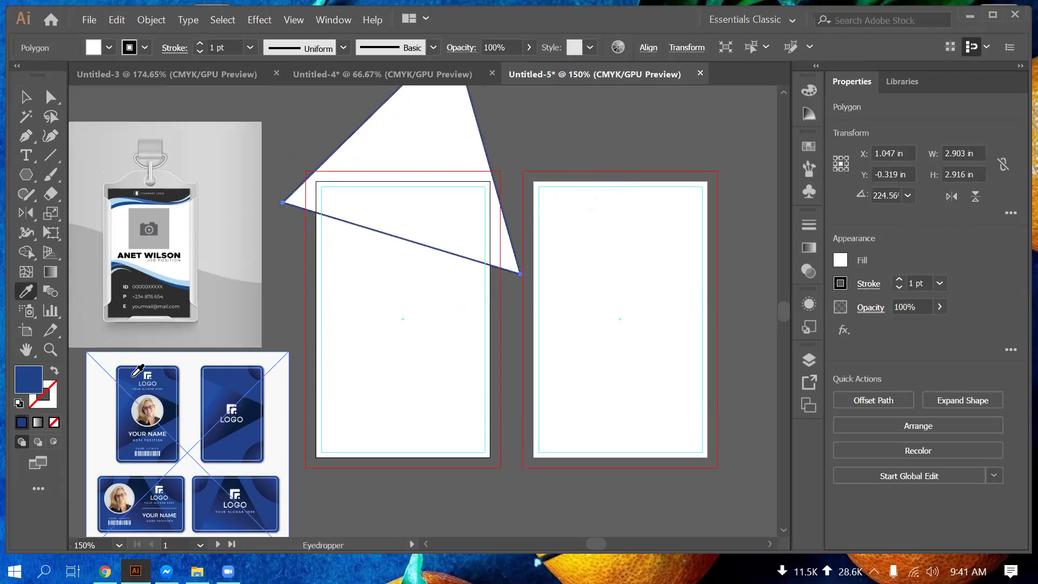
left_click(37, 99)
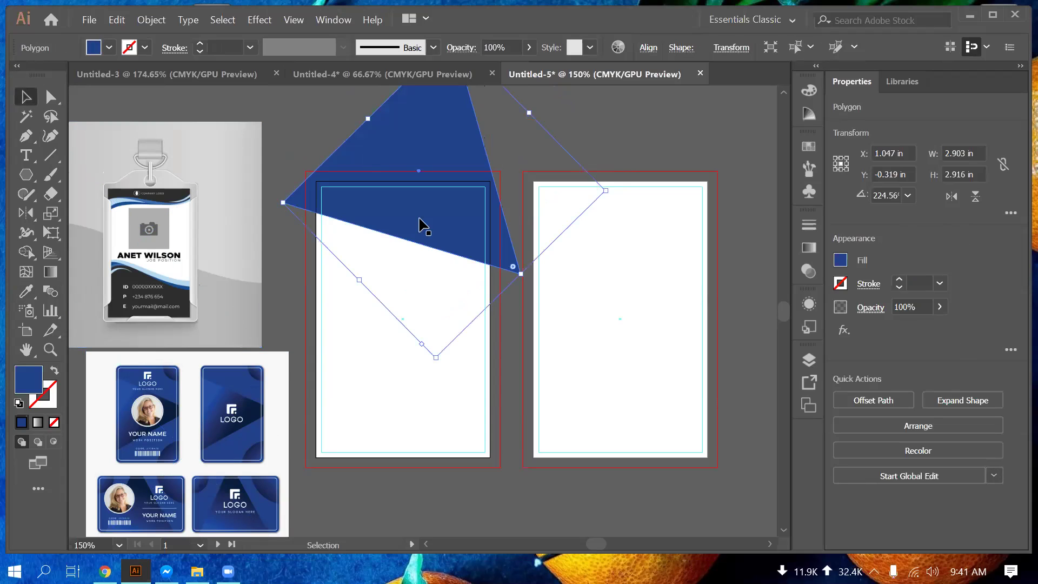
left_click(476, 310)
scroll(460, 311, "down", 2)
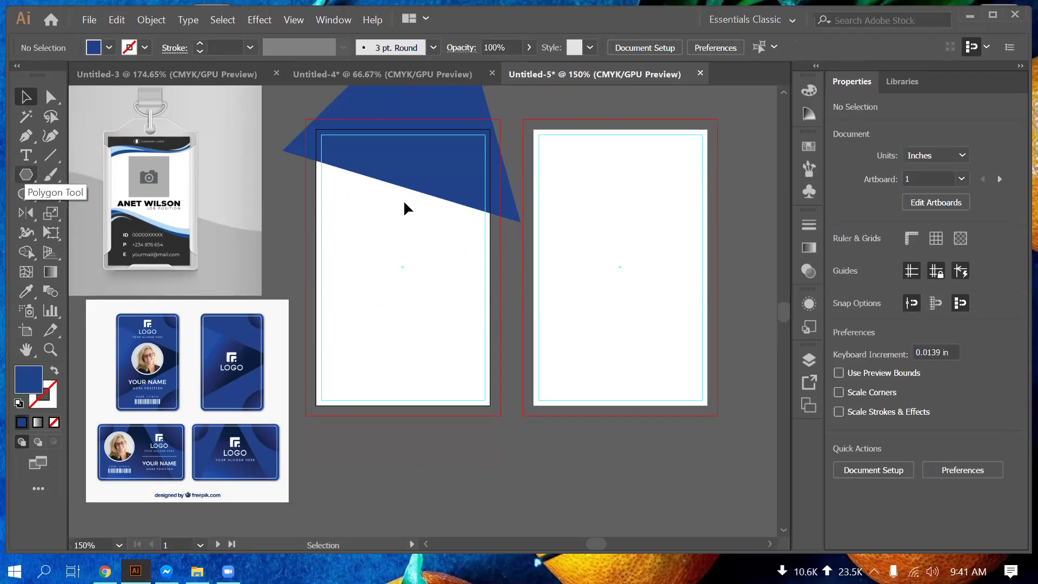
Step: Duplicate the blue triangle downward, resize the copy and rotate it to about 211 degrees
left_click_drag(420, 183, 454, 465)
left_click_drag(376, 329, 500, 266)
left_click_drag(562, 515, 487, 433)
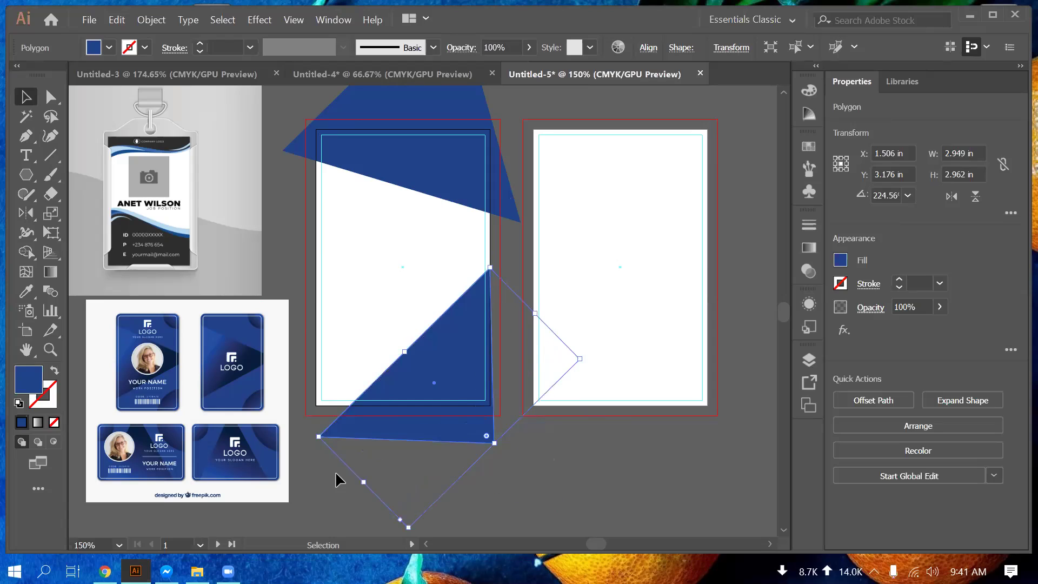
left_click_drag(319, 437, 285, 428)
left_click_drag(447, 308, 483, 321)
left_click_drag(622, 366, 604, 405)
left_click_drag(475, 408, 461, 417)
left_click(597, 453)
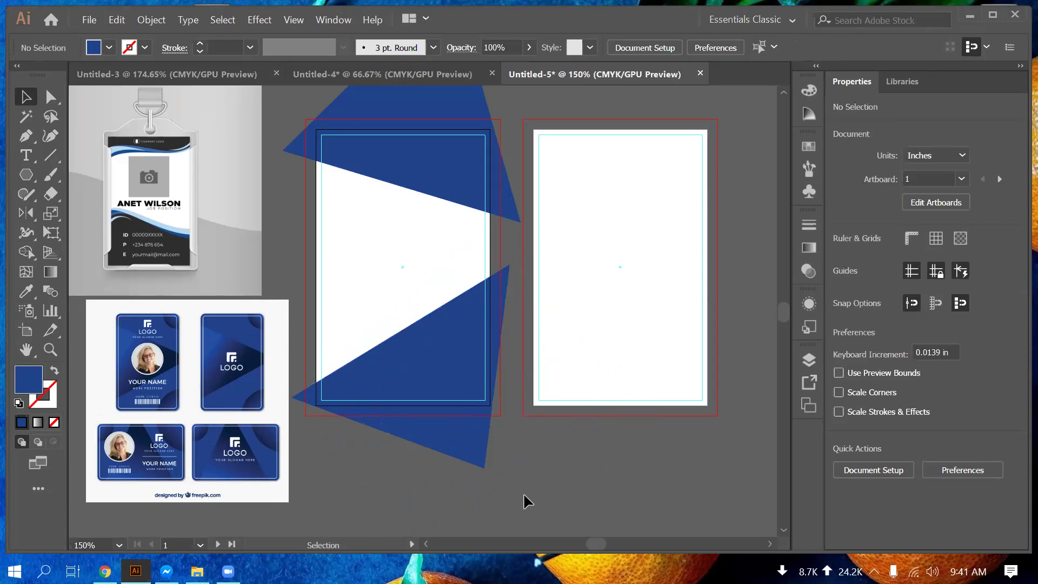
Step: Resize the lower triangle from a corner and rotate it, shifting it left
left_click_drag(471, 440, 472, 442)
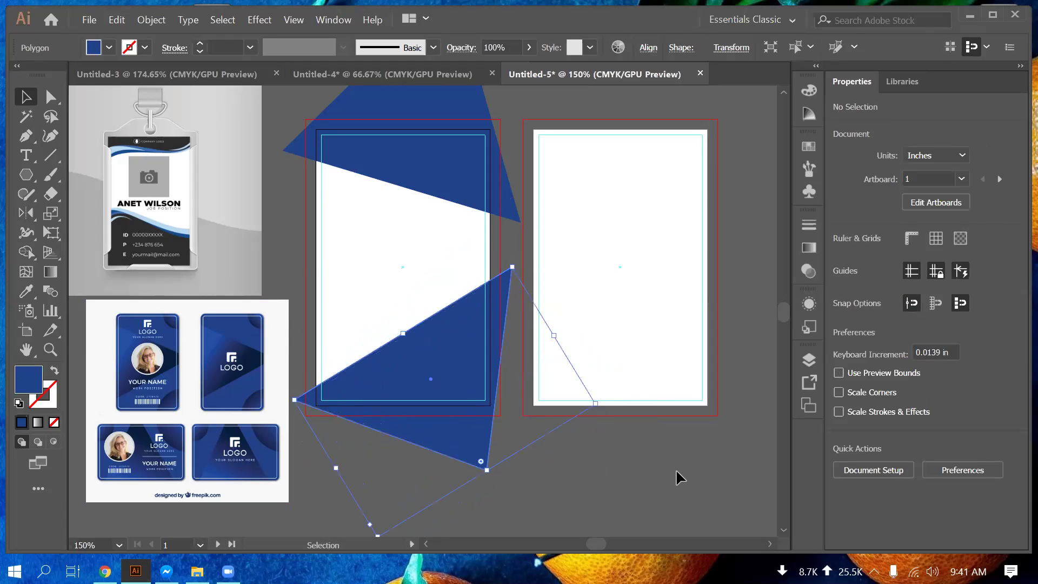
left_click(743, 461)
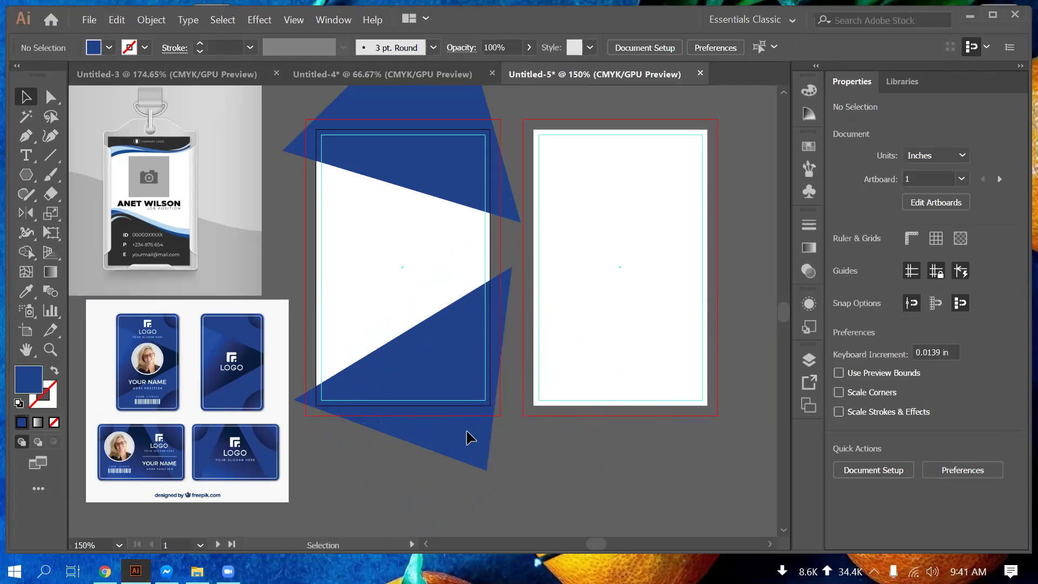
left_click(482, 458)
left_click_drag(484, 459, 611, 420)
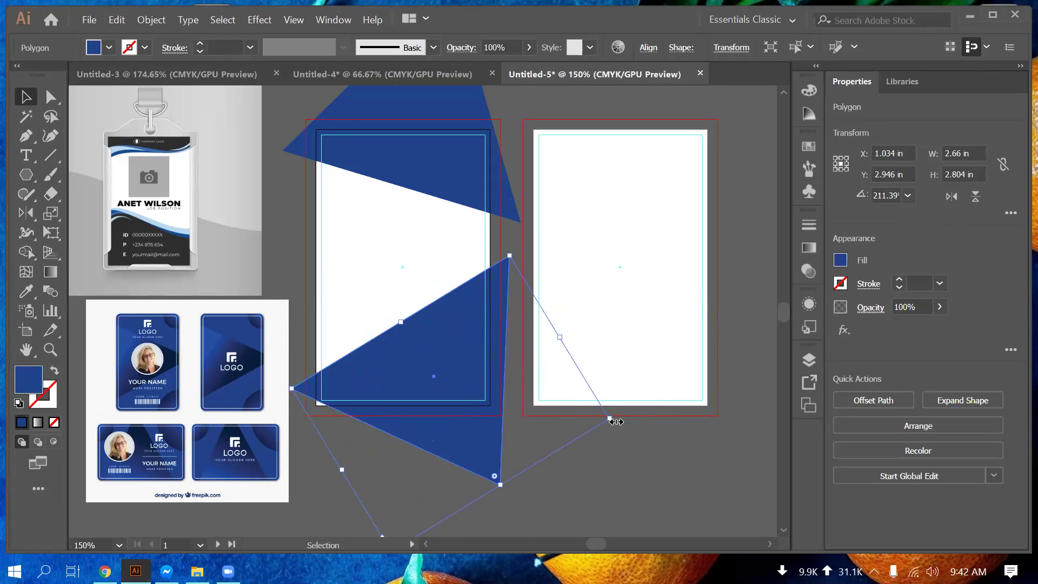
left_click_drag(605, 439, 475, 430)
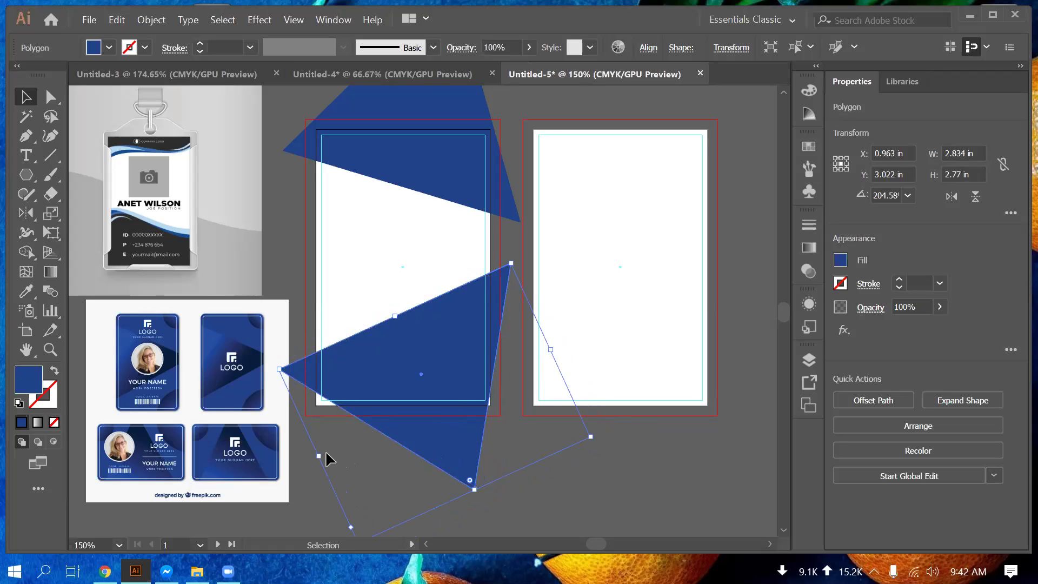
Step: Stretch the lower triangle wider and slightly shorter to finish its shape
left_click_drag(319, 456, 293, 470)
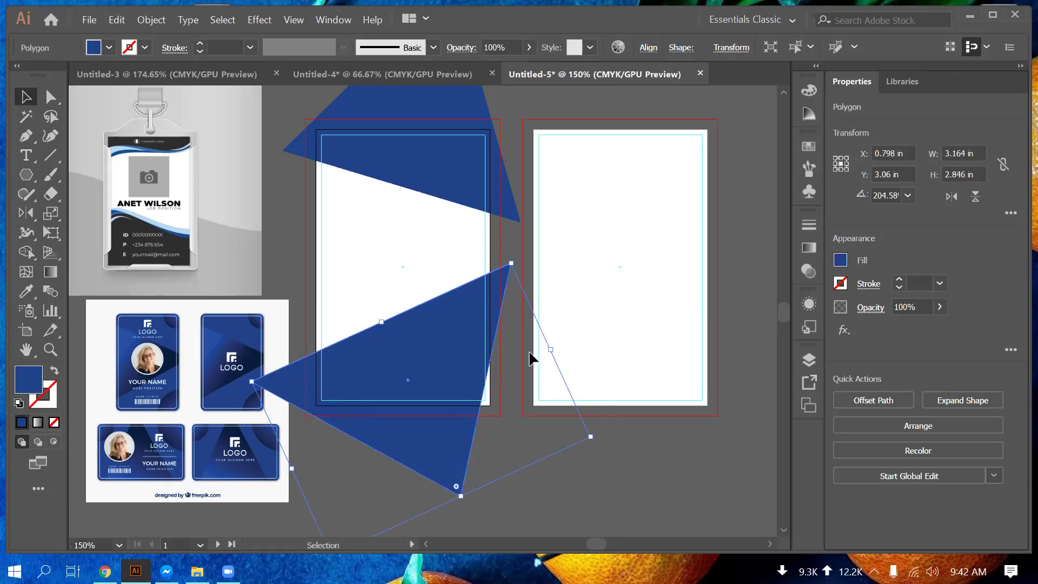
left_click_drag(552, 349, 568, 352)
left_click_drag(463, 492, 485, 506)
left_click(449, 455)
left_click(453, 460)
left_click(675, 455)
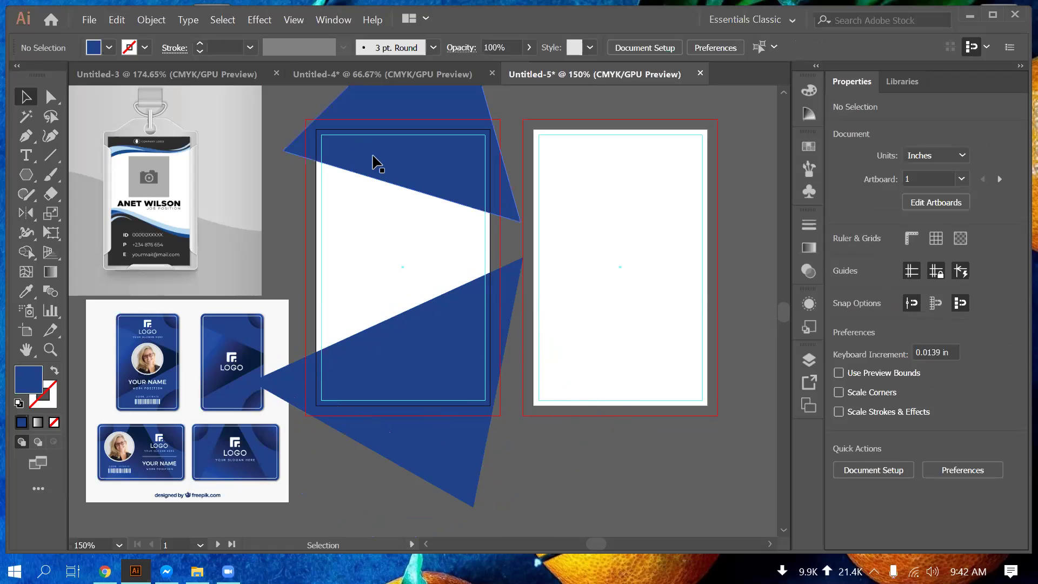
Step: Shift the upper triangle slightly down and enlarge it from its corner
left_click_drag(377, 162, 371, 165)
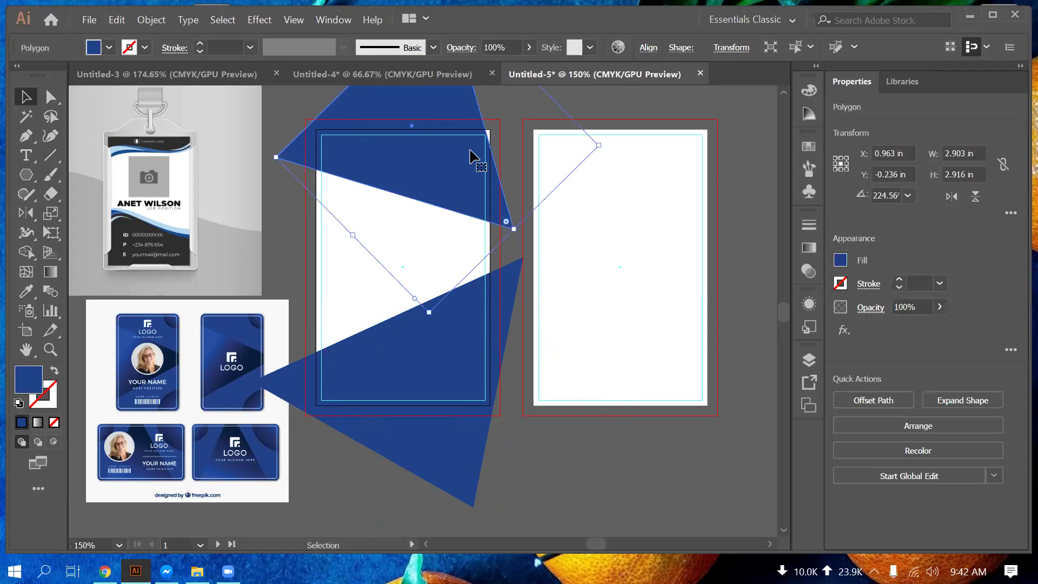
scroll(476, 154, "up", 2)
left_click_drag(529, 116, 579, 162)
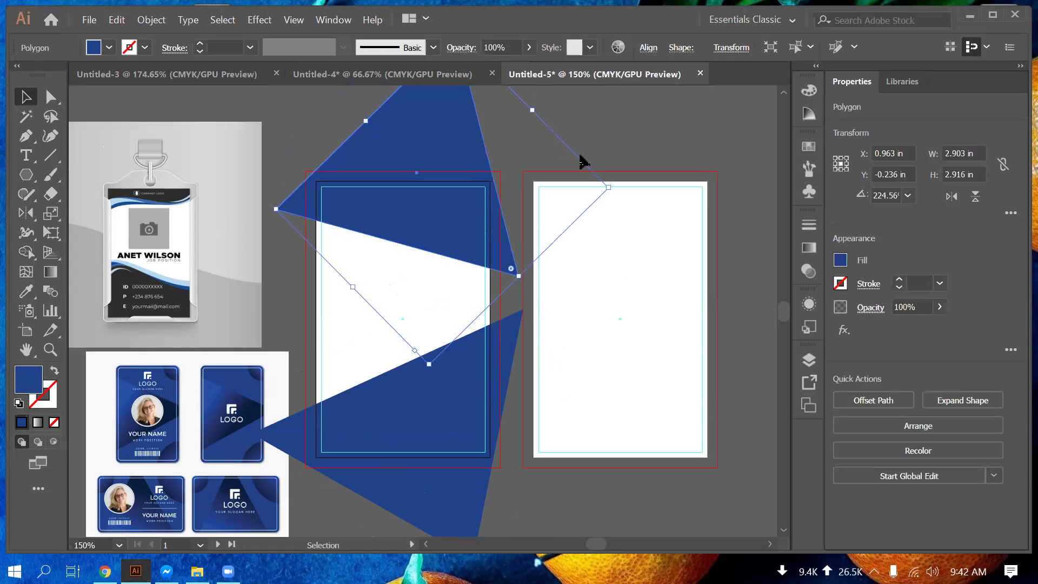
left_click(620, 133)
scroll(620, 133, "down", 1)
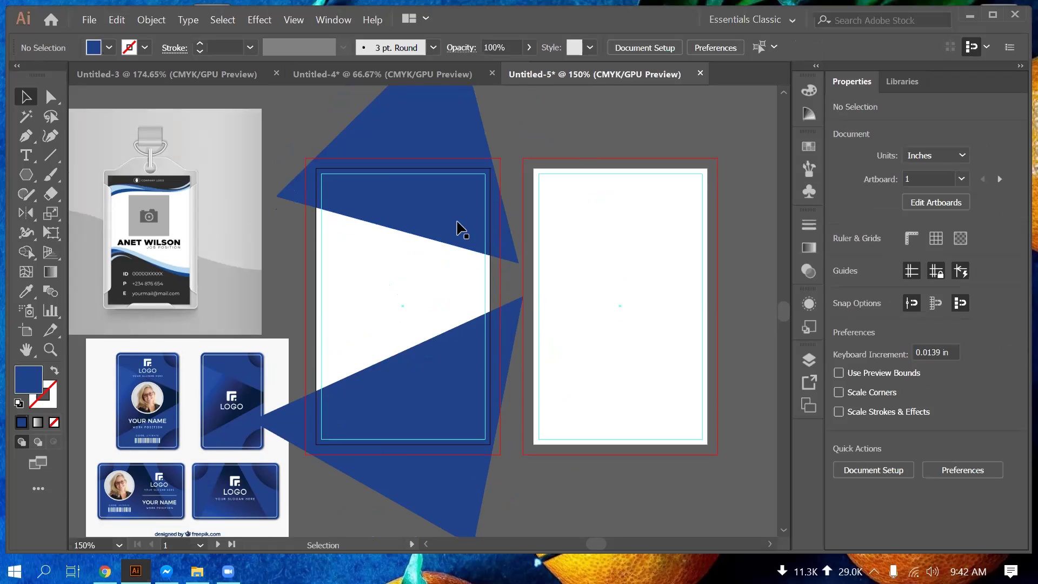
Step: Nudge both blue triangles down with the arrow keys, then move the rounded diamond over the photo
left_click(435, 225)
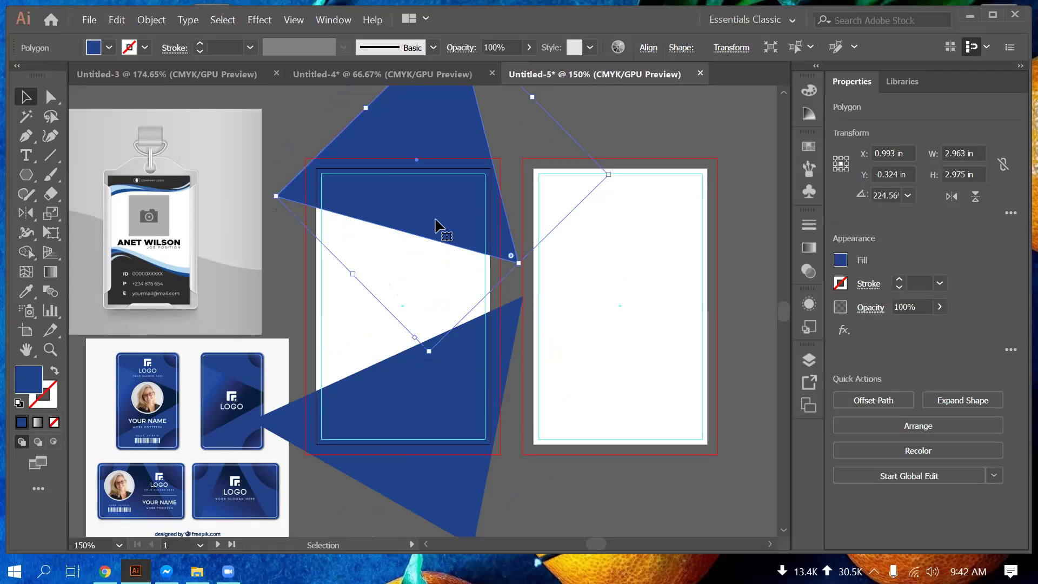
key("Down")
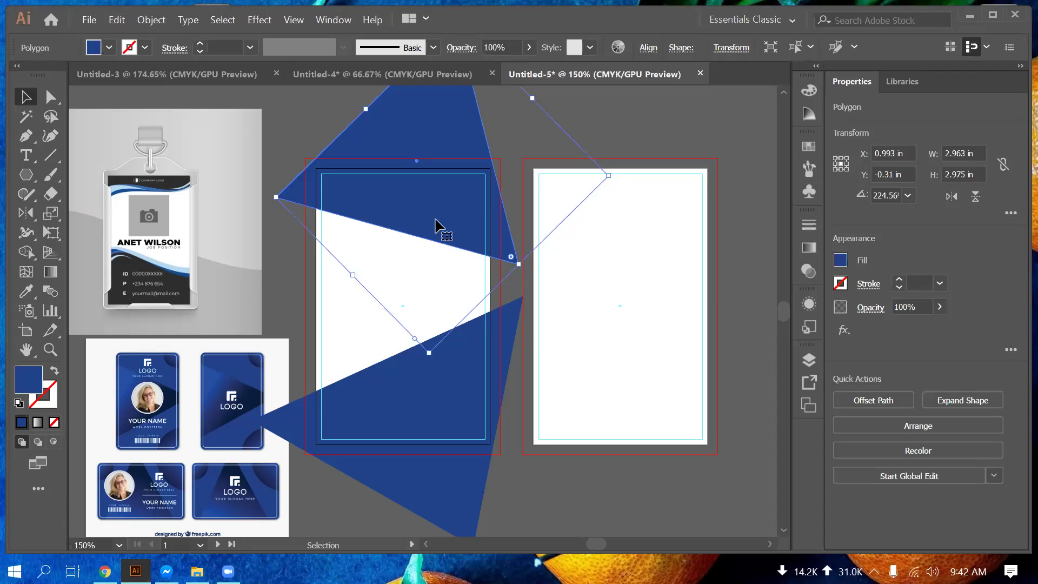
left_click(585, 116)
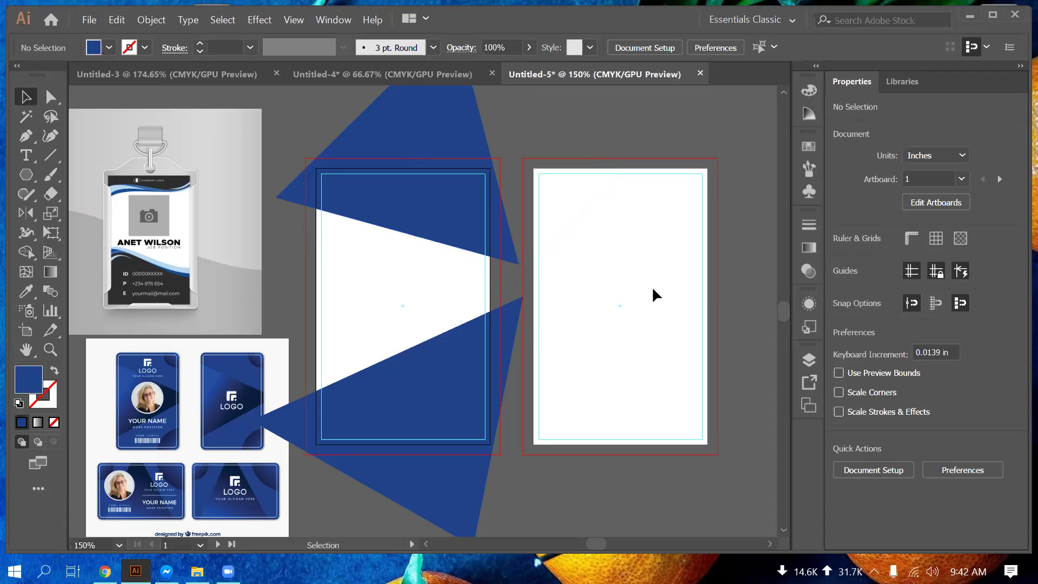
scroll(656, 295, "down", 1)
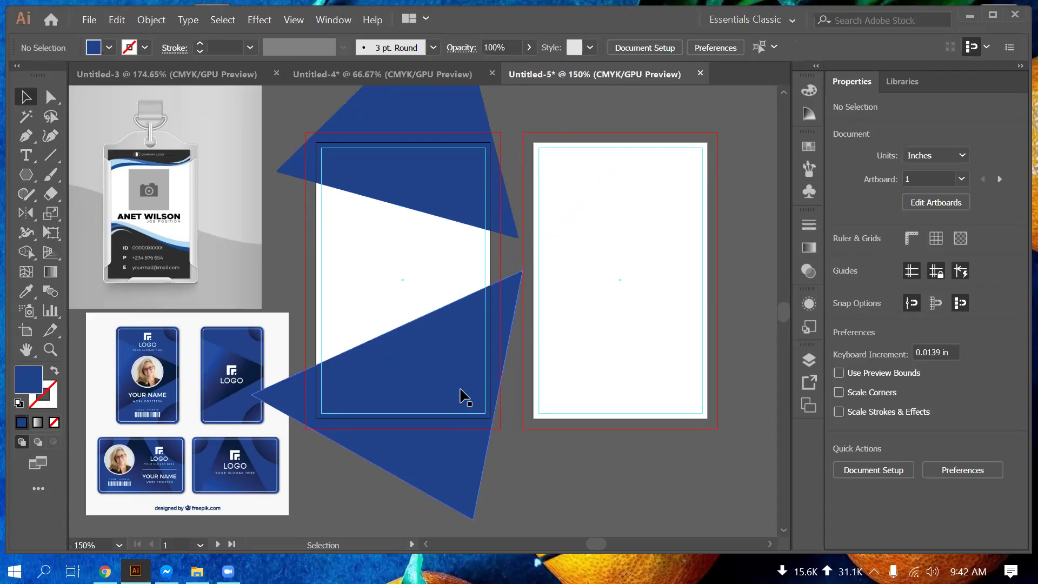
left_click(461, 395)
key("Down")
key("Down")
key("Down")
key("Down")
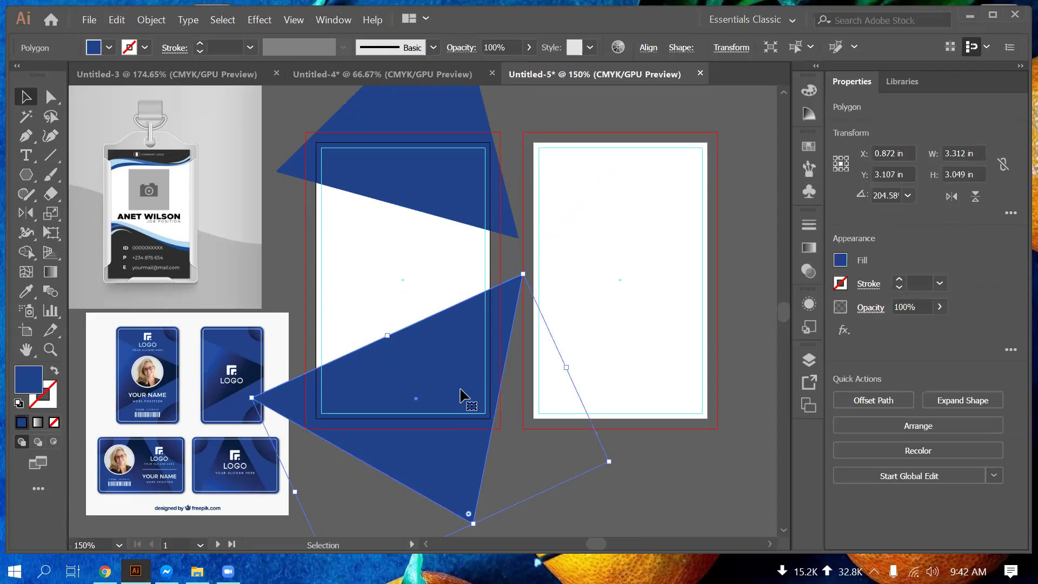
key("Down")
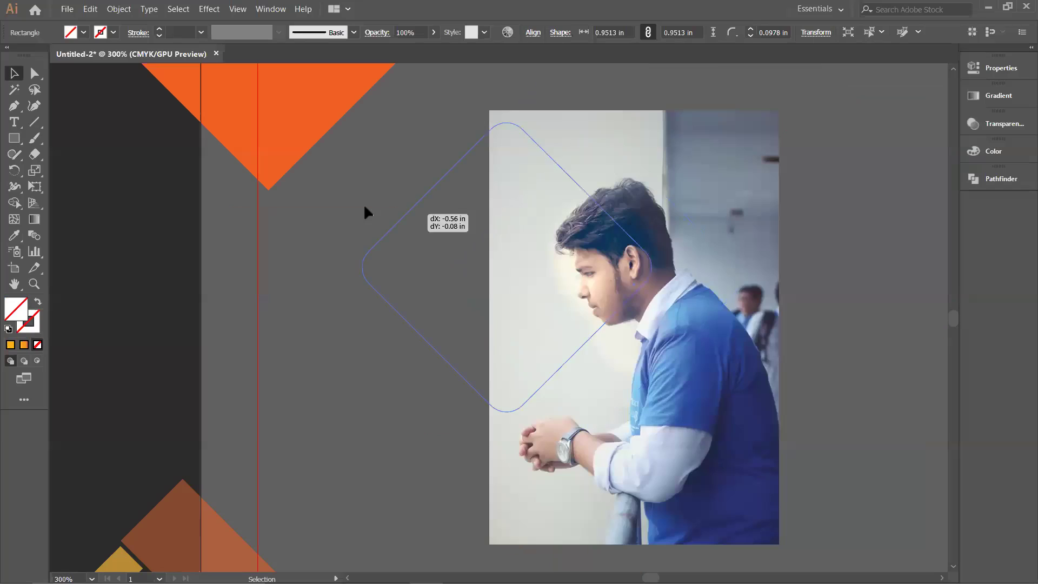
left_click_drag(364, 209, 536, 234)
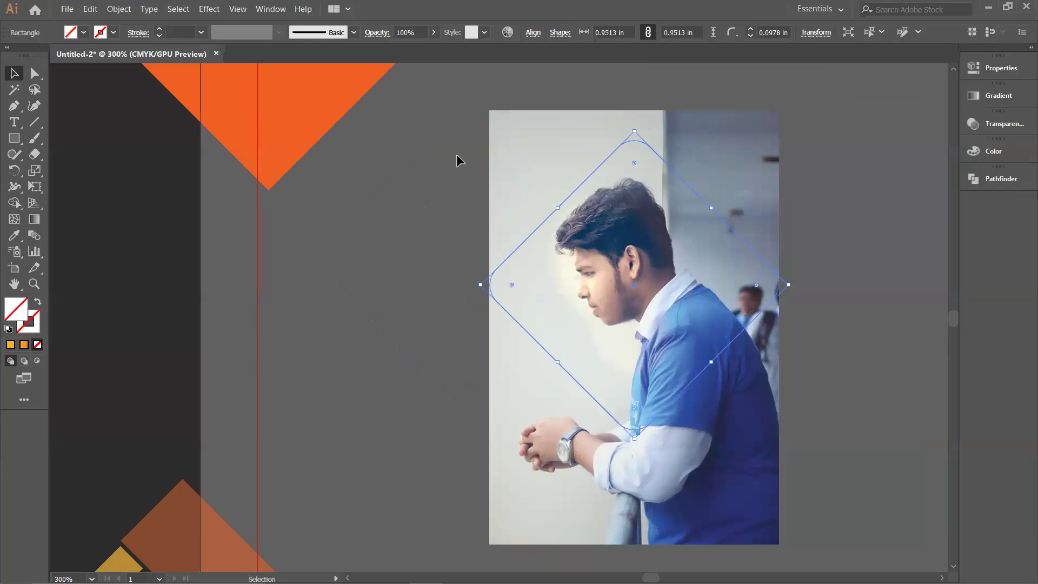
Step: Clip the photo into the diamond, then release the mask to adjust placement
left_click(699, 346, "shift")
right_click(698, 339)
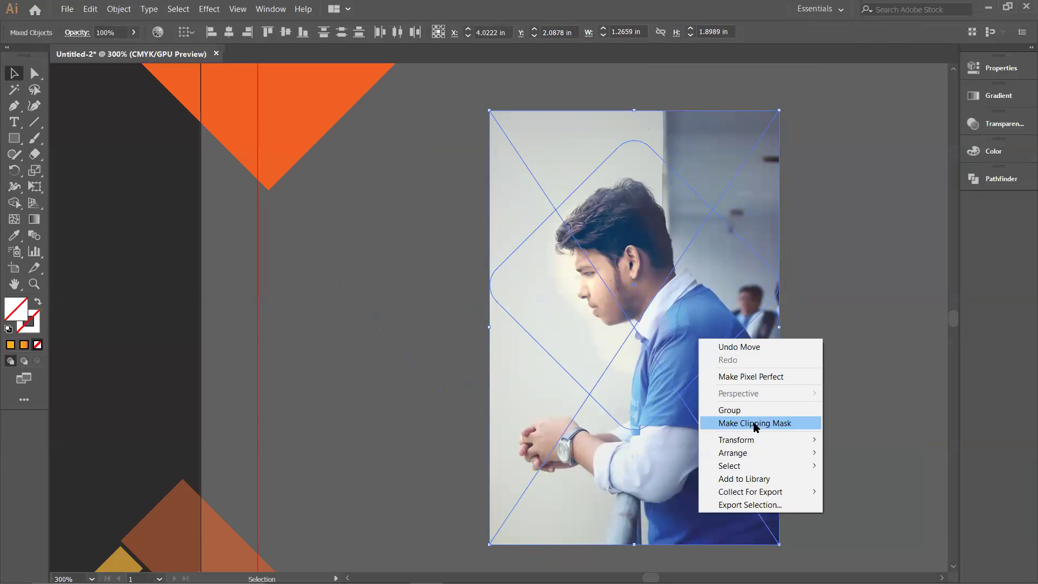
left_click(757, 425)
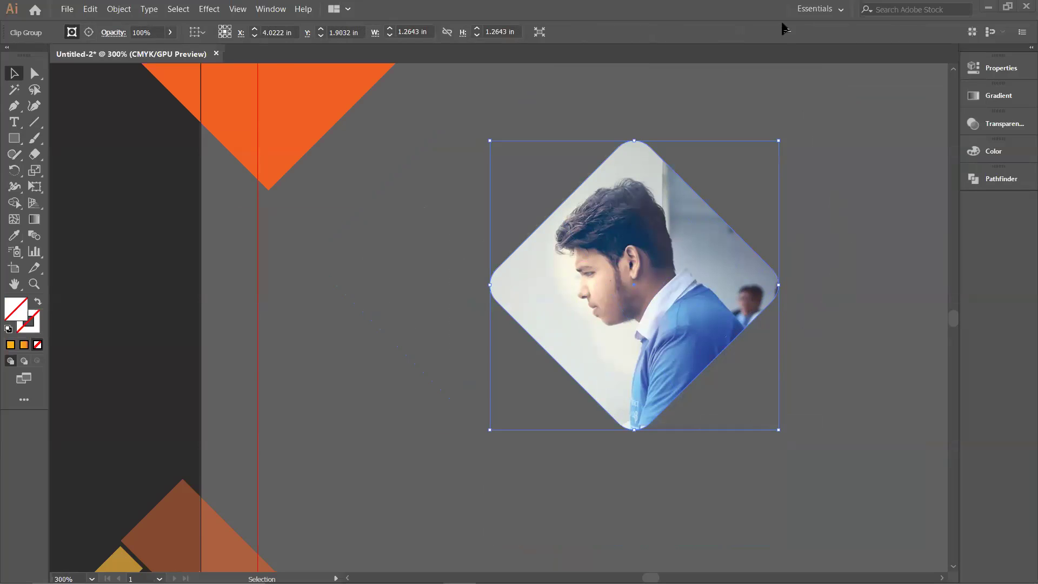
scroll(403, 213, "down", 2, "alt")
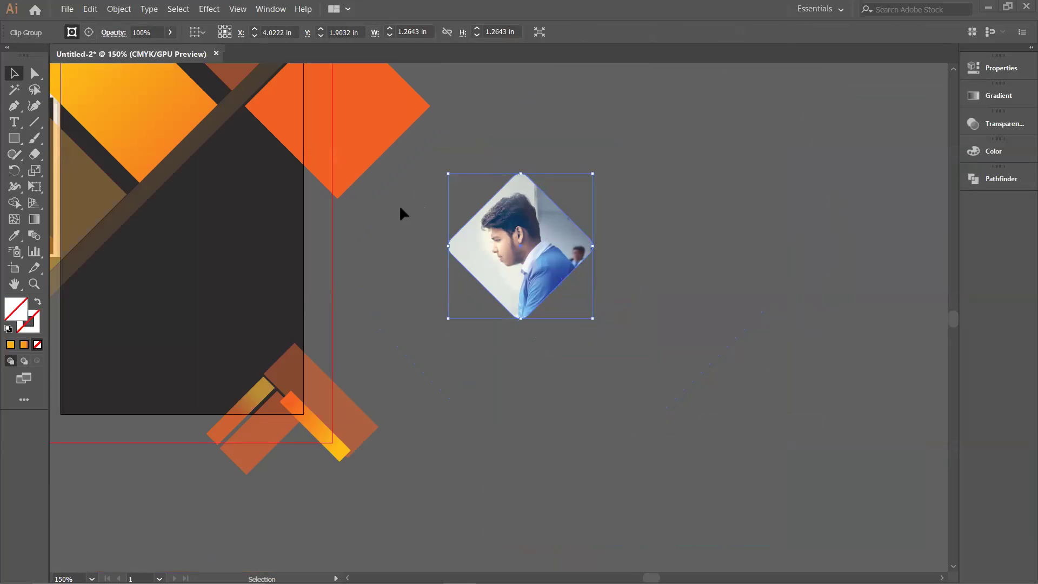
scroll(403, 213, "down", 1, "alt")
left_click_drag(626, 357, 492, 319)
left_click_drag(401, 262, 656, 297)
key("ctrl+alt+7")
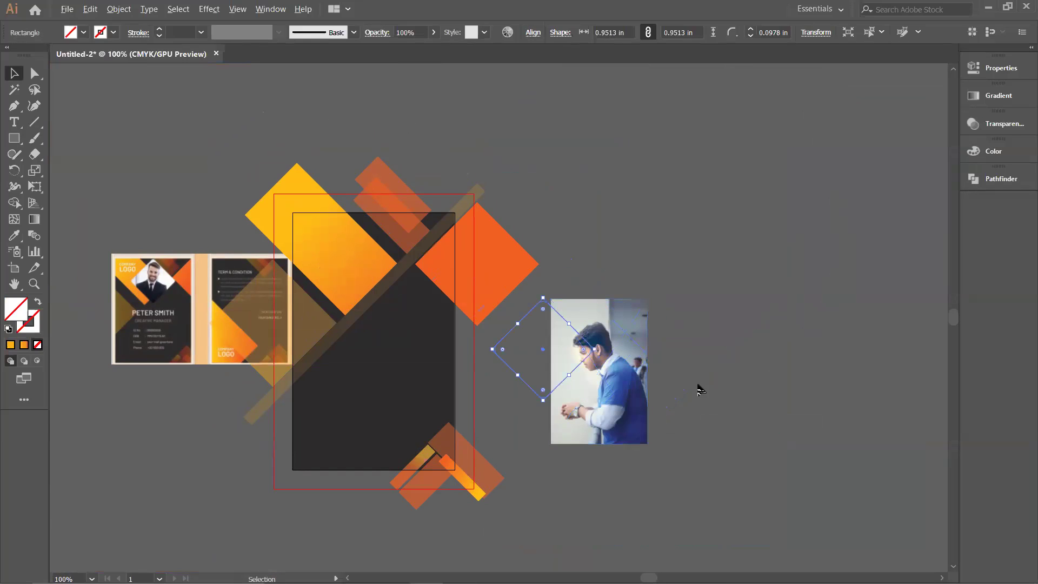
Step: Position the diamond over the man's face and apply Make Clipping Mask again
scroll(695, 387, "up", 2)
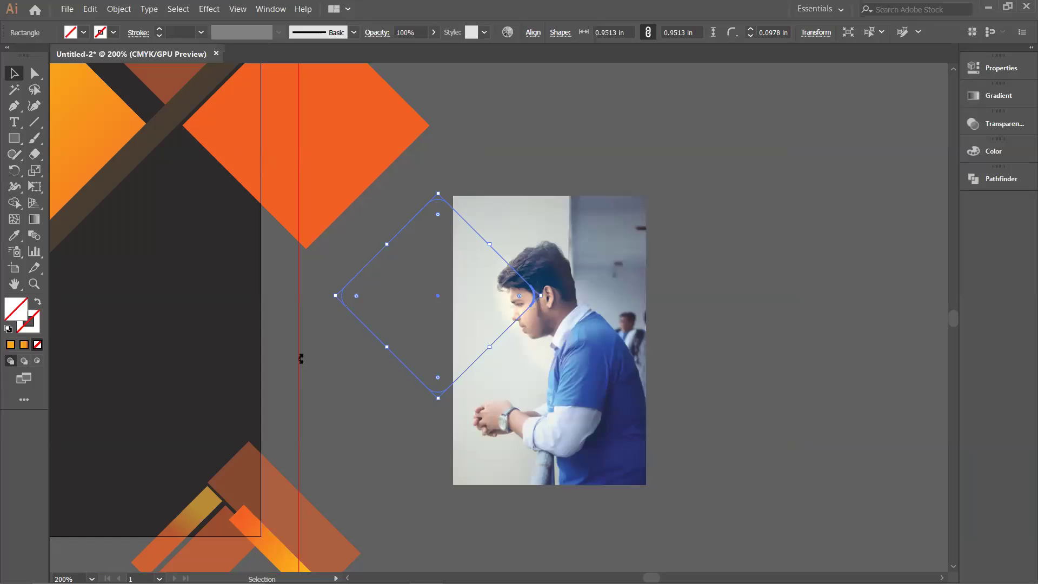
left_click(330, 364)
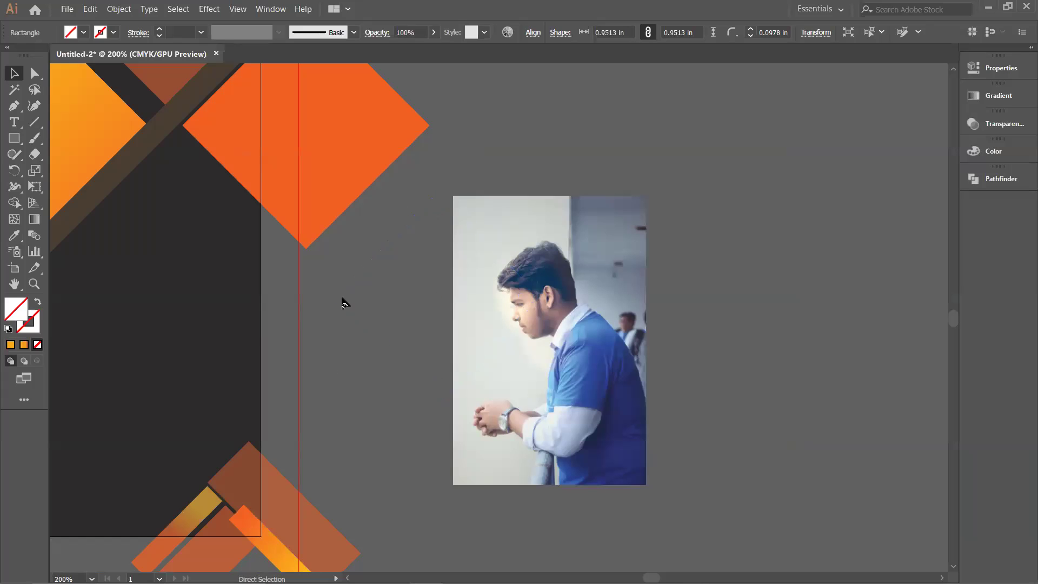
left_click_drag(358, 279, 468, 289)
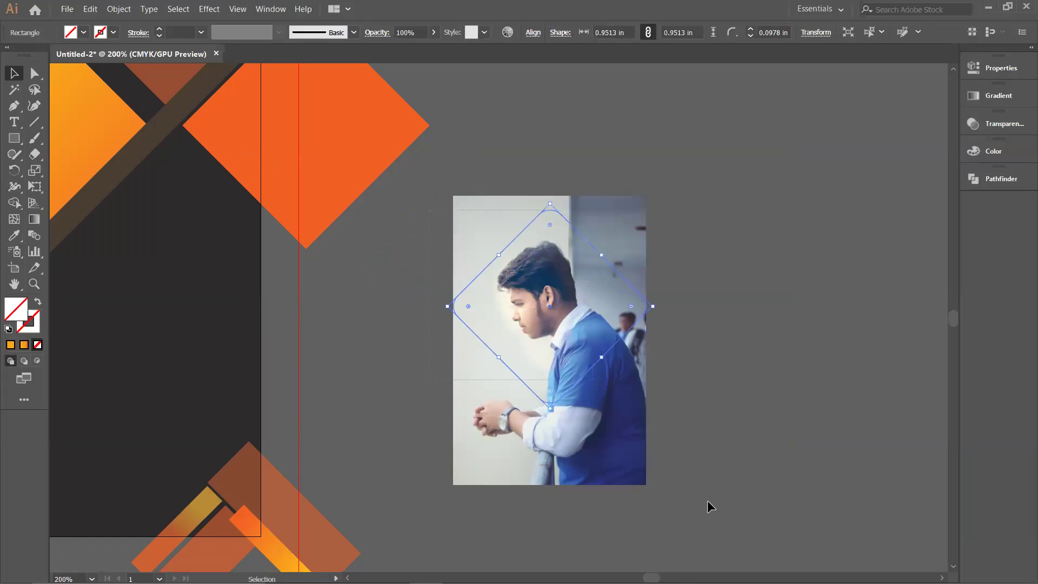
left_click(616, 370, "shift")
right_click(602, 346)
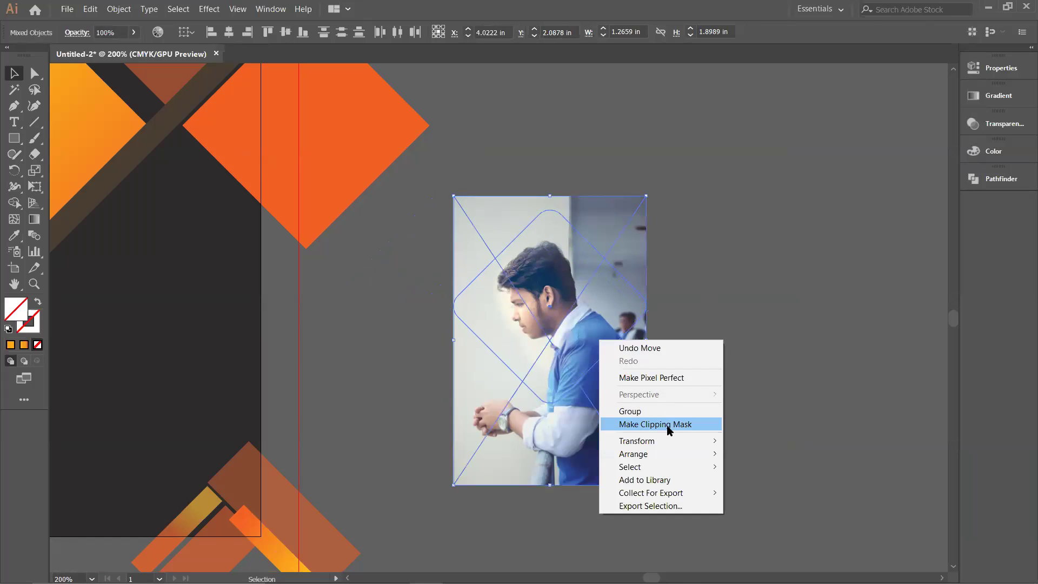
left_click(669, 424)
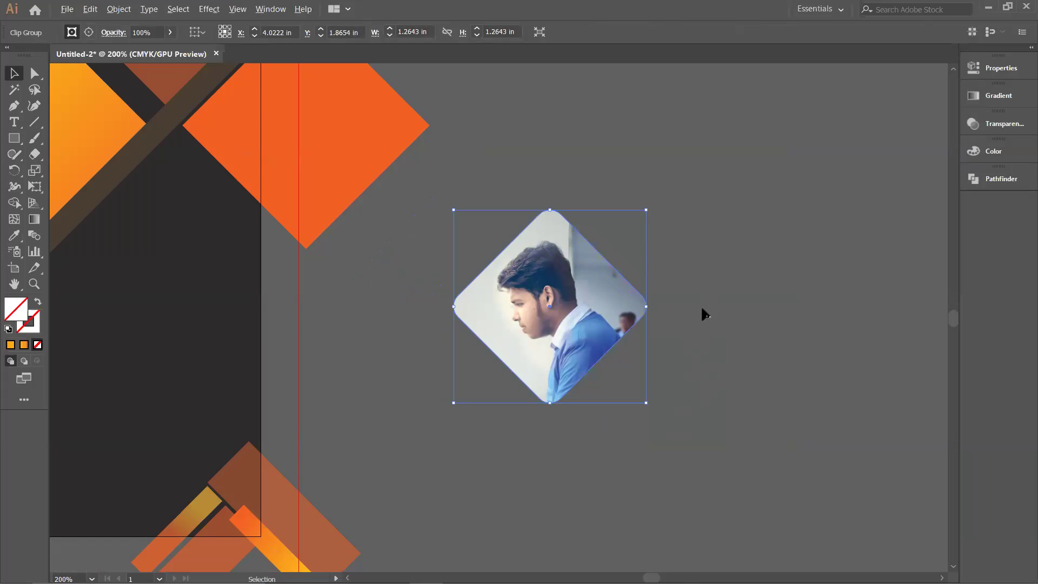
scroll(703, 314, "down", 2, "alt")
Step: Place the diamond-clipped photo near the top of the dark card
left_click_drag(722, 234, 736, 280)
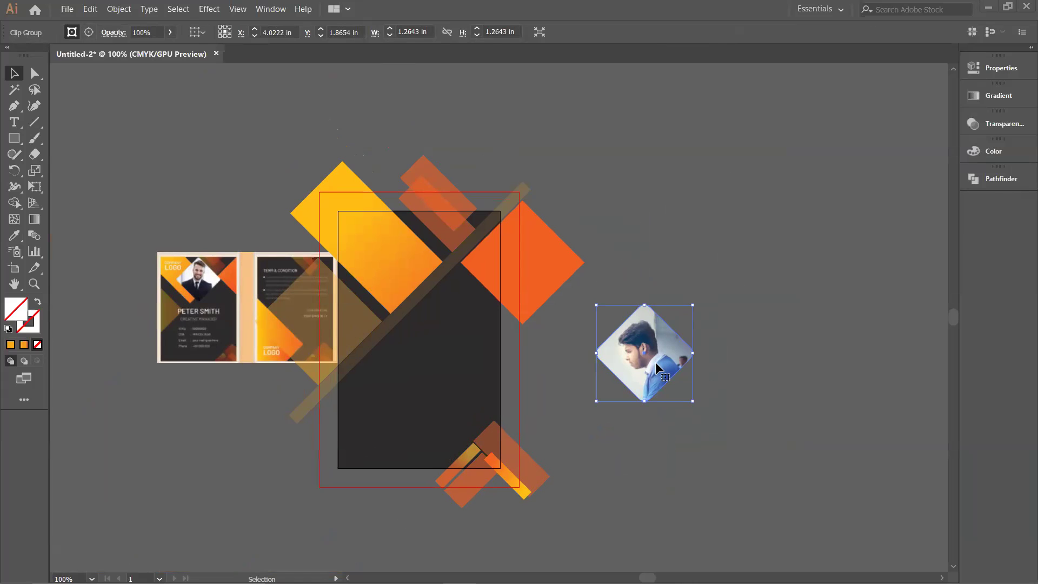
left_click(663, 274)
left_click_drag(655, 359, 436, 278)
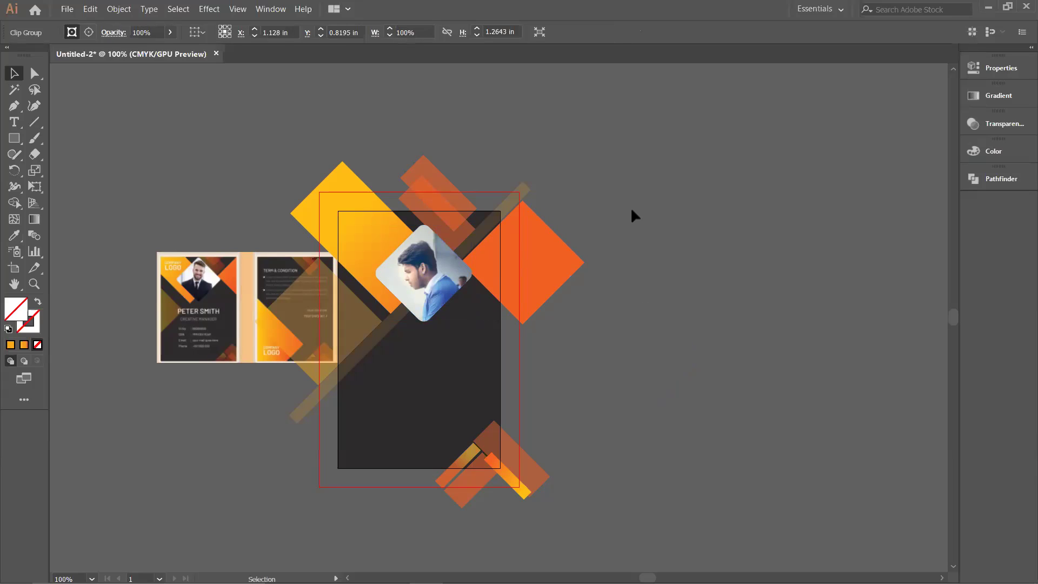
left_click(699, 112)
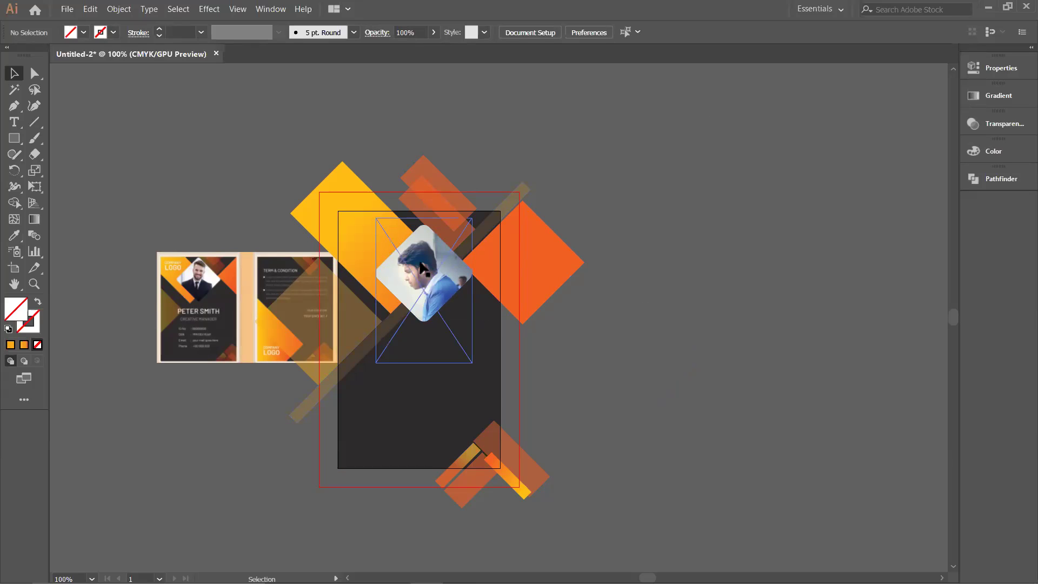
left_click_drag(420, 263, 422, 263)
left_click(618, 205)
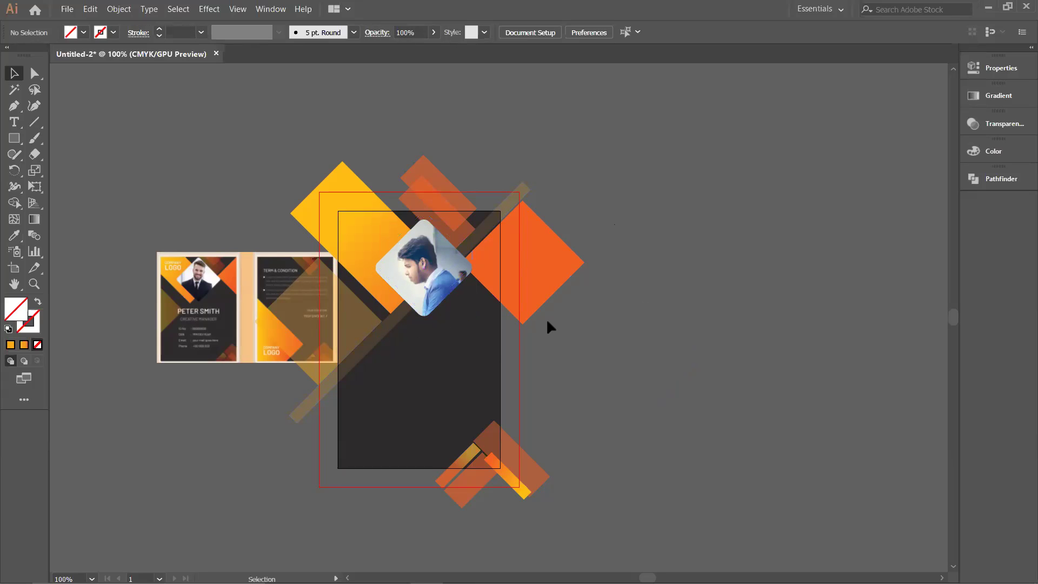
Step: Delete the diagonal translucent bar and move the reference ID card image to the top-left
left_click(357, 361)
key("Delete")
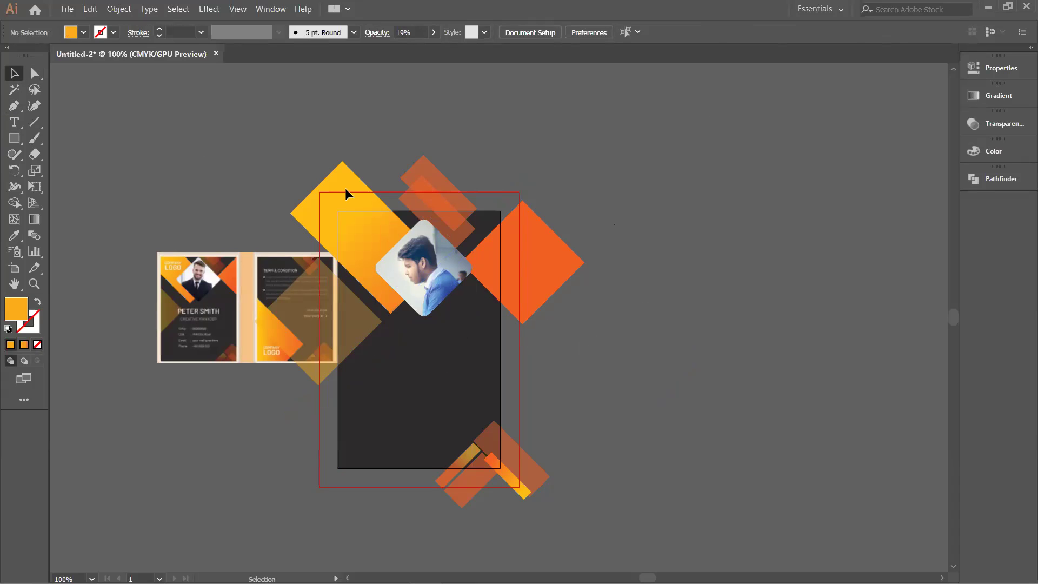
key("ctrl+a")
left_click(628, 384)
left_click_drag(242, 338, 139, 241)
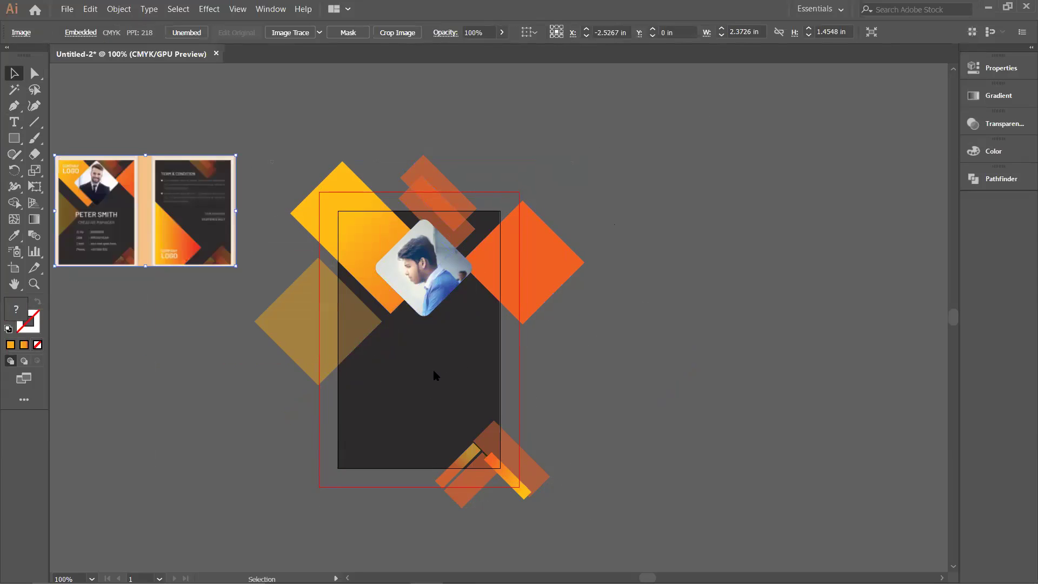
Step: Use Shape Builder to delete the diamond parts overhanging the card's left, top and bottom-right
scroll(592, 389, "down", 5)
left_click_drag(591, 389, 598, 313)
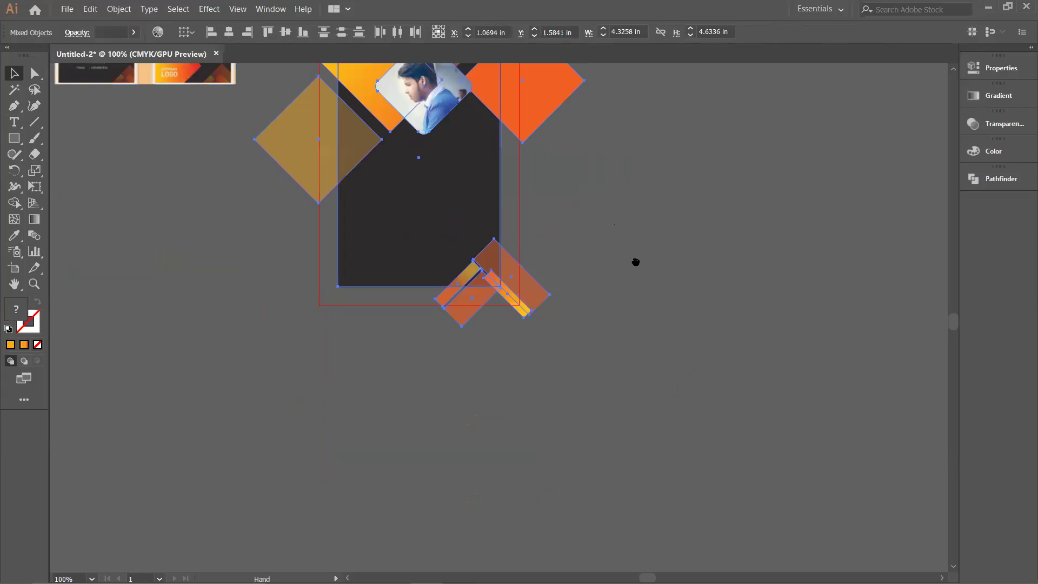
left_click_drag(636, 262, 660, 434)
key("shift+m")
mouse_move(358, 232)
left_mouse_down()
mouse_move(344, 202)
mouse_move(346, 314)
left_mouse_up()
mouse_move(379, 192)
left_mouse_down()
mouse_move(534, 192)
mouse_move(545, 292)
left_mouse_up()
mouse_move(530, 422)
left_mouse_down()
mouse_move(533, 494)
mouse_move(522, 503)
mouse_move(454, 480)
mouse_move(492, 470)
left_mouse_up()
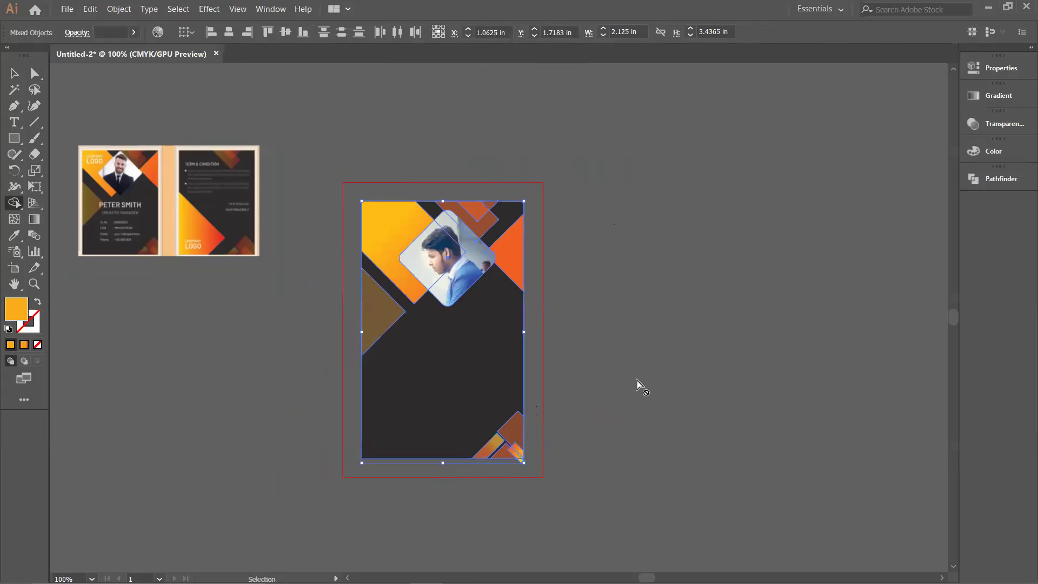
key("ctrl+shift+a")
Step: Trim the orange piece jutting past the card's bottom-right corner with Shape Builder
scroll(519, 476, "up", 2)
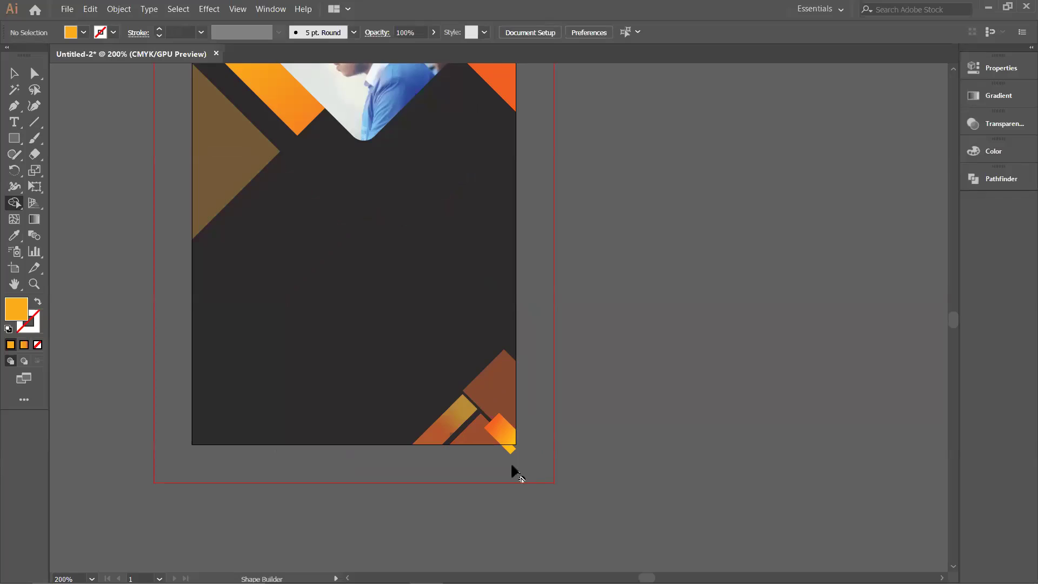
left_click_drag(424, 371, 538, 466)
key("ctrl+z")
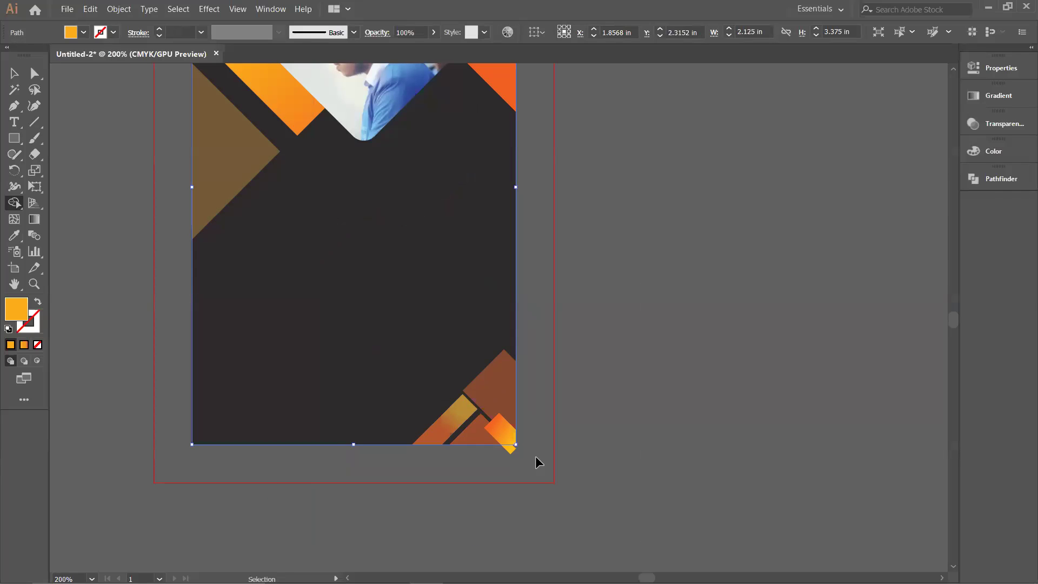
left_click_drag(440, 487, 510, 456)
key("shift+m")
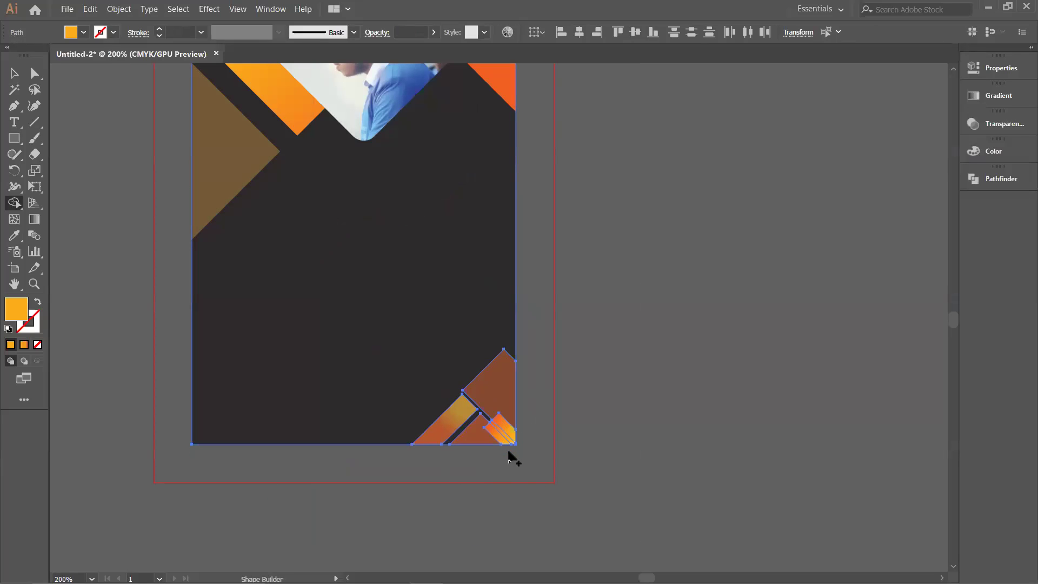
scroll(511, 458, "down", 2)
left_click_drag(598, 379, 592, 420)
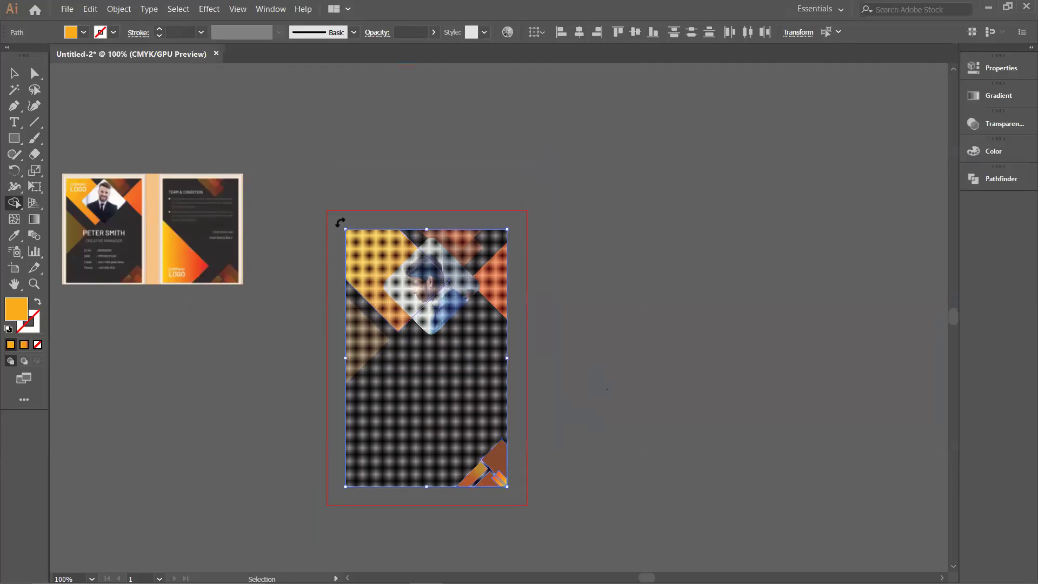
key("ctrl+shift+a")
Step: Move the reference ID card image beside the card so both are in view
left_click_drag(198, 258, 286, 348)
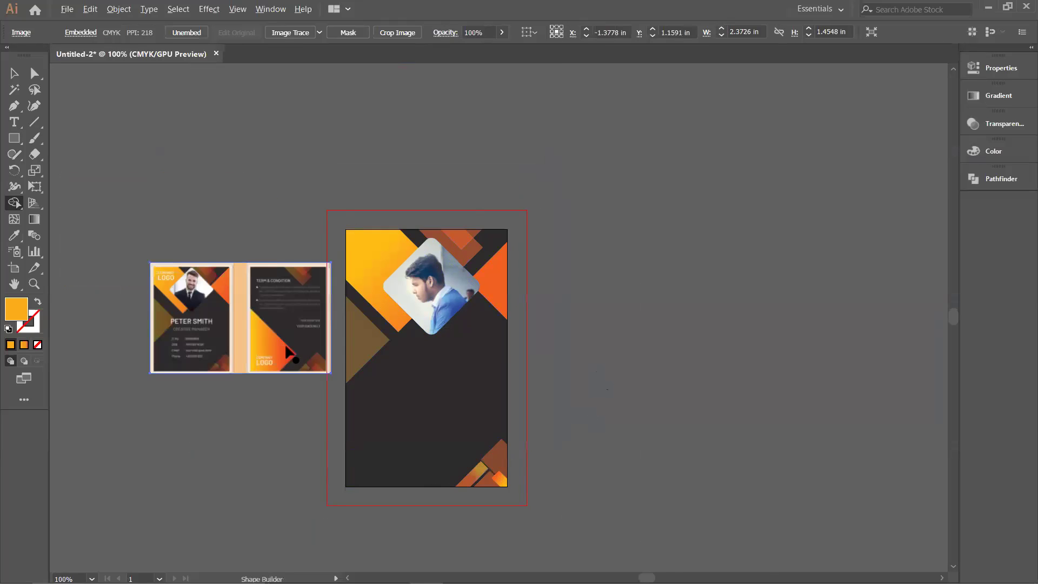
scroll(291, 353, "up", 2)
left_click_drag(247, 450, 359, 450)
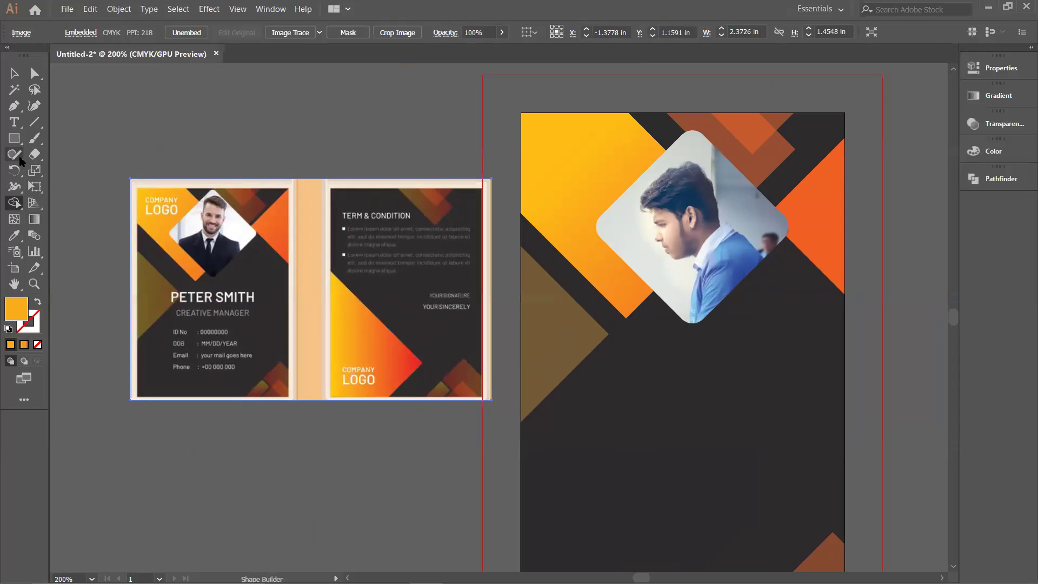
key("alt")
scroll(692, 413, "down", 3)
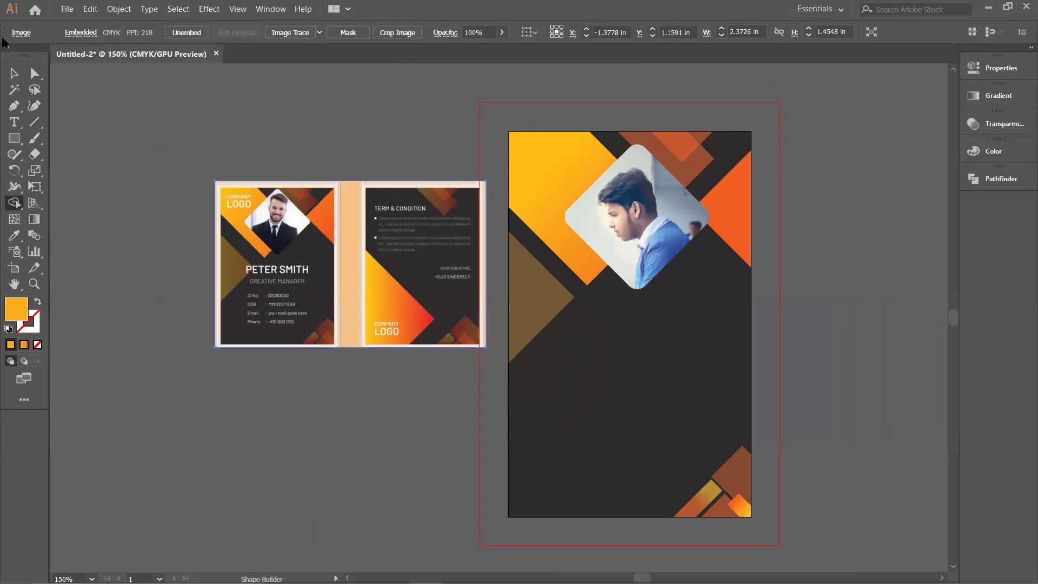
left_click(15, 73)
left_click(827, 560)
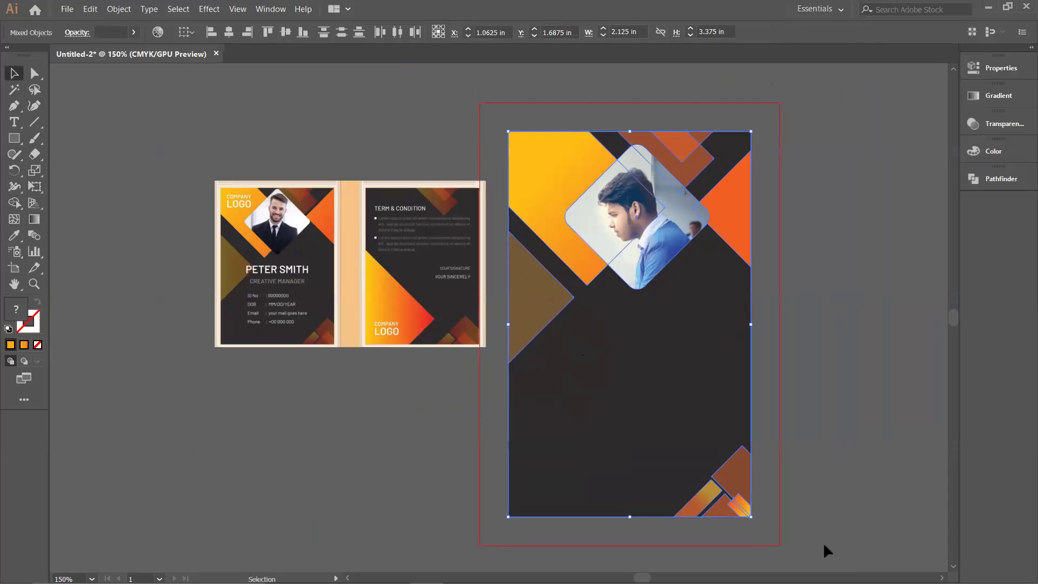
left_click(823, 542)
left_click_drag(645, 414, 836, 385)
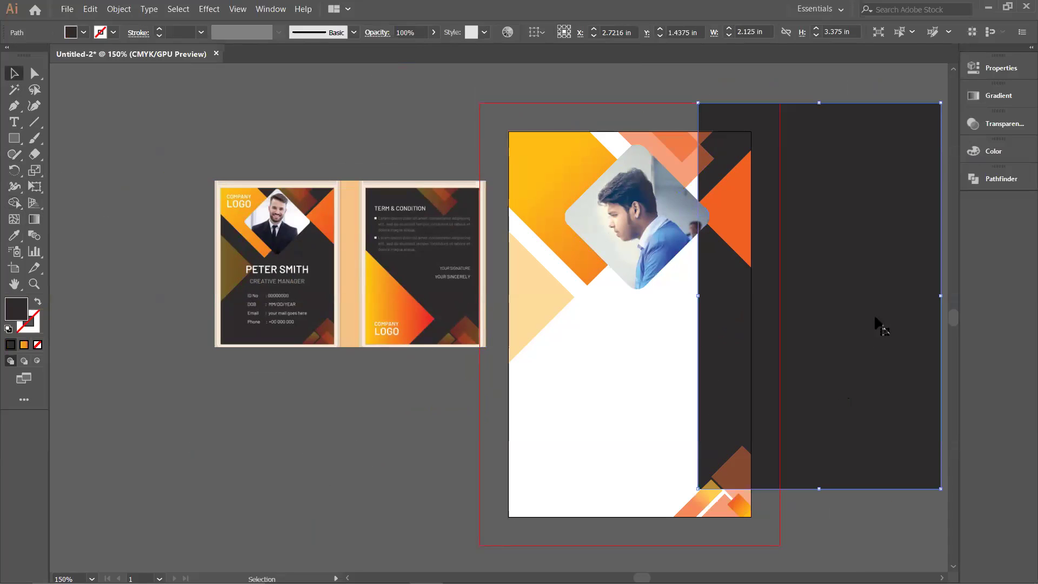
left_click_drag(868, 342, 682, 363)
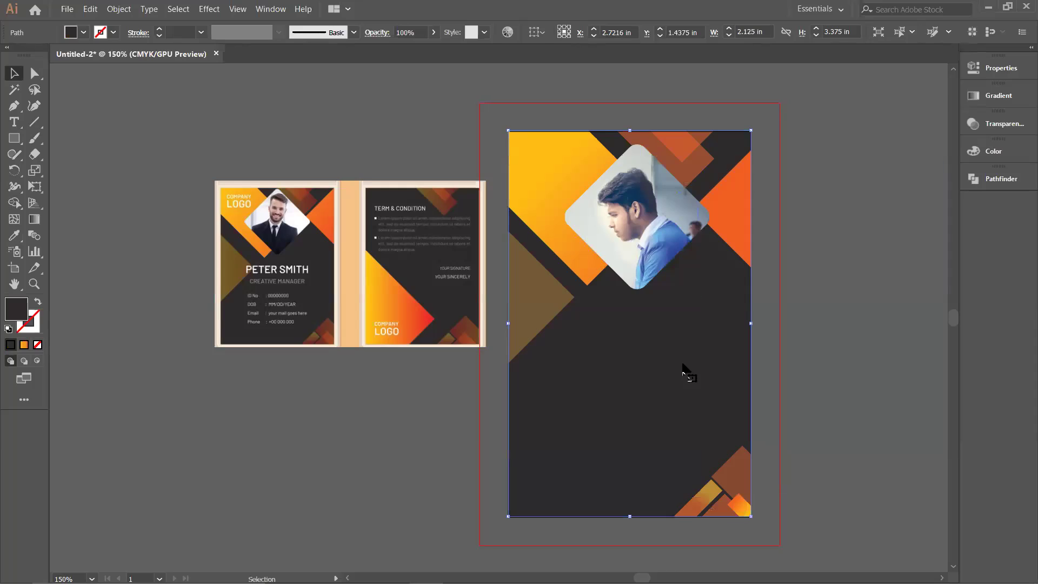
left_click(856, 341)
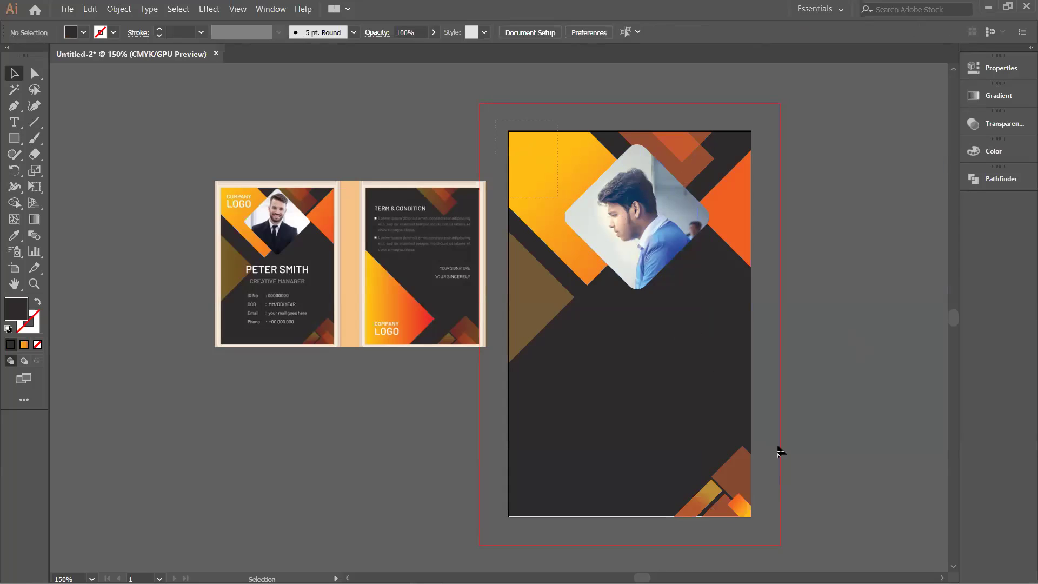
key("ctrl+a")
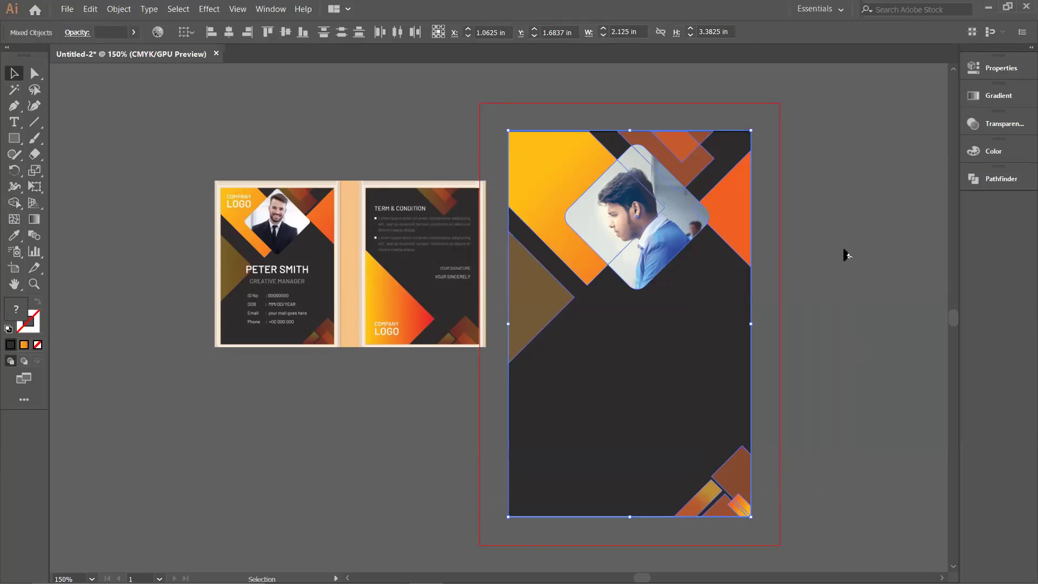
left_click(805, 184)
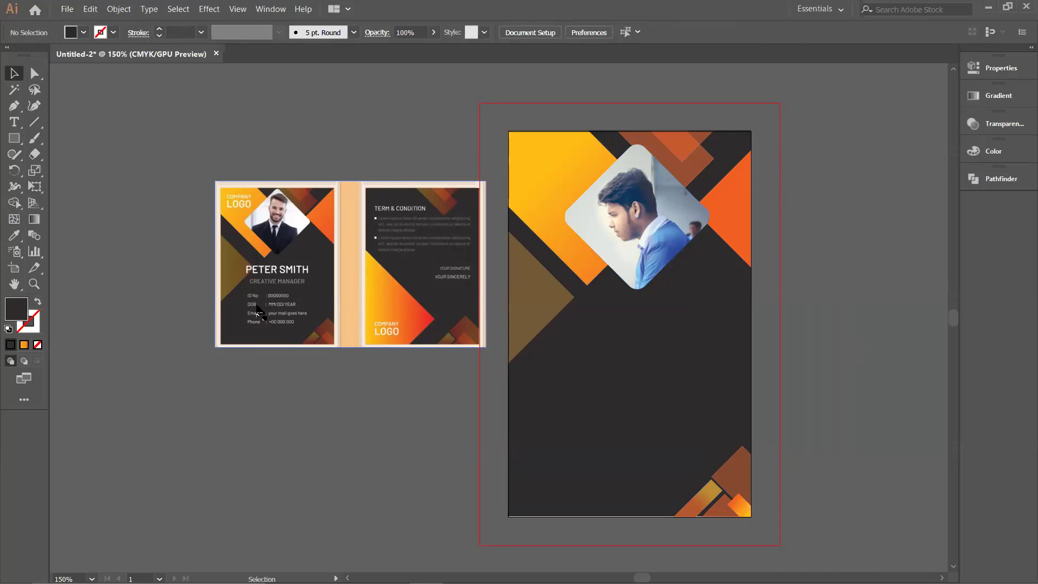
key("t")
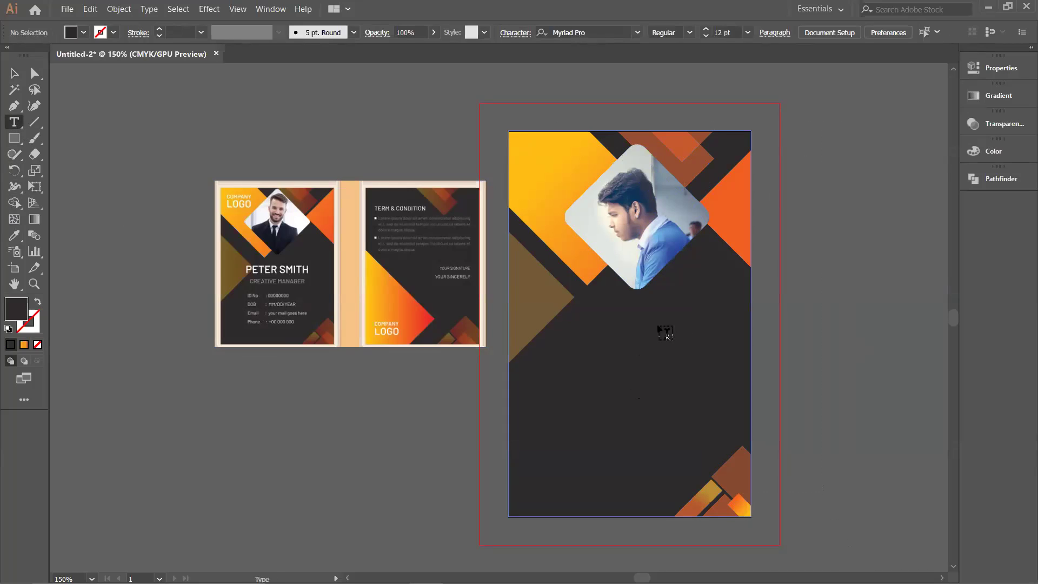
left_click(621, 319)
key("BackSpace")
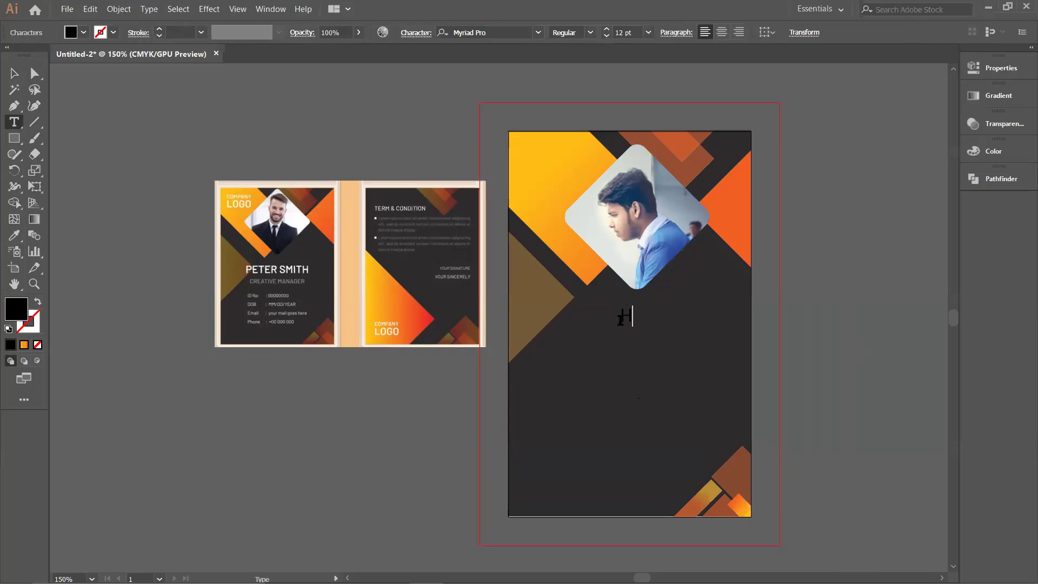
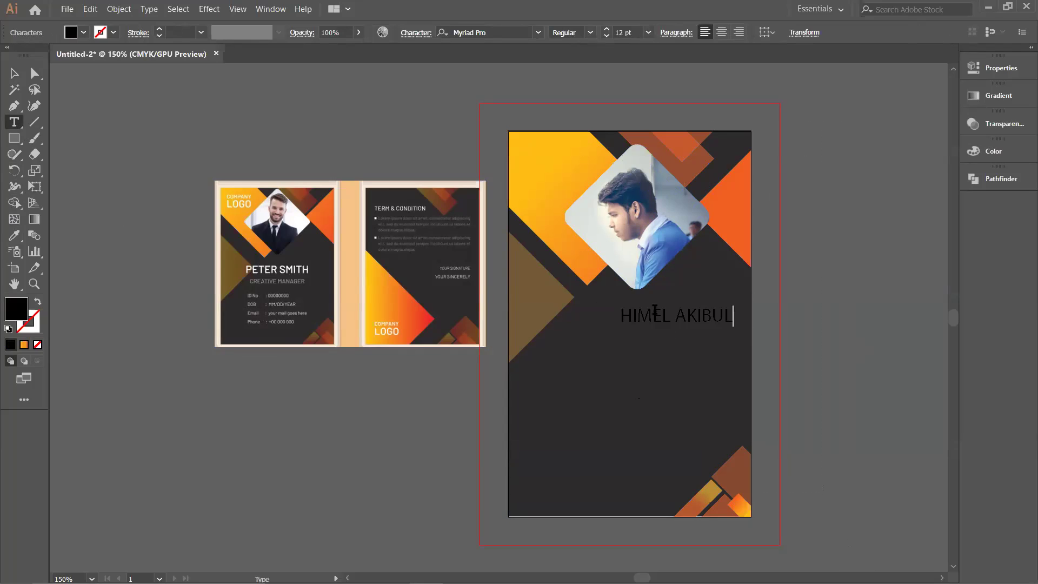
left_click_drag(737, 319, 616, 321)
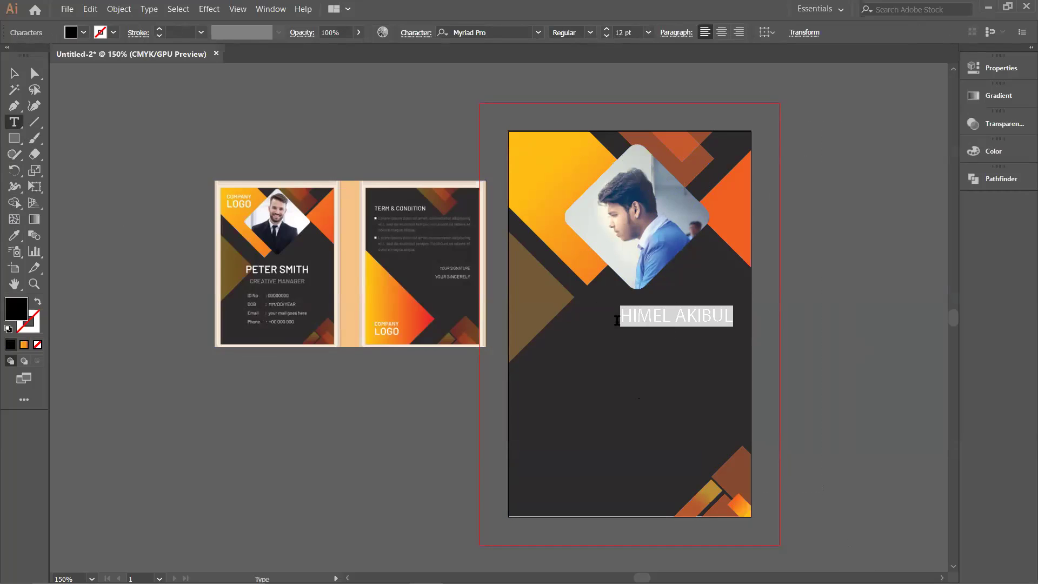
left_click(679, 327, "ctrl")
left_click_drag(679, 327, 638, 313)
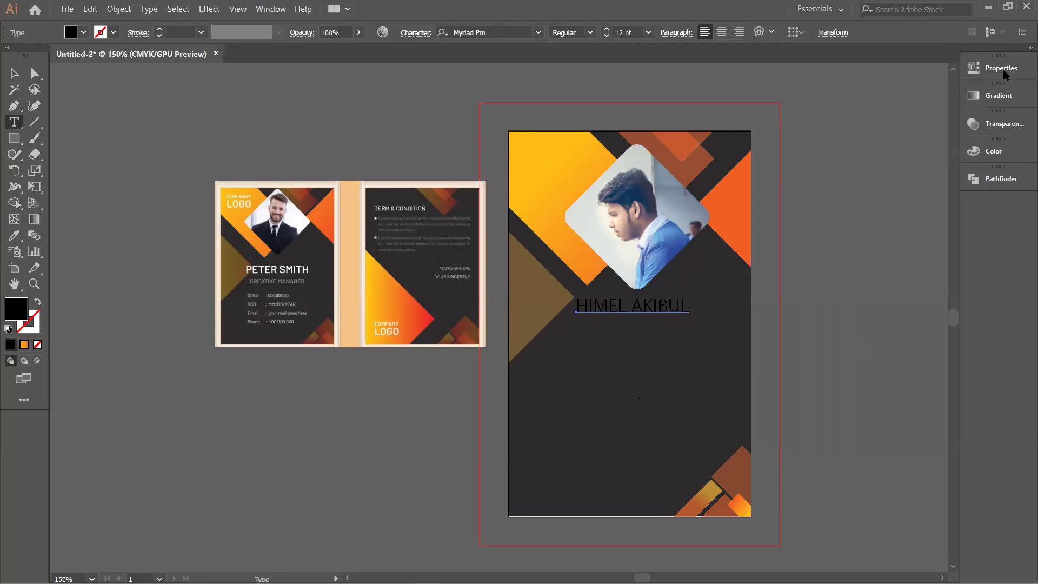
Step: Make the name text white and set its font to Myriad Pro
left_click(1001, 68)
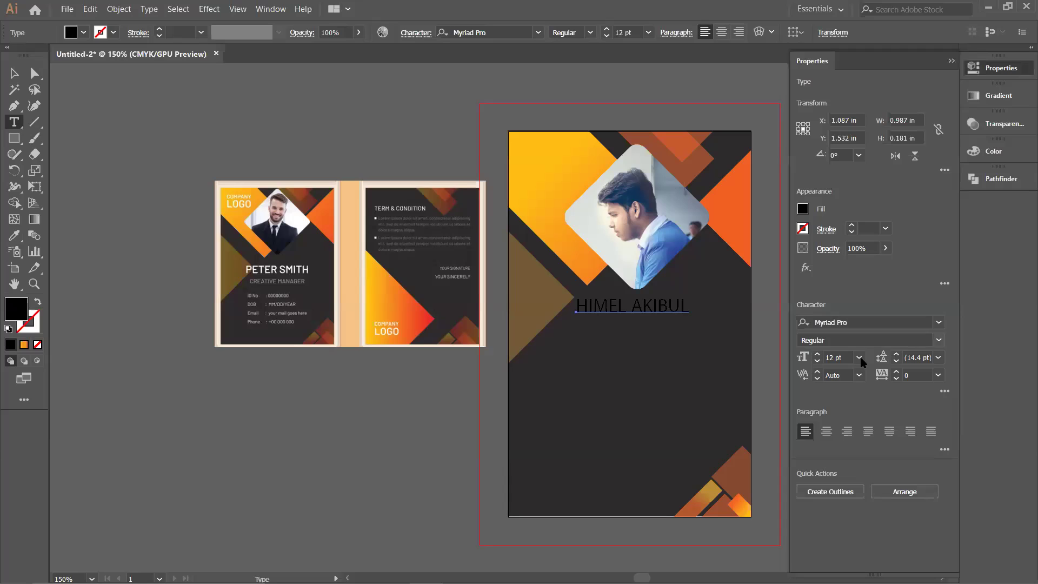
left_click(940, 324)
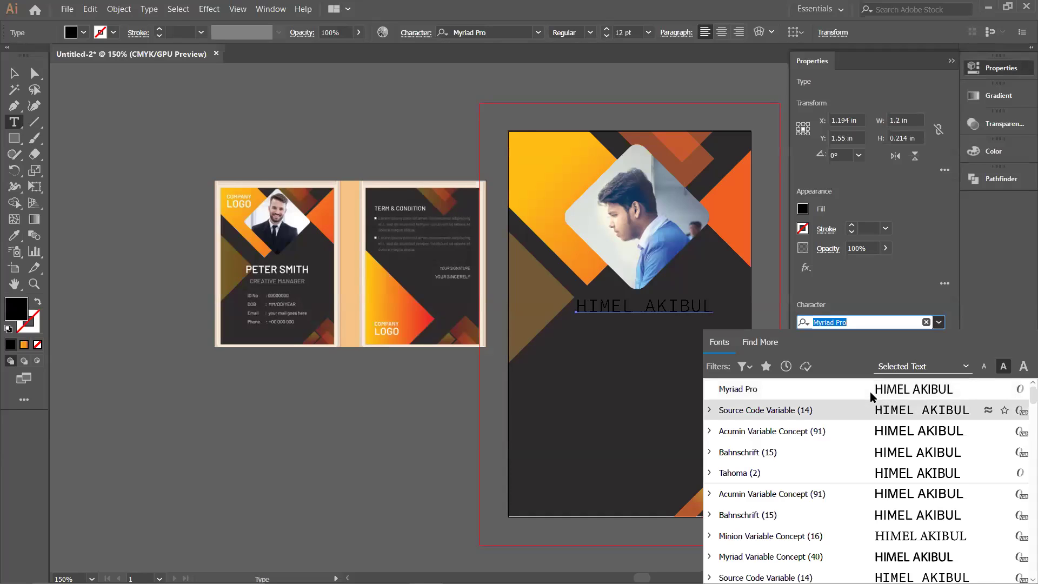
left_click(803, 209)
left_click(675, 257)
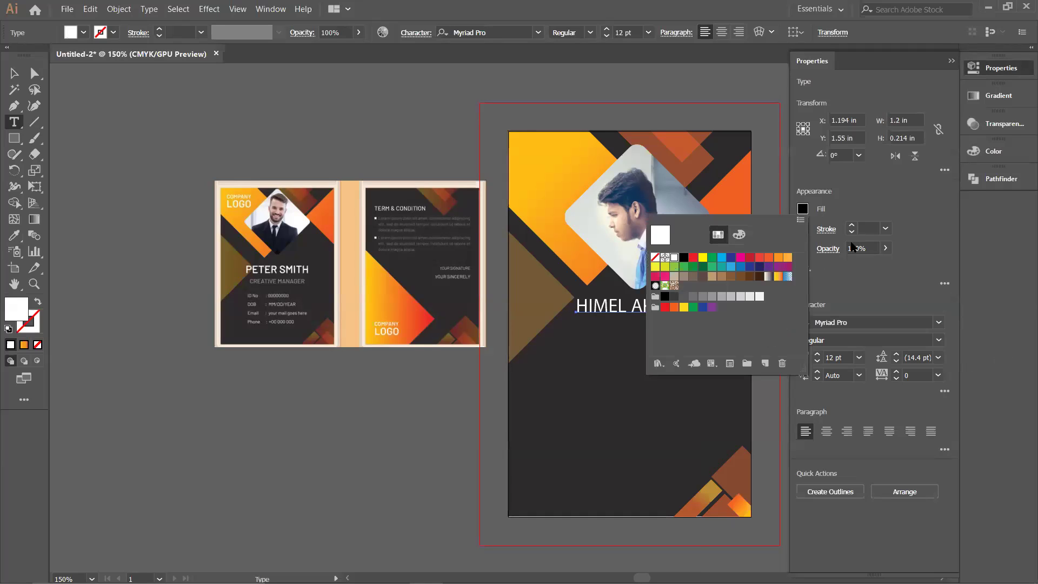
left_click(922, 290)
left_click(938, 323)
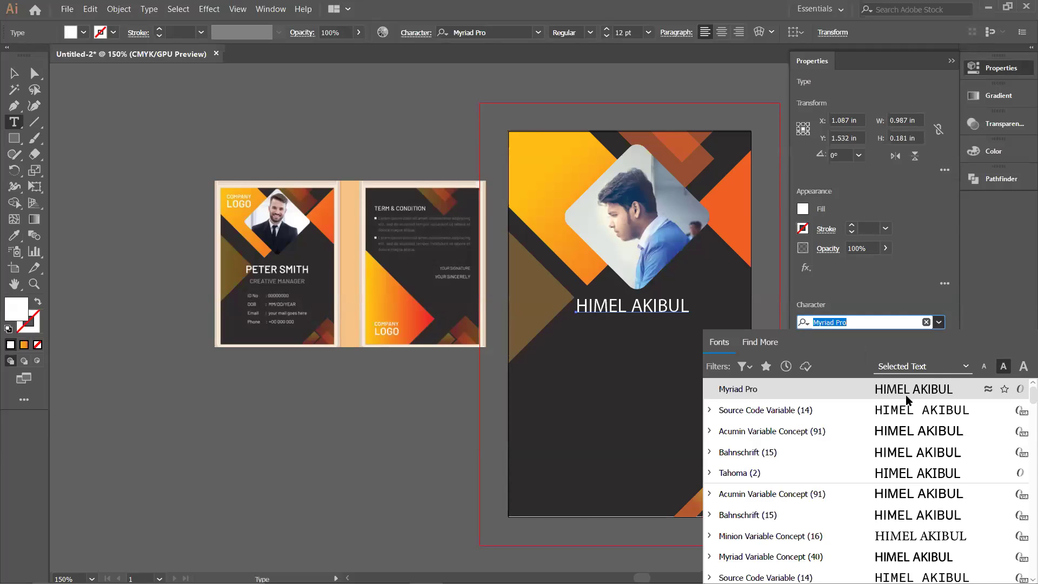
left_click(906, 395)
Step: Enlarge the name to 14 pt and nudge it under the photo, then deselect
left_click_drag(690, 306, 571, 306)
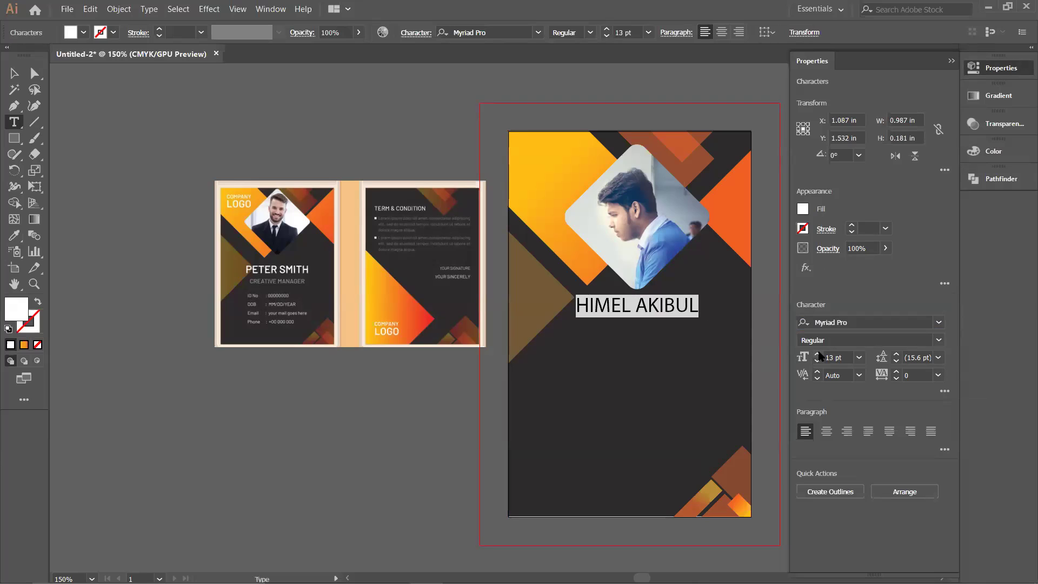
left_click(818, 354)
left_click(818, 354)
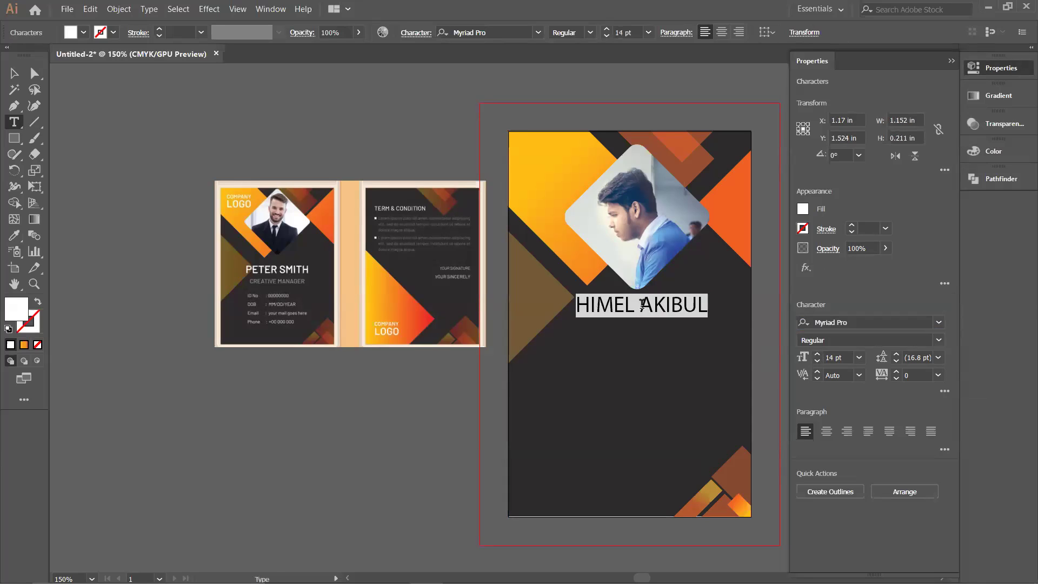
left_click_drag(667, 304, 660, 307)
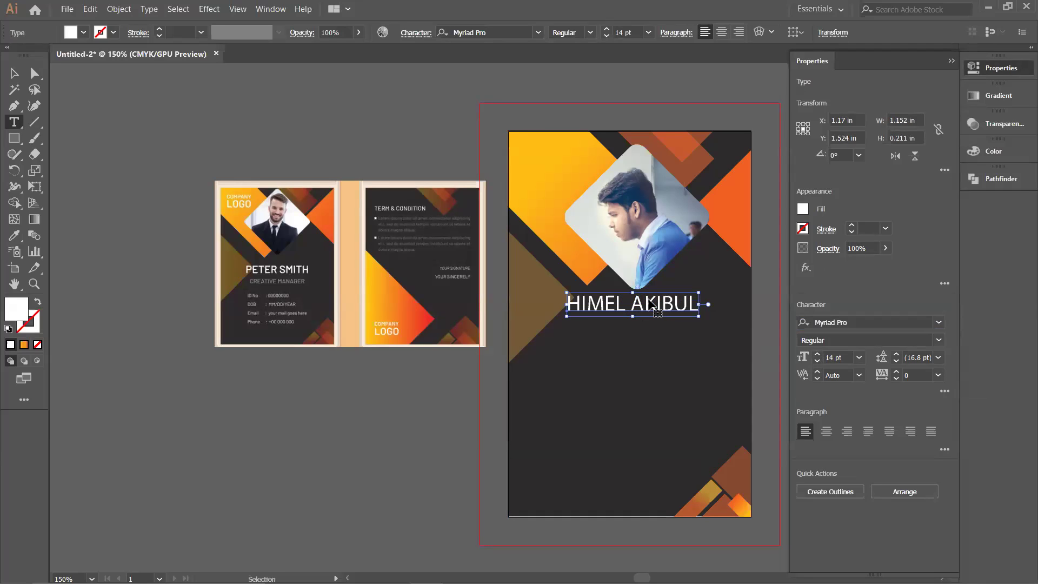
left_click(494, 151)
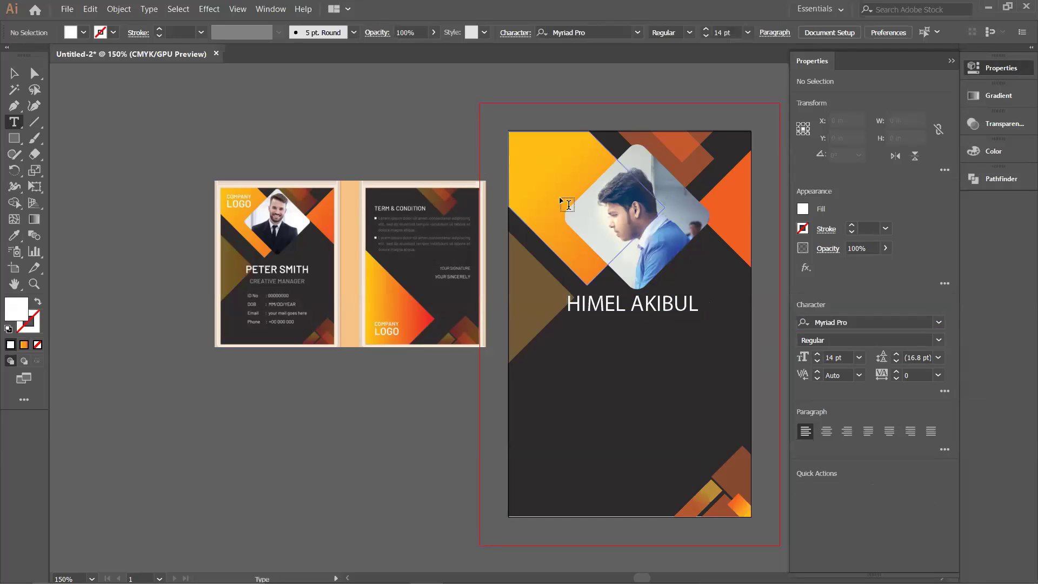
left_click_drag(620, 296, 364, 381)
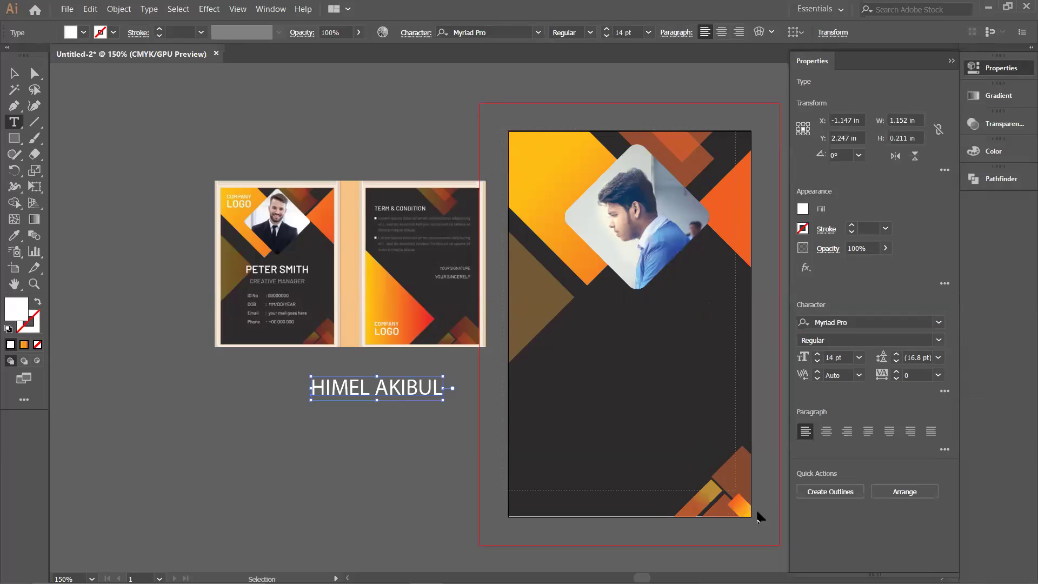
left_click(770, 539, "ctrl")
left_click(769, 538, "ctrl")
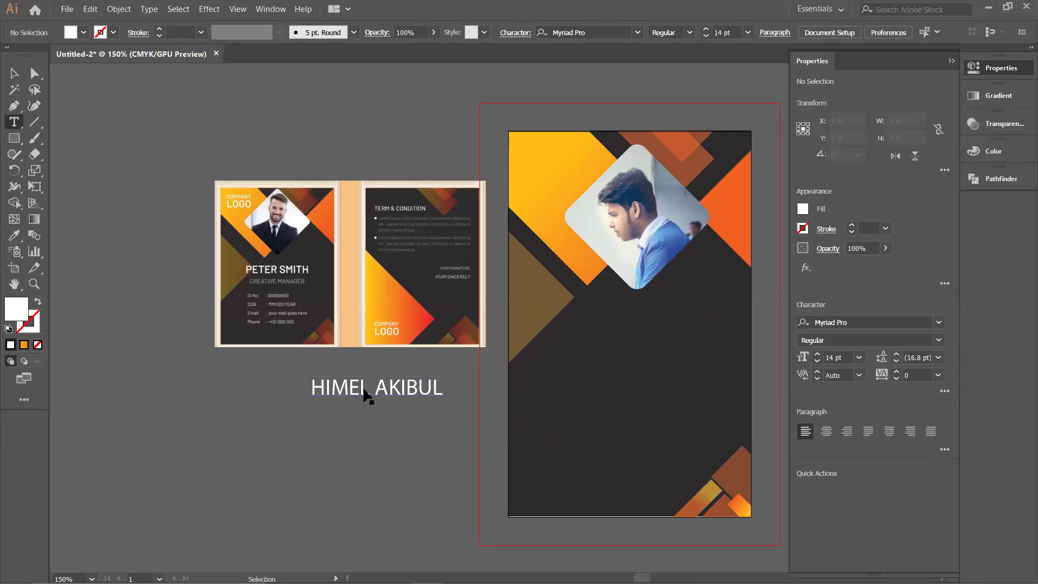
key("ctrl+z")
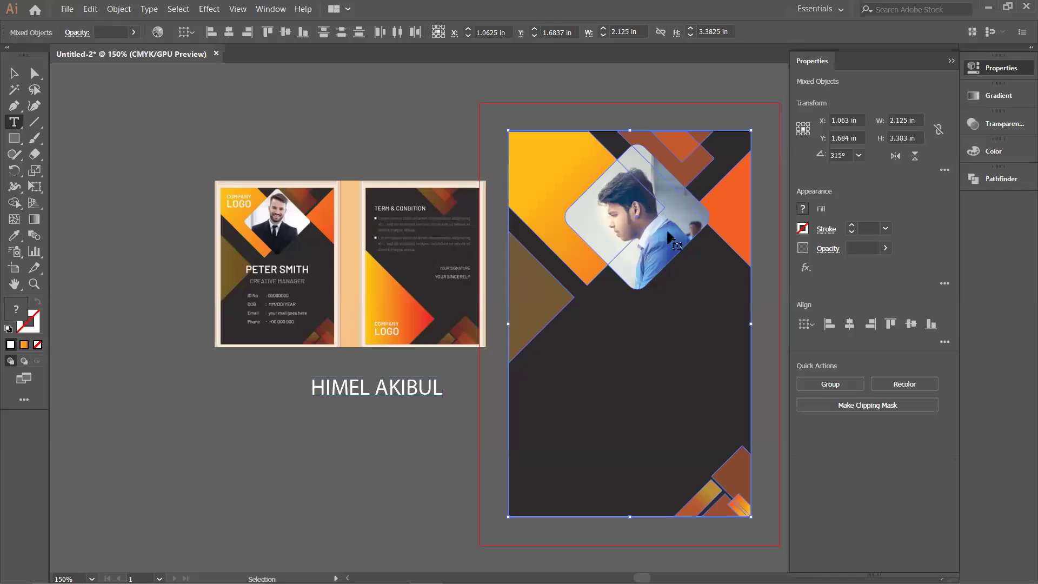
left_click(670, 245, "shift")
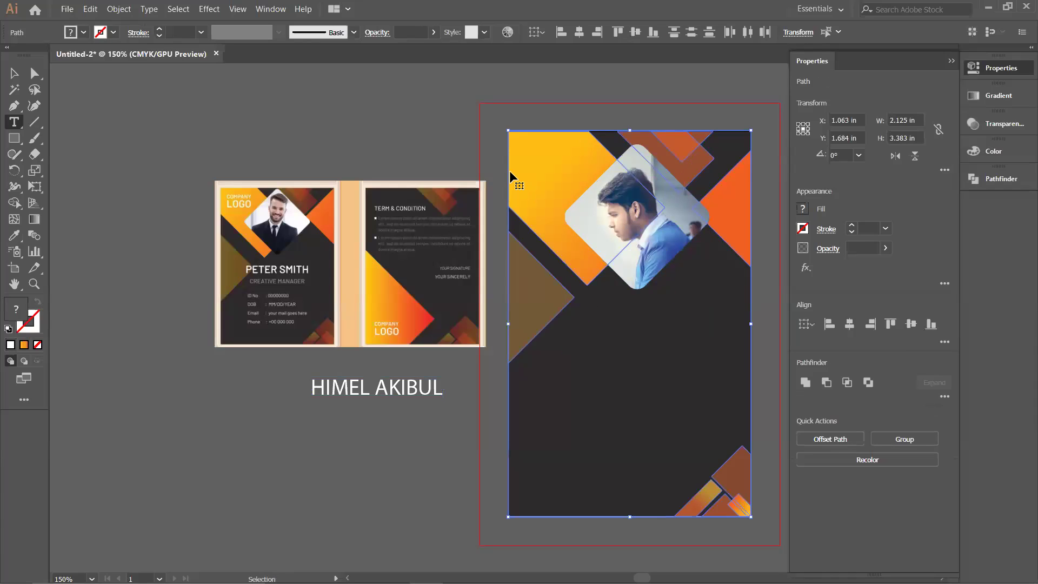
left_click(510, 170, "shift")
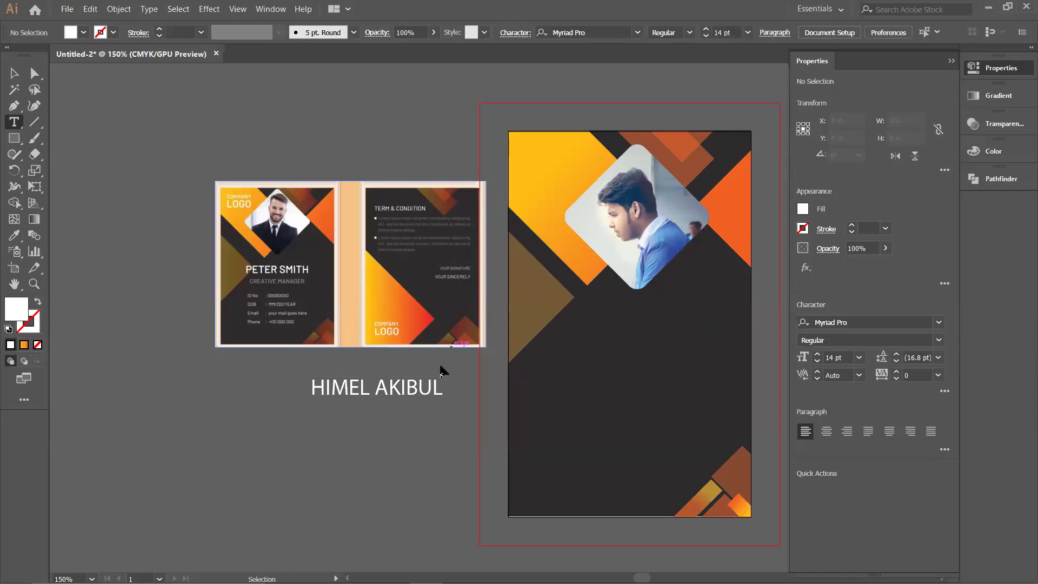
left_click_drag(406, 388, 661, 311)
left_click(651, 265, "shift")
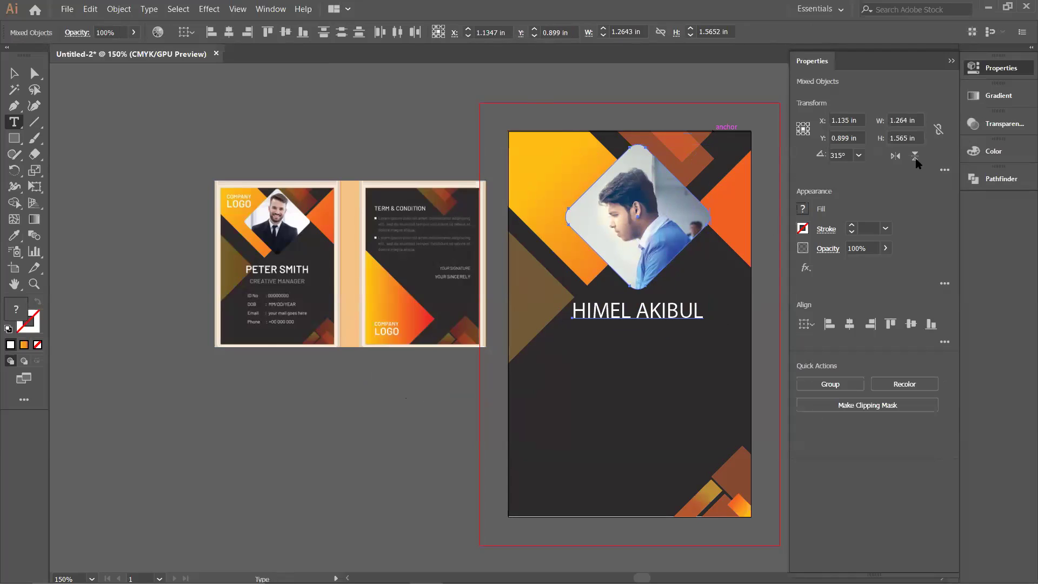
left_click(950, 62)
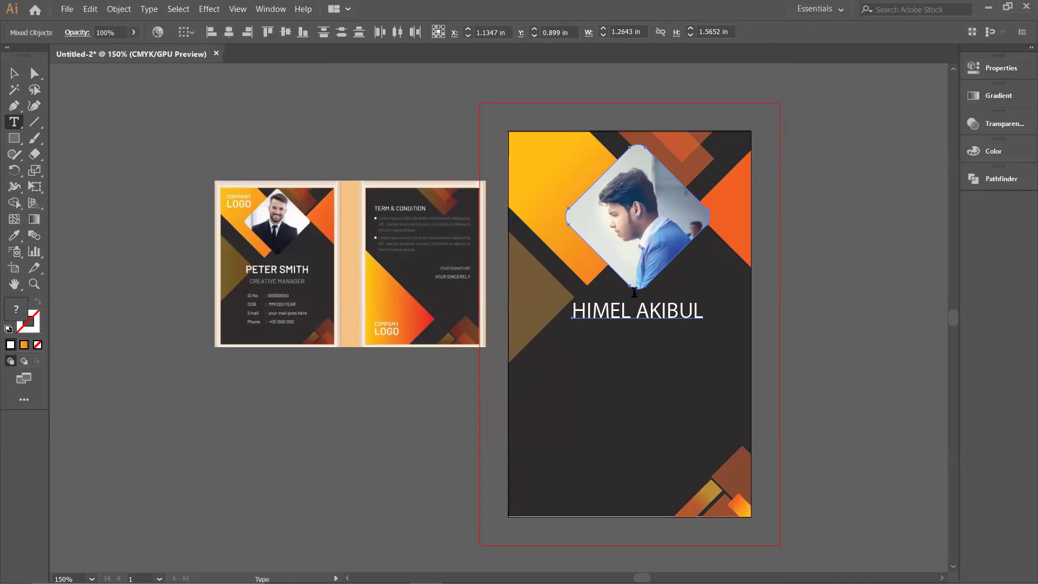
Step: Type 'GRAPHIC DESIGNER' as a new text line and move it under the name
left_click(622, 334)
key("BackSpace")
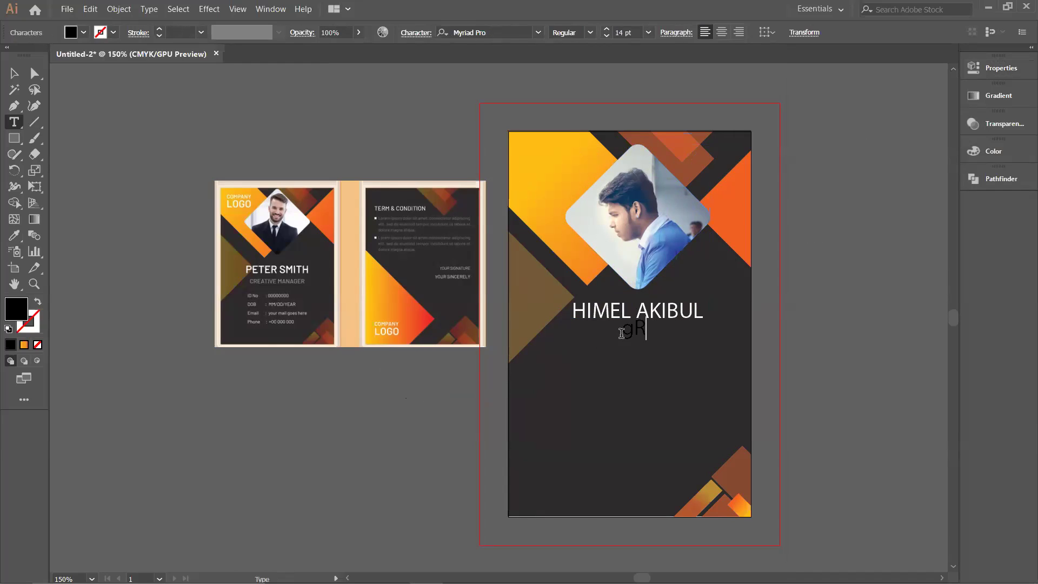
type("GRAPHIC ")
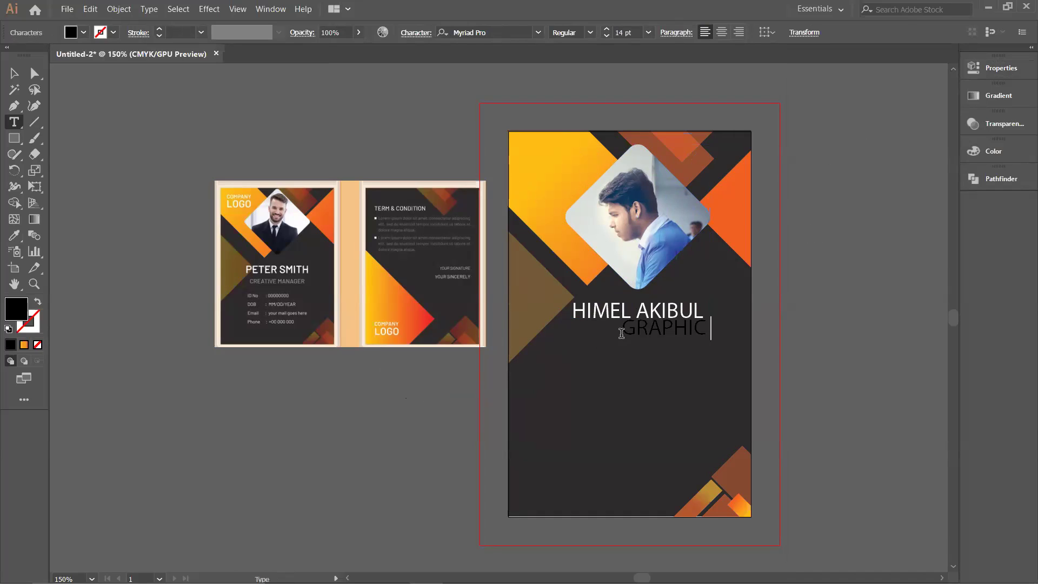
type("DESIGNER")
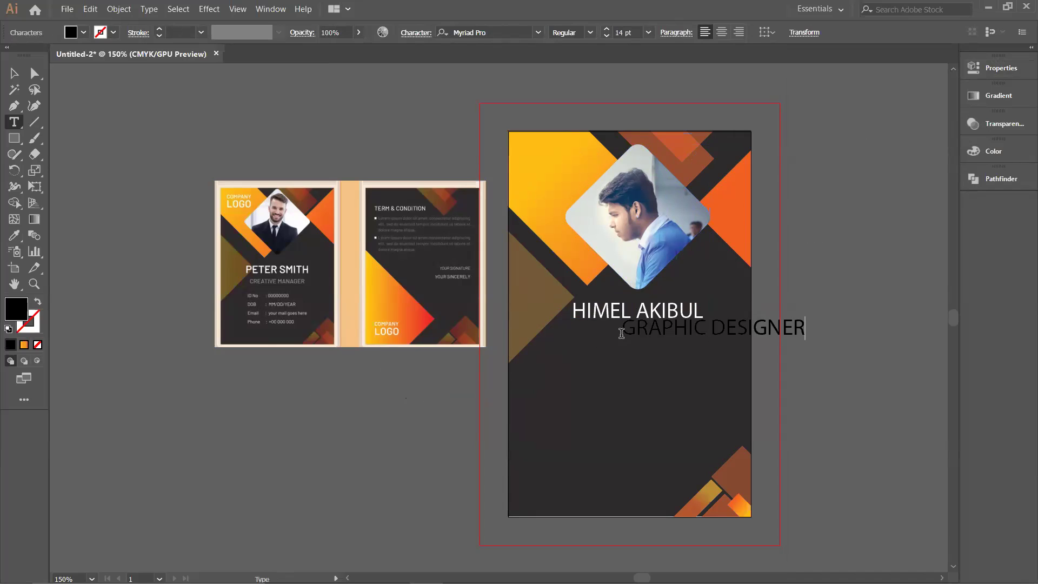
left_click_drag(769, 344, 697, 346)
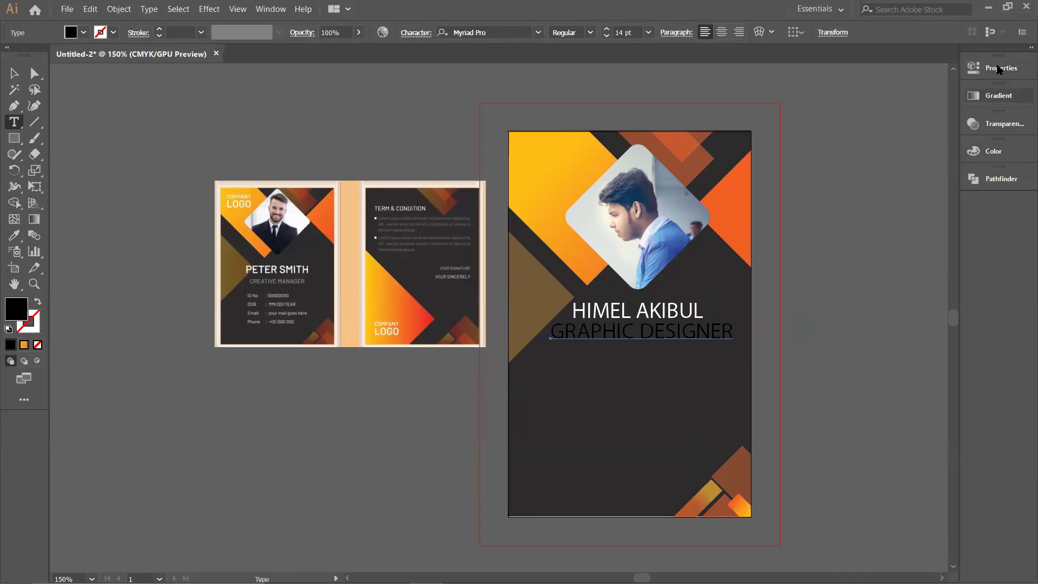
Step: Make the GRAPHIC DESIGNER title white and shrink its font size to 8 pt
left_click(1000, 68)
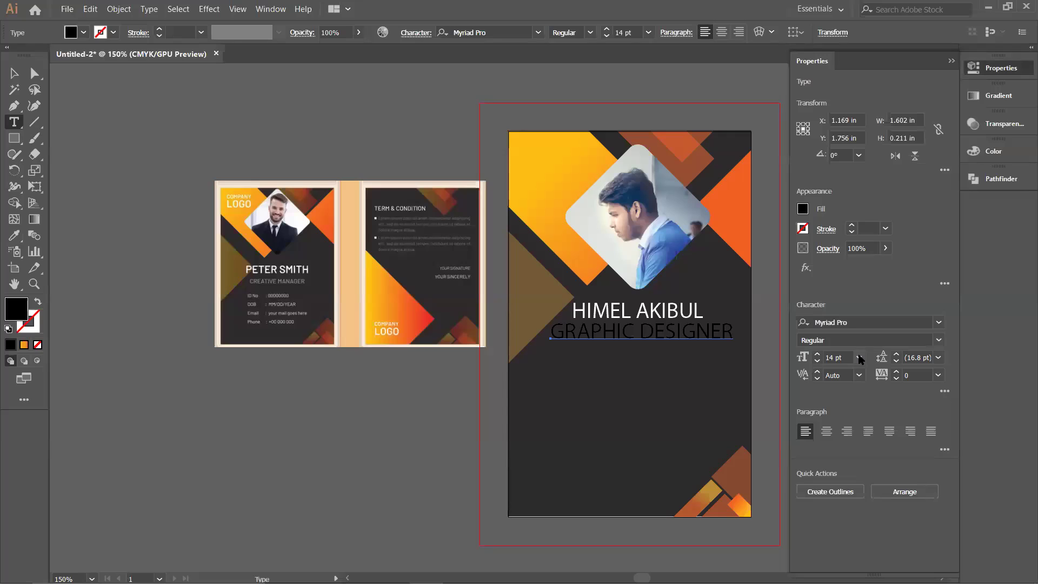
left_click(817, 363)
left_click(817, 363)
left_click(817, 363)
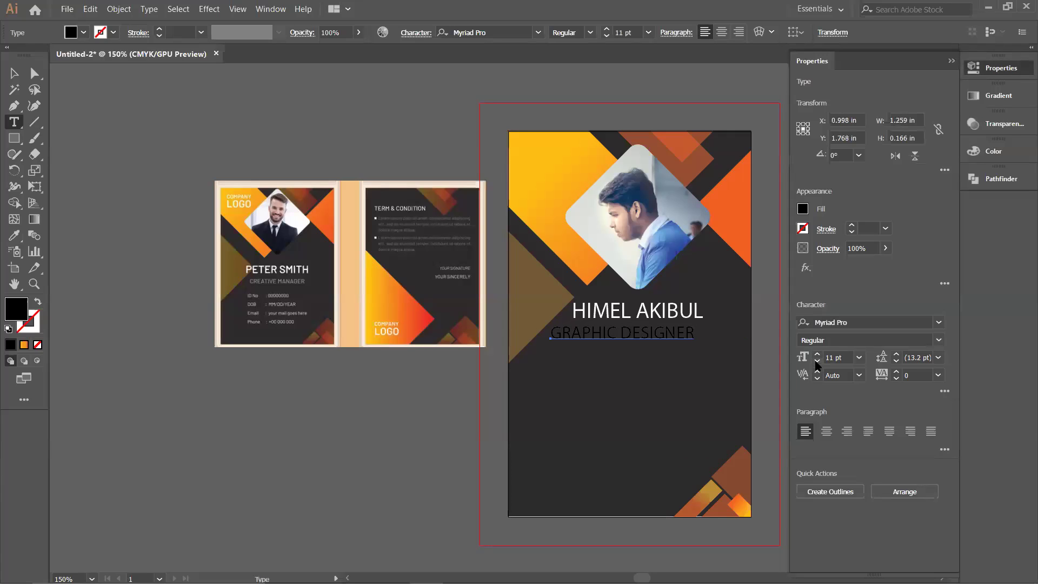
left_click(804, 208)
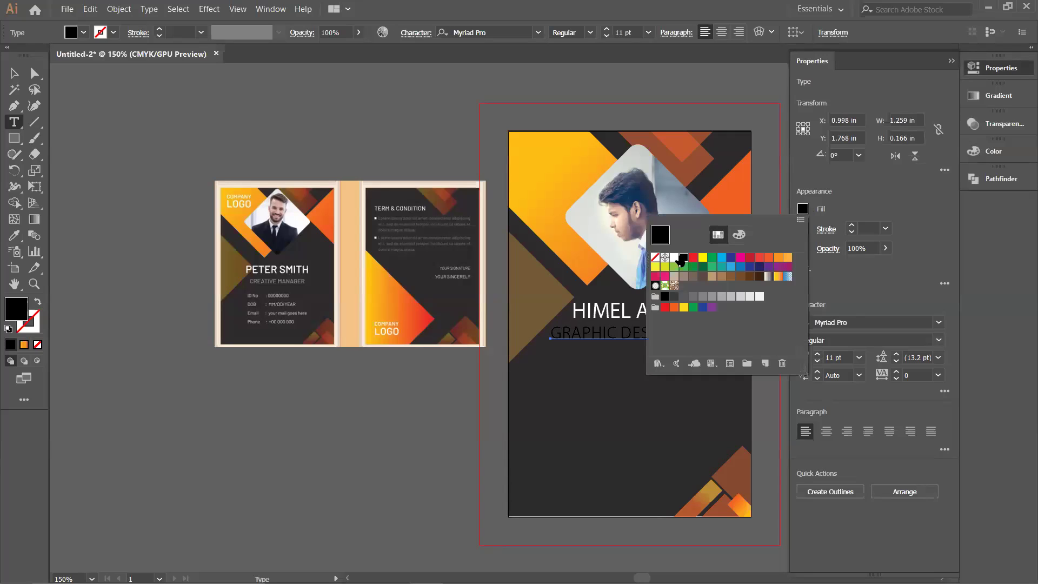
left_click(674, 258)
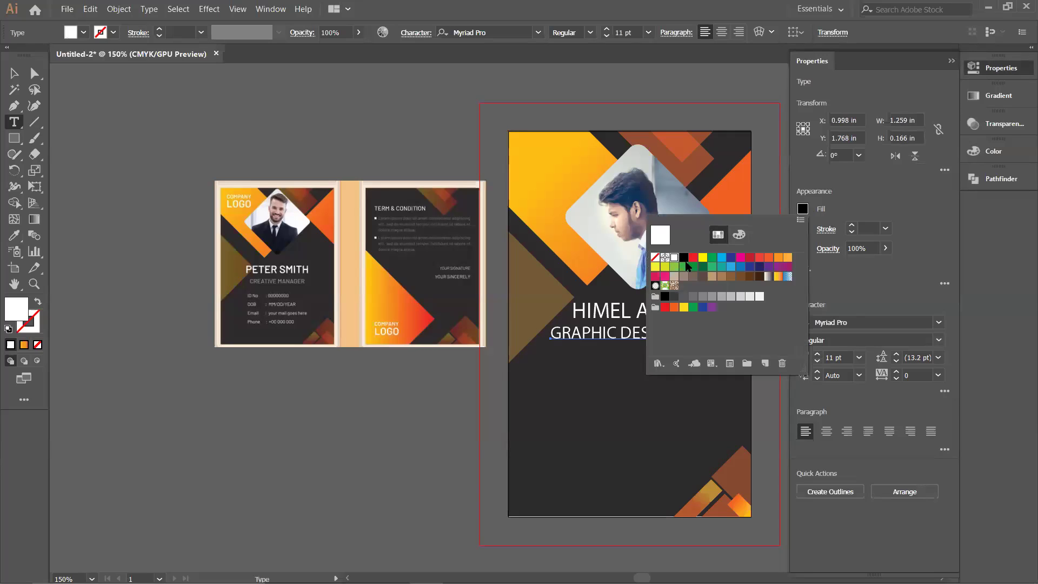
left_click(818, 361)
left_click(818, 362)
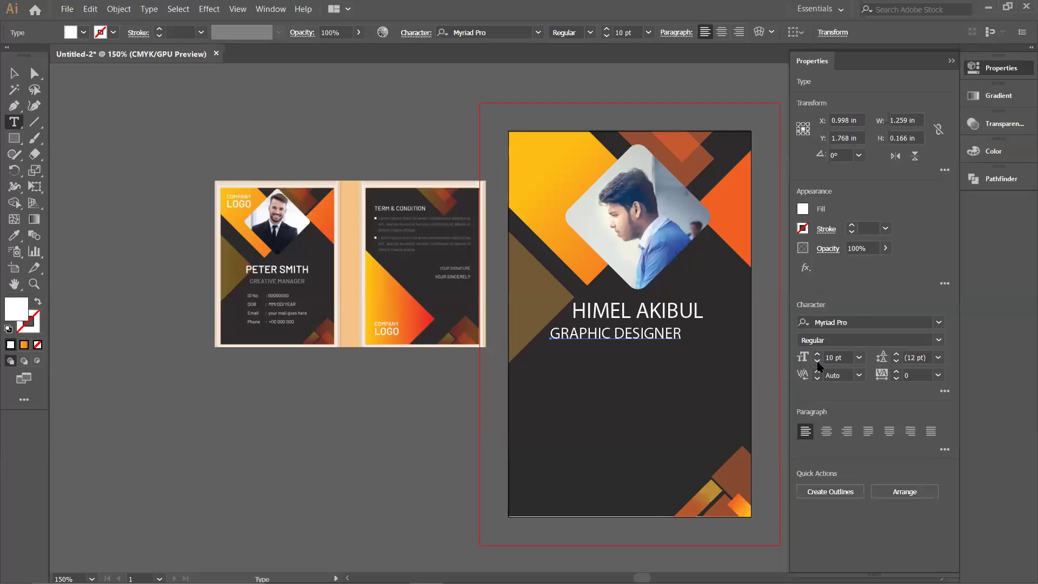
left_click(817, 361)
left_click(818, 362)
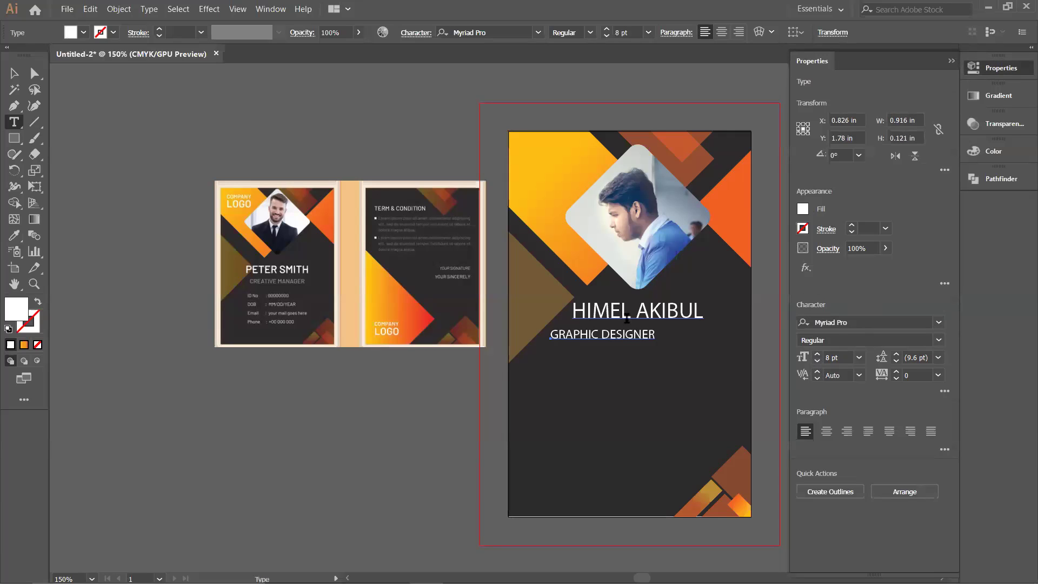
left_click(952, 61)
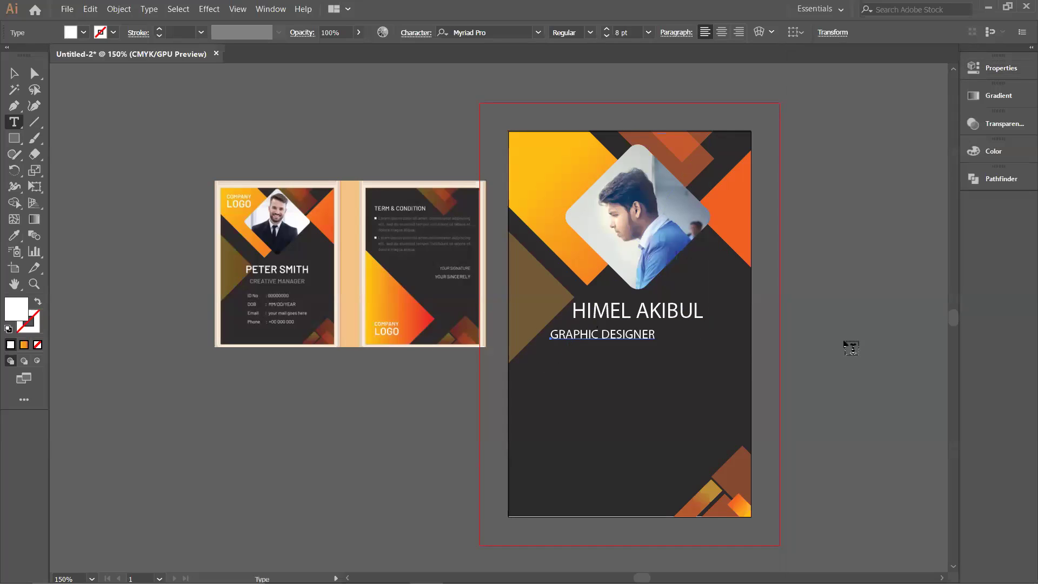
key("Escape")
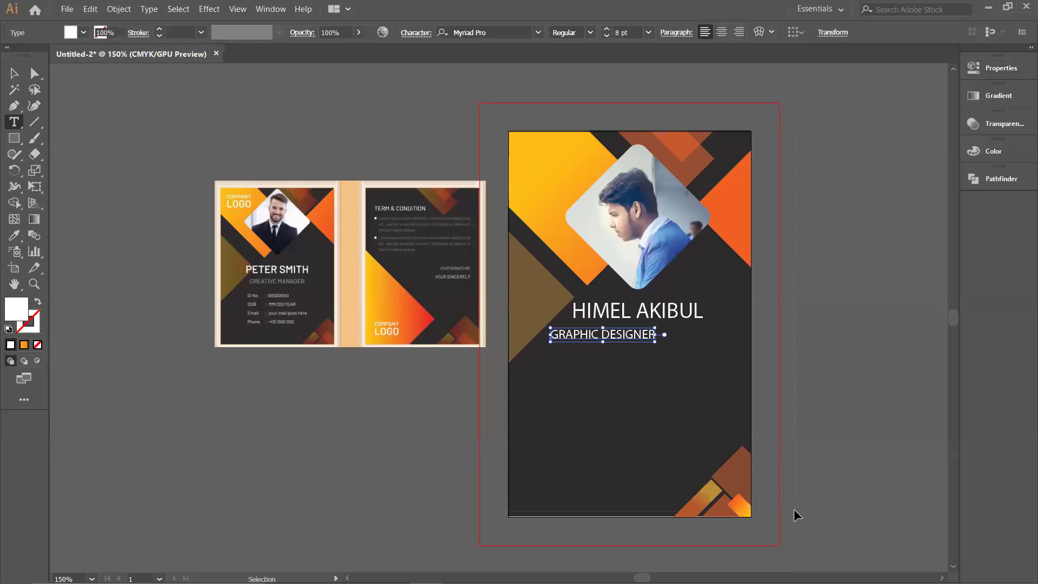
Step: Try centring the photo and title with the card background selected, then undo it
left_click(794, 508, "ctrl")
left_click(794, 511, "ctrl")
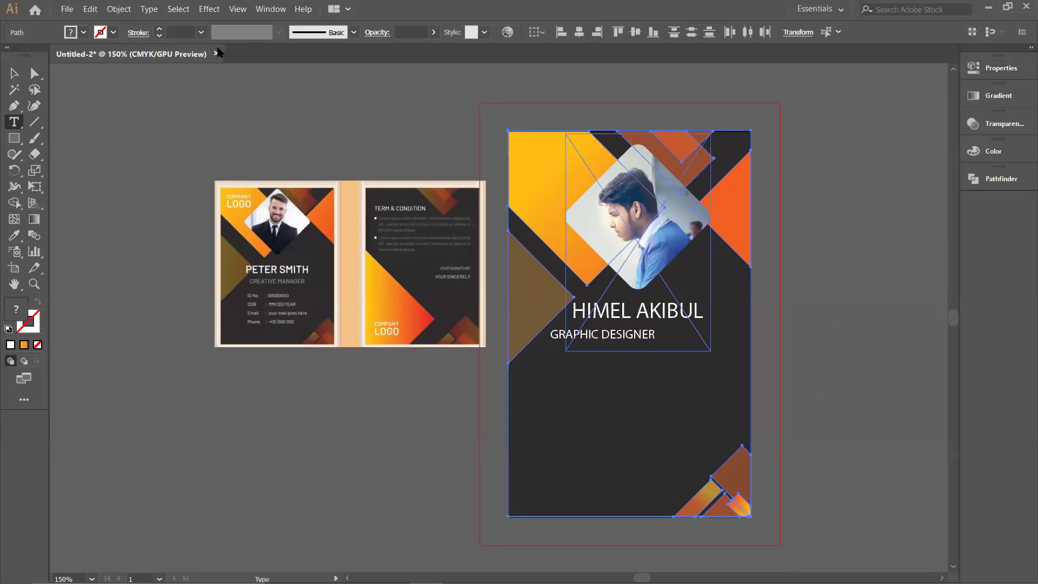
key("v")
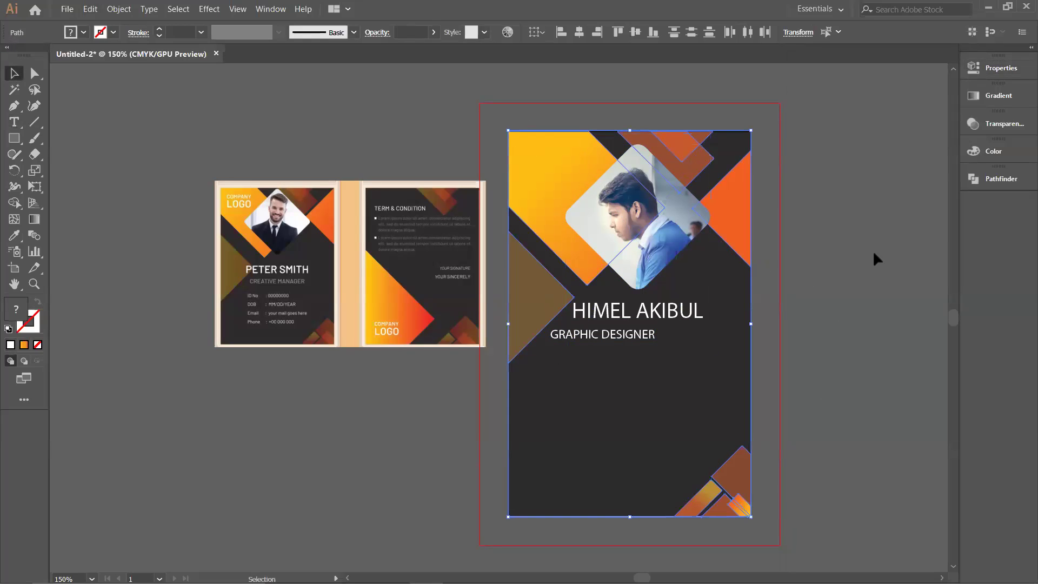
left_click(654, 223)
key("a")
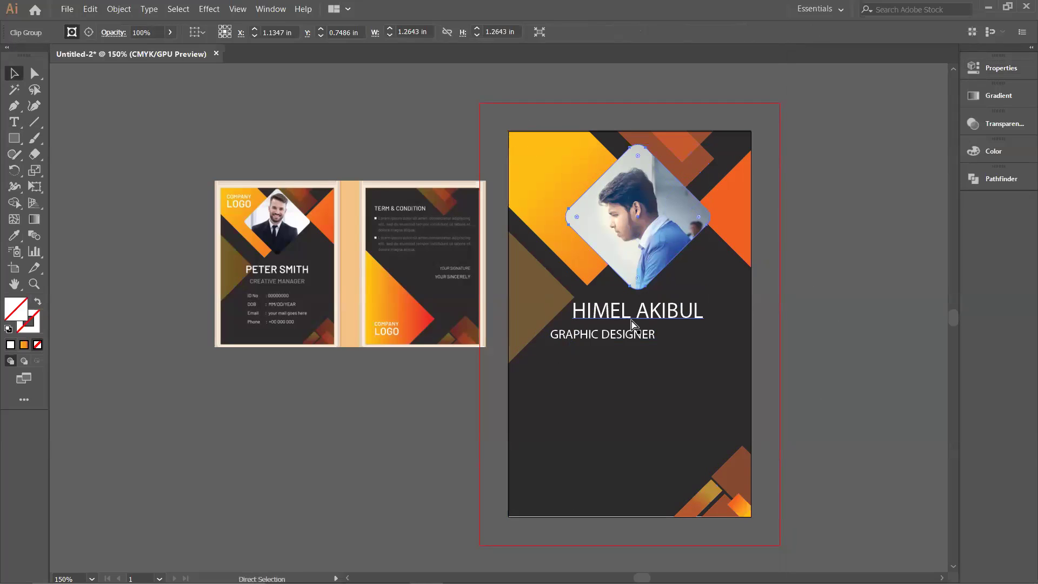
left_click(639, 332, "shift")
left_click(630, 419, "shift")
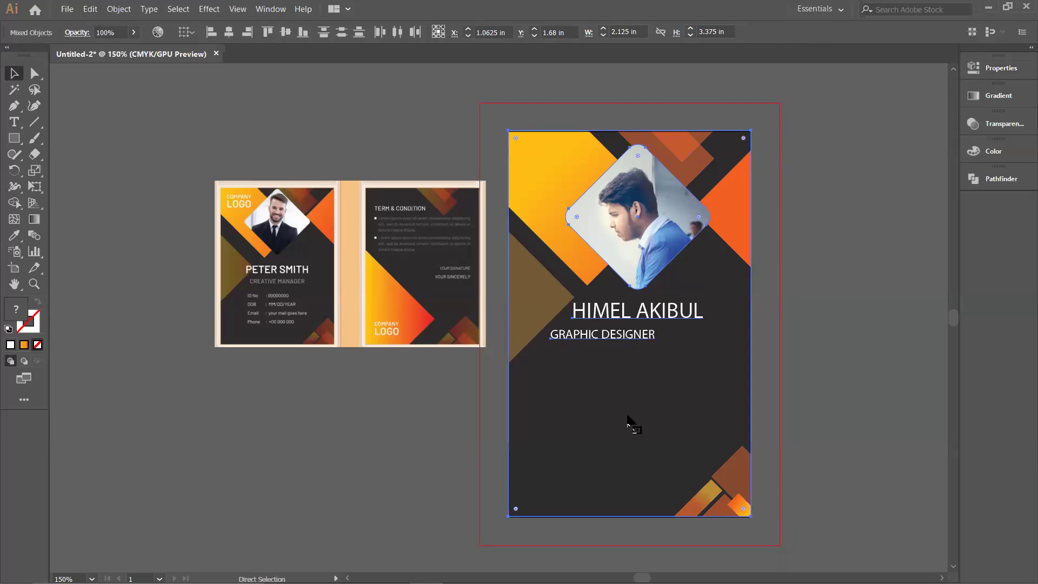
left_click(229, 33)
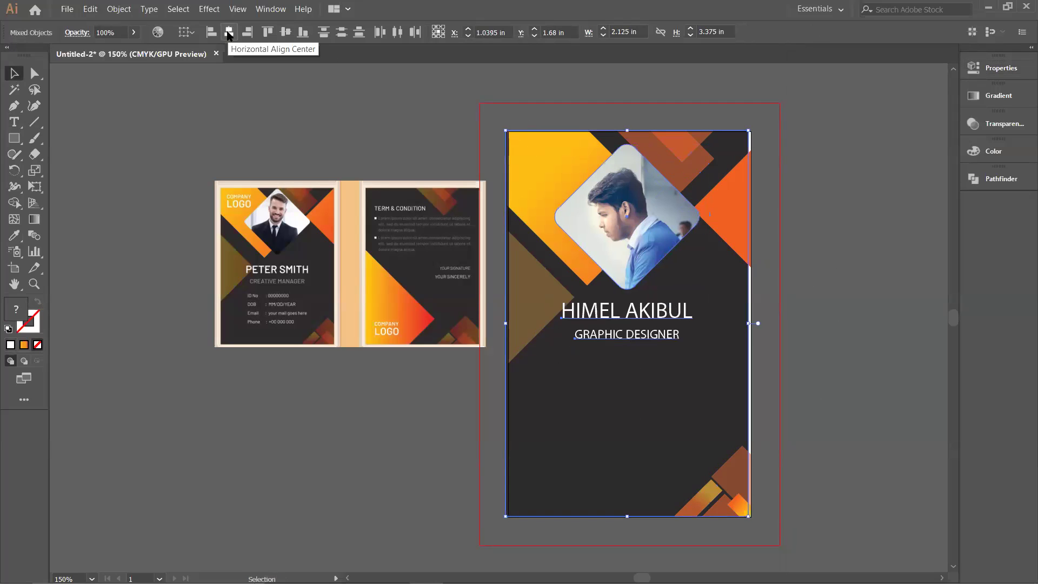
key("ctrl+z")
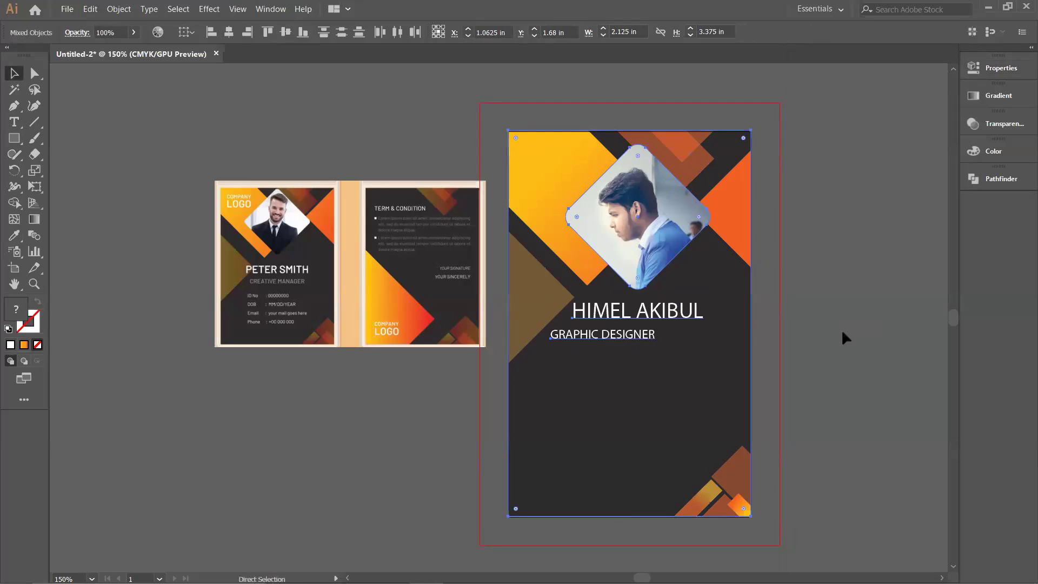
Step: Select only the diamond photo, name and job title and align their horizontal centres
left_click(847, 345)
left_click(635, 268)
left_click(642, 313, "shift")
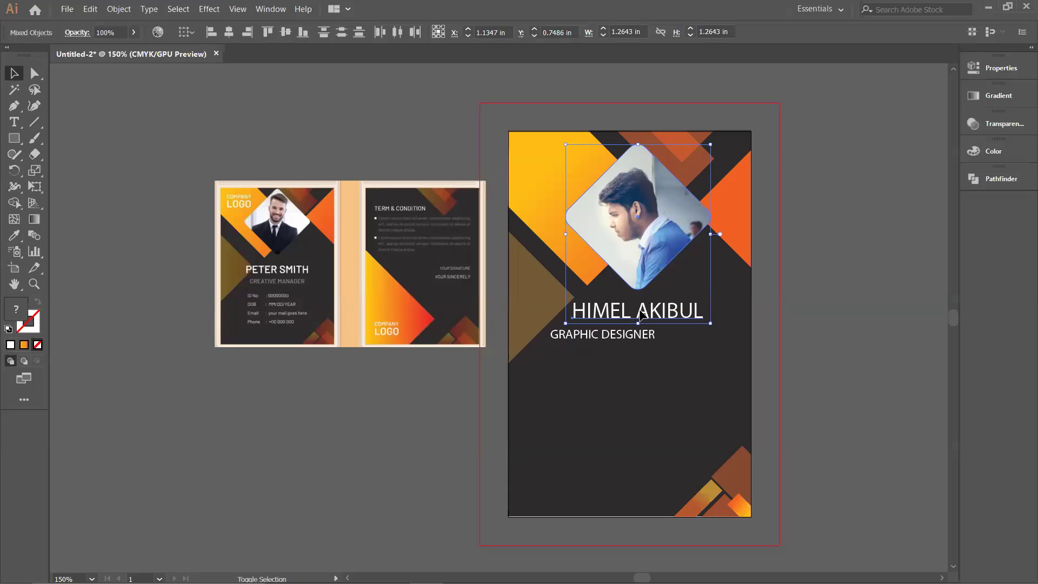
left_click(633, 339, "shift")
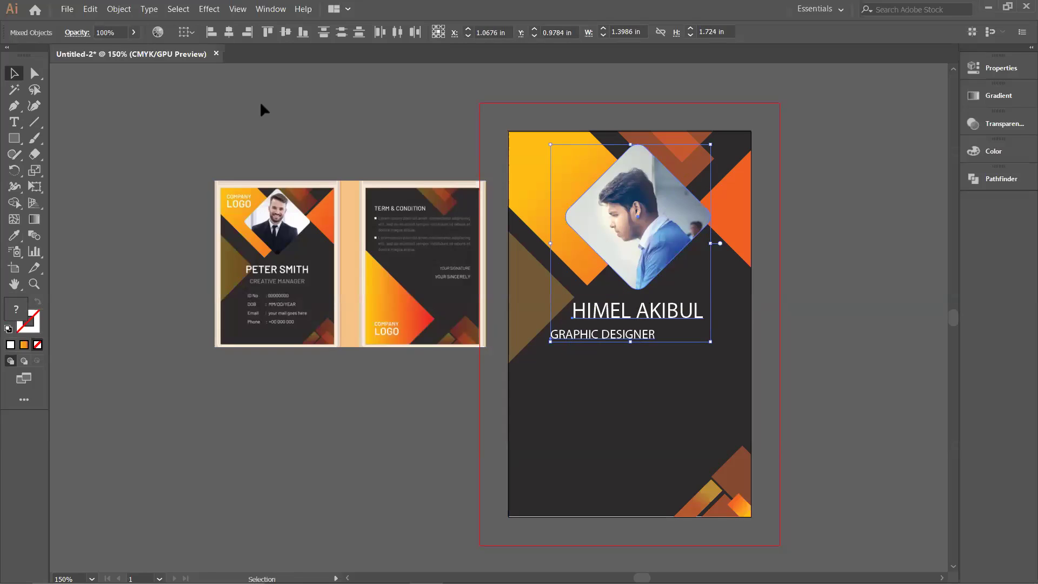
left_click(229, 32)
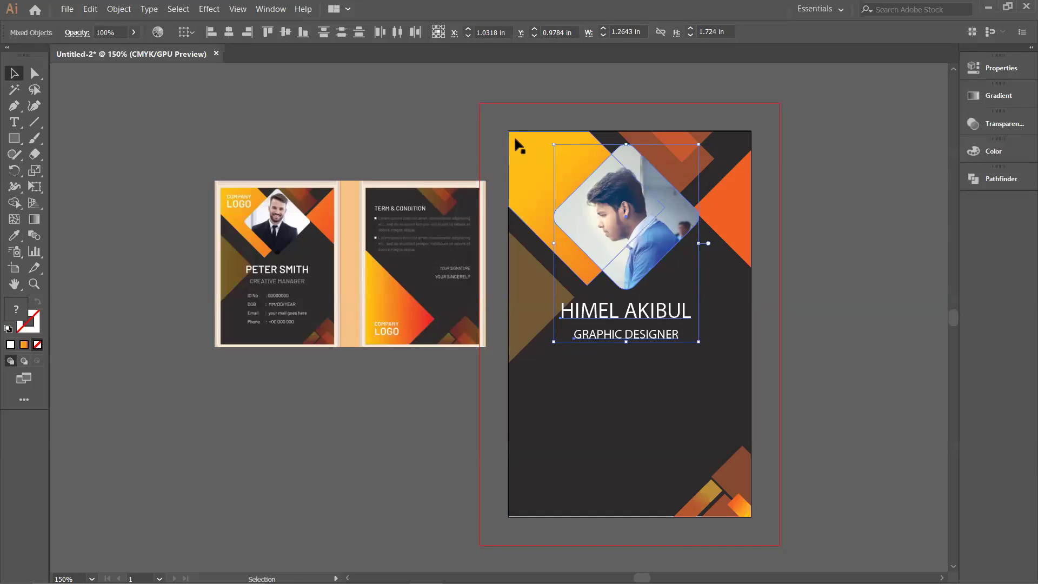
left_click_drag(496, 120, 763, 531)
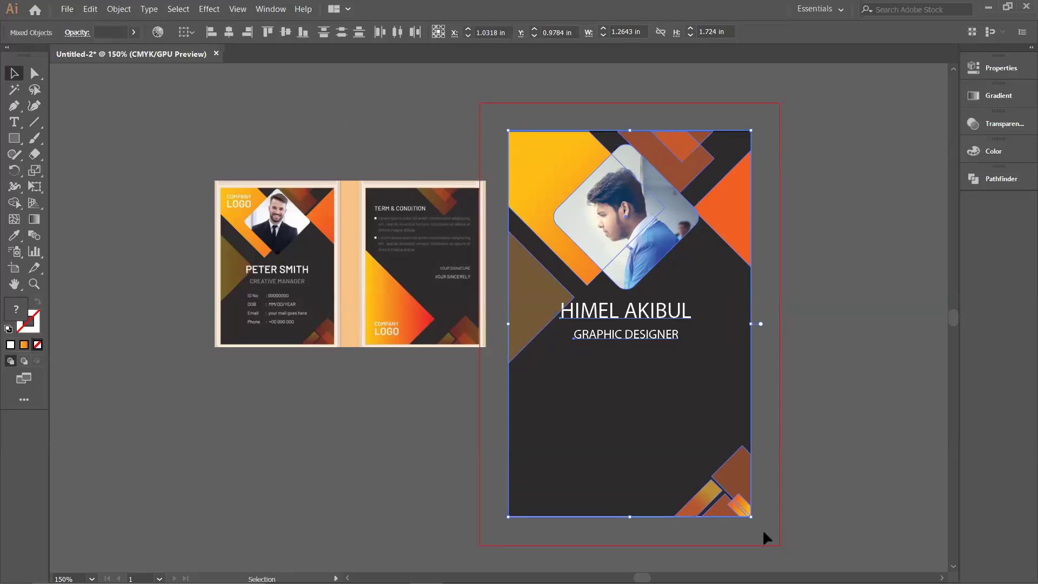
left_click(764, 531)
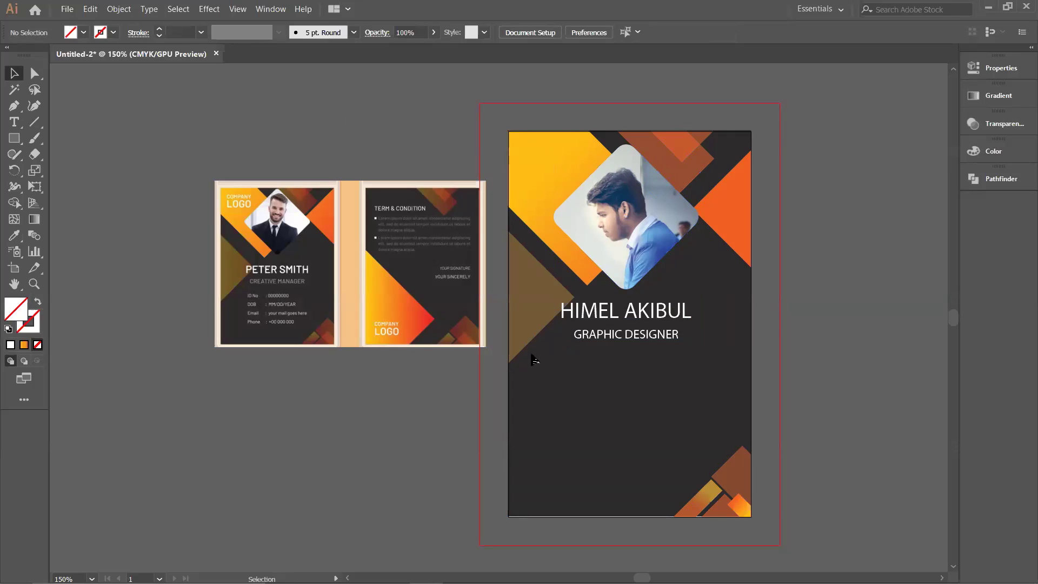
Step: Create a first text object below the job title, try a white fill, then abandon it
left_click(15, 124)
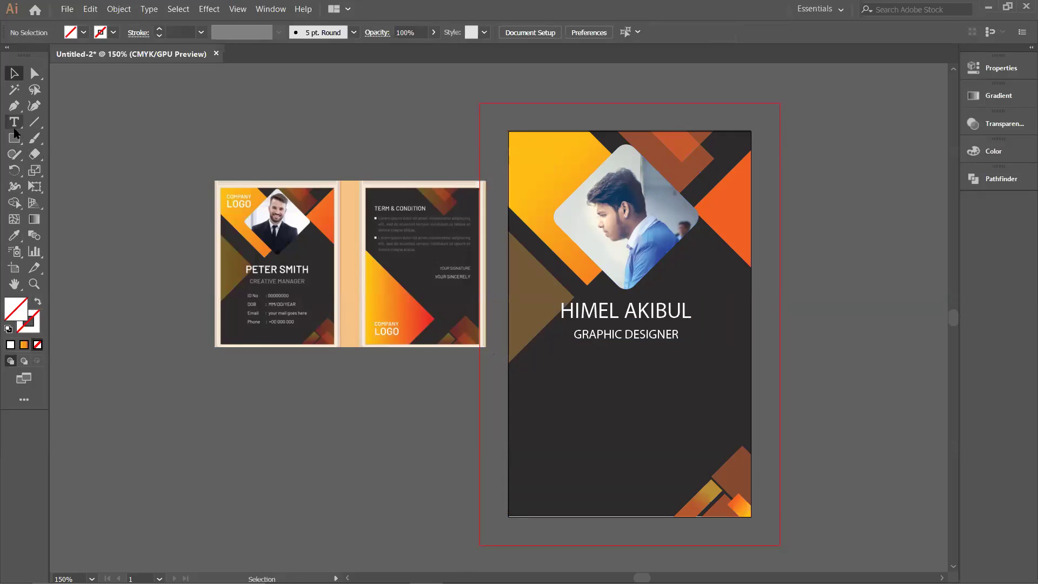
left_click(559, 372)
key("BackSpace")
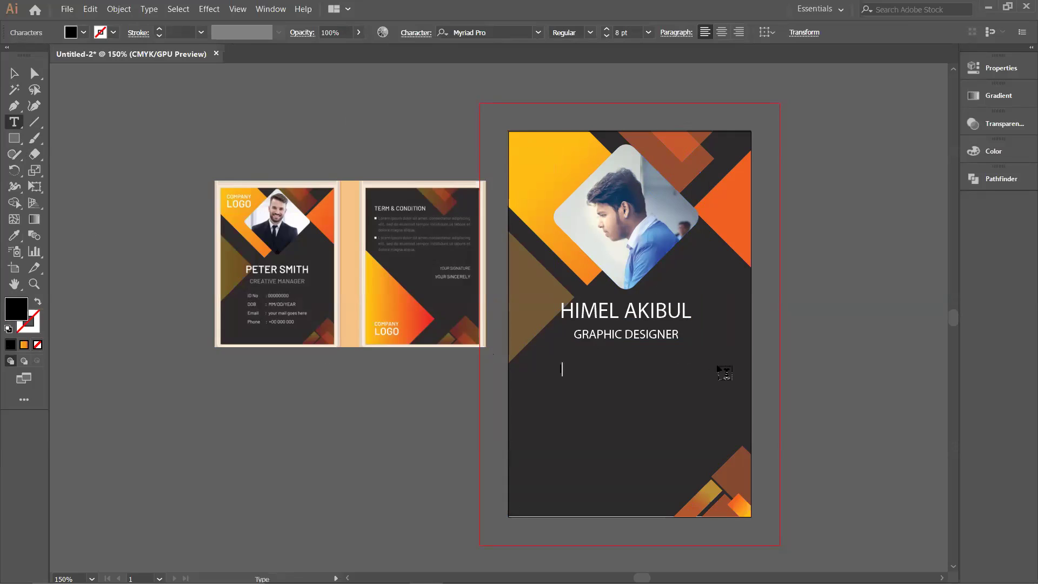
key("BackSpace")
key("BackSpace")
left_click(1006, 67)
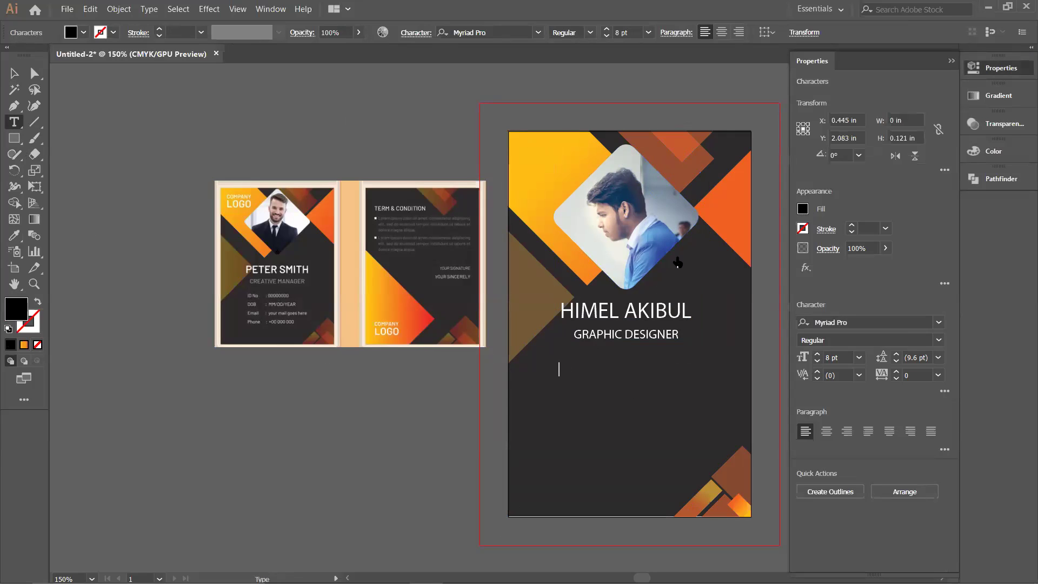
left_click(803, 208)
left_click(598, 371)
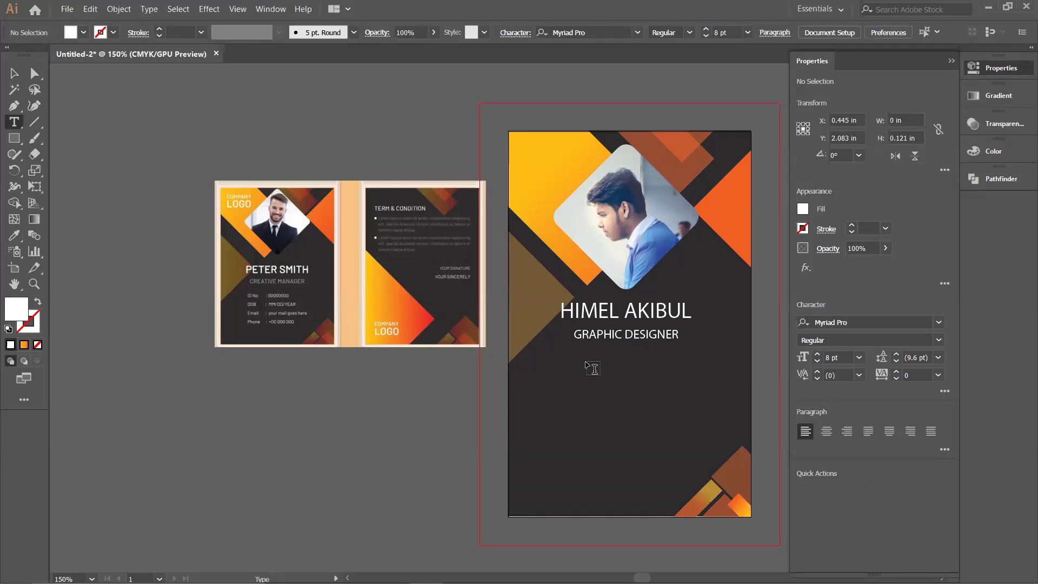
key("i")
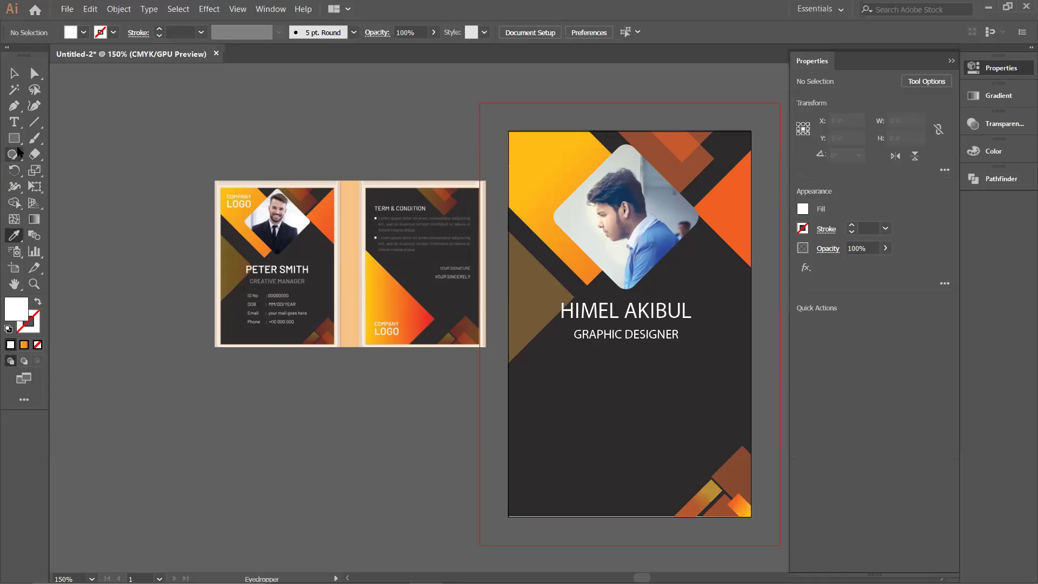
Step: Add a white 'ID NO:' line with a tab before a sample ID number
left_click(14, 122)
left_click(587, 359)
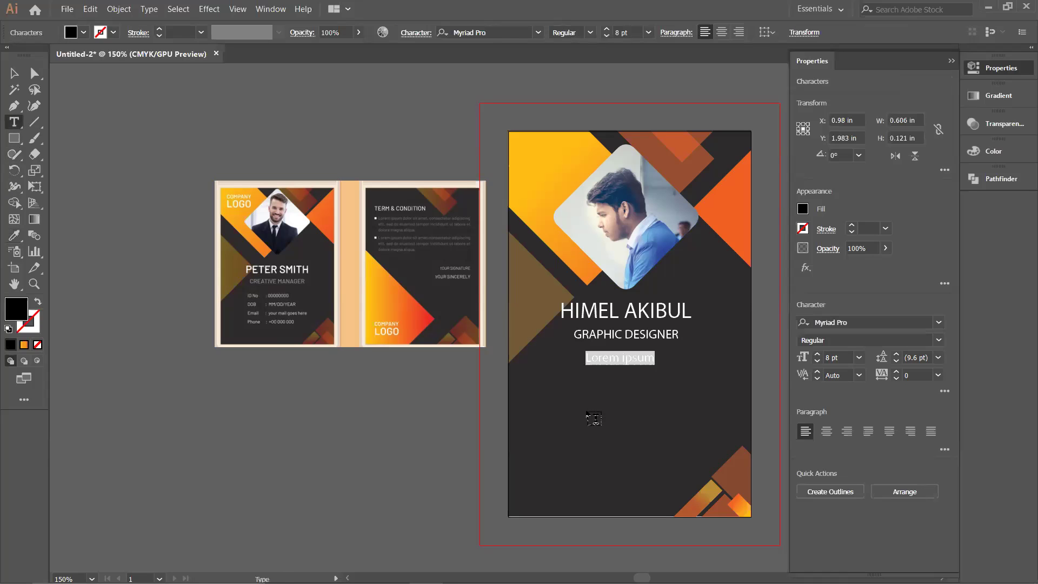
type("ID")
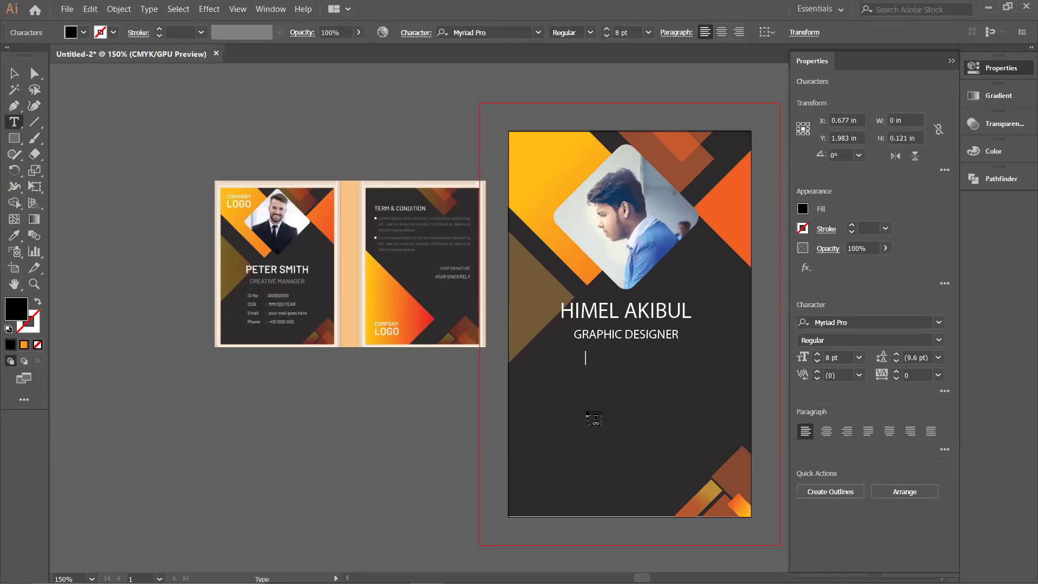
left_click(806, 207)
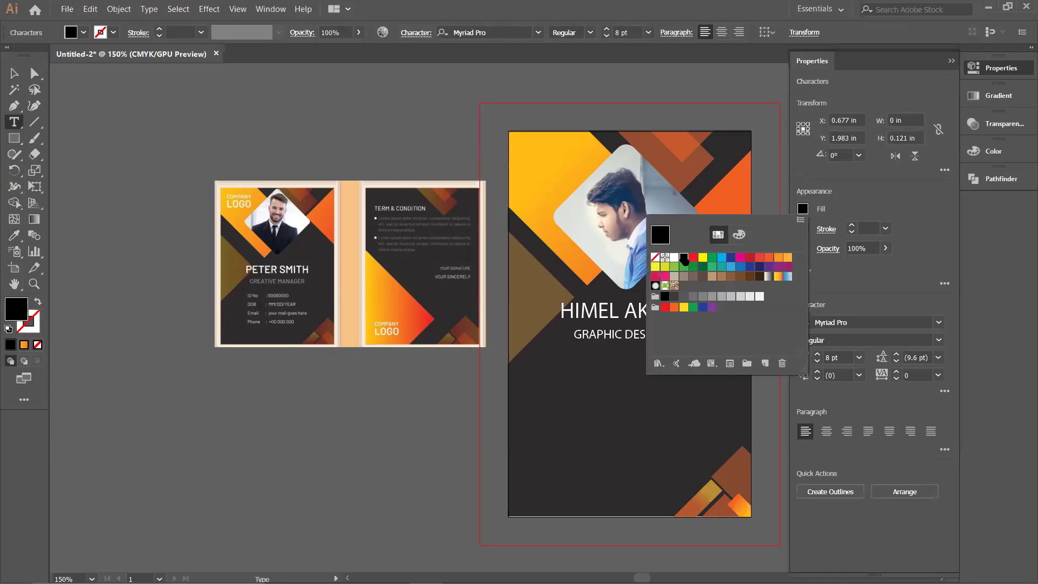
left_click(676, 258)
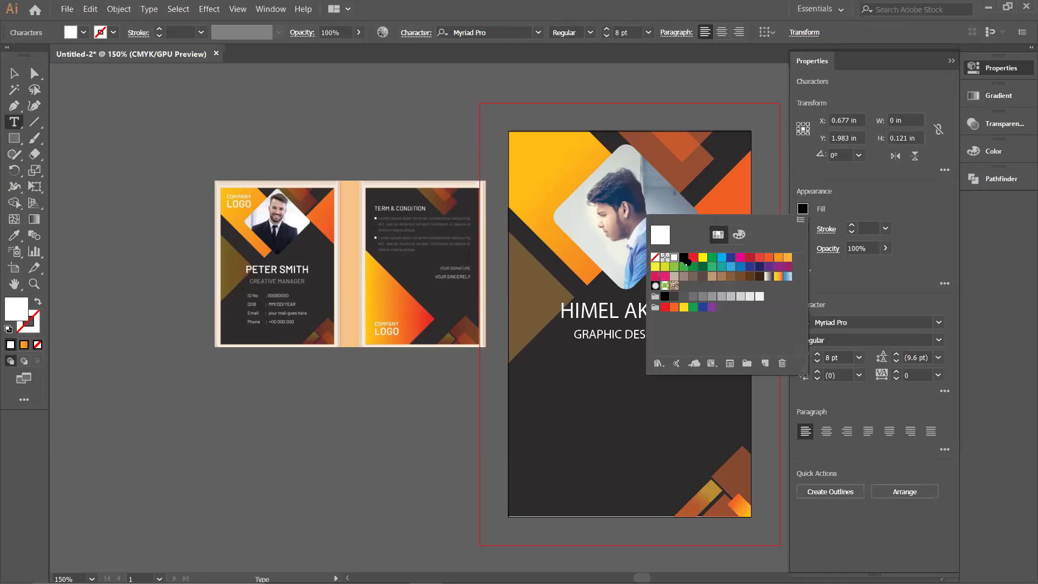
left_click(617, 363)
type("ID")
type("NO")
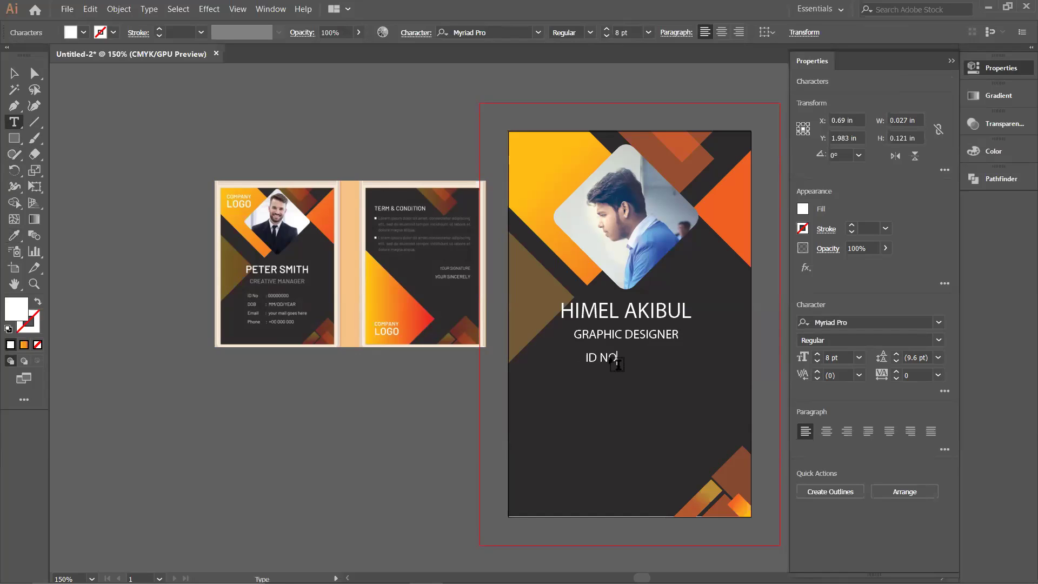
type(":")
key("Tab")
type("0123456789")
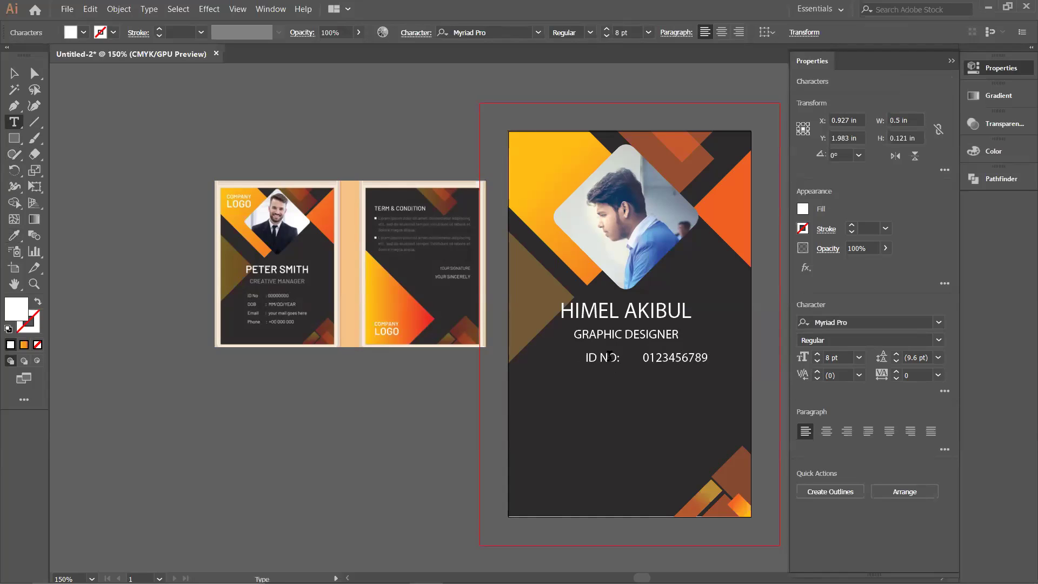
Step: Add a DOB line with ':MM/DD/YEAR', tab-aligned with the ID number value
key("Return")
type("DOB")
key("Left")
key("BackSpace")
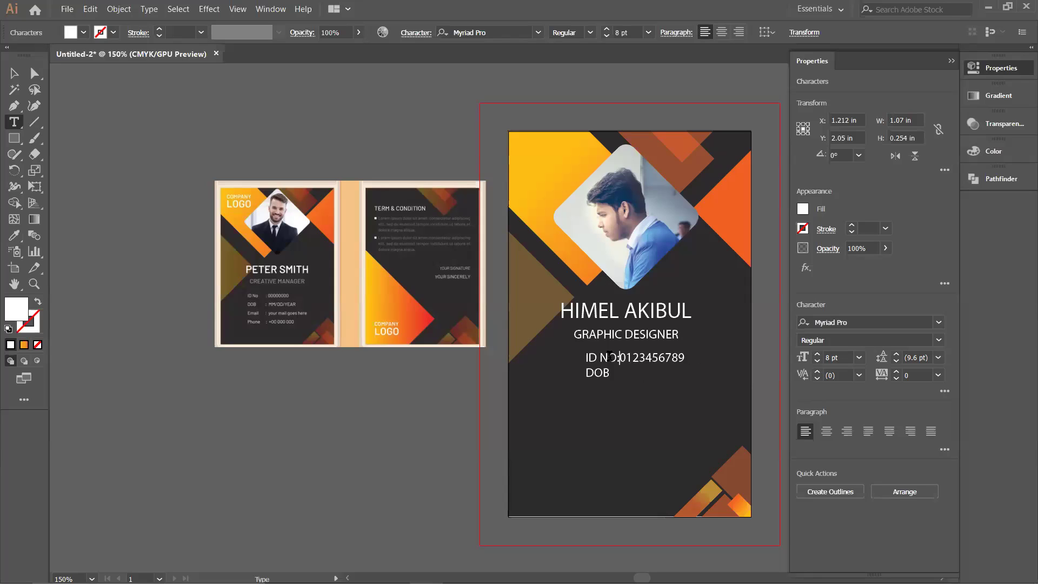
key("Tab")
key("Down")
key("Tab")
type(":")
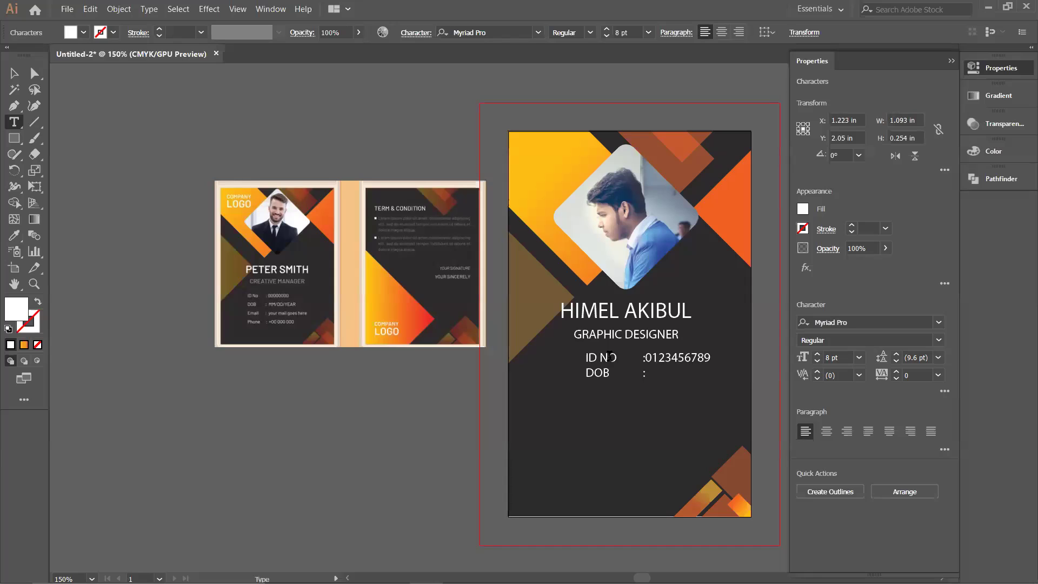
type("MM/DD/YEAR")
Step: Add an EMAIL line with the e-mail address after a tab
key("Return")
type("EMAIL")
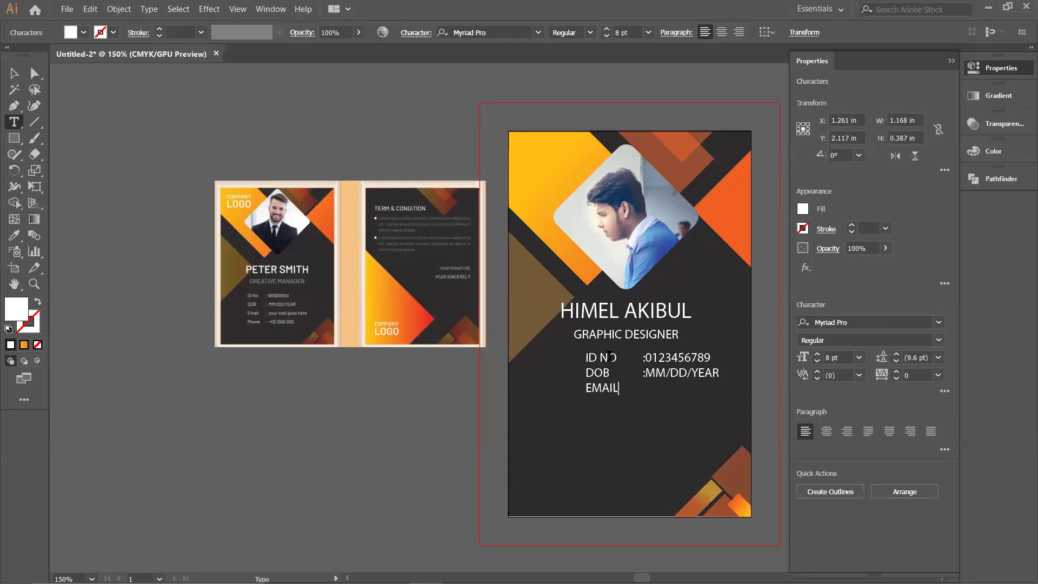
key("Tab")
type(":AK")
key("BackSpace")
key("BackSpace")
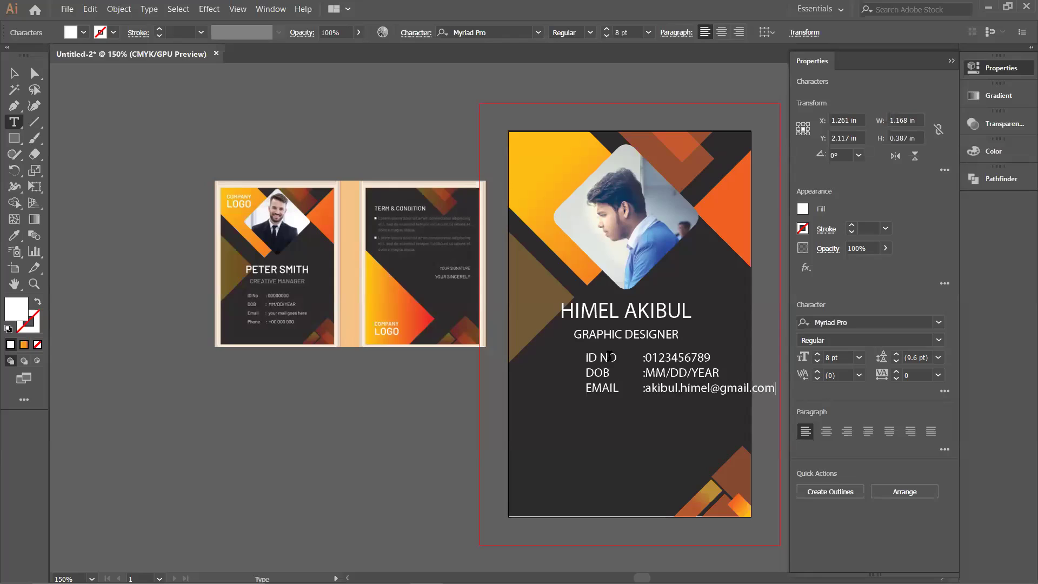
Step: Add a phone line with a +01 placeholder number and finish editing the text
key("Return")
type("phone:")
key("BackSpace")
type(":")
type("+01")
type("a")
key("BackSpace")
type("XXX")
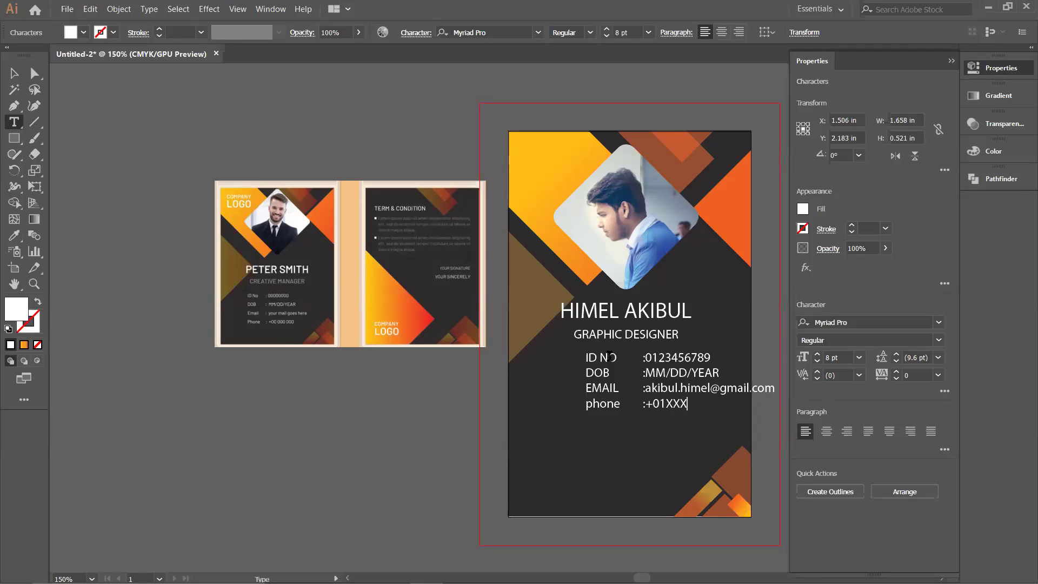
type("XXXXXX")
key("Escape")
left_click(14, 73)
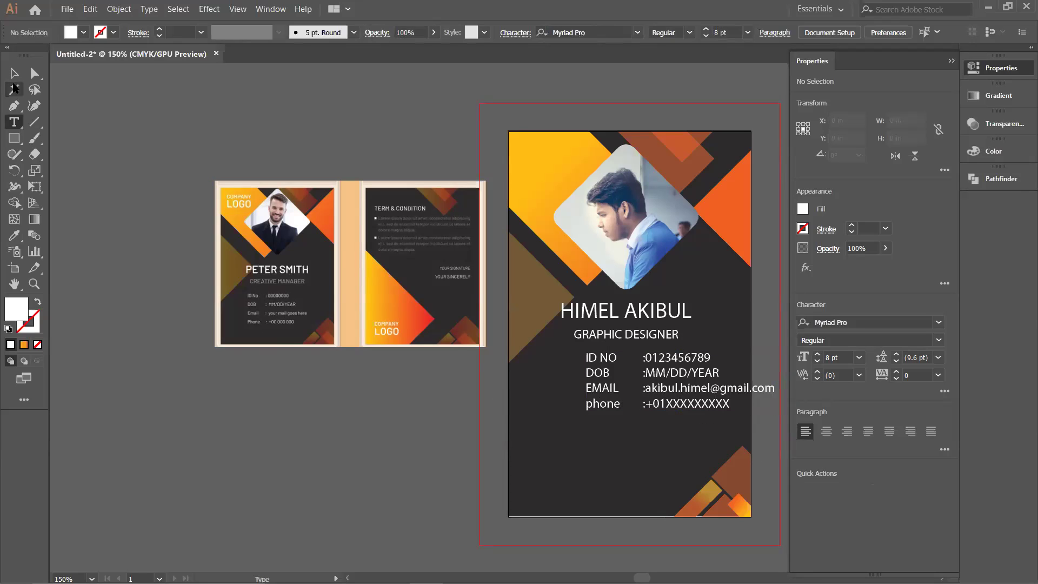
Step: Drag the four-line details block down-left under GRAPHIC DESIGNER, nudging it slightly right
left_click(111, 170)
left_click(704, 404)
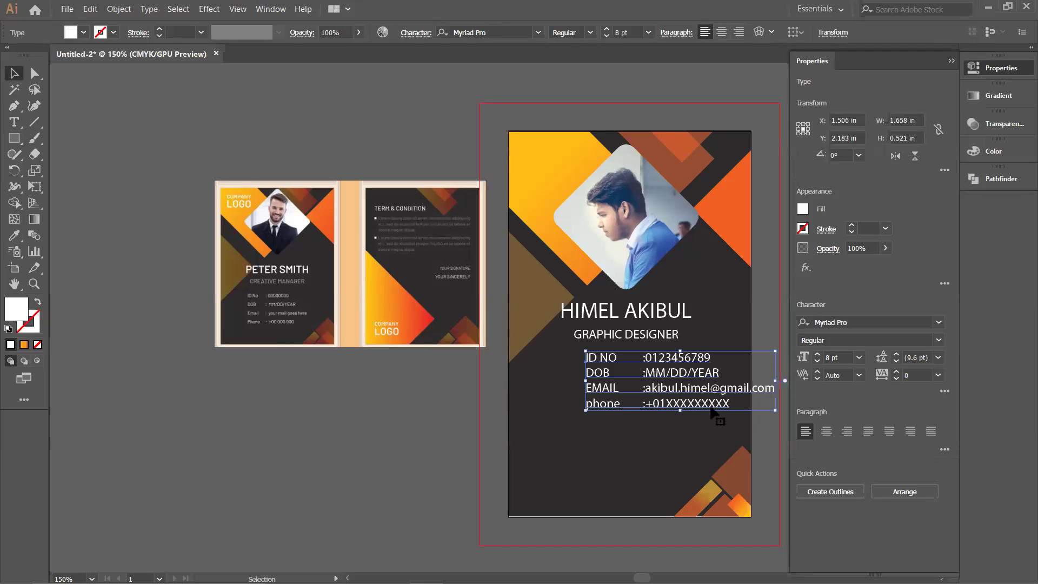
left_click_drag(705, 404, 666, 415)
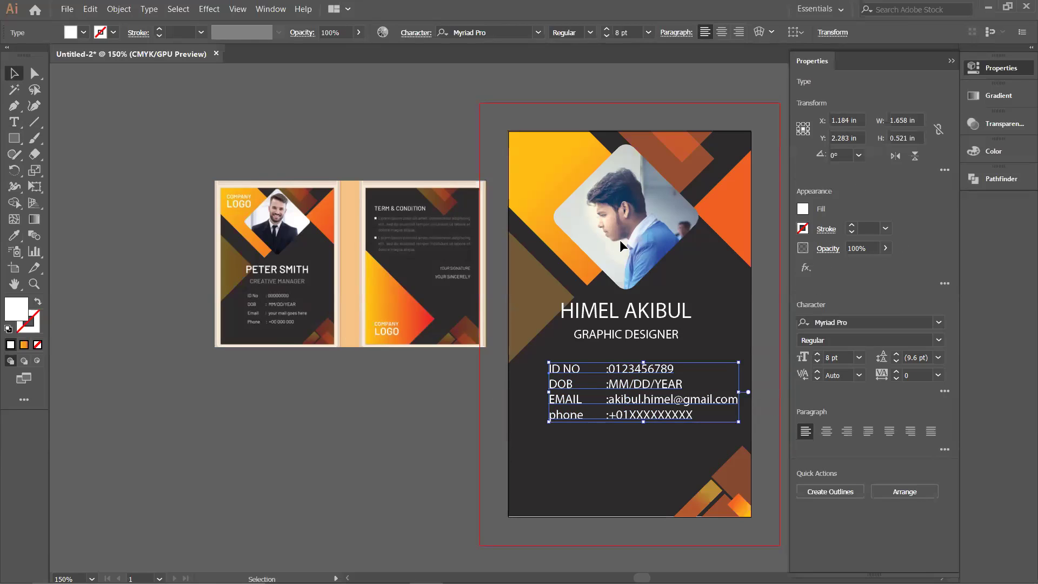
left_click_drag(620, 370, 626, 369)
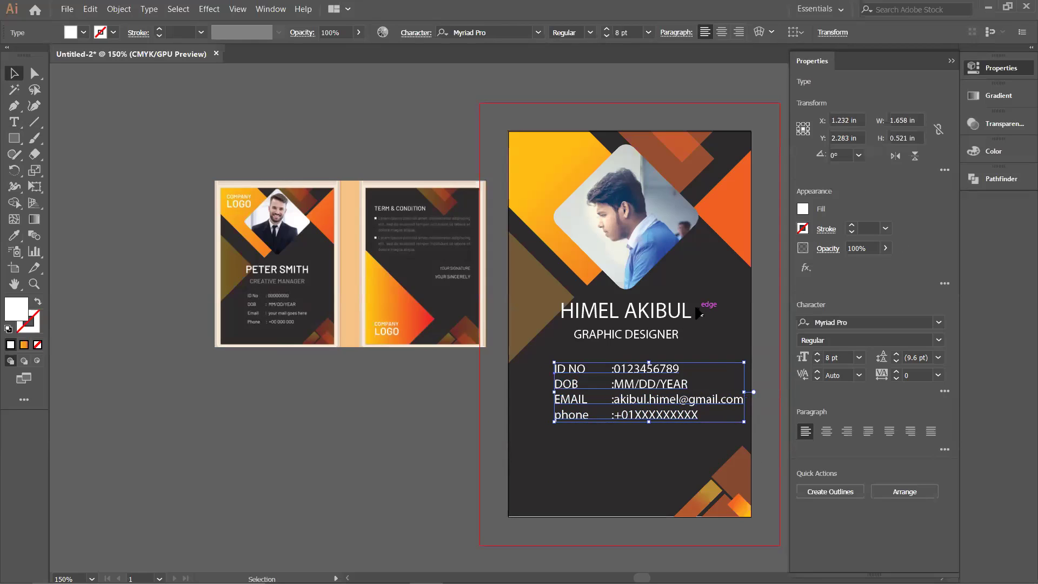
left_click(700, 335)
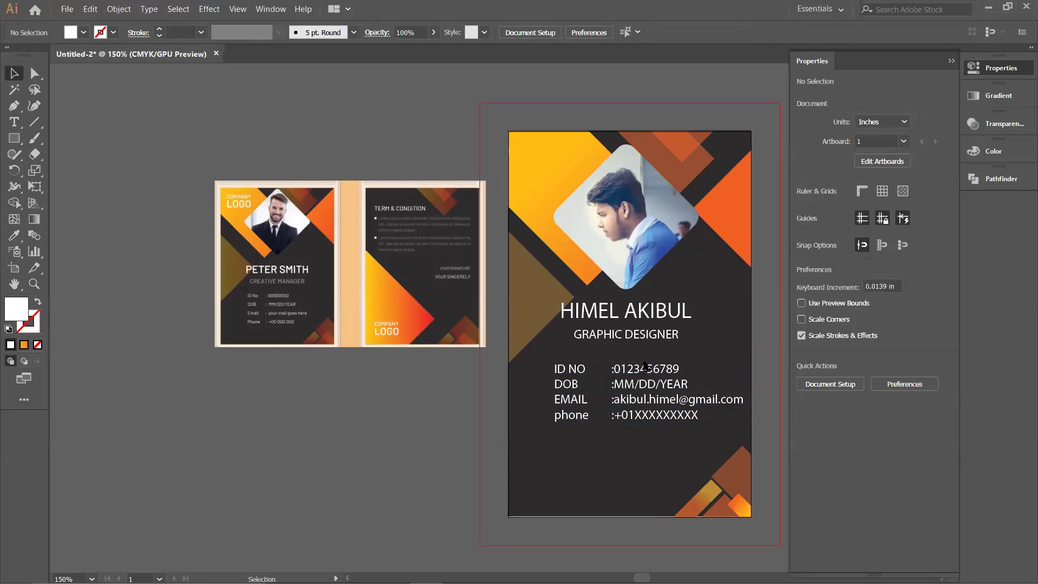
left_click(588, 373)
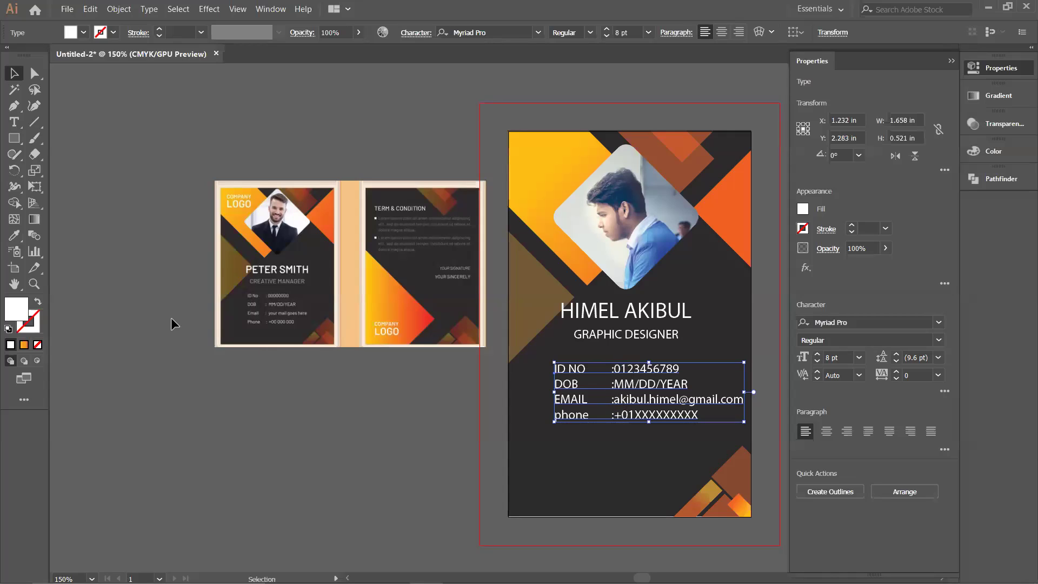
Step: Add a test text line below the details, then delete it and deselect the empty text object
key("t")
left_click(523, 450)
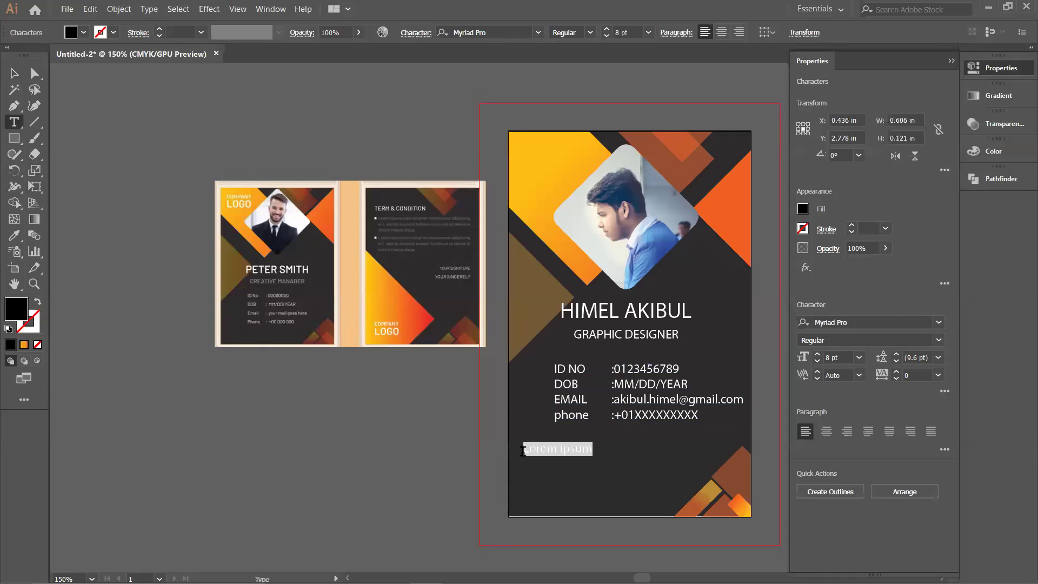
type("SDKJFAH")
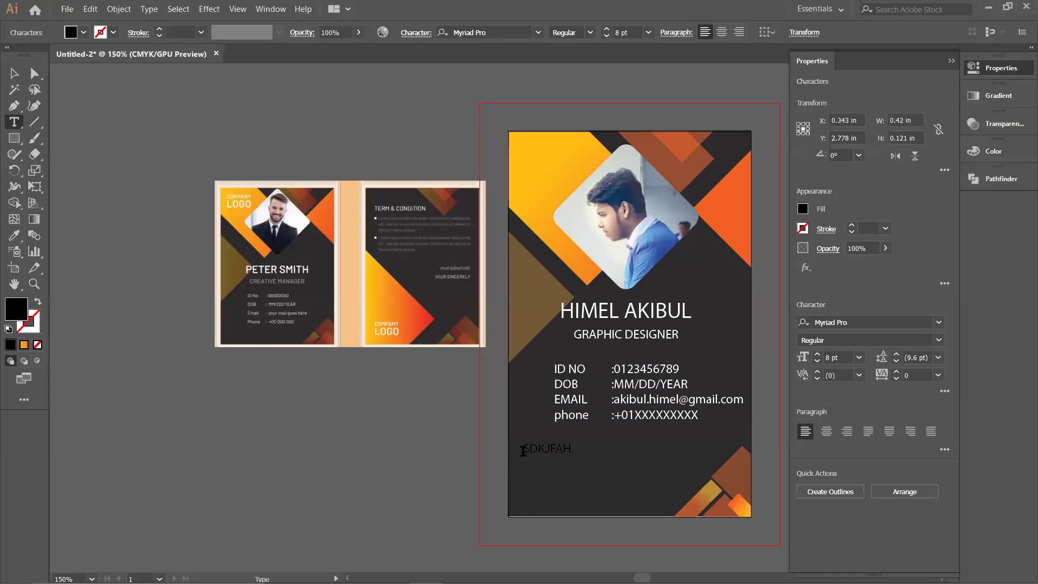
key("BackSpace")
key("BackSpace")
key("BackSpace")
key("BackSpace")
key("BackSpace")
key("Tab")
key("BackSpace")
key("BackSpace")
key("BackSpace")
key("BackSpace")
left_click_drag(572, 448, 520, 447)
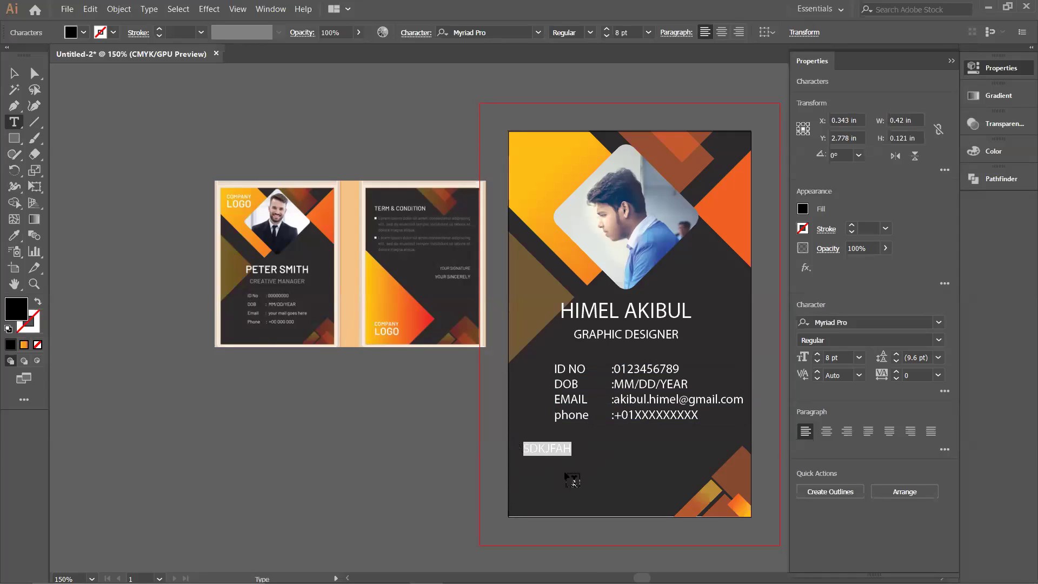
key("BackSpace")
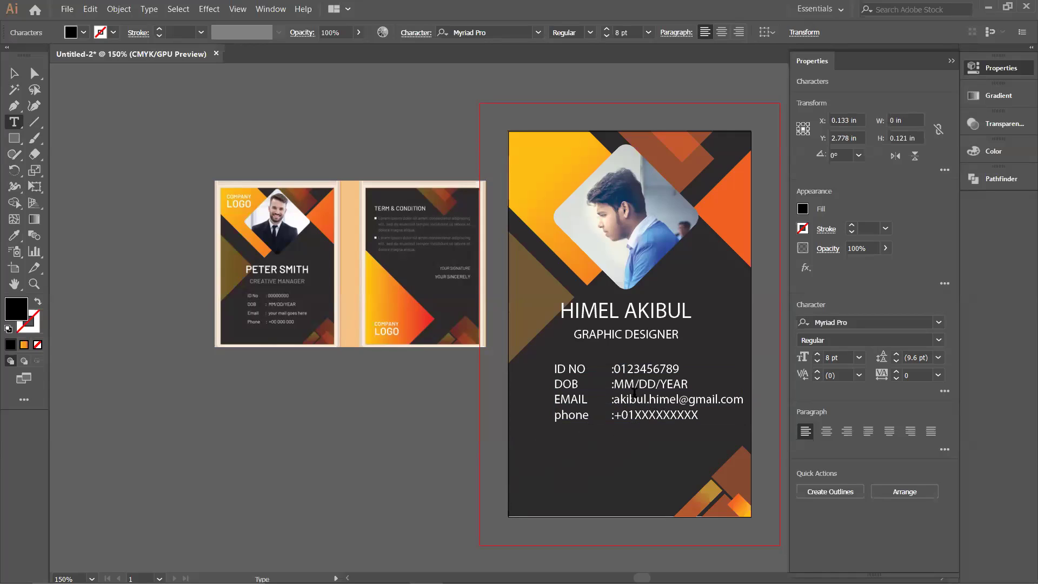
left_click(14, 73)
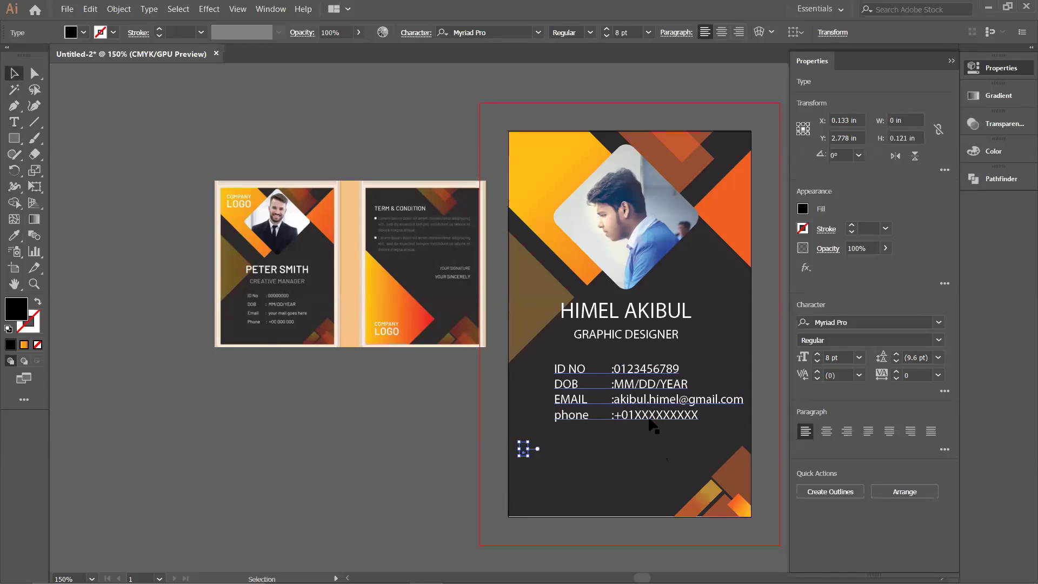
left_click(559, 479)
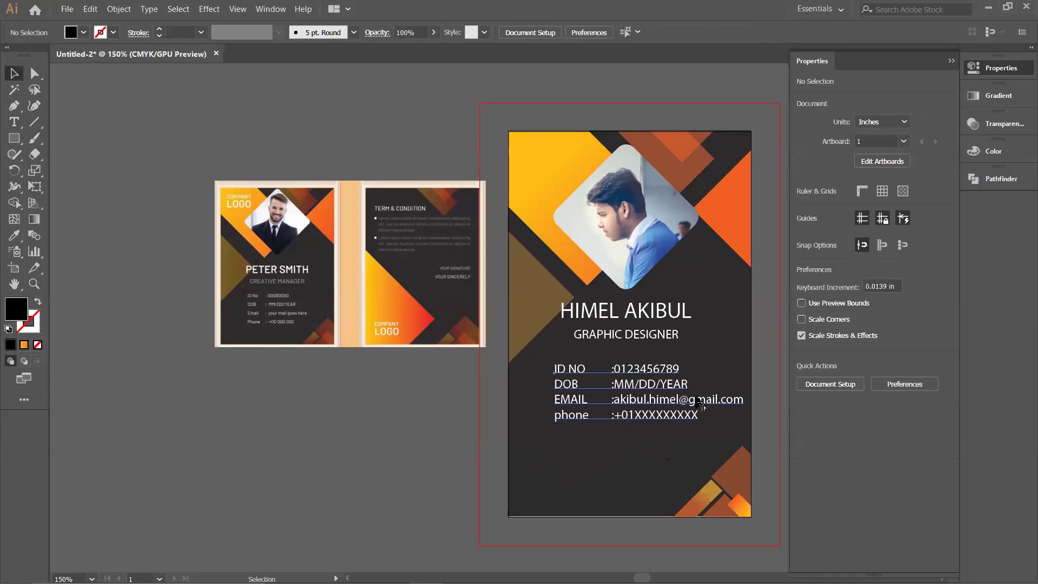
Step: Retype the EMAIL label in the contact block with a Tab before its colon
left_click(662, 408)
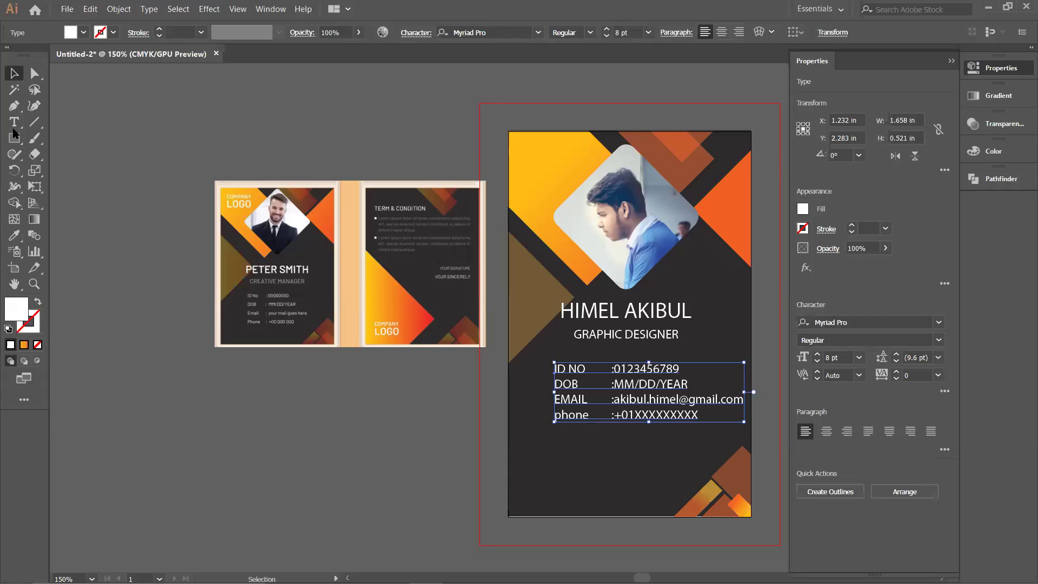
double_click(698, 416)
left_click(678, 415)
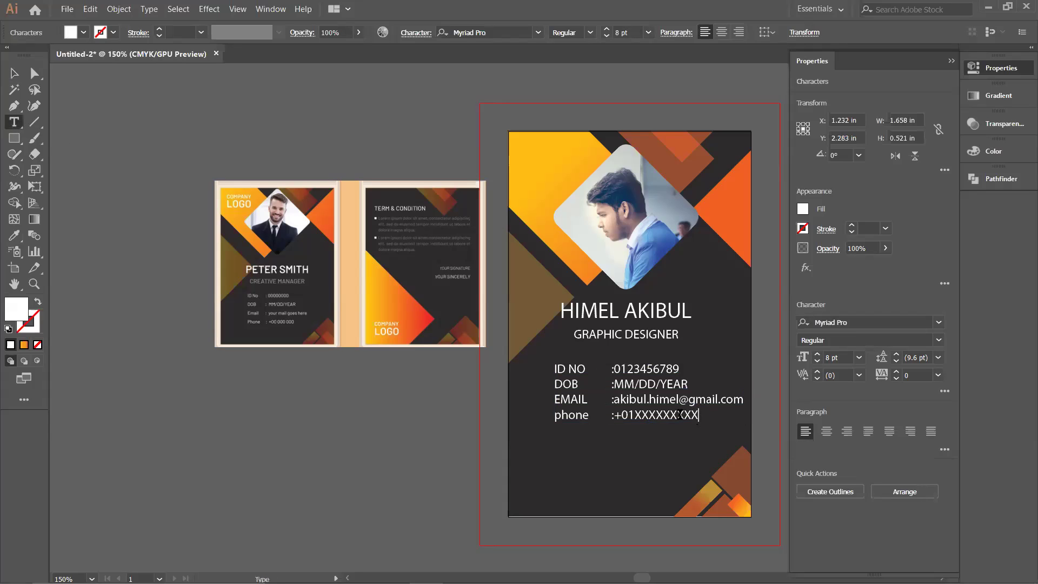
key("BackSpace")
key("BackSpace")
key("BackSpace")
key("BackSpace")
key("BackSpace")
key("BackSpace")
key("BackSpace")
key("BackSpace")
key("BackSpace")
key("BackSpace")
key("BackSpace")
key("BackSpace")
key("BackSpace")
key("BackSpace")
key("BackSpace")
key("BackSpace")
key("BackSpace")
key("BackSpace")
key("BackSpace")
key("BackSpace")
key("BackSpace")
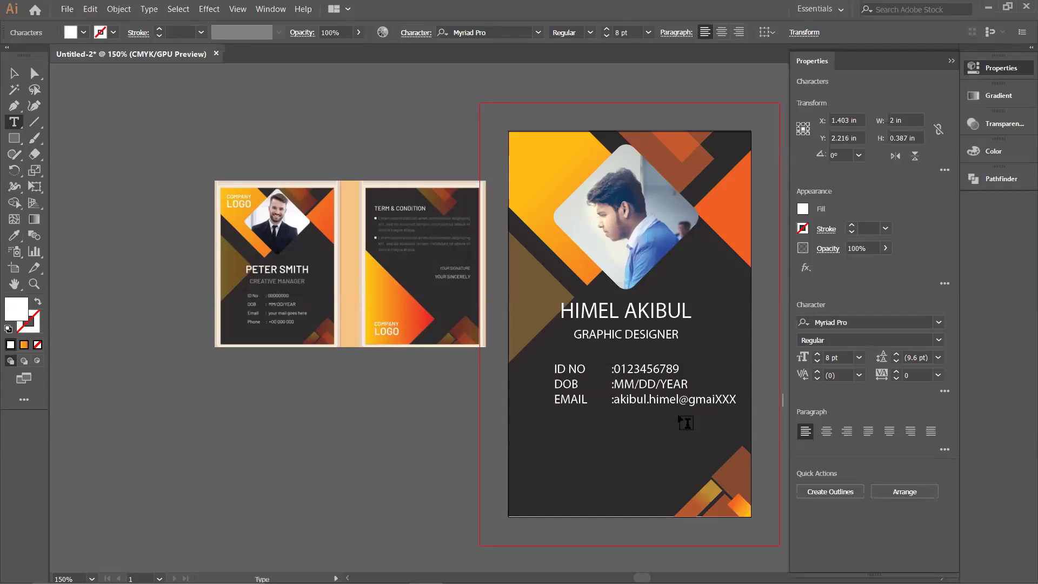
key("BackSpace")
key("BackSpace")
key("BackSpace")
key("BackSpace")
key("BackSpace")
key("BackSpace")
key("BackSpace")
key("BackSpace")
key("BackSpace")
key("BackSpace")
key("BackSpace")
key("BackSpace")
key("BackSpace")
key("BackSpace")
key("BackSpace")
key("BackSpace")
key("BackSpace")
key("BackSpace")
key("BackSpace")
key("BackSpace")
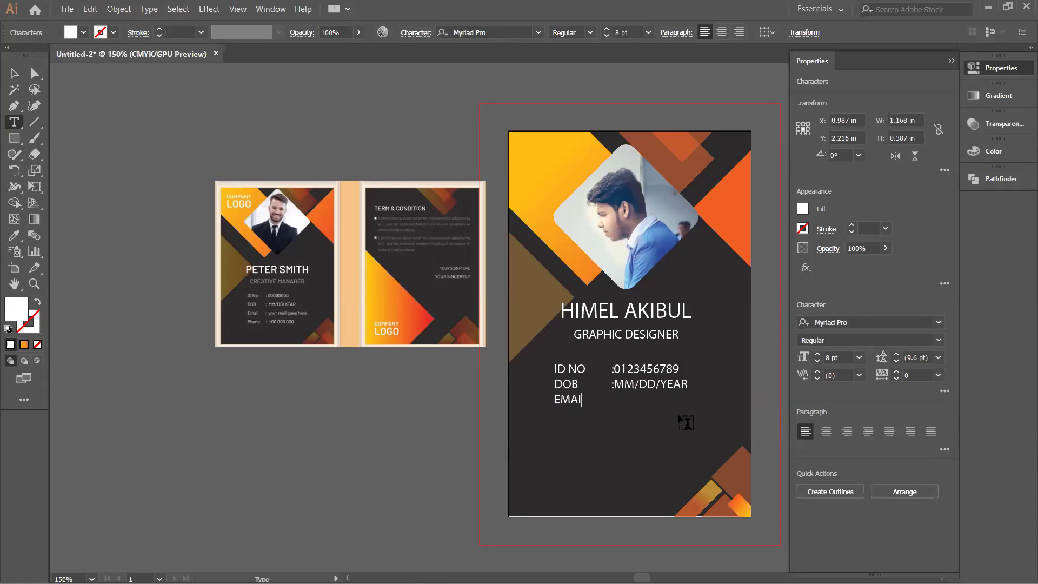
type("L")
key("Tab")
type(":A")
key("BackSpace")
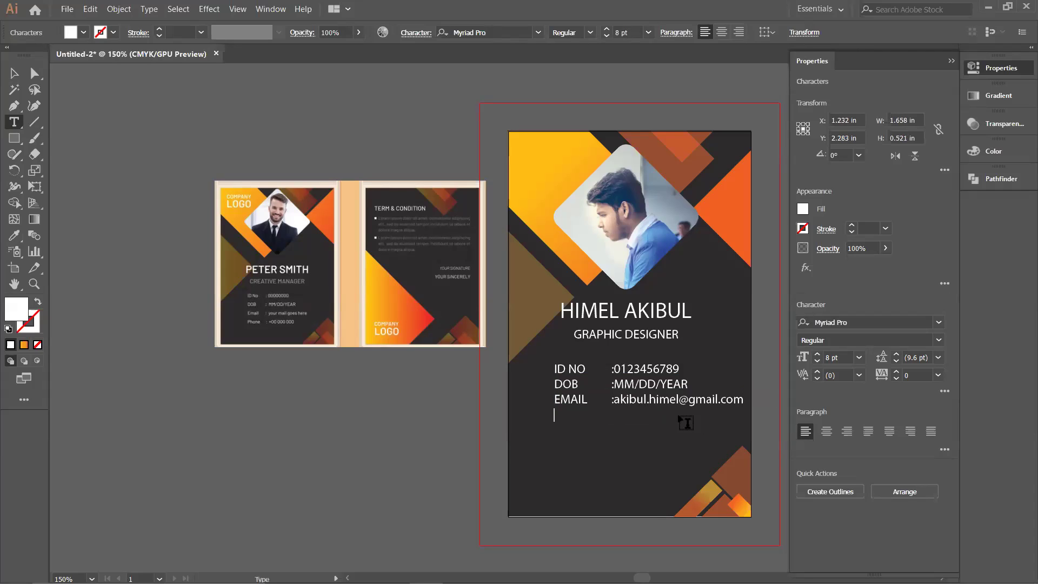
Step: Enter the email address and a PHONE line reading 01XXXXXXXXX, then finish editing
type("PHONE\t")
type("01")
key("BackSpace")
key("BackSpace")
type(":01XXXXXXXXX")
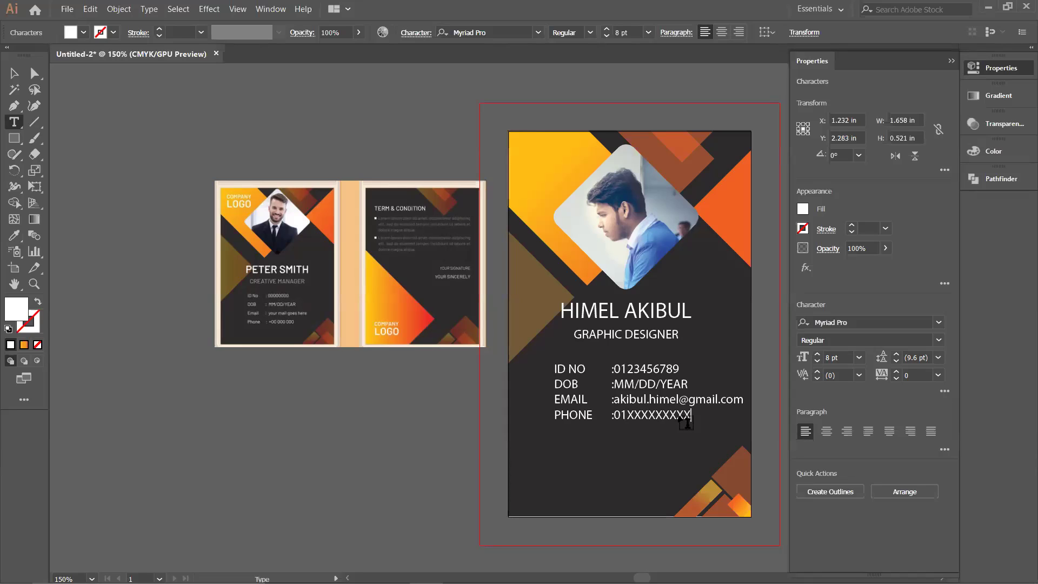
left_click(702, 74, "ctrl")
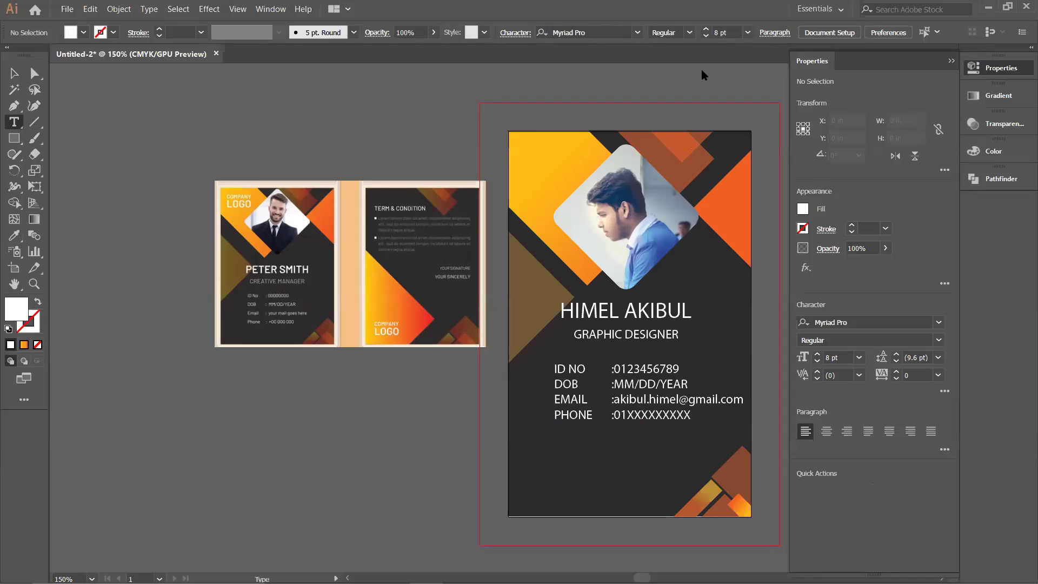
Step: Reduce the contact details block's font size and nudge the block slightly right
key("v")
left_click(648, 399)
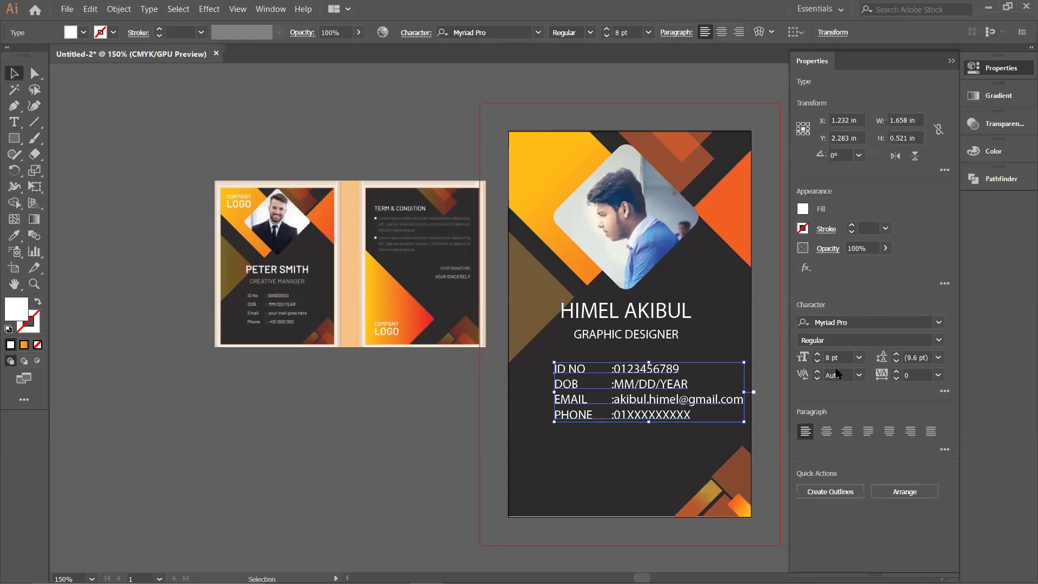
left_click(818, 361)
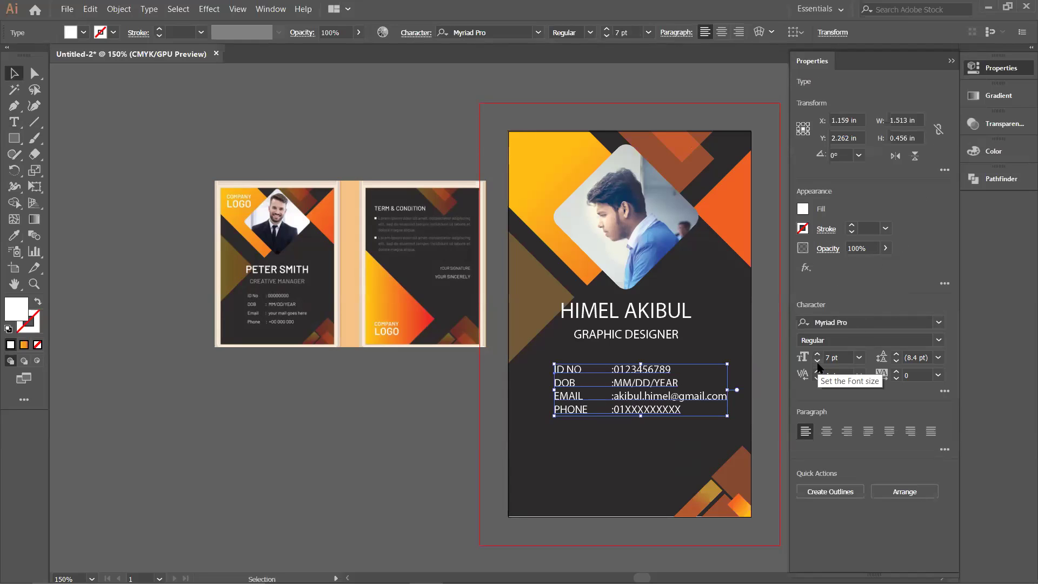
left_click(817, 361)
left_click_drag(658, 384, 658, 379)
left_click(623, 442)
left_click(637, 405)
left_click_drag(638, 412, 638, 434)
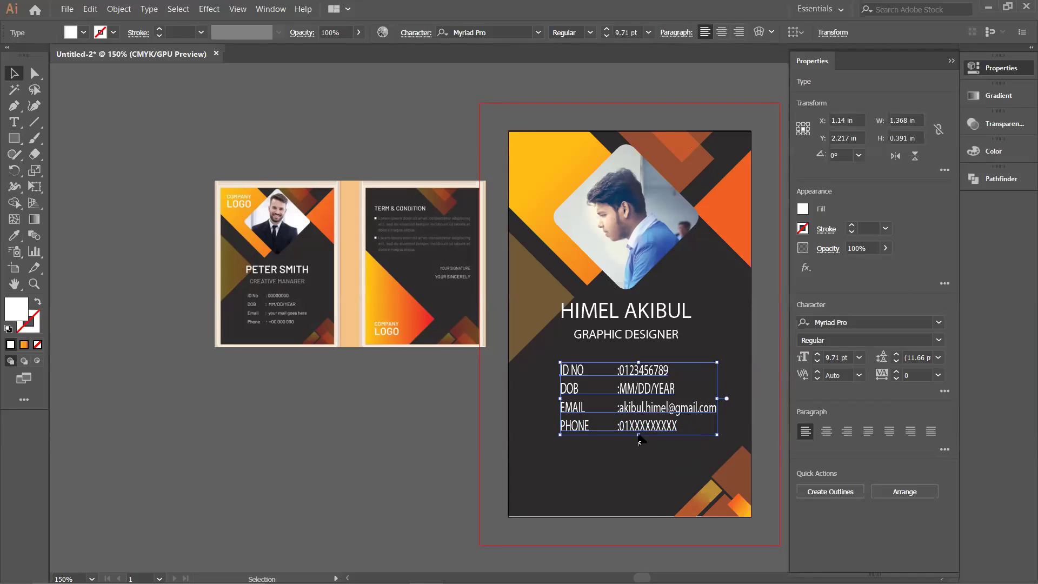
key("ctrl+z")
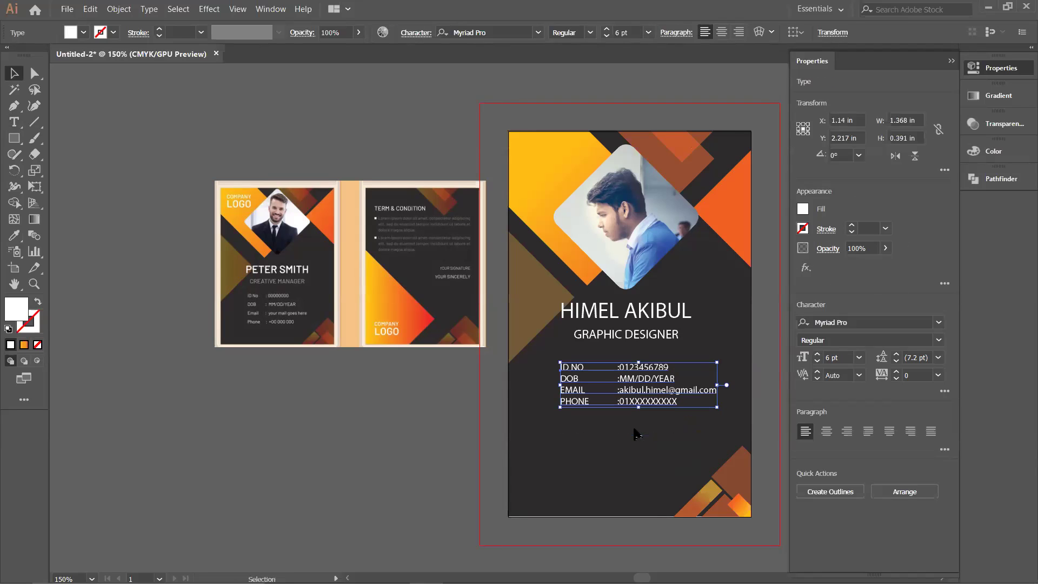
Step: Raise the contact text leading to 10 pt, keeping letter spacing at 0
left_click(896, 354)
left_click(896, 354)
left_click(896, 354)
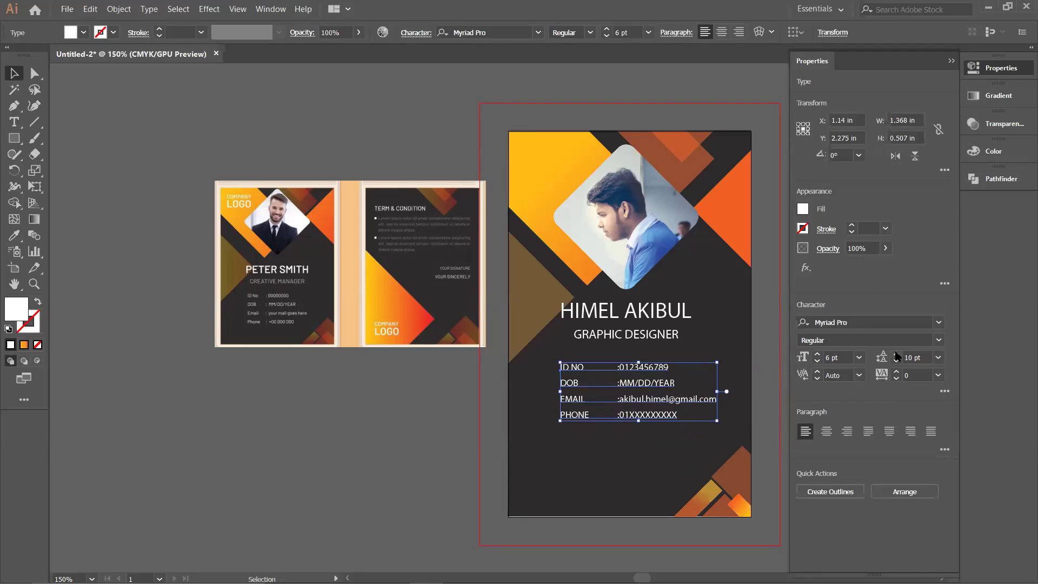
left_click(896, 354)
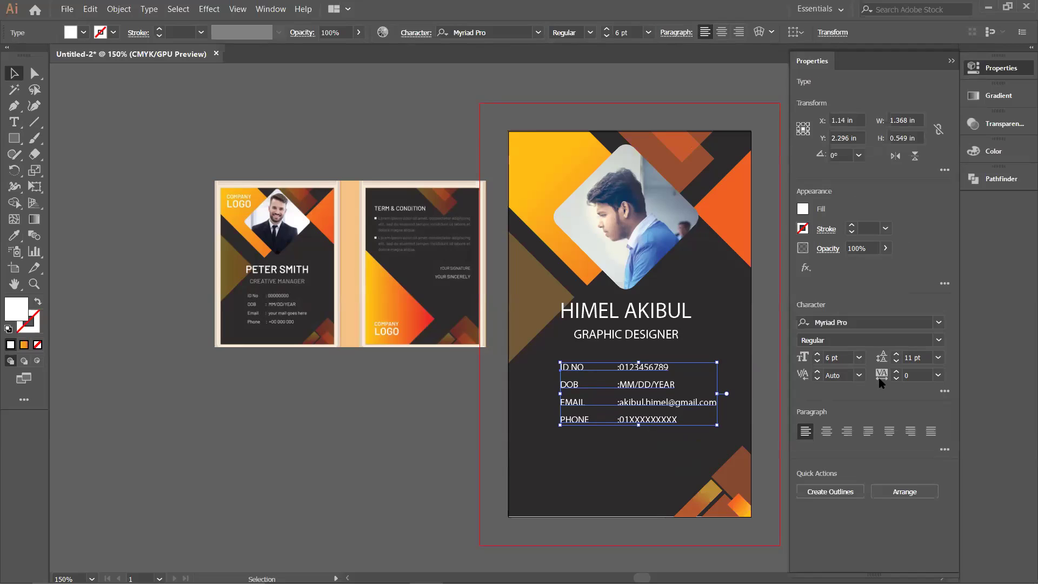
left_click(895, 378)
left_click(895, 378)
left_click(895, 378)
left_click(896, 378)
left_click(896, 378)
left_click(896, 372)
left_click(896, 372)
left_click(896, 372)
left_click(681, 448)
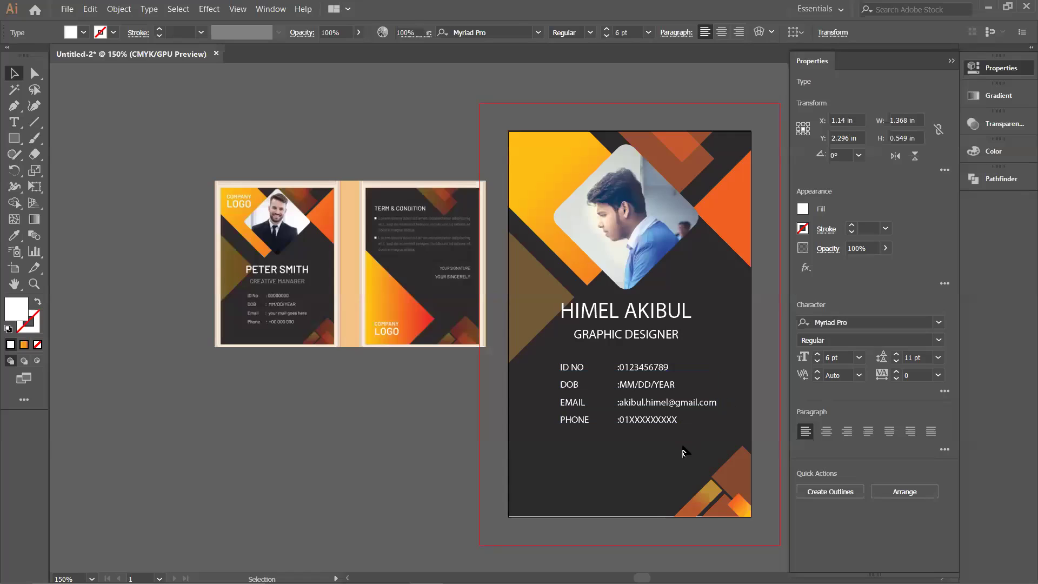
Step: Set the contact text to 7 pt with 13 pt leading and nudge the block into place
left_click(653, 376)
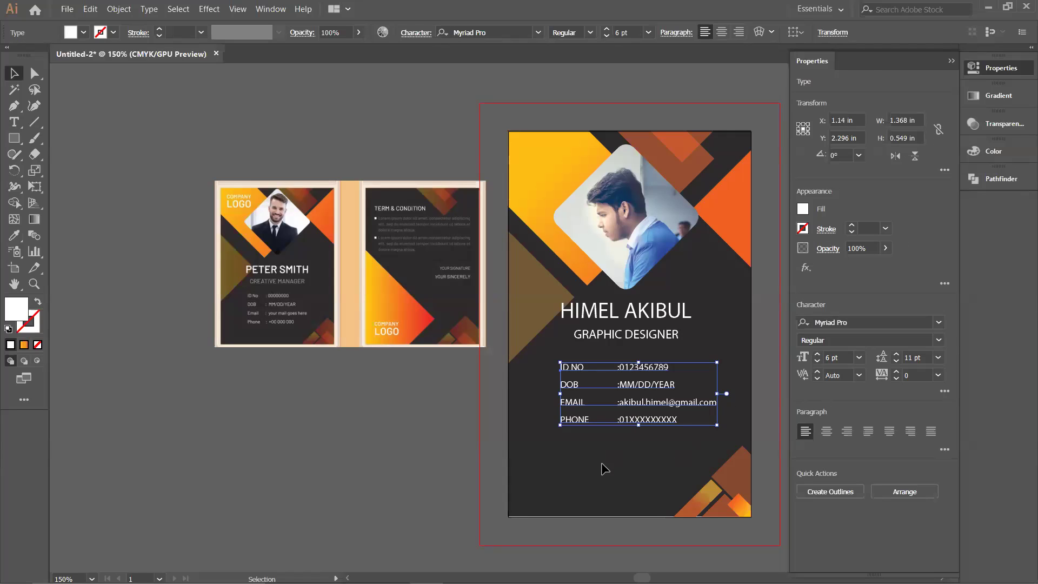
left_click_drag(639, 435, 626, 459)
left_click(626, 460)
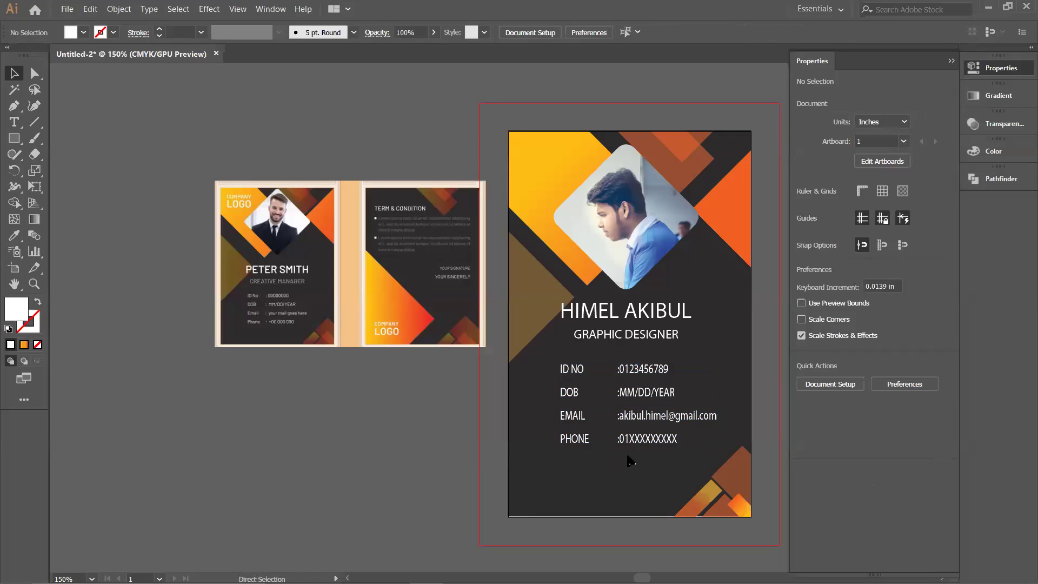
key("ctrl+z")
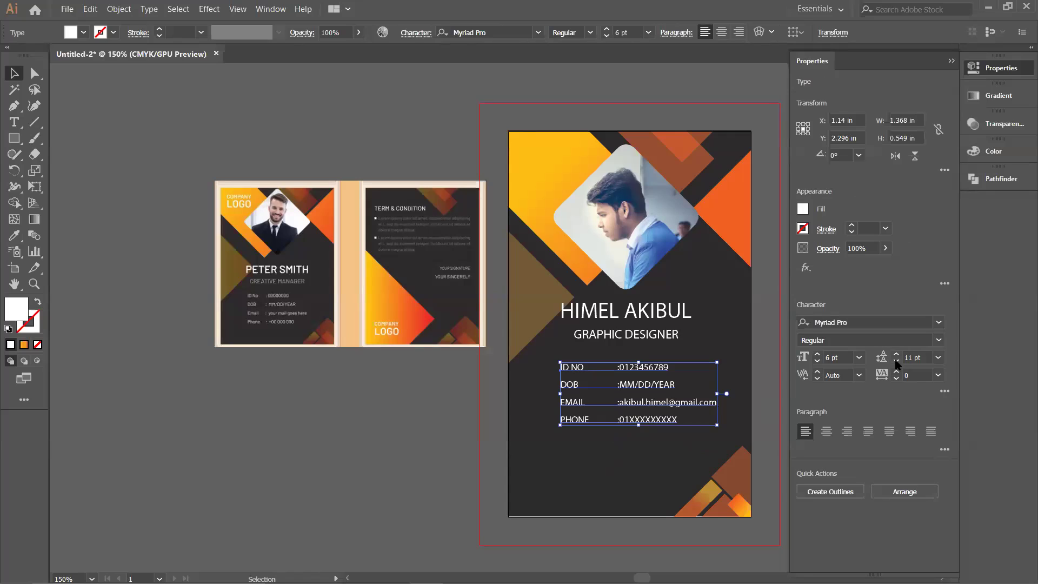
left_click(894, 356)
left_click(894, 357)
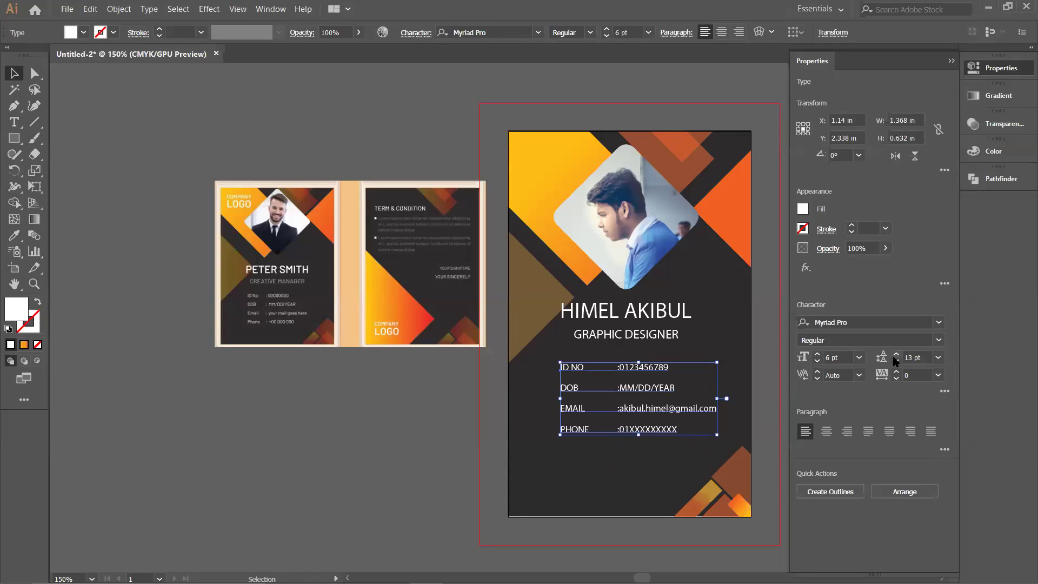
left_click(817, 356)
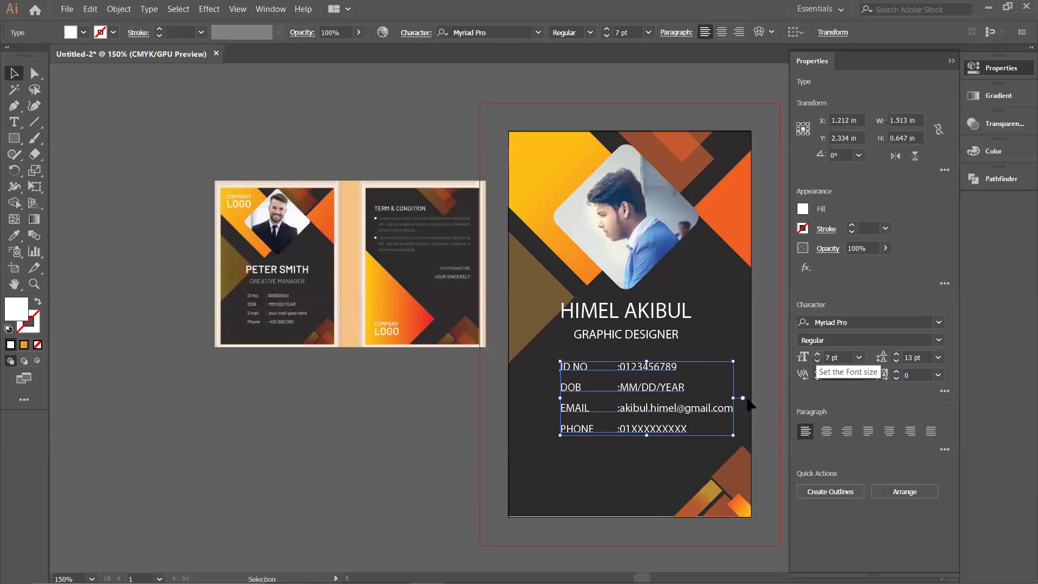
left_click_drag(667, 409, 664, 411)
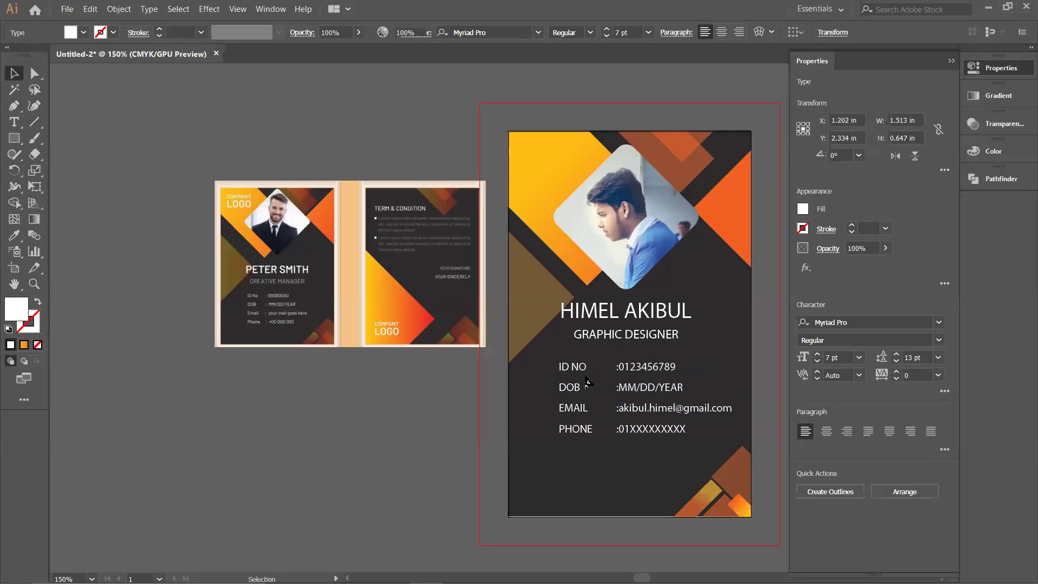
left_click(574, 325)
left_click_drag(575, 370, 573, 367)
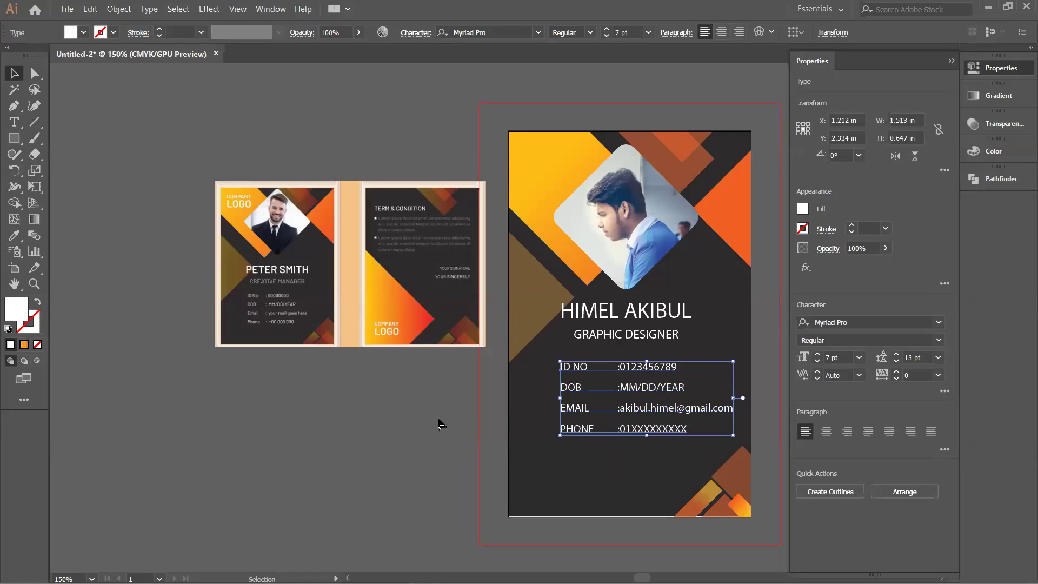
Step: Pan the view to bring the reference card template fully into view
left_click(503, 382)
scroll(503, 383, "down", 2)
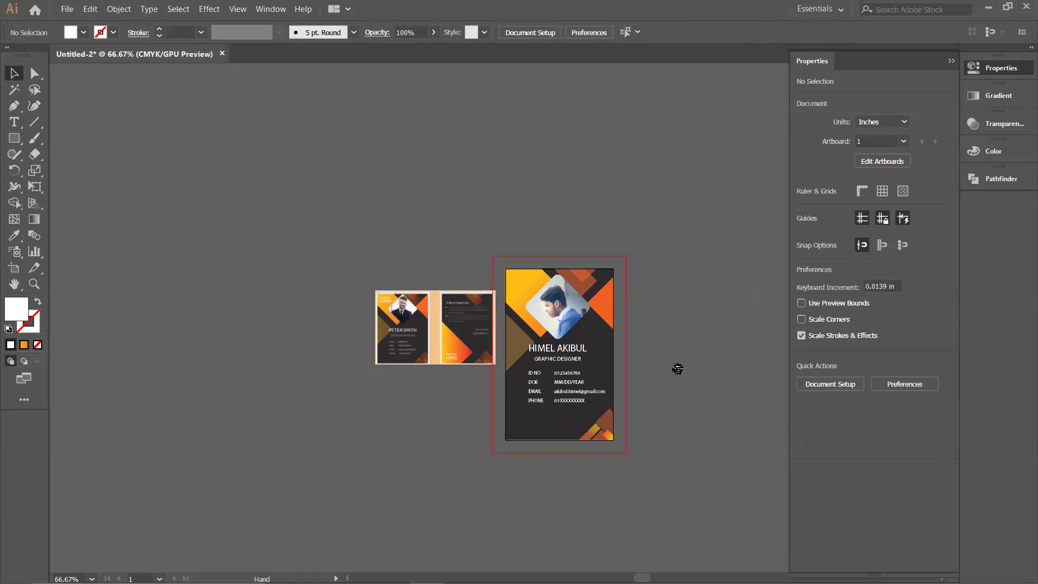
left_click_drag(676, 364, 626, 385)
scroll(542, 398, "up", 3)
left_click_drag(252, 423, 463, 481)
left_click_drag(331, 484, 279, 466)
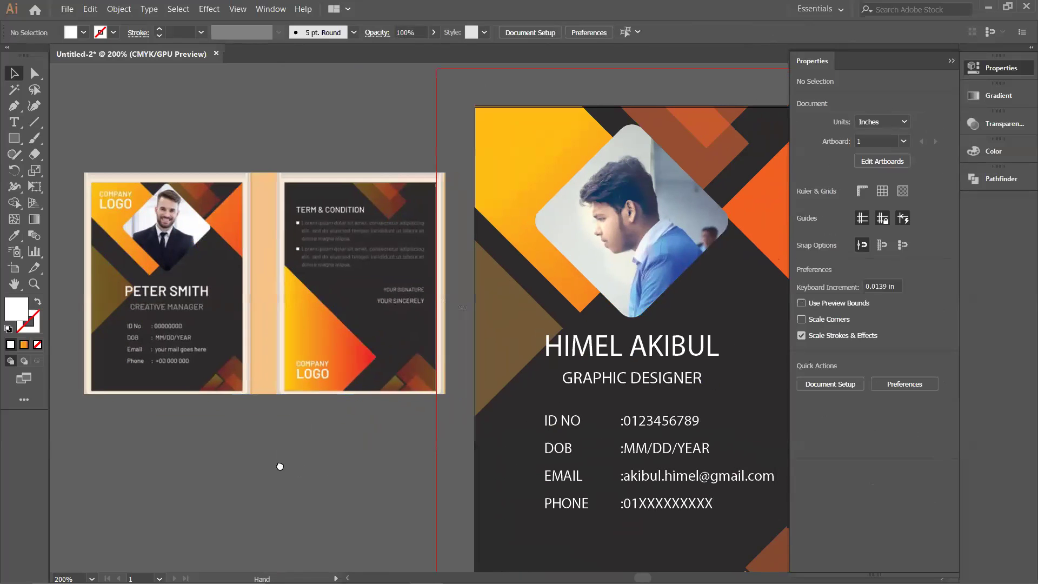
Step: Lower the GRAPHIC DESIGNER subtitle's opacity to 69%
left_click(611, 384)
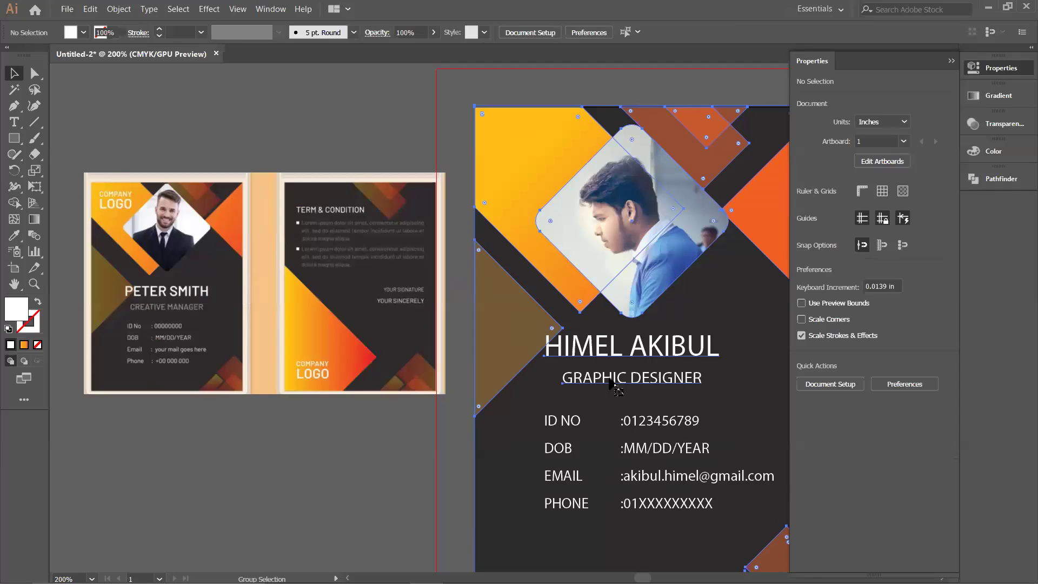
left_click(466, 436)
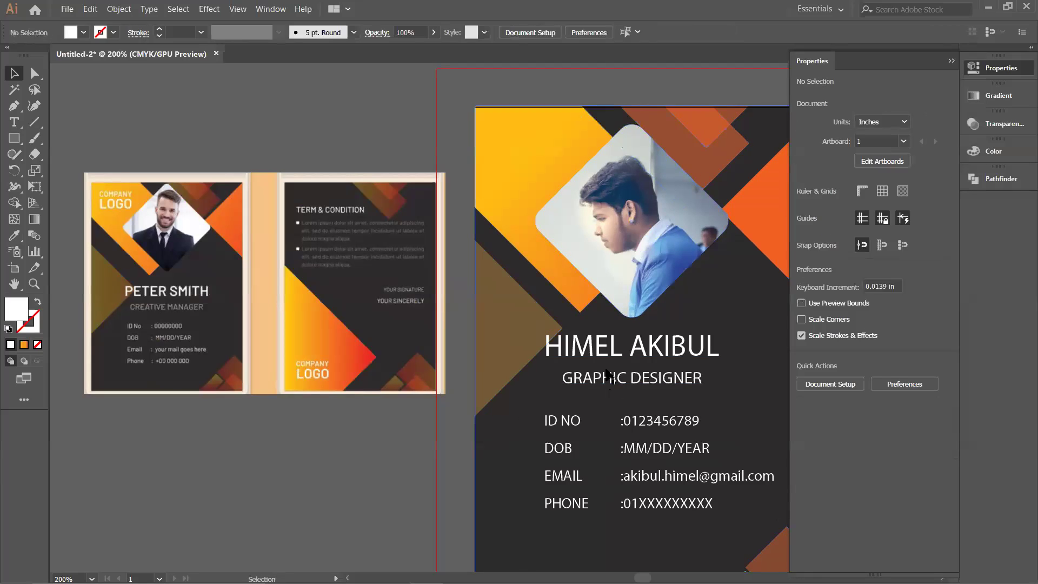
left_click(610, 384)
left_click_drag(359, 34, 337, 56)
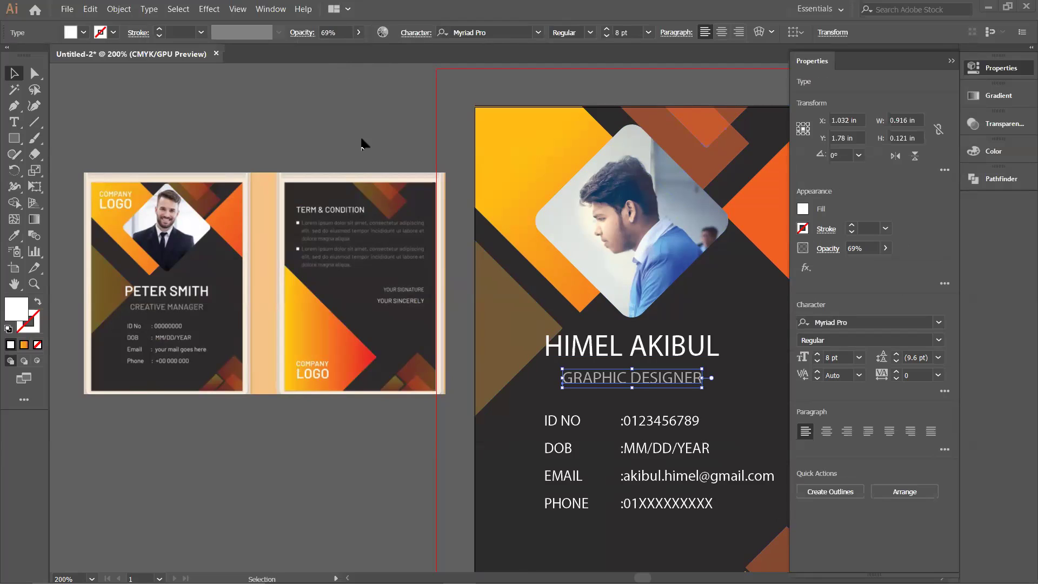
left_click(381, 137)
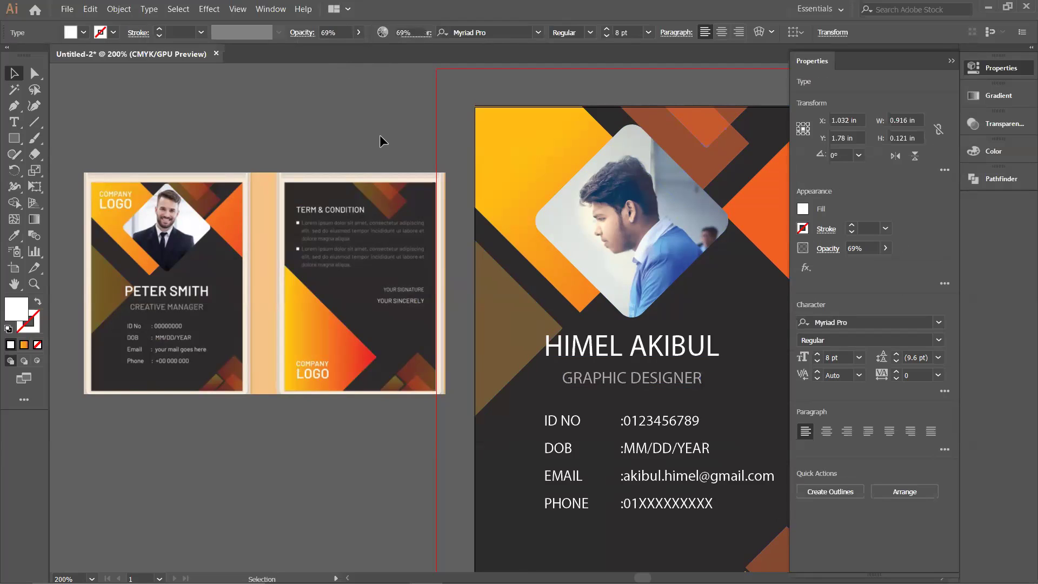
scroll(416, 162, "down", 1)
scroll(355, 158, "right", 2)
scroll(355, 158, "up", 1)
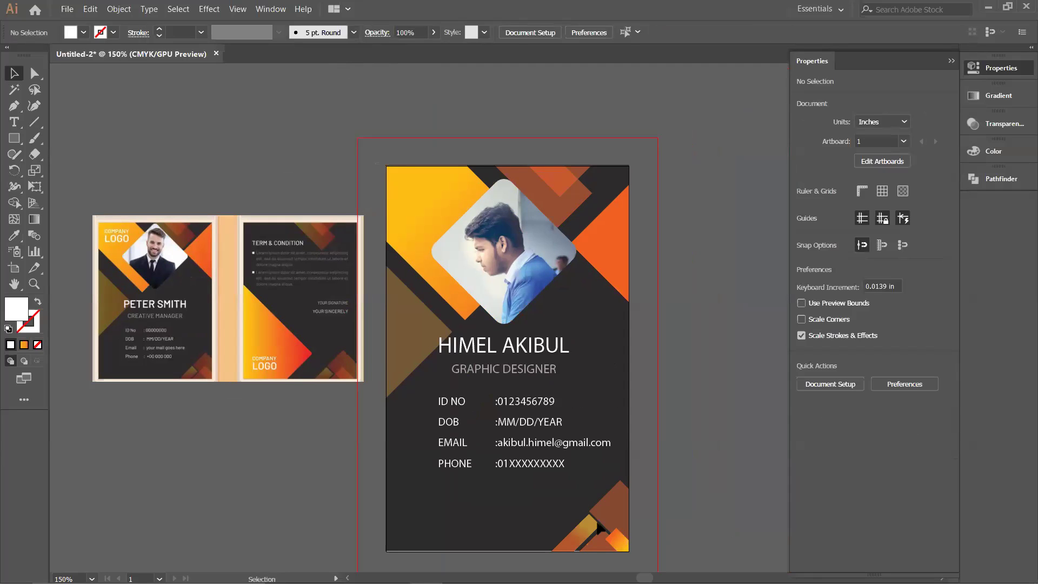
Step: Zoom out and confirm the Document Setup settings unchanged
left_click(636, 560)
left_click(692, 506)
key("ctrl+minus")
scroll(539, 139, "down", 1)
scroll(539, 139, "right", 2)
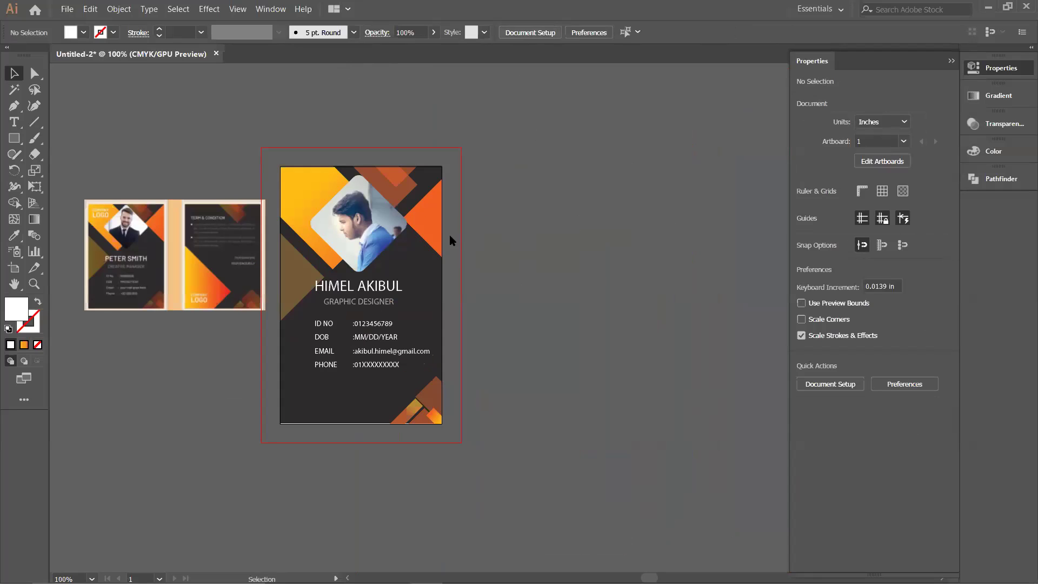
left_click(530, 32)
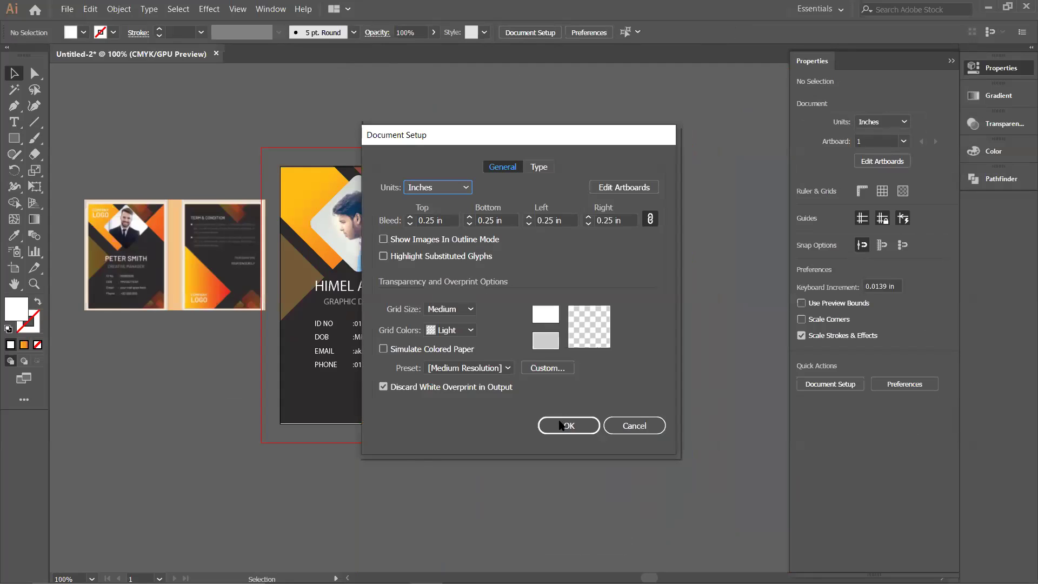
key("Return")
Step: Add Artboard 2 to the right of Artboard 1 in artboard editing mode
left_click(623, 187)
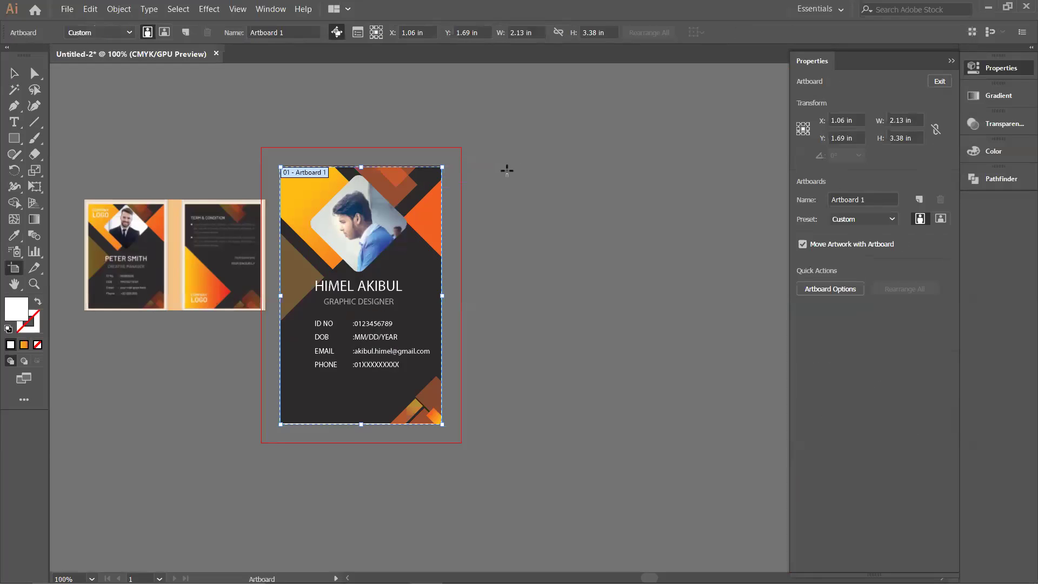
left_click(510, 163)
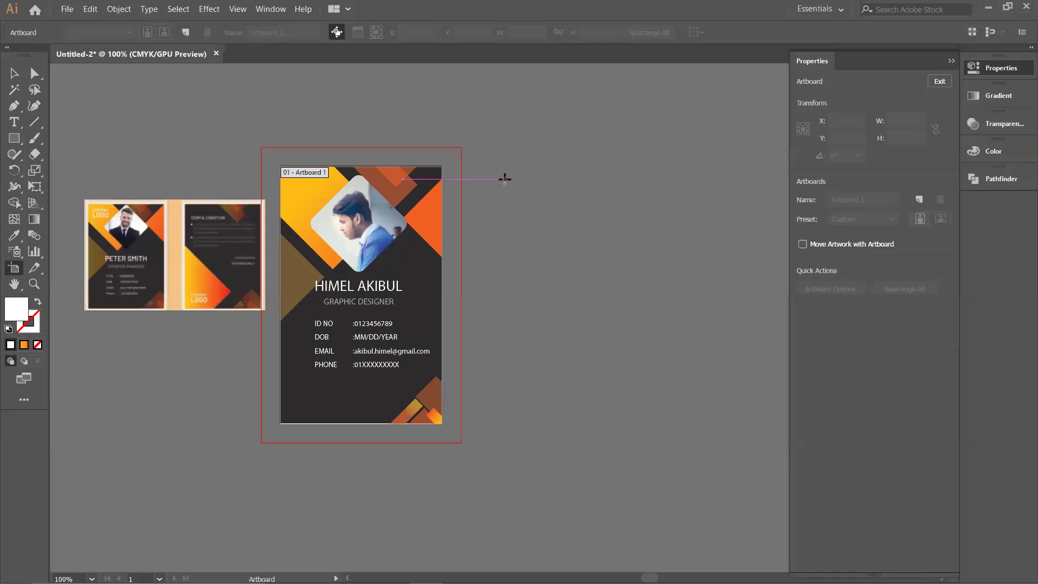
left_click(185, 32)
left_click(623, 283)
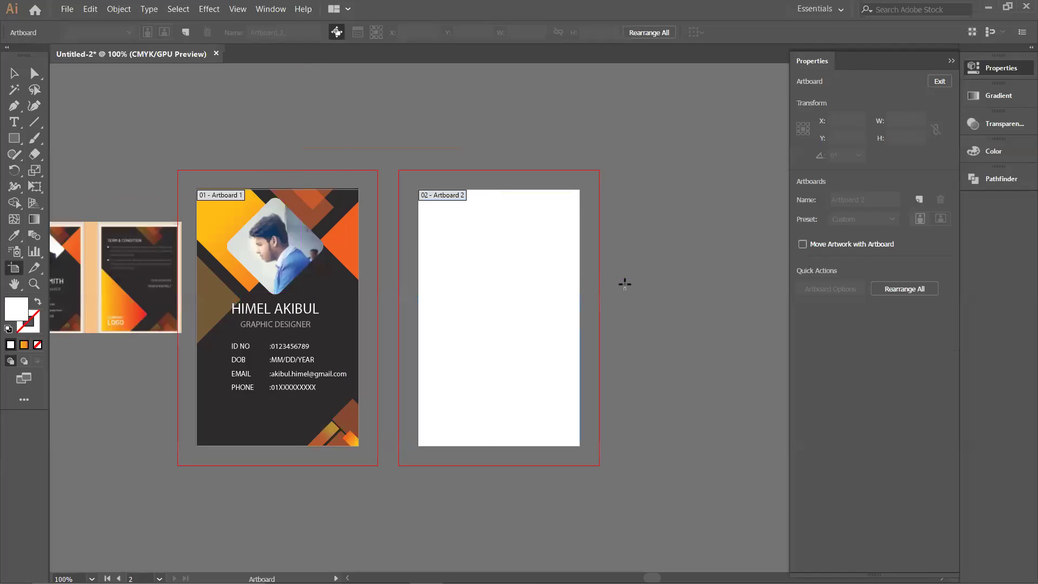
left_click_drag(382, 342, 498, 341)
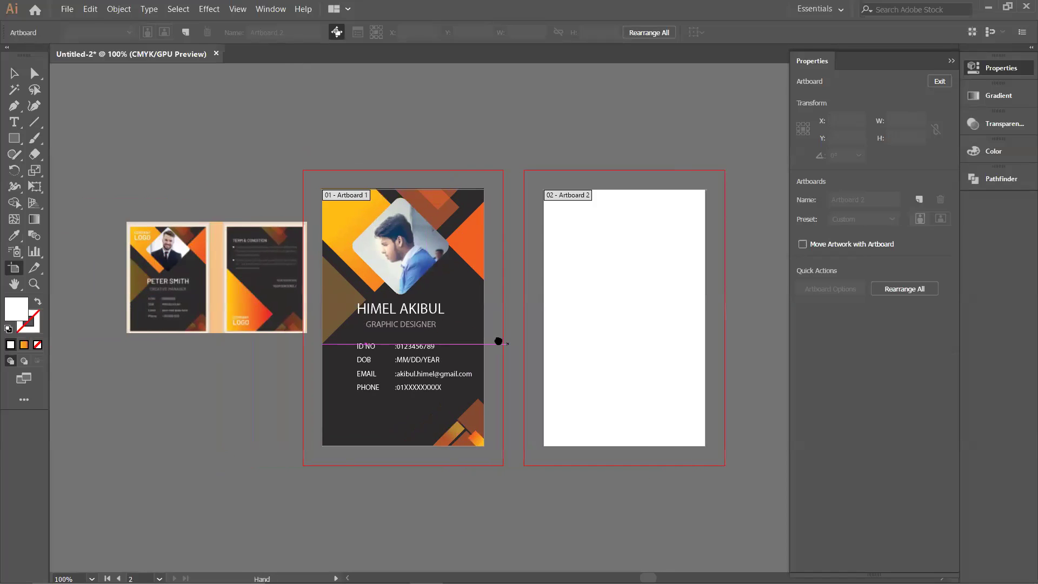
Step: Move the reference mockup over the front card and frame both artboards
left_click_drag(248, 296, 459, 271)
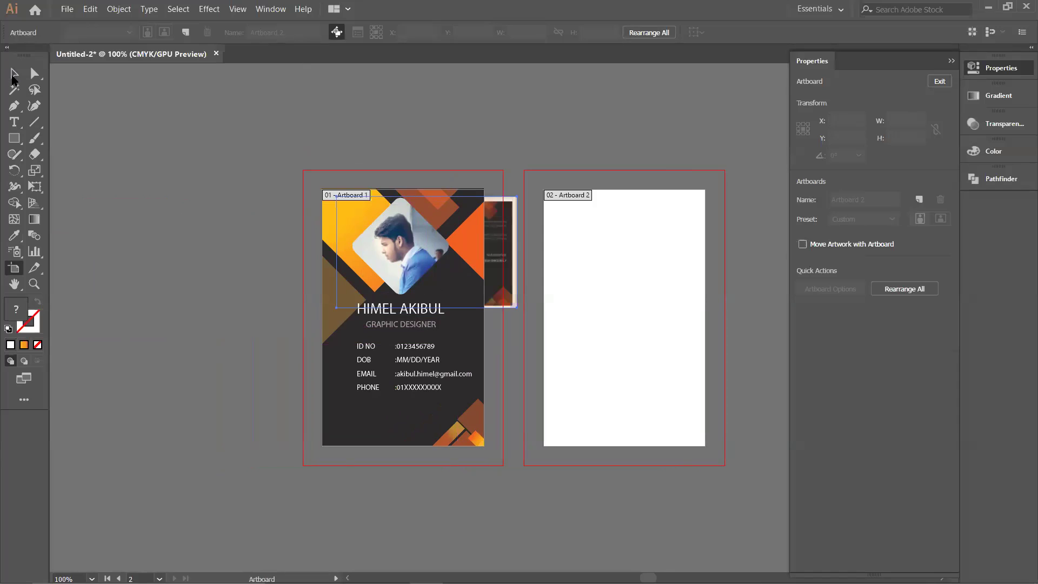
left_click(14, 138)
scroll(548, 234, "up", 1)
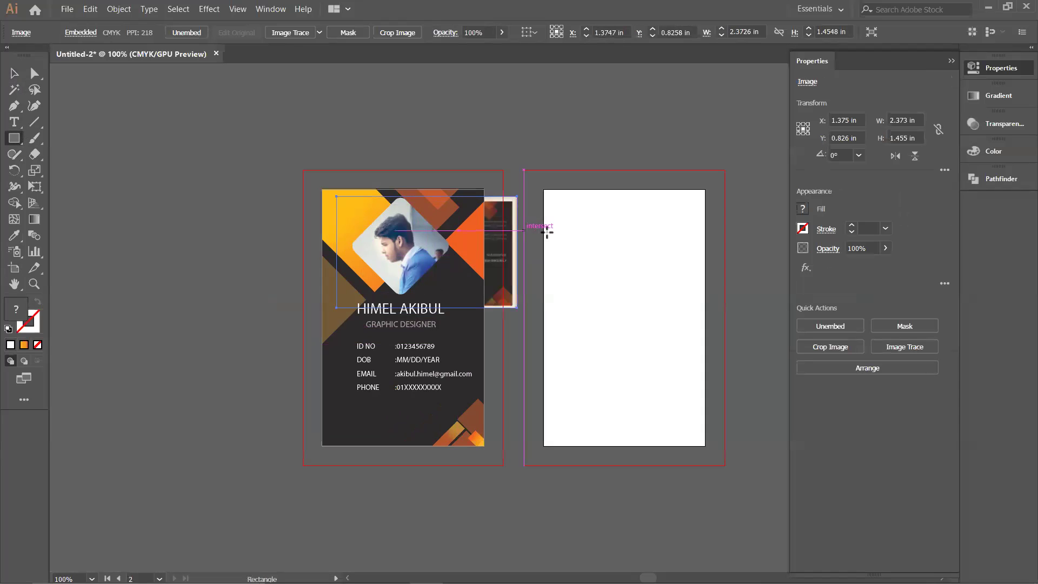
left_click_drag(621, 273, 487, 230)
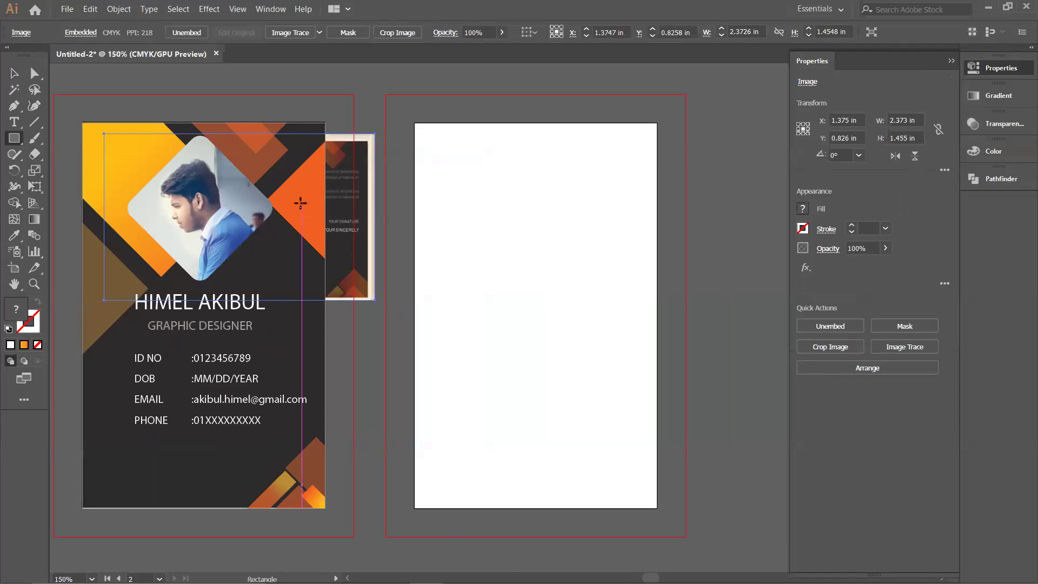
left_click(11, 74)
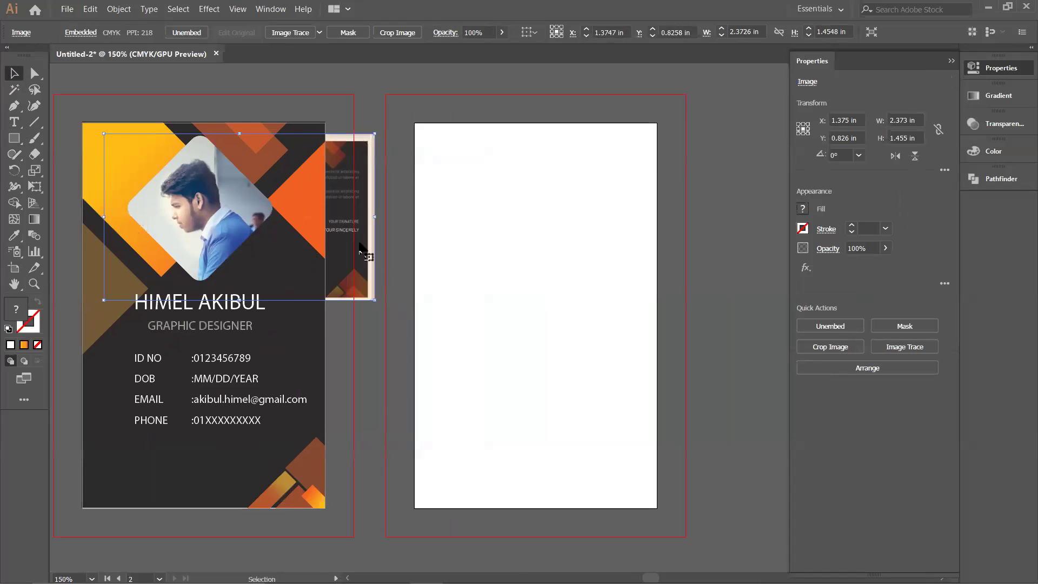
right_click(360, 250)
Step: Bring the reference image to the front and reposition it over the card's top
mouse_move(463, 341)
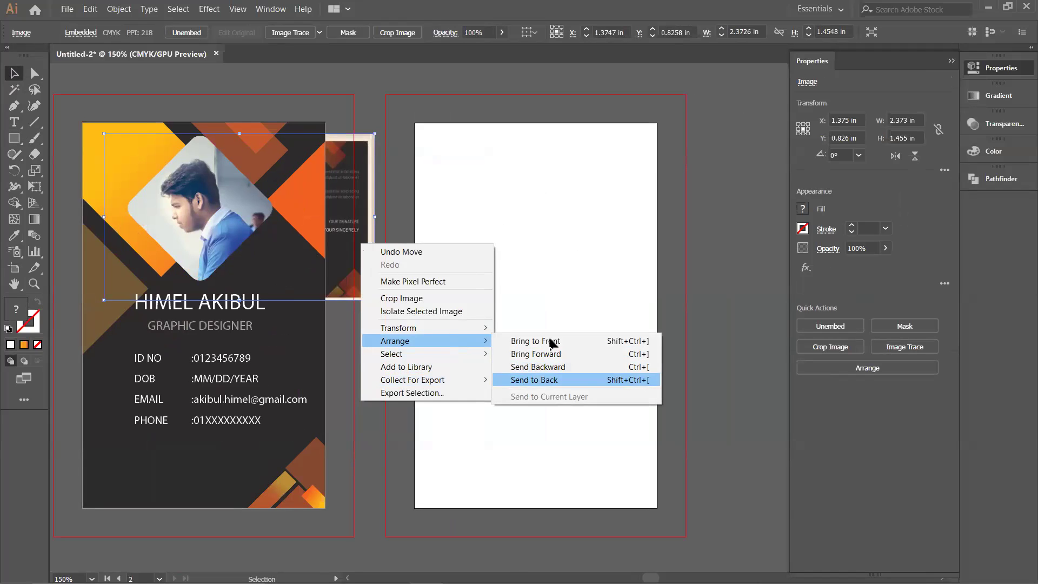
left_click(552, 343)
left_click_drag(346, 256, 363, 258)
Step: Cover Artboard 2 with a rectangle filled with the front card's dark colour
key("m")
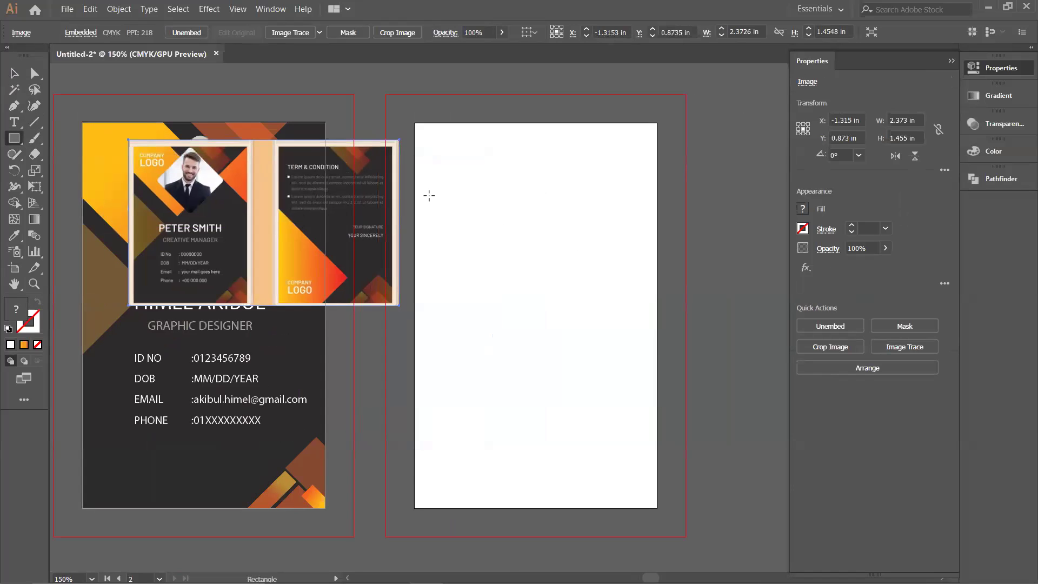
left_click_drag(414, 123, 565, 347)
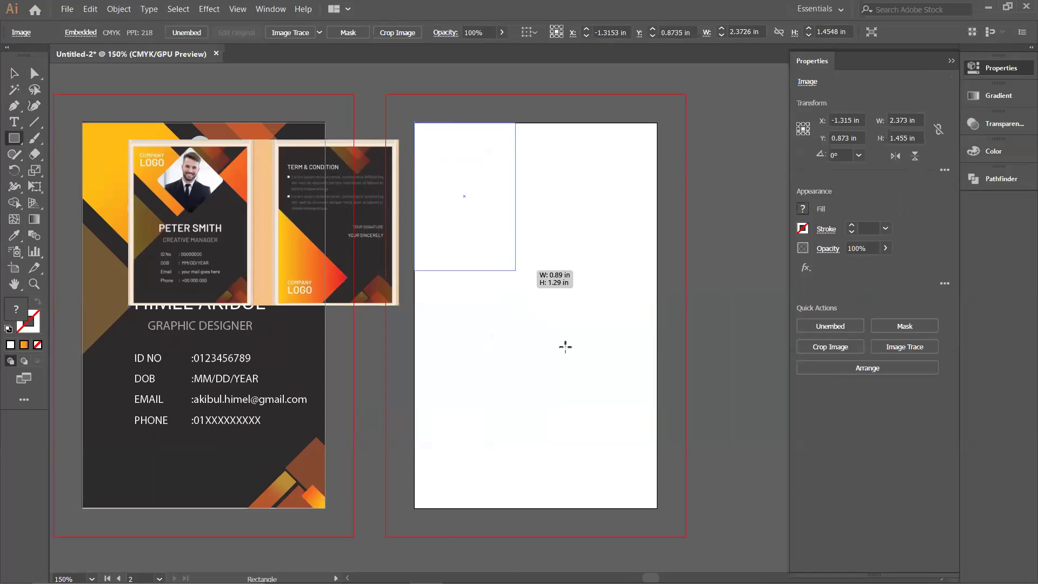
left_click_drag(657, 504, 657, 508)
left_click(15, 237)
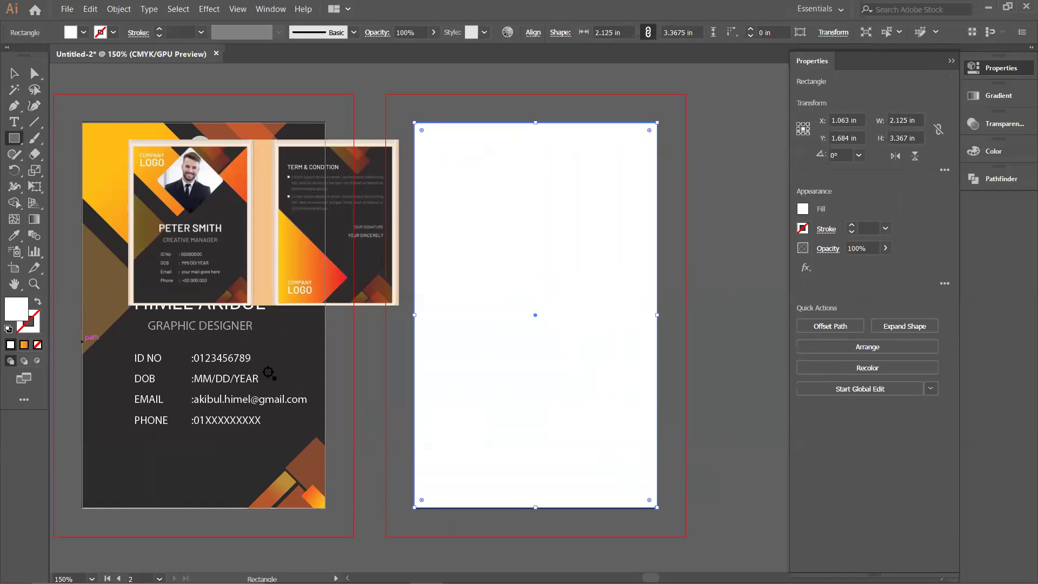
left_click(290, 361)
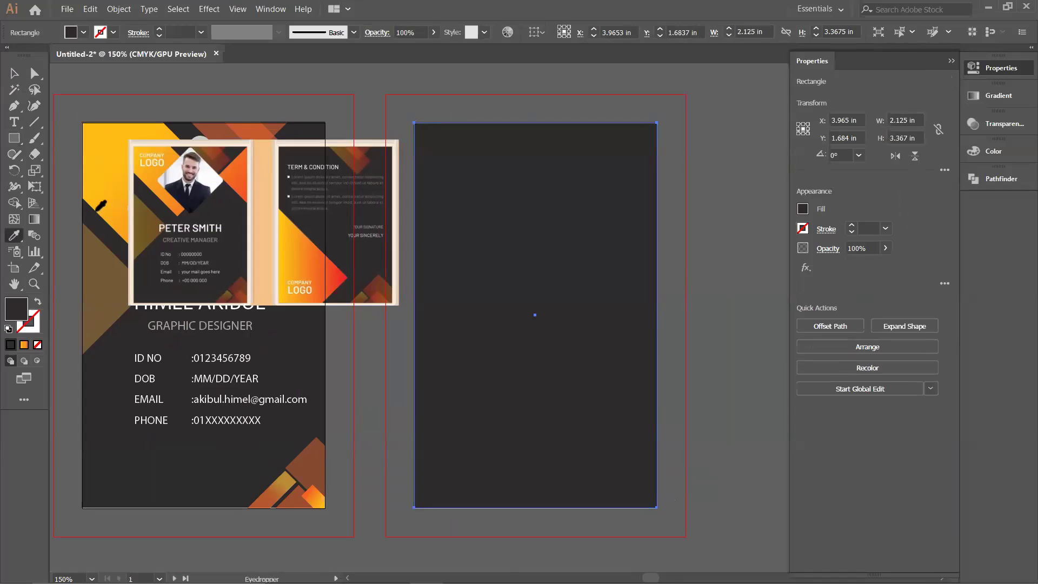
left_click(15, 74)
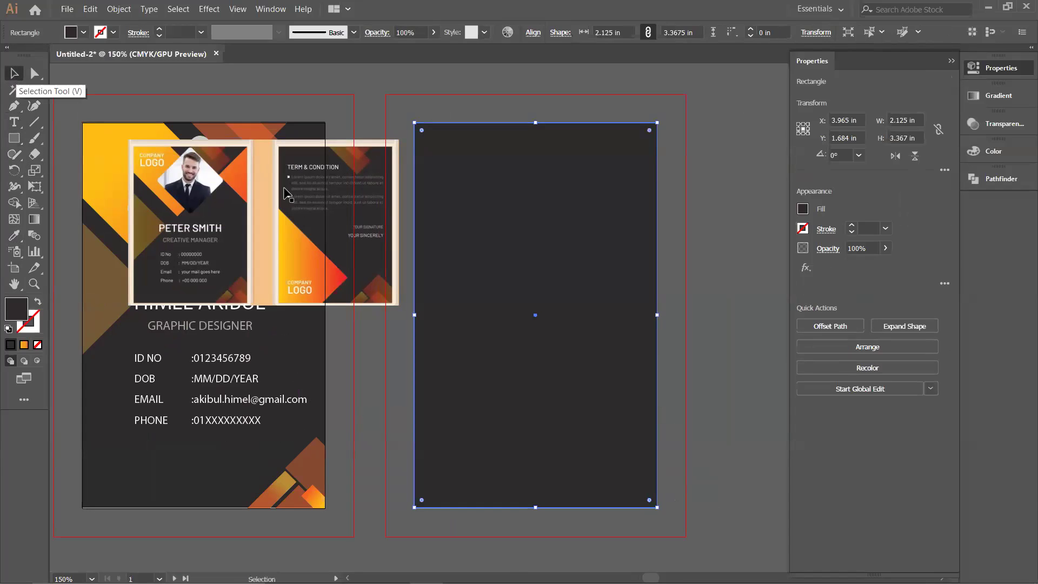
Step: Draw a square over the dark back side and rotate it 45° into a diamond
left_click(14, 139)
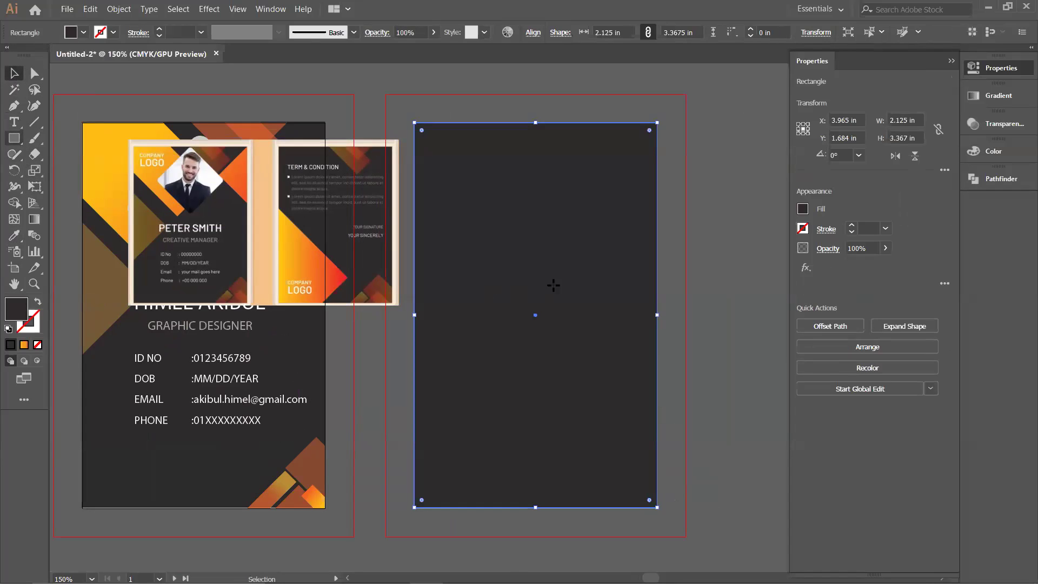
left_click_drag(501, 223, 755, 476)
left_click_drag(500, 479, 352, 494)
Step: Send the diamond backward, move the reference mockup up-left, and reselect the diamond
key("ctrl+shift+bracketleft")
left_click_drag(322, 228, 296, 156)
left_click(345, 364)
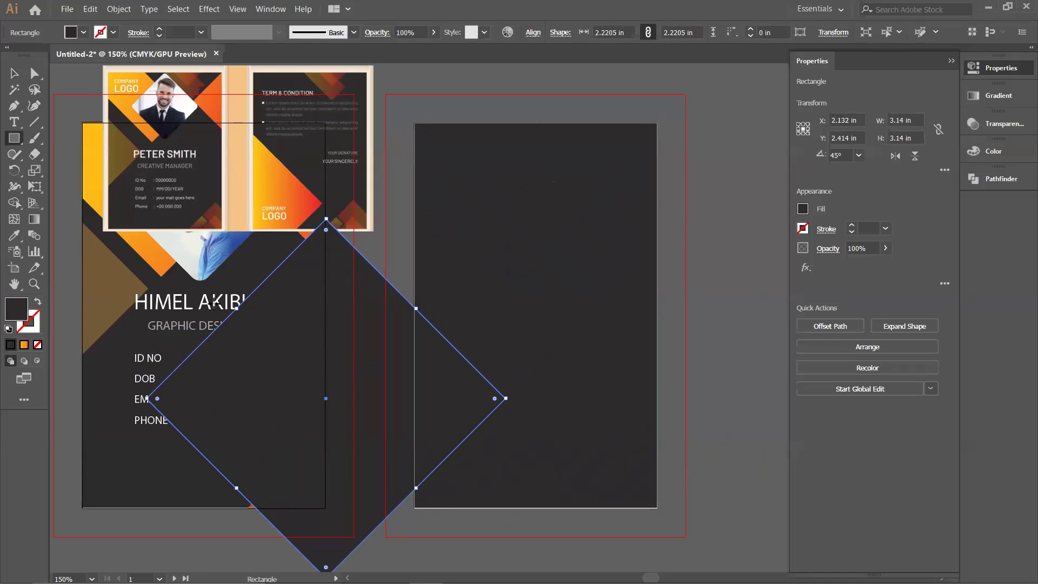
left_click(13, 236)
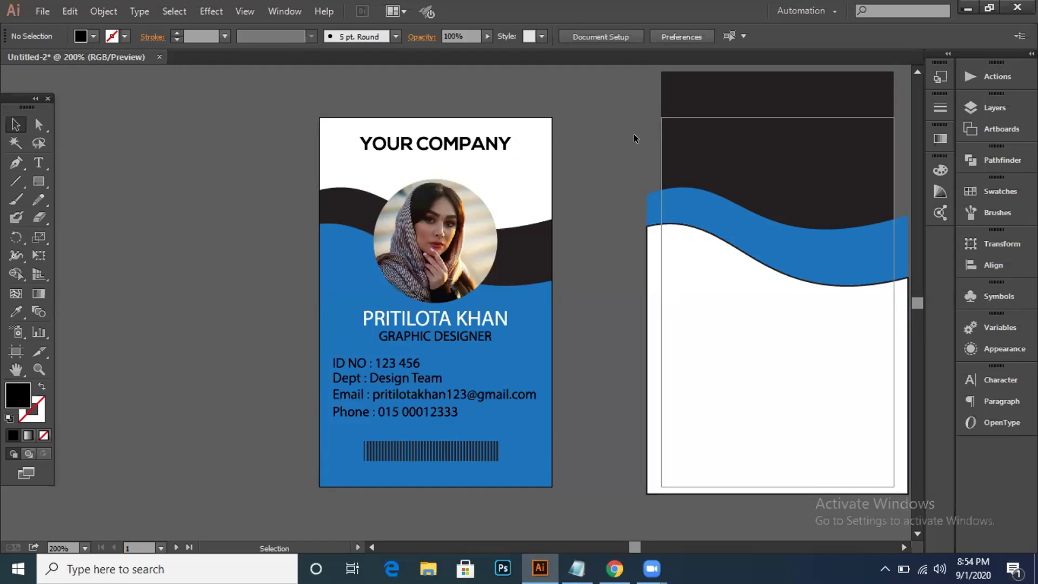
left_click(468, 341)
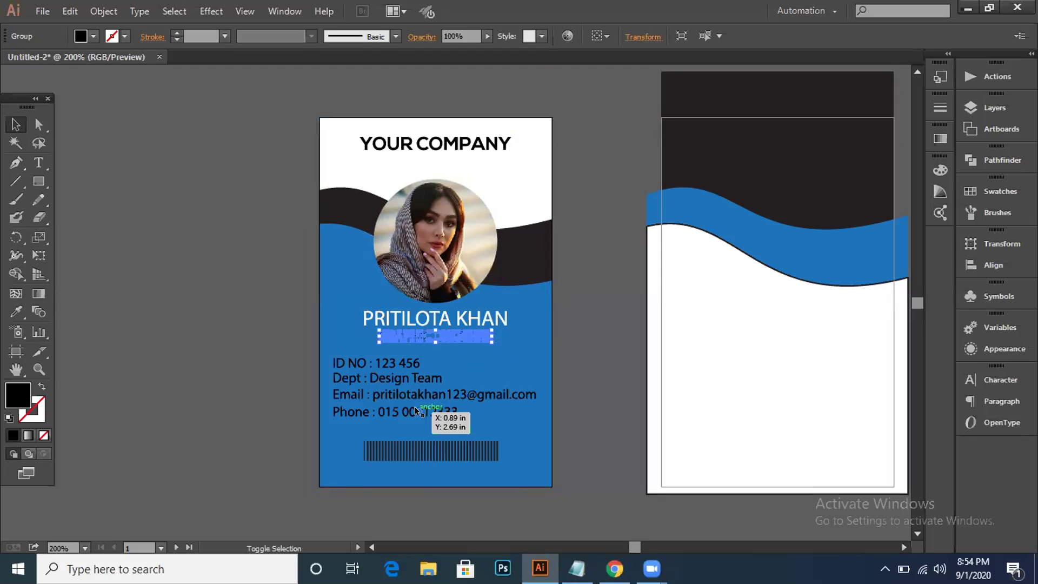
left_click(173, 311)
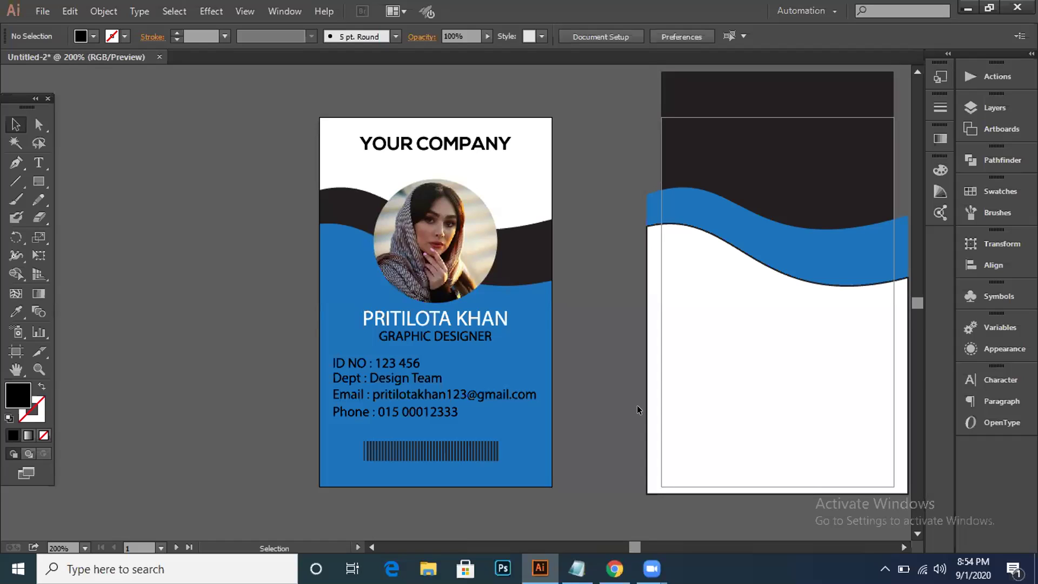
left_click(34, 187)
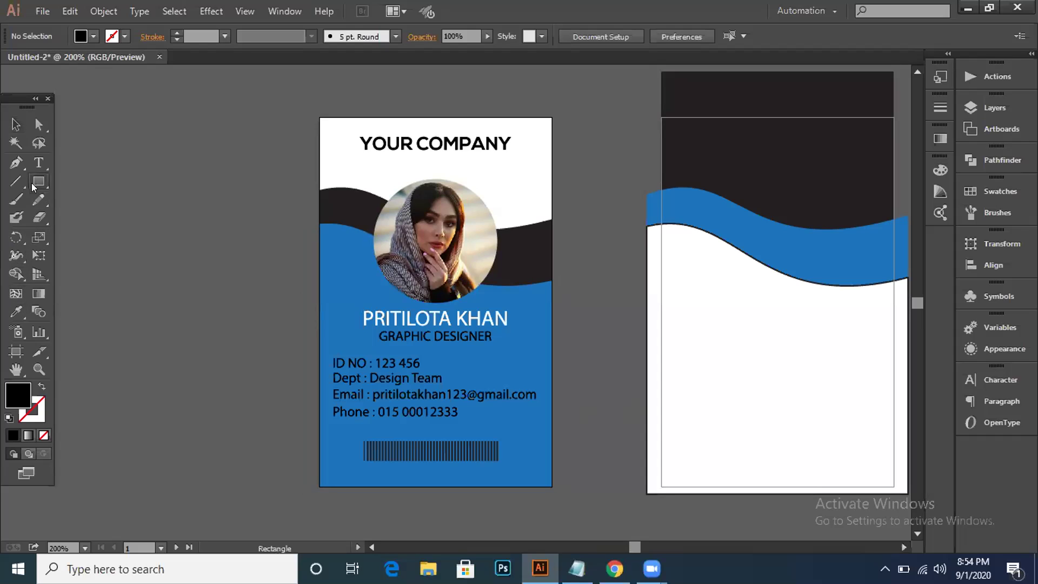
Step: Draw a black circle from the photo's centre, sized to fit the round photo
left_click_drag(34, 187, 68, 217)
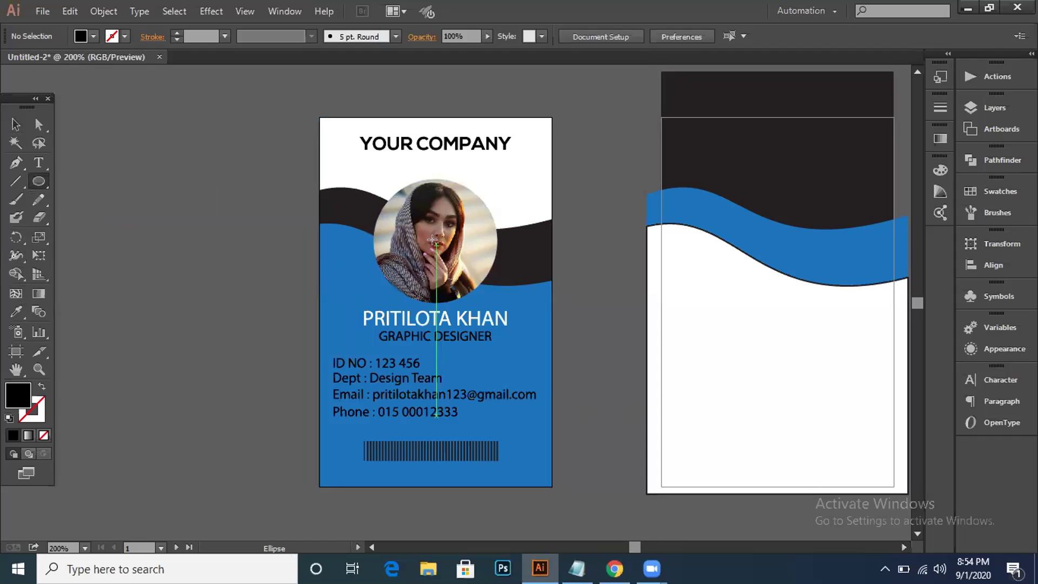
left_click_drag(432, 240, 485, 306)
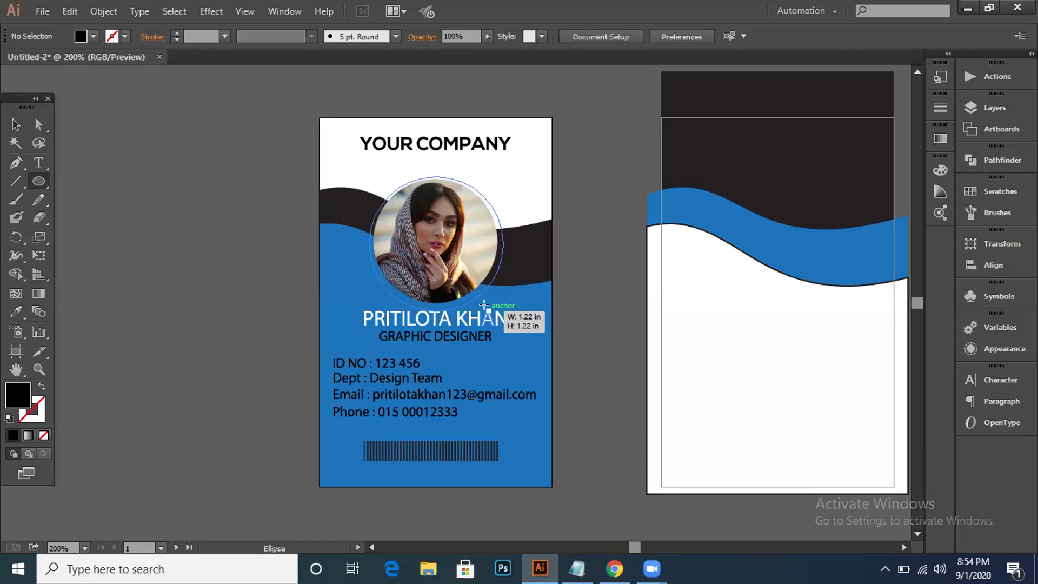
left_click_drag(483, 305, 483, 302)
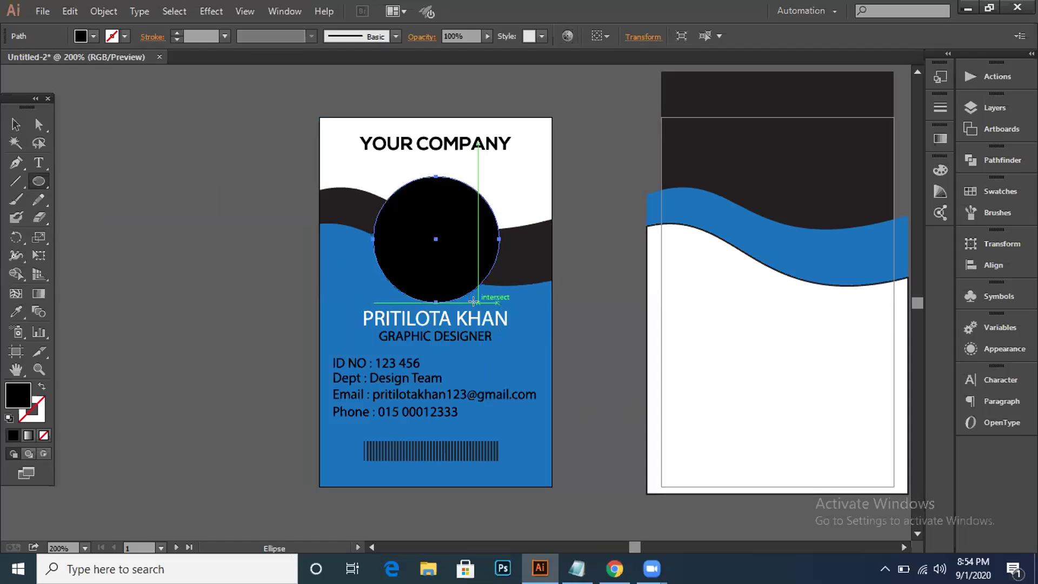
left_click(371, 201, "ctrl+shift")
key("ctrl+z")
key("v")
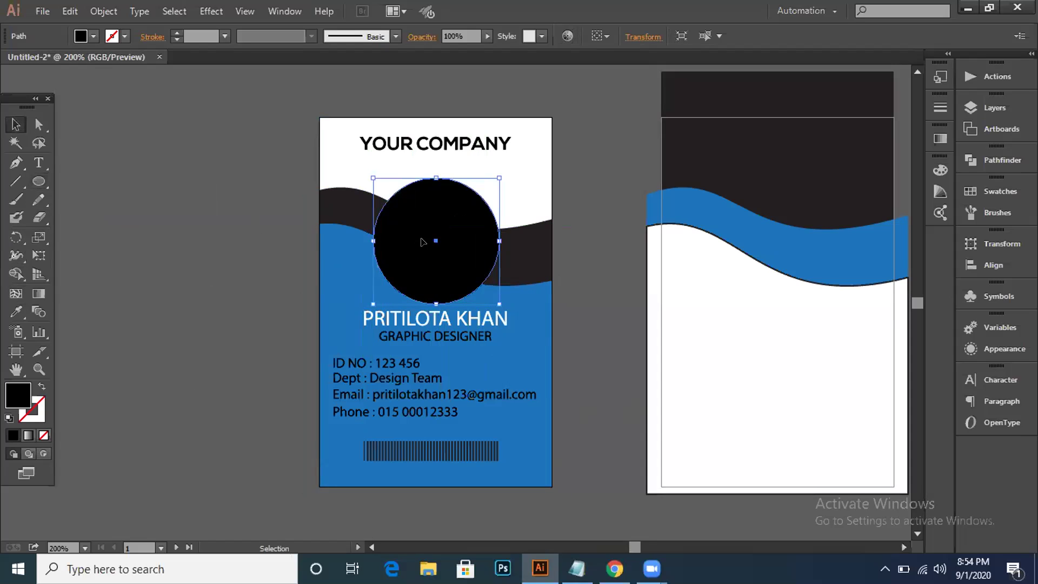
Step: Adjust the circle's stacking order and clip the photo to it with Ctrl+7
right_click(424, 241)
mouse_move(466, 458)
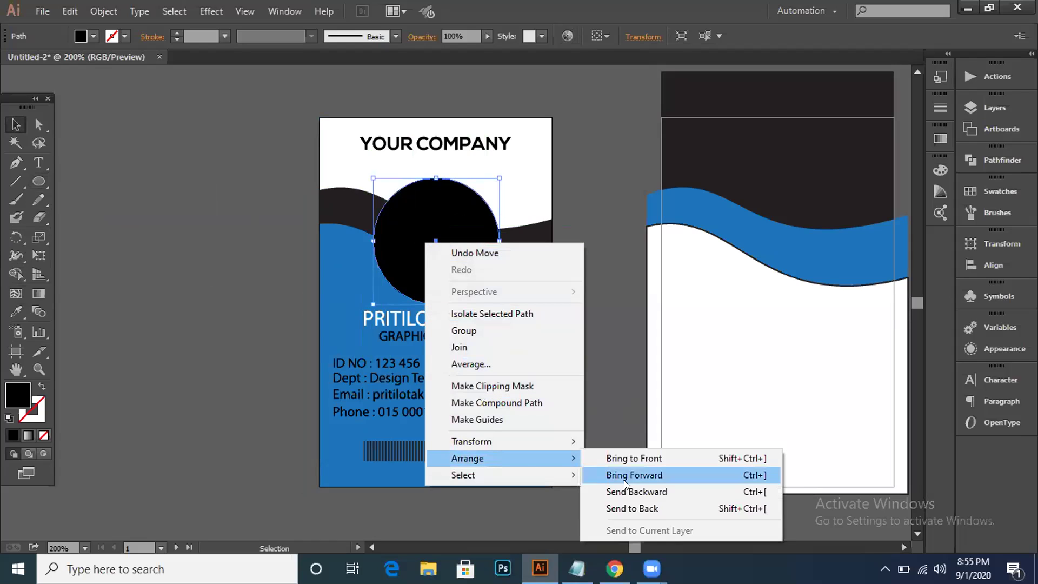
left_click(646, 476)
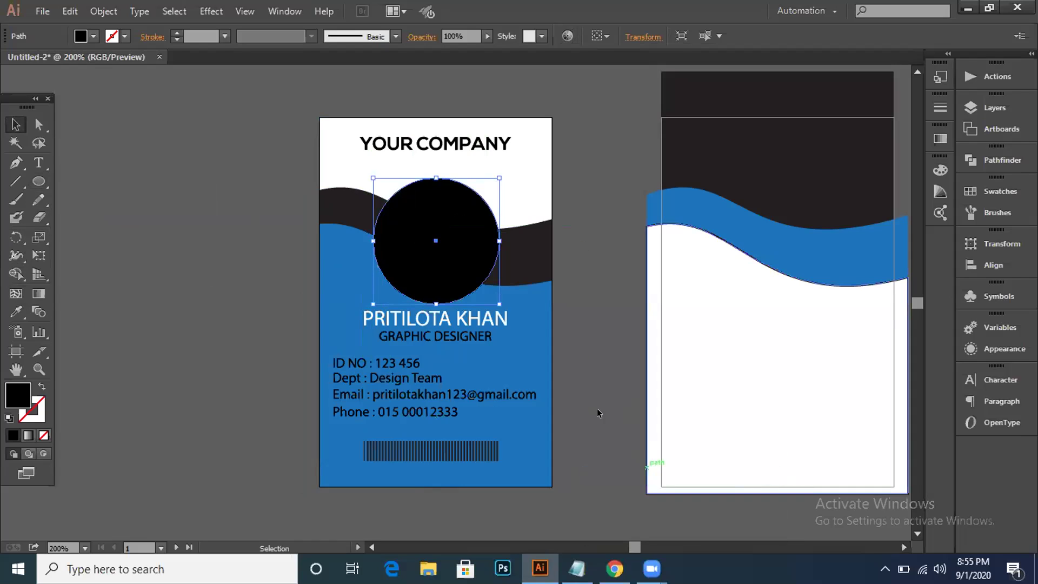
right_click(470, 260)
mouse_move(517, 483)
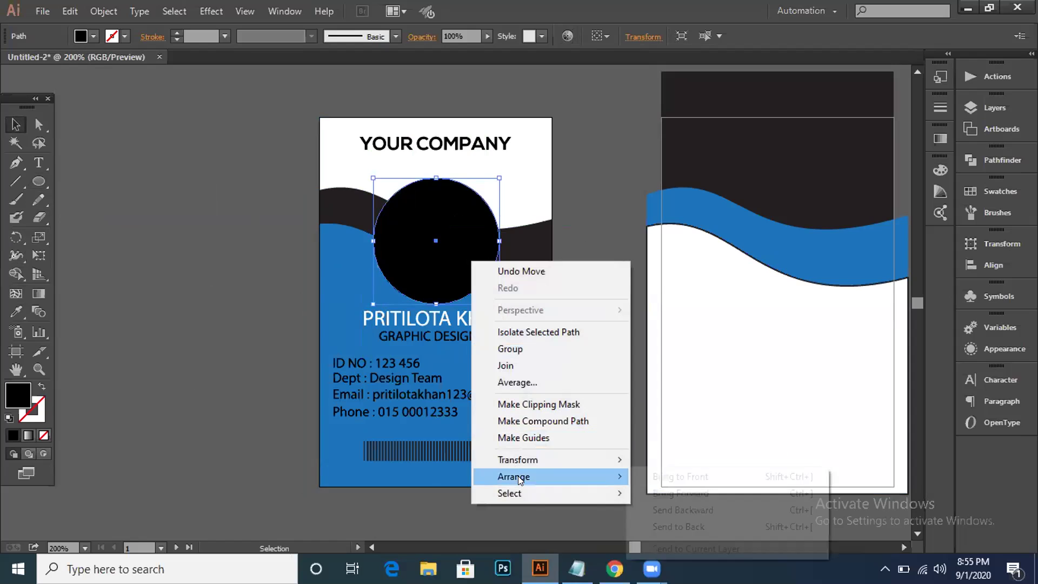
left_click(670, 510)
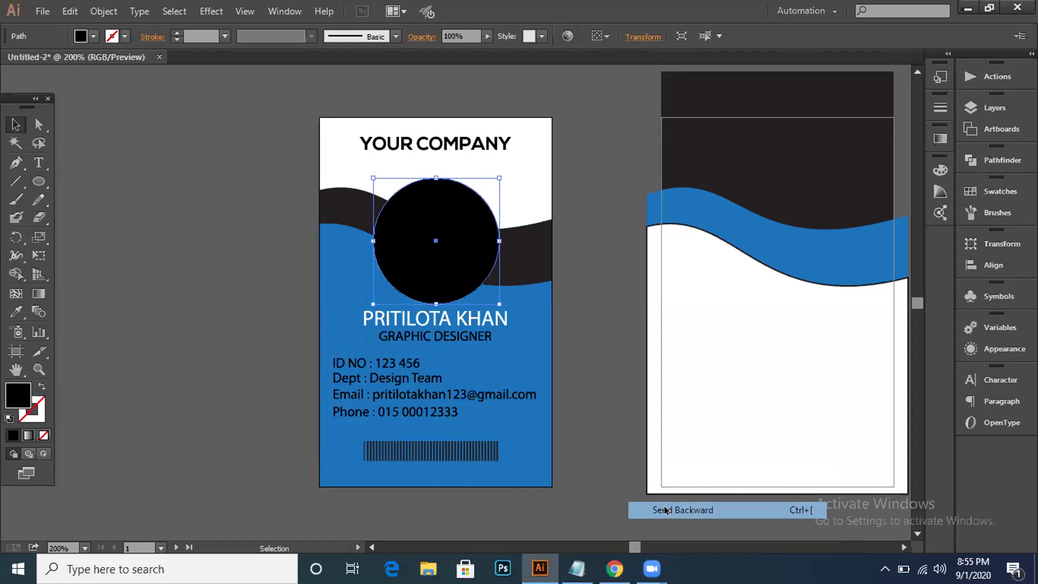
key("ctrl+7")
Step: Bring the clipped round photo to the front and nudge it slightly right
right_click(470, 232)
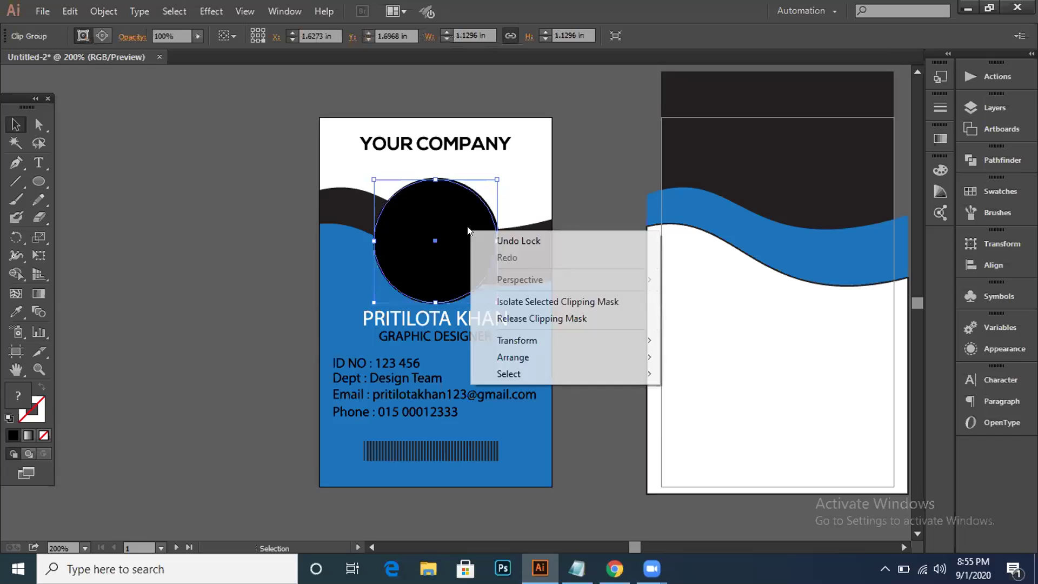
mouse_move(538, 358)
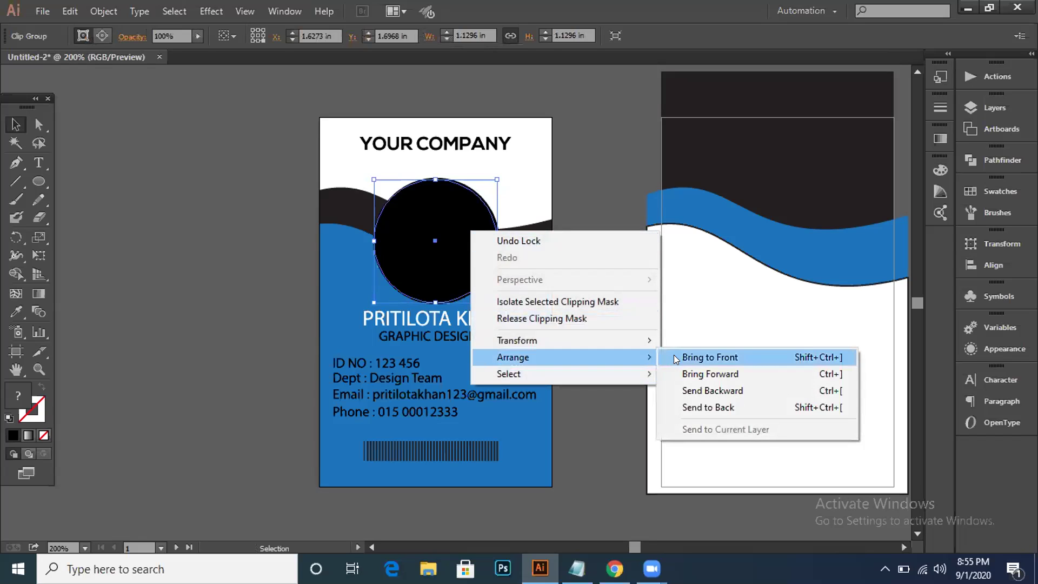
left_click(676, 358)
left_click_drag(249, 159, 468, 242)
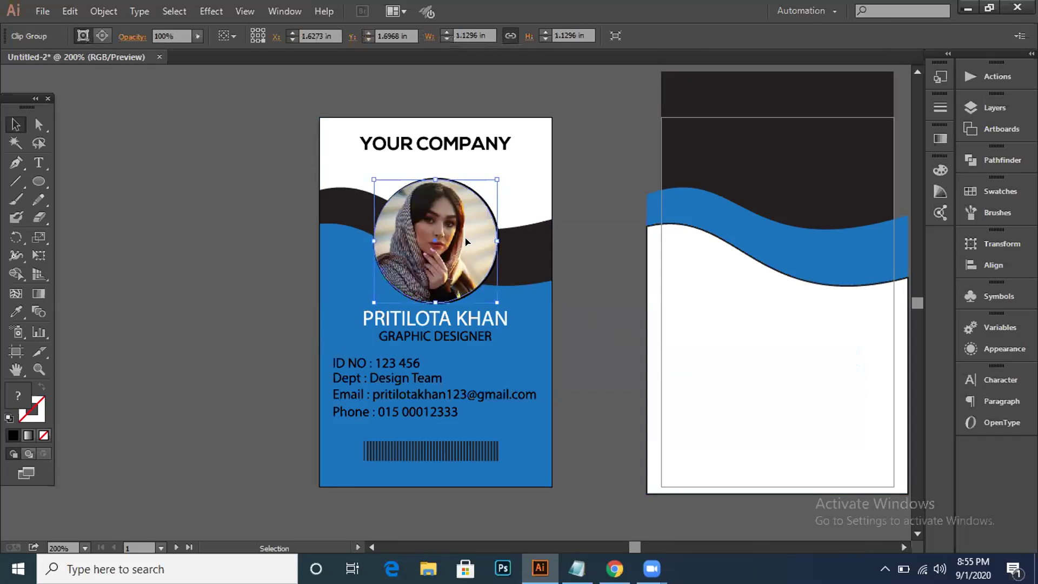
key("Right")
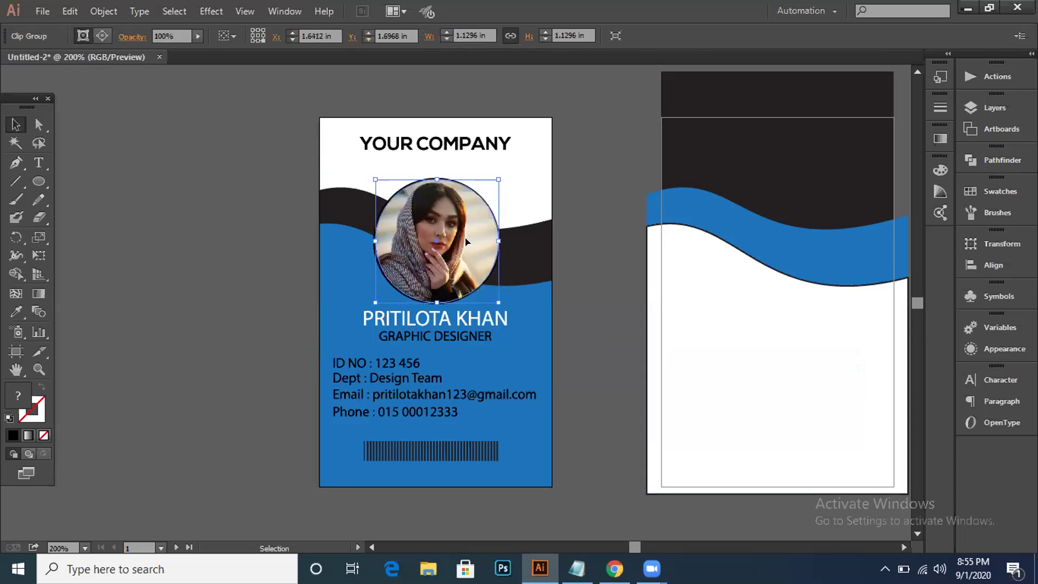
left_click(617, 214)
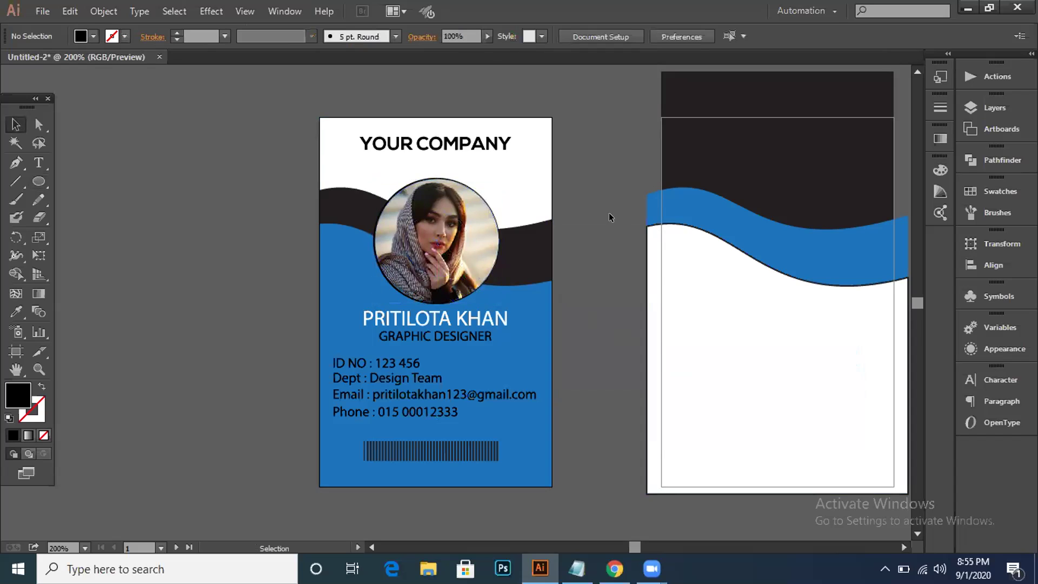
Step: Select the masked image and circle outline inside the round photo group in turn
key("ctrl")
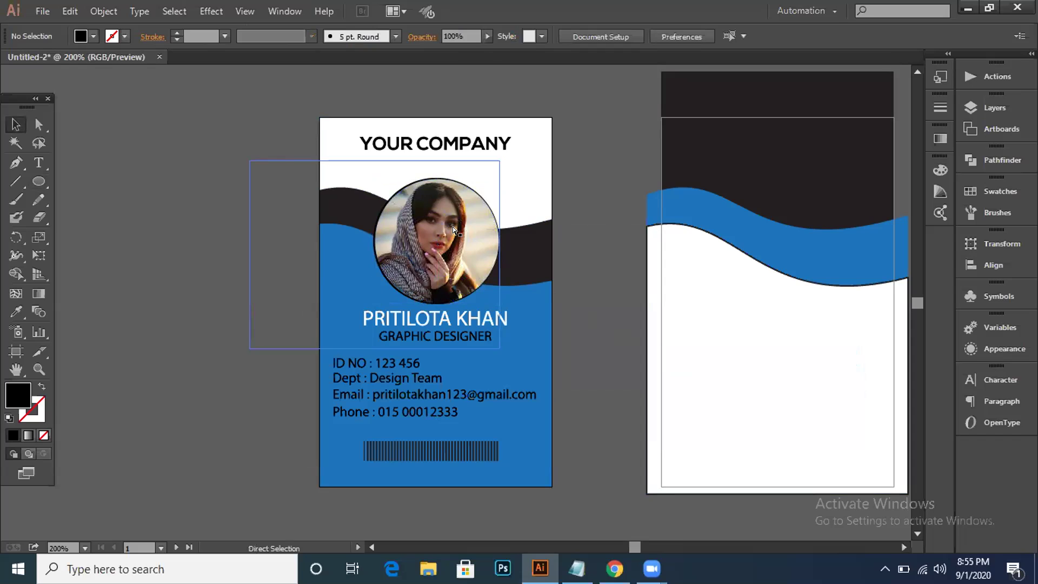
left_click(454, 231)
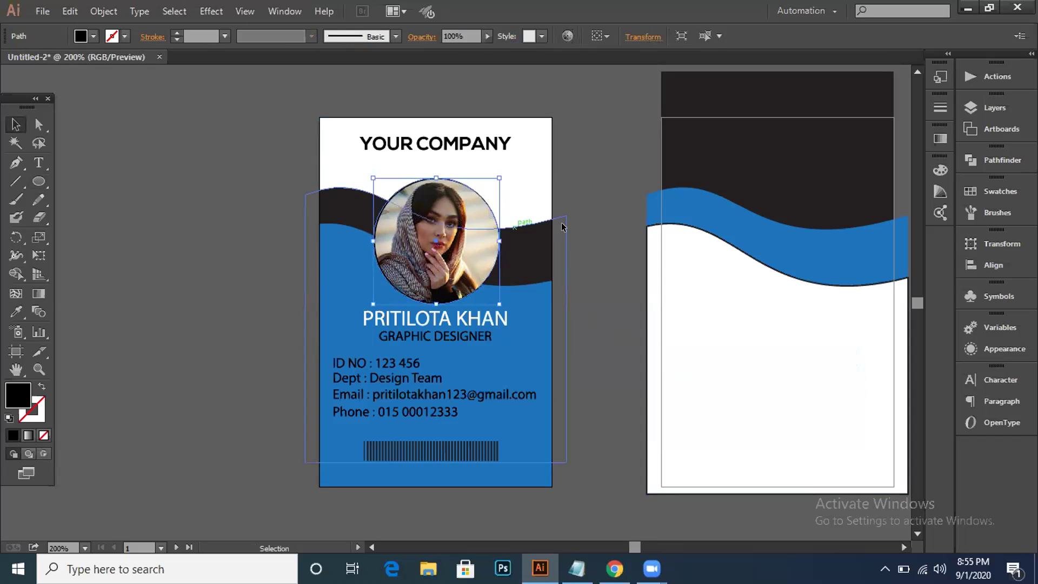
left_click(621, 216)
left_click(417, 216)
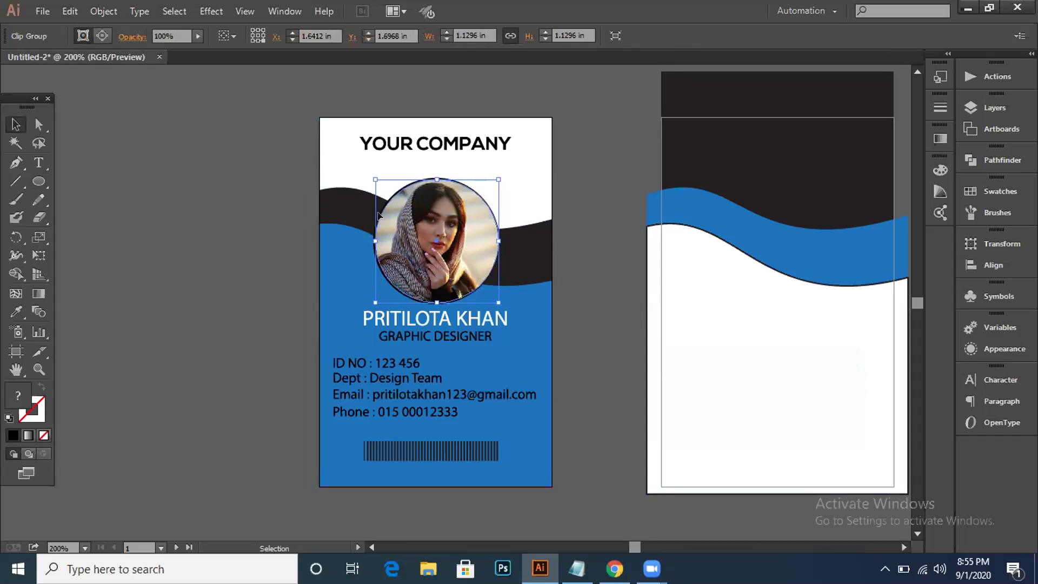
left_click(394, 190, "ctrl")
left_click(400, 190, "ctrl")
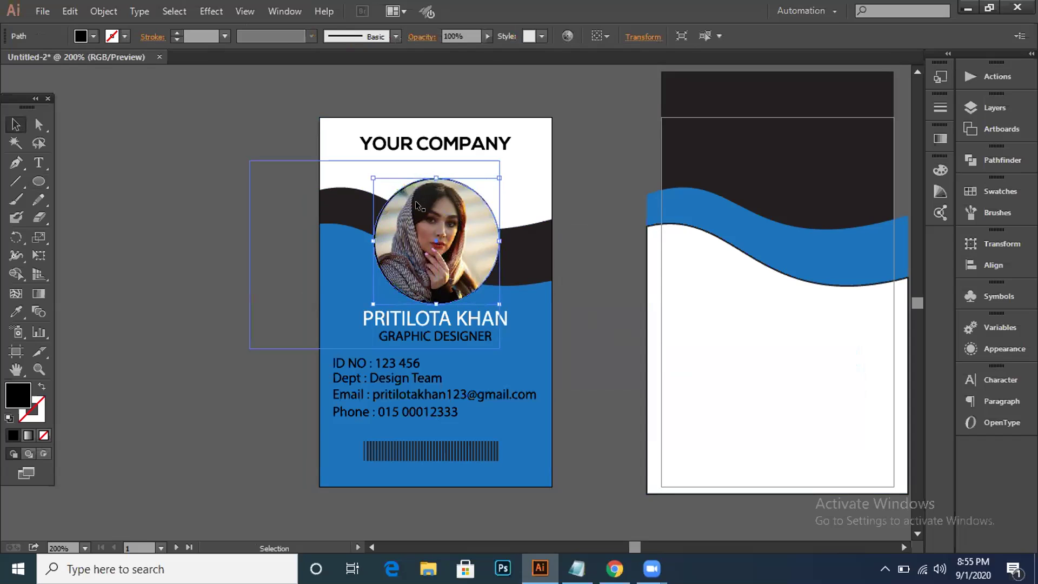
left_click(417, 205)
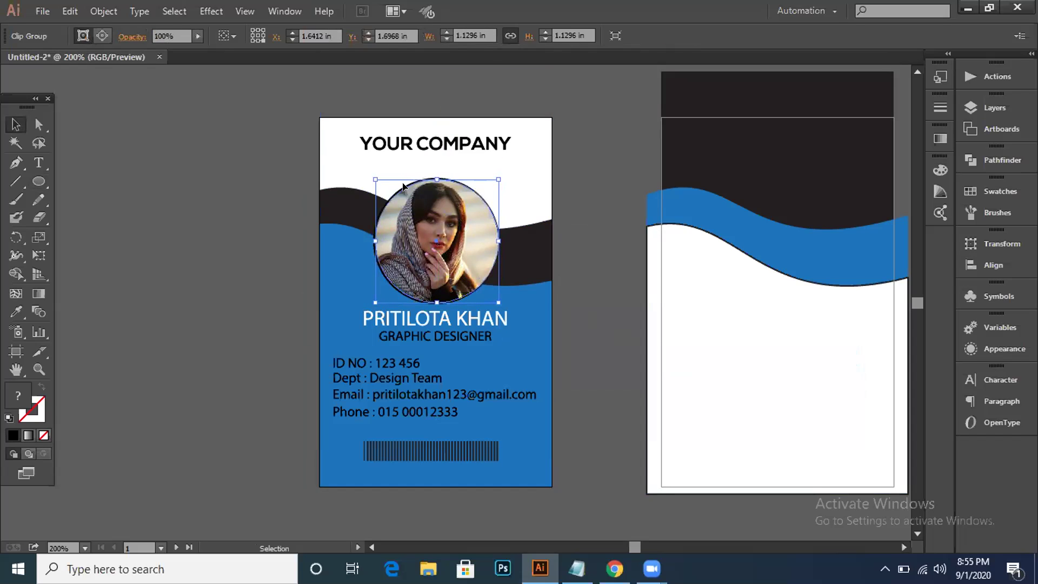
left_click(403, 185, "ctrl")
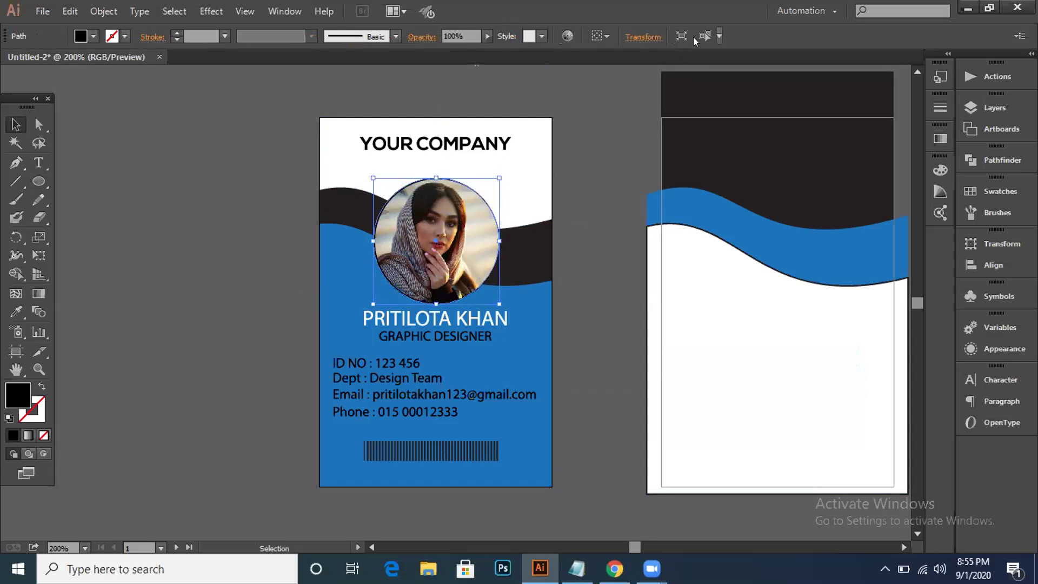
left_click(580, 130)
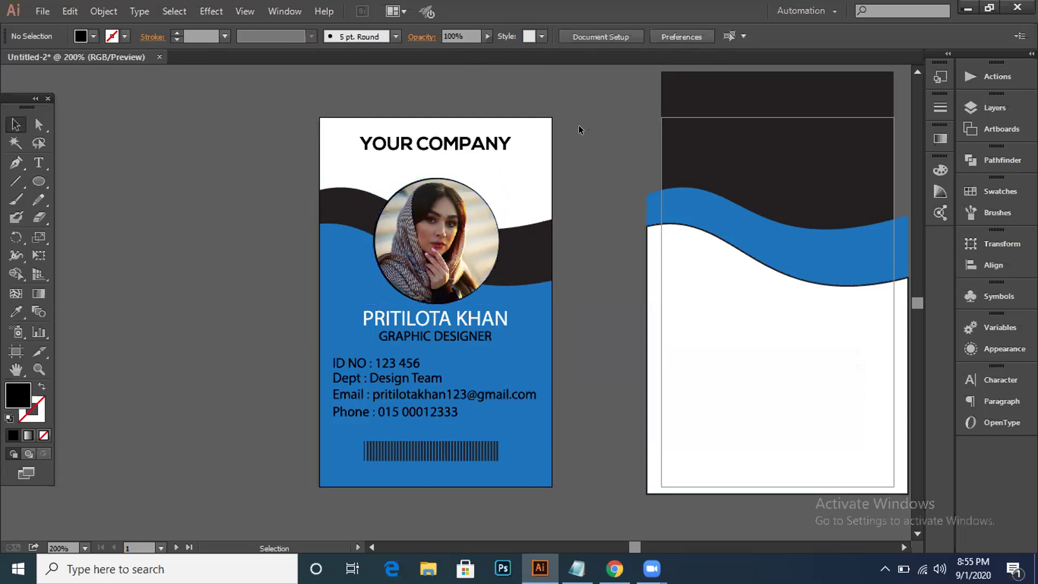
left_click(477, 180)
key("ctrl+shift+a")
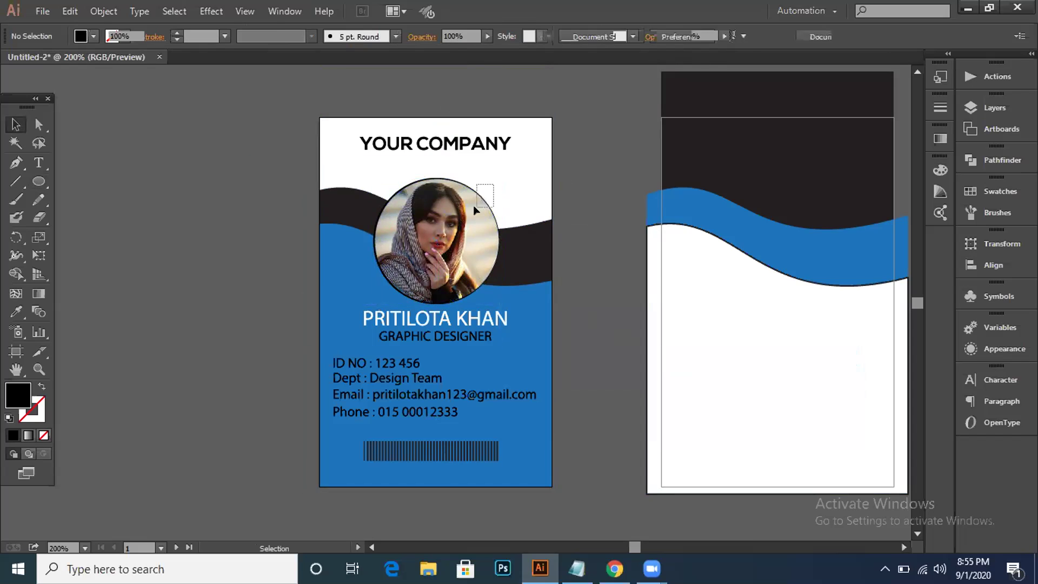
Step: Centre the round photo horizontally on the card, then switch to another open project
left_click(474, 206, "ctrl")
left_click(260, 36)
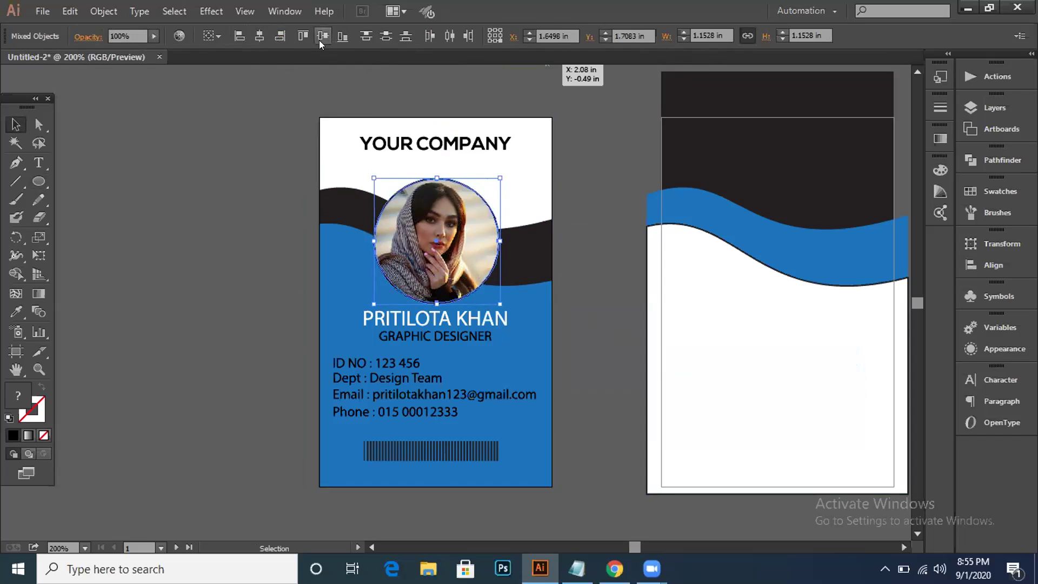
left_click(251, 152)
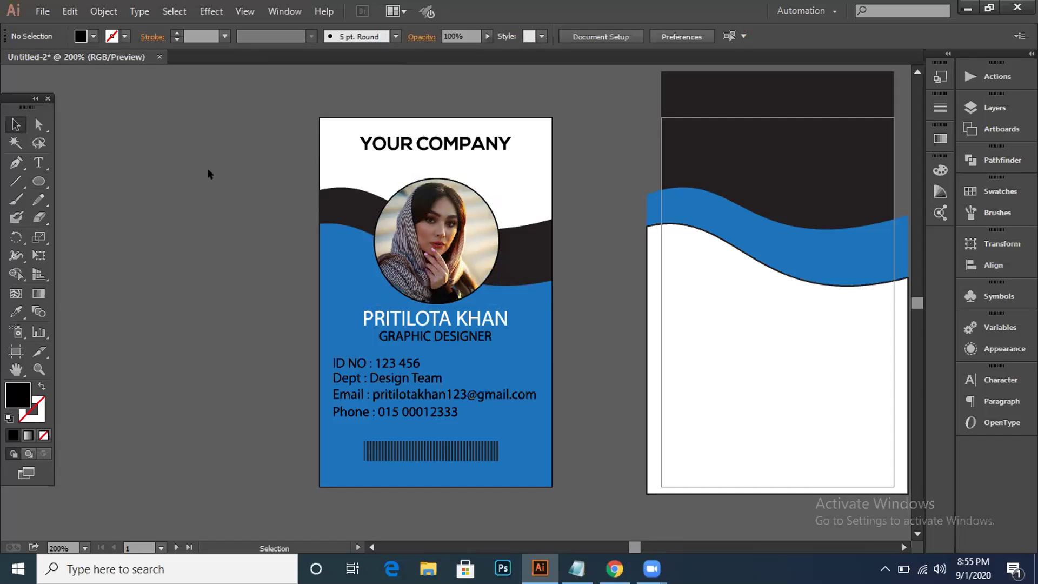
left_click(588, 560)
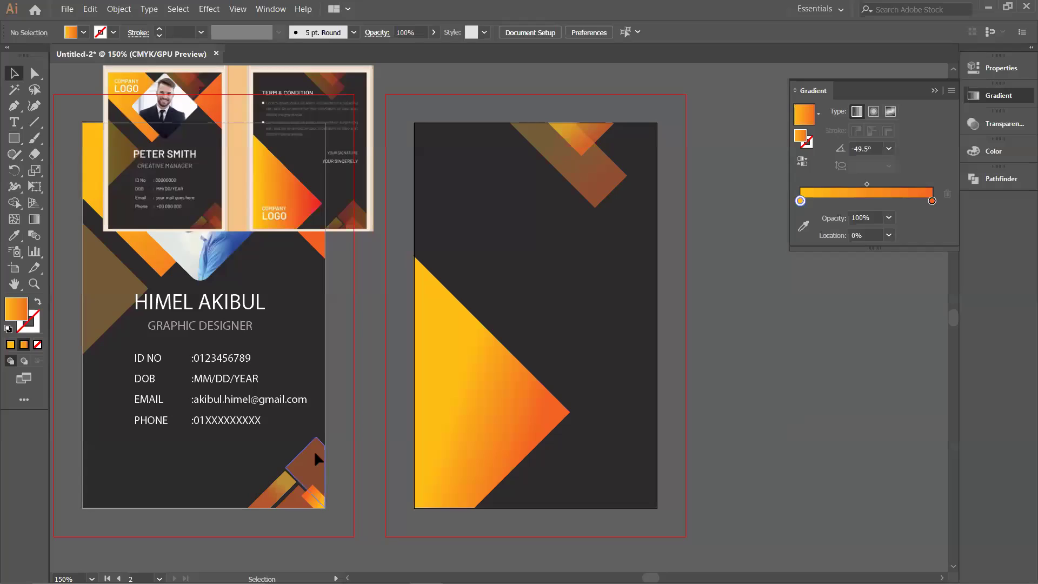
left_click(291, 493)
Step: Copy the orange corner shapes to the back card's bottom-right corner
left_click(293, 498, "shift")
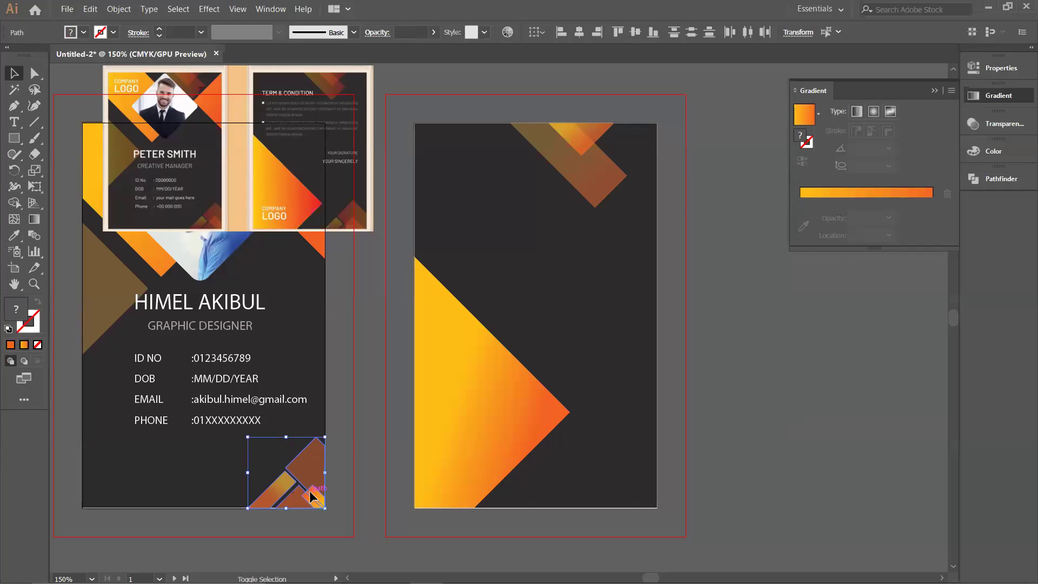
left_click_drag(312, 496, 648, 504)
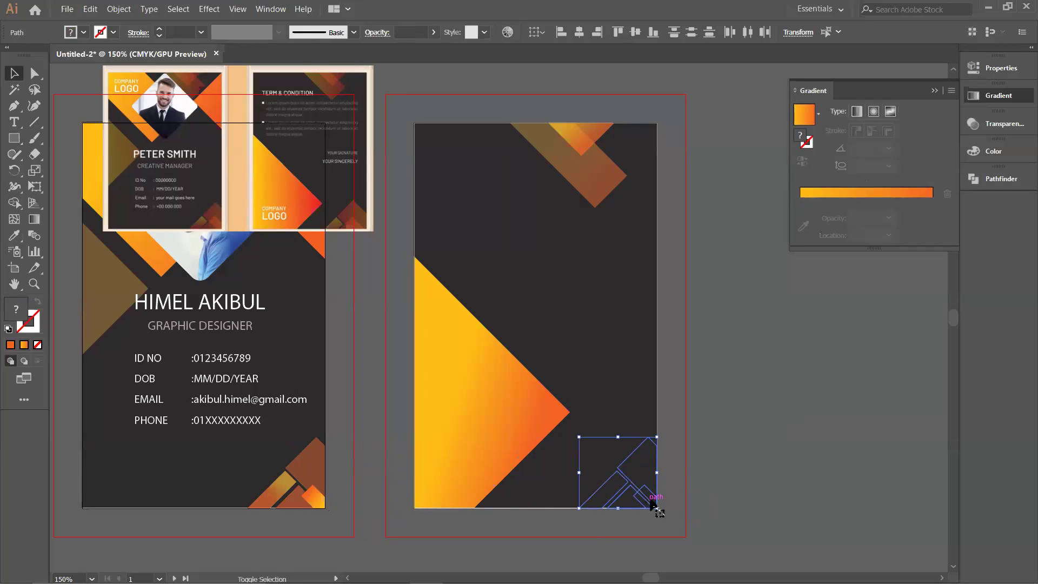
left_click(765, 463)
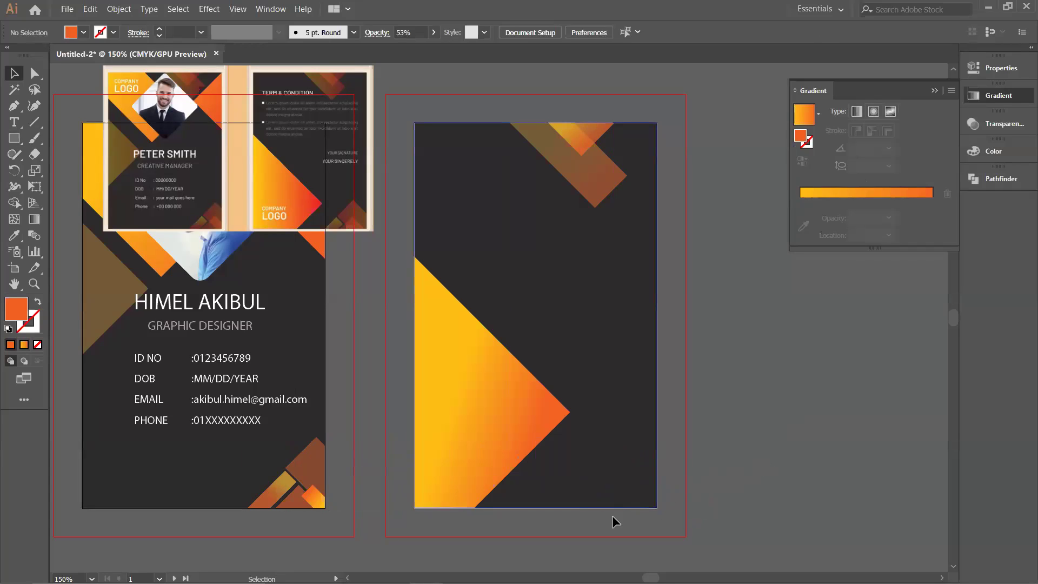
Step: Bring the copied corner shapes in front of the back card's dark background
key("ctrl+y")
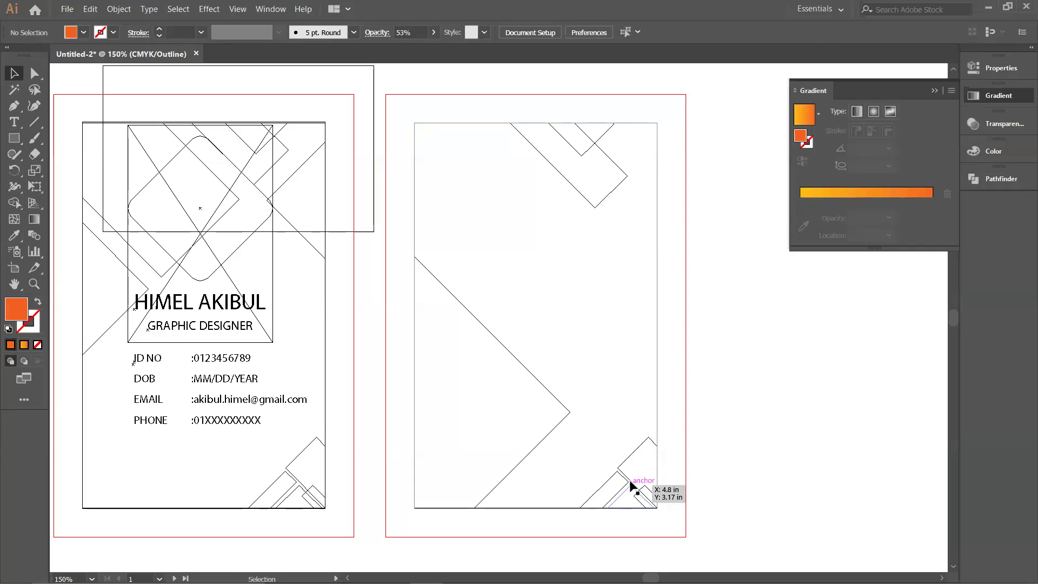
left_click_drag(609, 465, 638, 492)
right_click(639, 493)
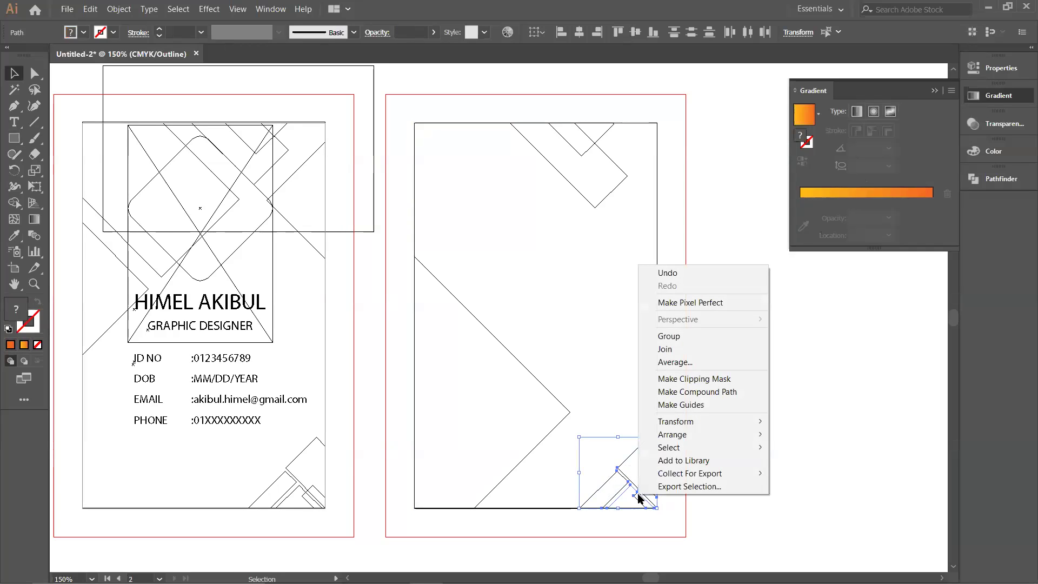
mouse_move(670, 434)
left_click(846, 434)
key("a")
key("ctrl+y")
key("v")
left_click(795, 445)
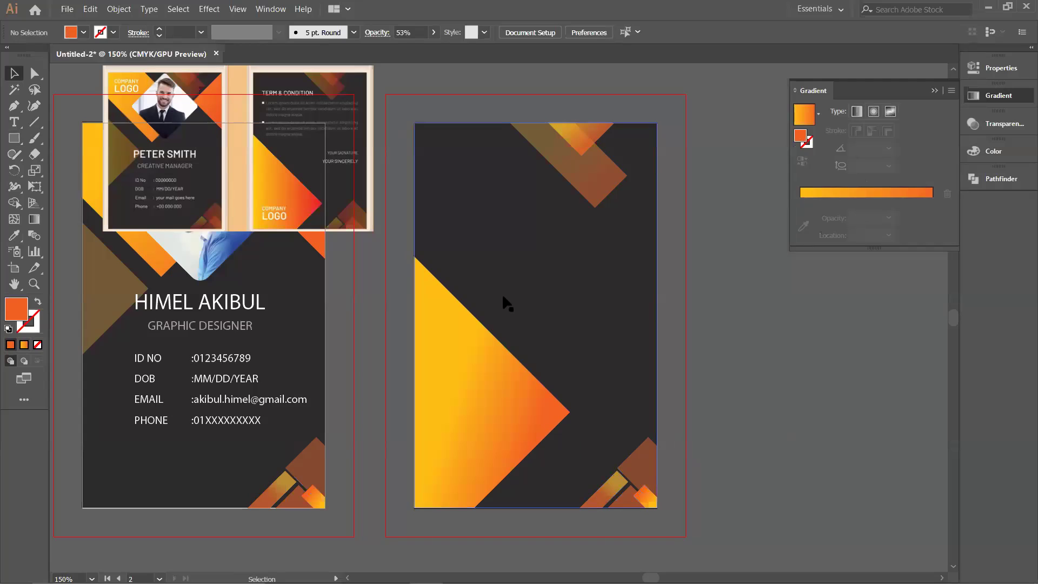
Step: Type the TERMS & CONDITION title near the top of the back card
key("t")
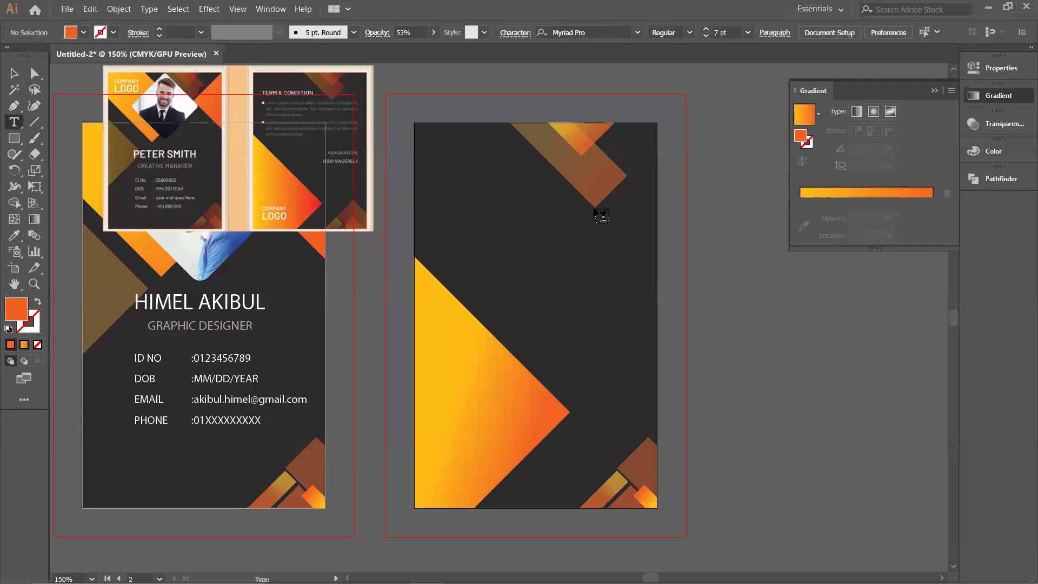
left_click(439, 188)
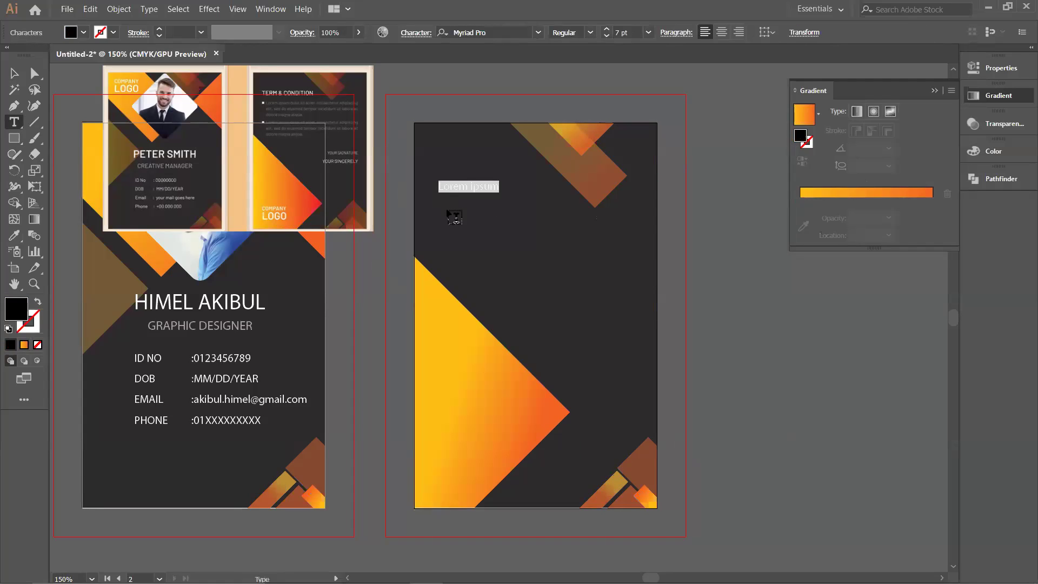
type("TERMS")
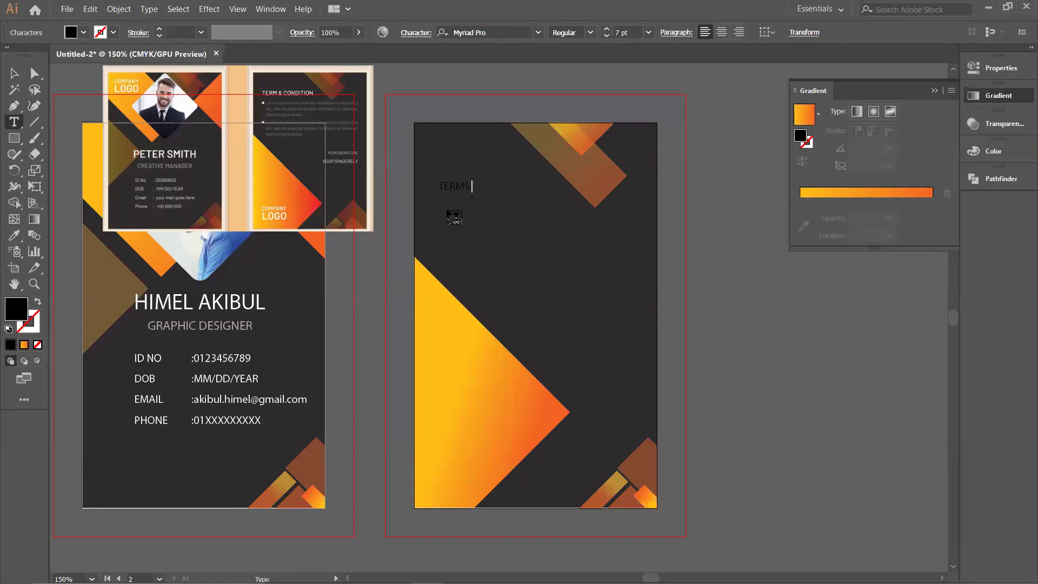
type(" & CONDITION")
Step: Make the title white, enlarge it to 9 pt and nudge it slightly left
left_click(1001, 69)
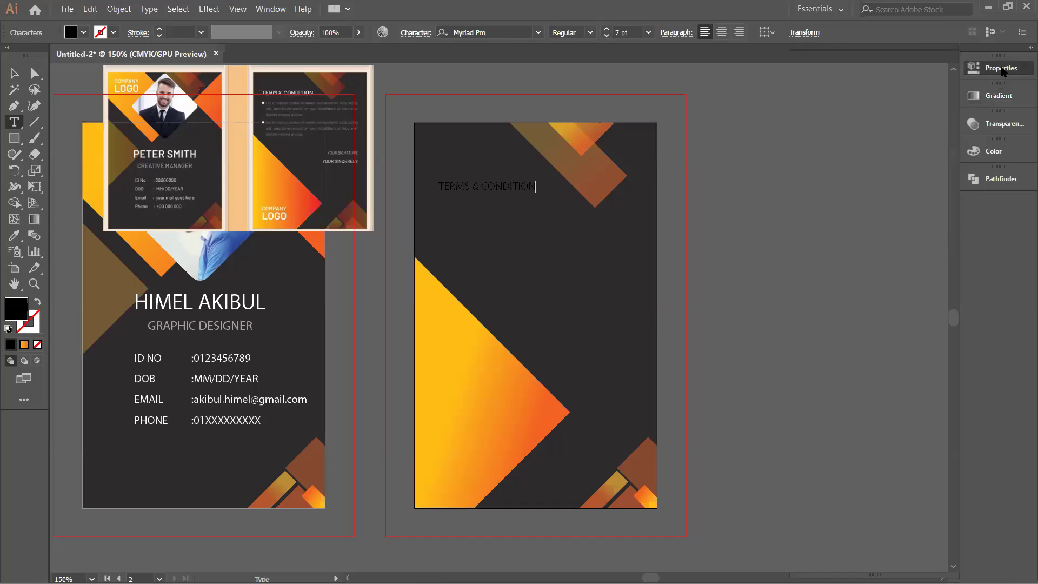
left_click(803, 209)
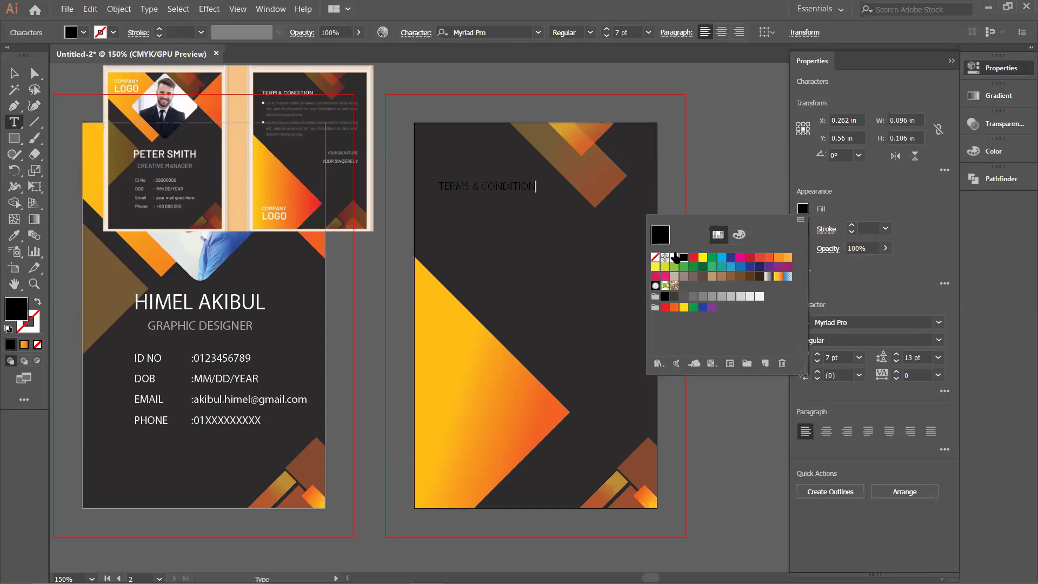
left_click(674, 258)
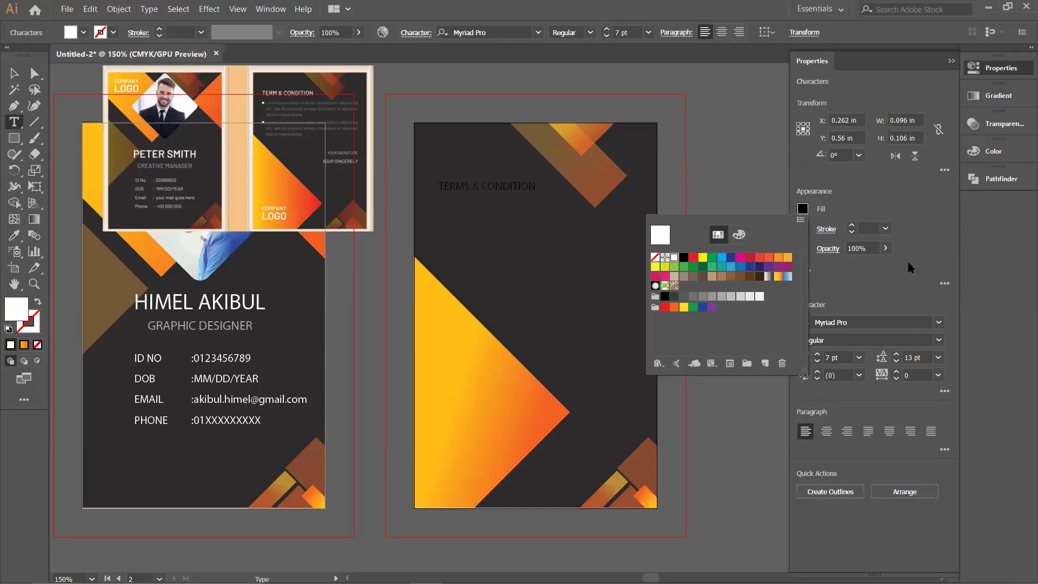
left_click(499, 187)
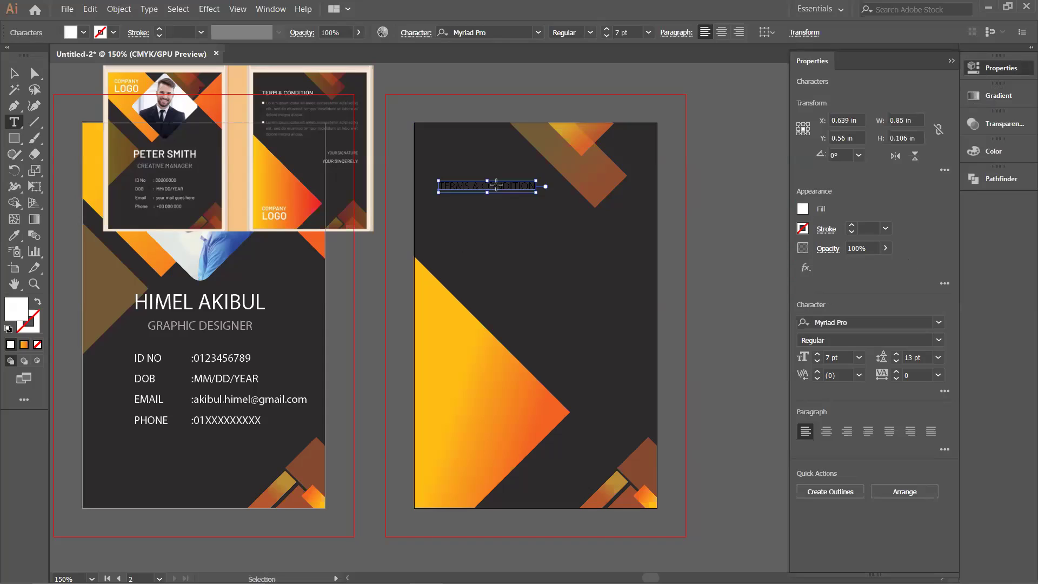
left_click(802, 209)
left_click(674, 258)
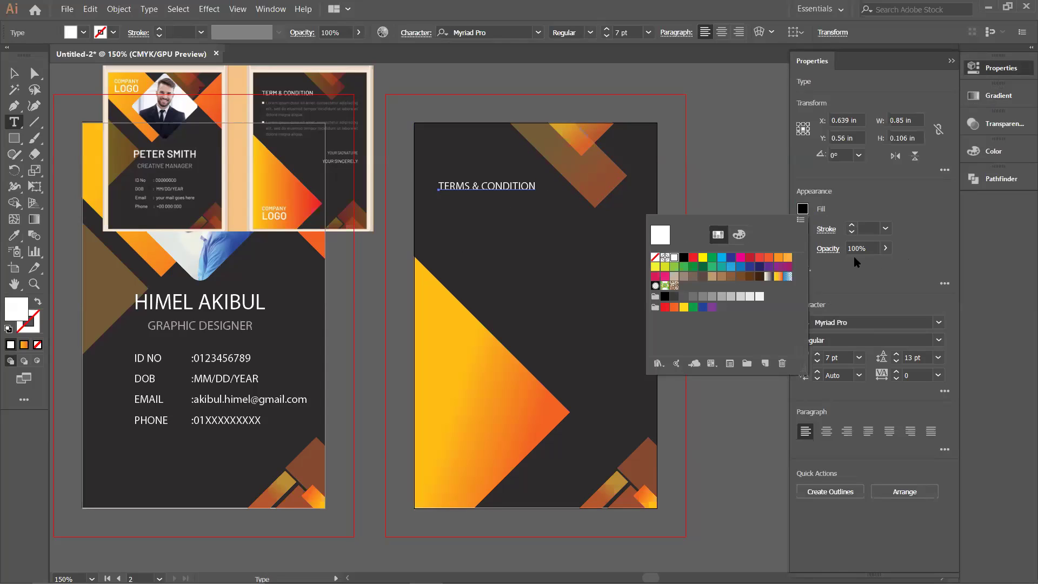
left_click(817, 355)
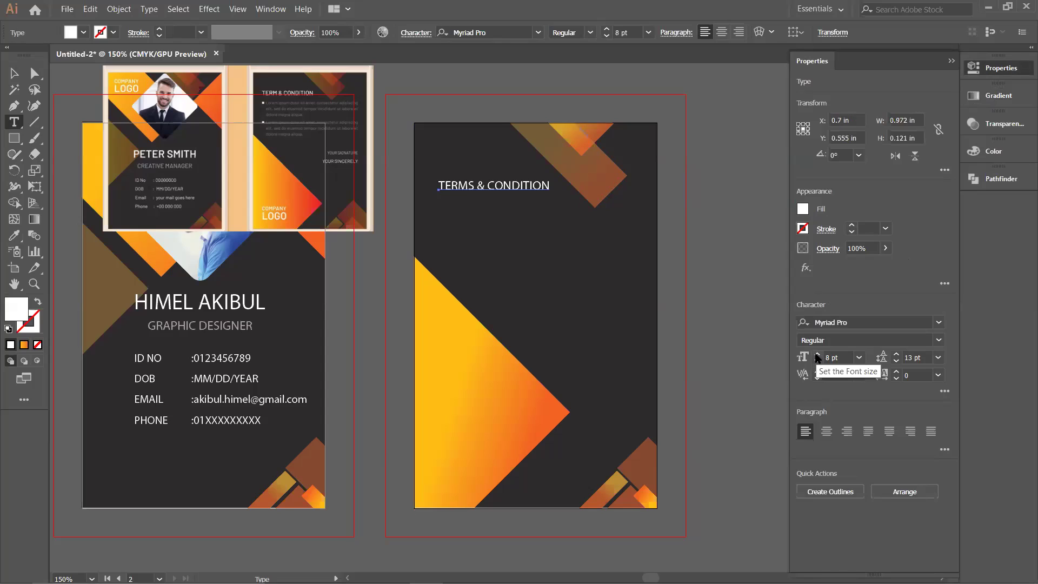
left_click(817, 355)
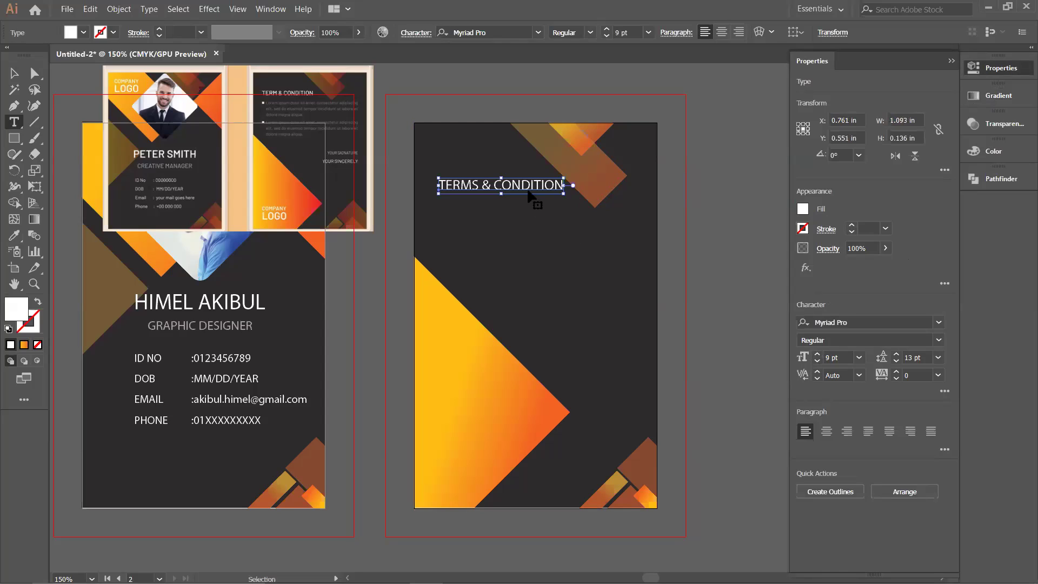
left_click_drag(524, 191, 512, 192)
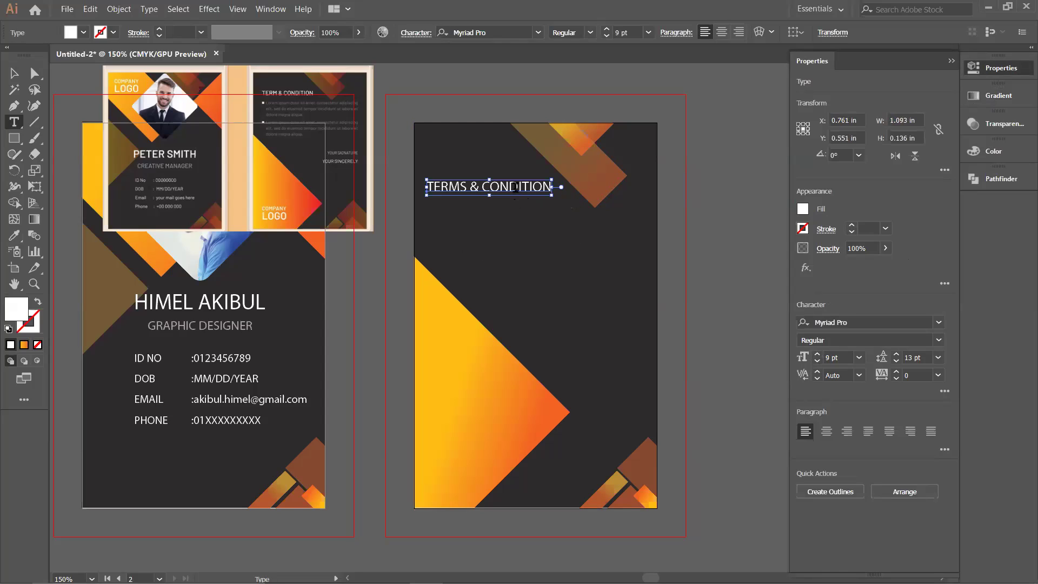
left_click(462, 219)
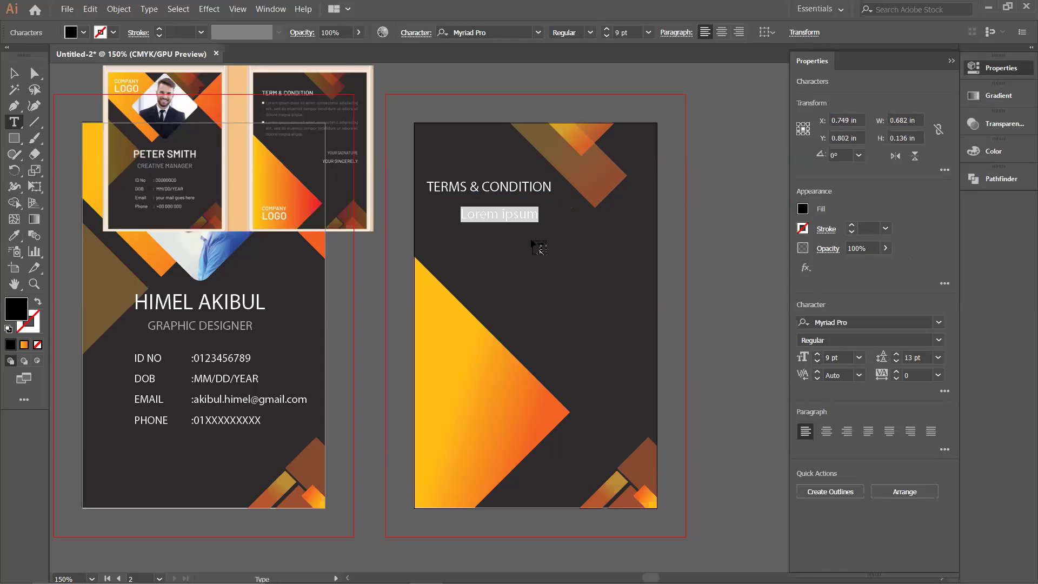
Step: Draw a placeholder text frame below the title and make its text white
key("Escape")
key("Delete")
left_click_drag(443, 215, 591, 304)
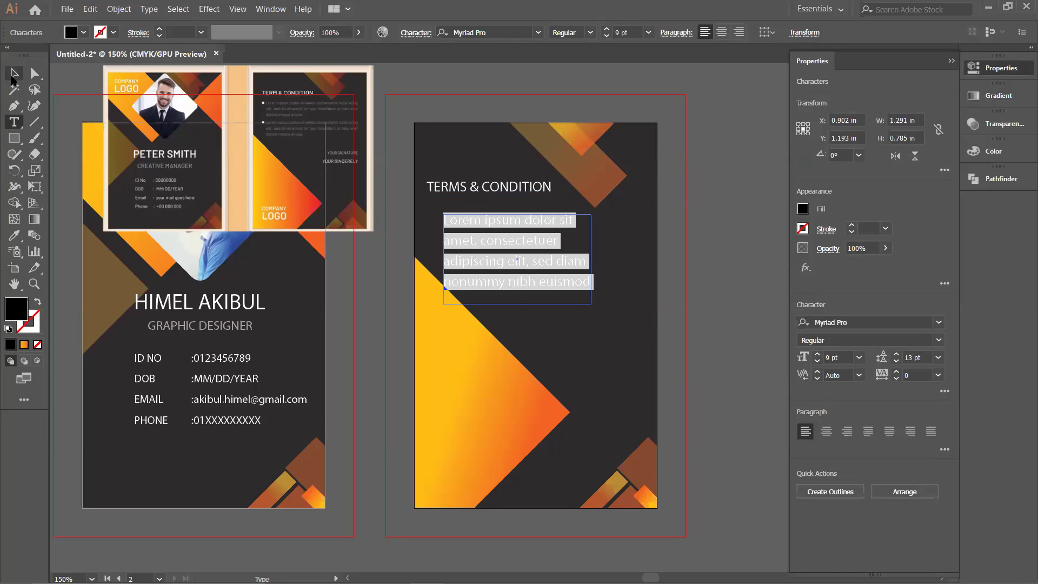
key("Escape")
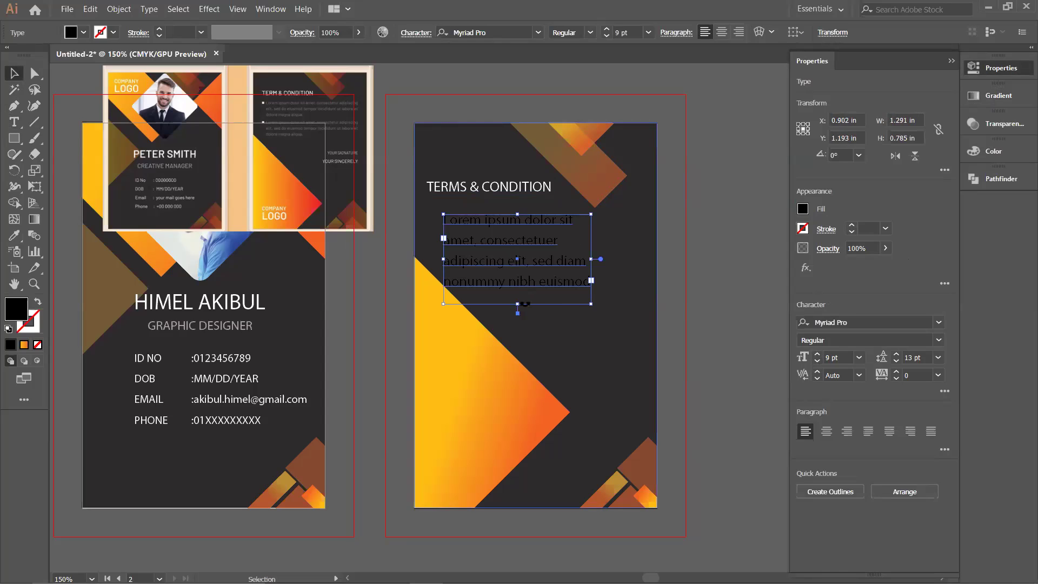
left_click(803, 209)
left_click(674, 257)
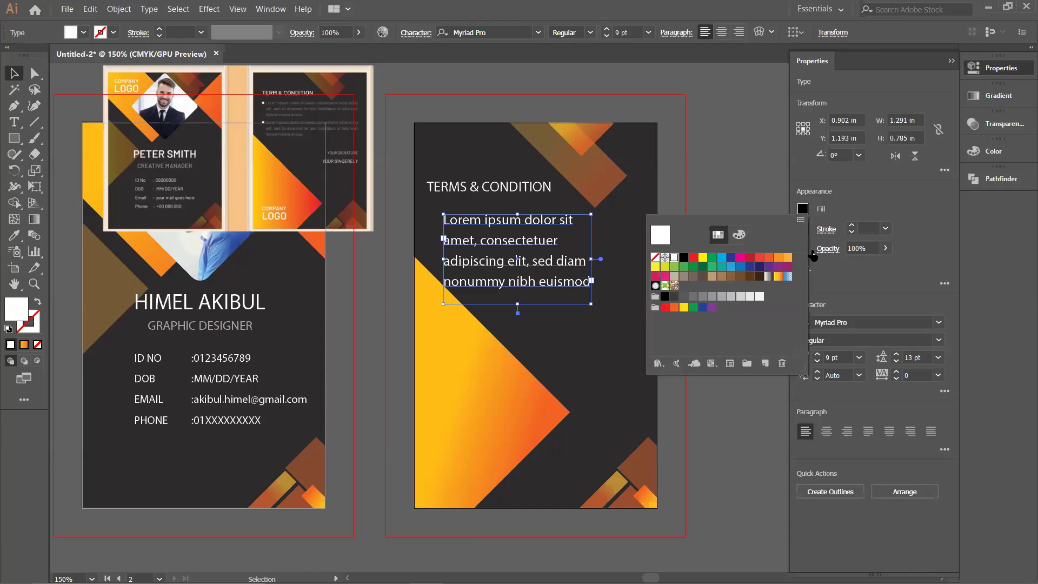
Step: Set the paragraph's line spacing to 10 pt
left_click(896, 355)
left_click(897, 355)
left_click(897, 355)
left_click(897, 361)
left_click(896, 362)
left_click(897, 362)
left_click(896, 362)
left_click(896, 362)
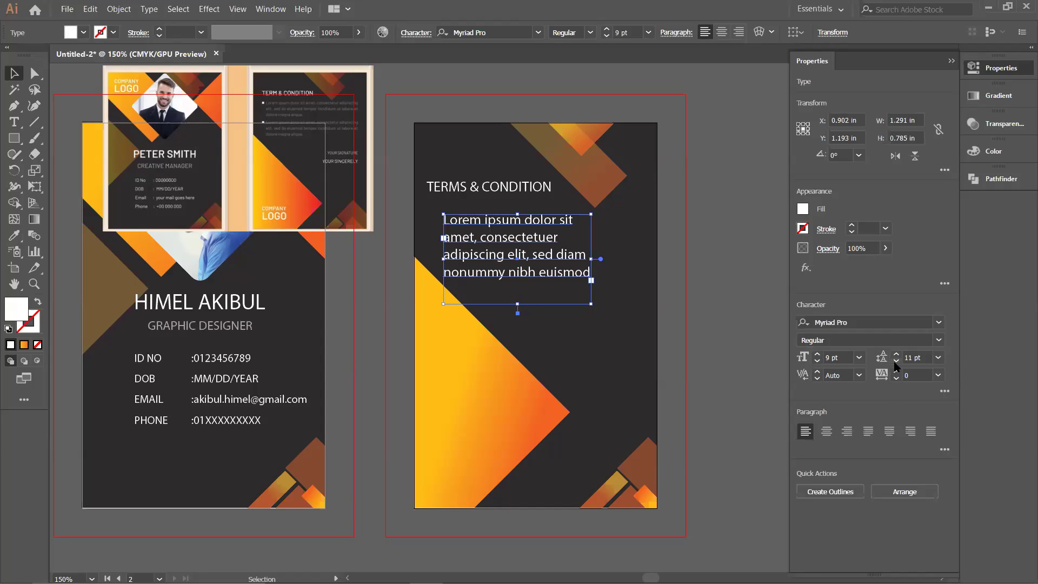
left_click(896, 362)
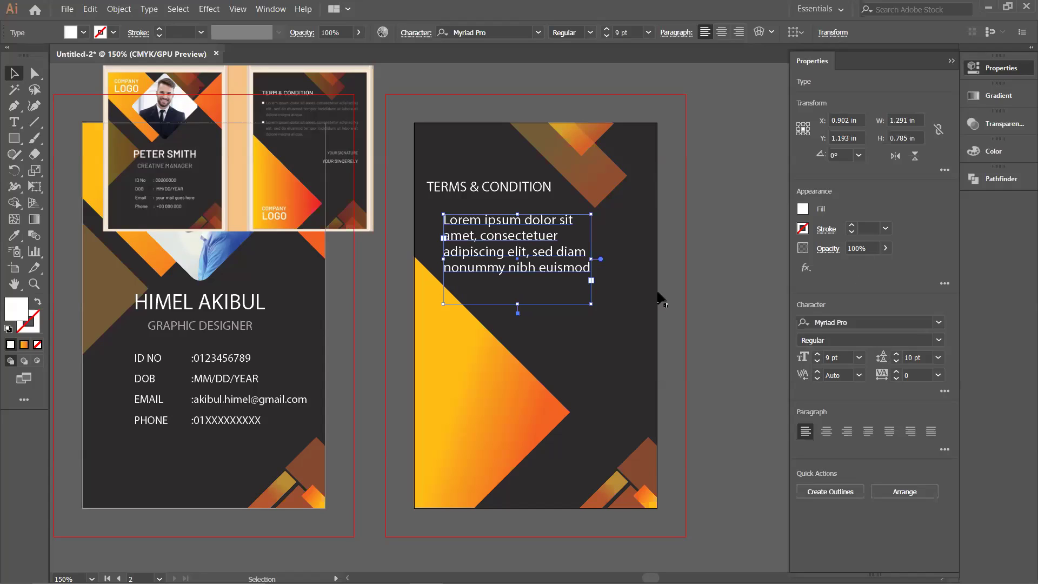
Step: Widen and shorten the text frame, move it under the title, and lower the orange triangle
left_click_drag(591, 259, 649, 258)
left_click_drag(544, 307, 551, 275)
left_click_drag(570, 236, 561, 229)
left_click_drag(446, 354, 446, 384)
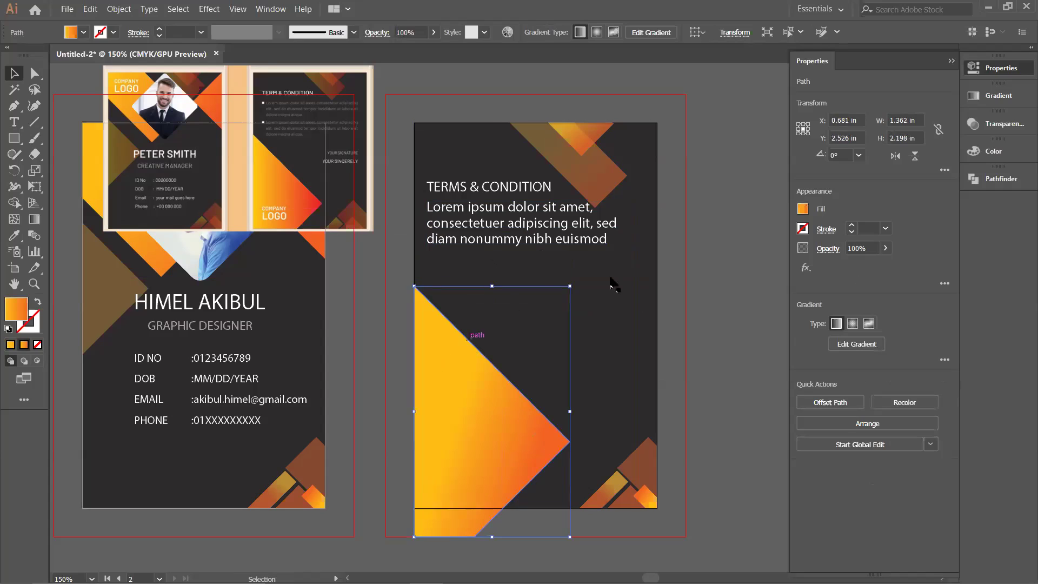
Step: Shrink the placeholder paragraph to 6 pt and shift it slightly into place
left_click(679, 276)
left_click_drag(527, 227, 528, 236)
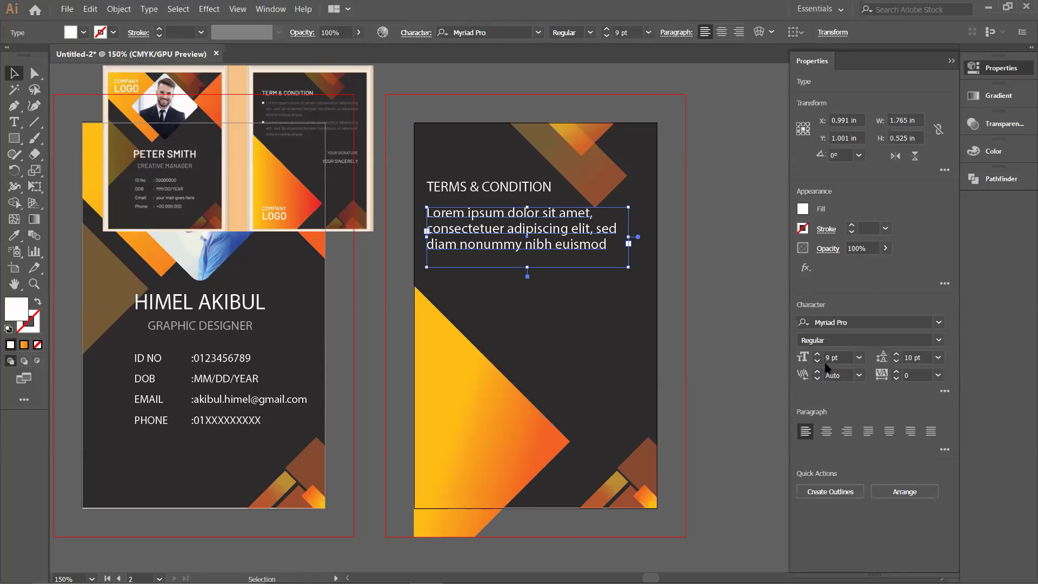
left_click(818, 362)
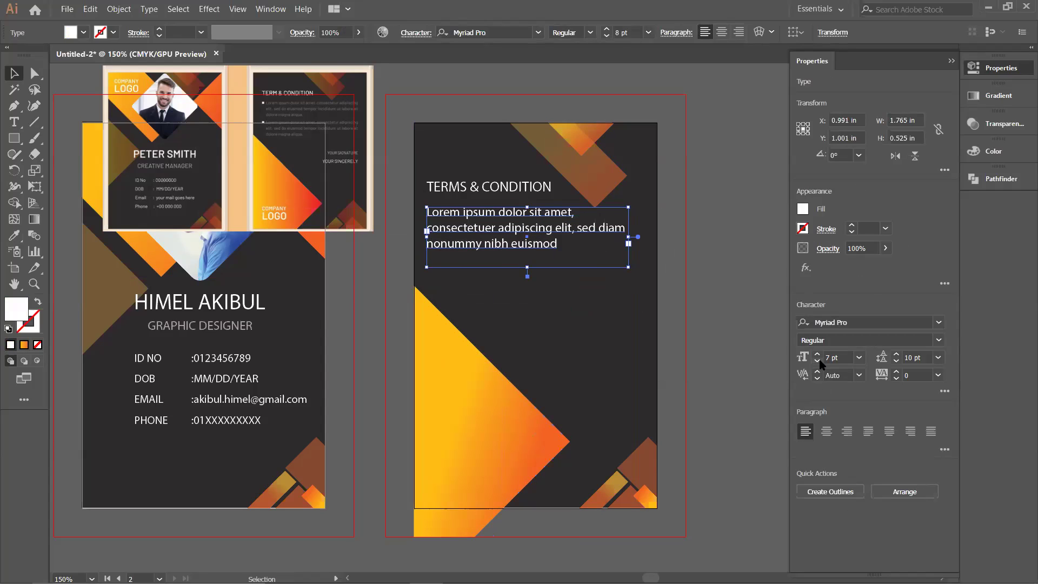
left_click(818, 362)
left_click(818, 362)
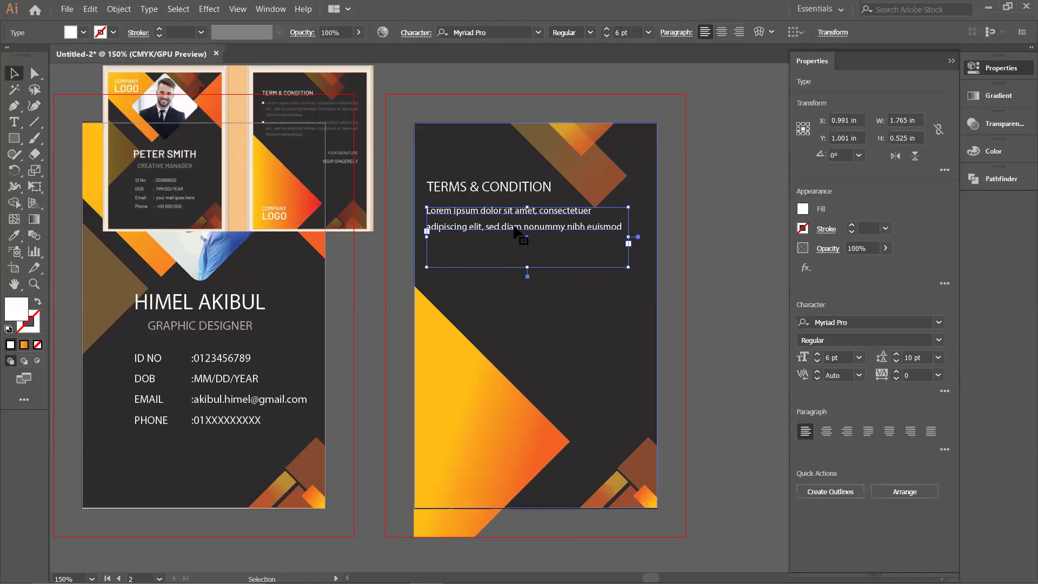
left_click_drag(516, 231, 530, 231)
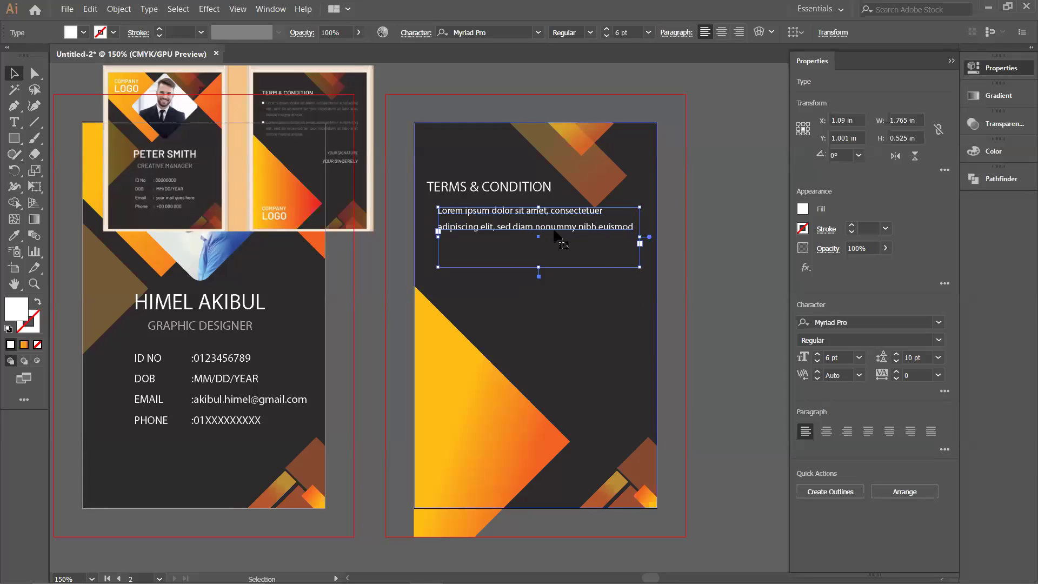
Step: Duplicate the paragraph directly below and draw a small circle bullet beside the first
left_click(730, 278)
left_click_drag(533, 234, 532, 271)
left_click(711, 277)
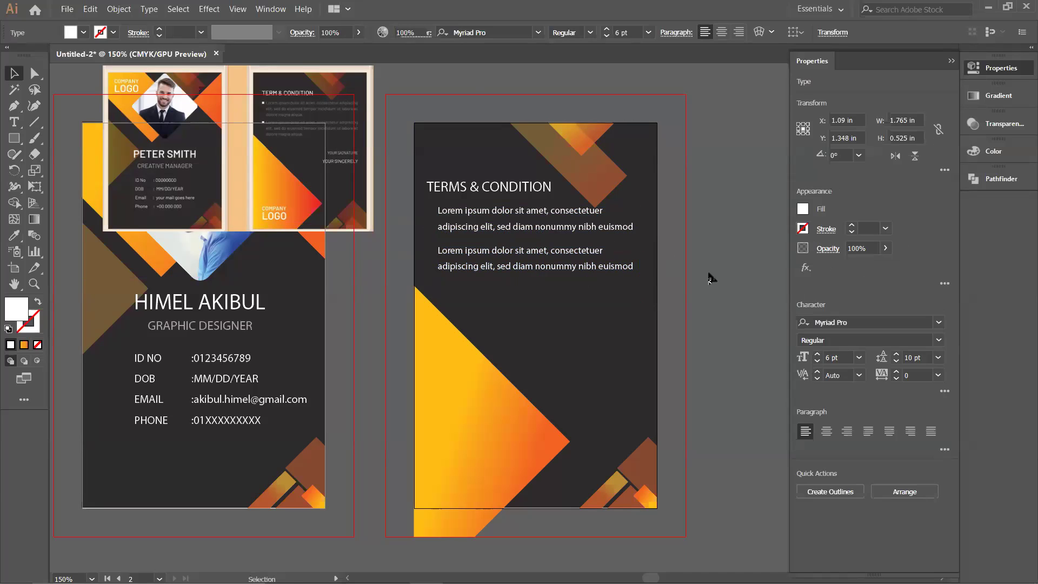
left_click_drag(14, 138, 71, 170)
left_click_drag(433, 212, 434, 214)
Step: Align the small white bullet circle with the title's left edge
key("ctrl+shift+a")
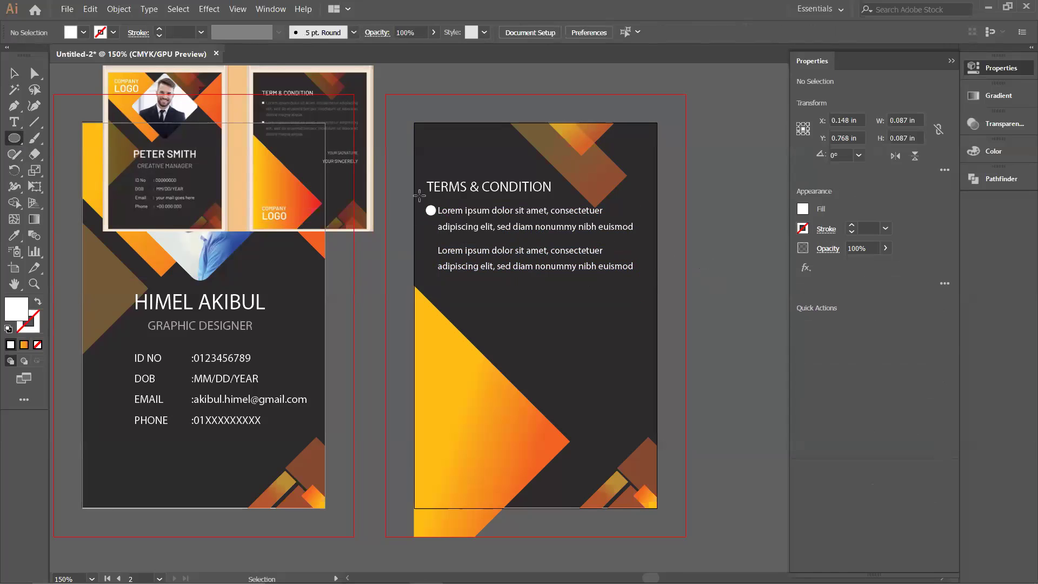
key("v")
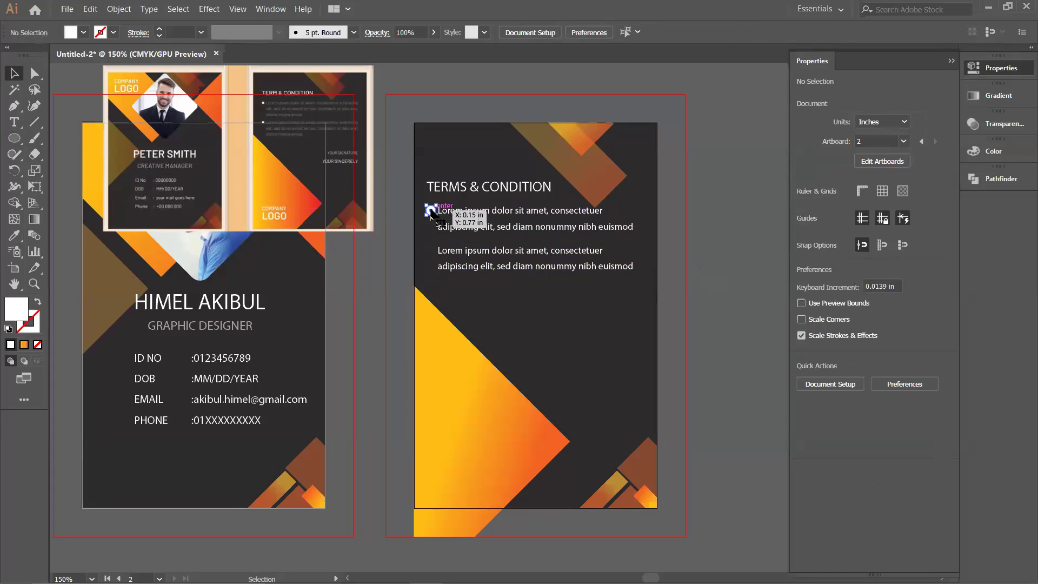
left_click(433, 214)
key("ctrl+equal")
key("ctrl+equal")
key("ctrl+equal")
key("ctrl+equal")
left_click_drag(431, 212, 426, 214)
left_click(464, 187)
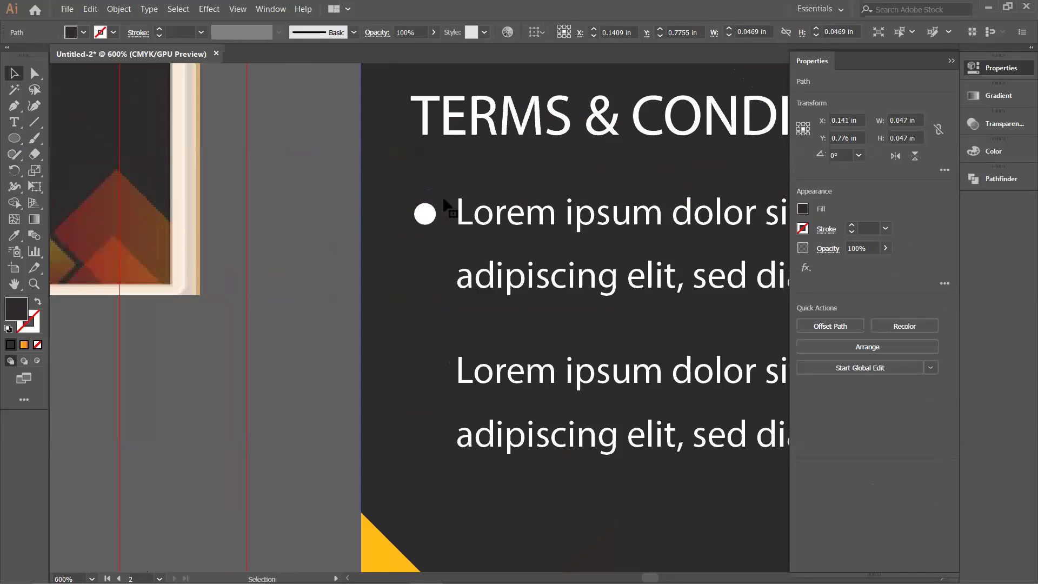
left_click(425, 213)
left_click(424, 130, "shift")
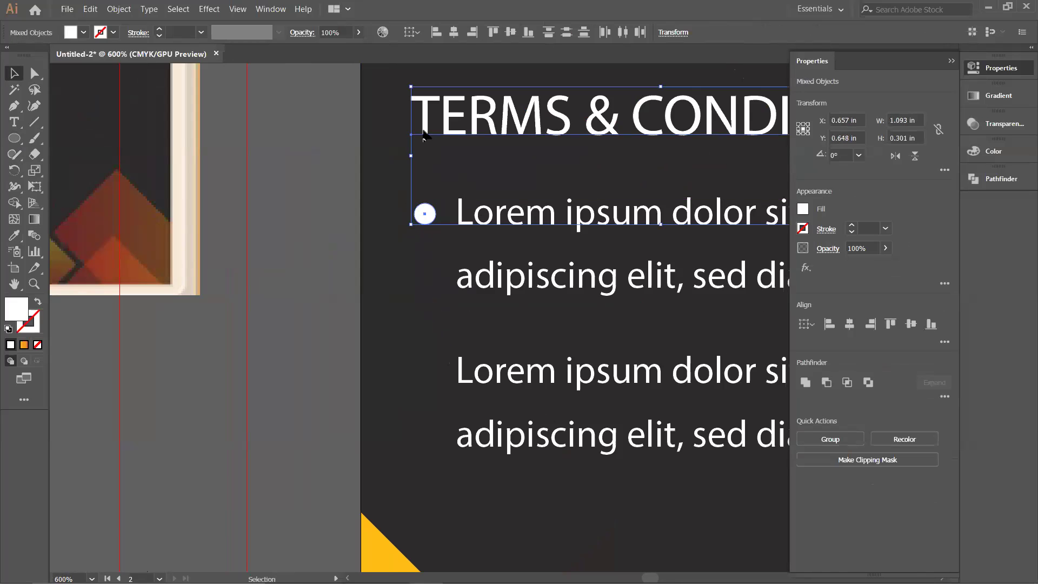
left_click(437, 33)
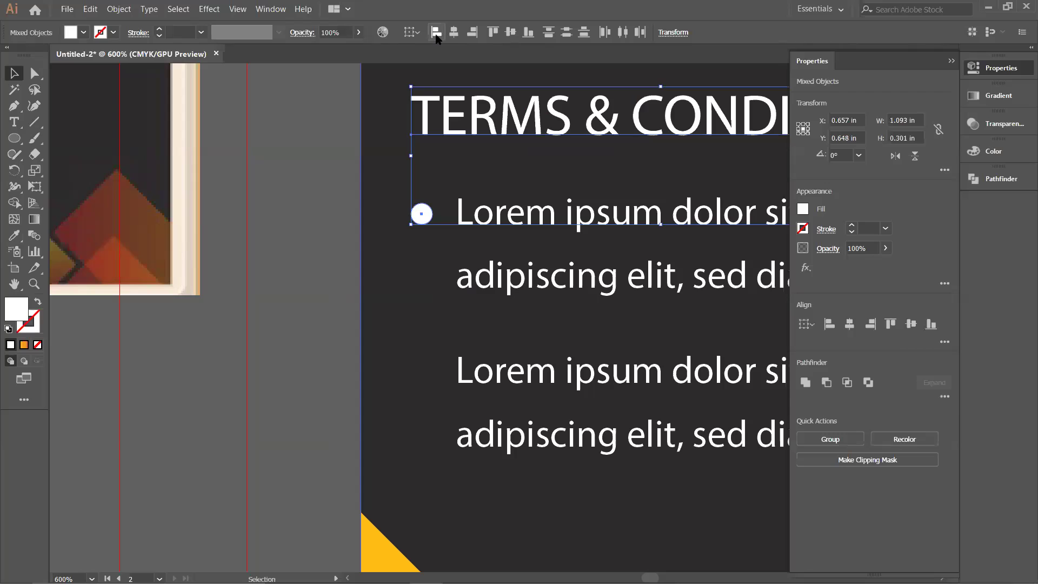
Step: Copy the bullet down beside the second paragraph and zoom out to the whole back card
left_click(429, 216)
left_click_drag(425, 214, 417, 367)
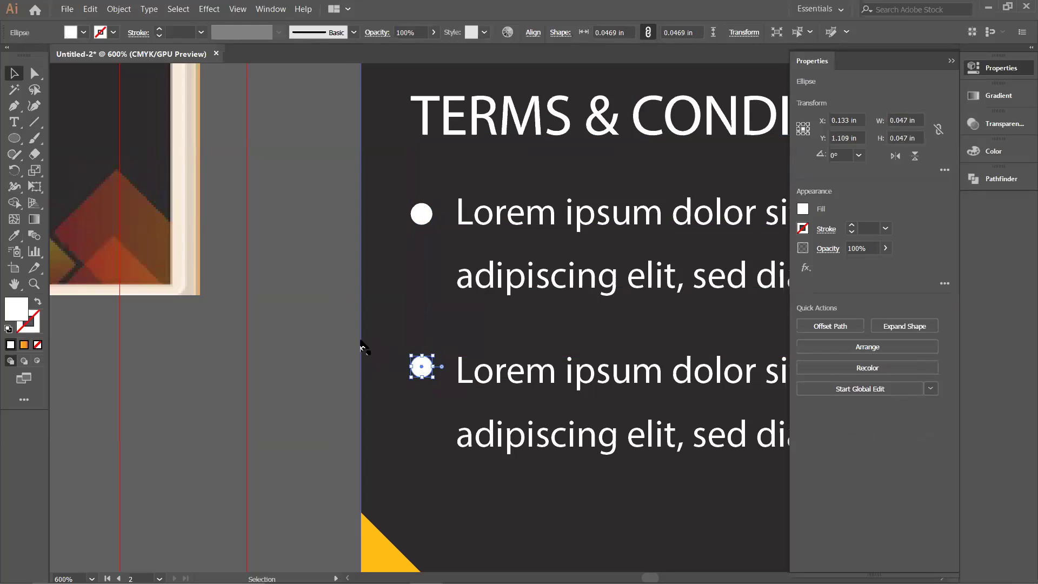
left_click(323, 339)
scroll(323, 339, "down", 3)
scroll(324, 338, "down", 1)
left_click_drag(424, 419, 450, 417)
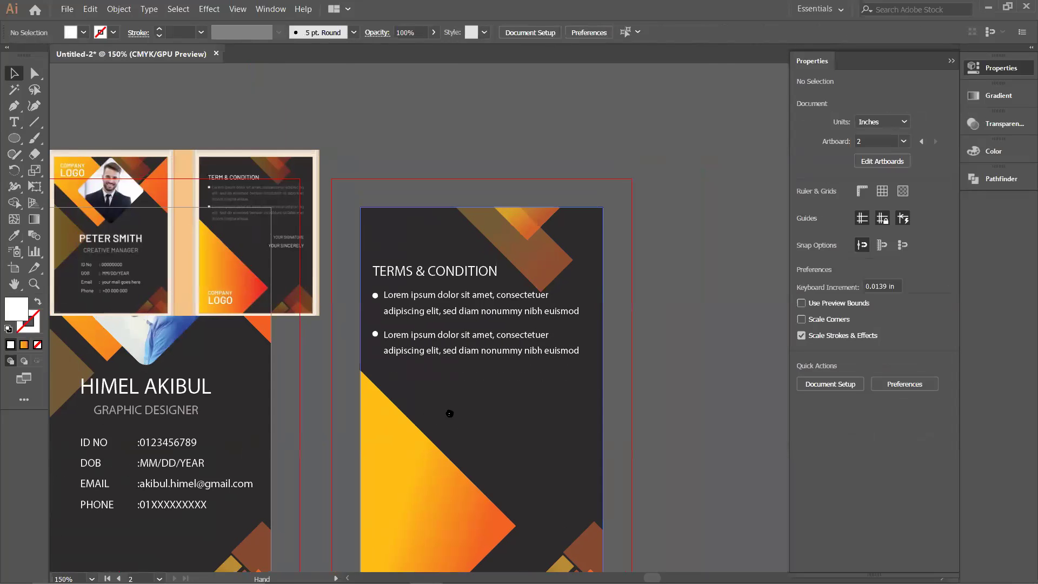
Step: Type a white YOUR SIGNATURE label below the bulleted paragraphs
left_click(14, 122)
left_click(509, 395)
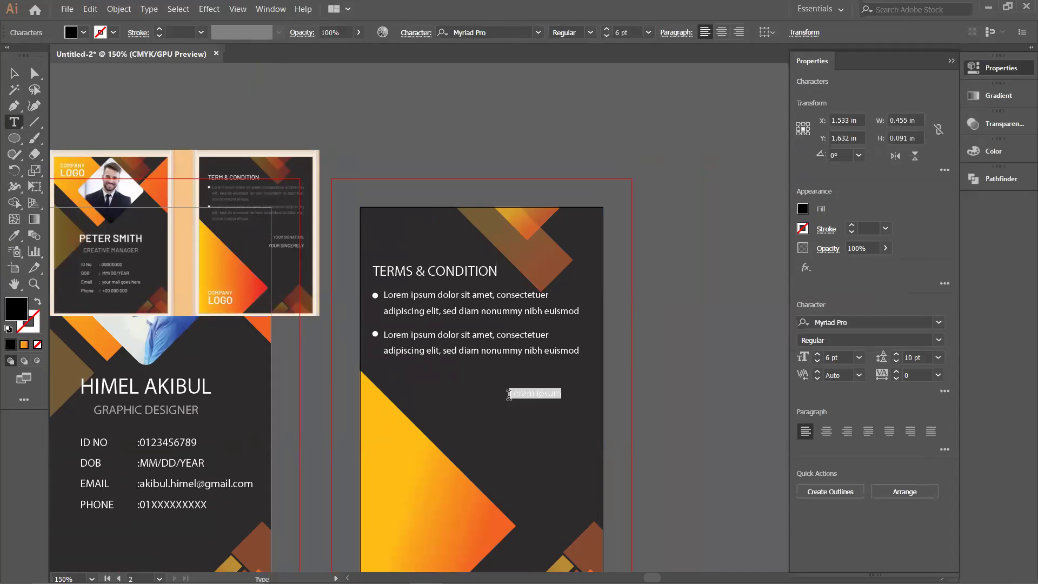
key("BackSpace")
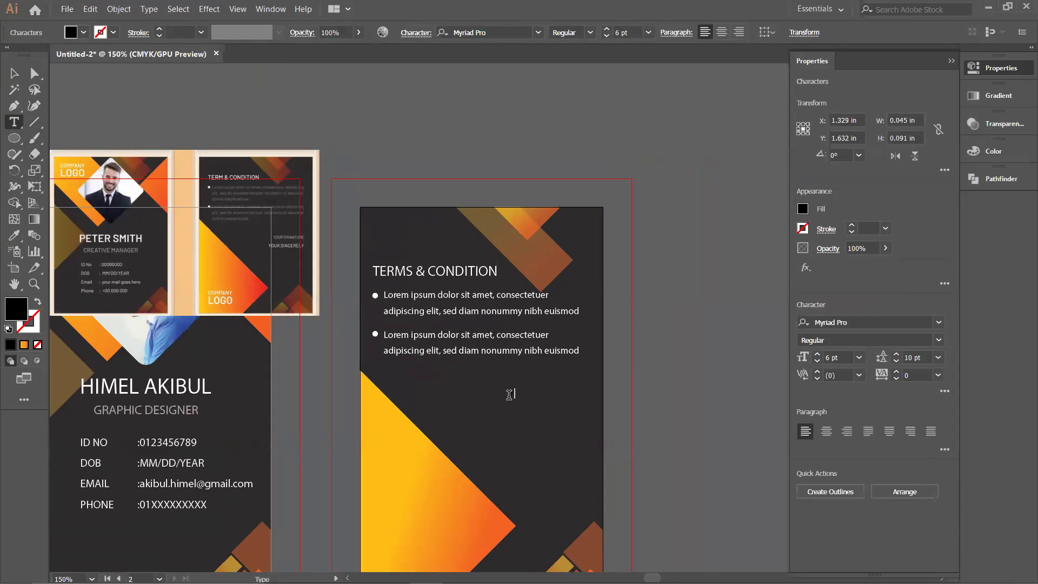
left_click(803, 209)
left_click(674, 258)
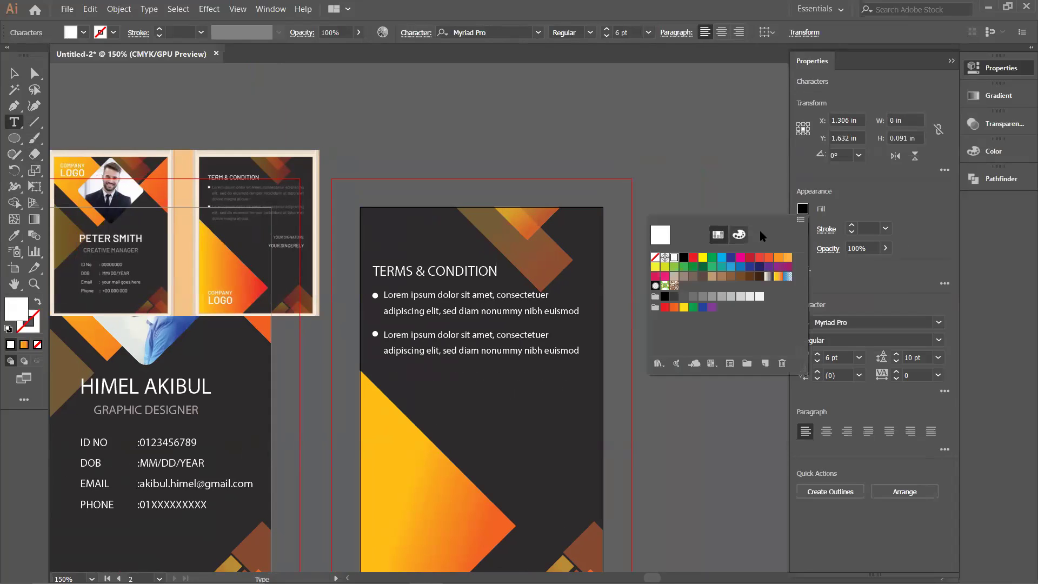
key("Escape")
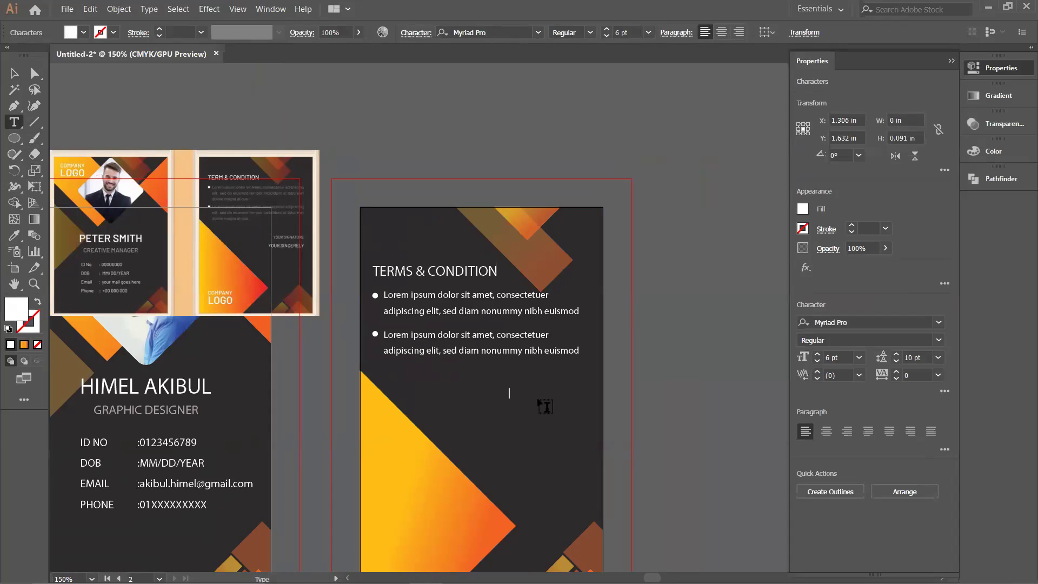
type("OUR SIGNATURE")
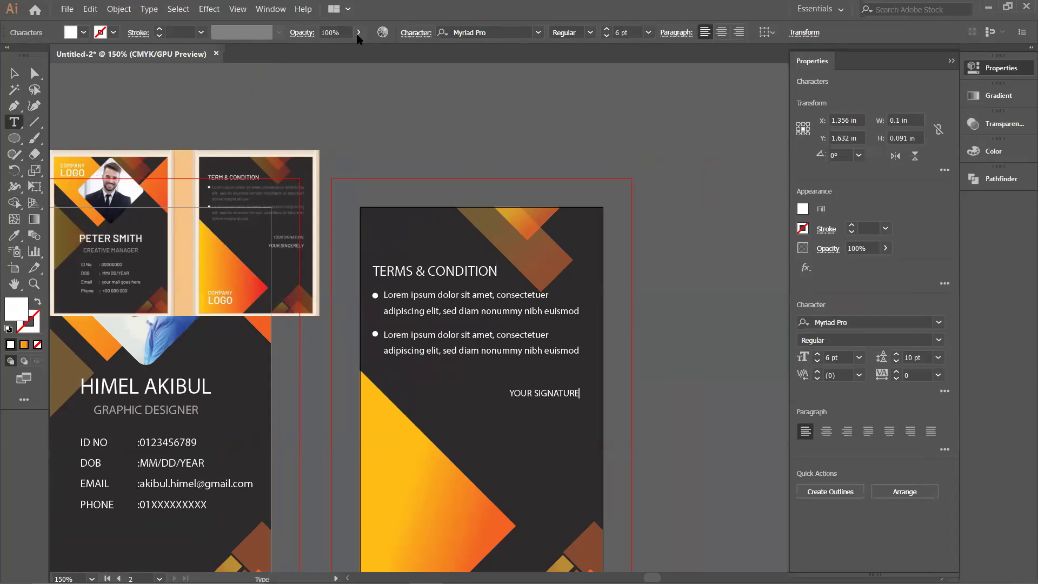
Step: Set the YOUR SIGNATURE label's opacity to 73%
left_click(359, 33)
left_click_drag(358, 49, 376, 58)
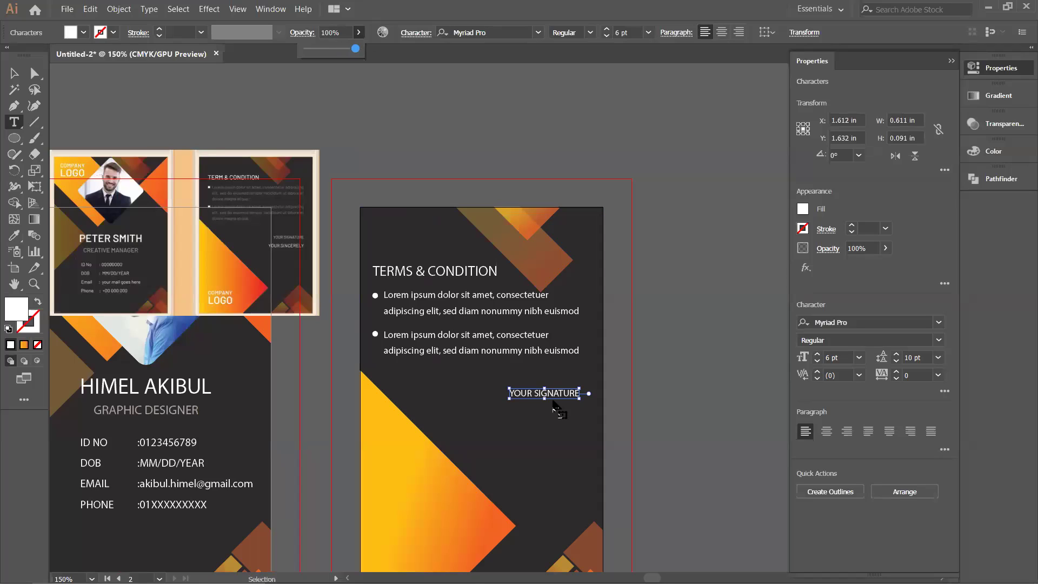
left_click(358, 33)
left_click_drag(359, 48, 355, 48)
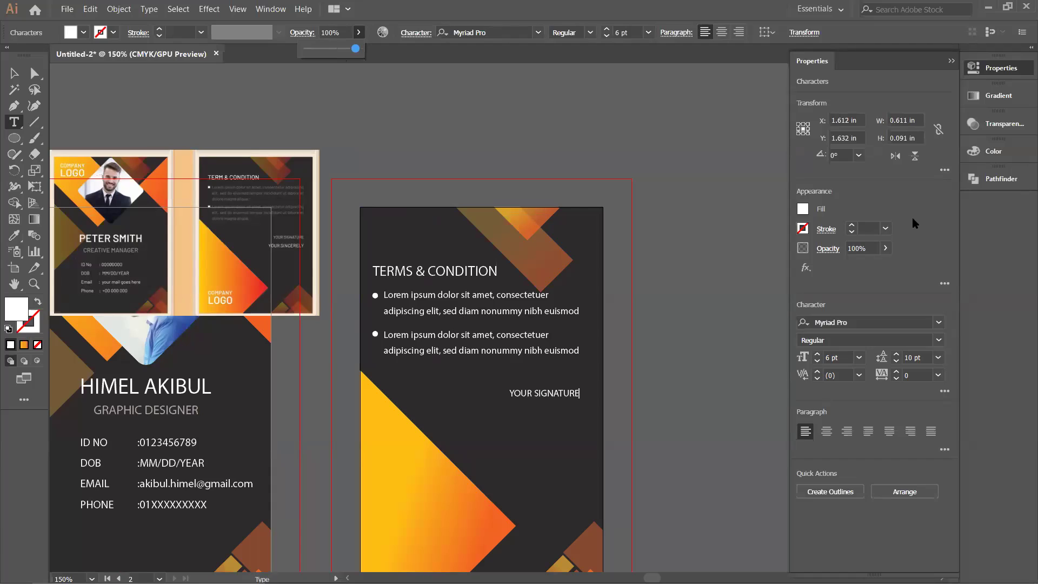
key("Escape")
key("Escape")
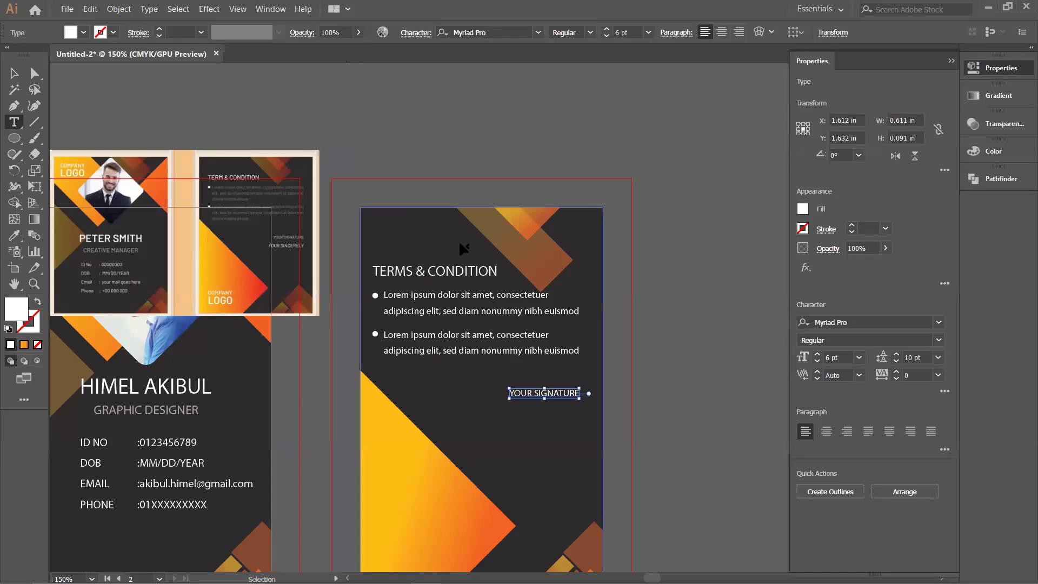
left_click(359, 33)
left_click_drag(355, 49, 343, 49)
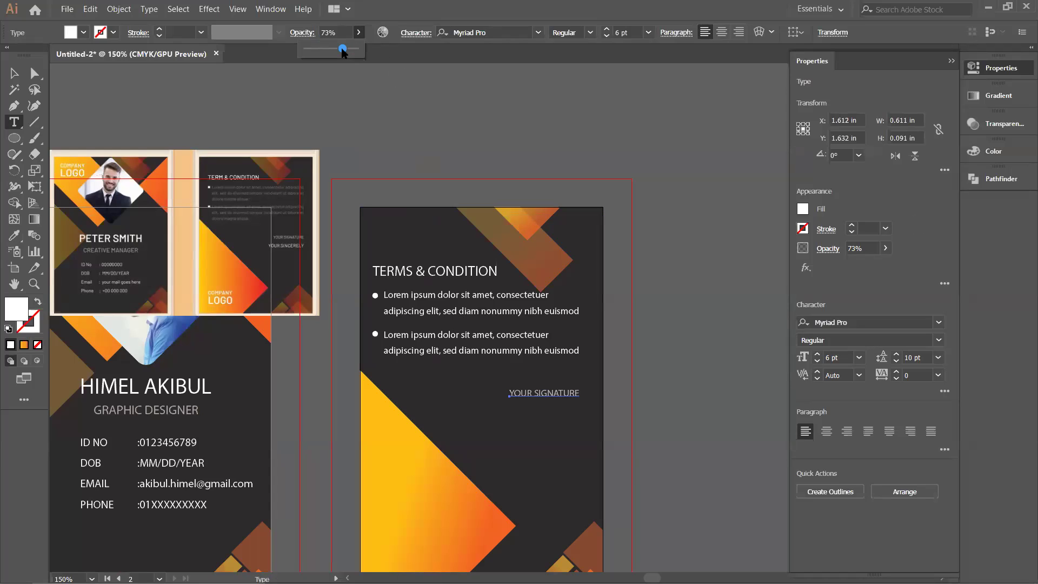
left_click(512, 415)
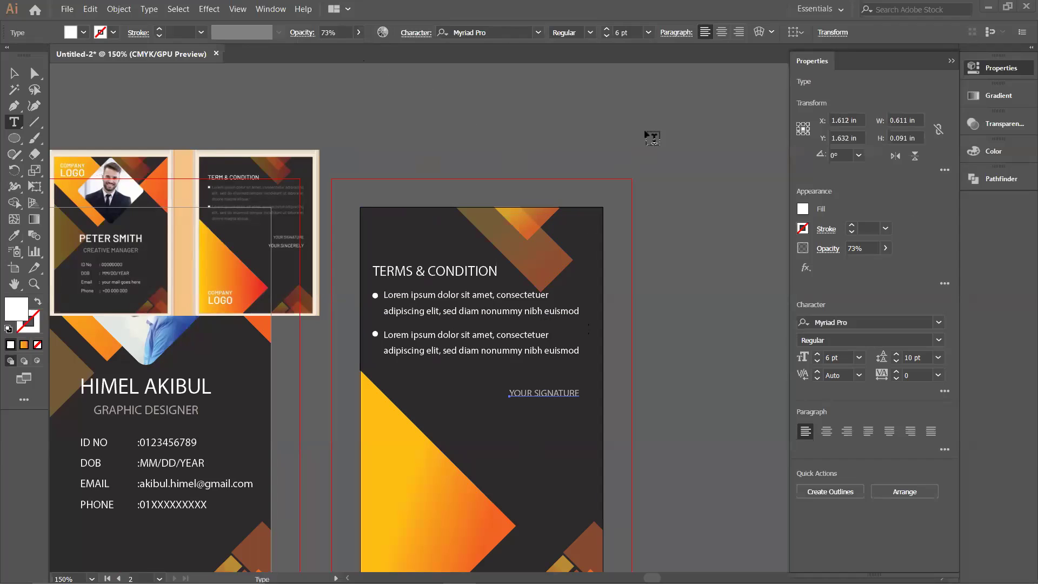
Step: Add a white 7 pt YOUR SINCERELY line below YOUR SIGNATURE
left_click(516, 412)
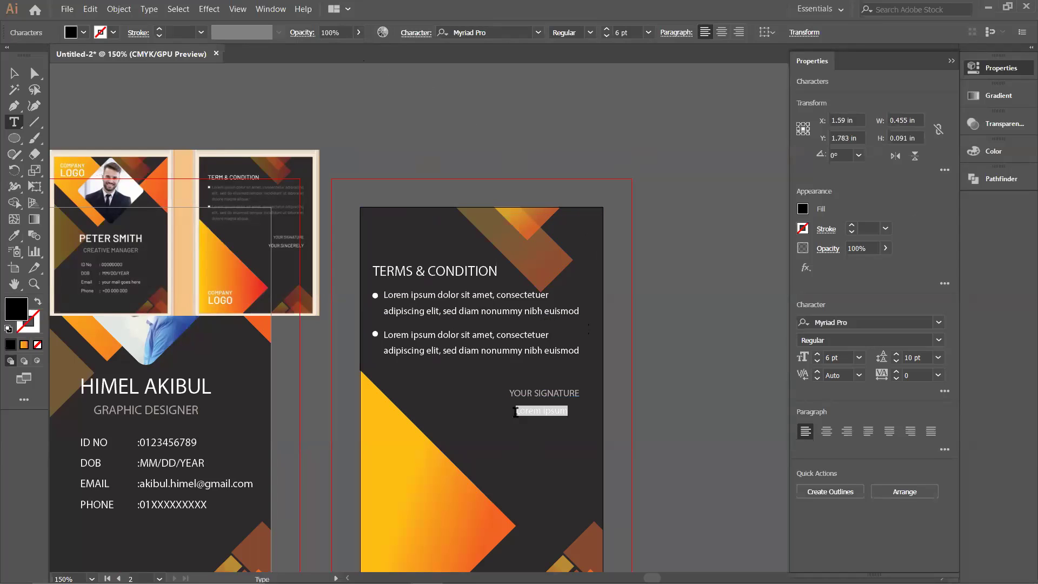
type("YOUR SINCERELY")
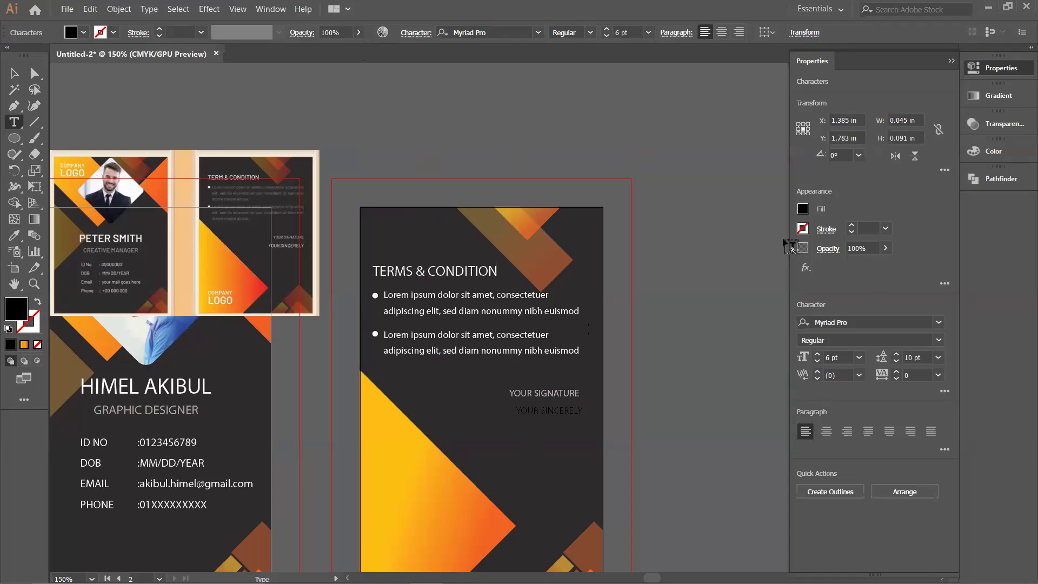
left_click(804, 211)
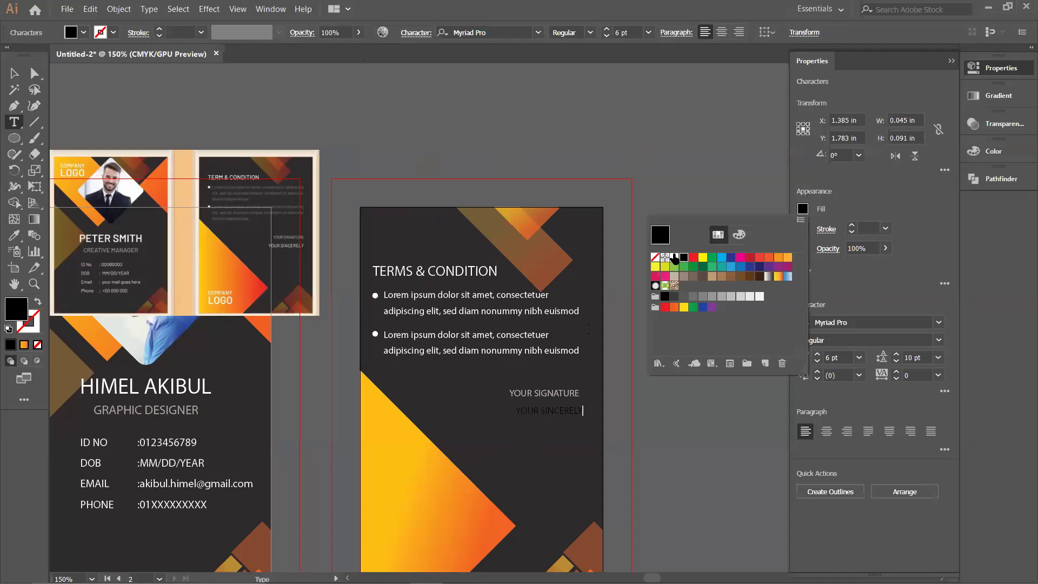
left_click(675, 258)
key("Escape")
key("Escape")
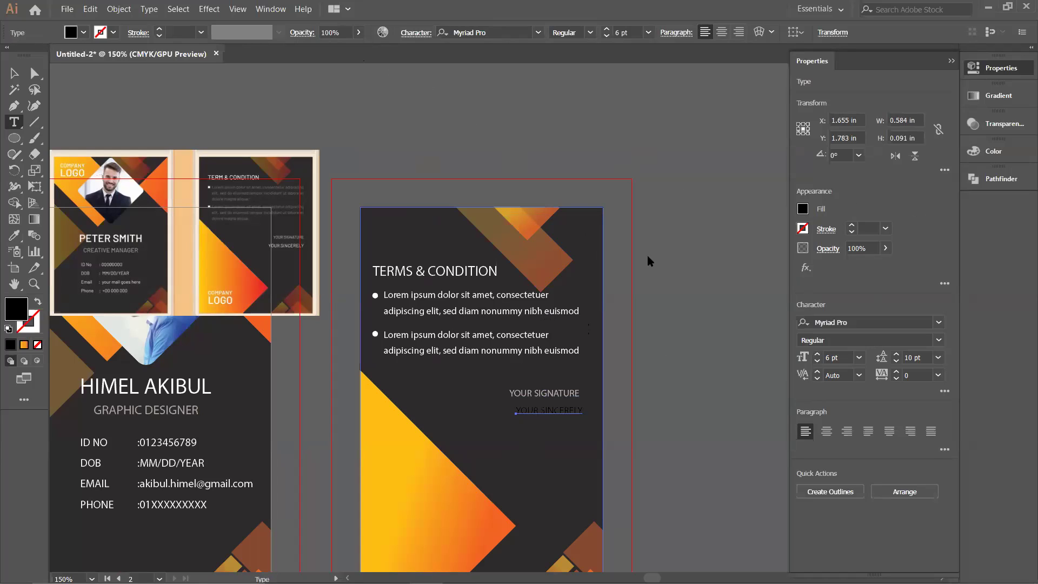
left_click(803, 209)
left_click(675, 258)
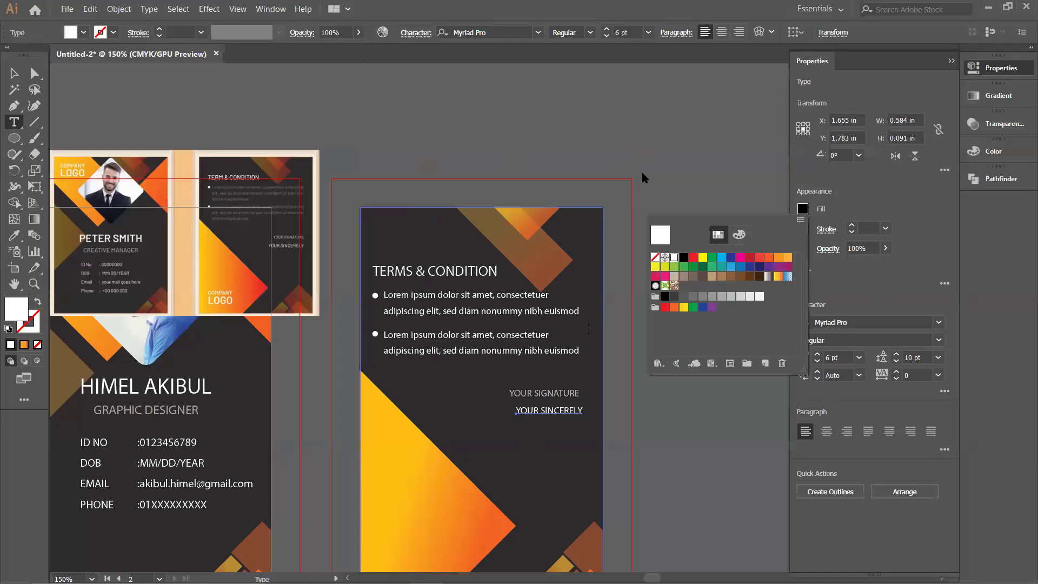
left_click(644, 178)
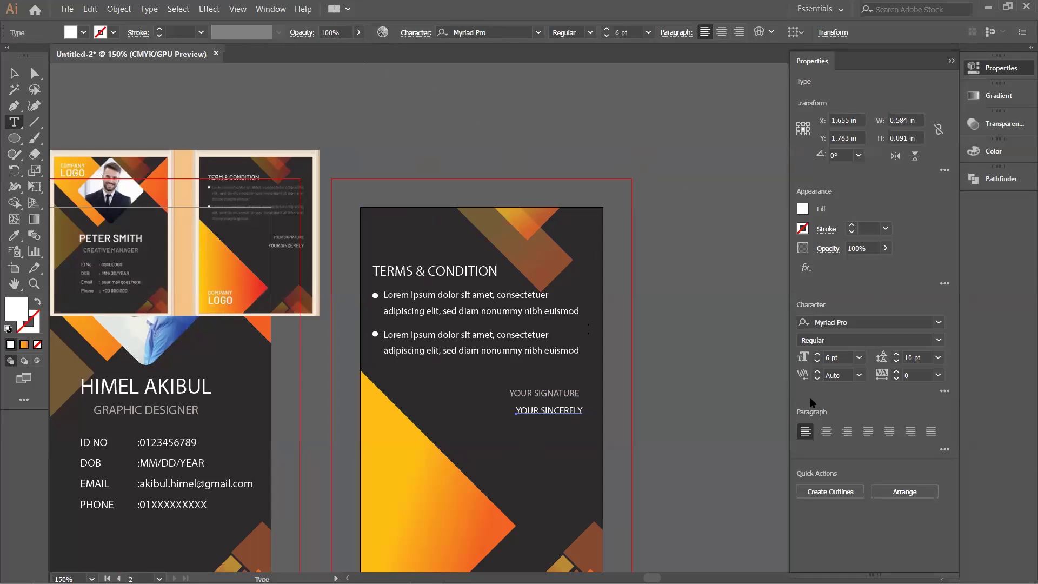
left_click(817, 354)
left_click_drag(563, 412, 524, 413)
Step: Right-align the YOUR SIGNATURE and YOUR SINCERELY lines
left_click(544, 393, "shift")
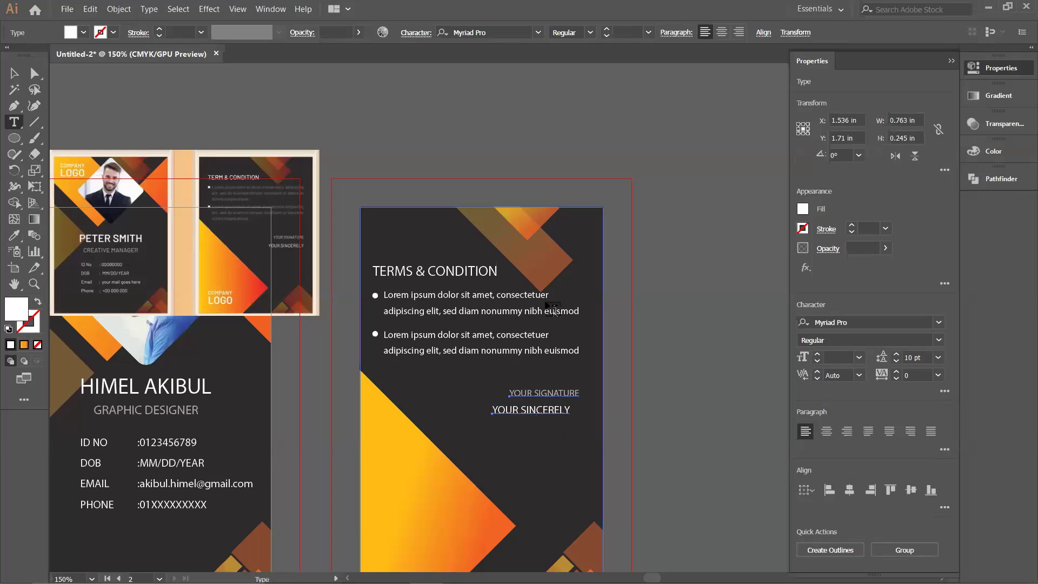
left_click(738, 32)
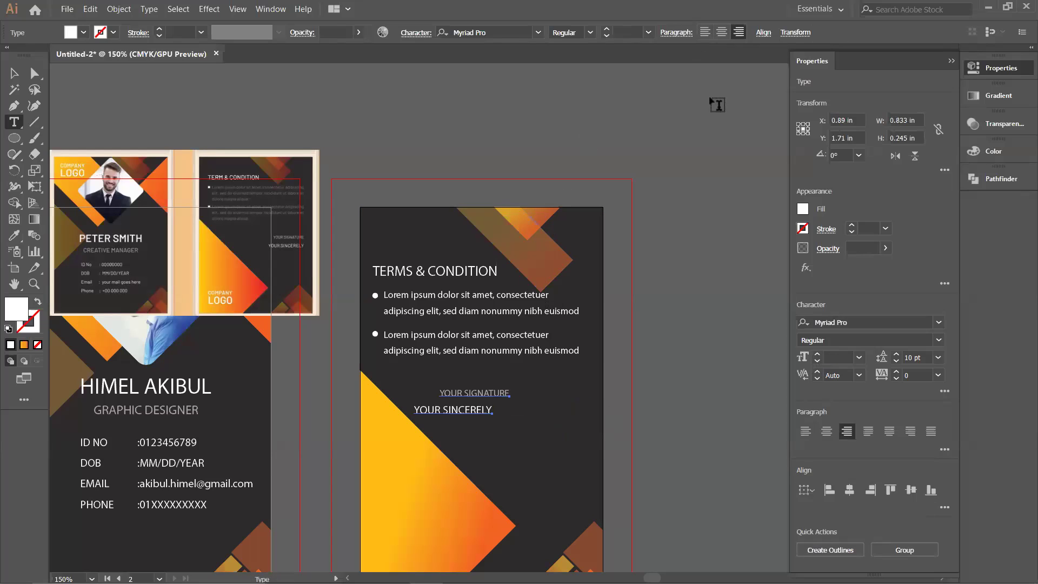
key("ctrl+z")
key("v")
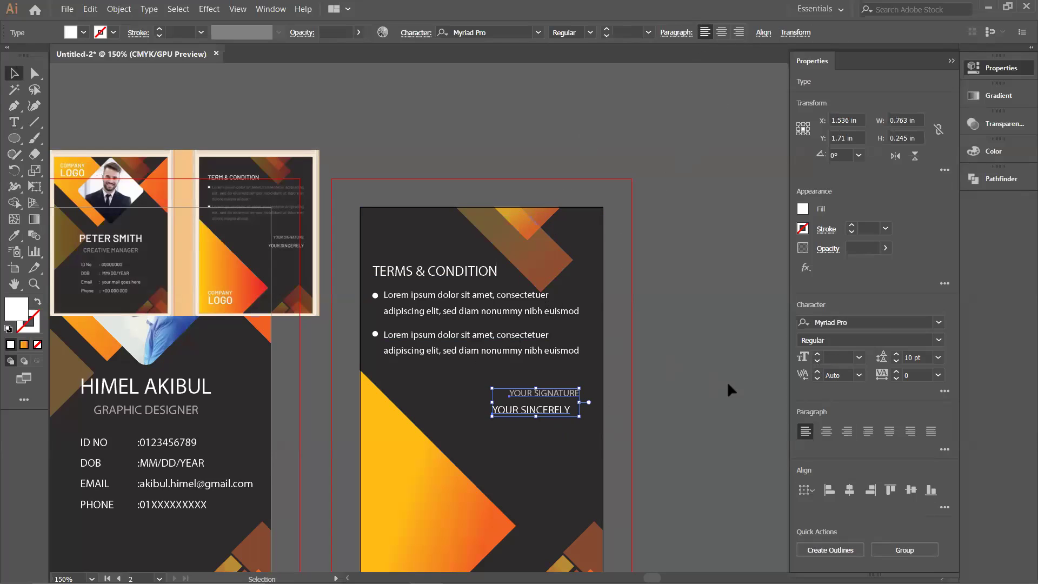
left_click(731, 390)
left_click(547, 393)
left_click(544, 412, "shift")
left_click(847, 432)
left_click(698, 379)
Step: Line up YOUR SINCERELY under YOUR SIGNATURE and move both toward the card's right edge
left_click(489, 394)
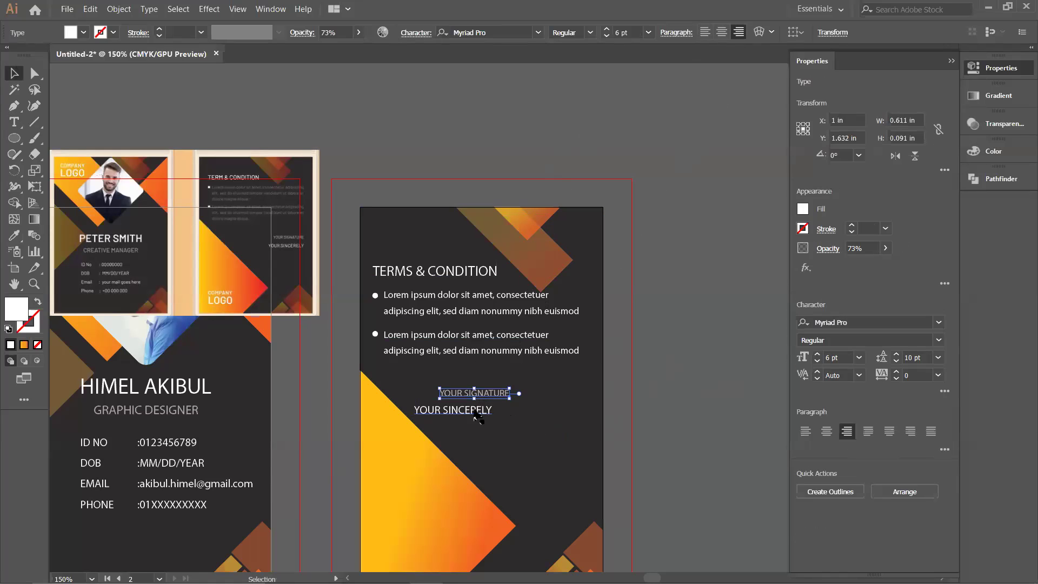
mouse_move(466, 421)
left_mouse_down()
mouse_move(486, 419)
mouse_move(469, 415)
left_mouse_up()
left_click(469, 414, "shift")
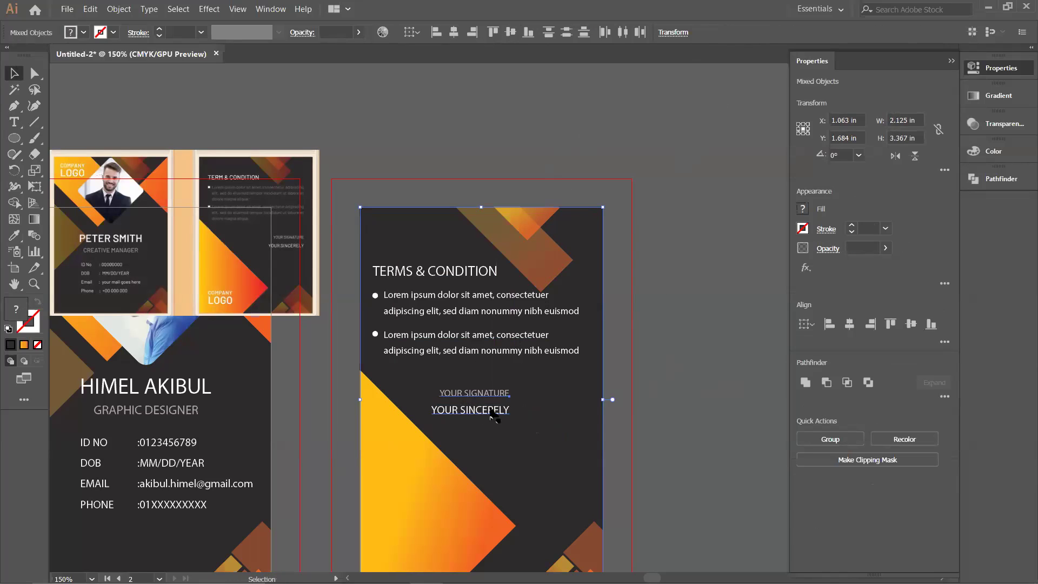
mouse_move(499, 421)
left_mouse_down()
mouse_move(537, 423)
mouse_move(470, 406)
mouse_move(545, 414)
mouse_move(536, 413)
left_mouse_up()
left_click(471, 395, "shift")
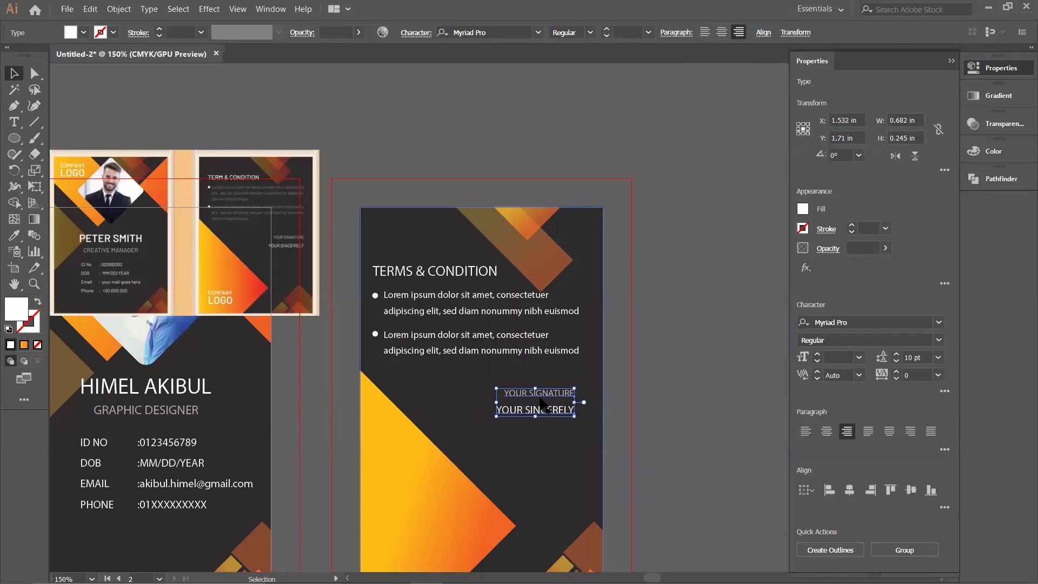
right_click(543, 401)
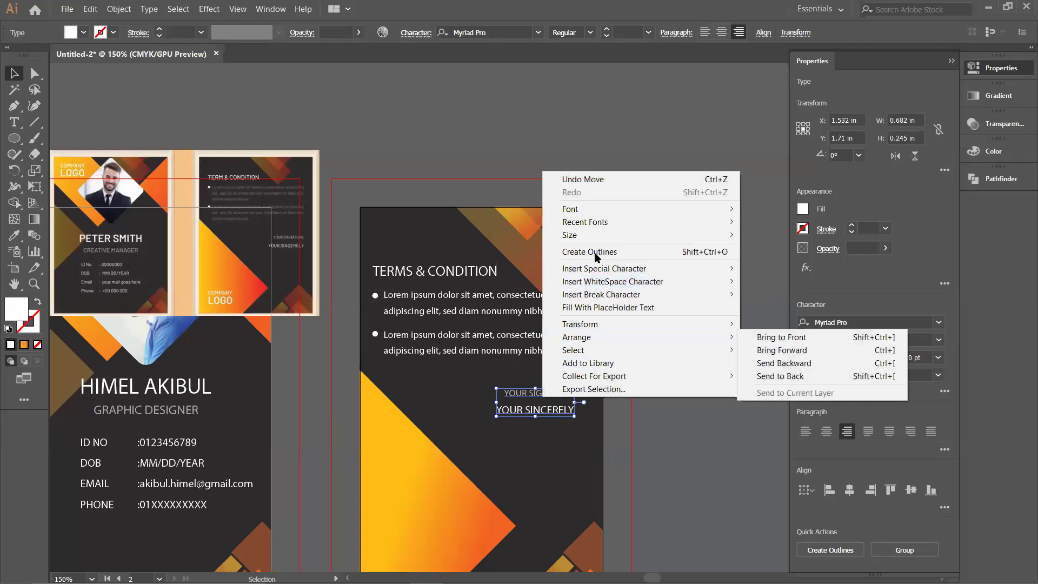
left_click(686, 429)
left_click(687, 429)
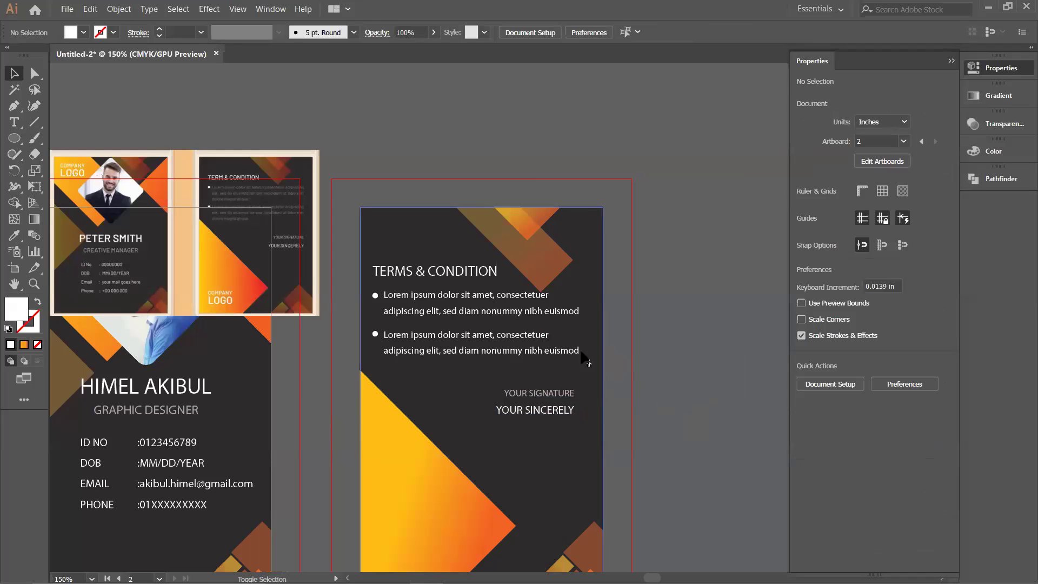
left_click(566, 319)
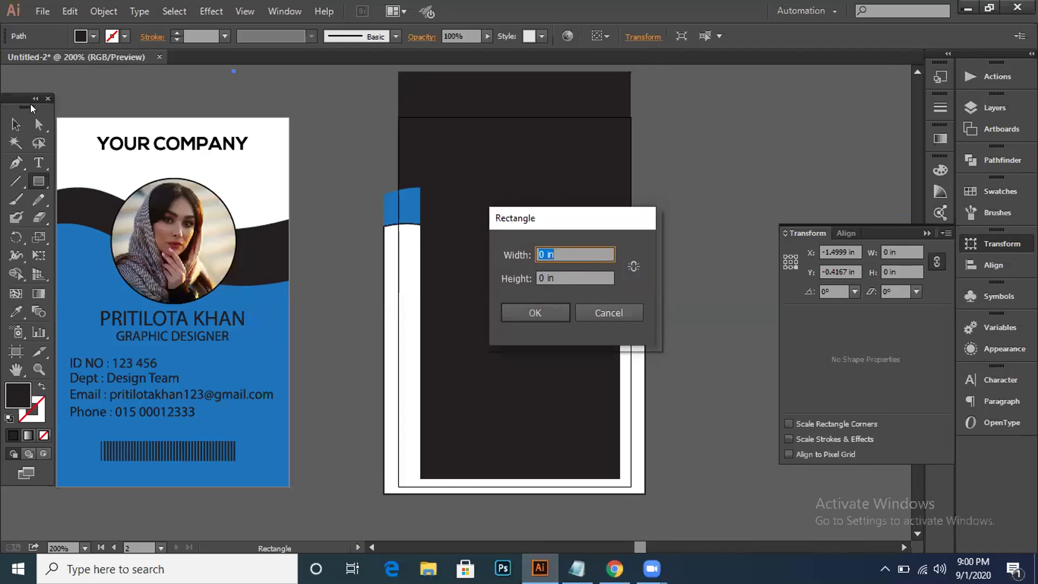
Step: Cancel the Rectangle size dialog and select the dark inner rectangle
left_click(610, 316)
left_click(15, 125)
left_click(458, 220)
left_click(105, 12)
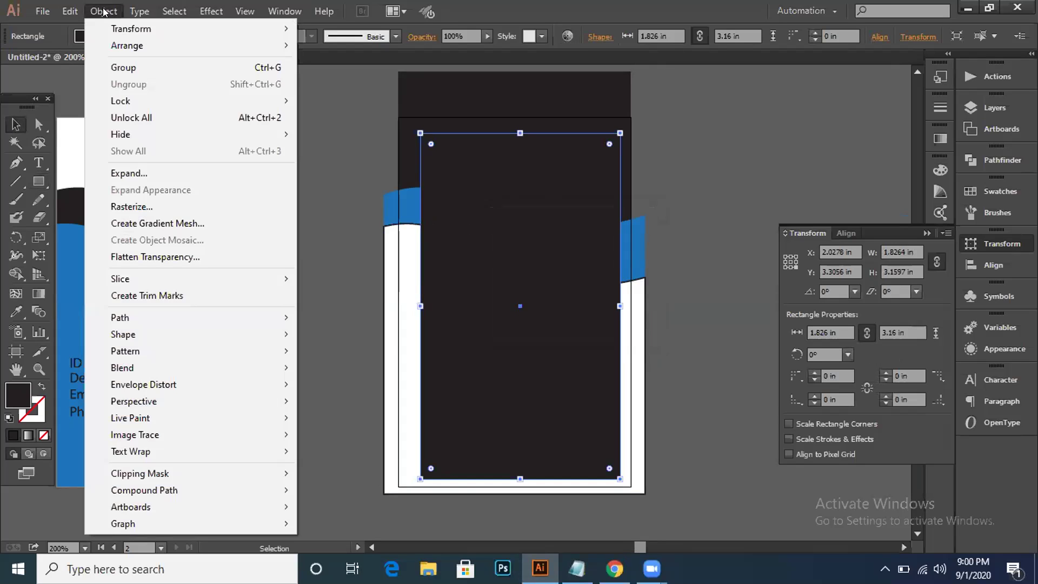
left_click(103, 12)
left_click(43, 11)
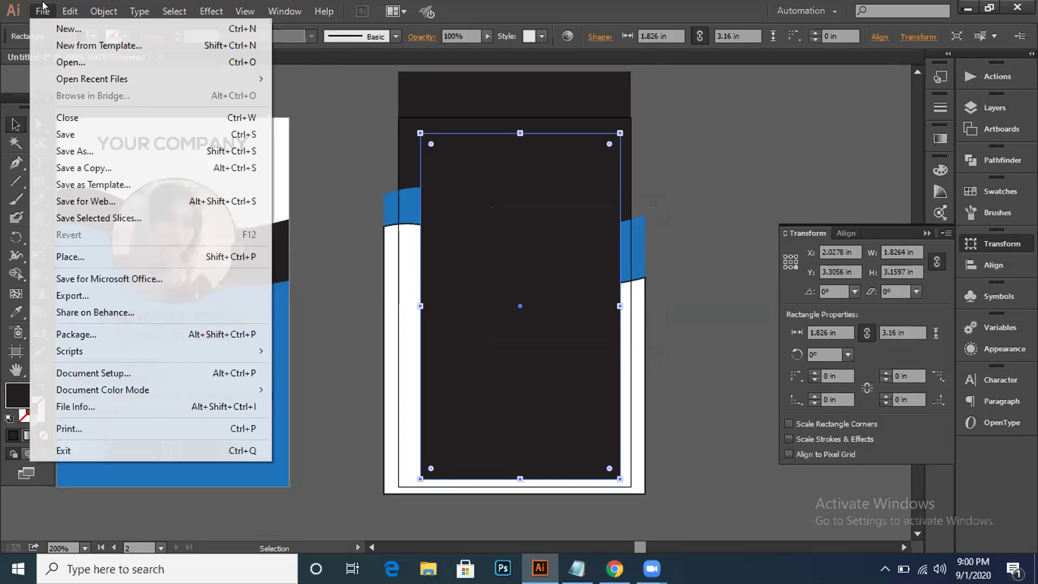
left_click(81, 10)
left_click(100, 12)
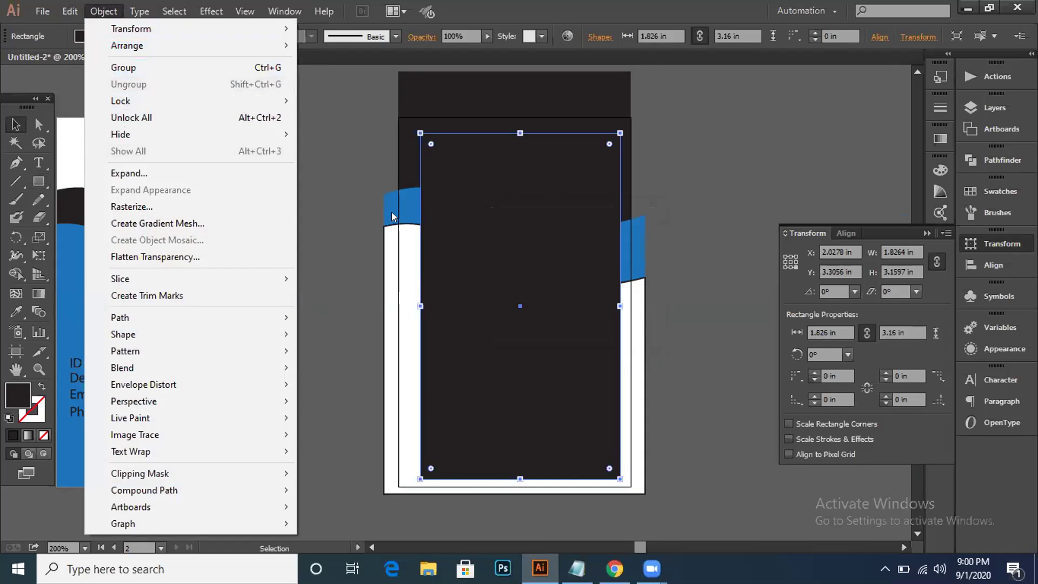
Step: Convert the inner dark rectangle into a guide
right_click(476, 210)
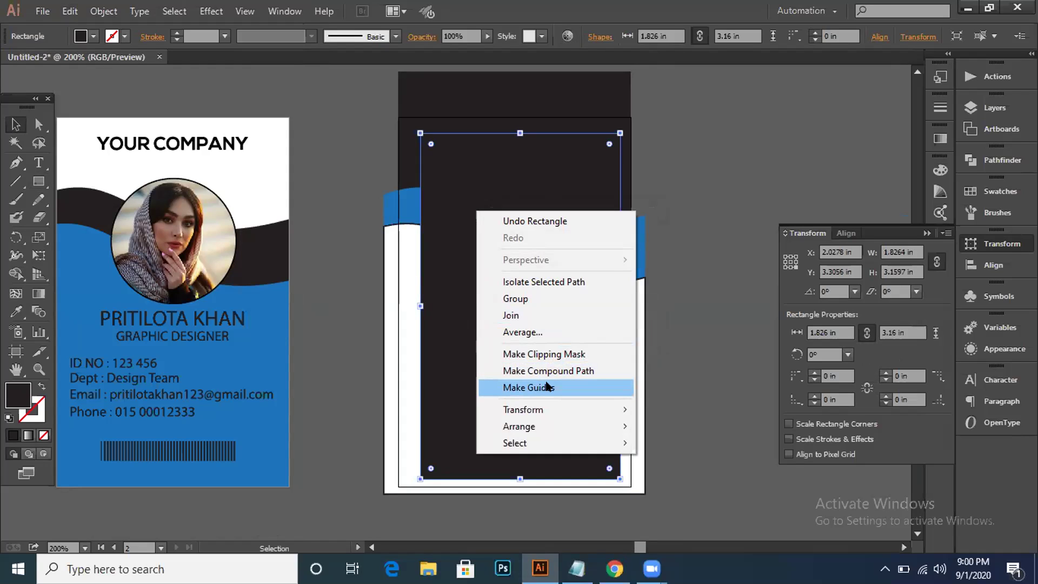
left_click(730, 364)
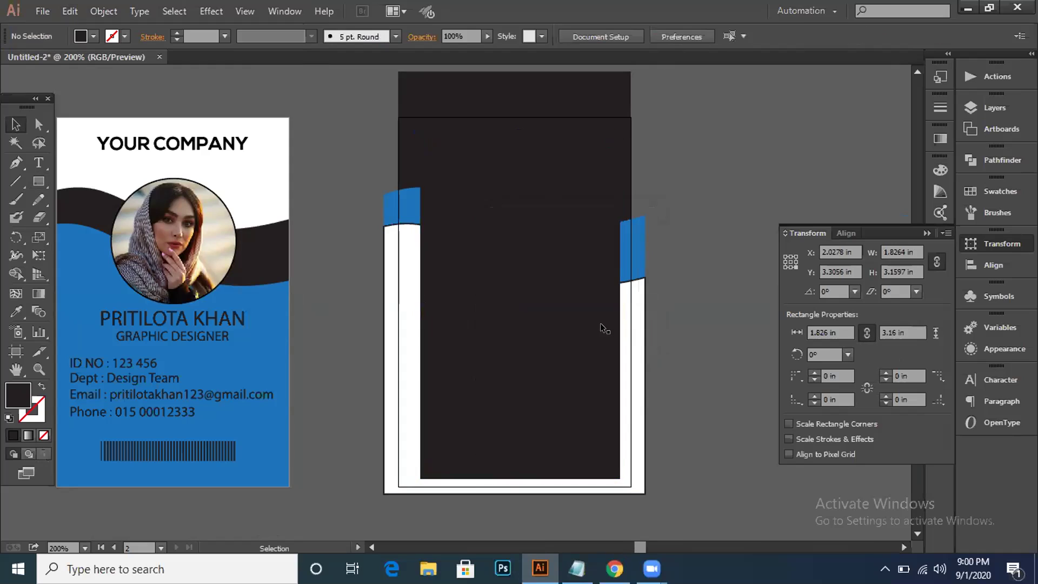
left_click(478, 250)
right_click(480, 252)
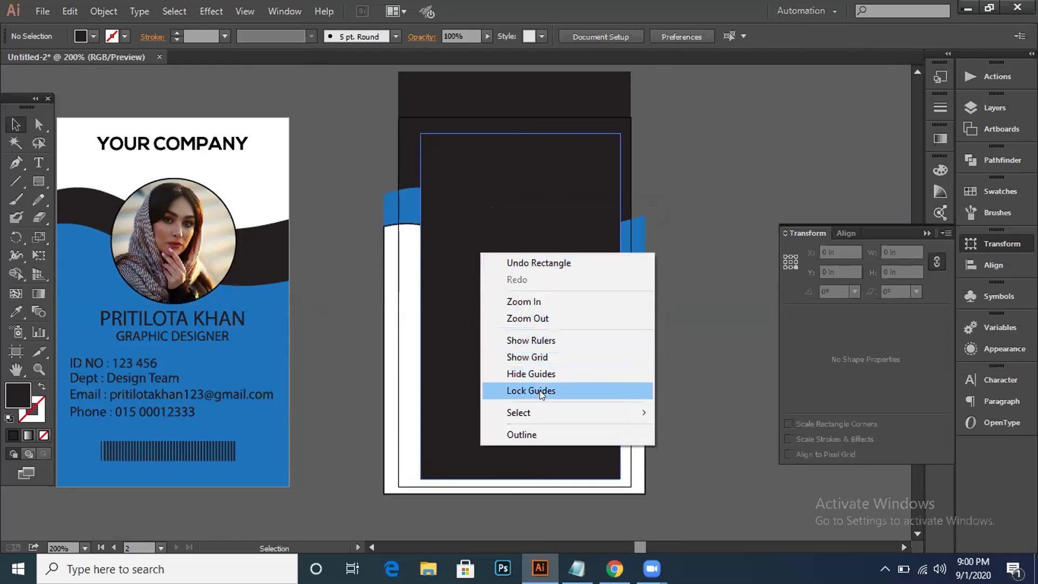
left_click(540, 226)
right_click(541, 215)
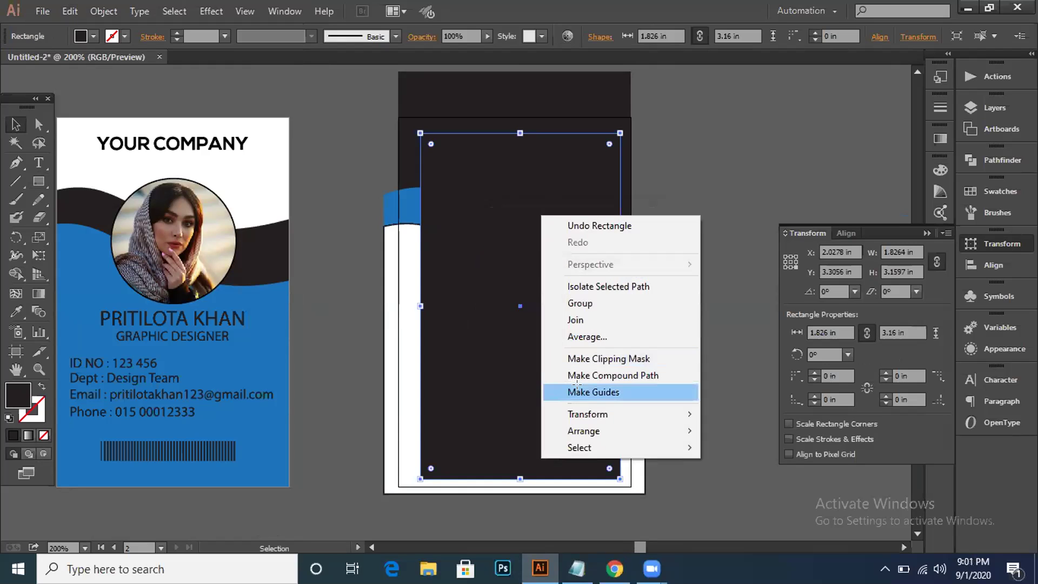
left_click(578, 385)
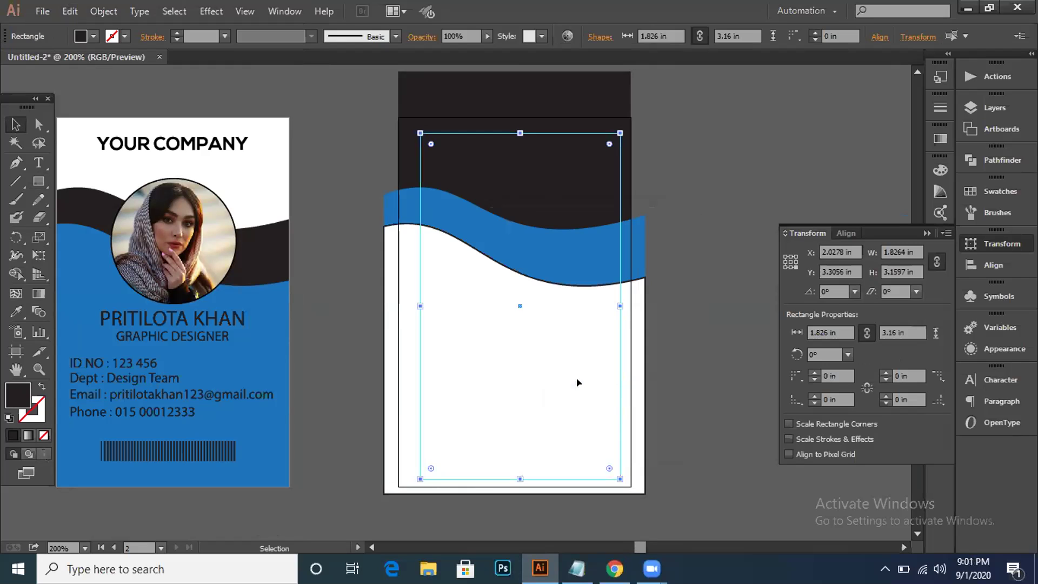
Step: Lock the guide rectangle in place and nudge the dark rectangle upward
left_click(101, 15)
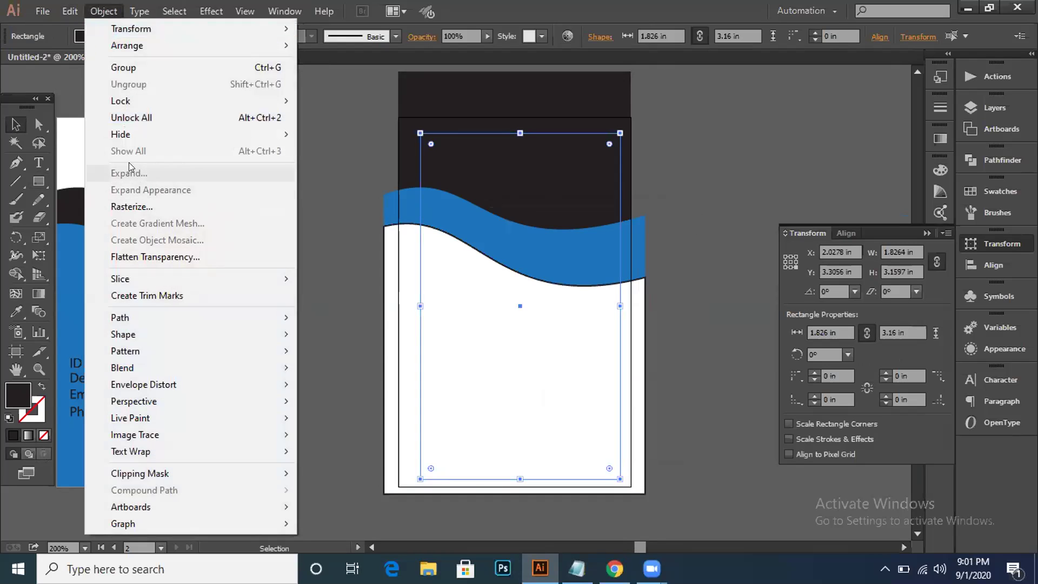
mouse_move(137, 103)
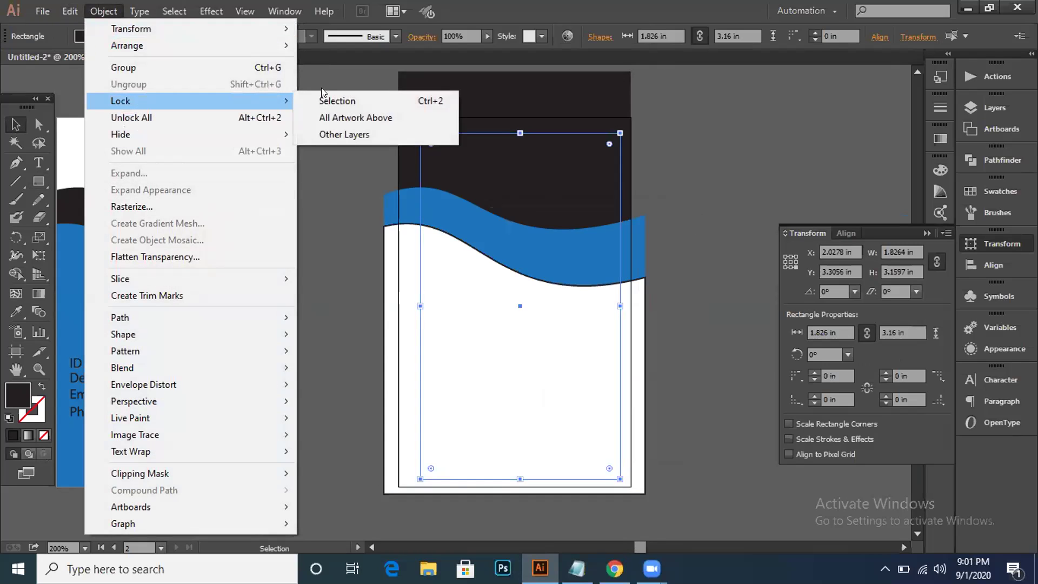
left_click(333, 101)
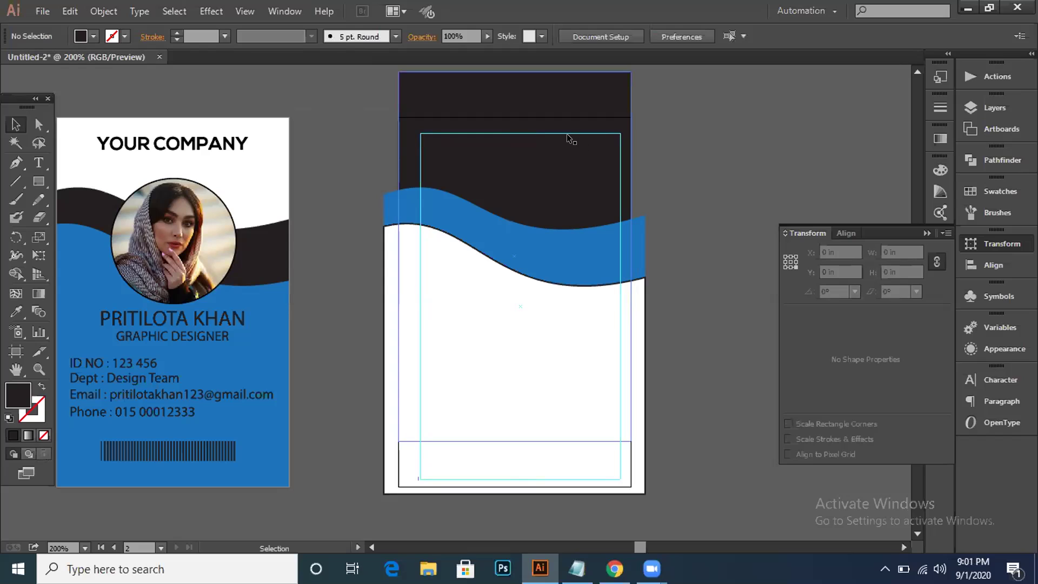
left_click_drag(565, 139, 568, 130)
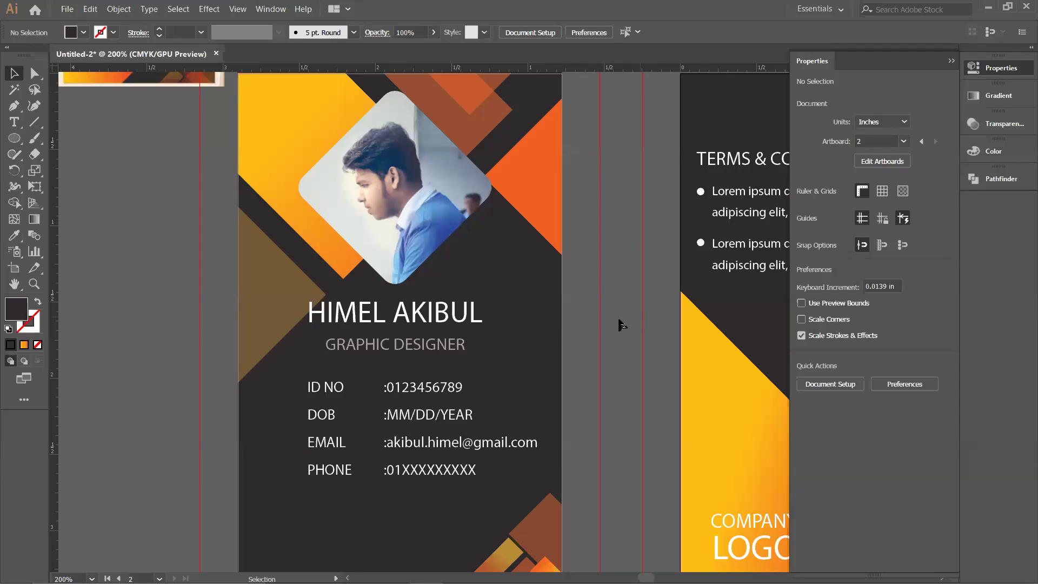
Step: Check the card artwork in Outline view, then return to the full-colour preview
scroll(222, 274, "up", 2)
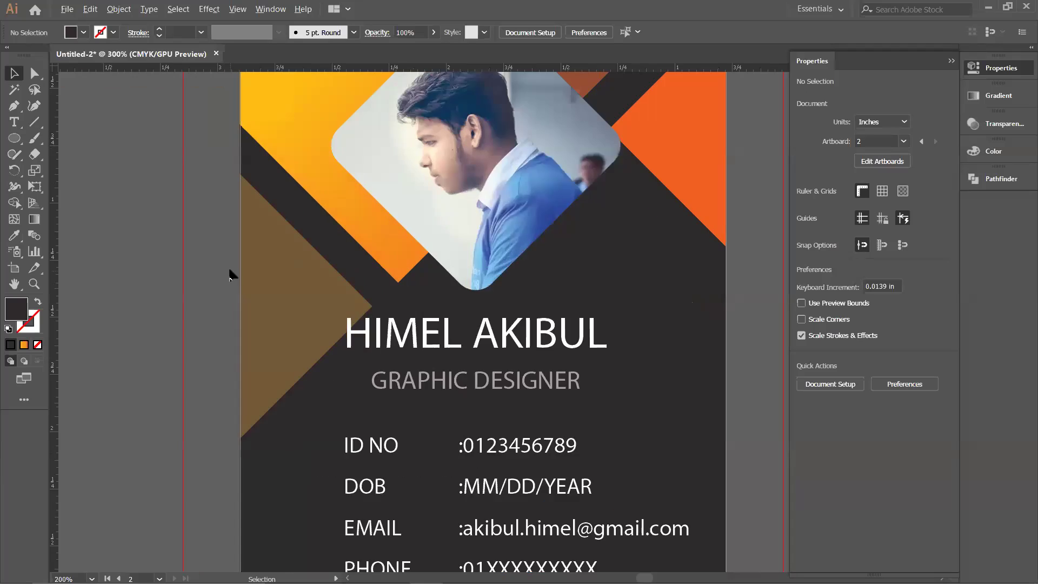
key("ctrl+y")
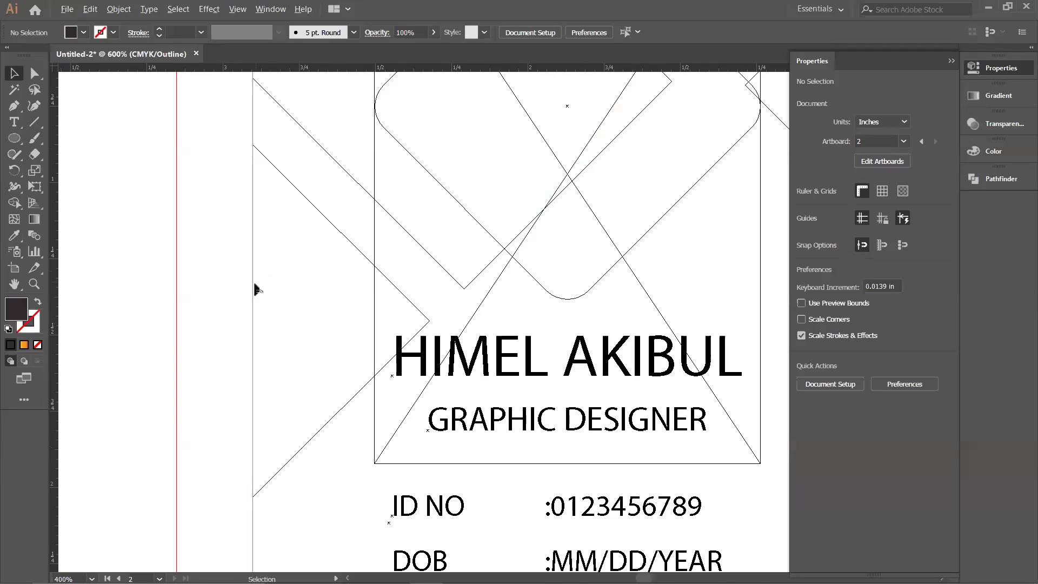
scroll(262, 281, "up", 3)
scroll(257, 289, "down", 4)
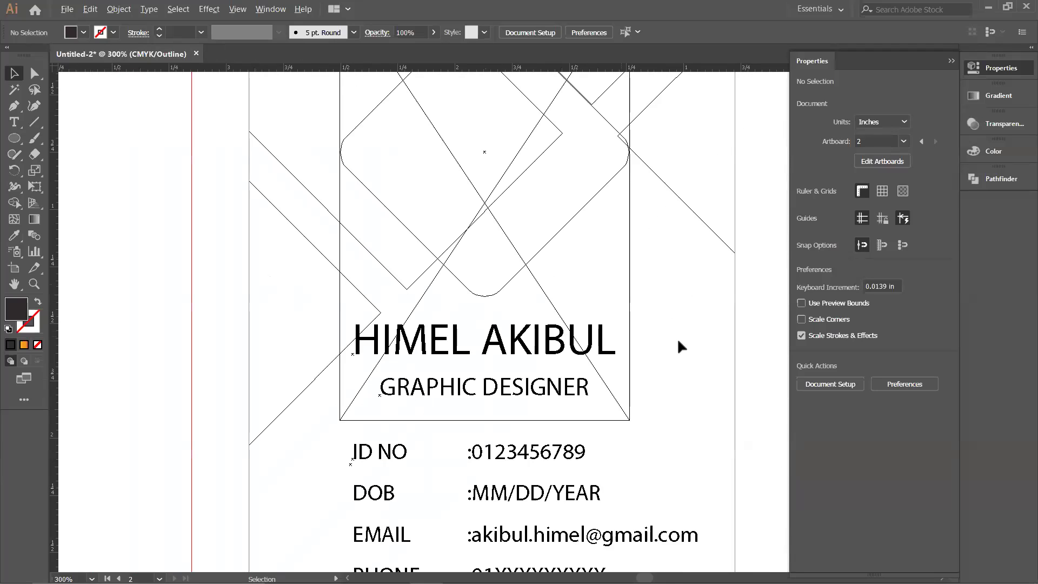
scroll(732, 349, "up", 2)
scroll(731, 347, "down", 4)
key("ctrl+y")
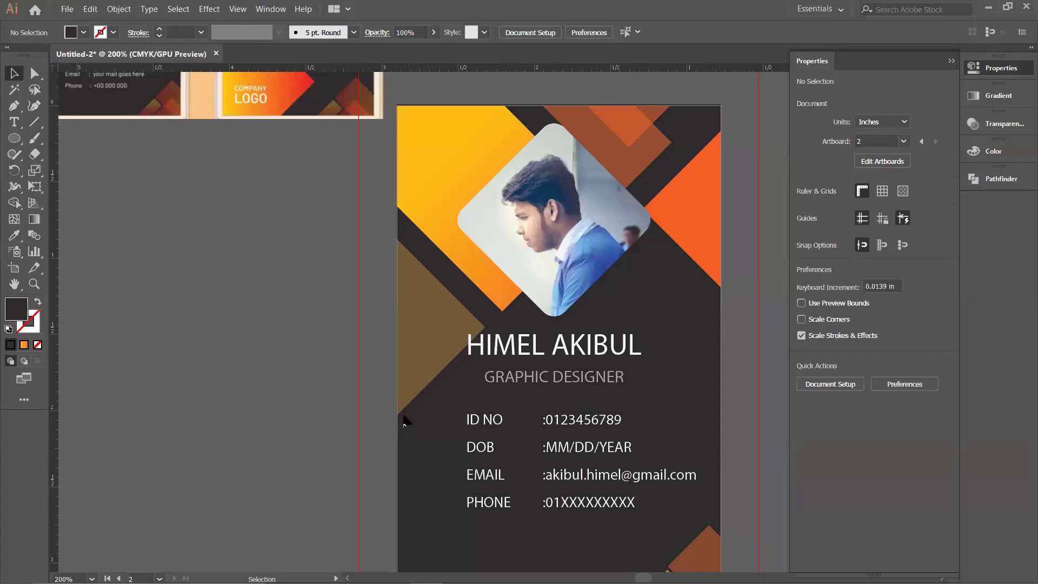
Step: Stretch the front card's dark background rectangle down to the card's bottom edge
left_click(416, 456)
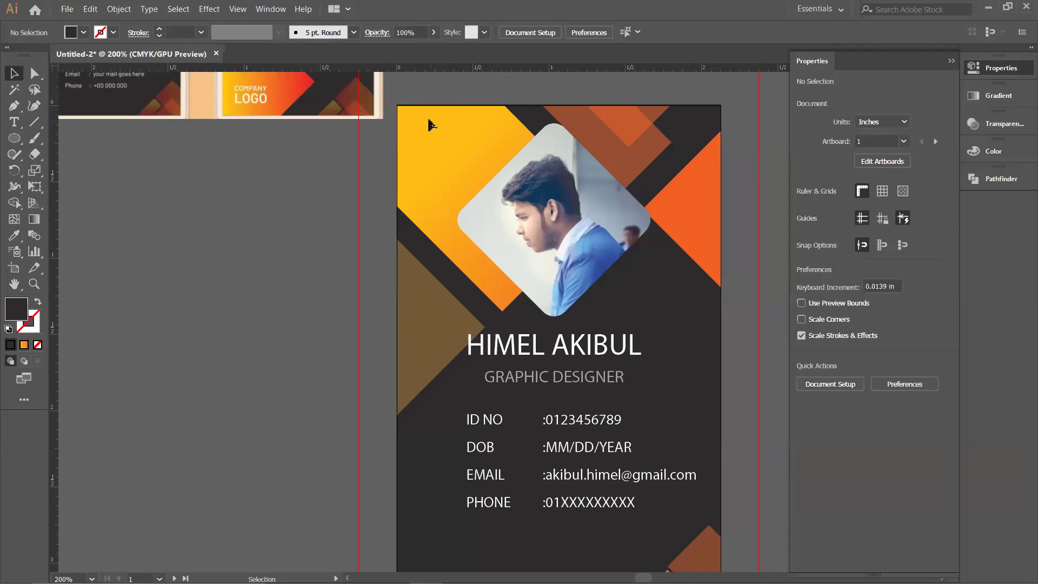
scroll(378, 241, "down", 1)
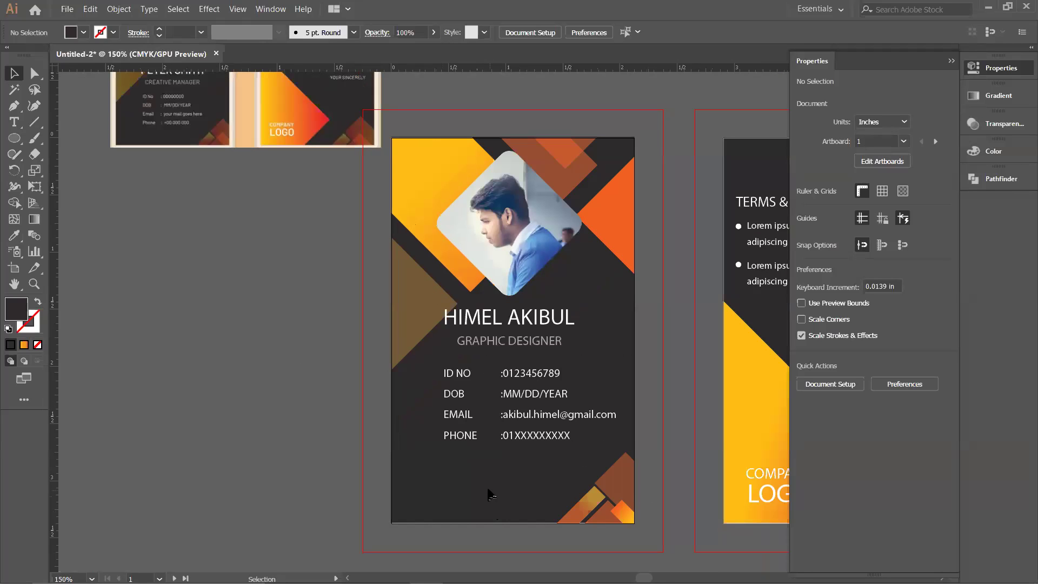
key("ctrl+a")
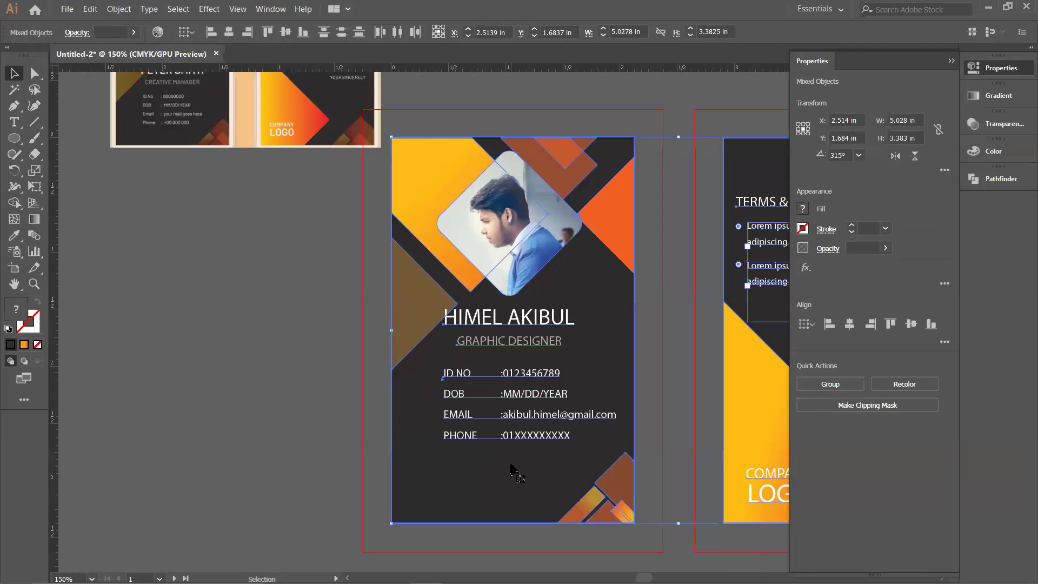
left_click(514, 502)
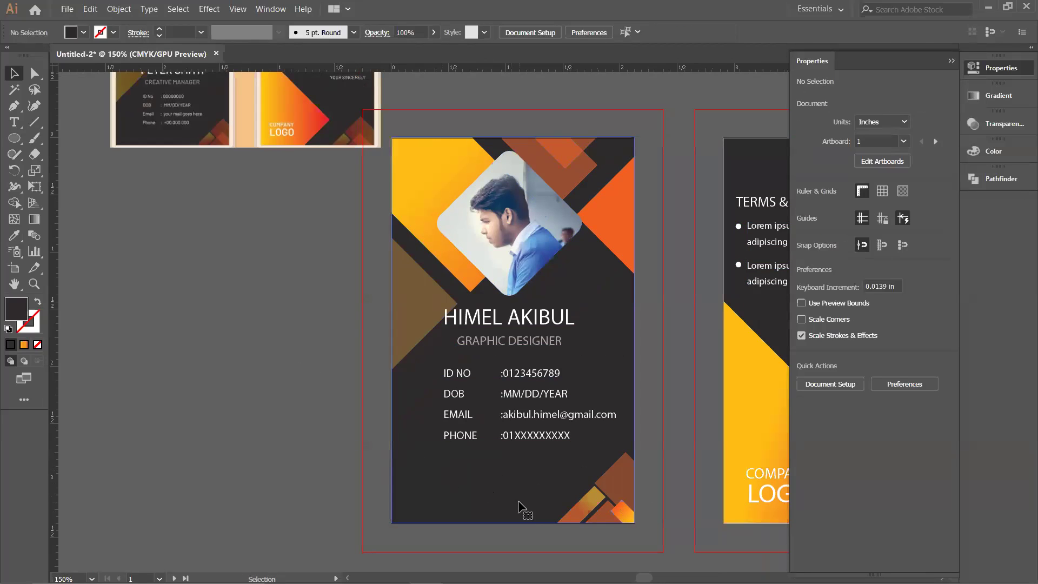
left_click(515, 520)
left_click_drag(514, 524, 514, 527)
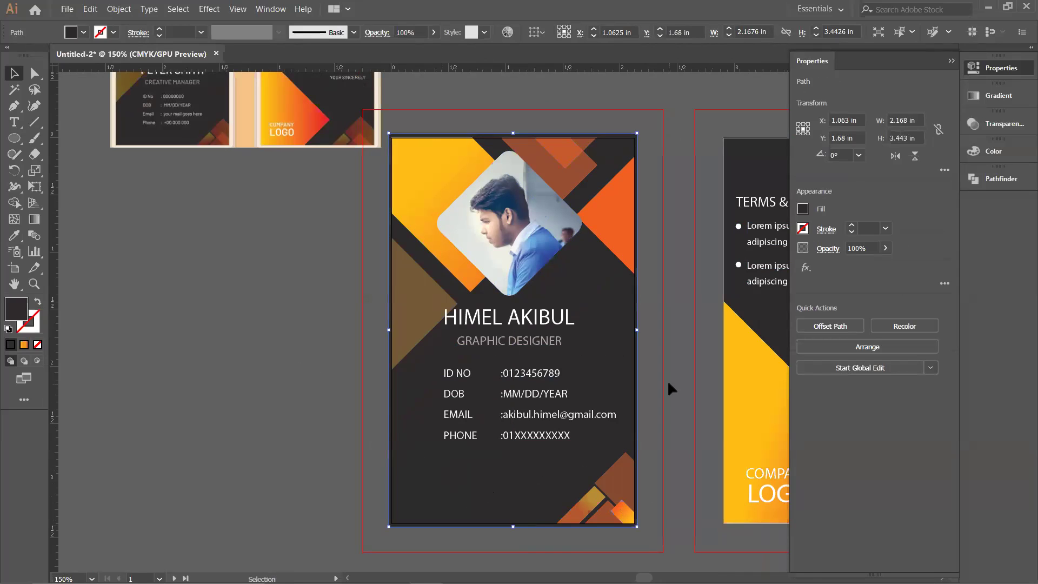
left_click(652, 394)
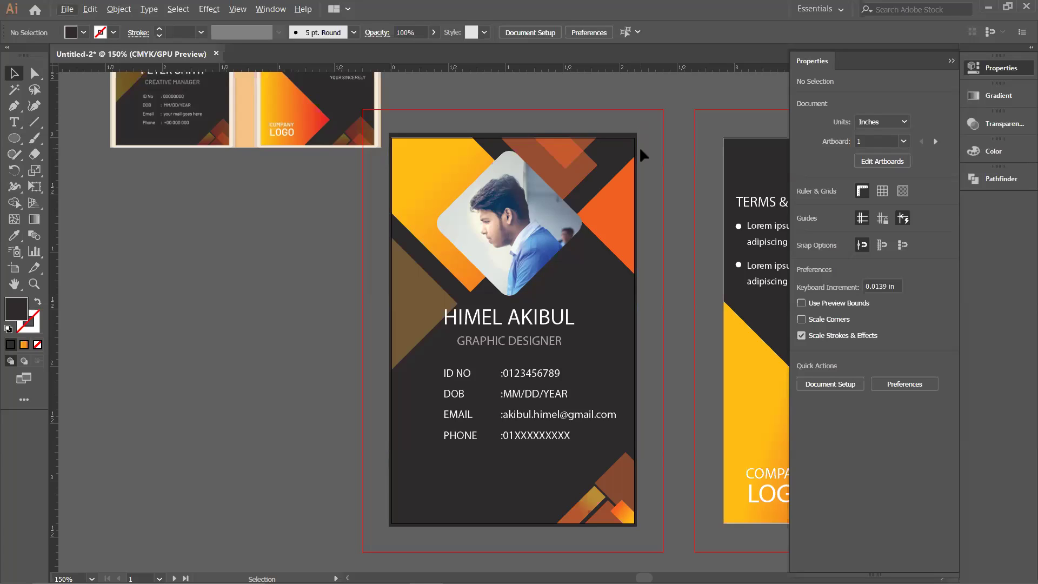
Step: Extend the back card's dark background rectangle down to its bottom edge
key("alt")
key("space")
left_click_drag(659, 239, 432, 230)
left_click(633, 361)
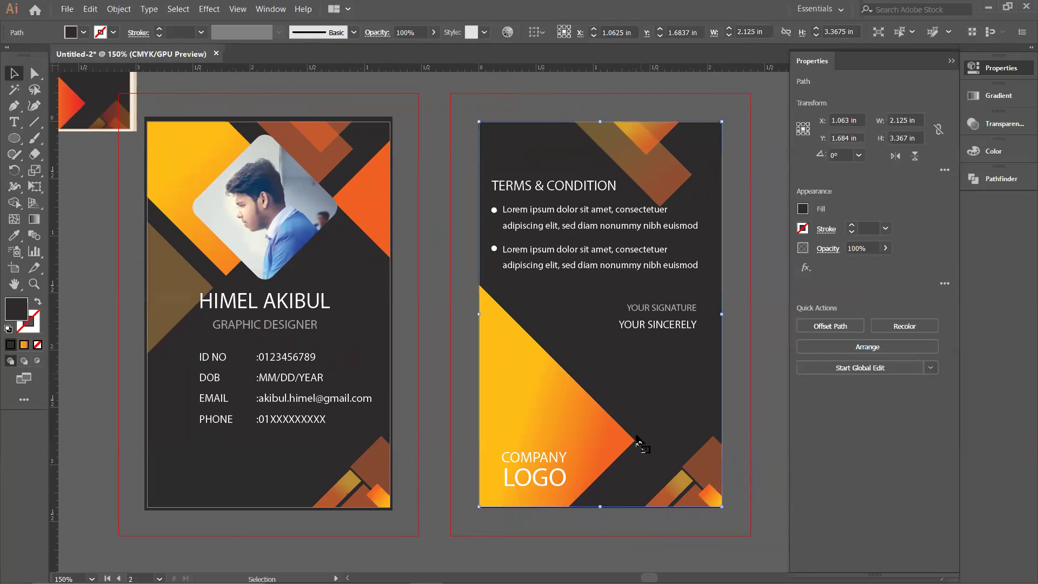
left_click_drag(603, 507, 602, 510)
left_click(735, 394)
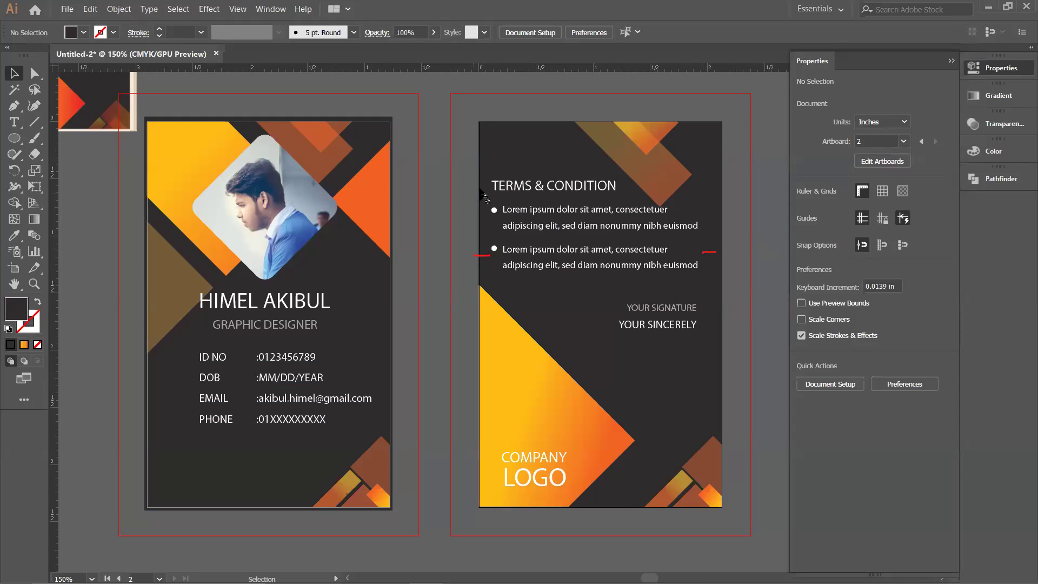
Step: Select the terms heading, bullet text, dots, background and signature lines, then clear the selection
left_click(542, 193)
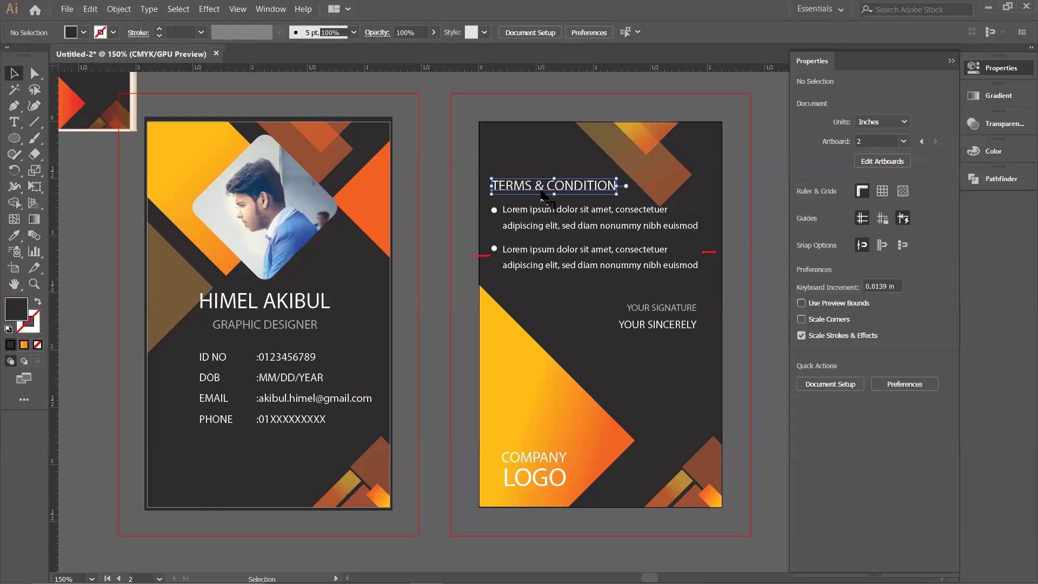
left_click(496, 218, "shift")
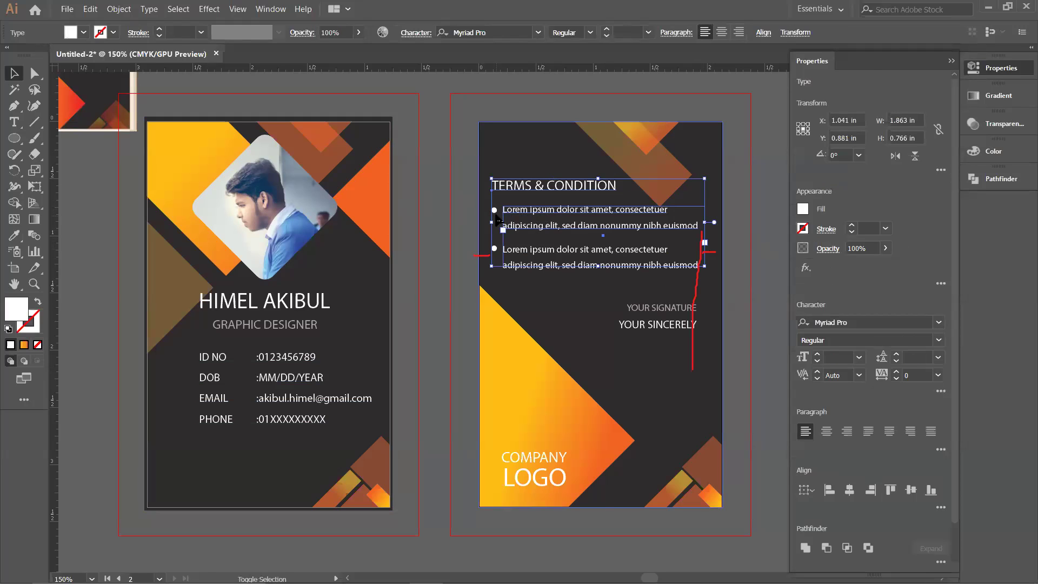
left_click(493, 217, "shift")
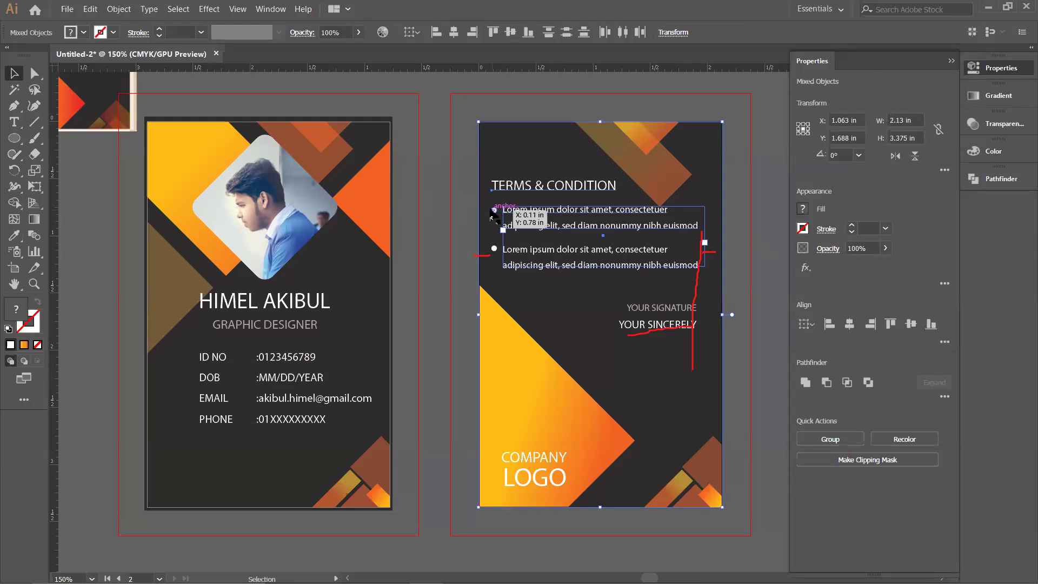
left_click(494, 210, "shift")
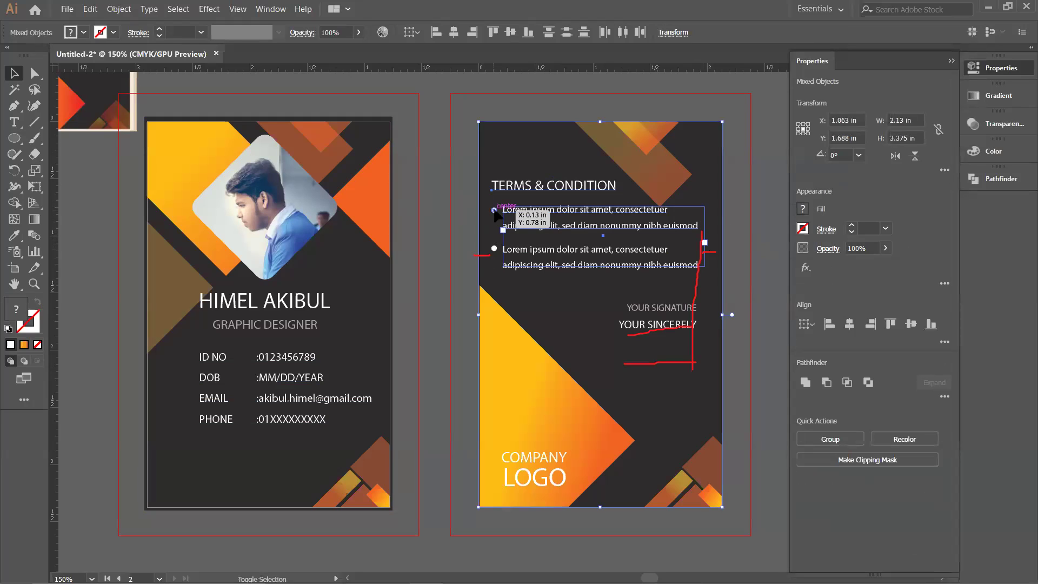
left_click(493, 248, "shift")
left_click(672, 323, "shift")
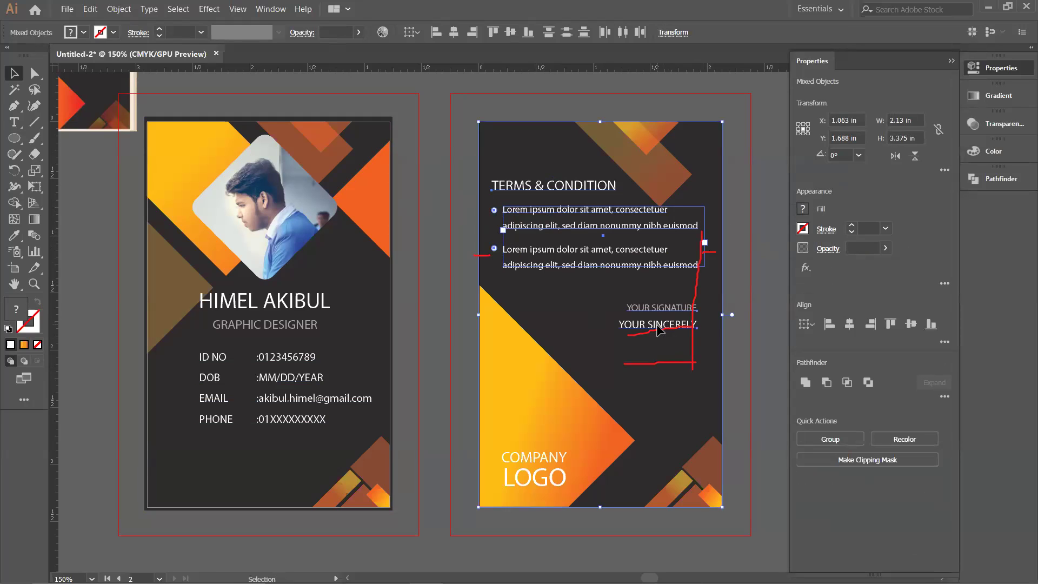
left_click(733, 301)
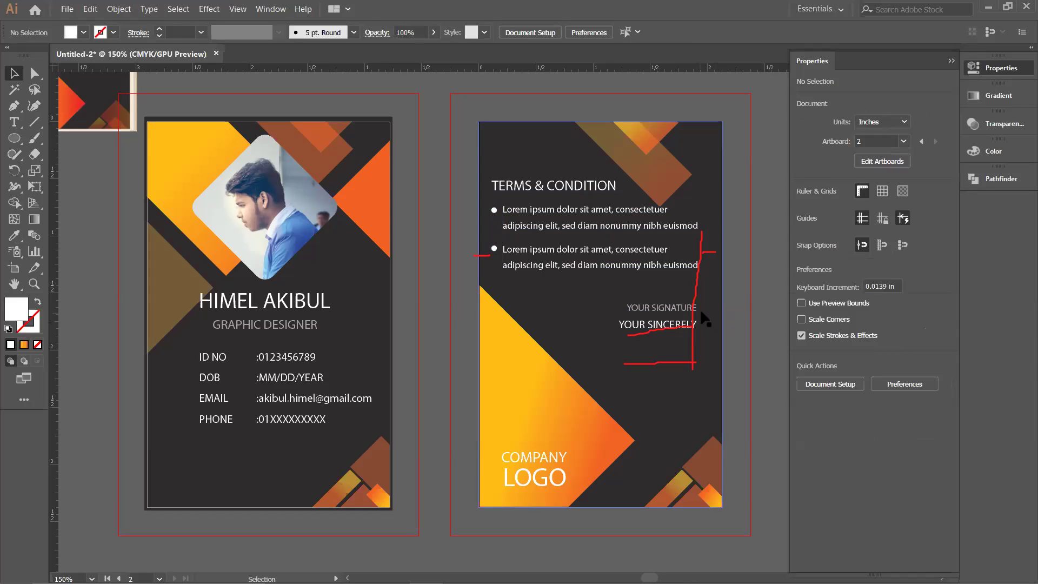
Step: Move the YOUR SIGNATURE and YOUR SINCERELY lines lower on the back card
left_click(677, 320)
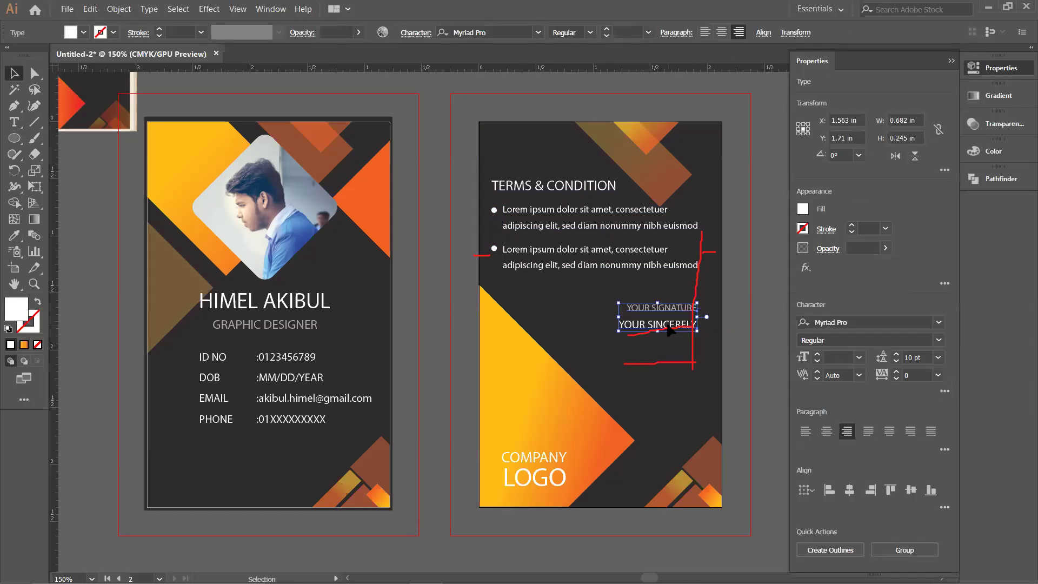
left_click(668, 311, "shift")
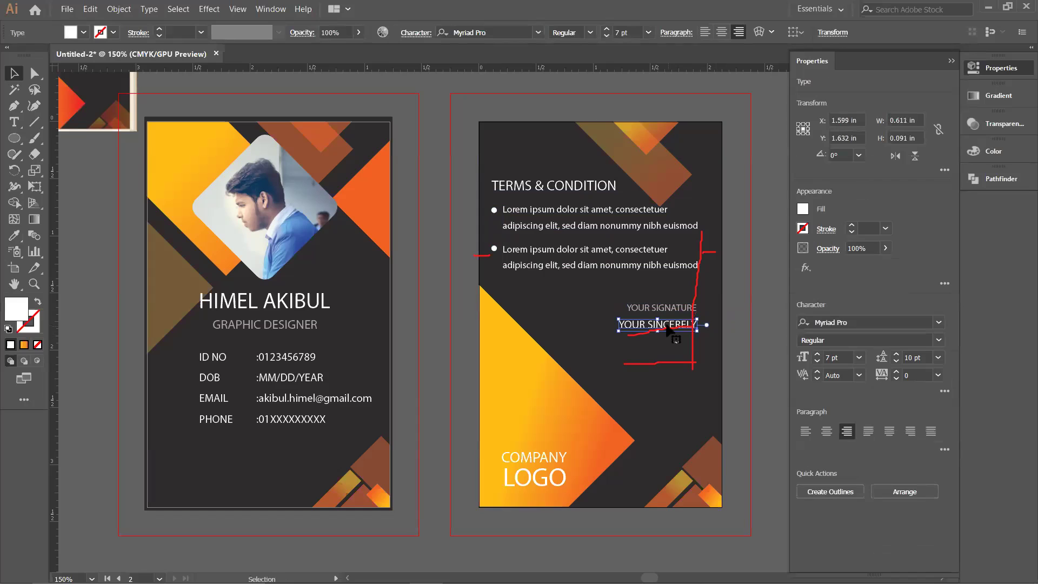
left_click(669, 311, "shift")
left_click_drag(672, 326, 673, 361)
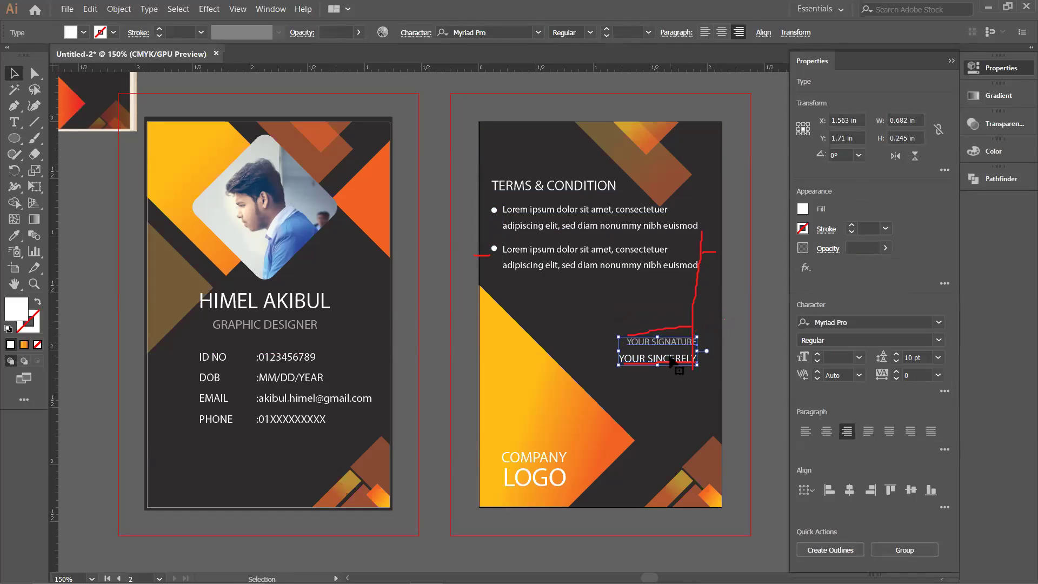
left_click(727, 300)
Step: Centre the TERMS & CONDITION heading, bullet text and dots horizontally on the card background
left_click(552, 185)
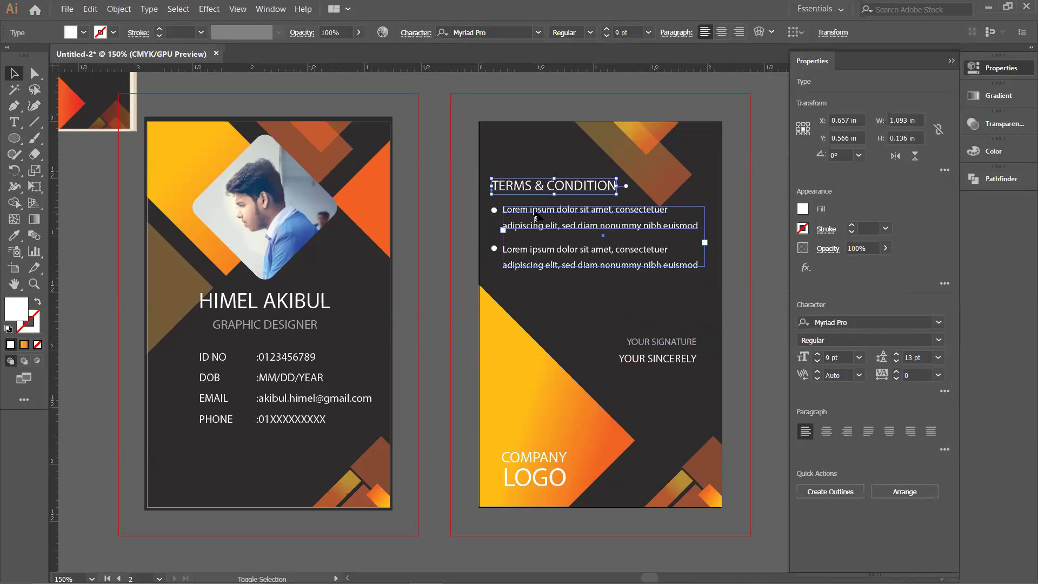
left_click(532, 251, "shift")
left_click(499, 217, "shift")
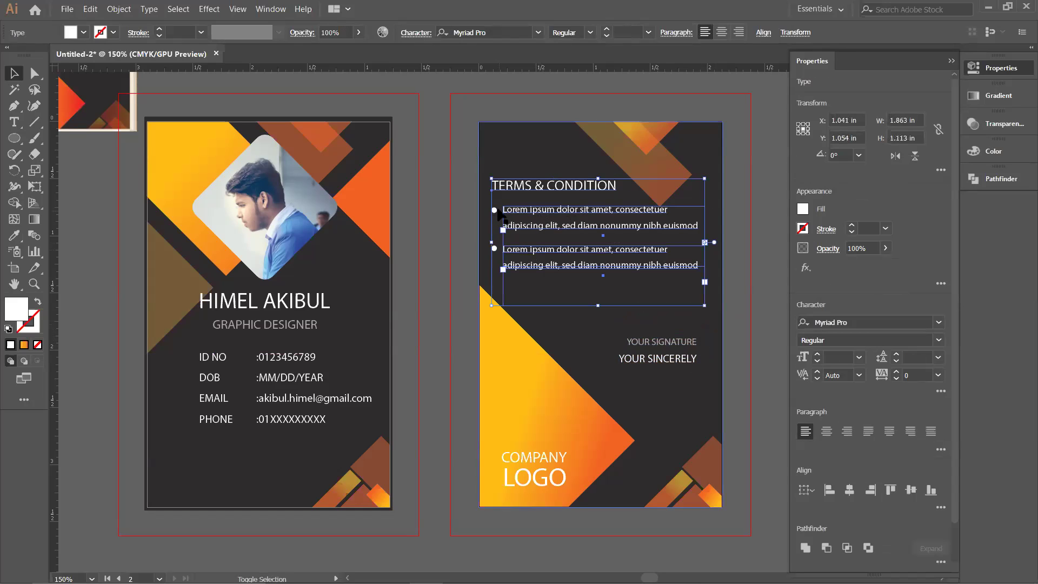
left_click(494, 210, "shift")
left_click(494, 249, "shift")
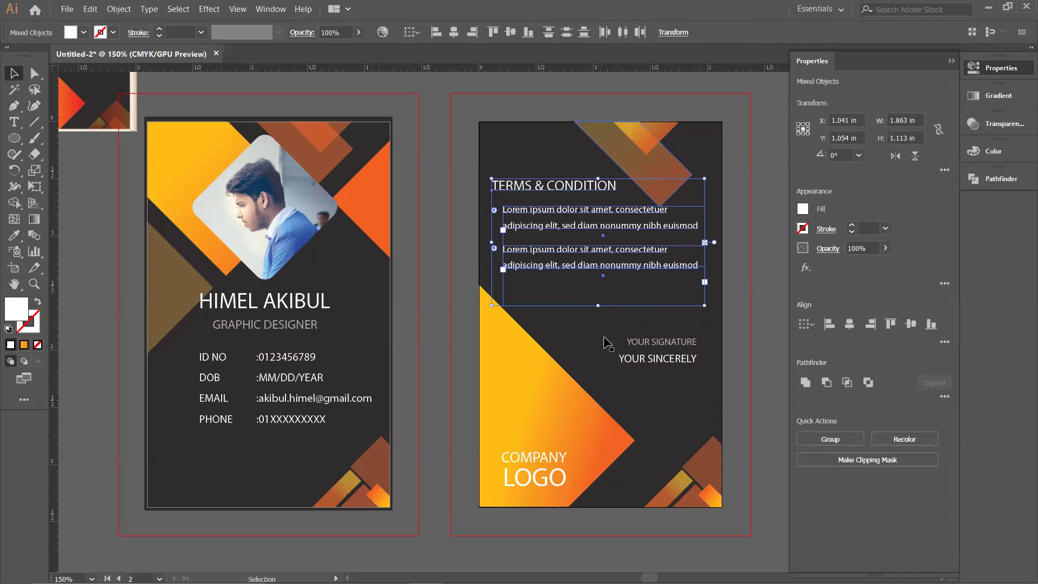
left_click(578, 345, "shift")
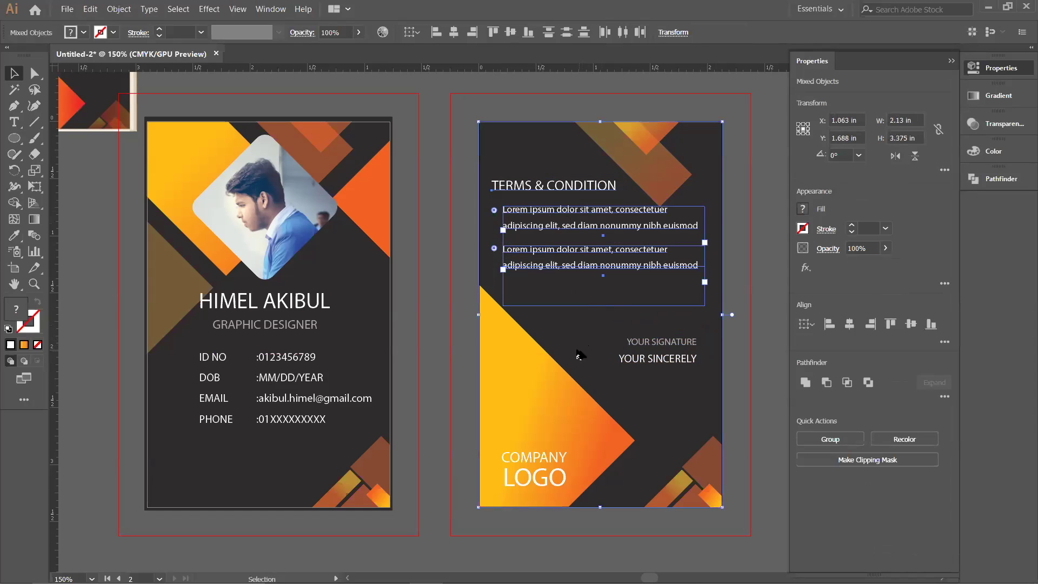
left_click(577, 352)
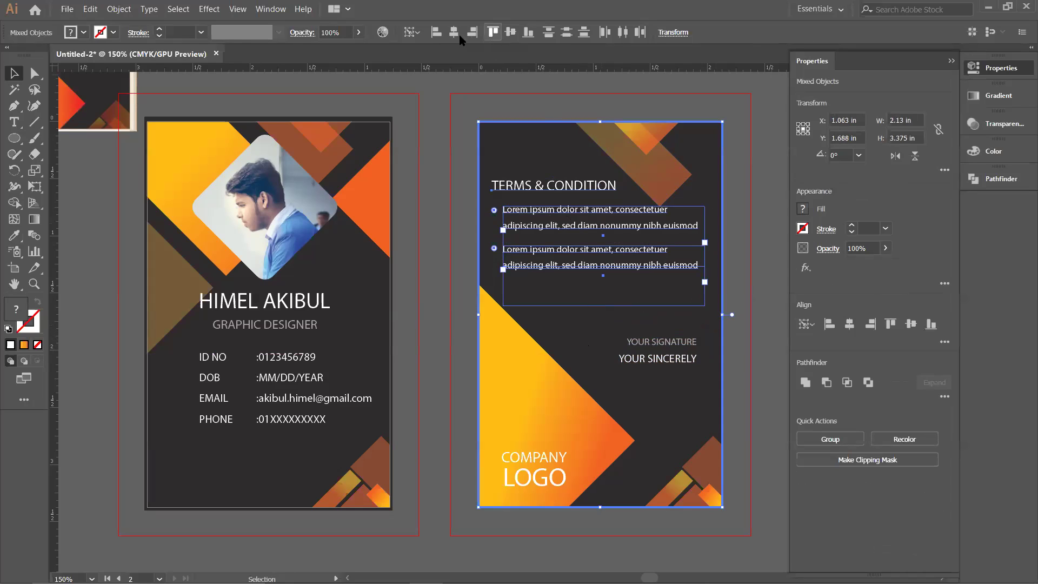
left_click(454, 33)
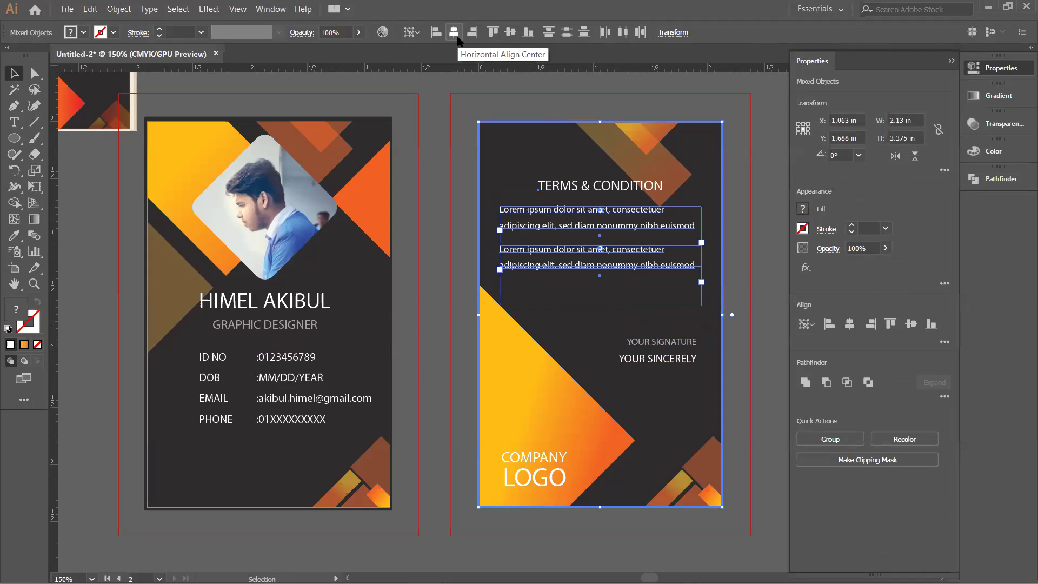
Step: Undo the centring to restore the left-aligned heading and bullets
left_click(734, 269)
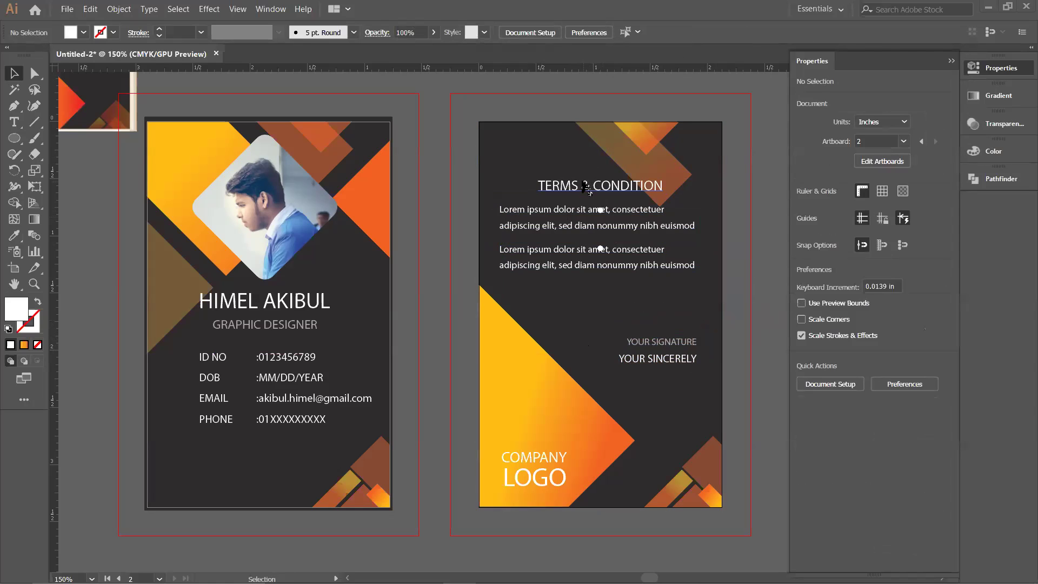
key("ctrl+z")
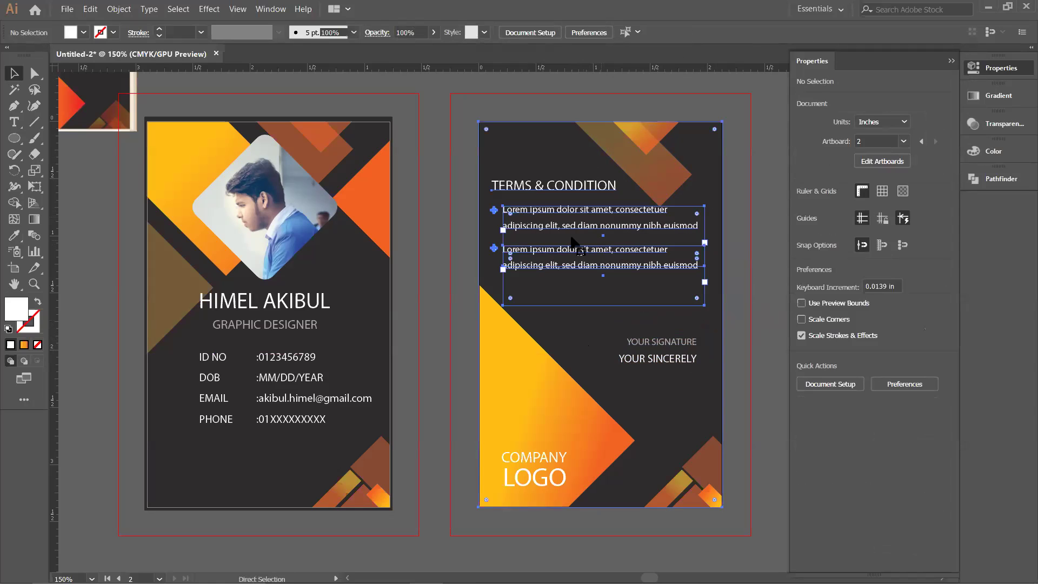
left_click(508, 210)
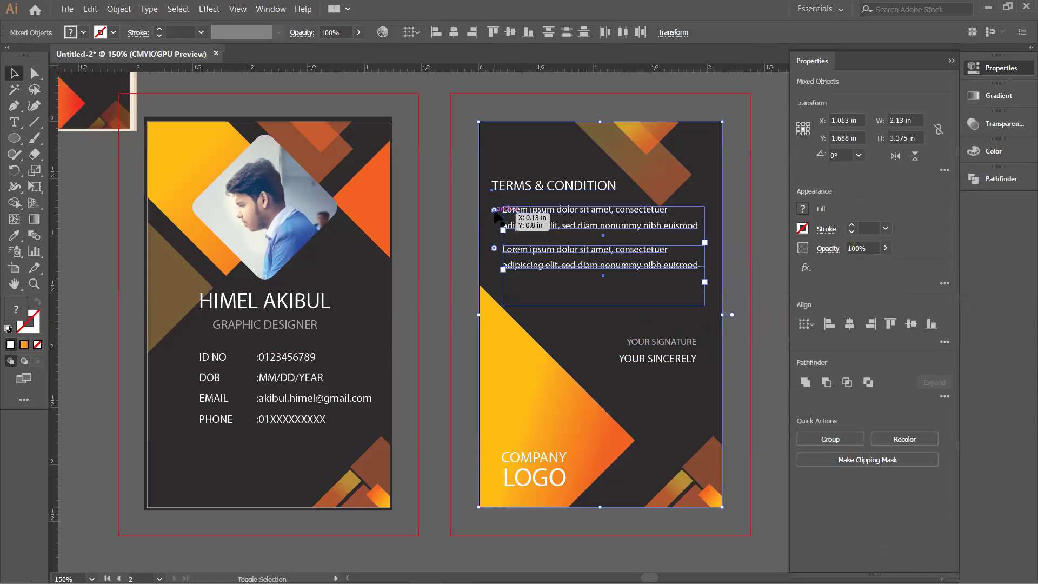
left_click(458, 240)
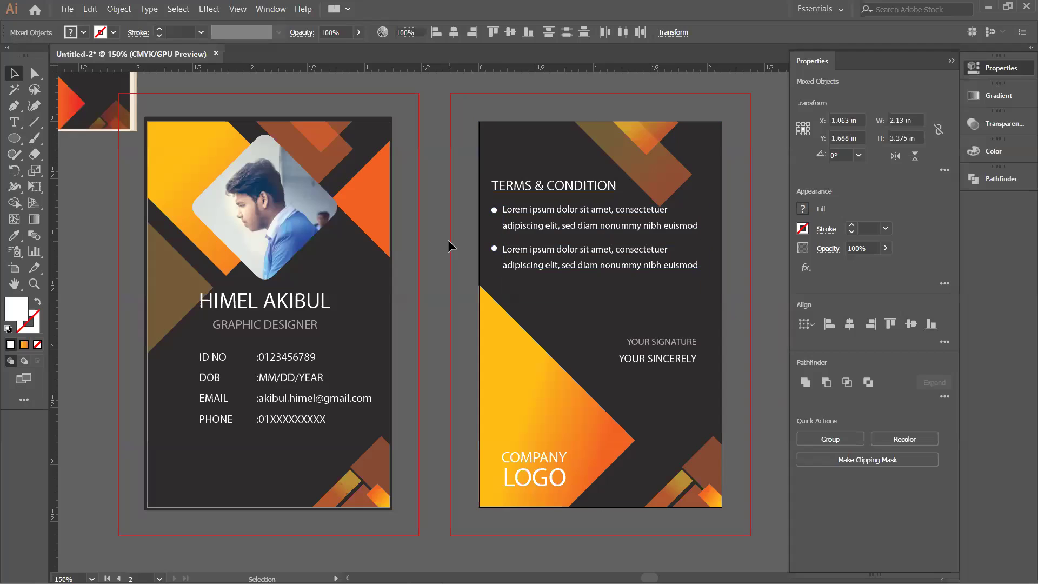
Step: Centre both Lorem ipsum paragraphs horizontally, using the back card background as key object
left_click(541, 212)
left_click(595, 284, "shift")
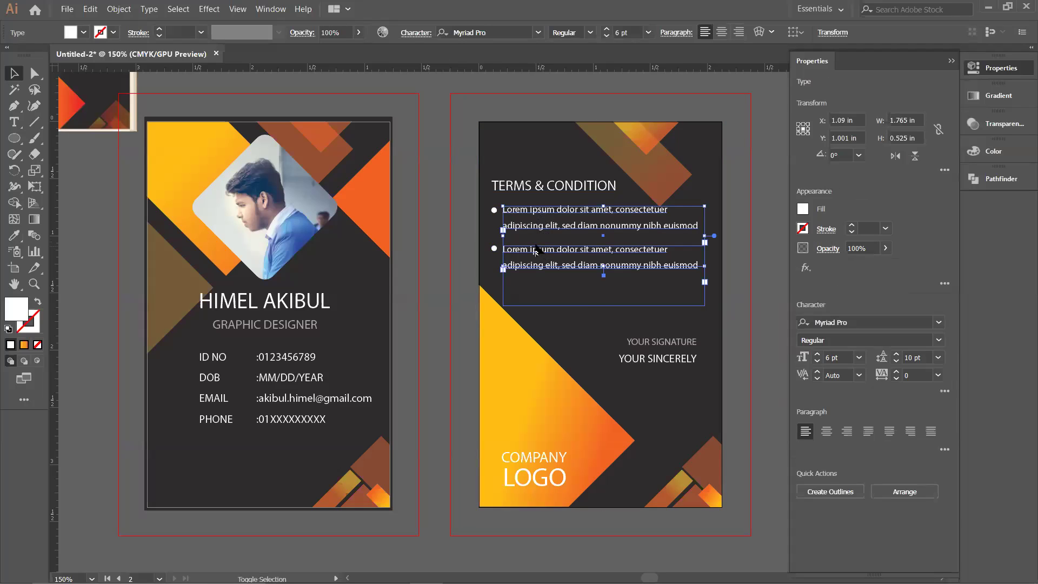
left_click(579, 319, "shift")
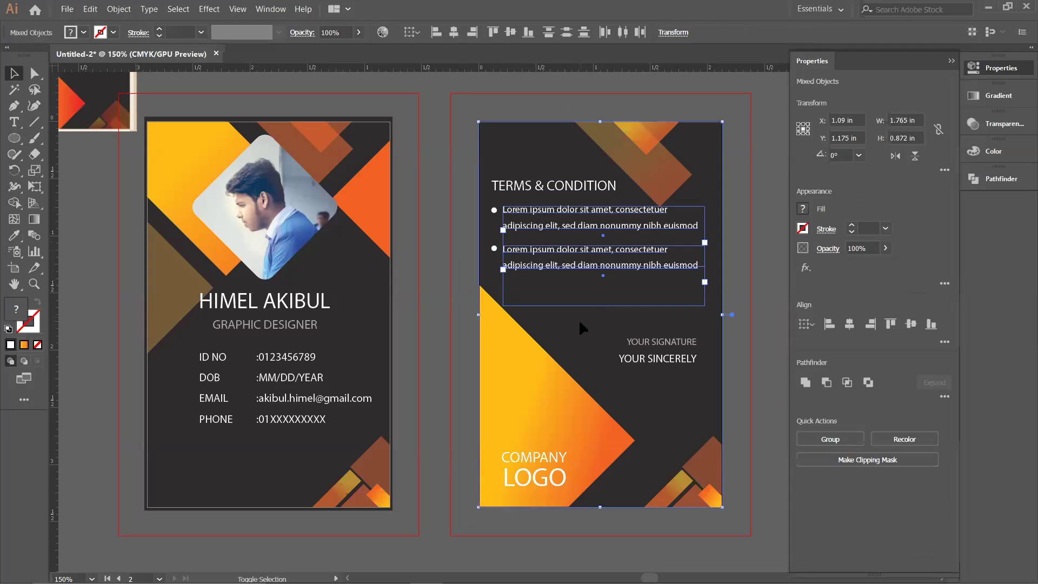
left_click(579, 347)
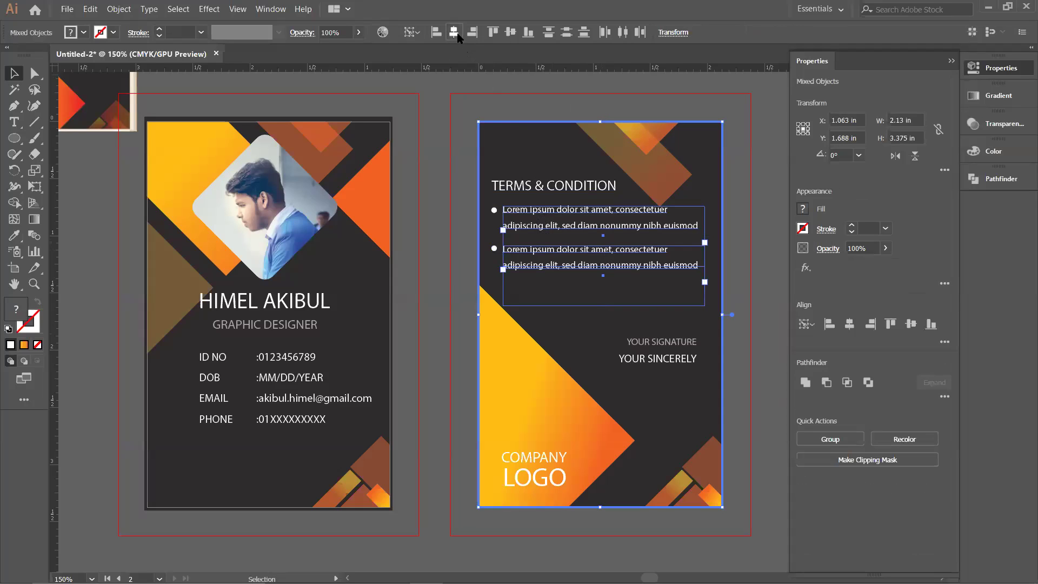
left_click(457, 33)
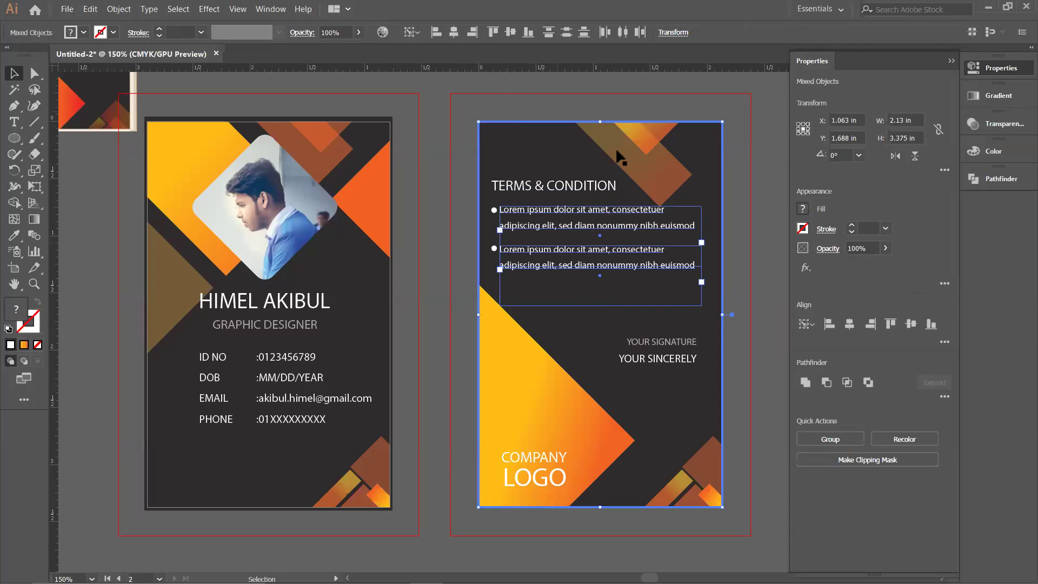
left_click(742, 210)
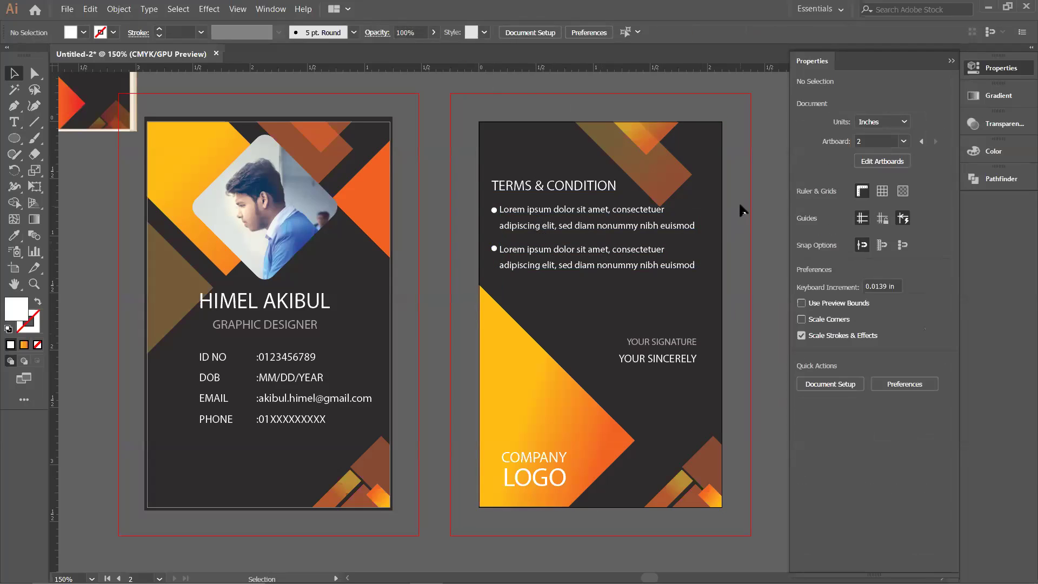
left_click(580, 222)
left_click(575, 254, "shift")
left_click(572, 335, "shift")
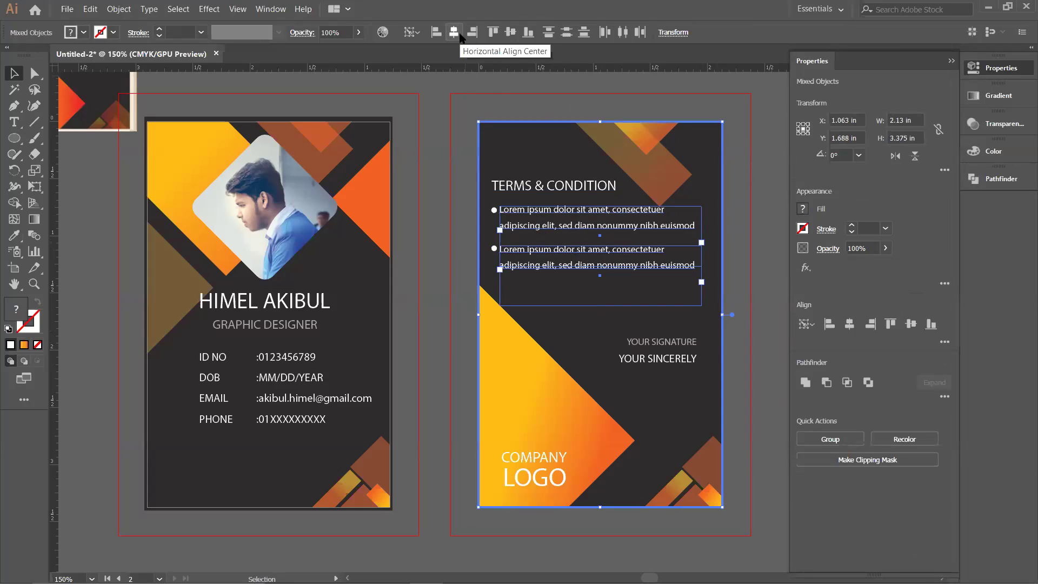
left_click(732, 191)
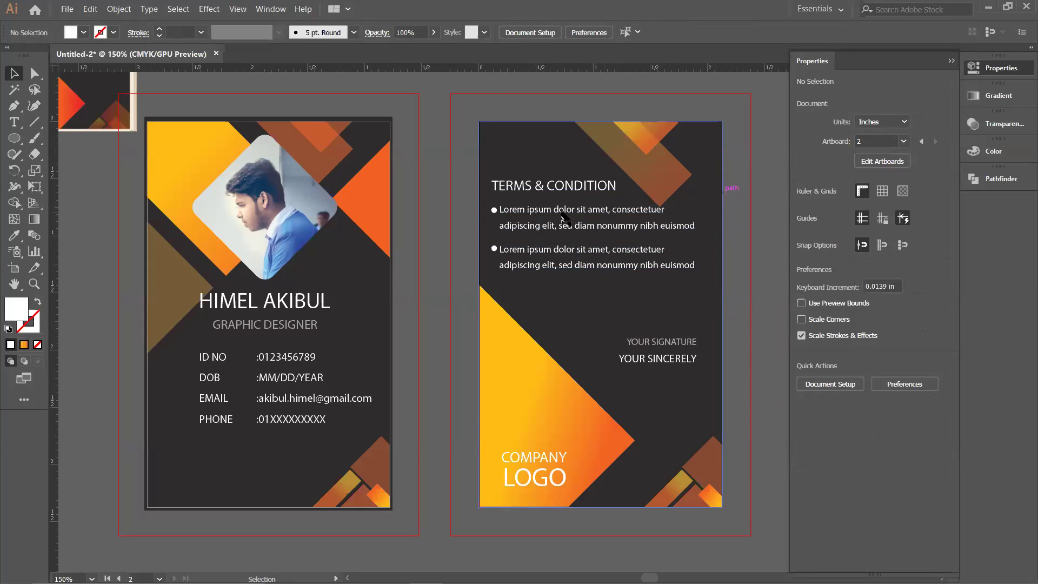
Step: Drag both bullet dots out to the left of the back card, then draw and delete a test square
left_click_drag(493, 210, 459, 194)
left_click_drag(494, 249, 465, 240)
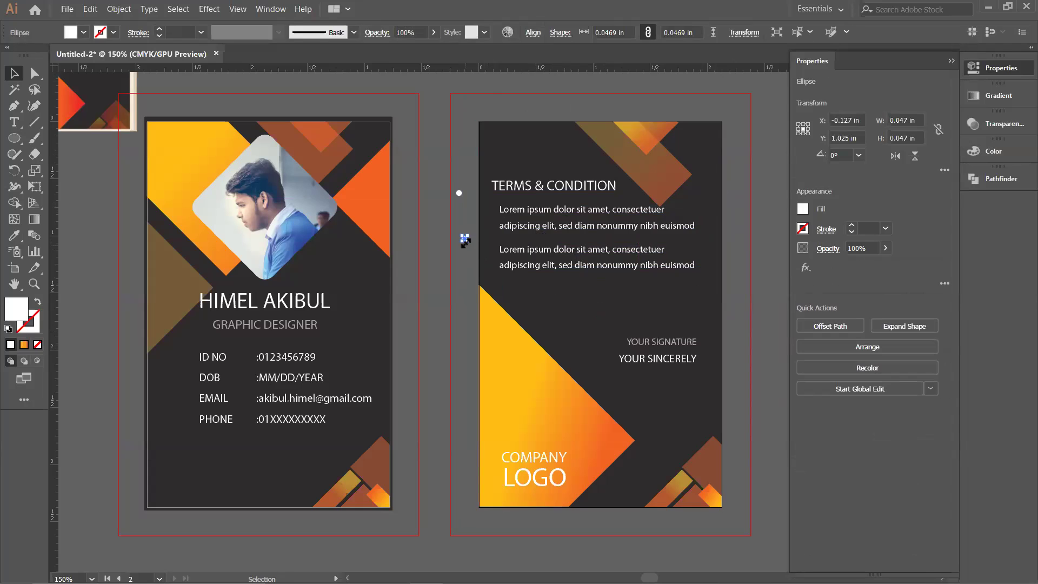
scroll(597, 234, "up", 1)
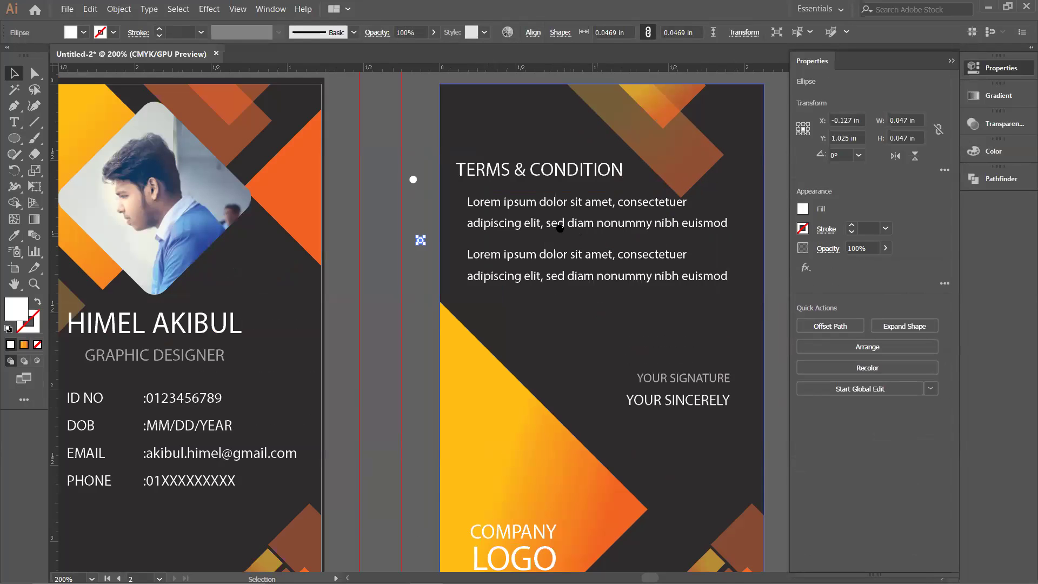
left_click_drag(55, 156, 135, 138)
left_click(14, 138)
mouse_move(399, 222)
left_mouse_down()
mouse_move(411, 264)
mouse_move(399, 260)
mouse_move(427, 261)
mouse_move(415, 241)
mouse_move(619, 259)
mouse_move(707, 225)
left_mouse_up()
key("Delete")
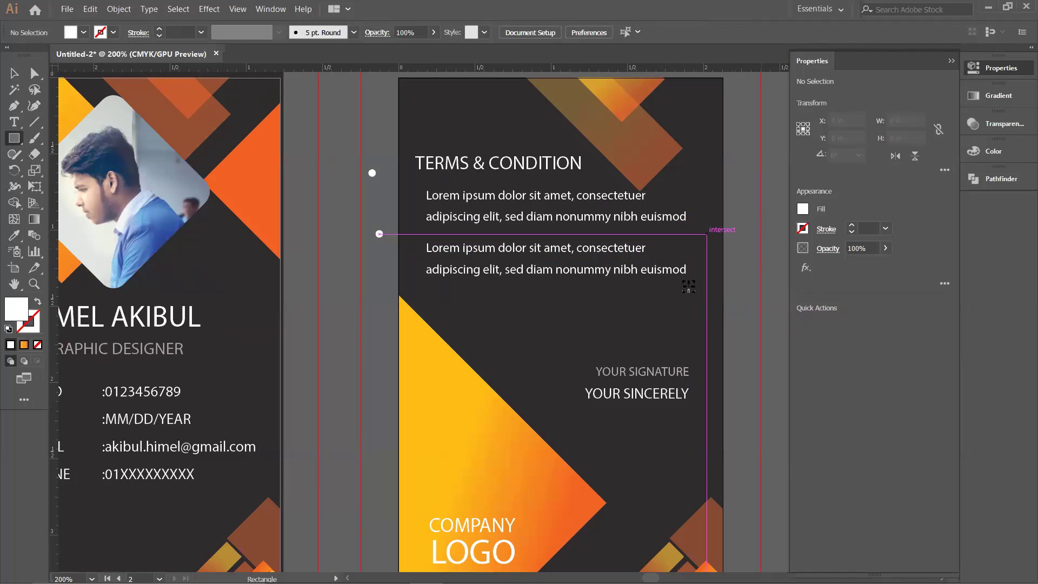
left_click_drag(732, 250, 728, 265)
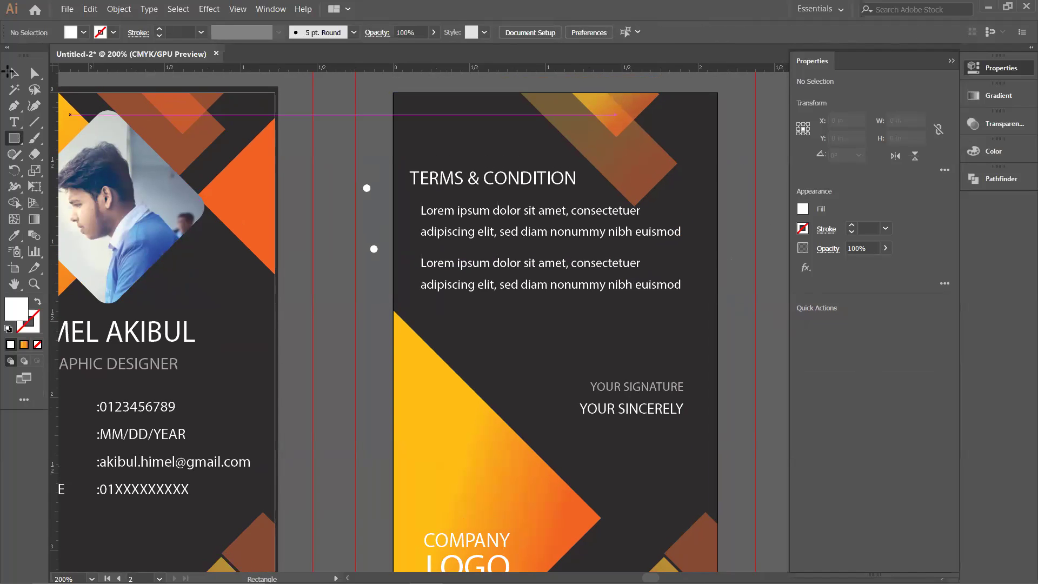
key("v")
left_click(530, 273)
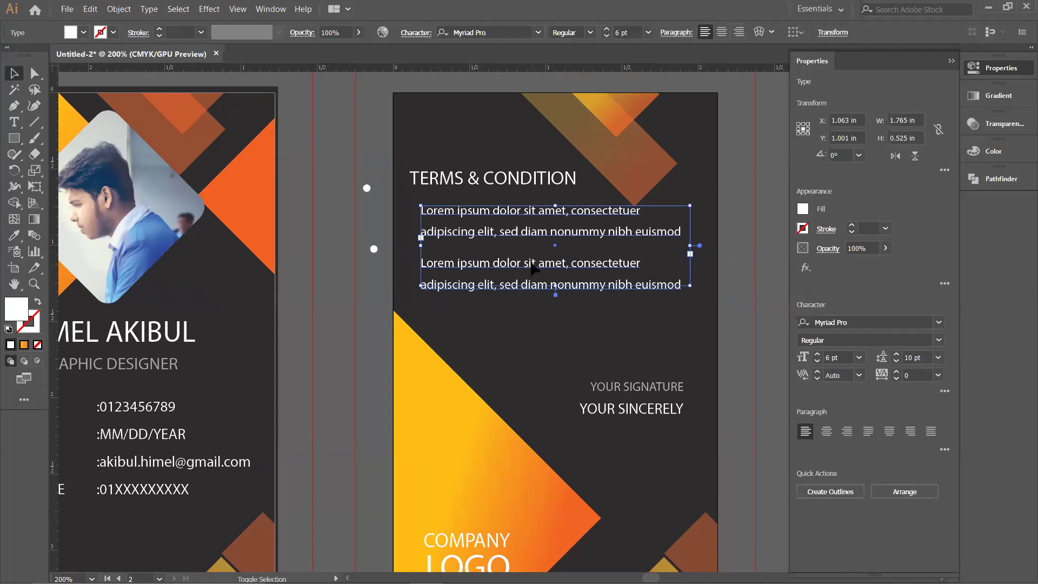
left_click(536, 260, "shift")
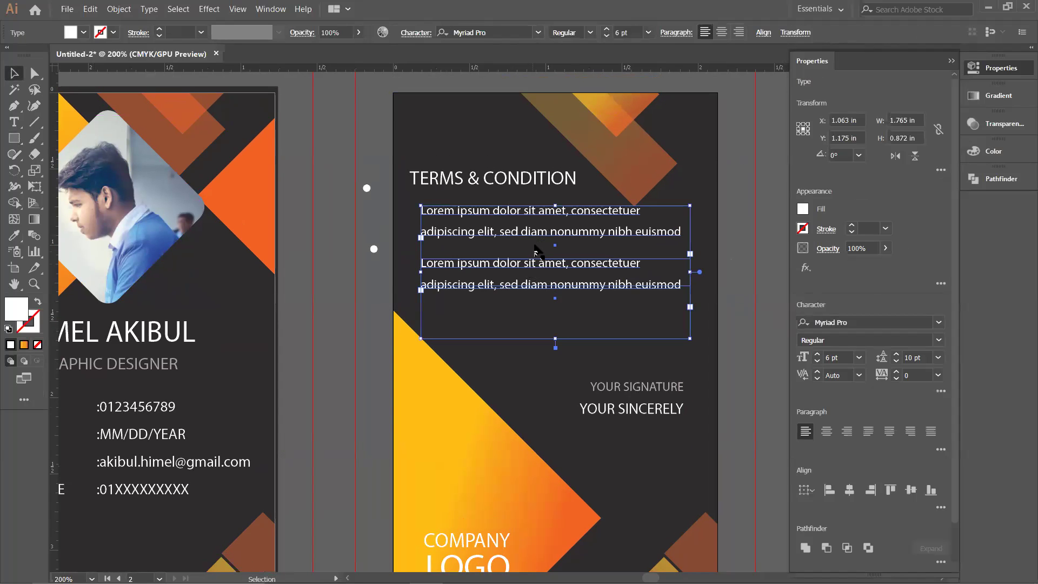
left_click(553, 393, "shift")
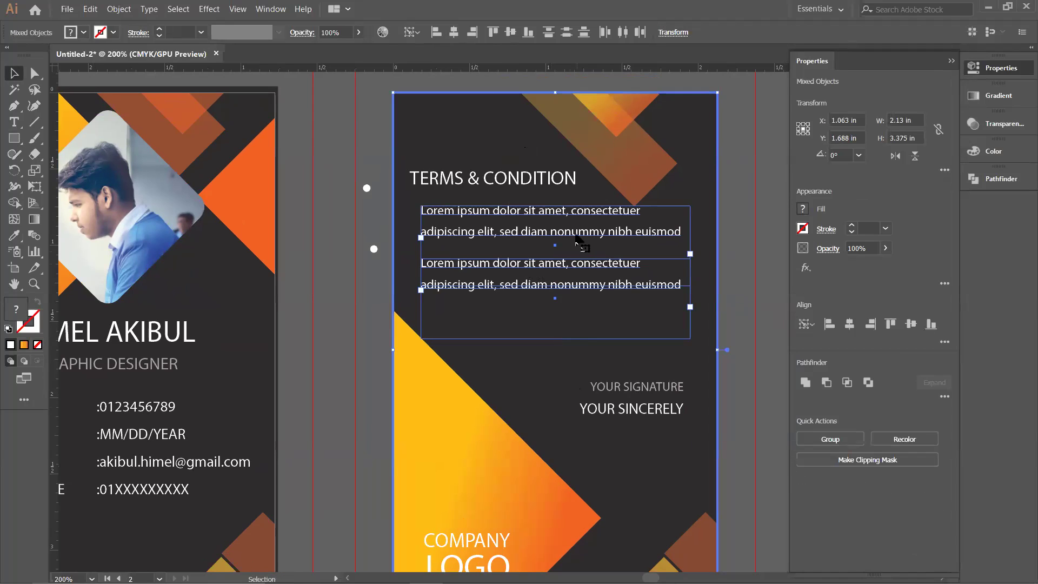
left_click(725, 261)
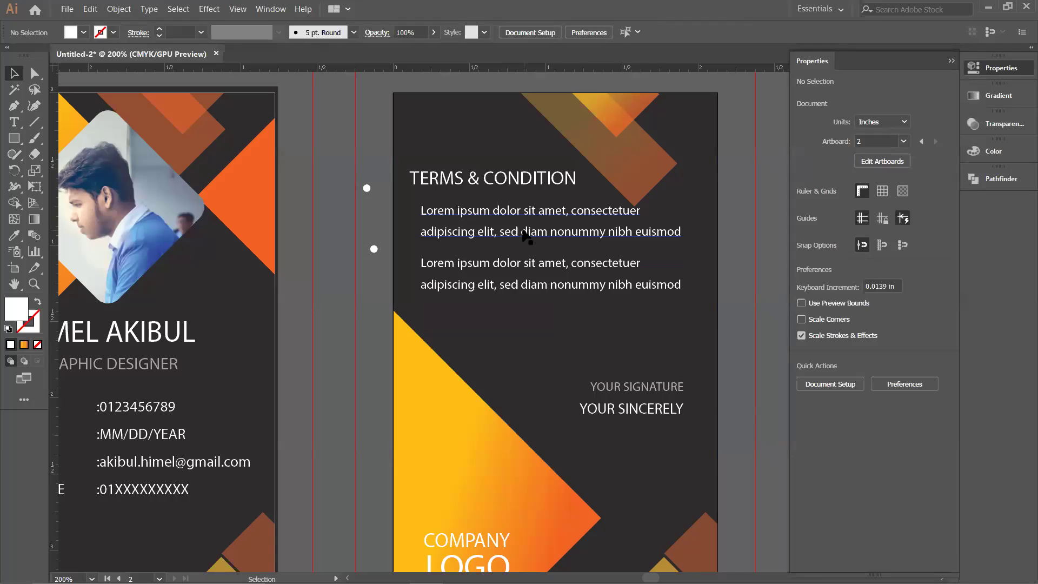
left_click(524, 236)
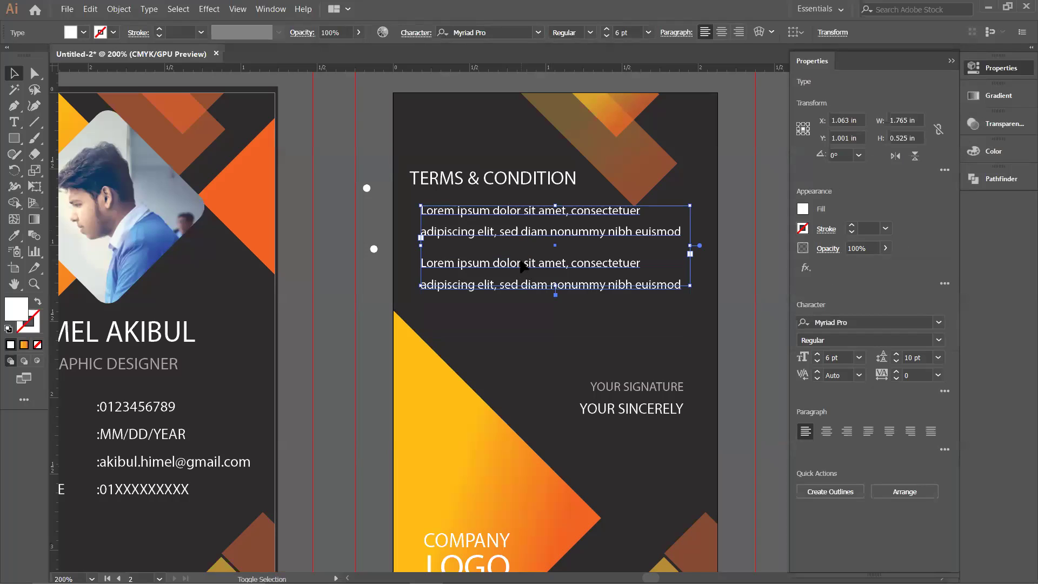
left_click(524, 268, "shift")
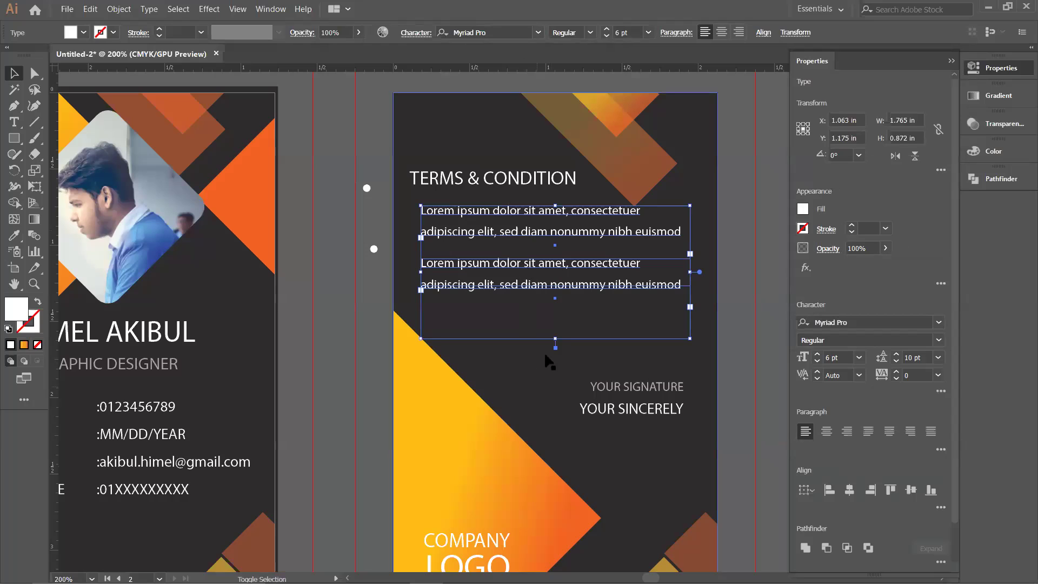
left_click(544, 399, "shift")
left_click(543, 399)
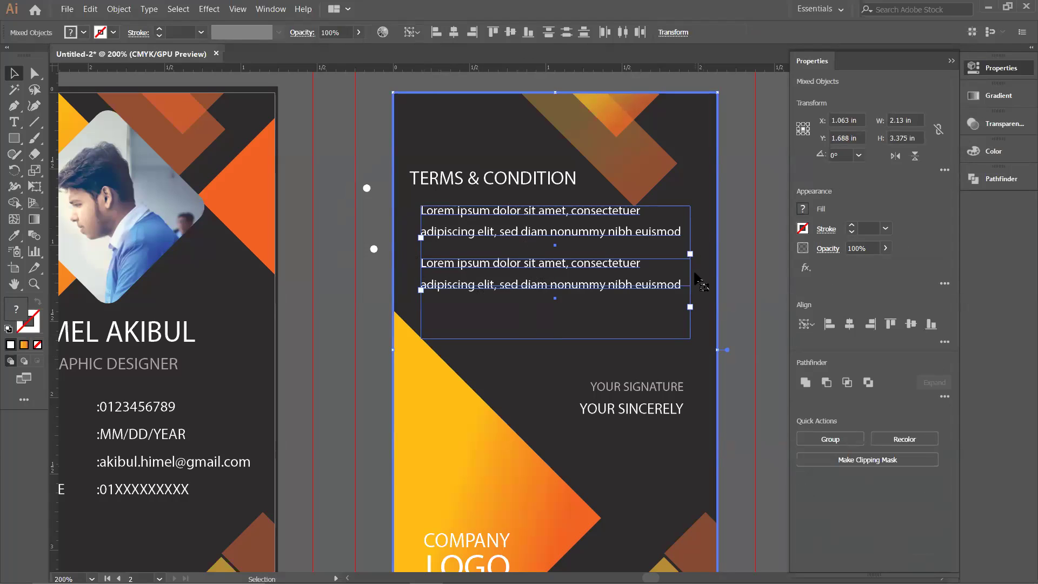
left_click(748, 256)
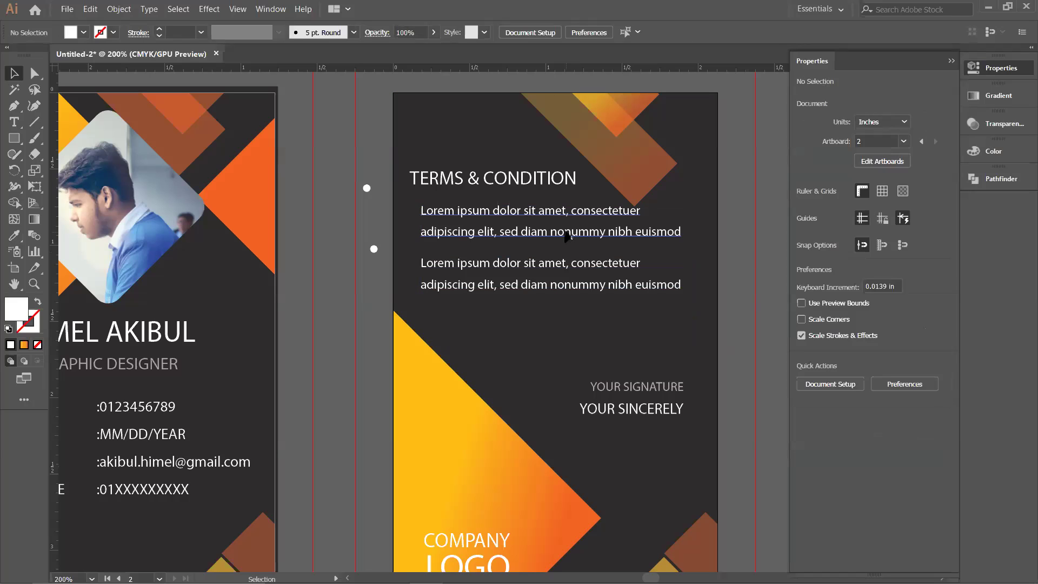
left_click(557, 265)
left_click(563, 279, "shift")
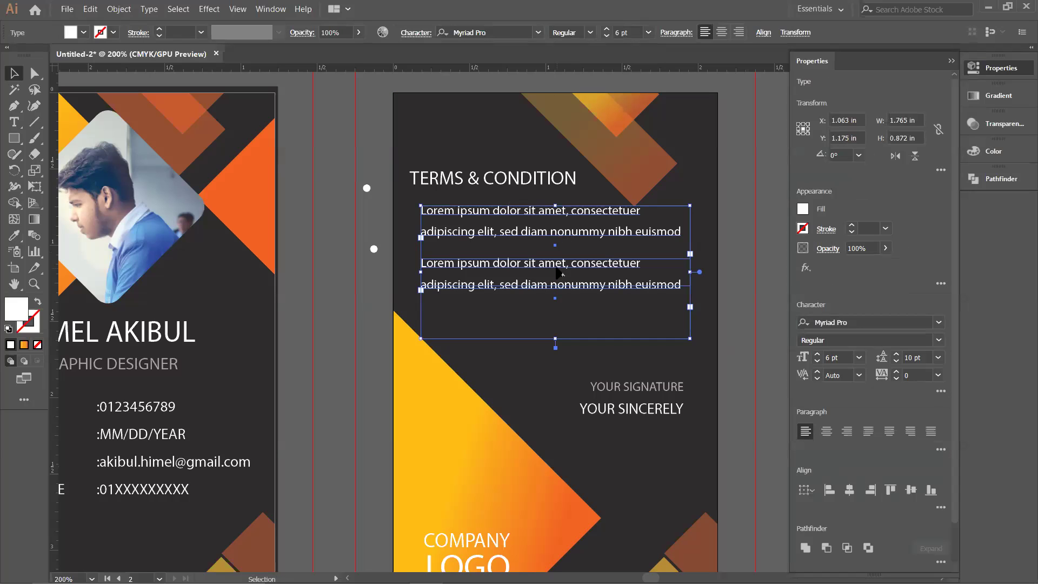
Step: Select the Lorem ipsum paragraph blocks to inspect them, then clear the selection
left_click(730, 265)
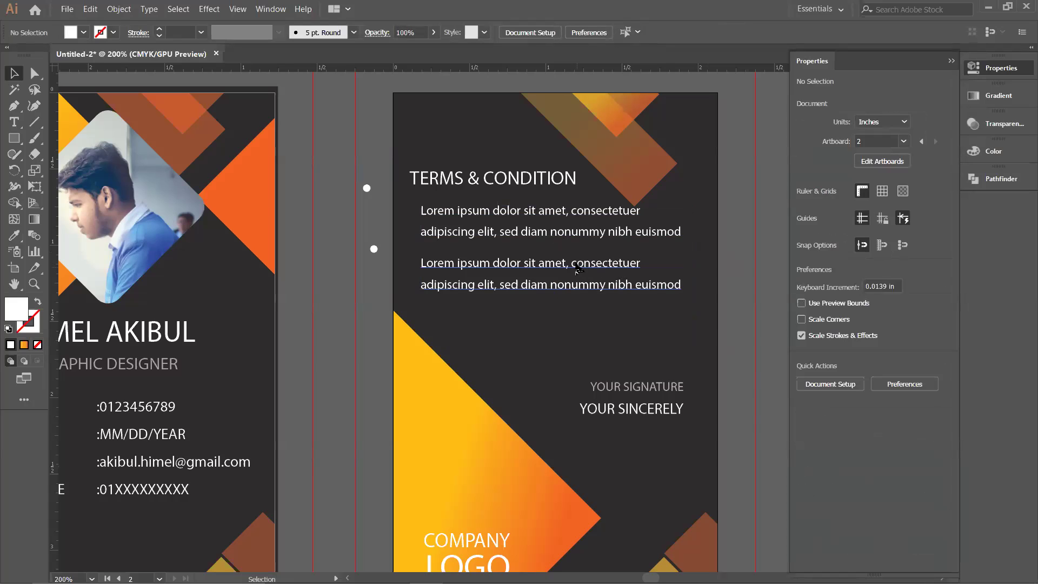
left_click(577, 269)
left_click(670, 232, "shift")
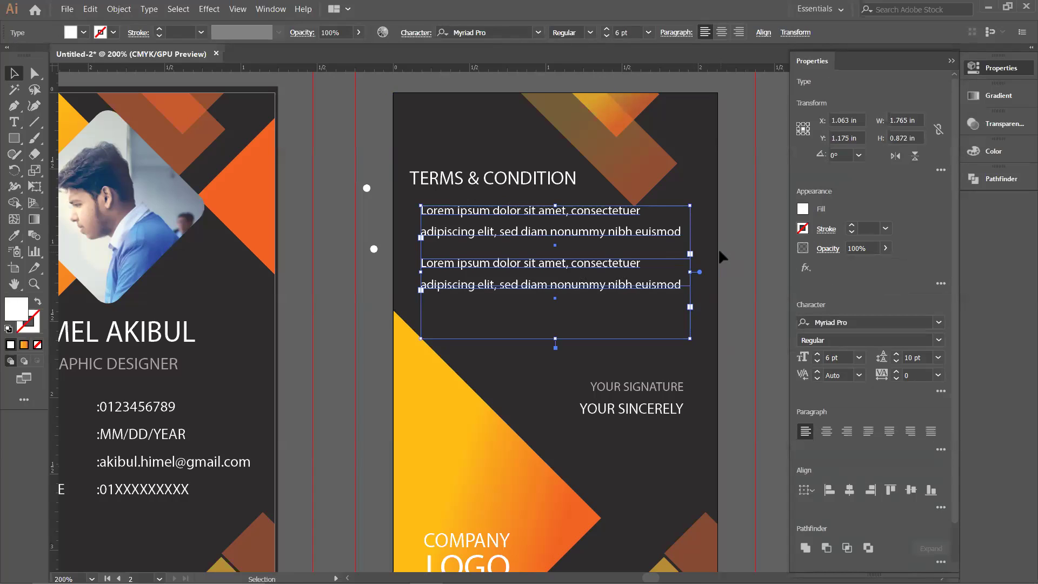
left_click(718, 248)
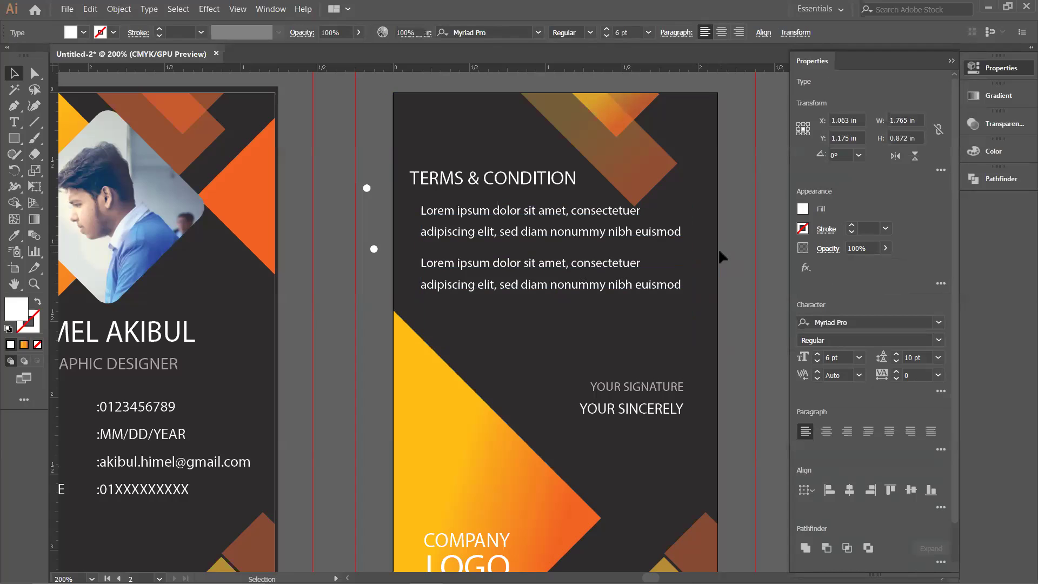
left_click(555, 237)
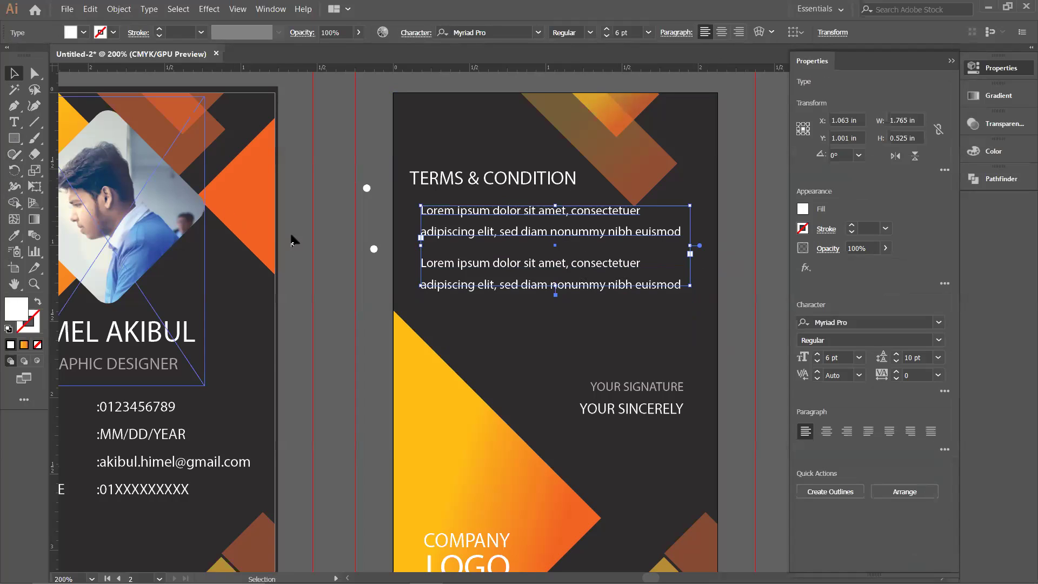
left_click(345, 247)
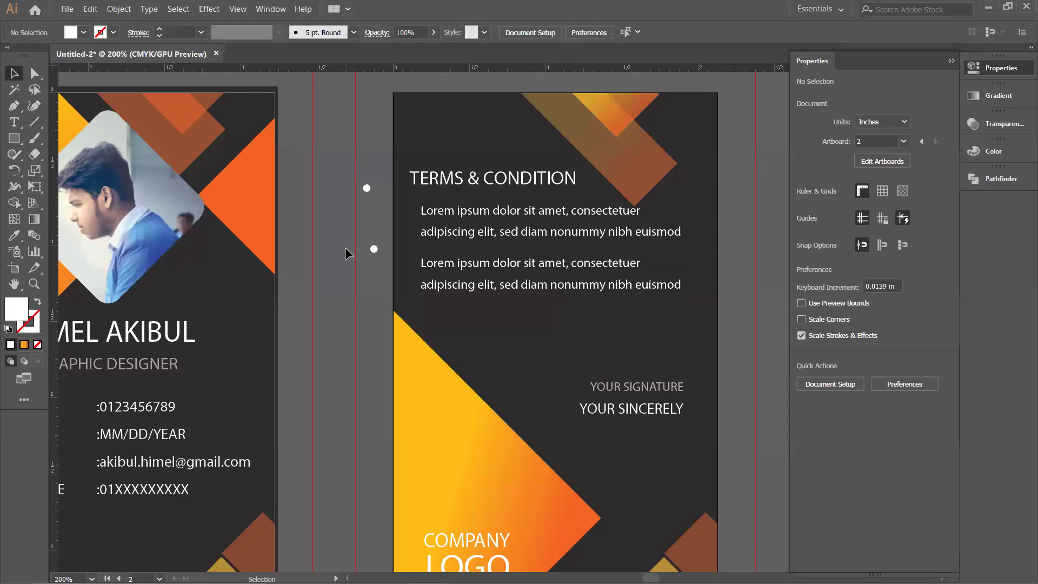
Step: Narrow the upper and lower Lorem ipsum text boxes from the right, then select both
left_click(571, 246)
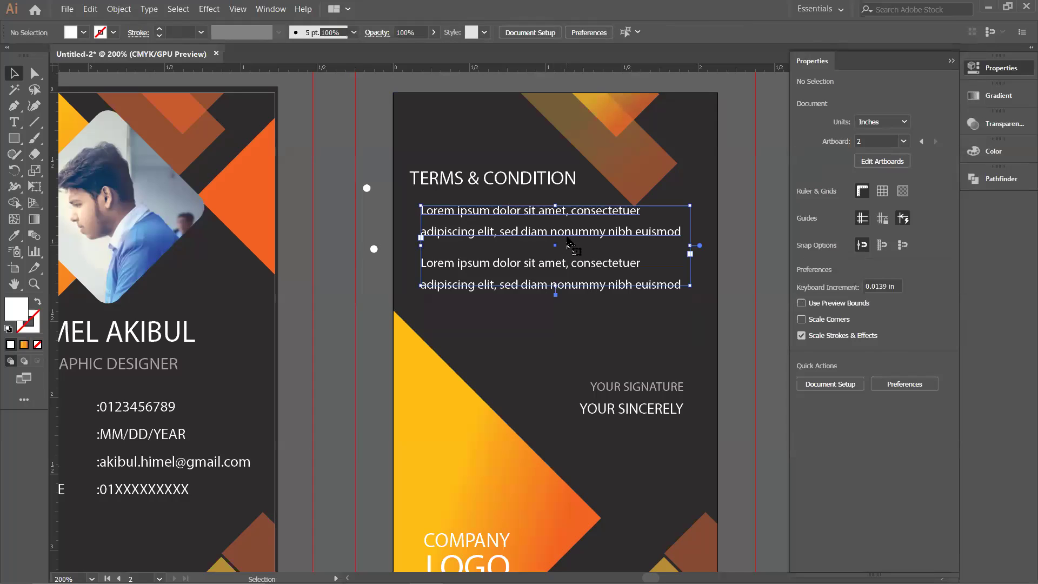
left_click_drag(691, 246, 684, 250)
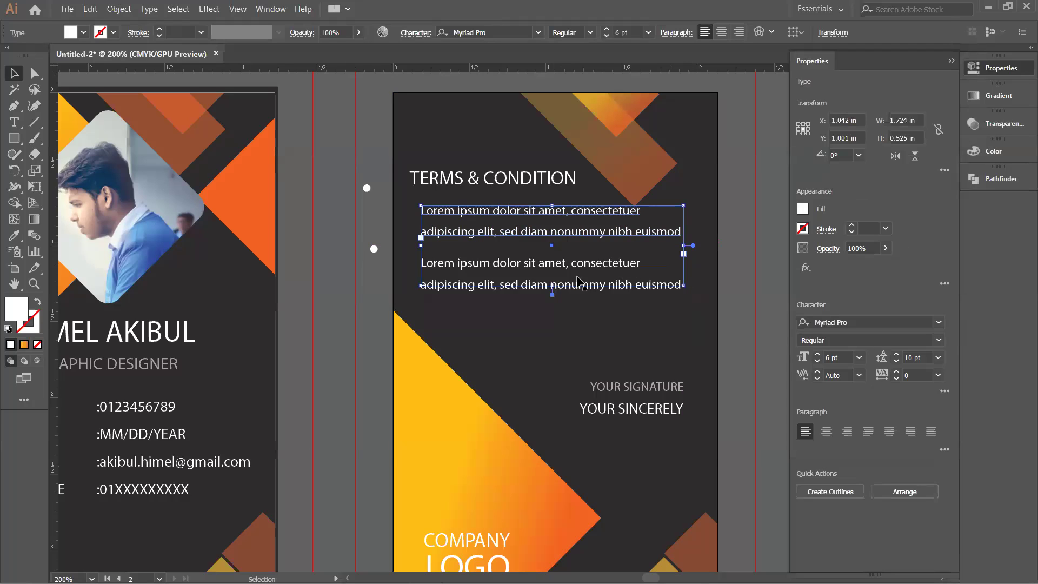
left_click(538, 293)
left_click_drag(690, 298, 685, 298)
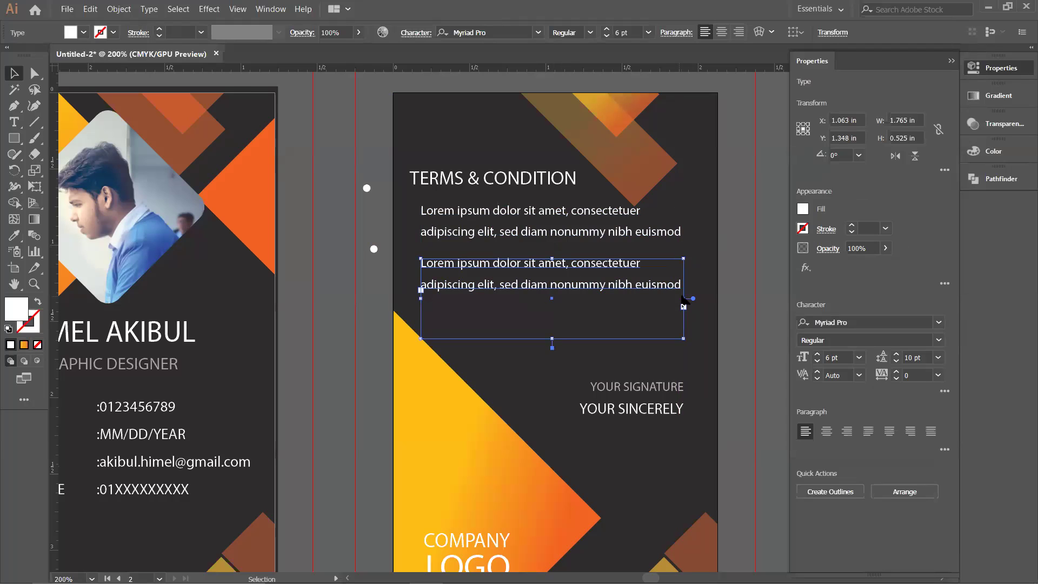
left_click(732, 282)
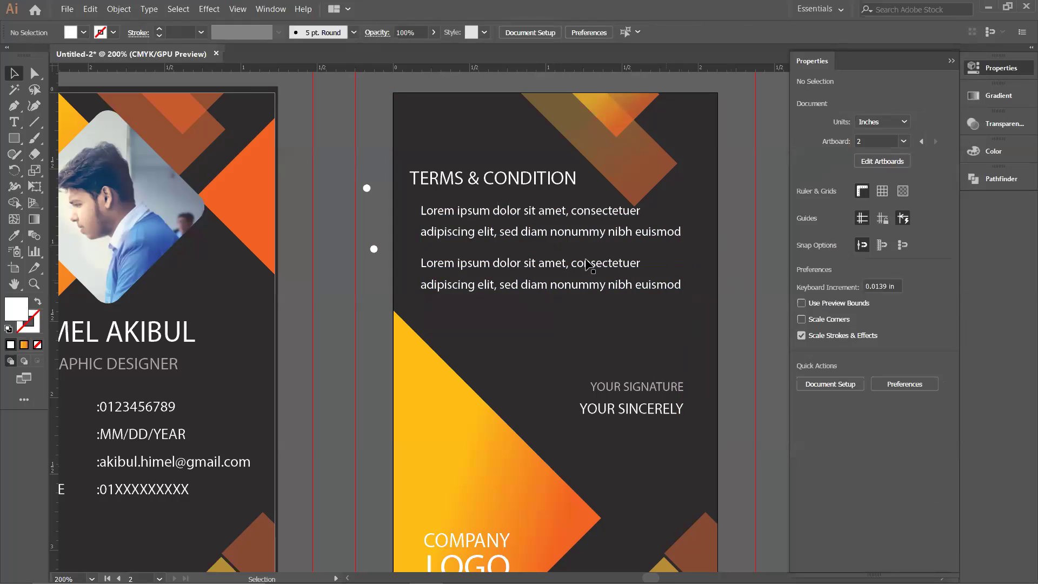
left_click(511, 241)
left_click(511, 268, "shift")
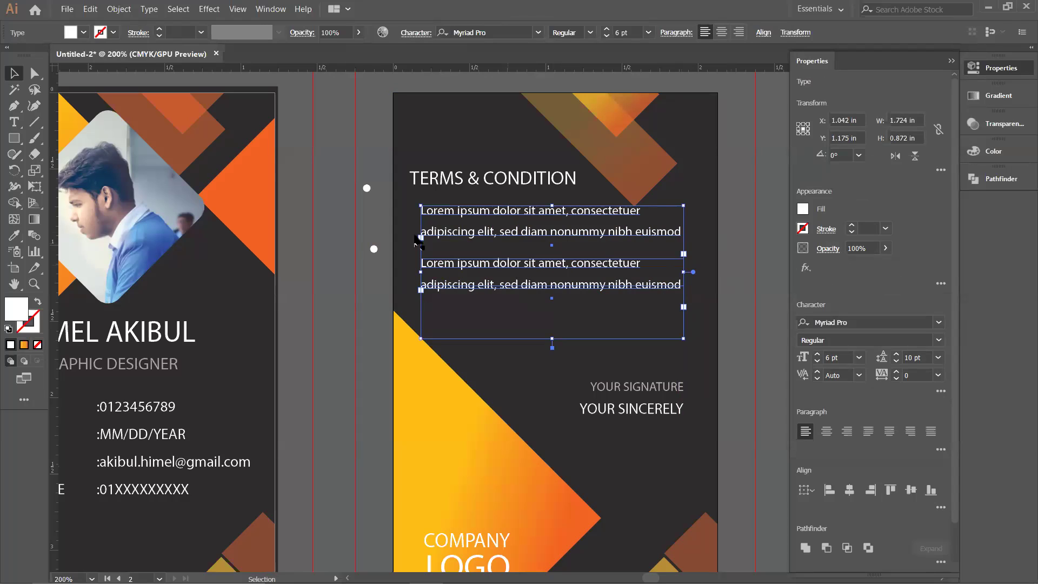
Step: Apply Create Outlines to both selected Lorem ipsum paragraphs, then deselect
right_click(553, 238)
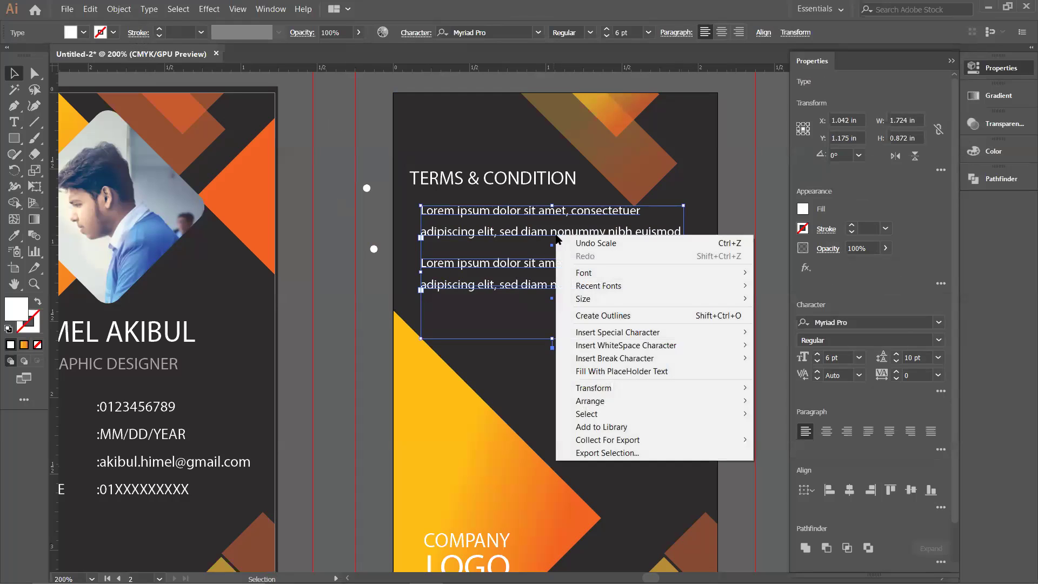
left_click(641, 315)
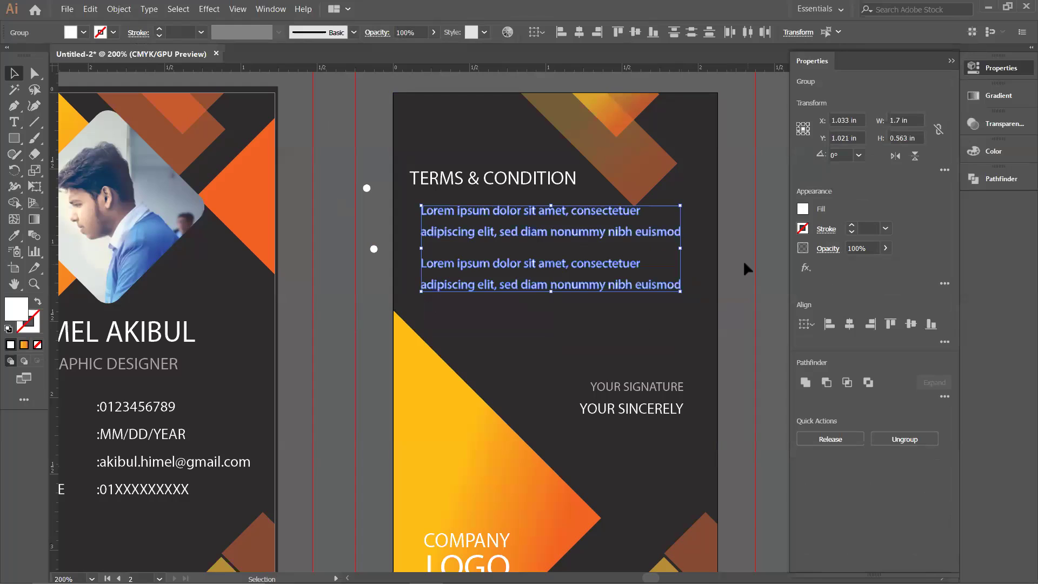
left_click(530, 335)
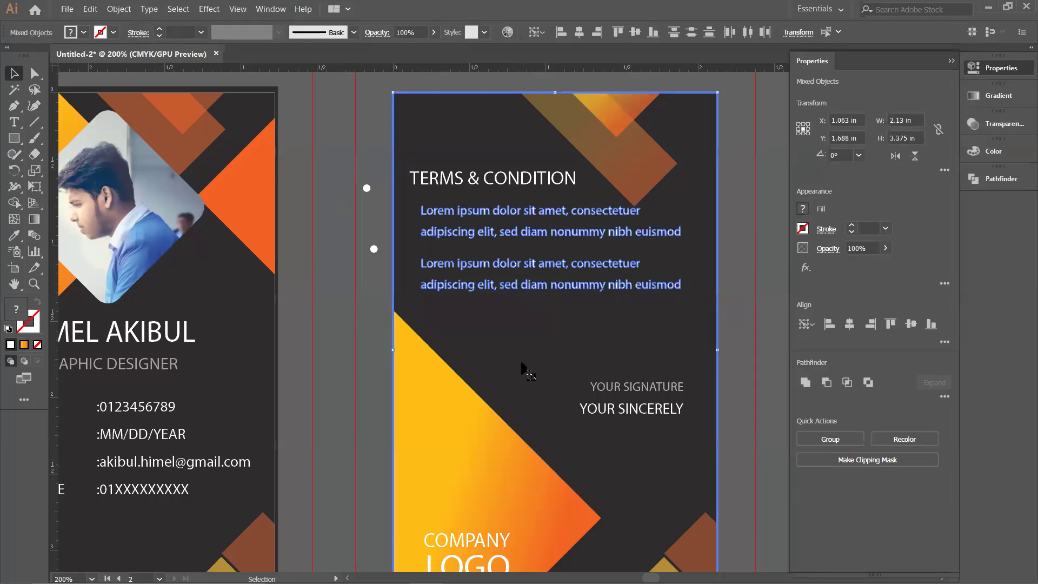
left_click(740, 226)
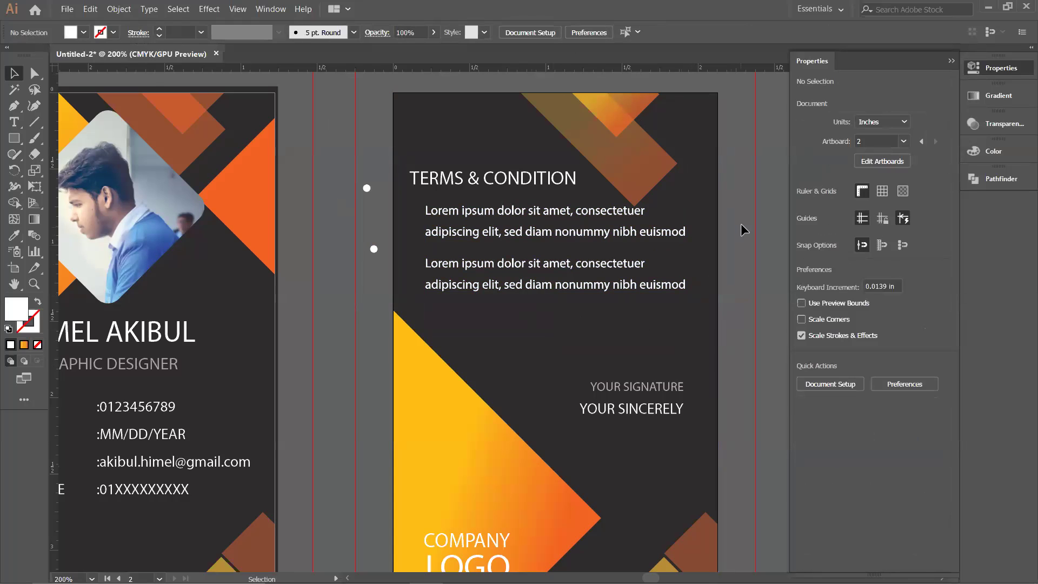
Step: Left-align the TERMS & CONDITION heading to the first paragraph and place the white bullet beside it
left_click(451, 187)
left_click(448, 219, "shift")
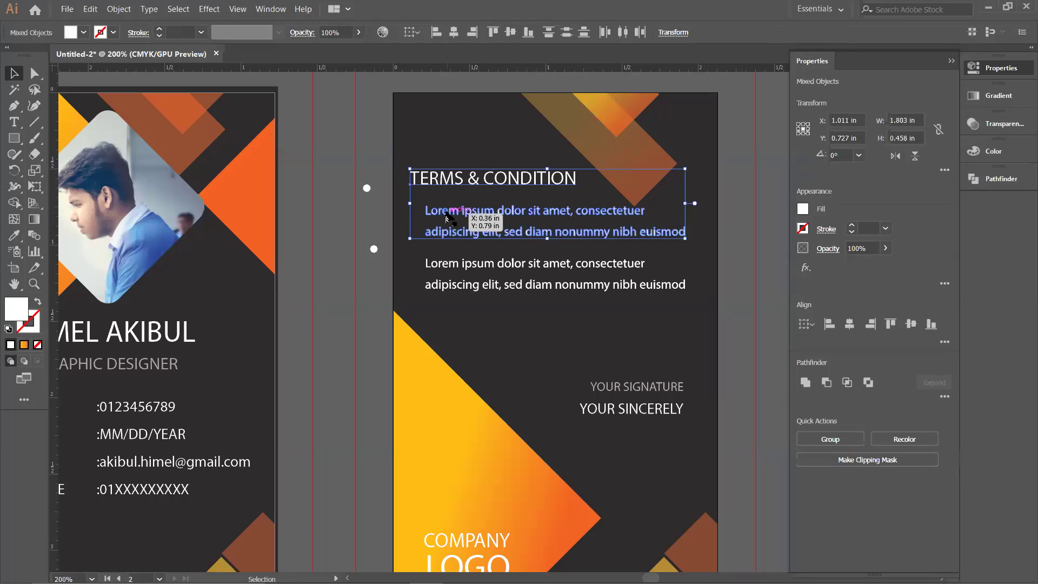
left_click(436, 33)
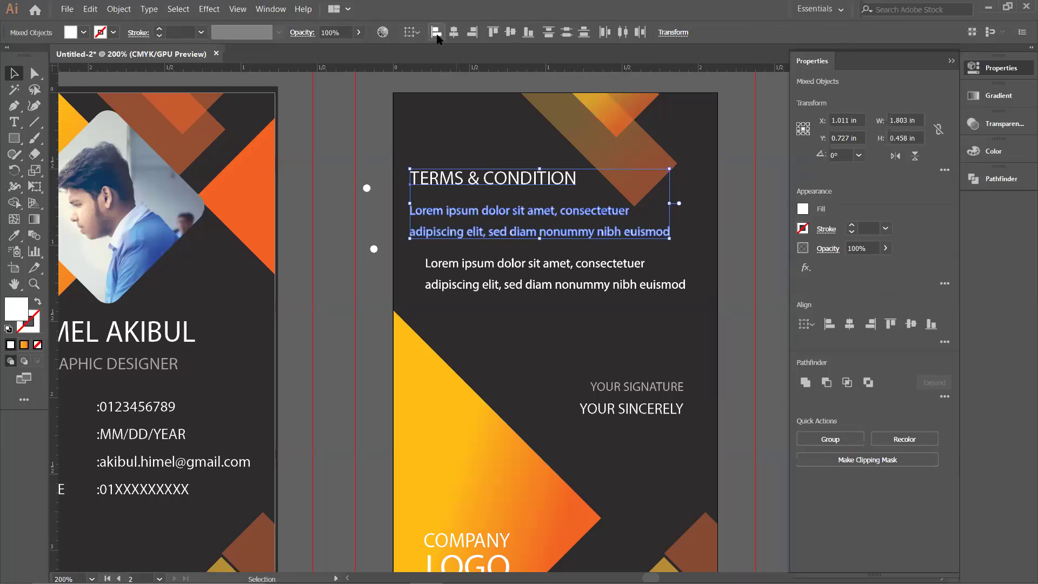
key("ctrl+z")
left_click(472, 215)
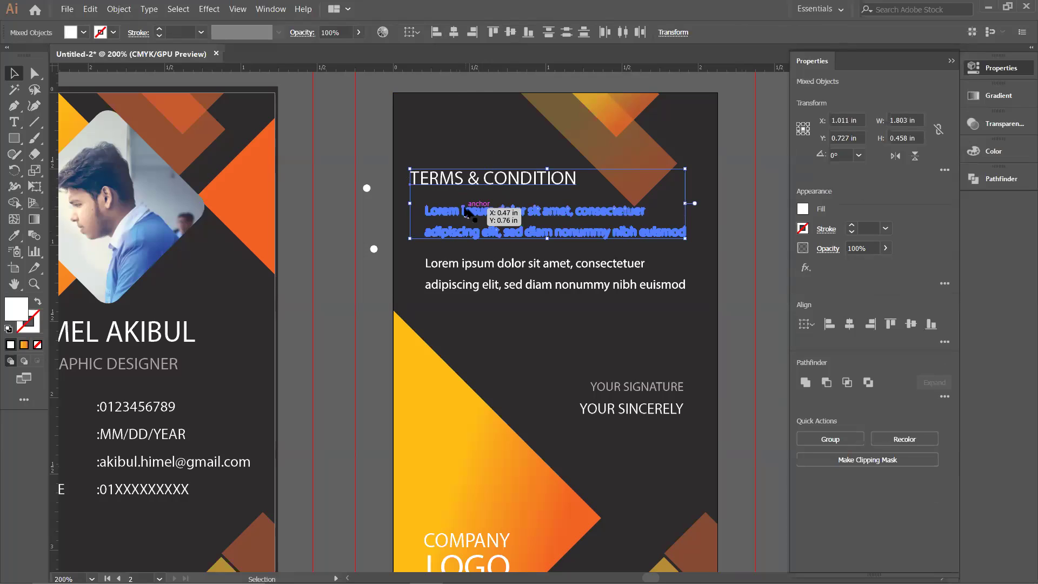
left_click(436, 32)
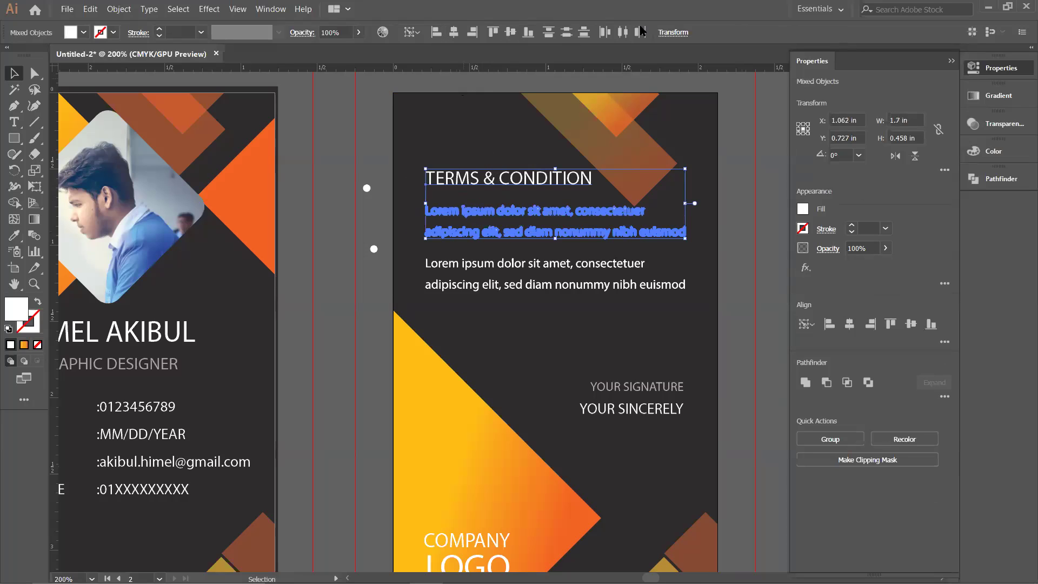
left_click(741, 214)
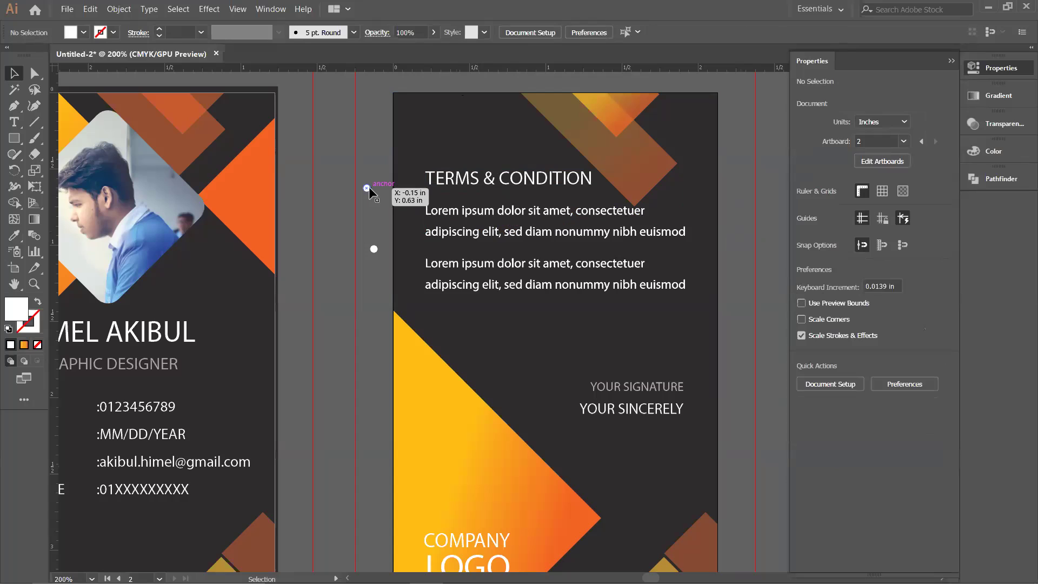
left_click_drag(372, 191, 415, 214)
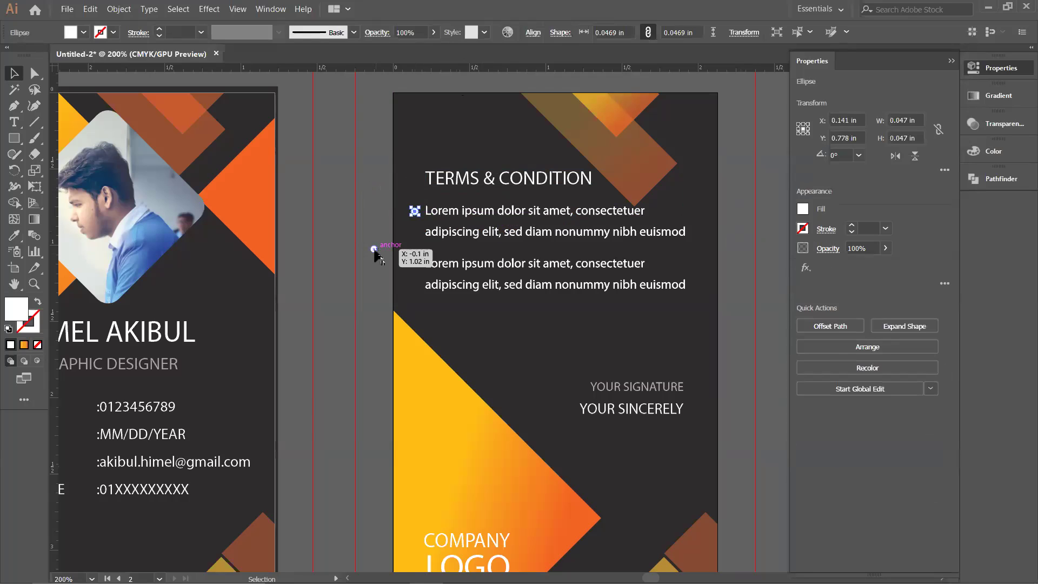
Step: Copy the white bullet down in front of the second Lorem ipsum paragraph
left_click(381, 241)
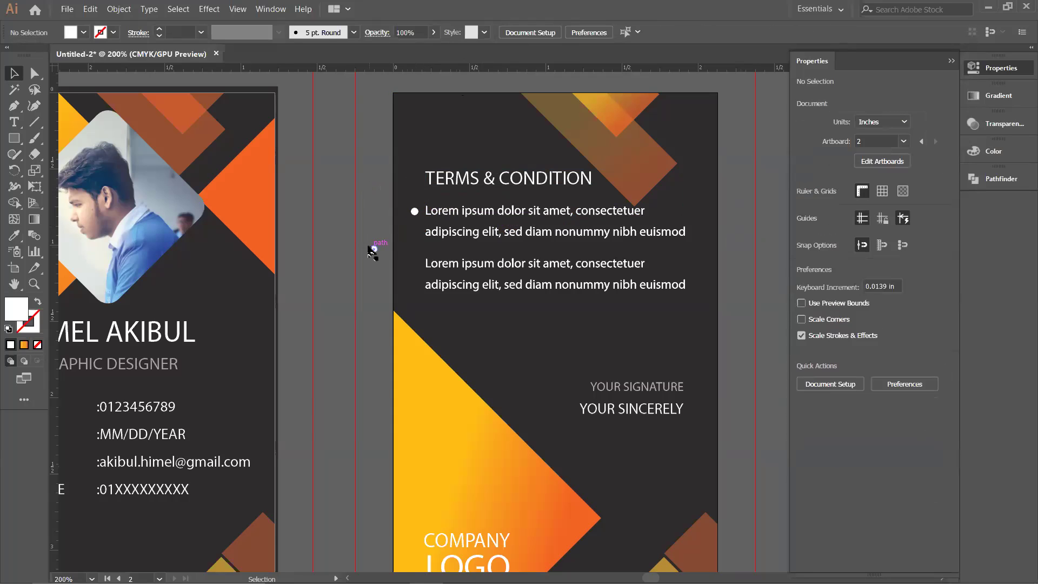
left_click_drag(414, 211, 415, 263)
left_click(373, 248)
left_click(372, 246)
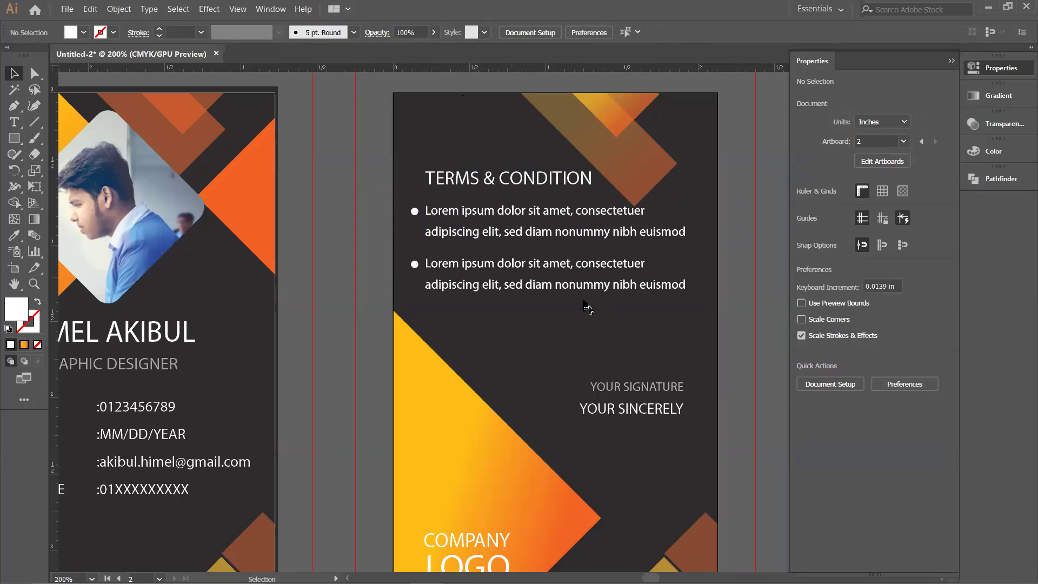
Step: Right-align the signature text group to the second paragraph's right edge
left_click(665, 402)
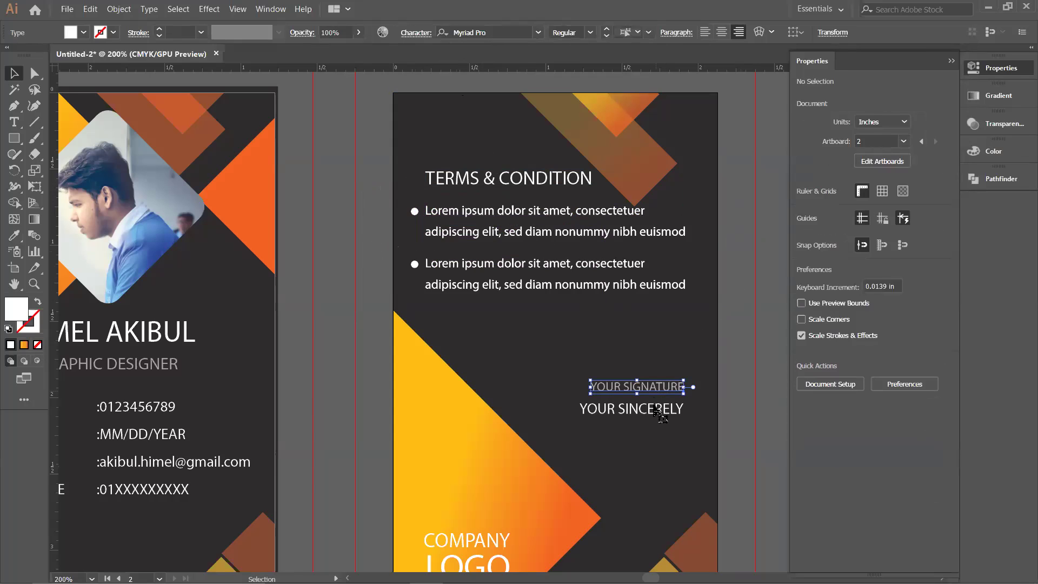
left_click(671, 293, "shift")
left_click(675, 293)
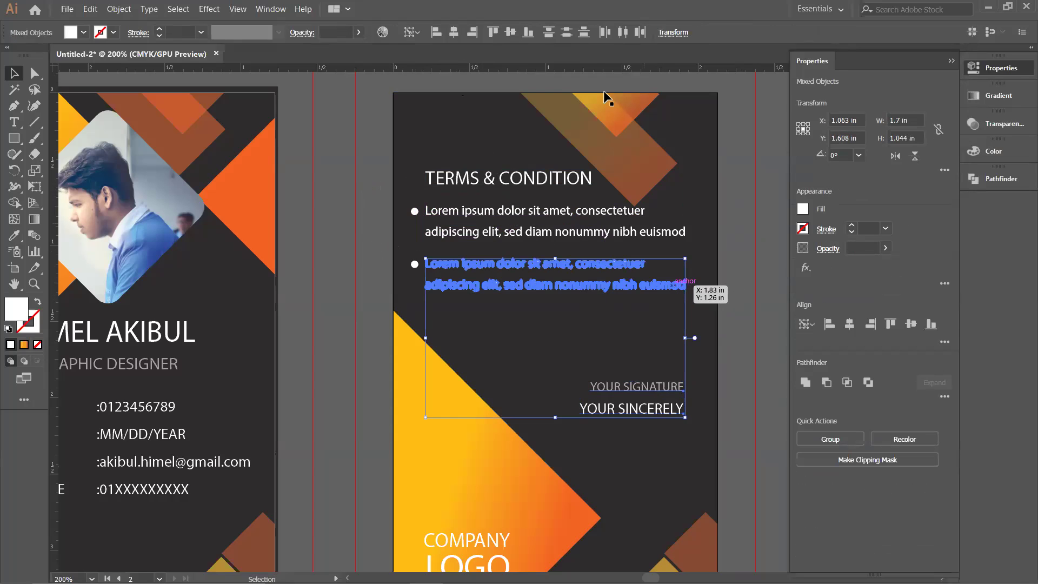
left_click(473, 33)
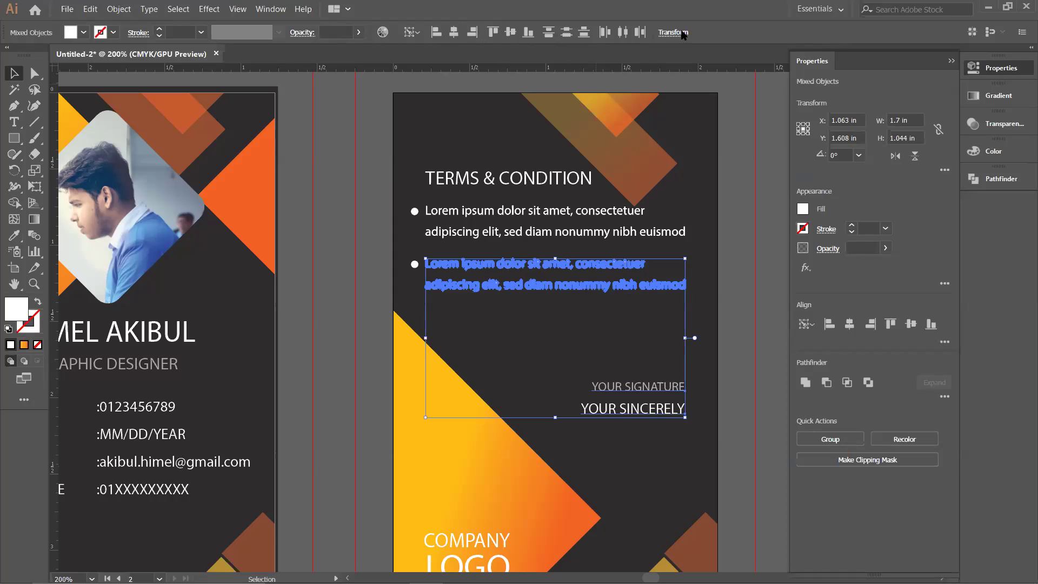
left_click(724, 283)
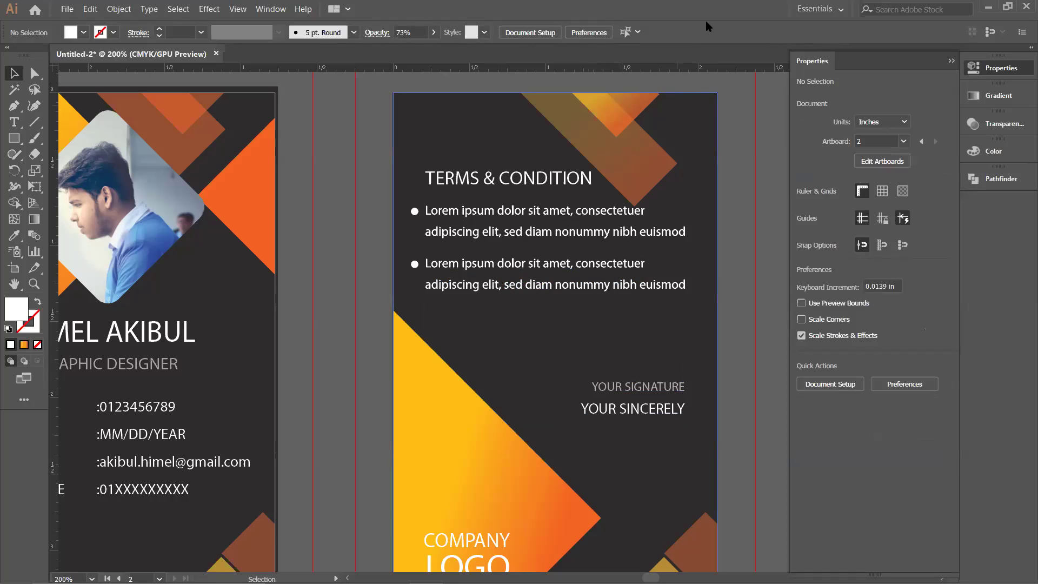
Step: Pan to the reference ID card thumbnail, move it beside the cards, and zoom in on it
scroll(742, 297, "down", 1)
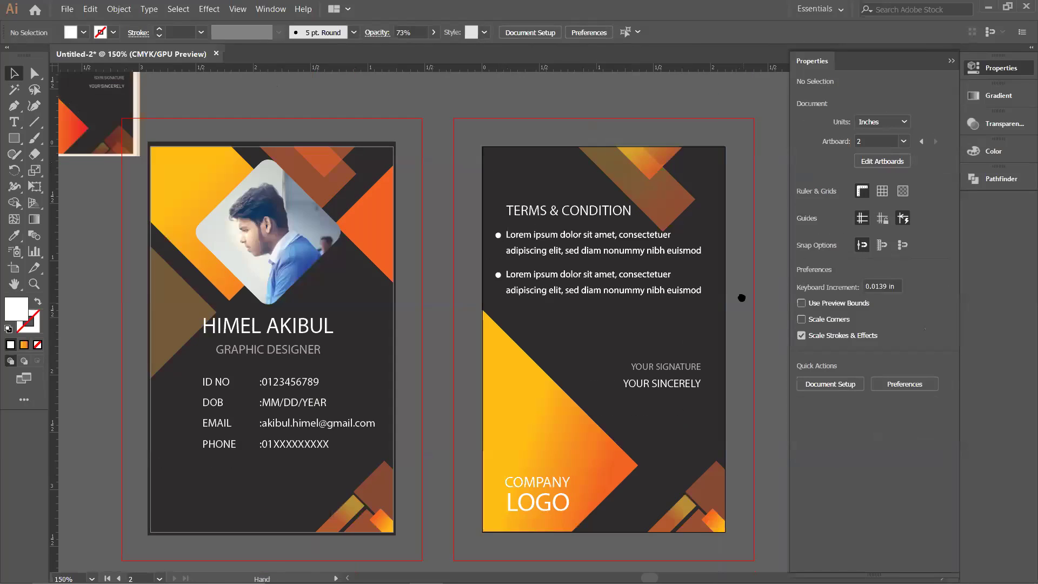
left_click_drag(741, 297, 732, 286)
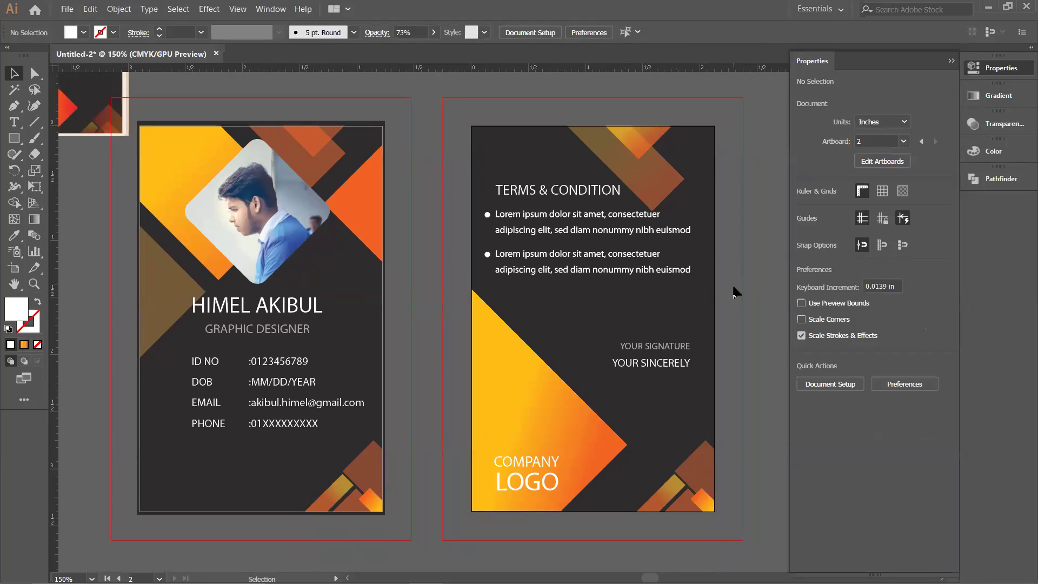
scroll(420, 265, "down", 1)
left_click_drag(159, 267, 222, 305)
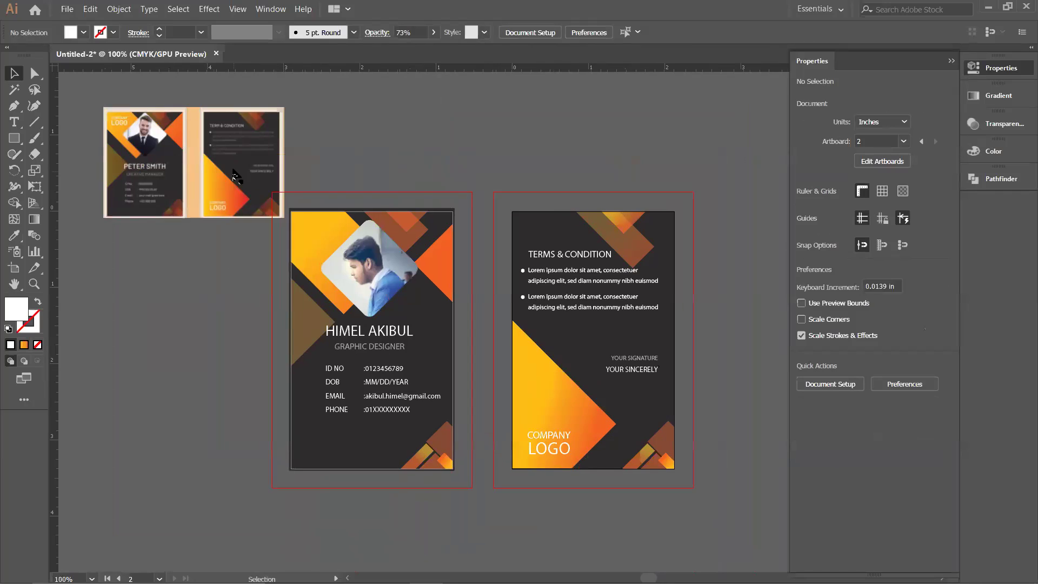
left_click_drag(242, 145, 470, 275)
scroll(573, 133, "up", 1)
scroll(537, 228, "up", 2)
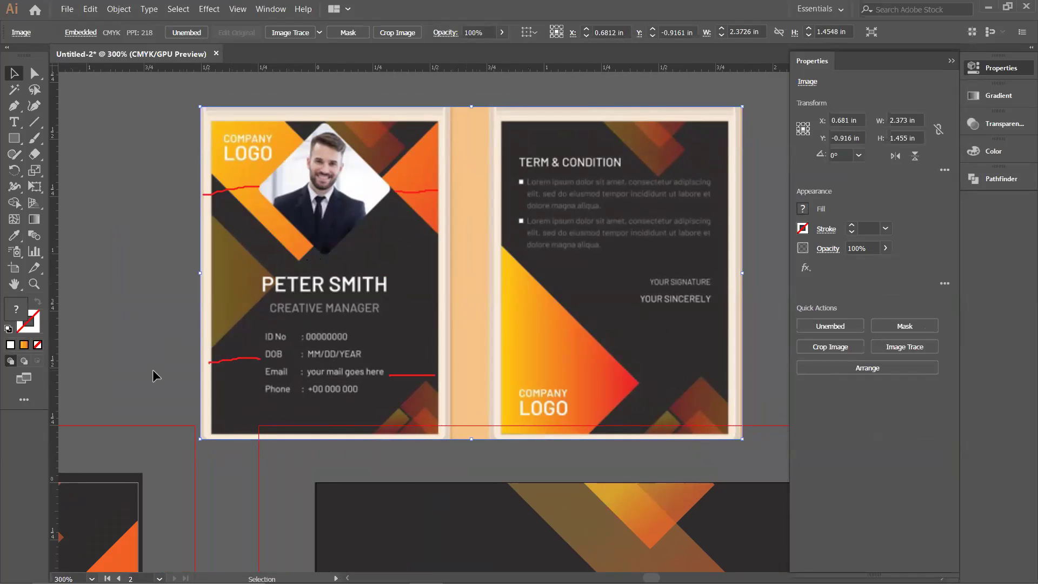
Step: Centre the rotated photo clip group horizontally against the front card's dark background
key("ctrl+minus")
left_click_drag(204, 462, 522, 246)
left_click(363, 310)
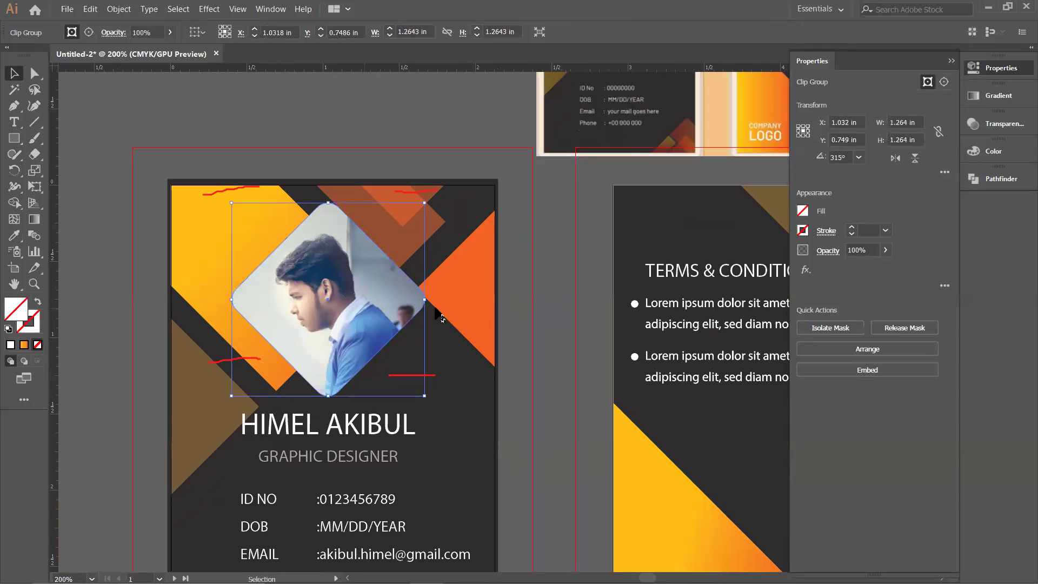
left_click(452, 440, "shift")
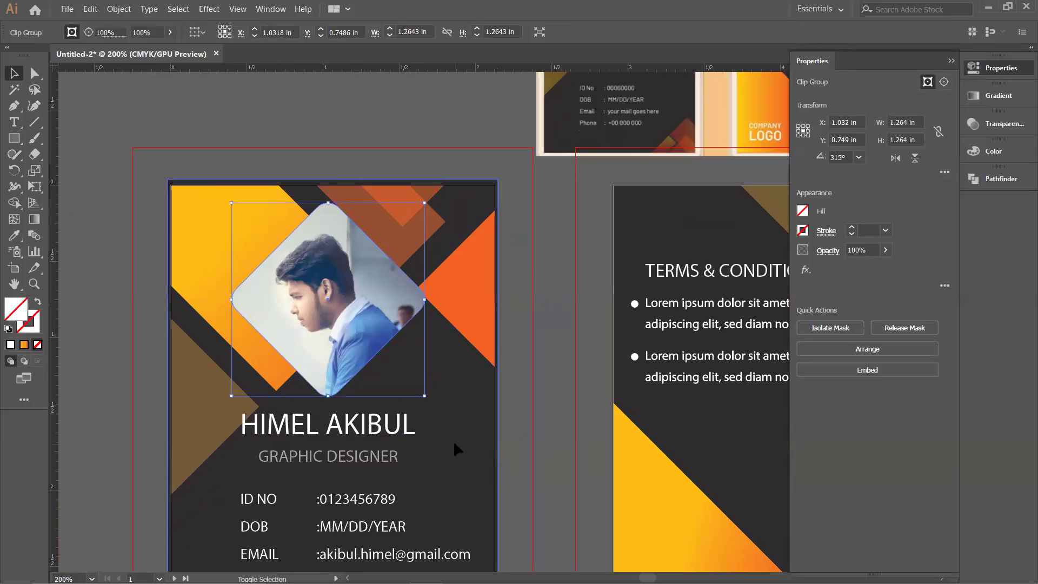
left_click(449, 419)
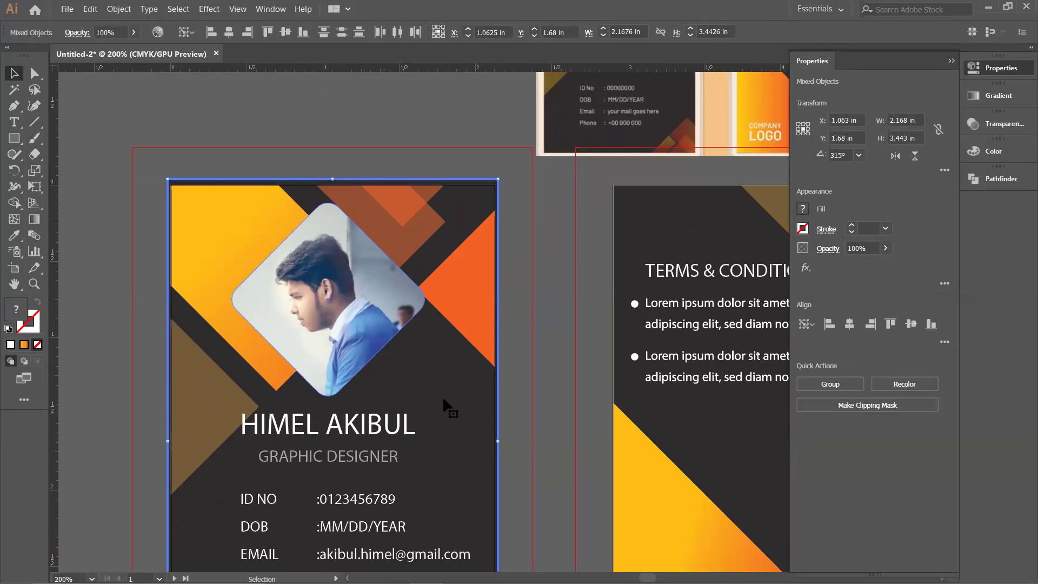
left_click(229, 33)
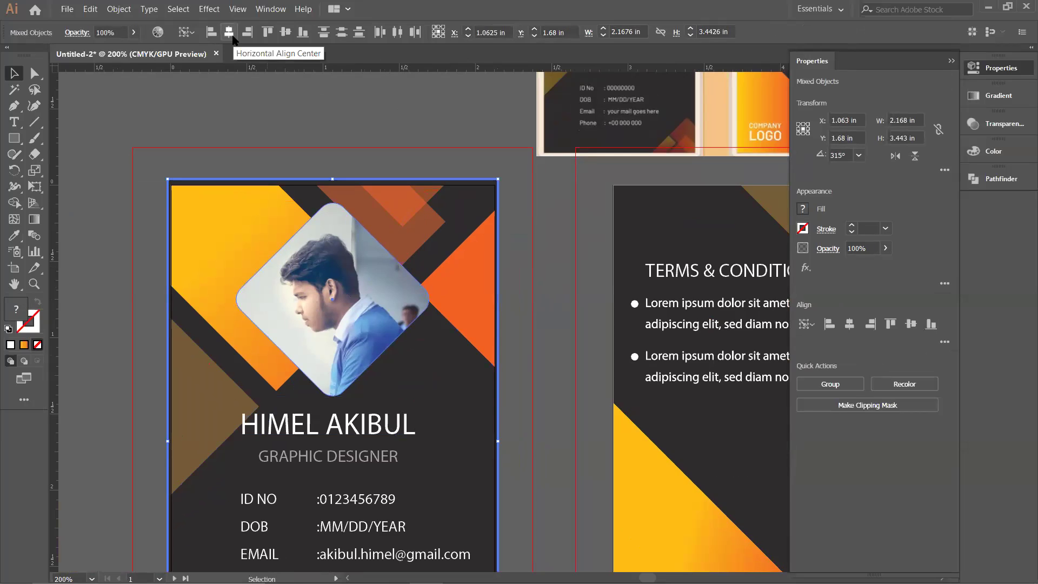
left_click(417, 135)
left_click_drag(522, 432, 526, 266)
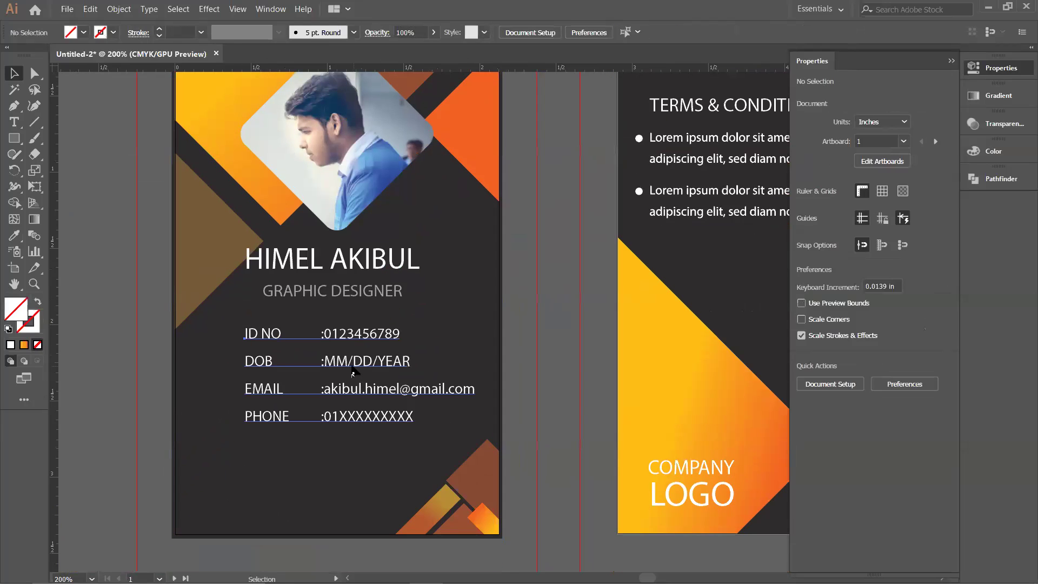
Step: Centre the ID NO, DOB, EMAIL and PHONE block horizontally on the card background
left_click(361, 378)
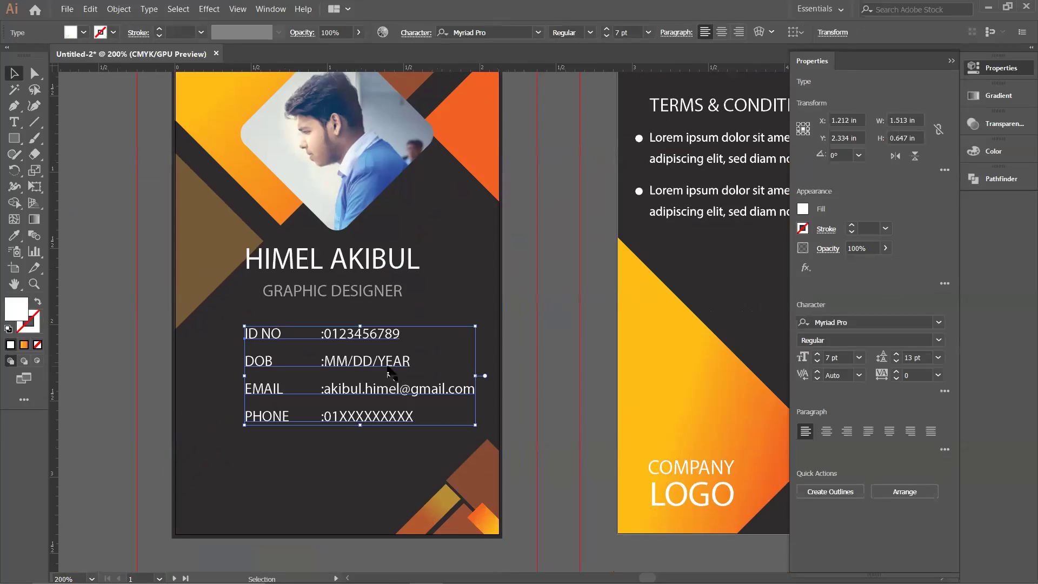
left_click(301, 476, "shift")
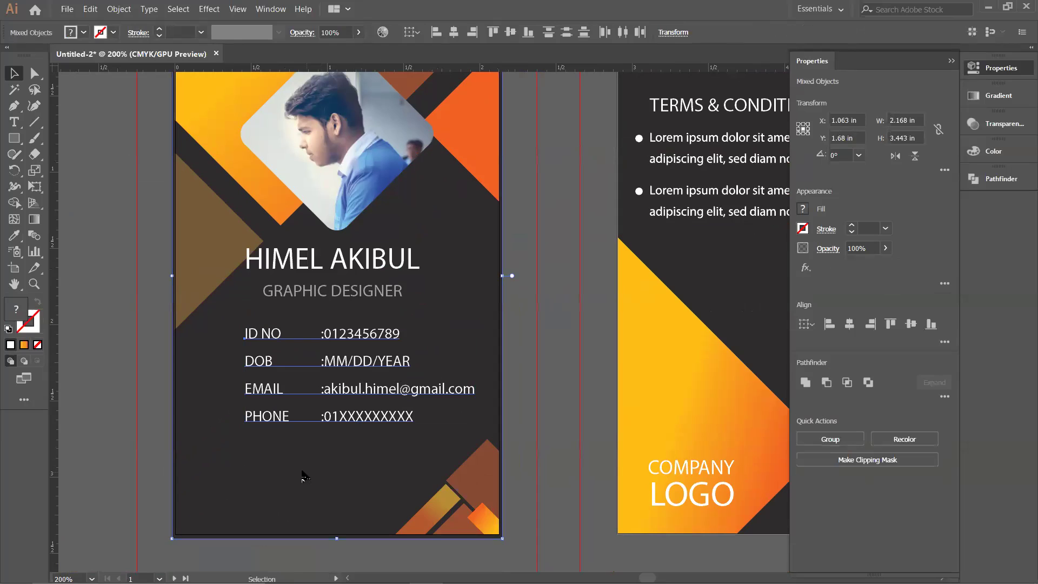
left_click(453, 33)
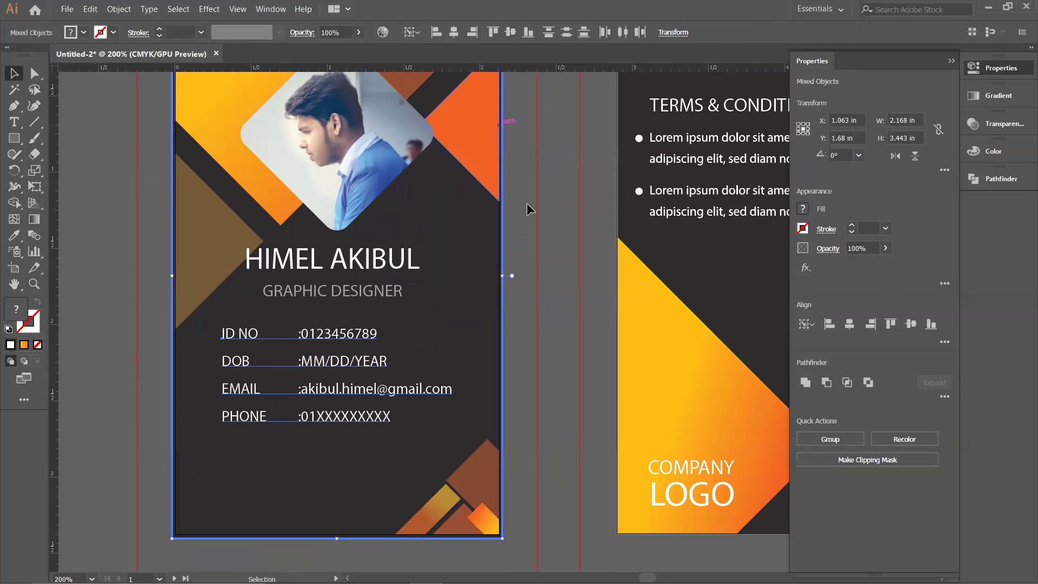
left_click(560, 245)
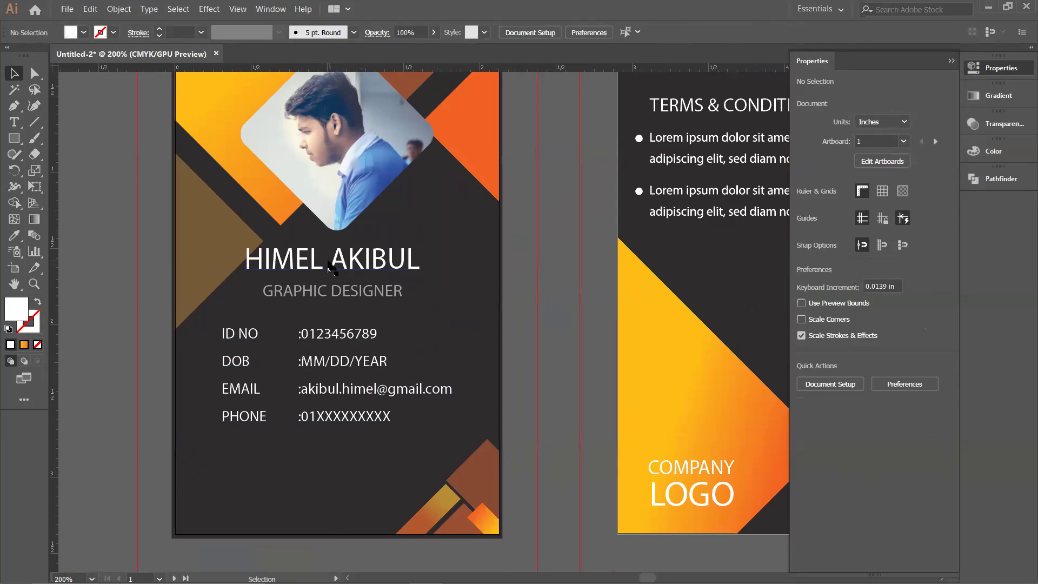
left_click(331, 265)
left_click(341, 295, "shift")
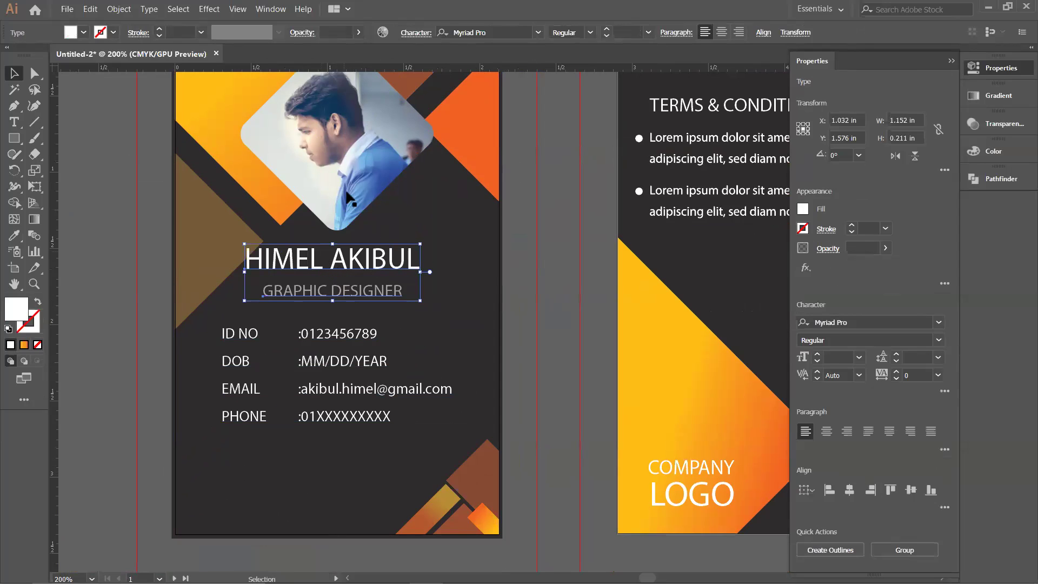
Step: Horizontally align the name and GRAPHIC DESIGNER title to the centre of the photo
left_click(346, 196, "shift")
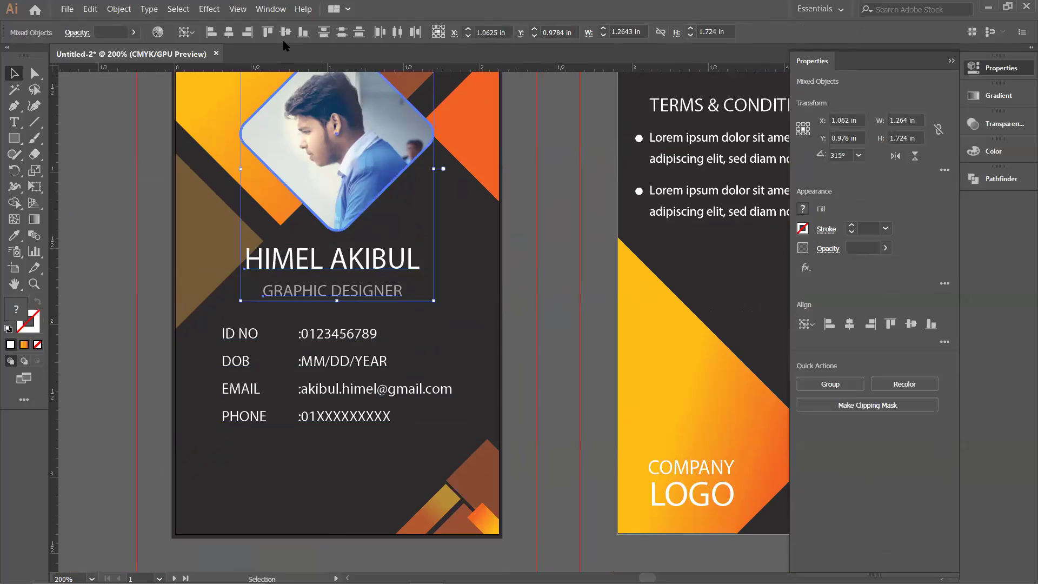
left_click(230, 33)
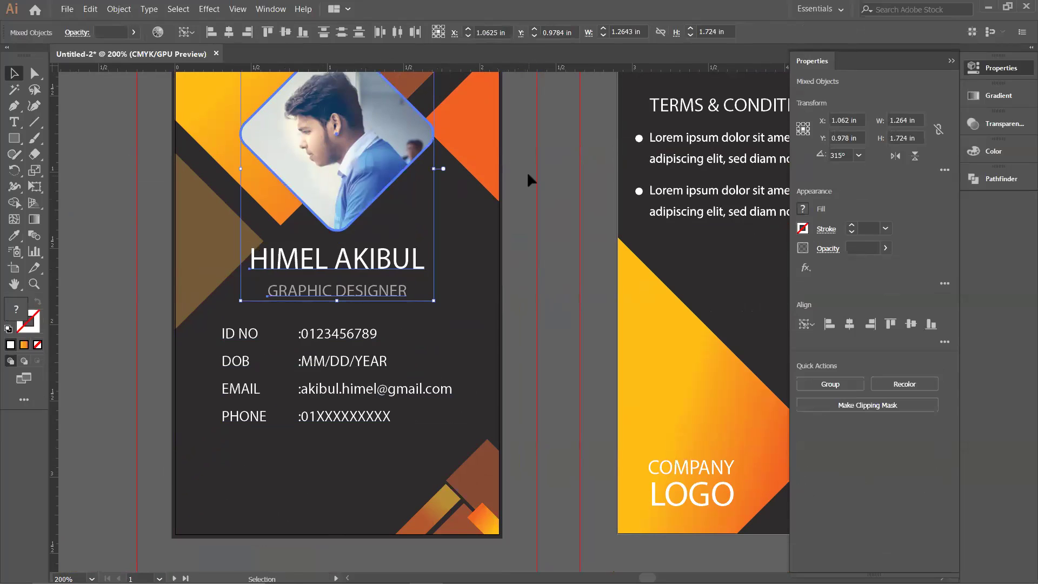
key("ctrl+h")
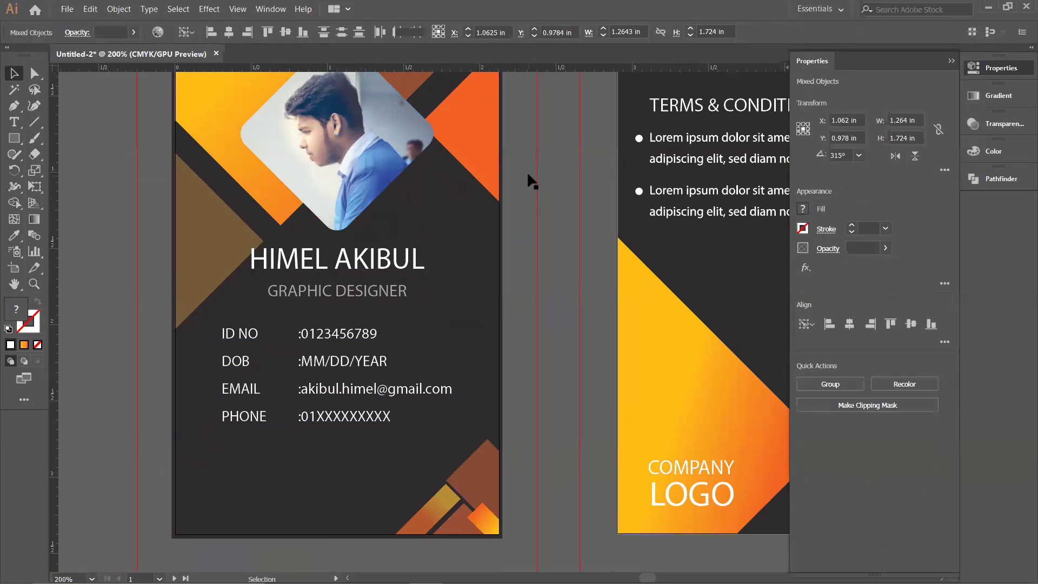
left_click(334, 273, "shift")
key("ctrl+h")
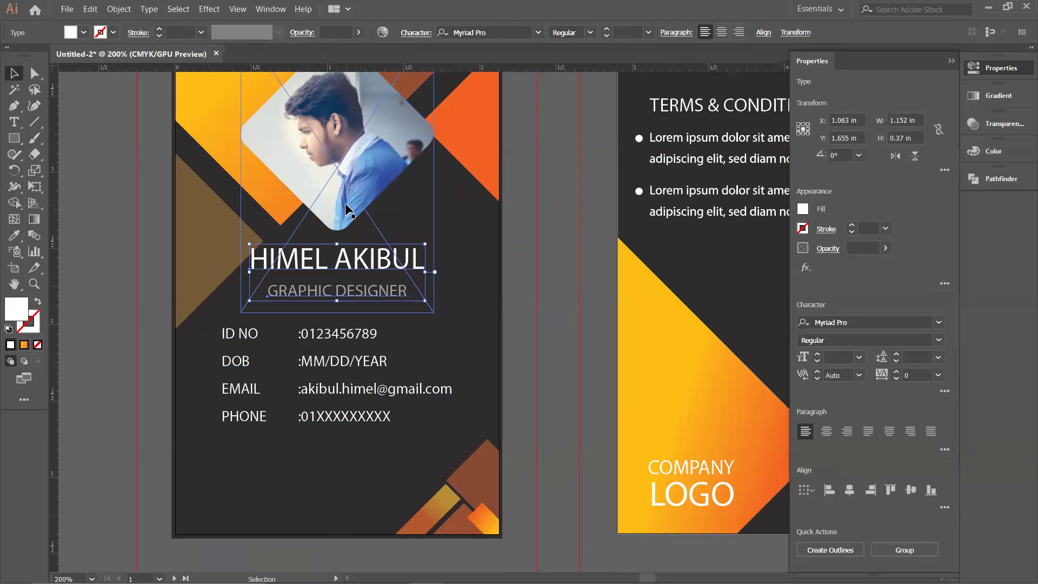
left_click(345, 203, "shift")
key("space")
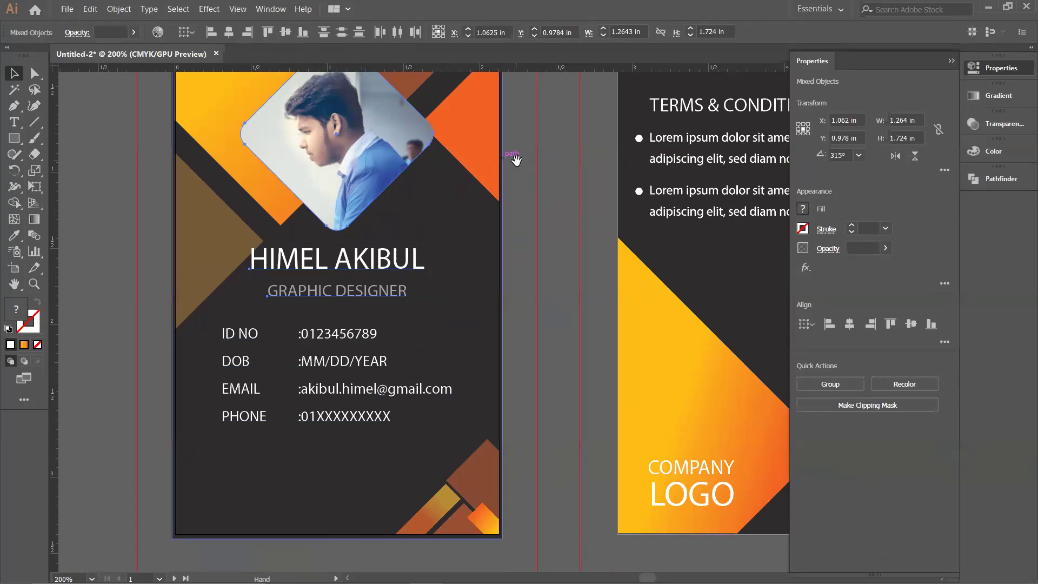
left_click_drag(516, 158, 519, 216)
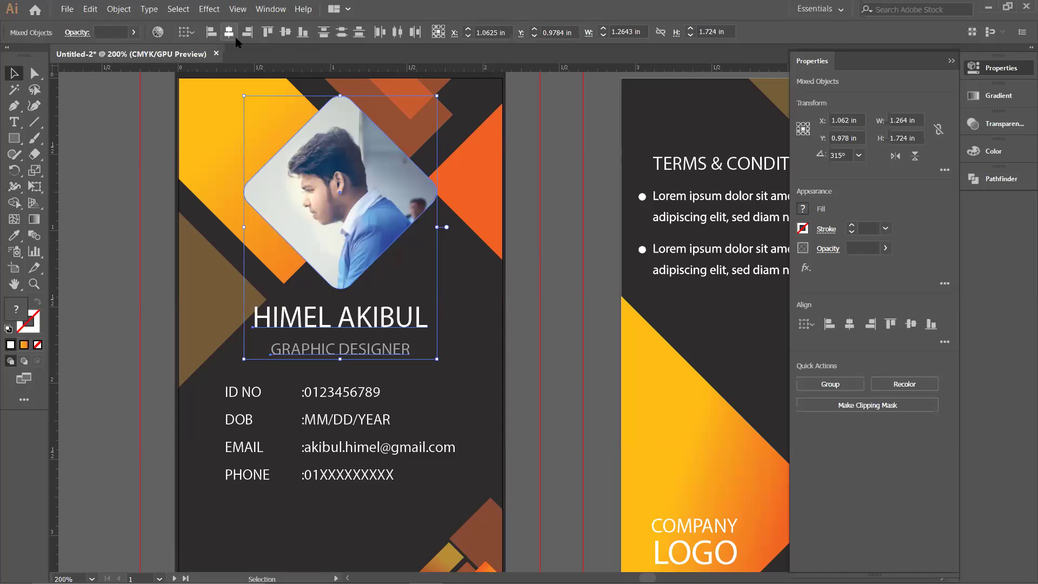
key("ctrl+h")
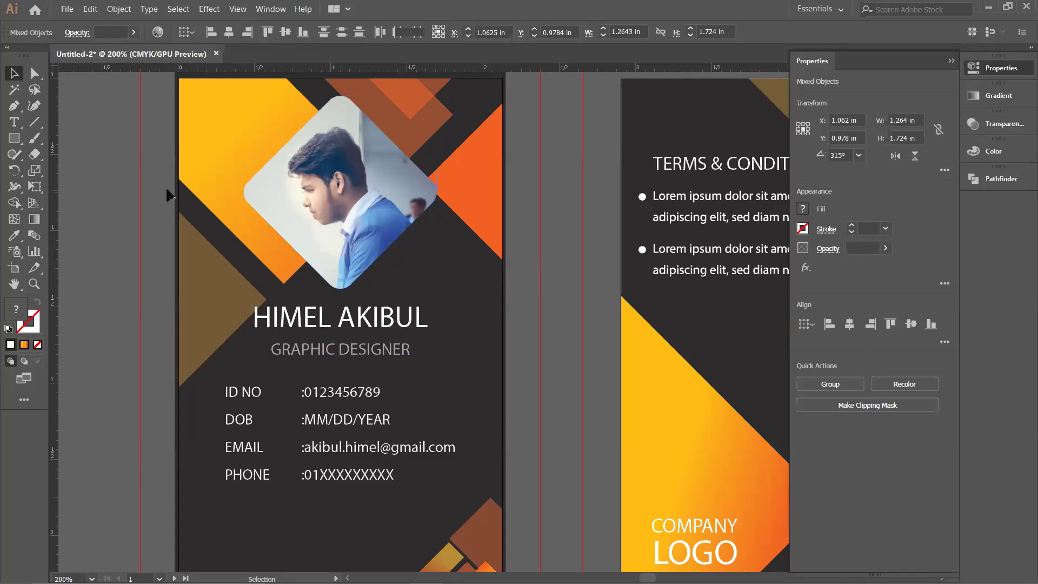
left_click(168, 195)
Step: Convert the name and title to outlines and re-centre them on the photo
left_click(389, 322)
left_click(388, 349, "shift")
right_click(385, 348)
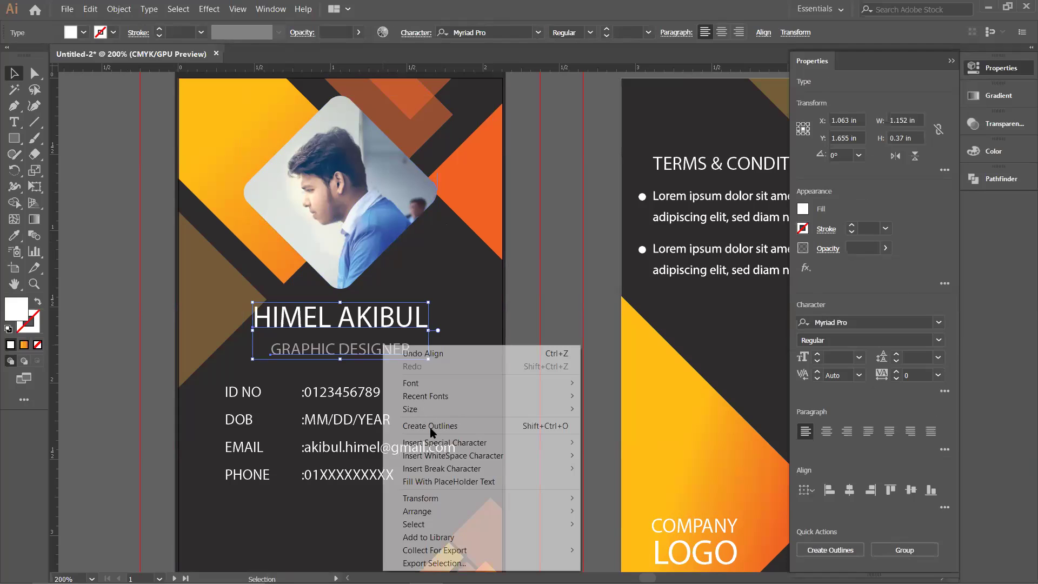
left_click(430, 426)
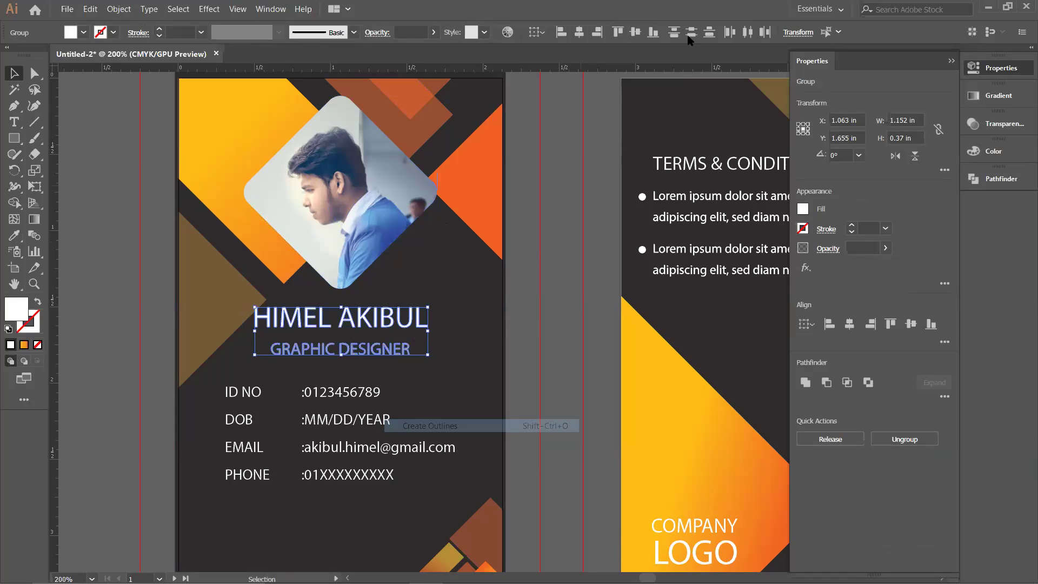
left_click(351, 241, "shift")
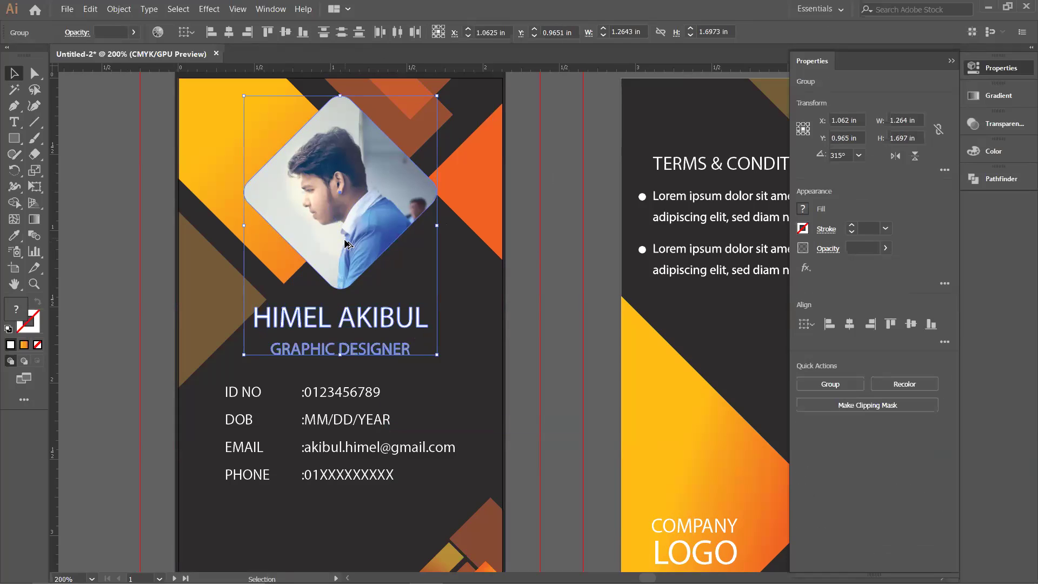
left_click(229, 32)
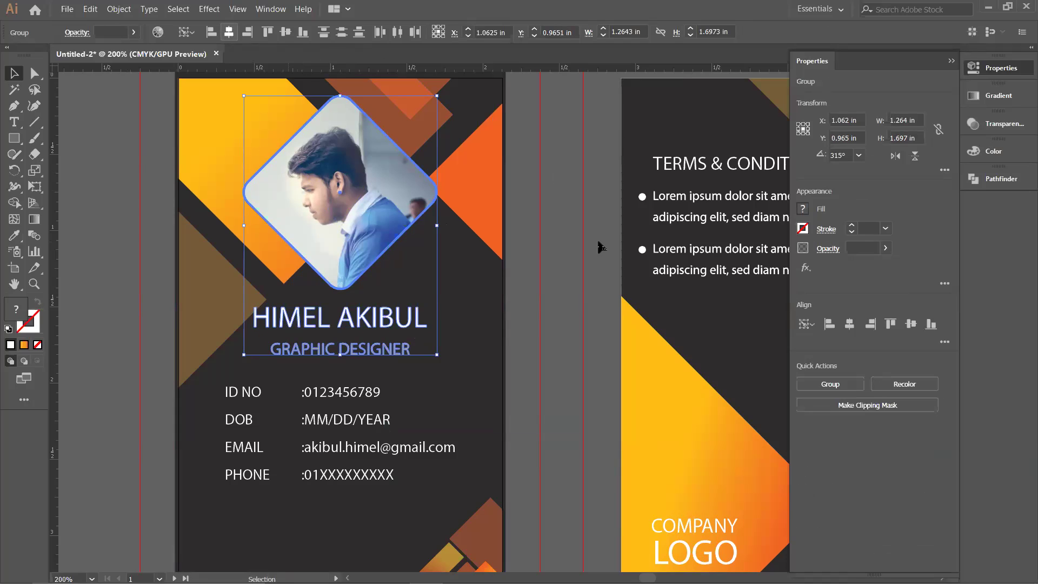
key("ctrl+h")
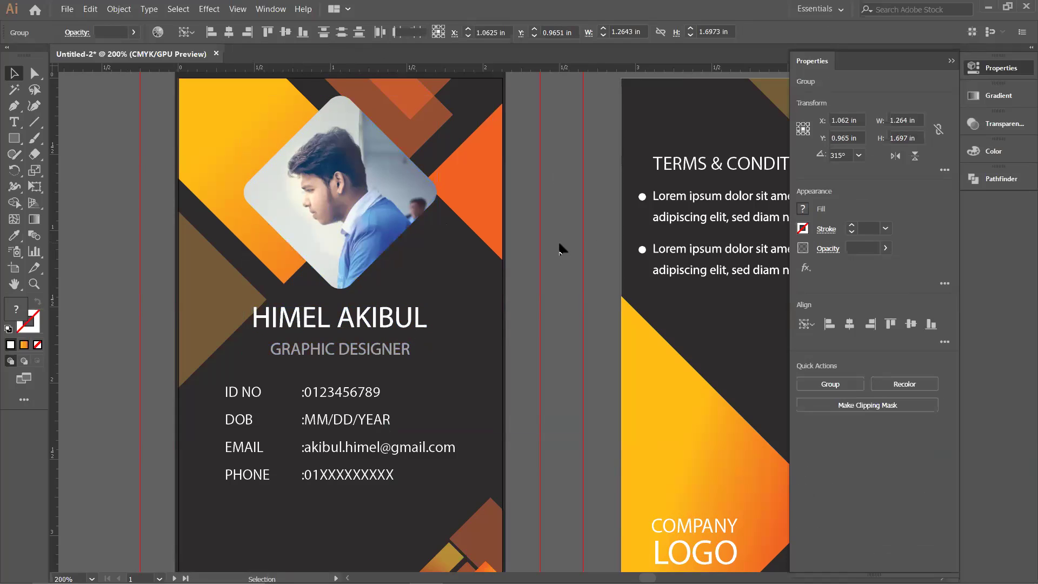
left_click(560, 249)
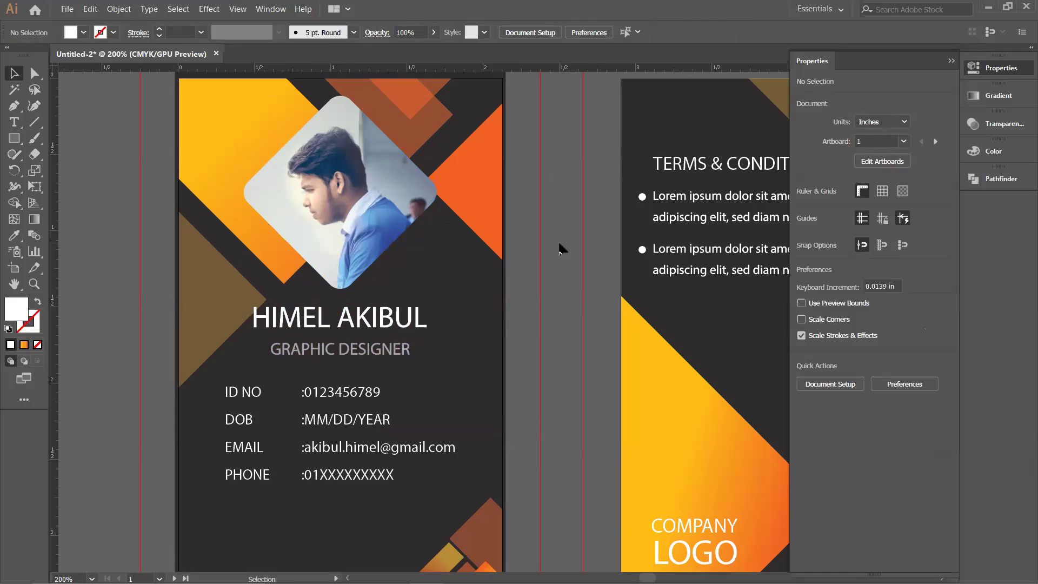
key("ctrl+z")
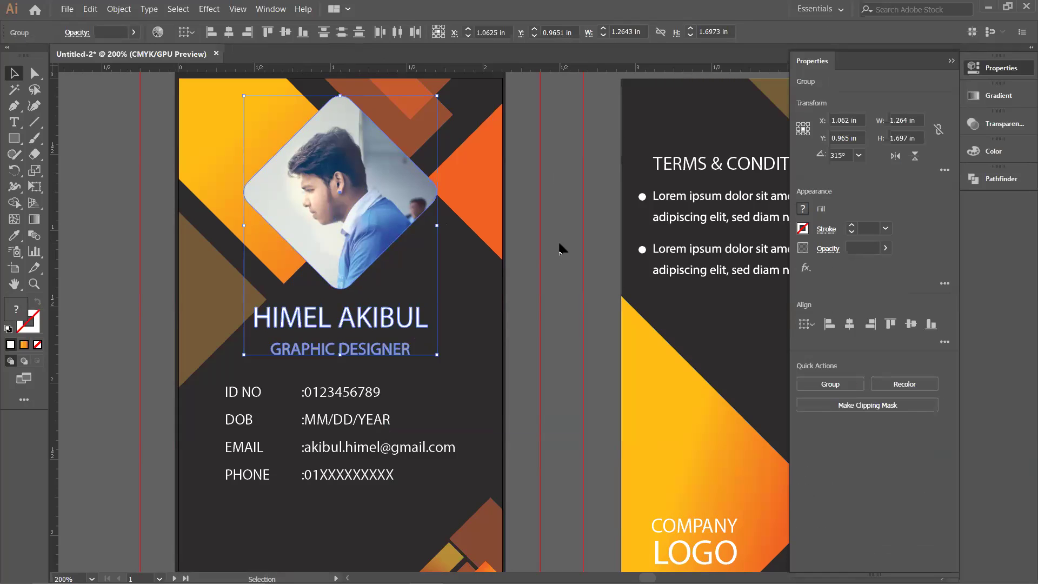
key("ctrl+z")
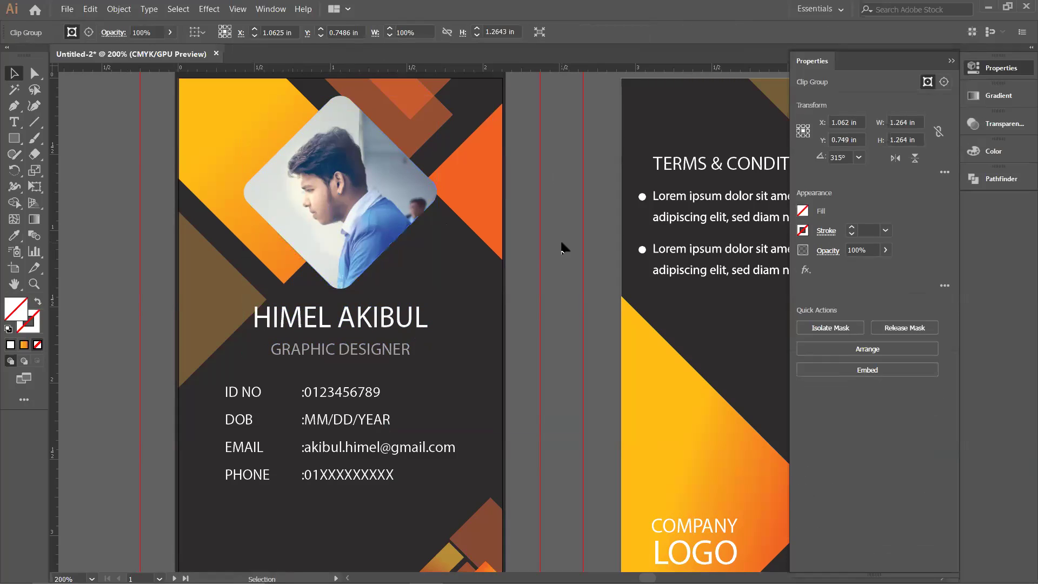
left_click(563, 247)
Step: Nudge the ID NO, DOB, EMAIL and PHONE block slightly lower, away from the title
scroll(556, 251, "down", 1)
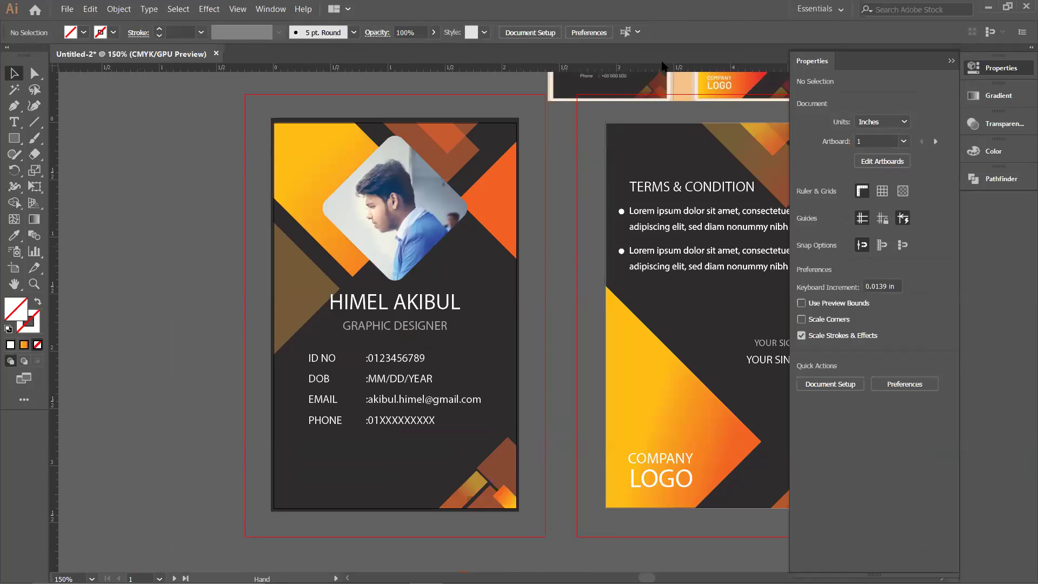
scroll(540, 254, "right", 1)
scroll(539, 253, "up", 1)
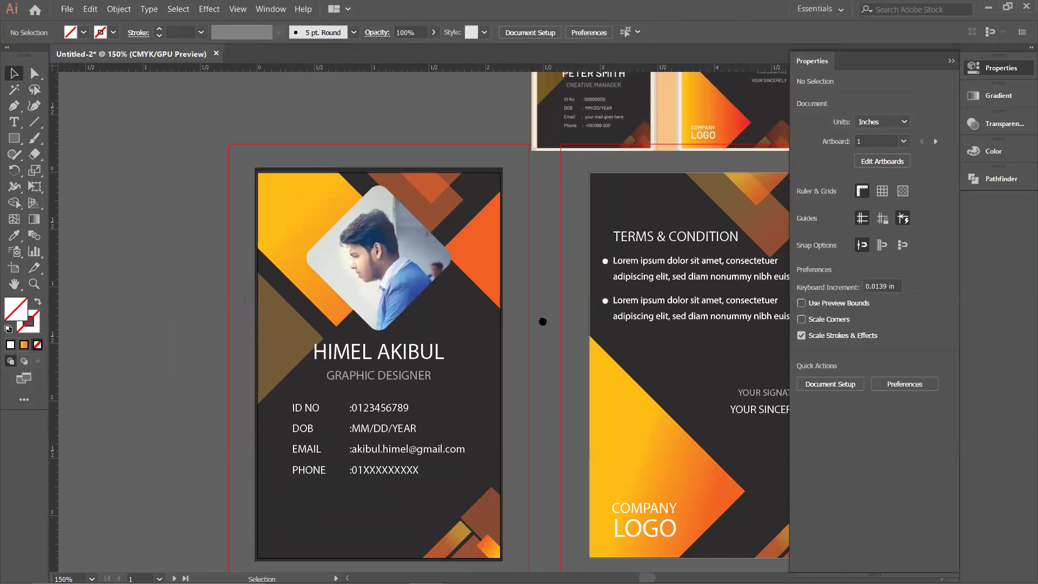
scroll(463, 306, "down", 1)
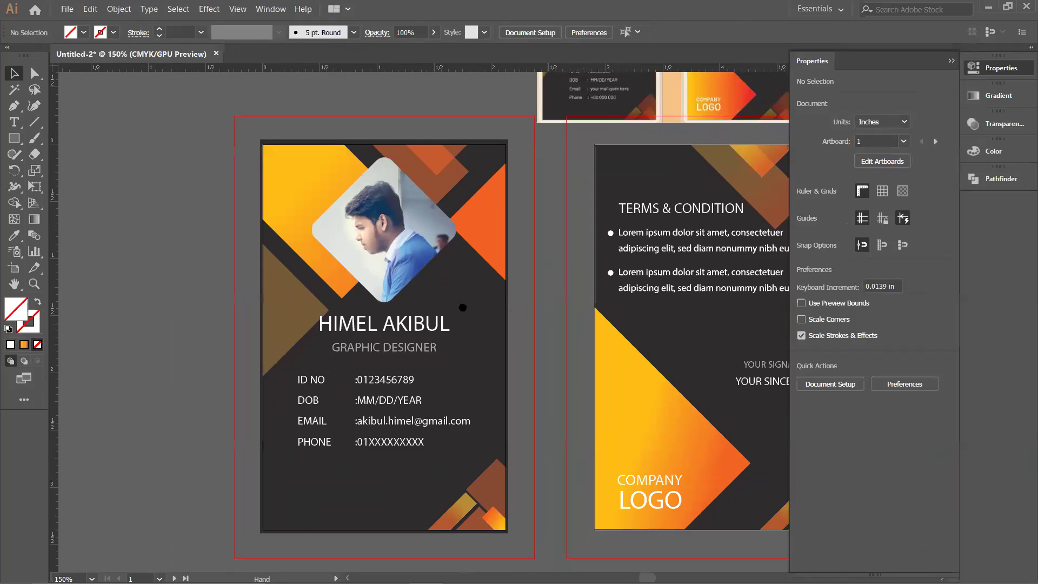
scroll(386, 368, "right", 1)
scroll(386, 368, "down", 1)
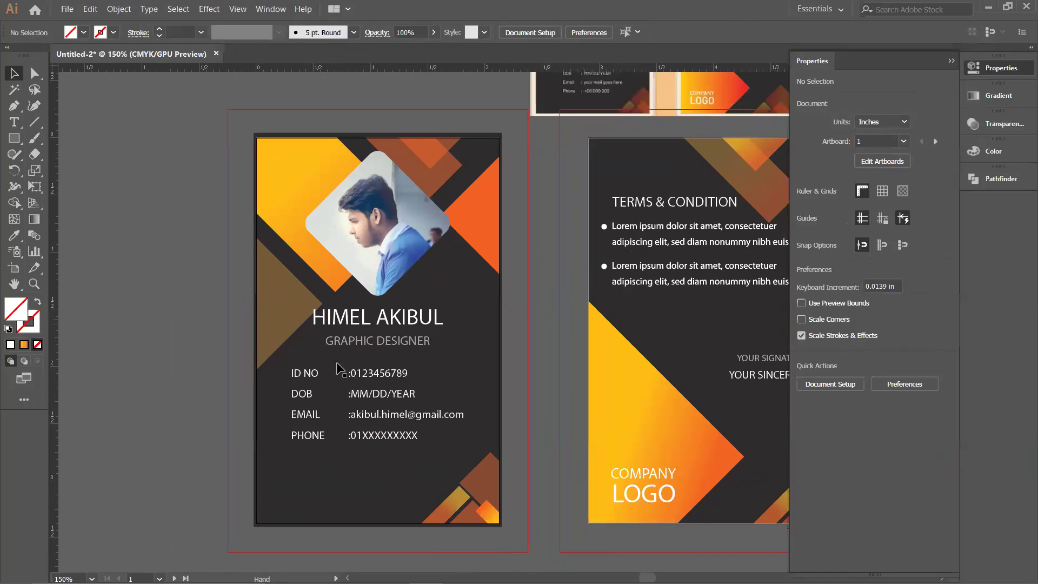
scroll(285, 381, "right", 3)
scroll(285, 381, "down", 1)
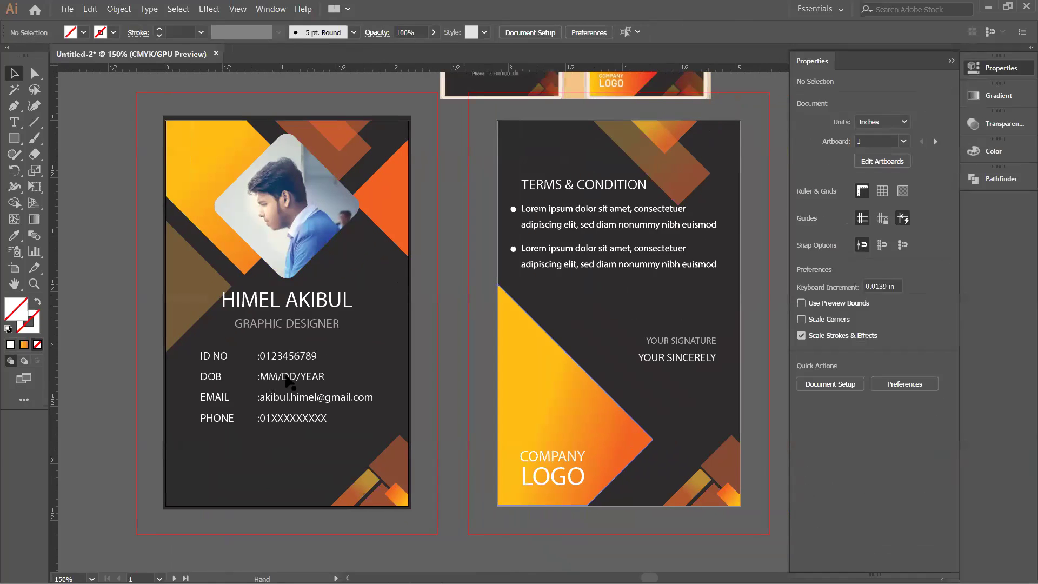
left_click(288, 383)
left_click_drag(288, 382, 287, 379)
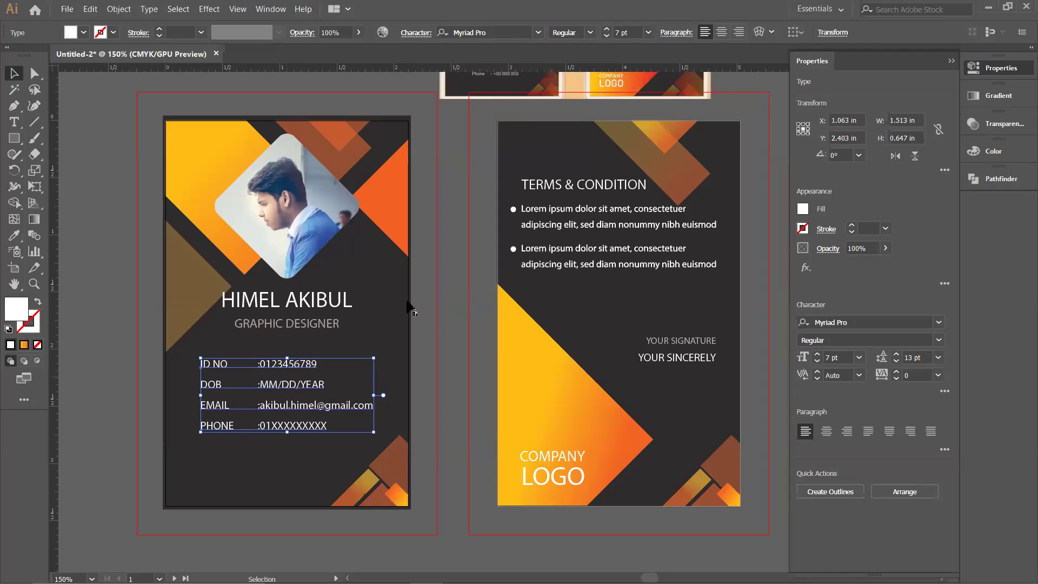
left_click(449, 356)
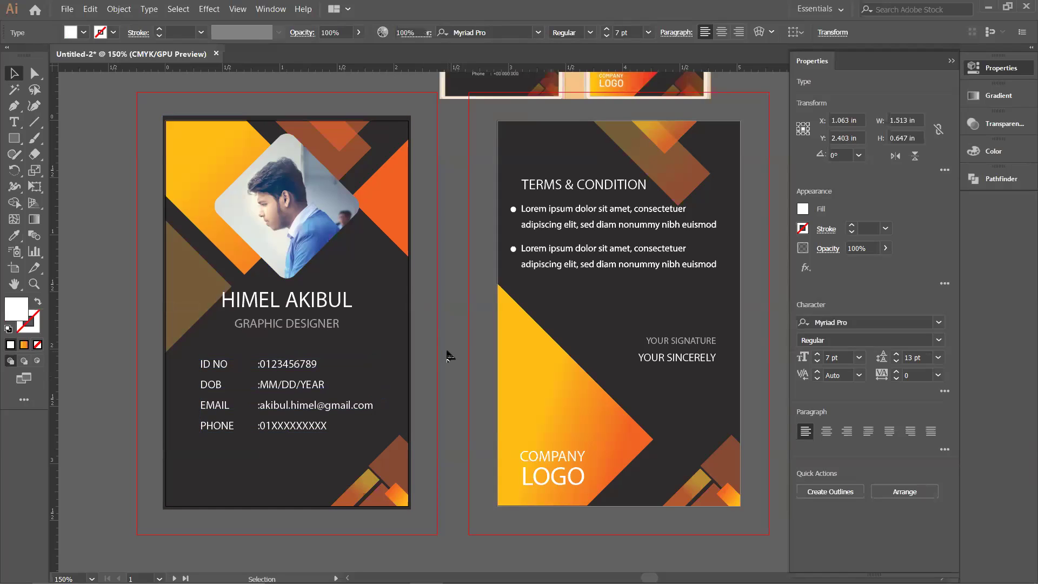
scroll(448, 355, "down", 1)
left_click_drag(447, 336, 448, 358)
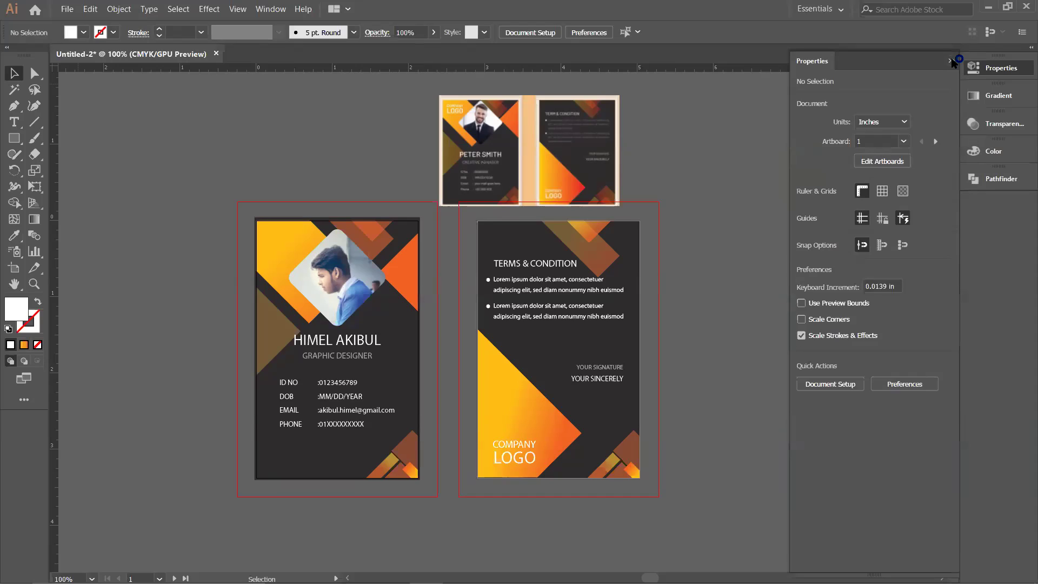
Step: Save As into F: > Graphics > Illustrator > ID Card, creating a new folder named 'Done'
left_click(67, 21)
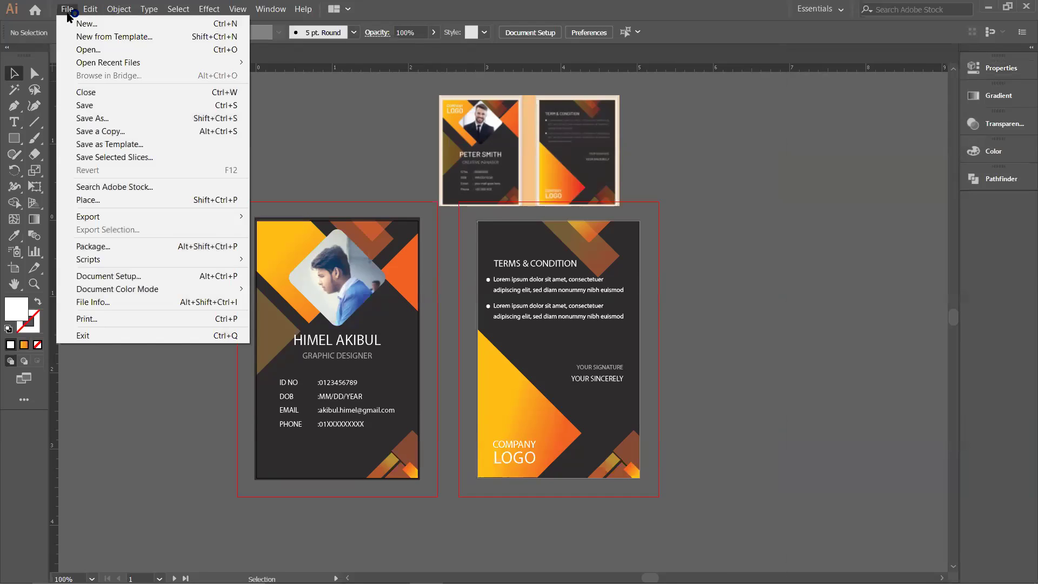
left_click(102, 118)
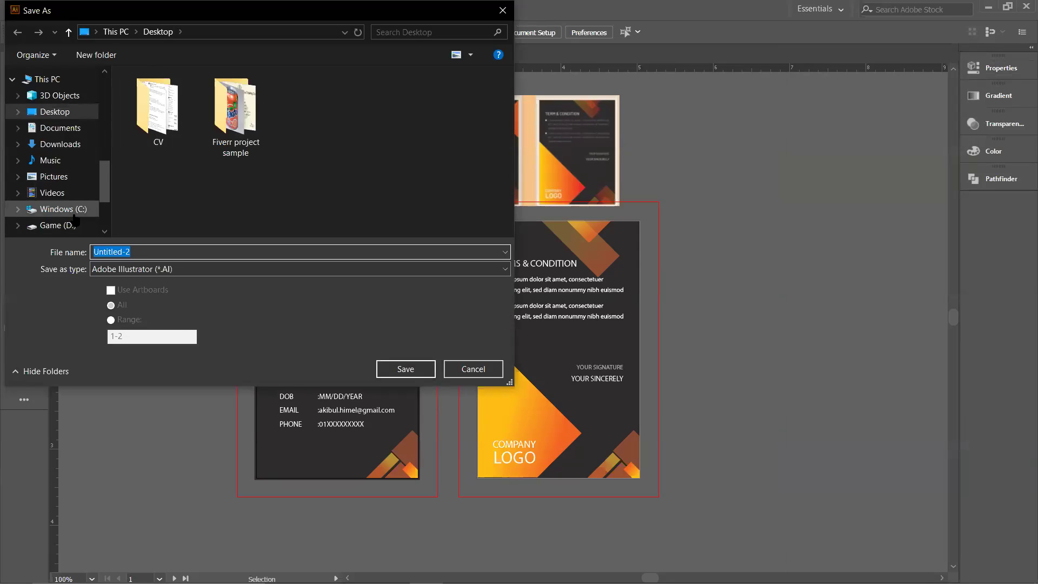
scroll(70, 216, "down", 1)
left_click(67, 204)
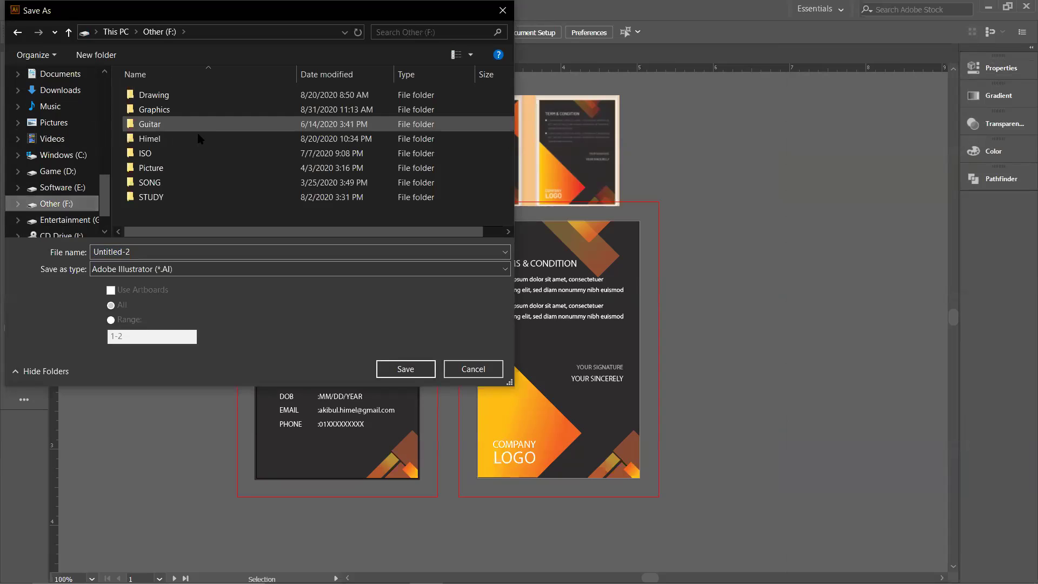
double_click(157, 109)
double_click(171, 138)
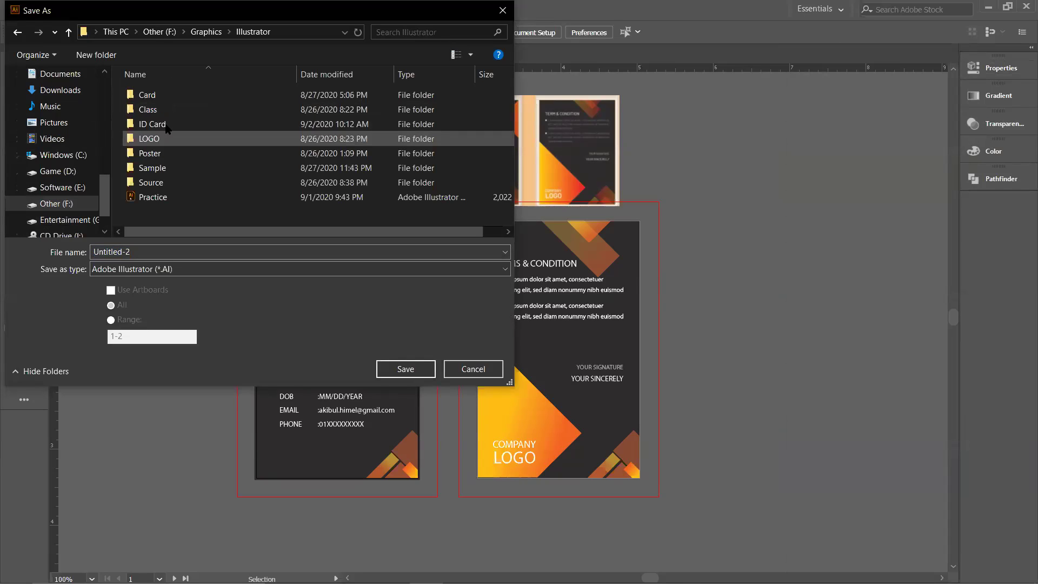
double_click(157, 124)
left_click(89, 61)
type("Done")
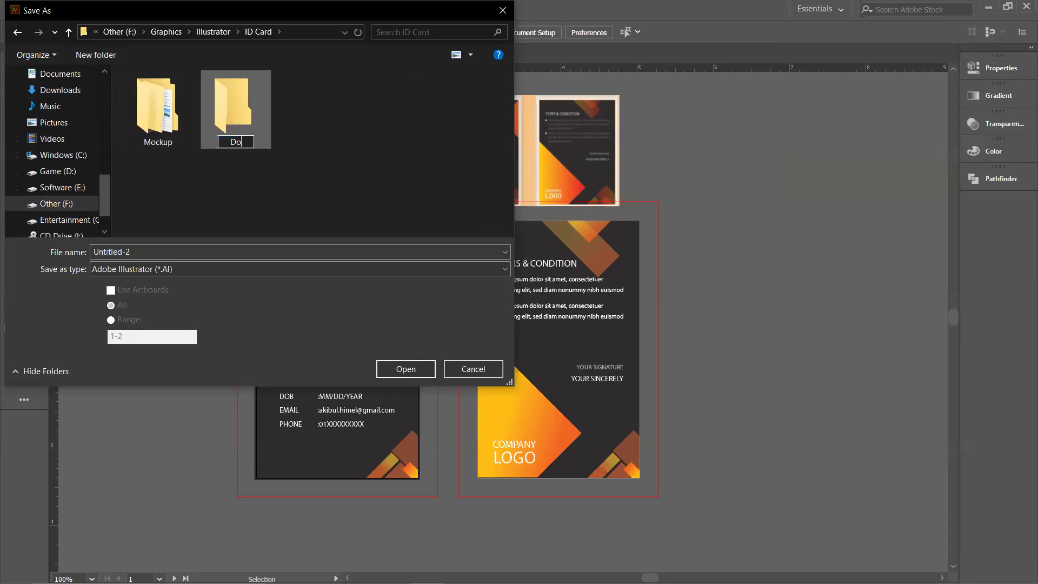
key("Return")
key("Return")
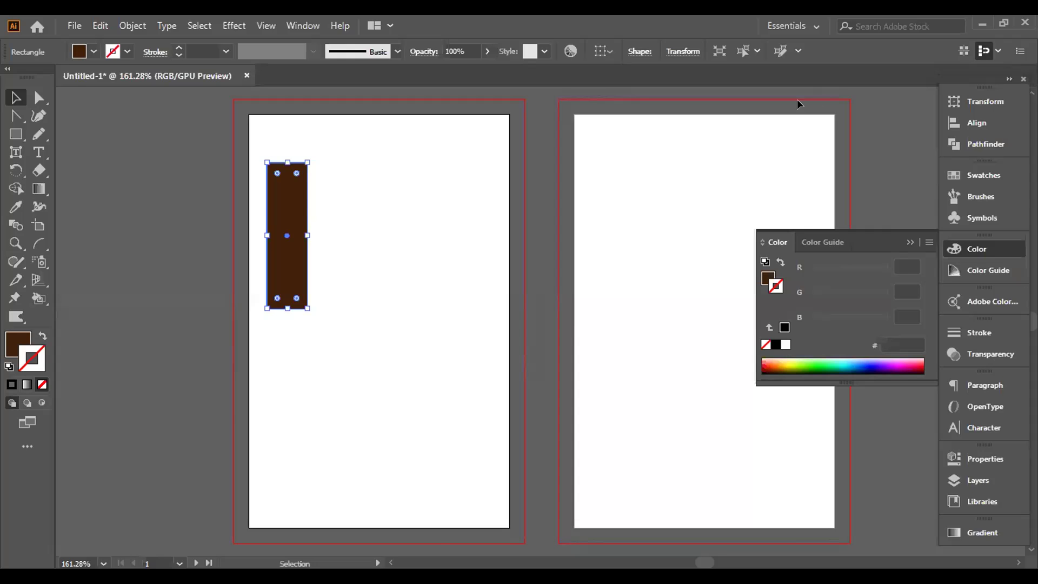
Step: Make an 18° rotated copy of the brown rectangle and move it right of the original
right_click(281, 223)
mouse_move(328, 460)
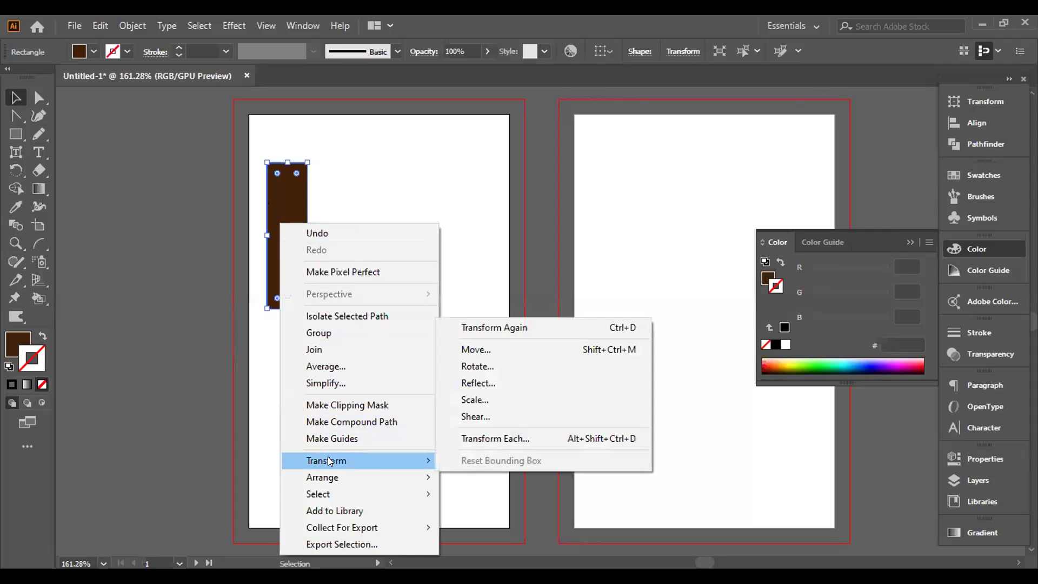
left_click(487, 368)
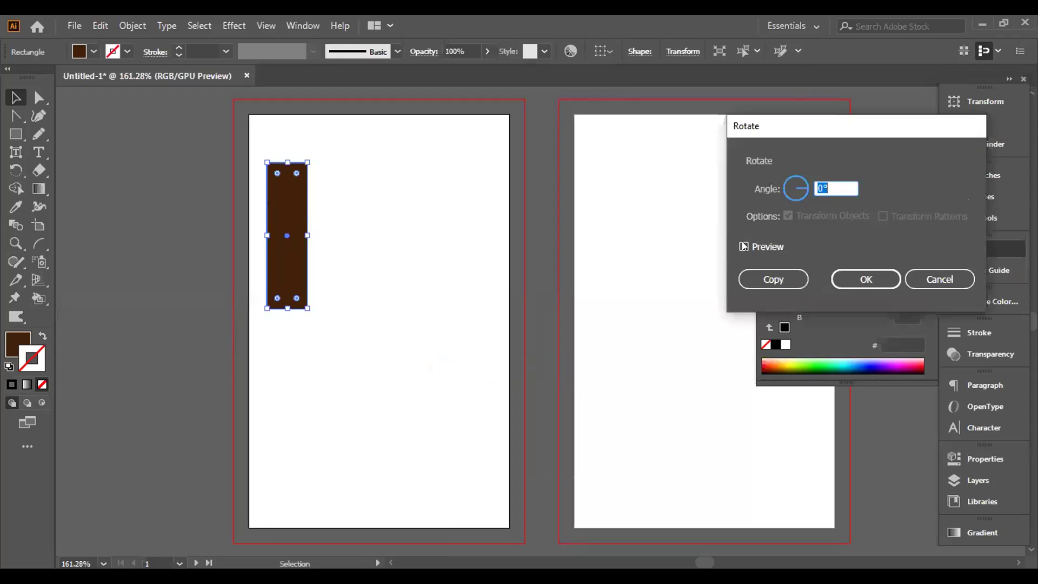
left_click(745, 247)
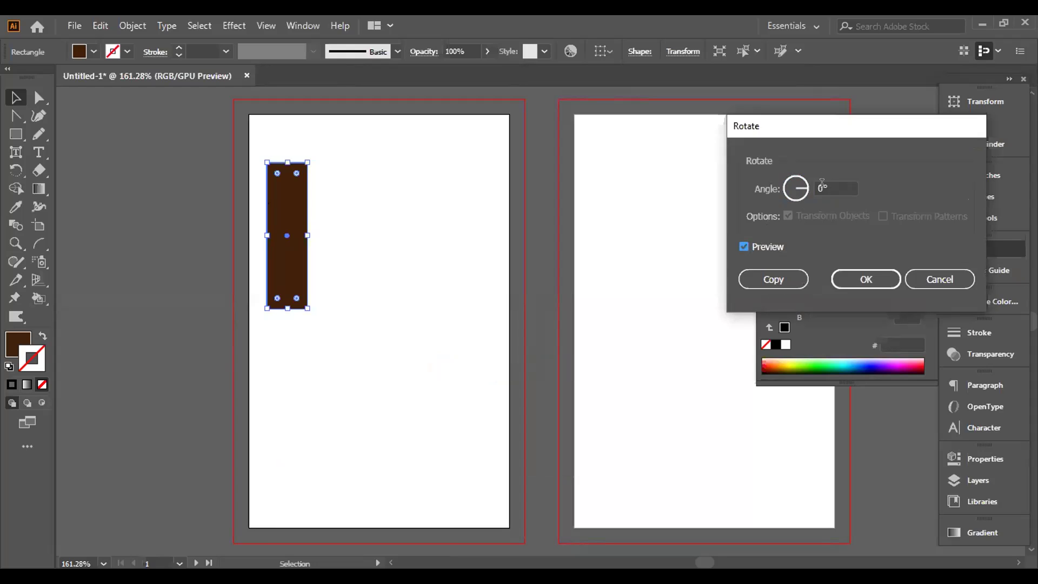
left_click(830, 181)
double_click(831, 180)
key("BackSpace")
type("18")
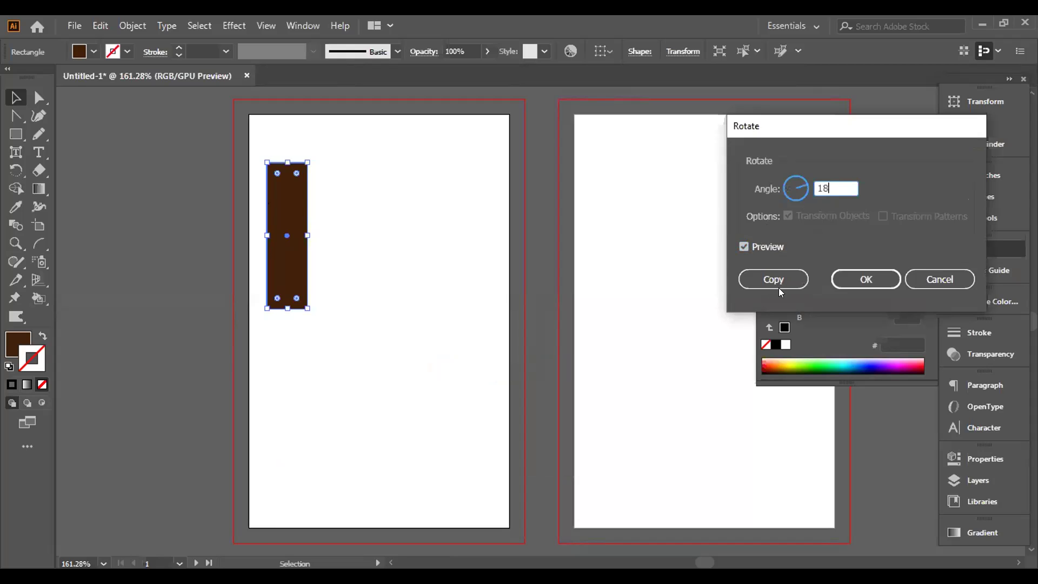
left_click(770, 276)
left_click_drag(287, 237, 365, 237)
left_click(282, 238)
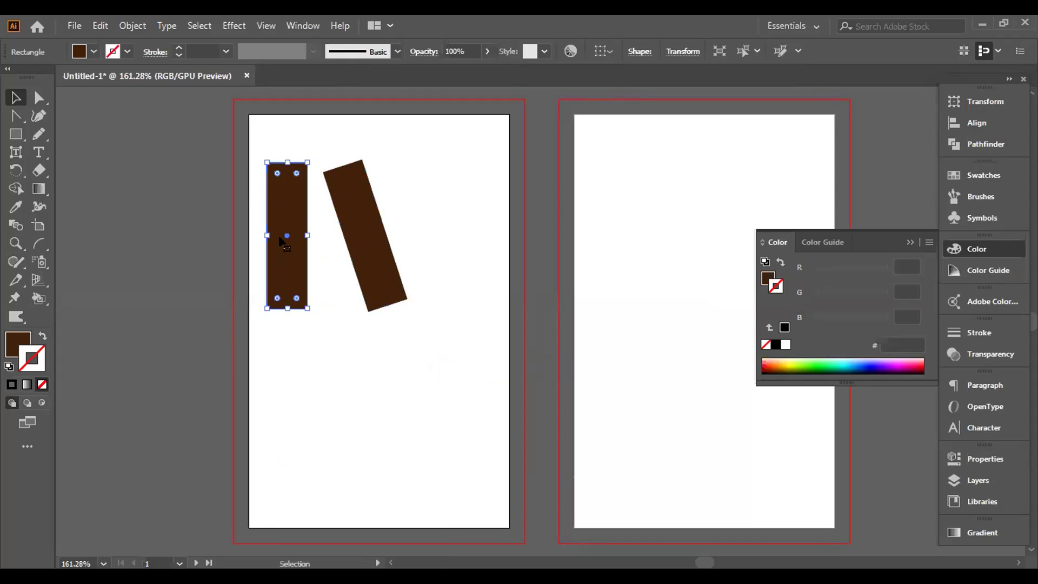
Step: Make a copy of the rectangle reflected across a 35° axis and drag it right
right_click(281, 236)
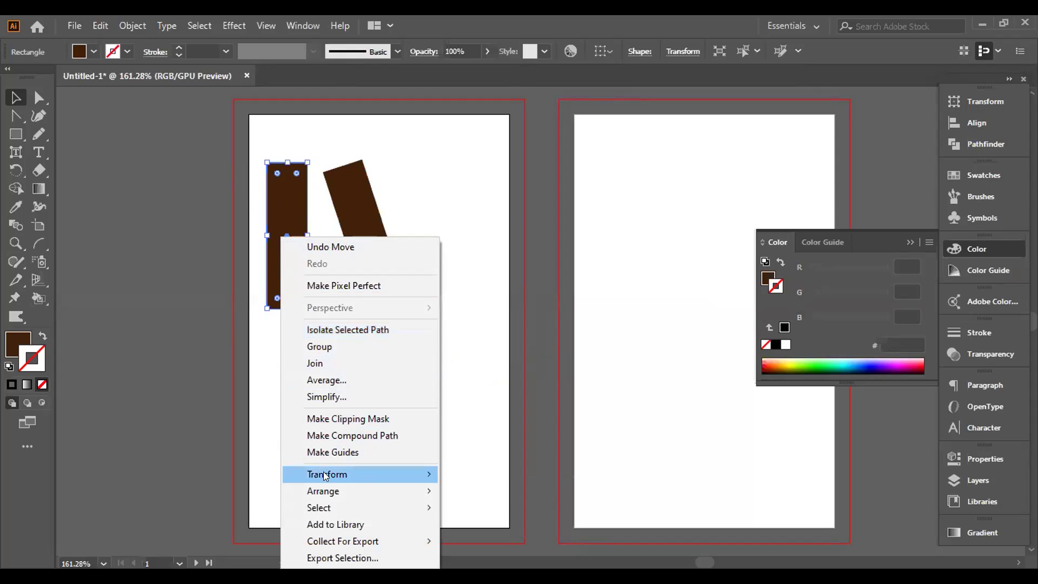
mouse_move(323, 473)
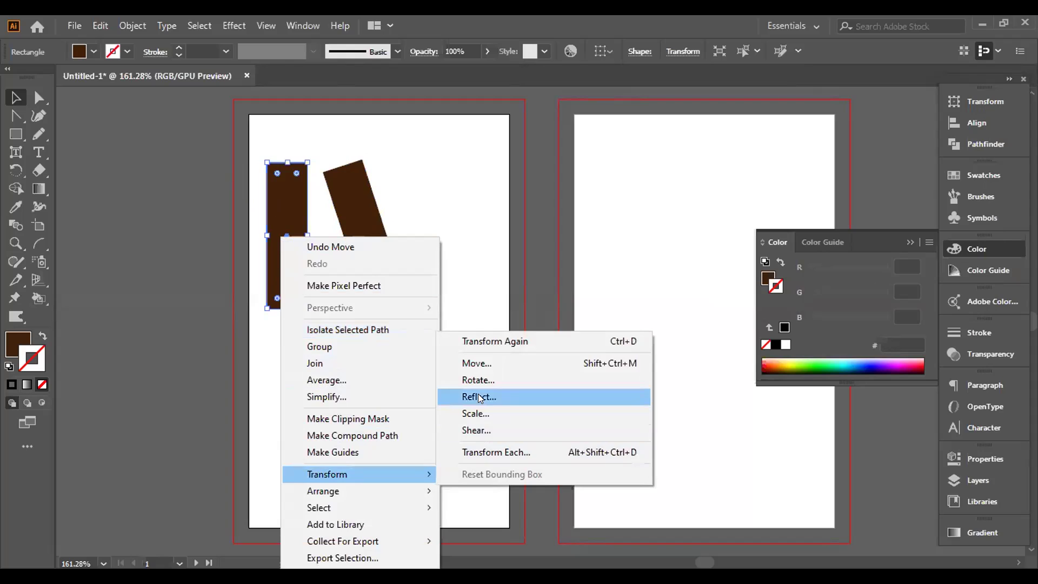
left_click(479, 398)
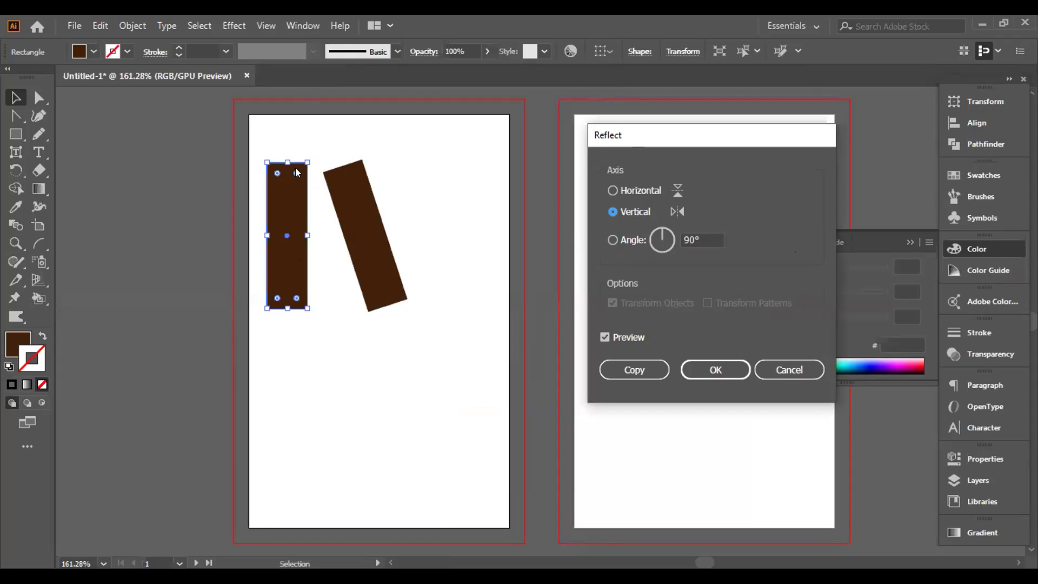
left_click(613, 239)
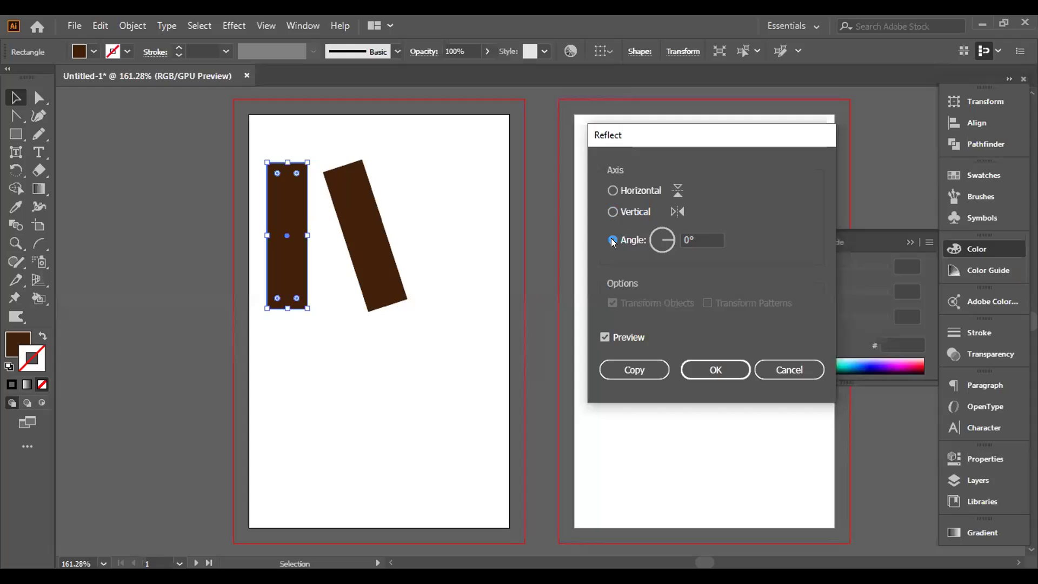
left_click(670, 240)
left_click_drag(669, 236, 669, 228)
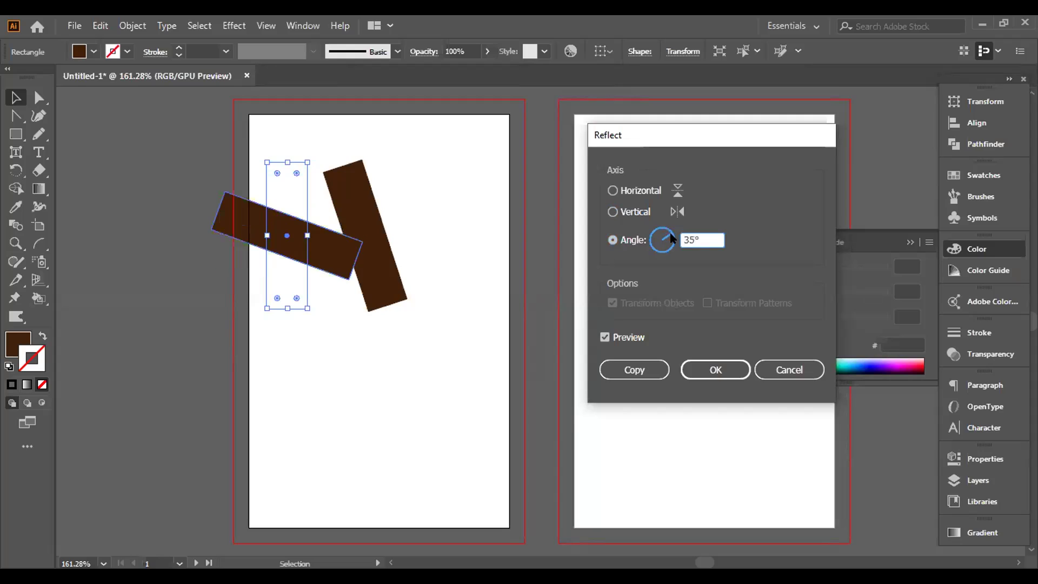
left_click(635, 368)
left_click_drag(252, 229, 454, 217)
left_click(281, 201)
right_click(282, 201)
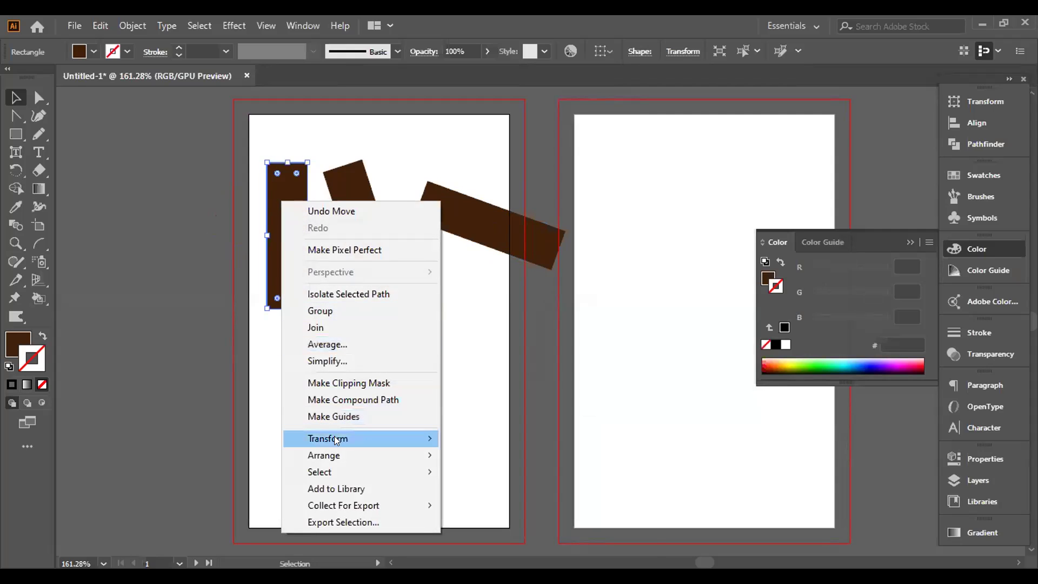
Step: Configure Scale with Scale Strokes & Effects, non-uniform 80% horizontal and 50% vertical
mouse_move(335, 436)
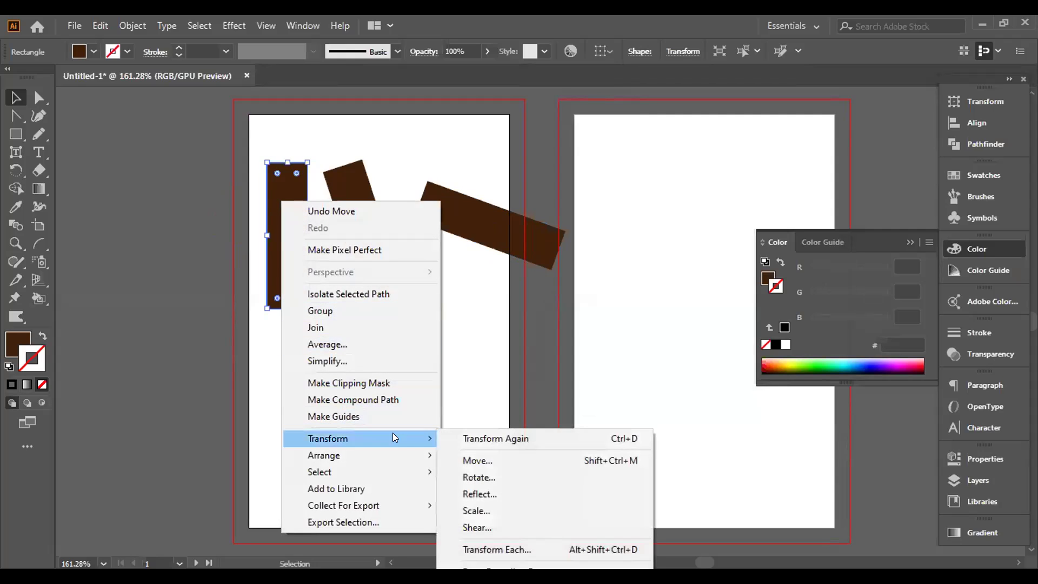
left_click(476, 510)
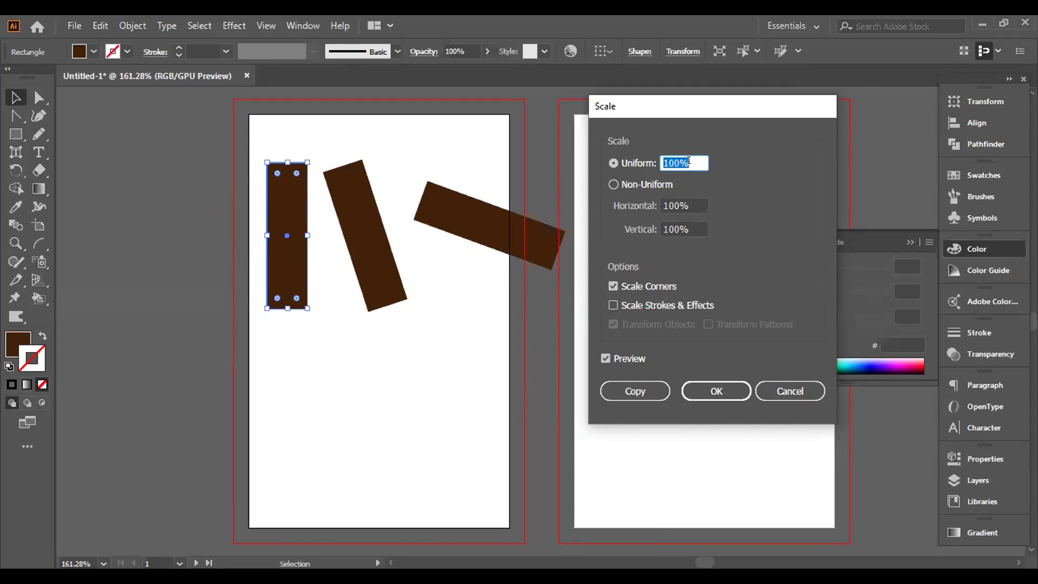
key("BackSpace")
type("80")
left_click(614, 305)
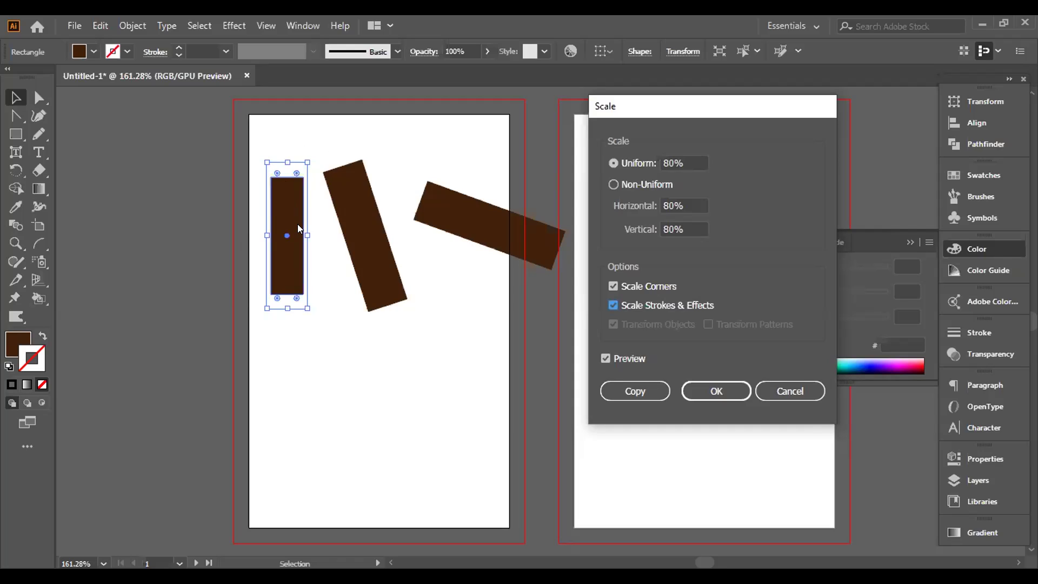
left_click(614, 185)
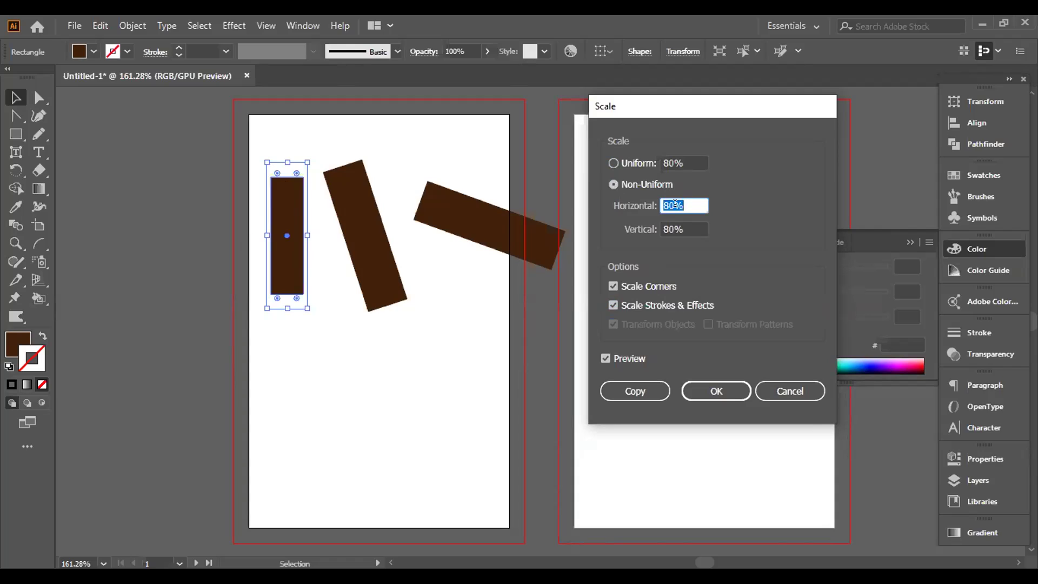
left_click(687, 223)
key("BackSpace")
key("BackSpace")
key("BackSpace")
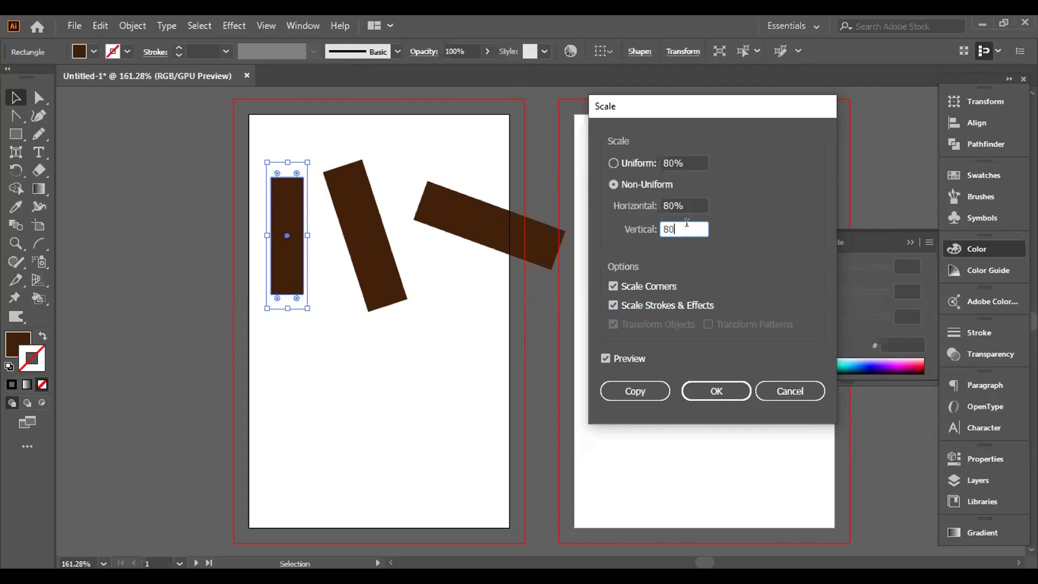
type("50")
left_click(605, 359)
left_click(605, 359)
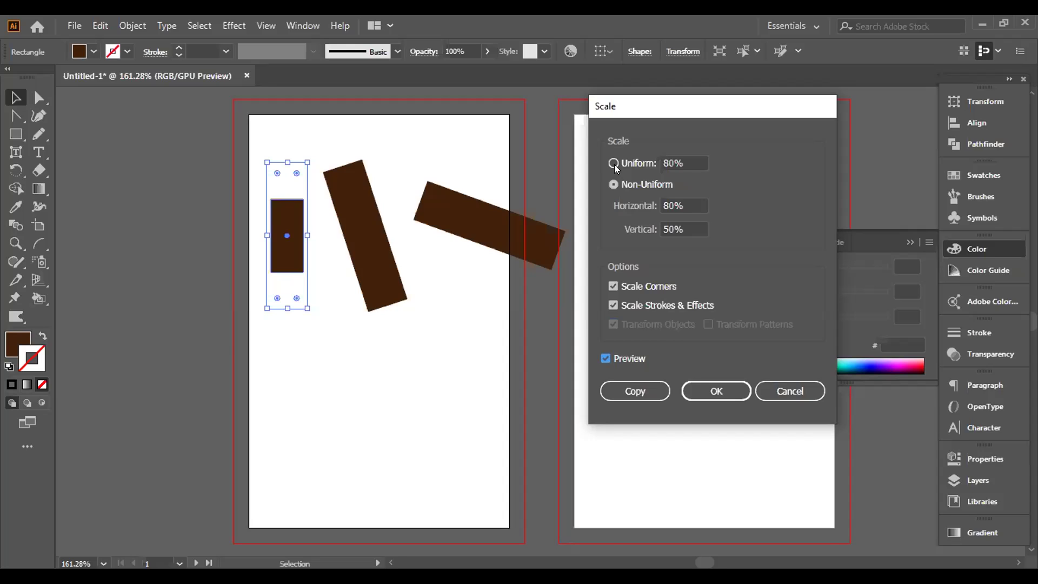
Step: Create the scaled copy and move it below the tilted rectangles
left_click(632, 392)
left_click_drag(285, 237, 445, 345)
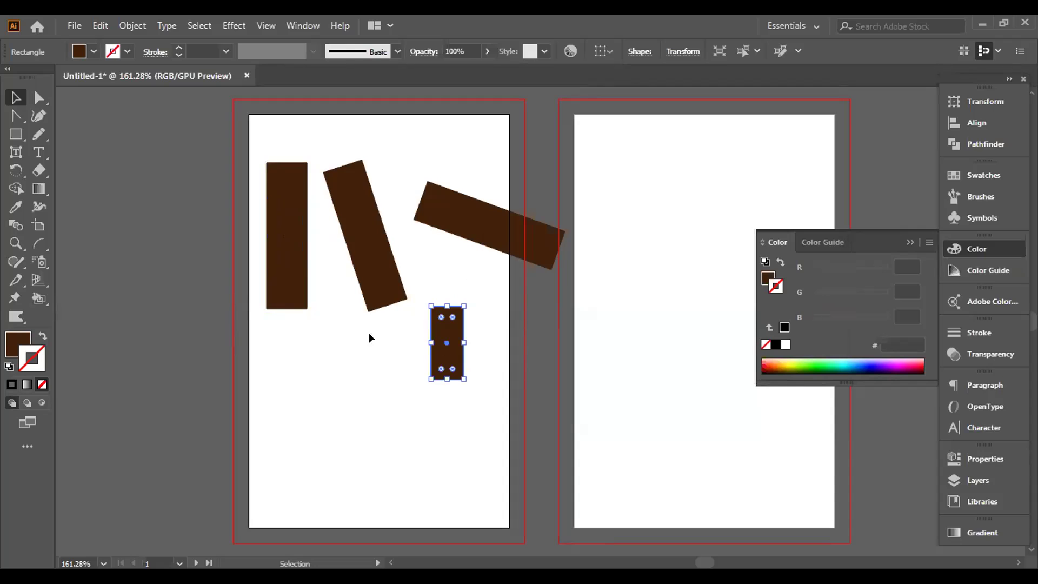
left_click(276, 272)
Step: Make a 28° sheared copy of the rectangle, move it lower, and select all rectangles
right_click(276, 272)
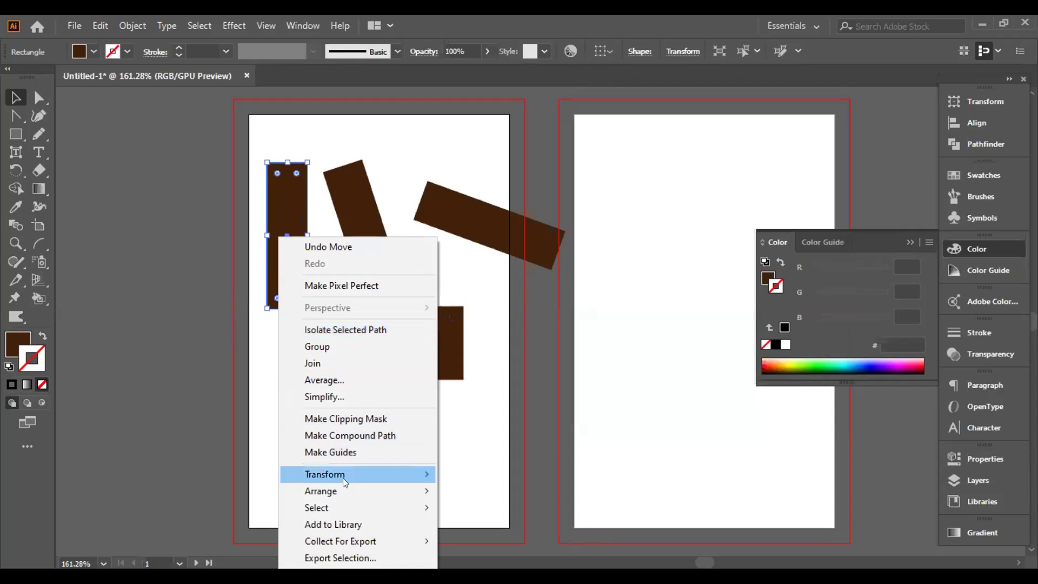
mouse_move(358, 474)
left_click(481, 427)
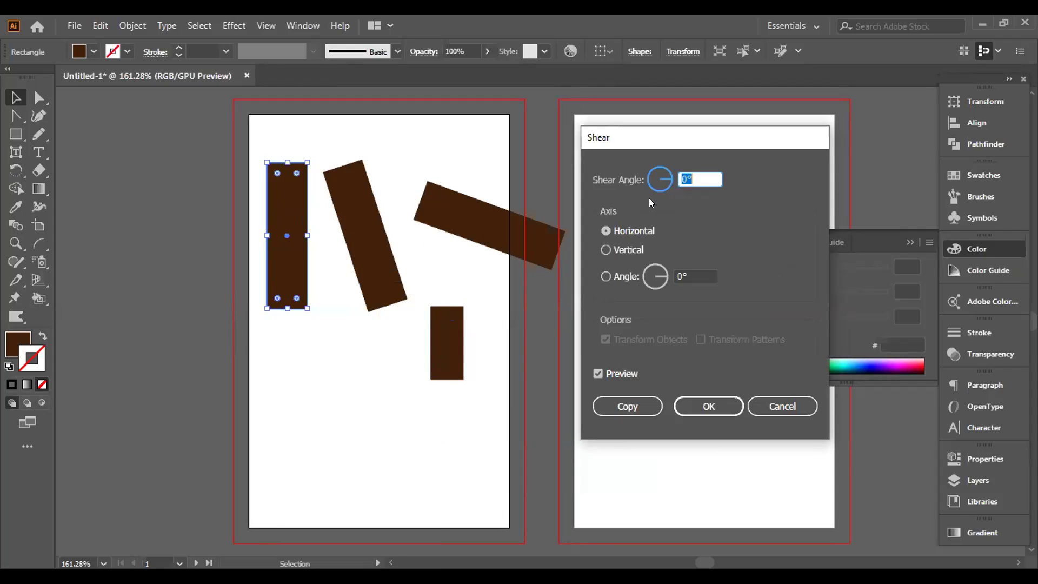
left_click(606, 278)
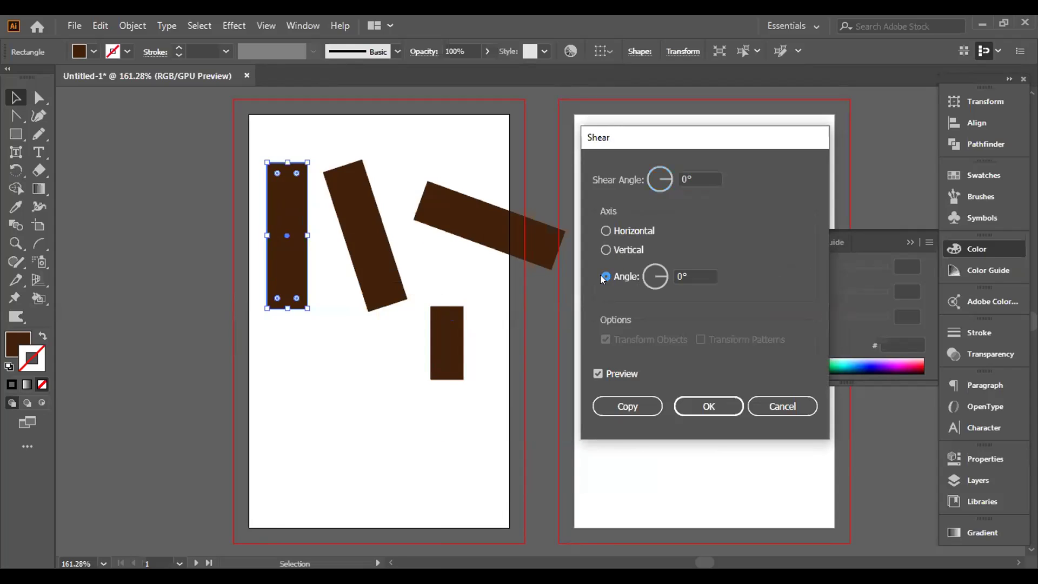
left_click(663, 274)
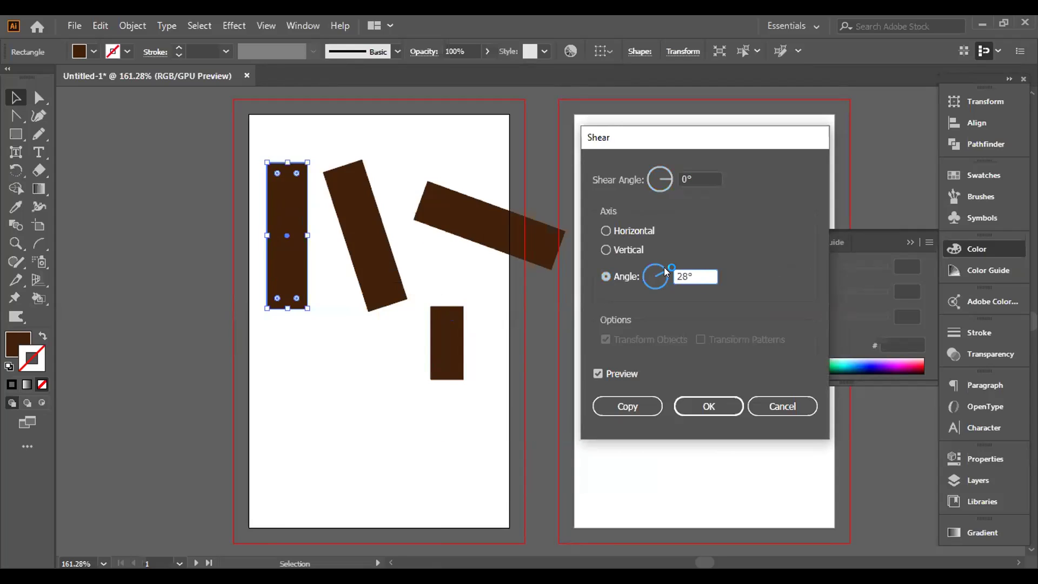
left_click(598, 374)
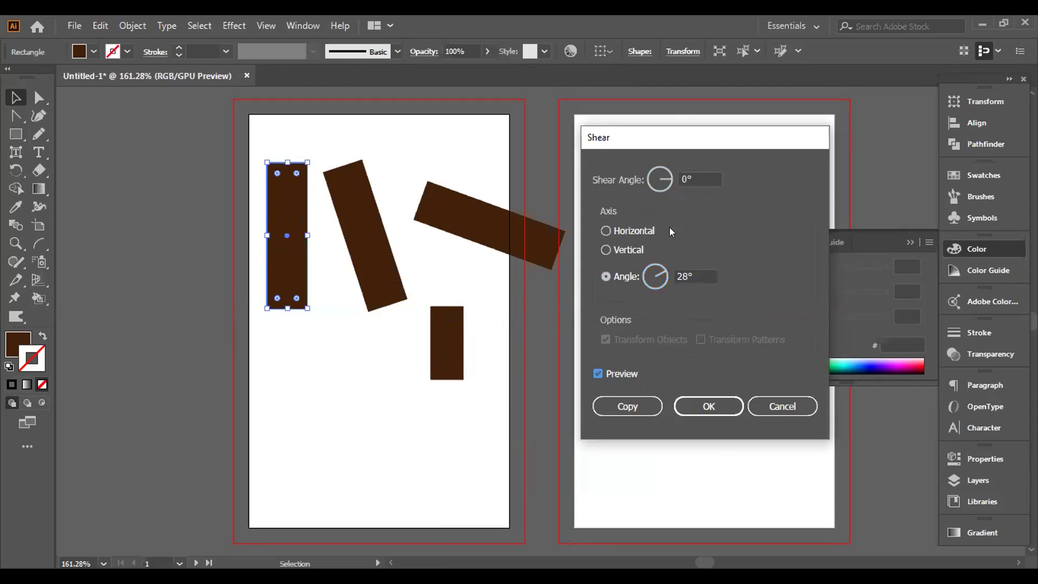
left_click(670, 180)
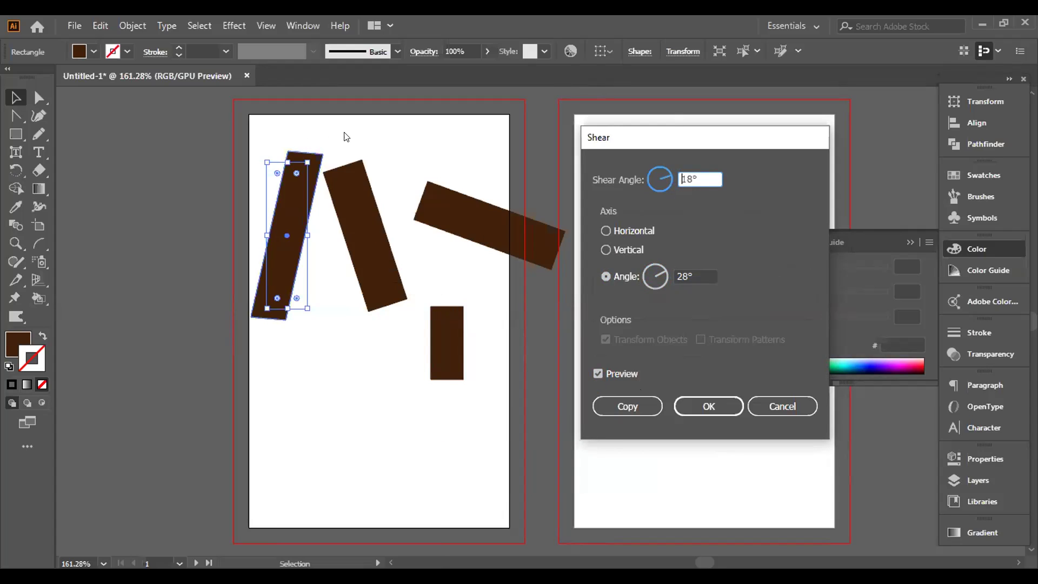
left_click(611, 408)
left_click_drag(288, 233, 360, 419)
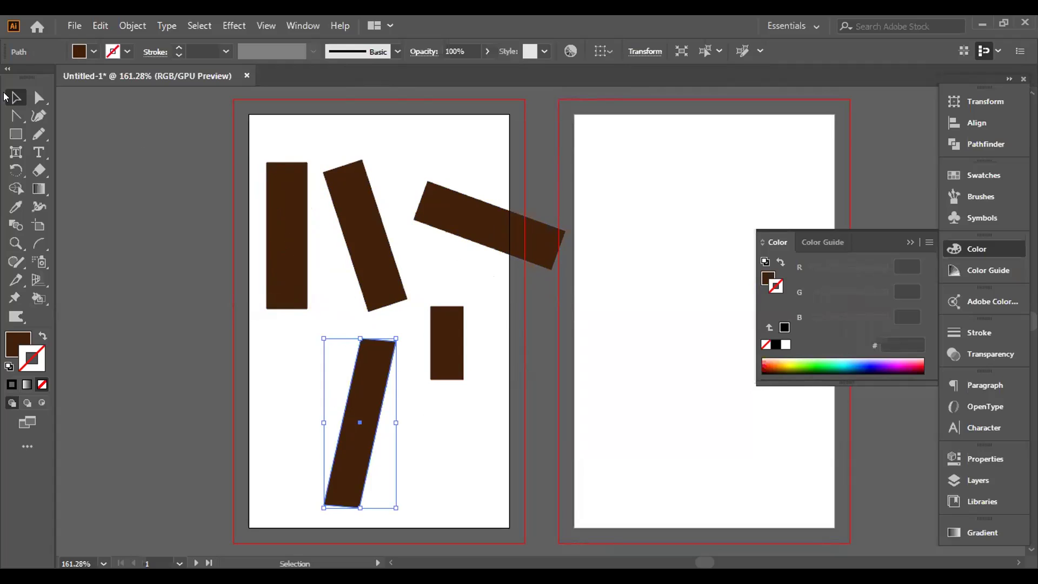
left_click_drag(209, 128, 529, 433)
Step: Delete the selected rectangles and browse the Rotate and Eraser tool groups
key("Delete")
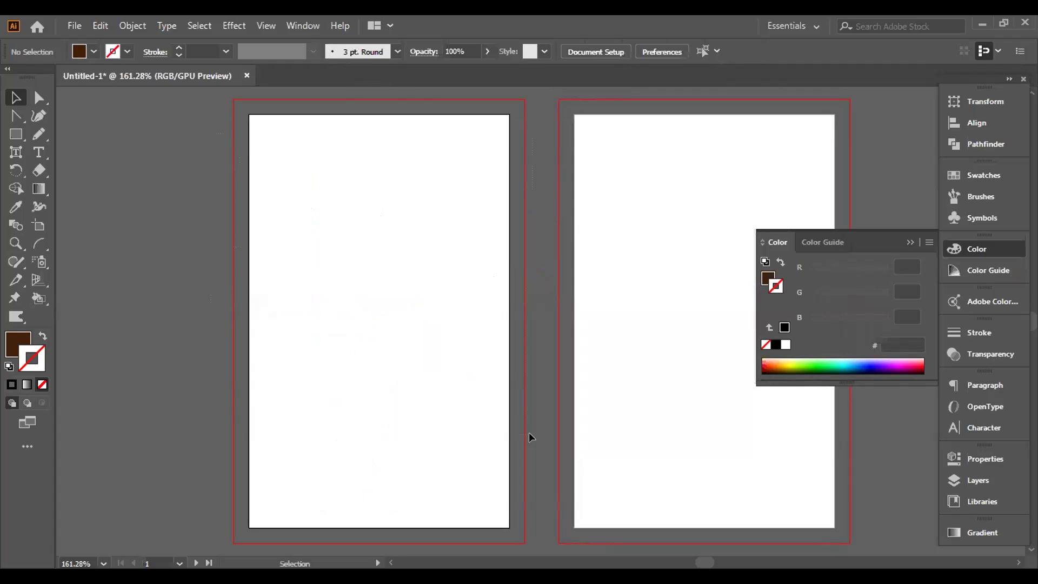
left_click(16, 171)
left_click(18, 177)
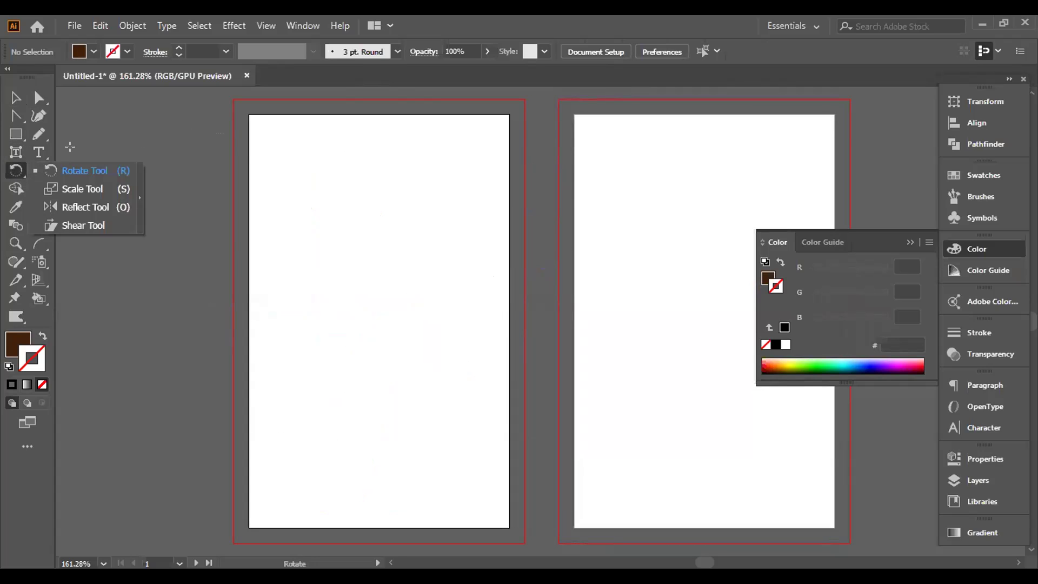
left_click(40, 168)
left_click(39, 174)
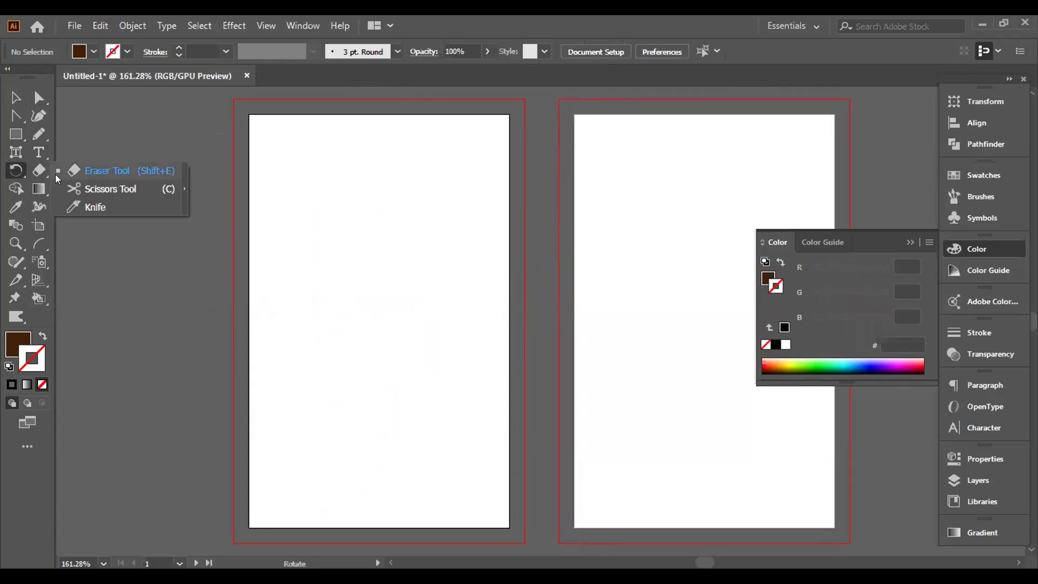
Step: Draw a brown ellipse and erase a wavy gap and lower-right notches from it
left_click(16, 136, "alt")
left_click_drag(324, 210, 472, 369)
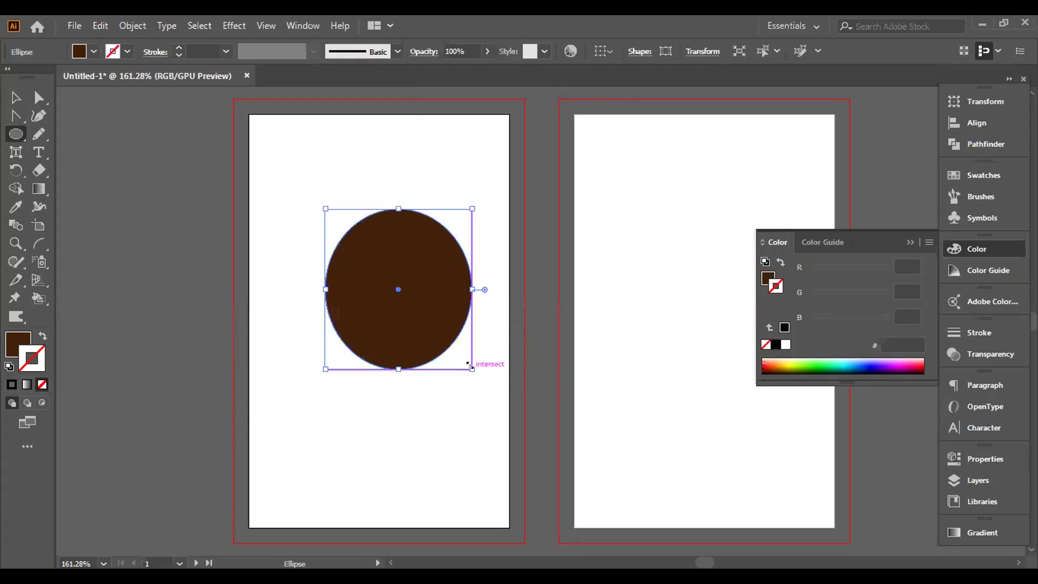
left_click(38, 165)
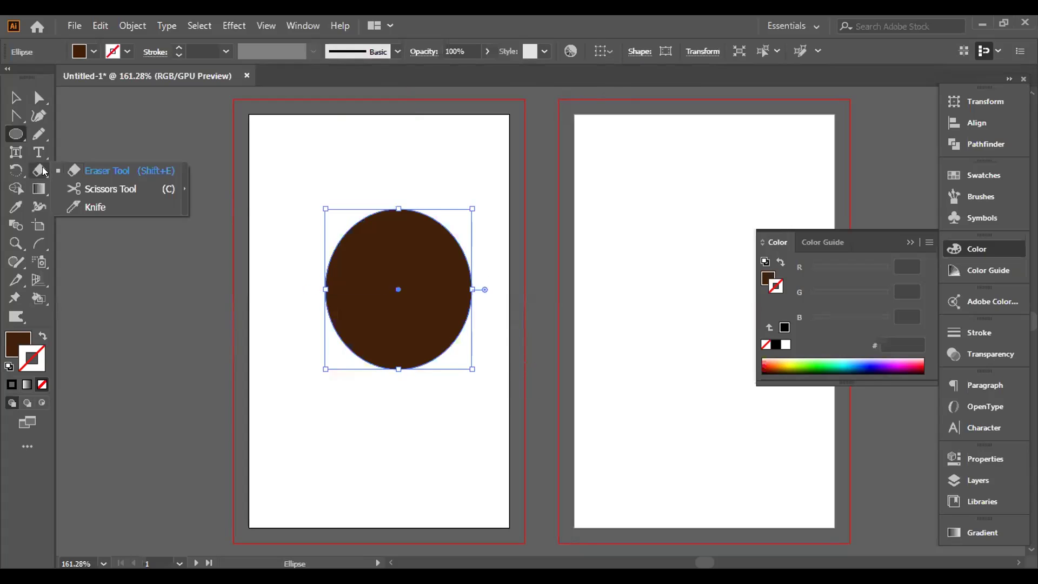
left_click(88, 172)
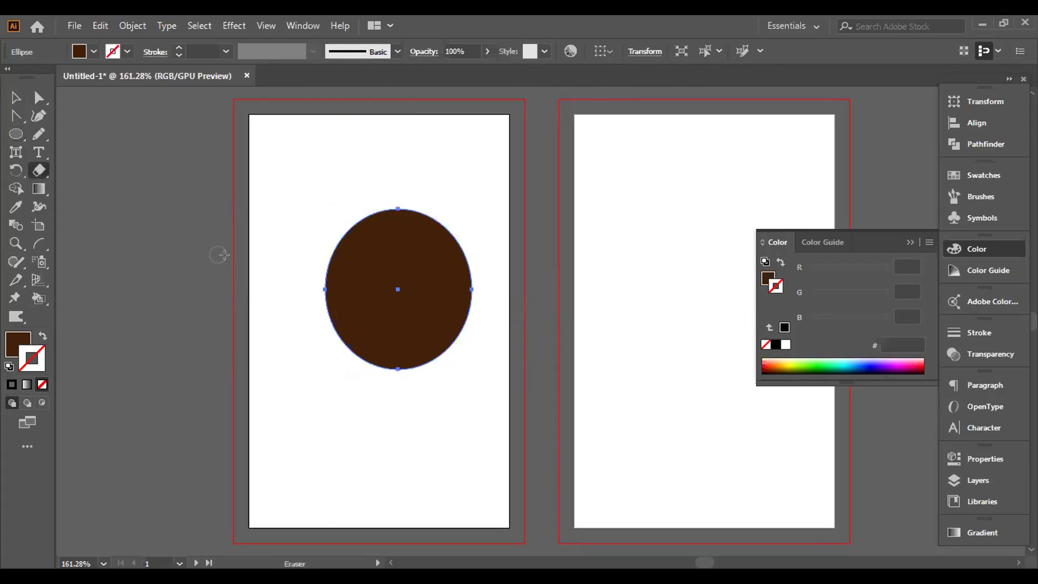
mouse_move(304, 303)
left_mouse_down()
mouse_move(408, 260)
mouse_move(460, 219)
left_mouse_up()
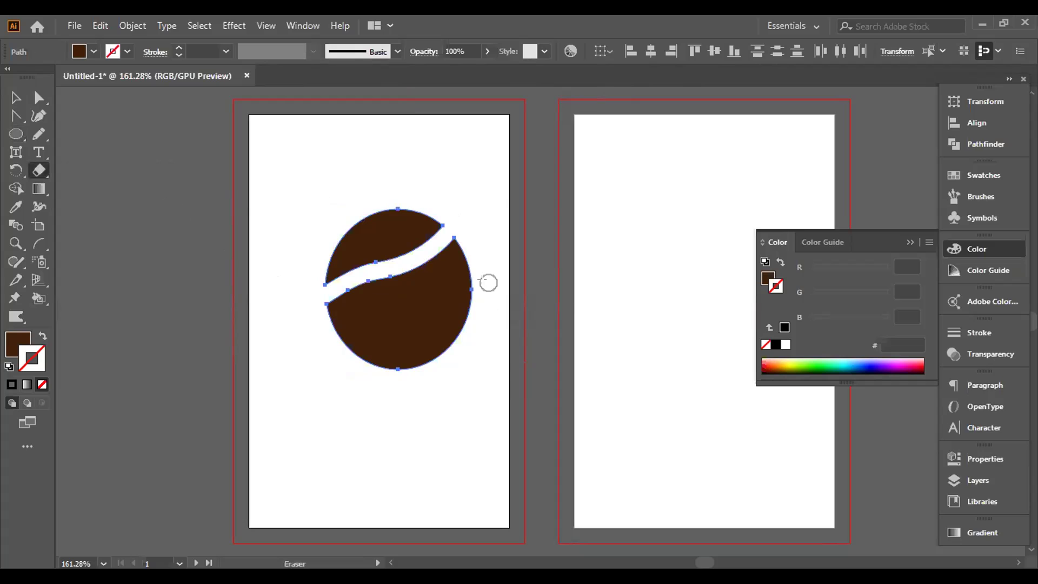
mouse_move(472, 292)
left_mouse_down()
mouse_move(434, 341)
mouse_move(439, 352)
mouse_move(437, 342)
mouse_move(397, 376)
mouse_move(412, 362)
mouse_move(398, 355)
mouse_move(431, 356)
left_mouse_up()
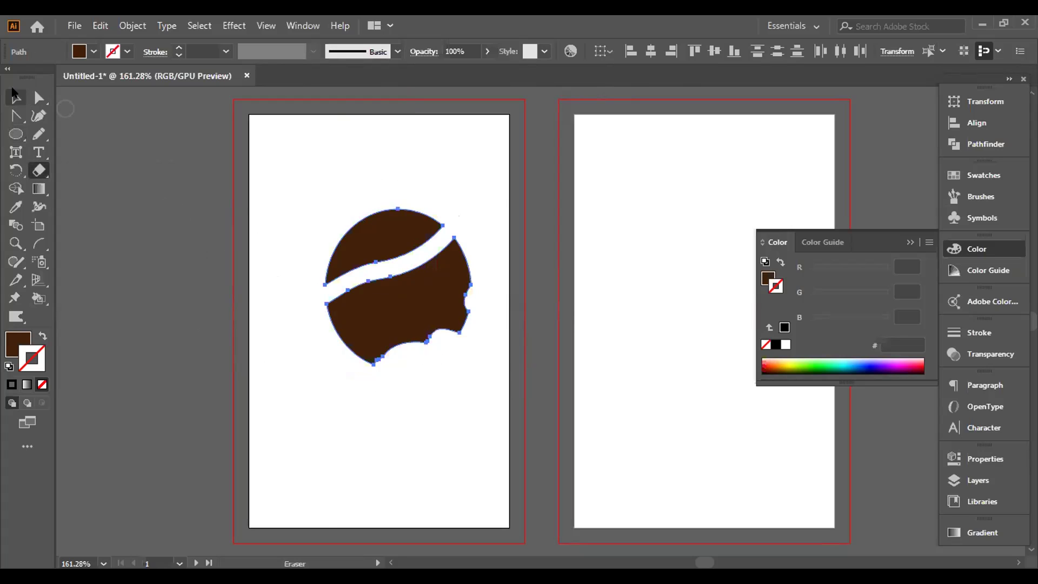
Step: Draw a hexagon beside the ellipse with a black stroke and no fill
left_click(25, 137)
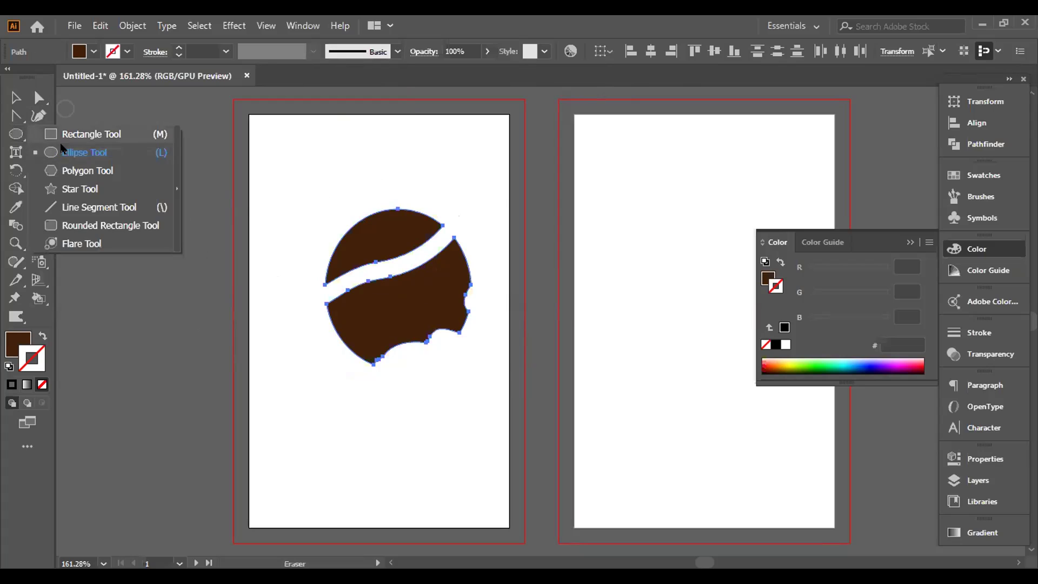
left_click(66, 172)
left_click_drag(273, 394, 328, 437)
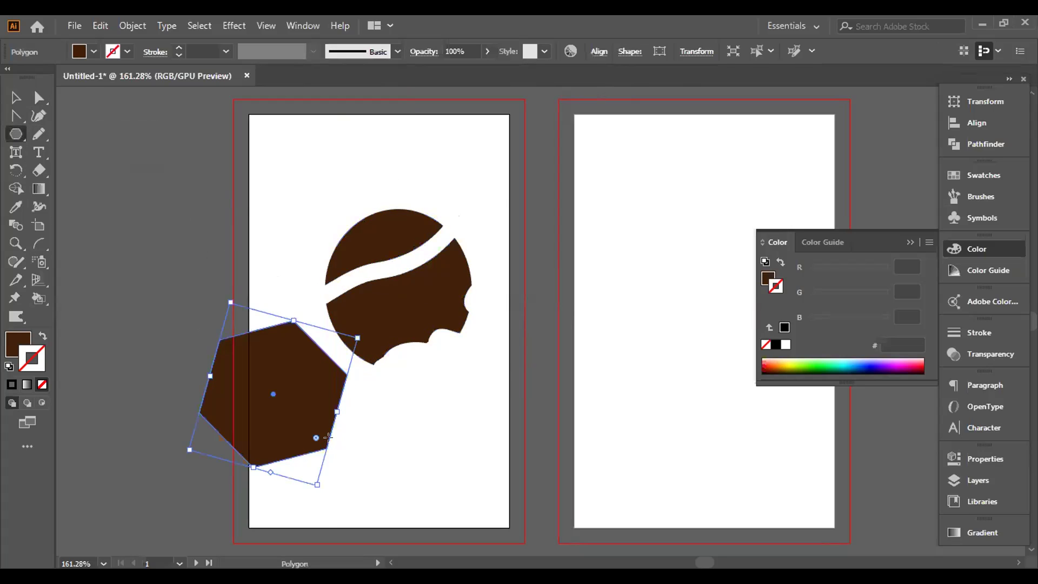
left_click(12, 385)
left_click(8, 346)
left_click(42, 384)
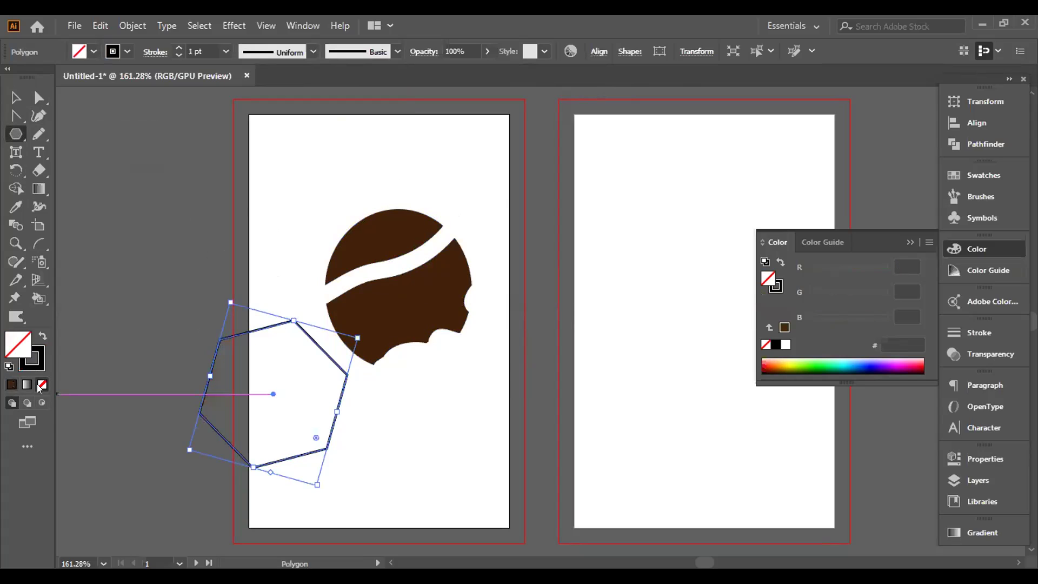
Step: Erase a strip across the hexagon's upper right, splitting its outline
left_click(37, 169)
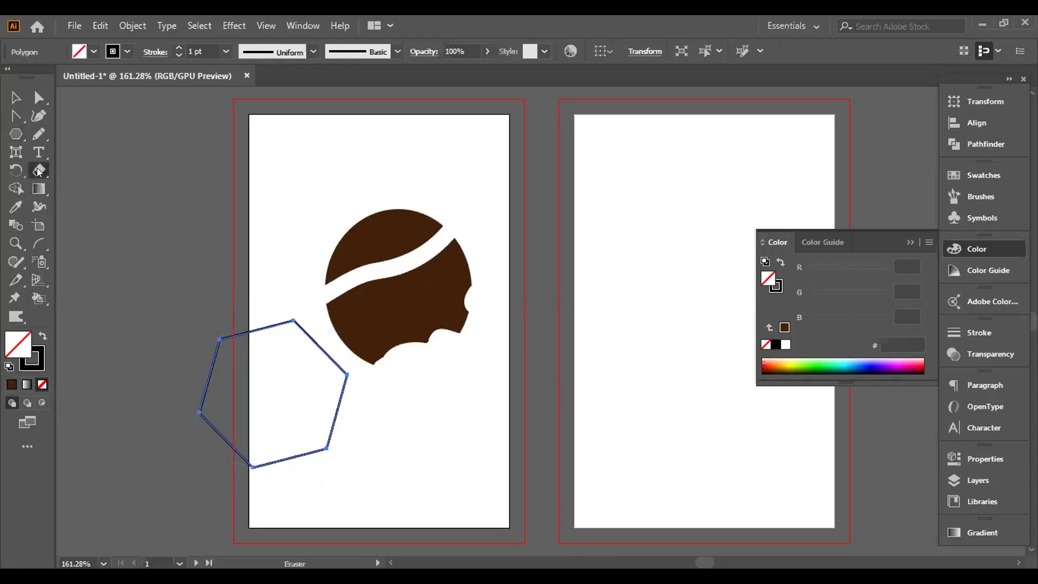
left_click_drag(246, 314, 349, 414)
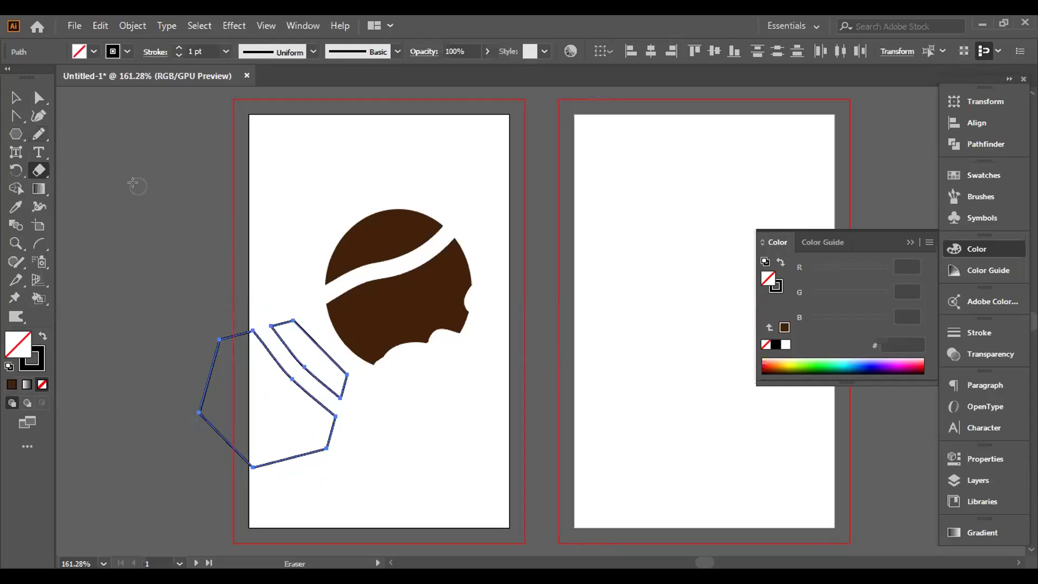
left_click(38, 170)
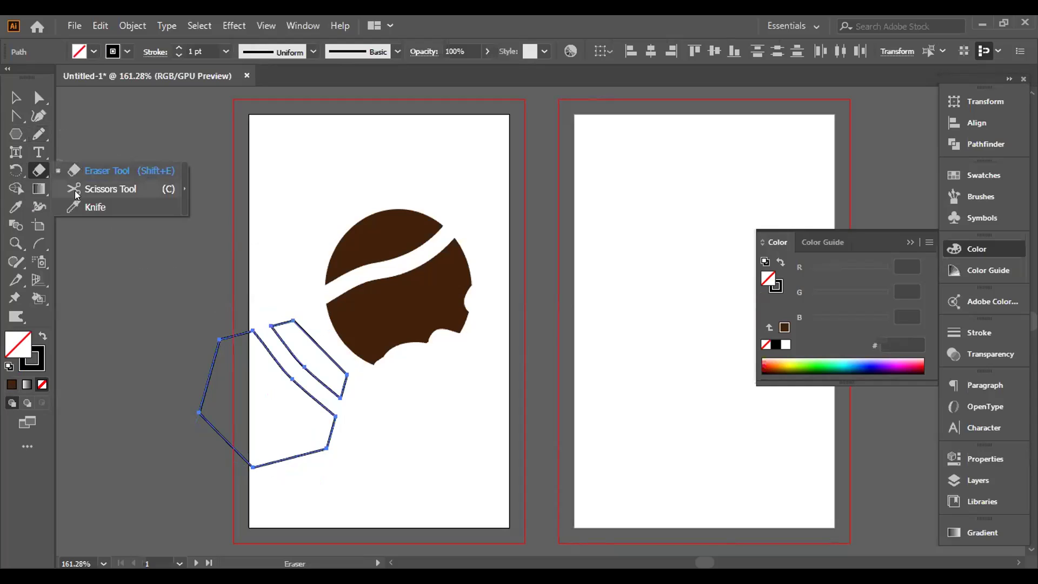
Step: Cut the brown shape's top edge at two points with Scissors and lift the arc upward
left_click(81, 189)
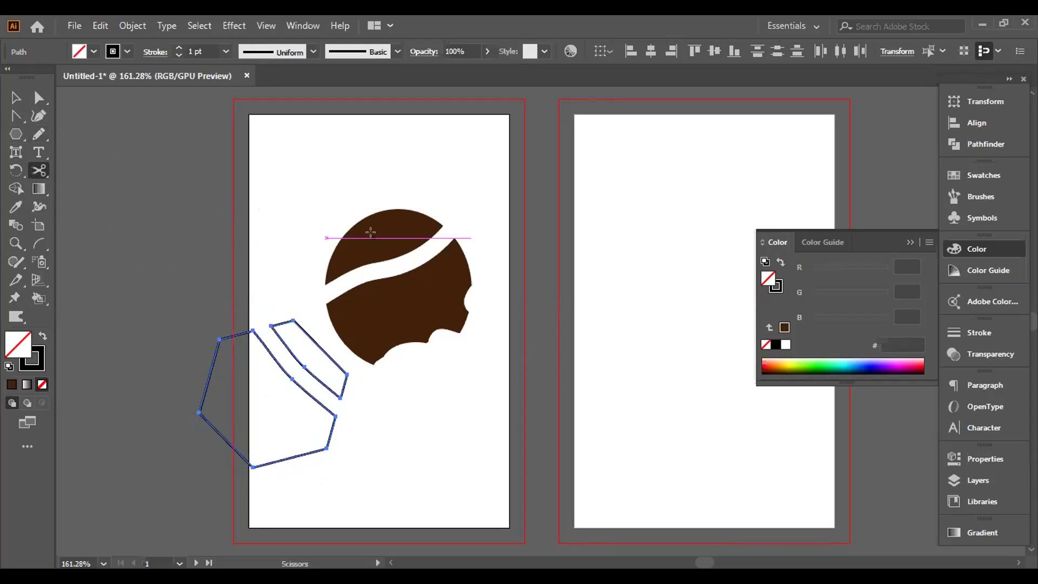
left_click(341, 229)
left_click(418, 211)
left_click(16, 98)
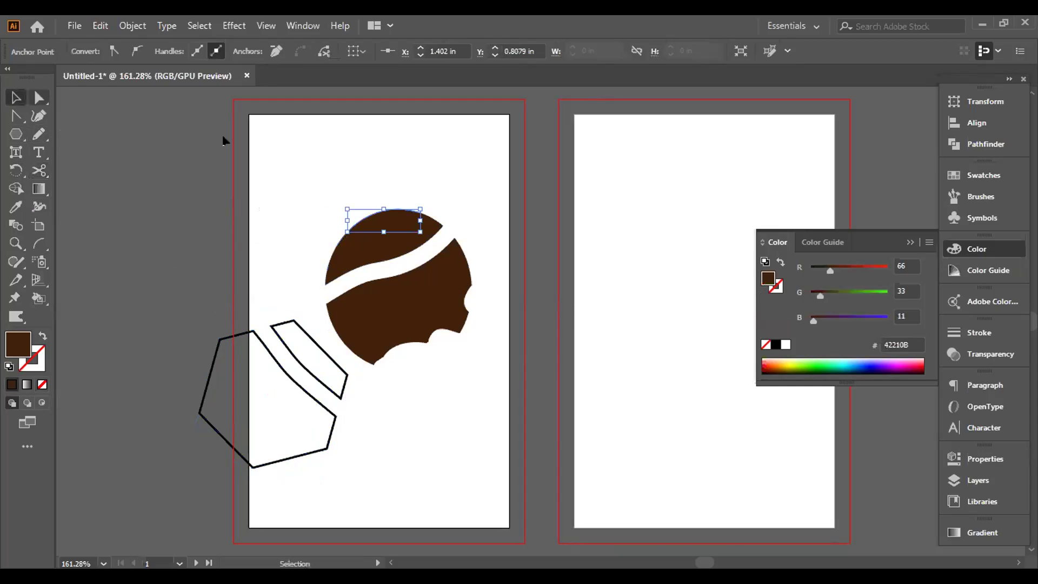
left_click_drag(390, 226, 389, 190)
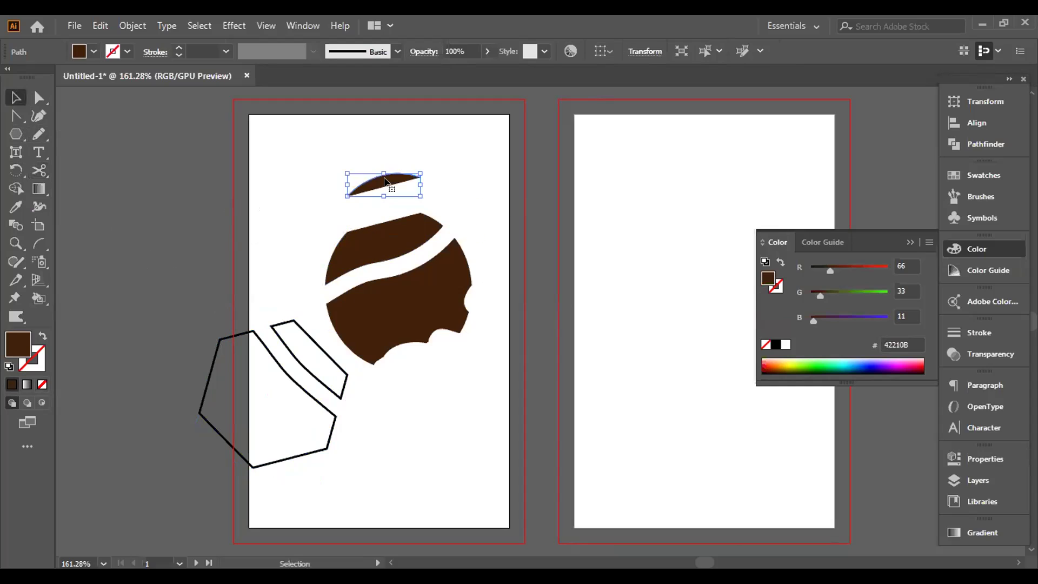
right_click(43, 171)
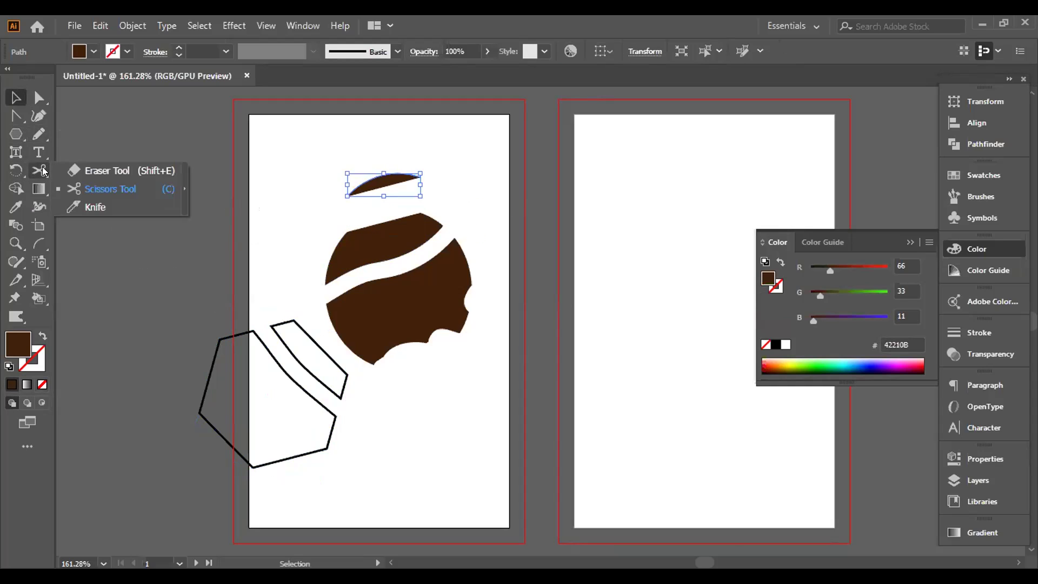
Step: Slice across the lower brown half twice with the Knife and nudge a piece down
left_click(89, 207)
left_click_drag(331, 312, 433, 363)
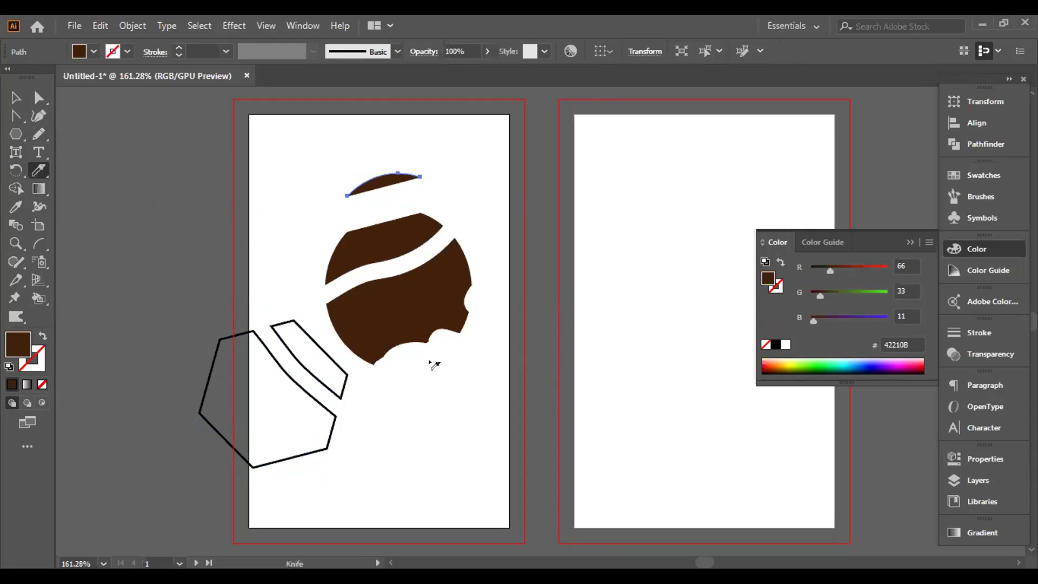
left_click_drag(322, 309, 448, 358)
left_click(16, 98)
left_click_drag(361, 355, 366, 369)
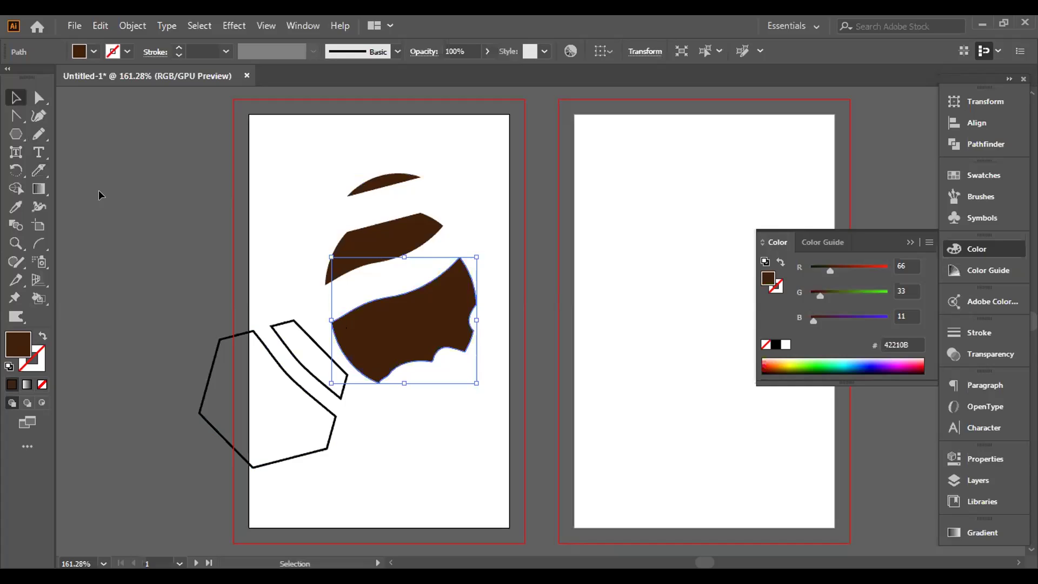
Step: Slice a wedge off the upper right, spread the pieces apart, and select all artwork
left_click_drag(39, 172, 92, 207)
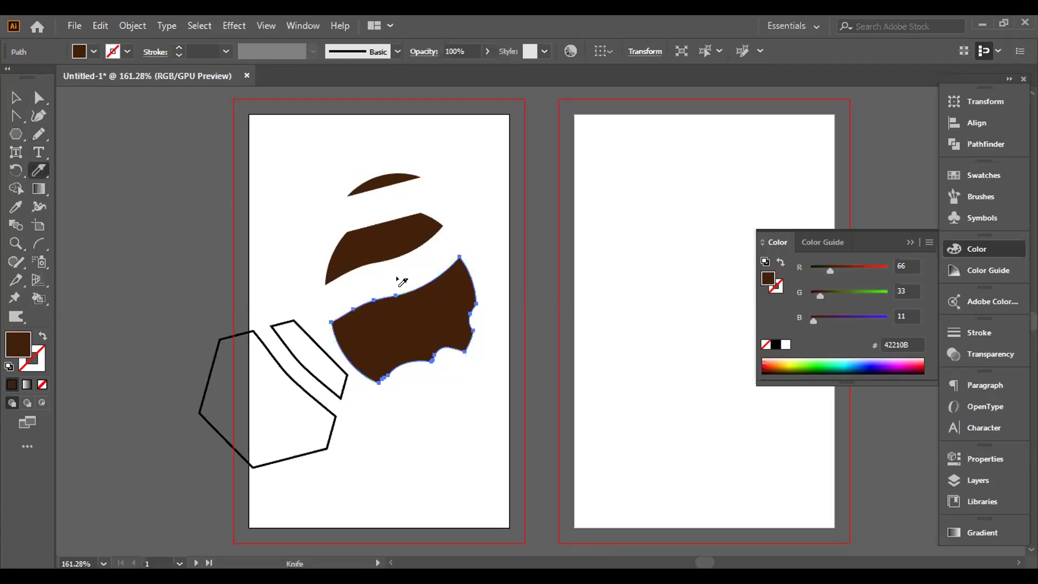
left_click_drag(391, 282, 494, 301)
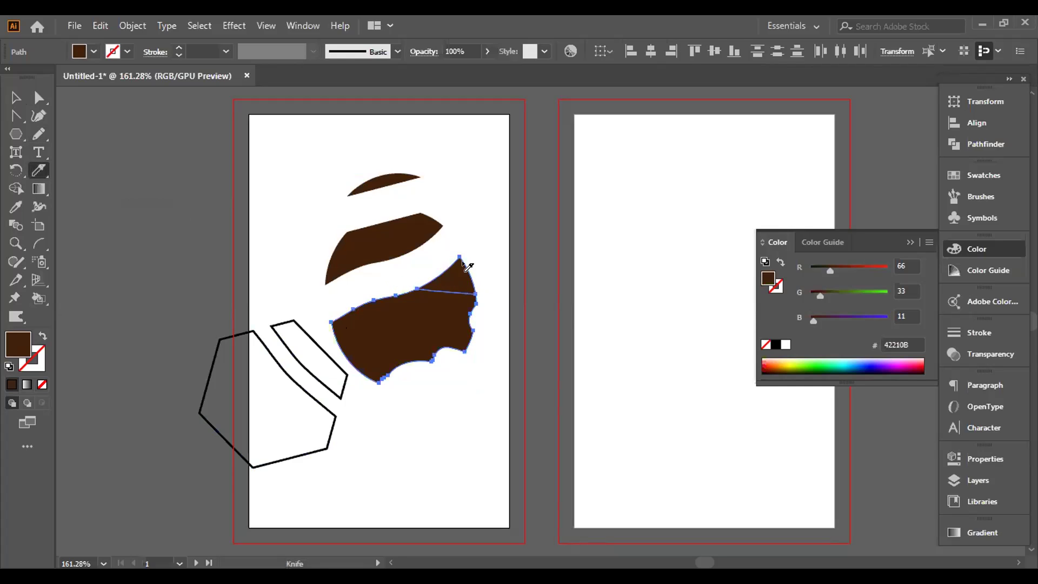
left_click(15, 97)
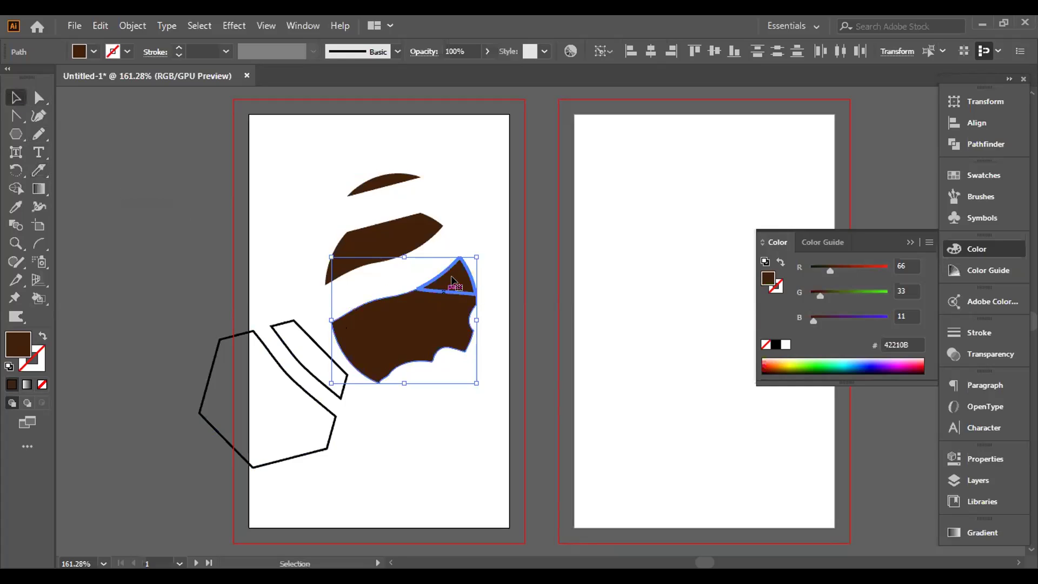
left_click_drag(453, 277, 482, 214)
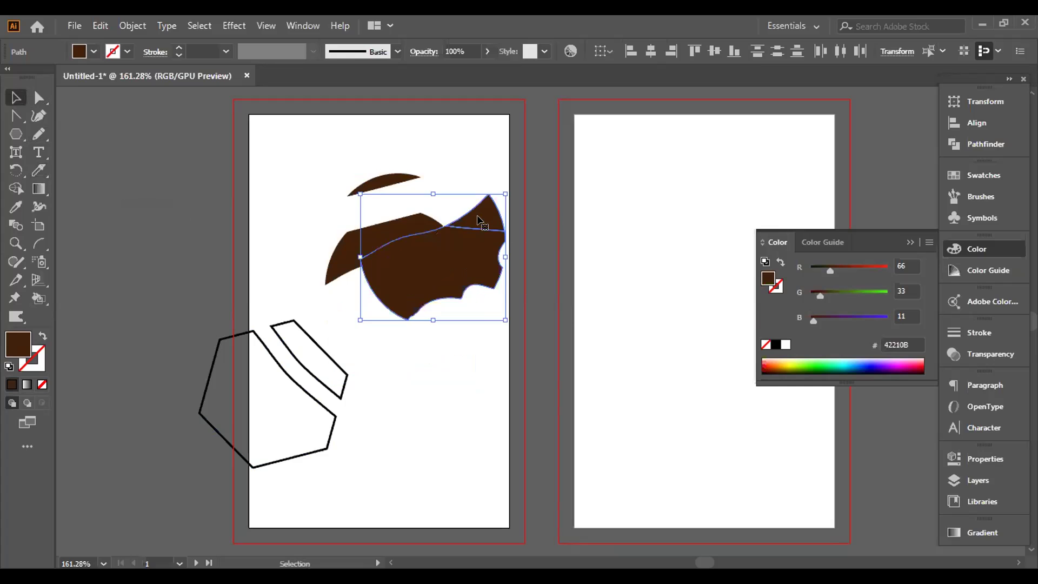
left_click(456, 319)
left_click_drag(460, 270, 447, 332)
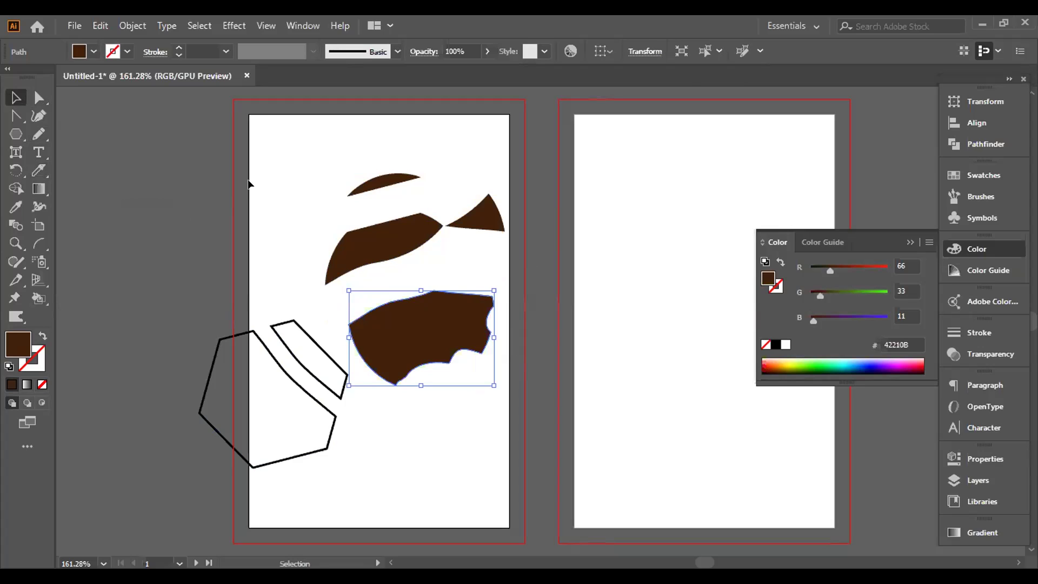
key("ctrl+a")
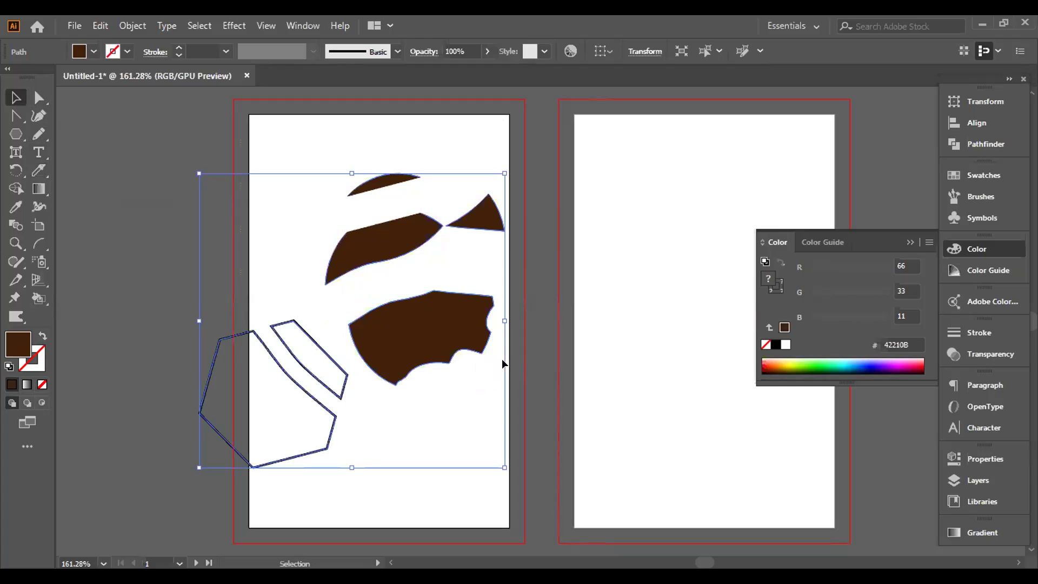
Step: Delete all artwork and draw a dark brown ellipse near the left artboard's top-left
key("Delete")
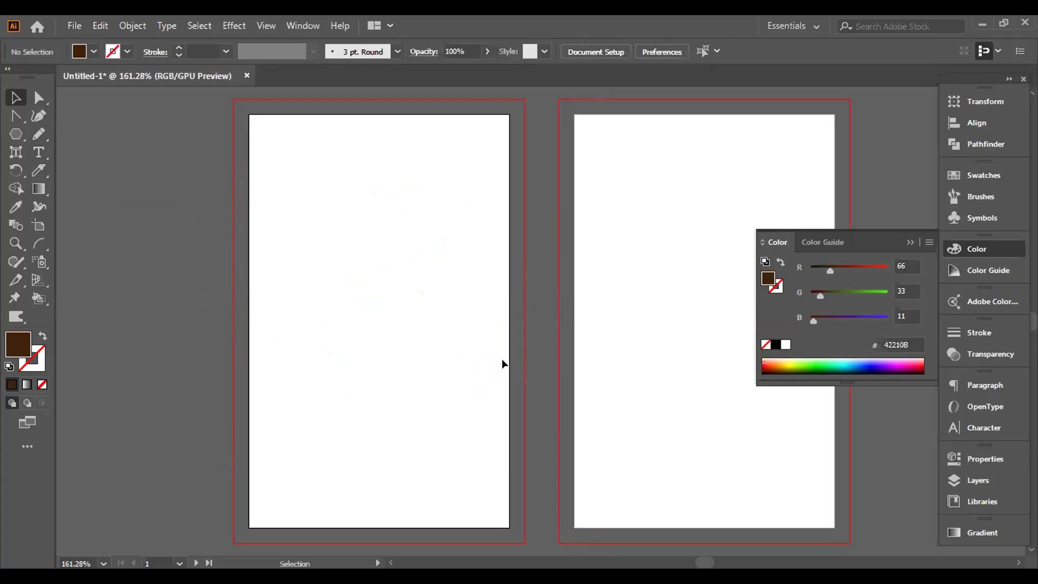
left_click(43, 170)
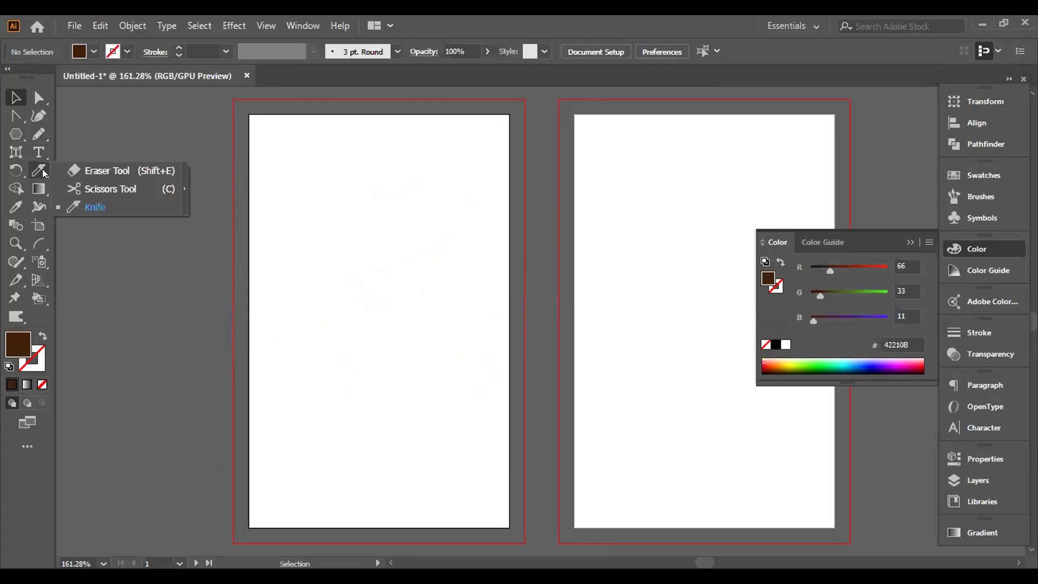
left_click(42, 170)
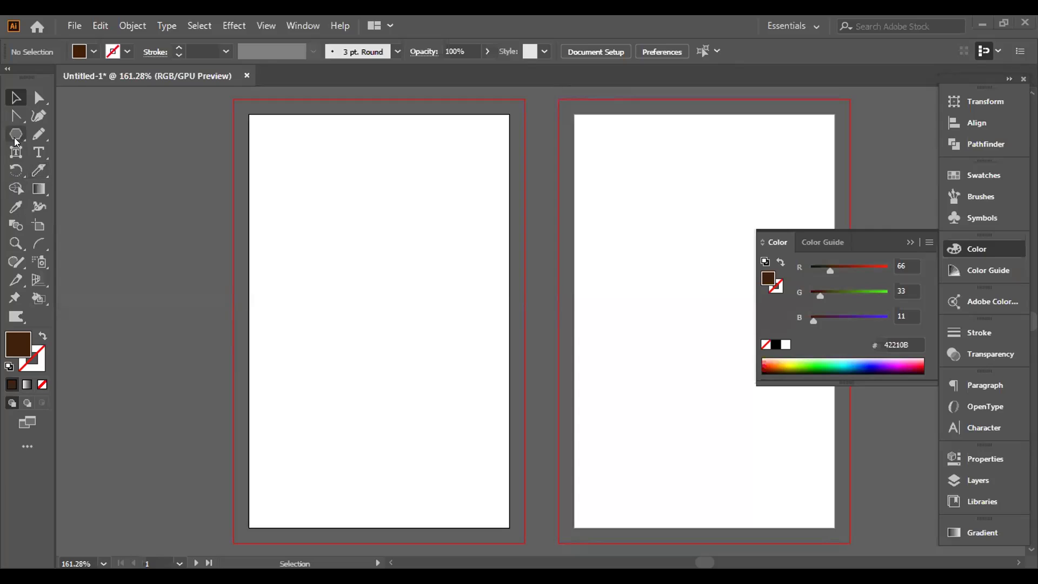
key("l")
left_click_drag(285, 177, 353, 250)
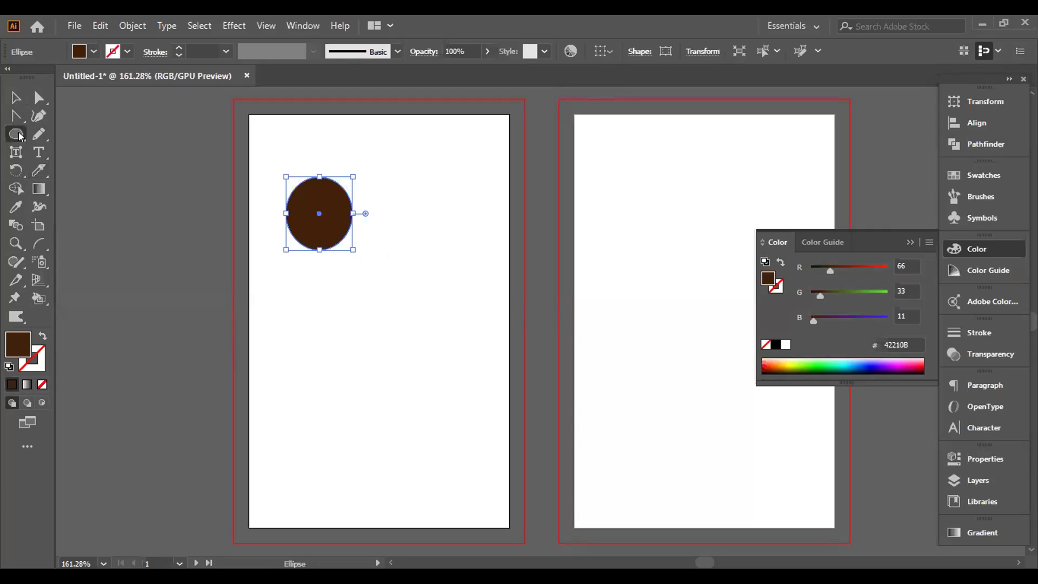
Step: Draw a brown star beside the ellipse and move it to overlap the circle
left_click_drag(18, 137, 88, 186)
left_click_drag(319, 214, 385, 246)
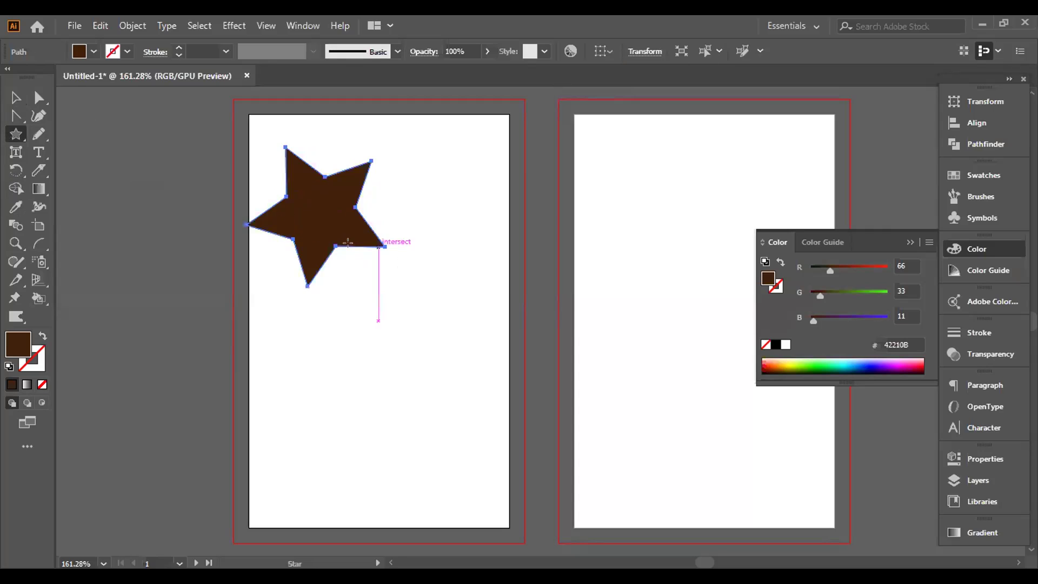
left_click(16, 98)
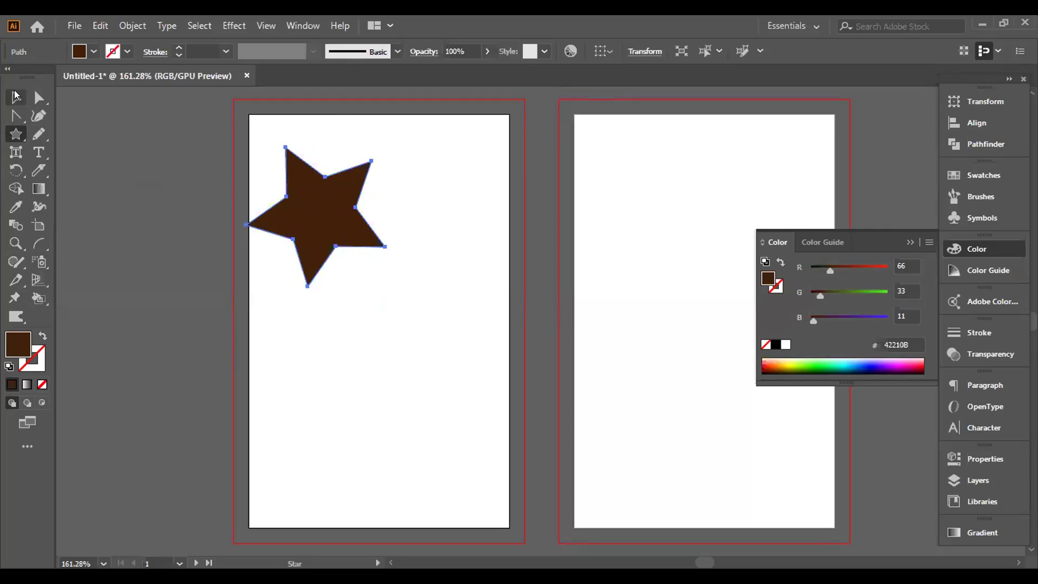
left_click_drag(321, 251, 362, 295)
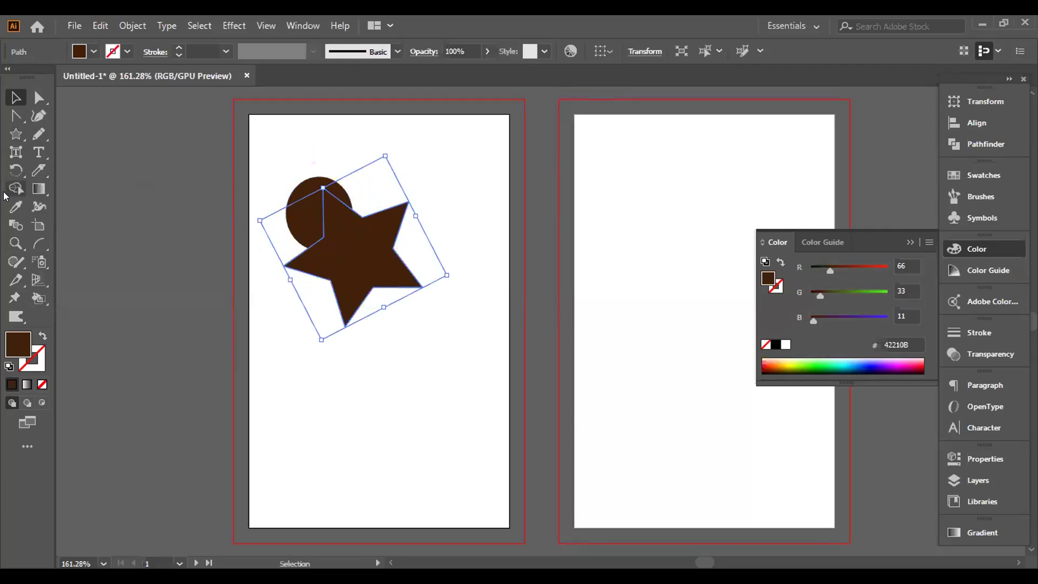
Step: Split the circle and star with Shape Builder and pull the star and wedge pieces apart
left_click_drag(239, 130, 359, 264)
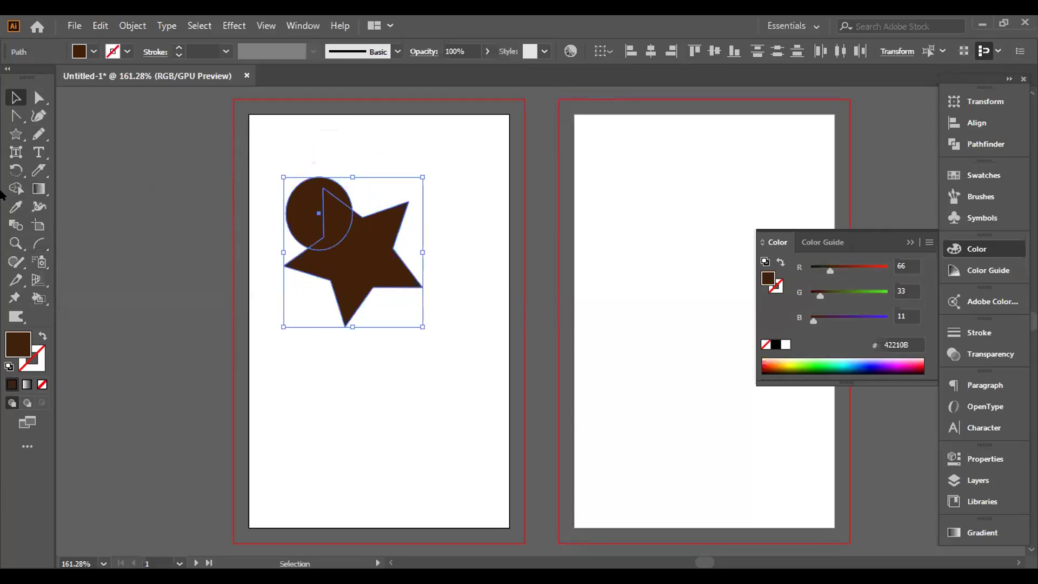
left_click(15, 188)
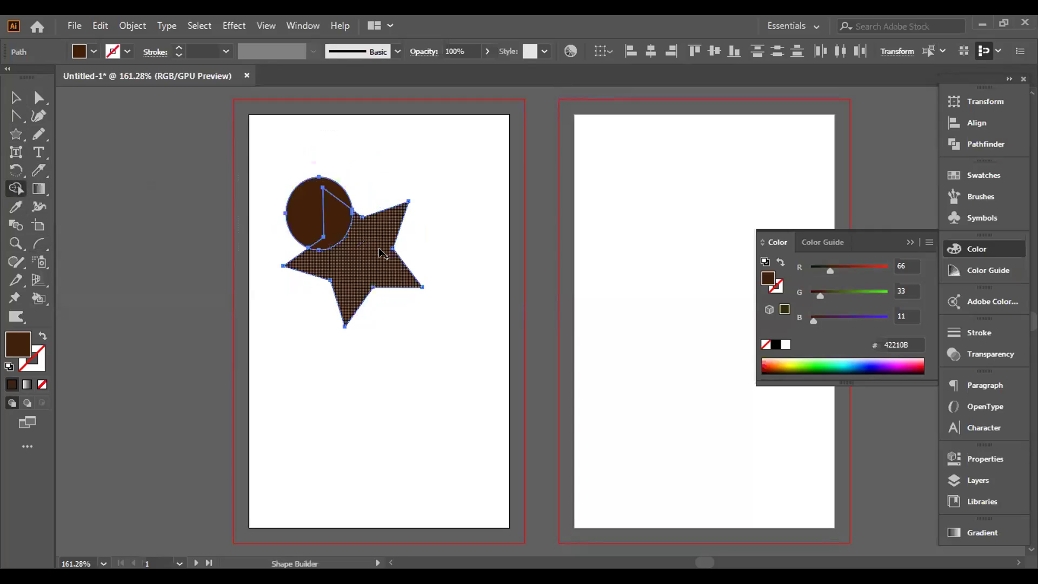
left_click(16, 97)
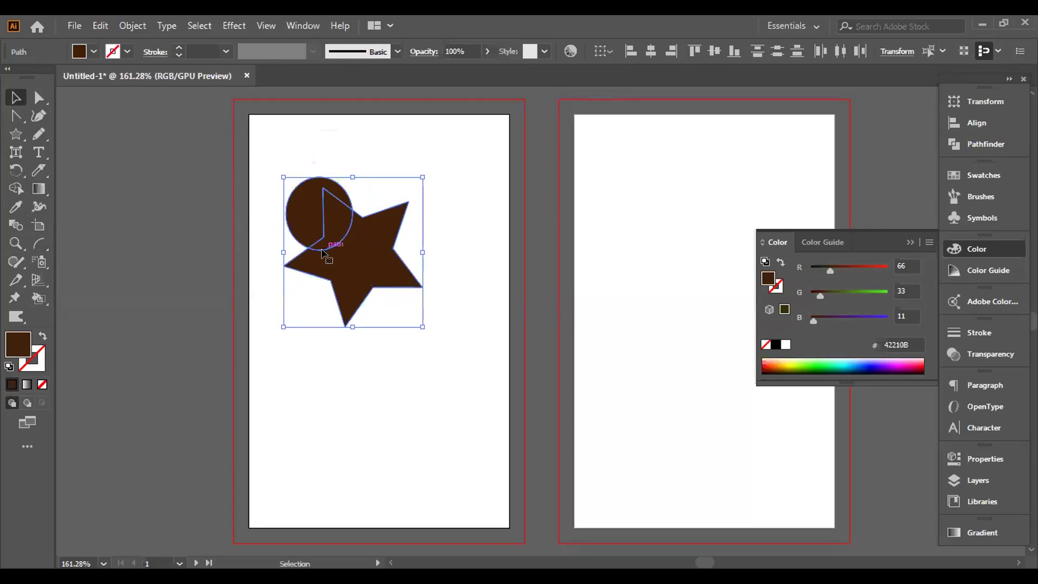
left_click(365, 303)
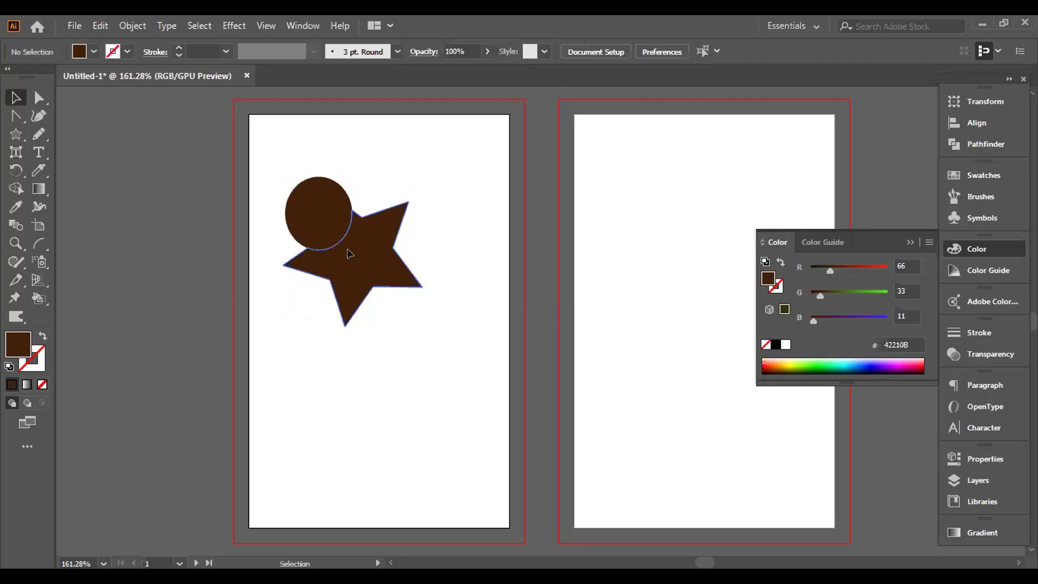
left_click_drag(347, 249, 380, 259)
left_click_drag(331, 215, 371, 184)
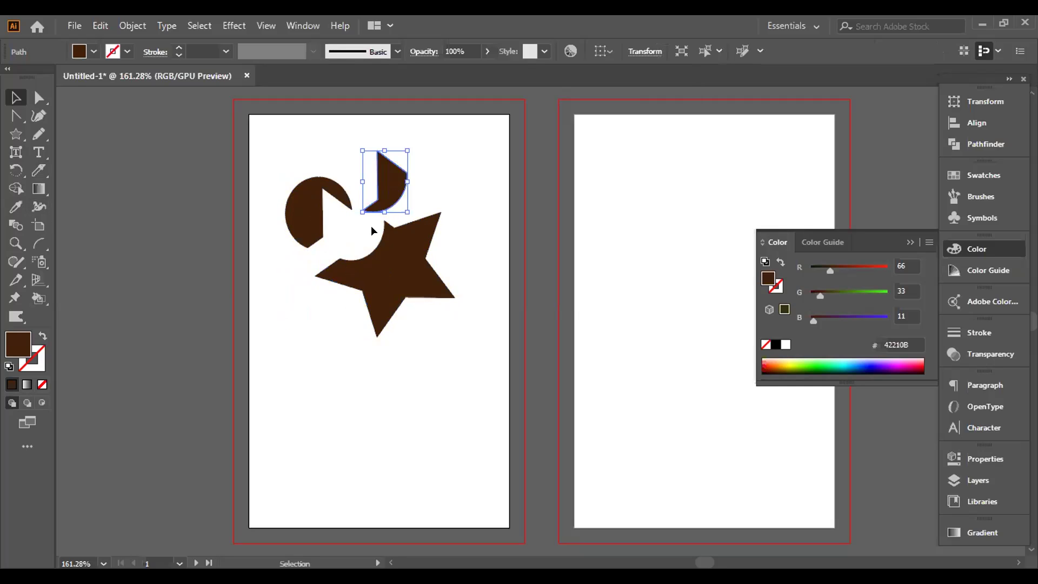
Step: Select all the brown pieces and delete them
left_click_drag(226, 120, 479, 323)
key("Delete")
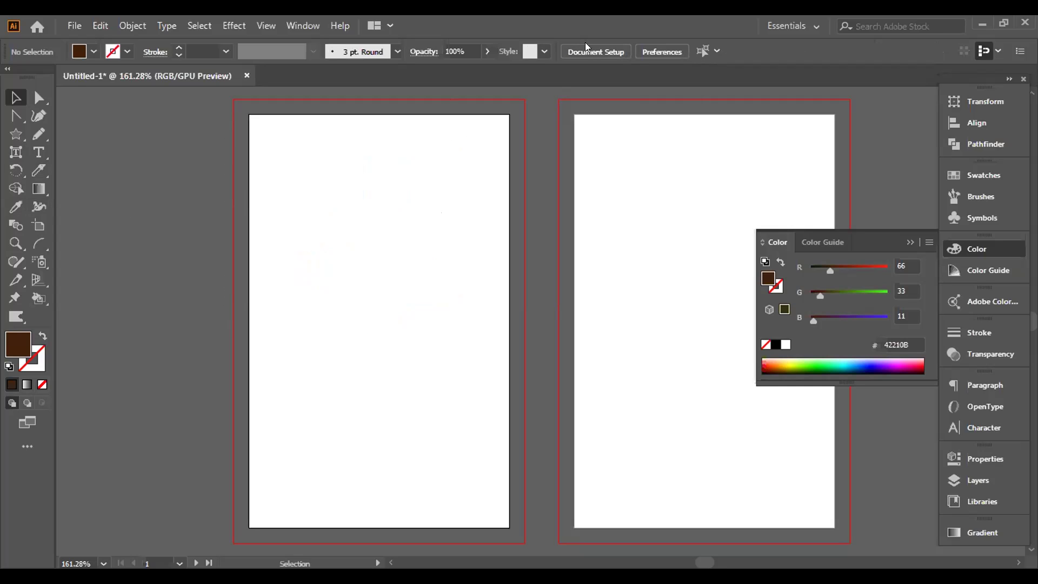
key("ctrl+z")
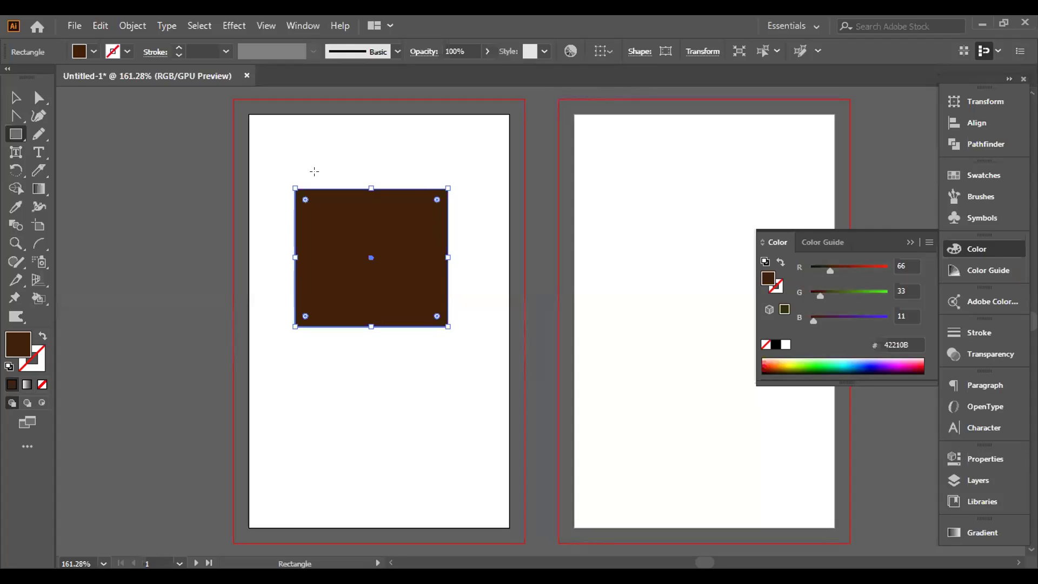
Step: Apply a white-to-black gradient to the brown rectangle with the Gradient Tool
left_click(15, 97)
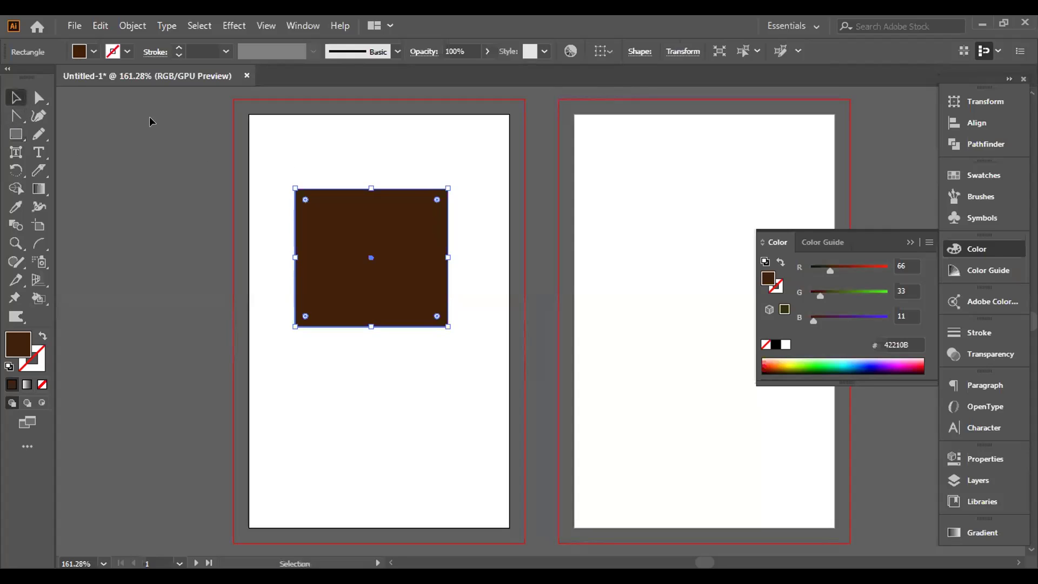
left_click(250, 142)
left_click(332, 236)
left_click(33, 192)
left_click(79, 186)
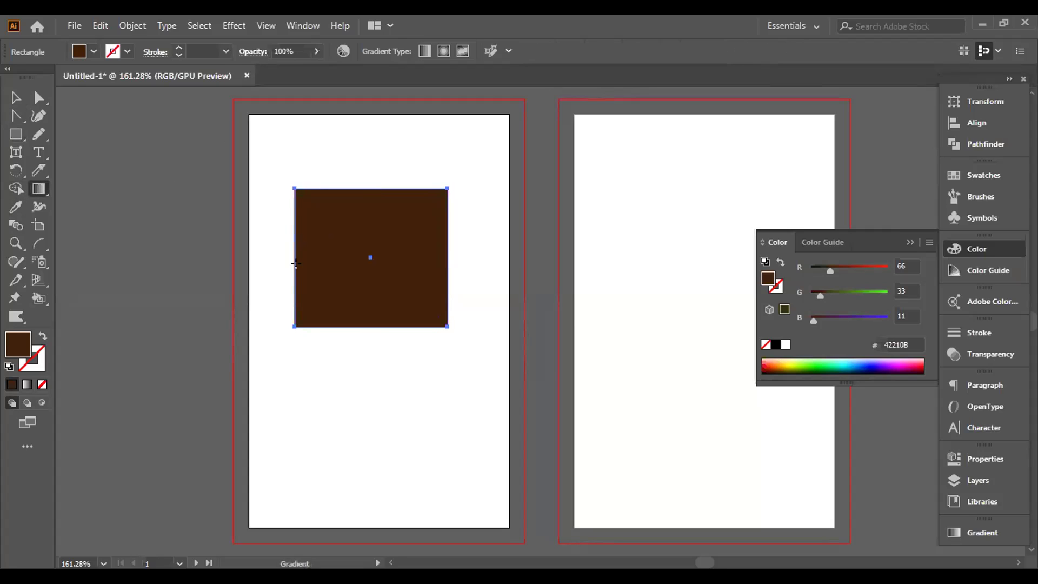
left_click(388, 229)
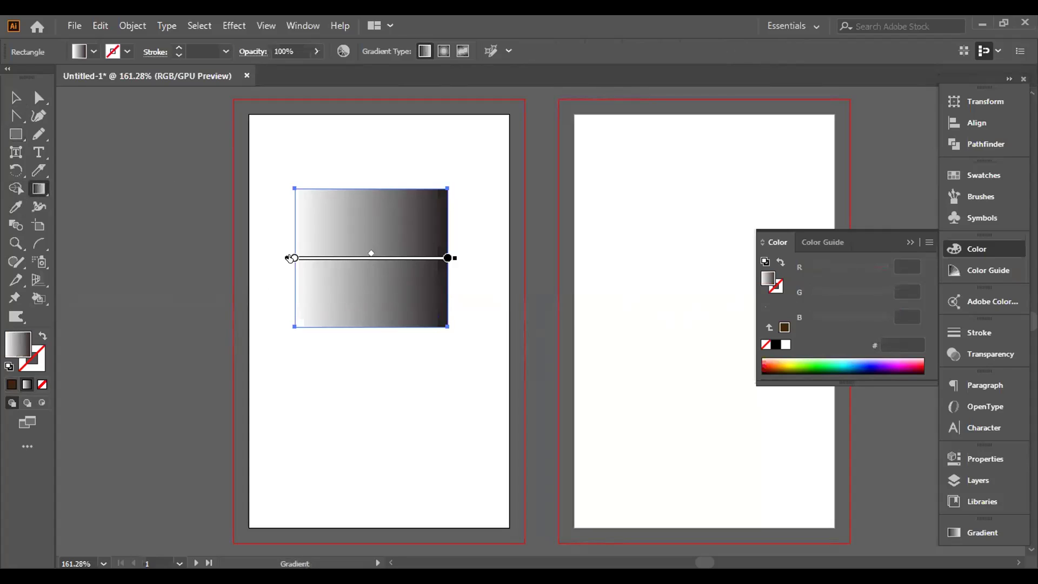
Step: Redraw the gradient diagonally, reverse it, and add a black stop so white stays top-right
left_click_drag(290, 258, 365, 259)
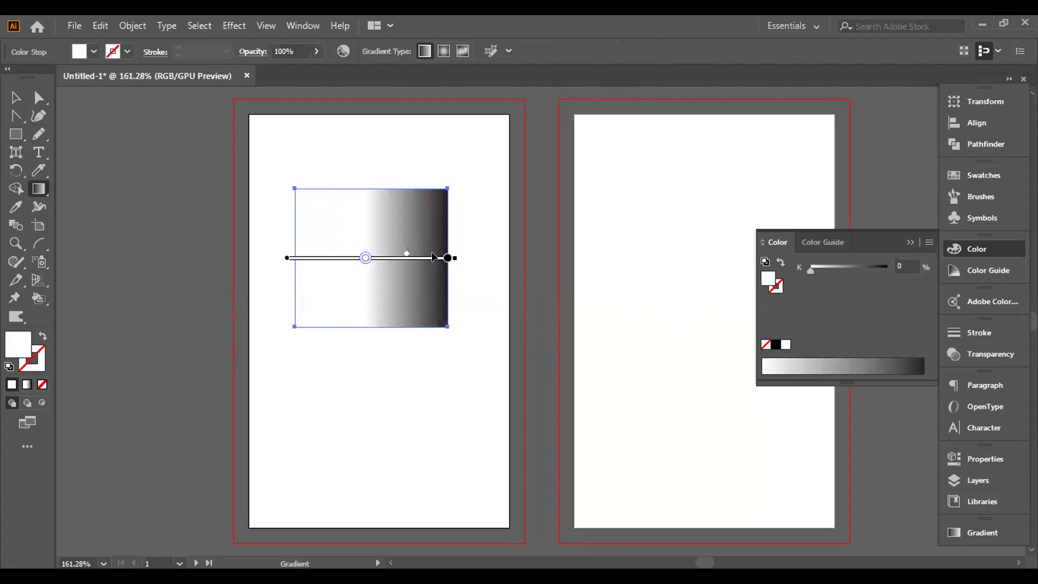
left_click_drag(445, 258, 423, 258)
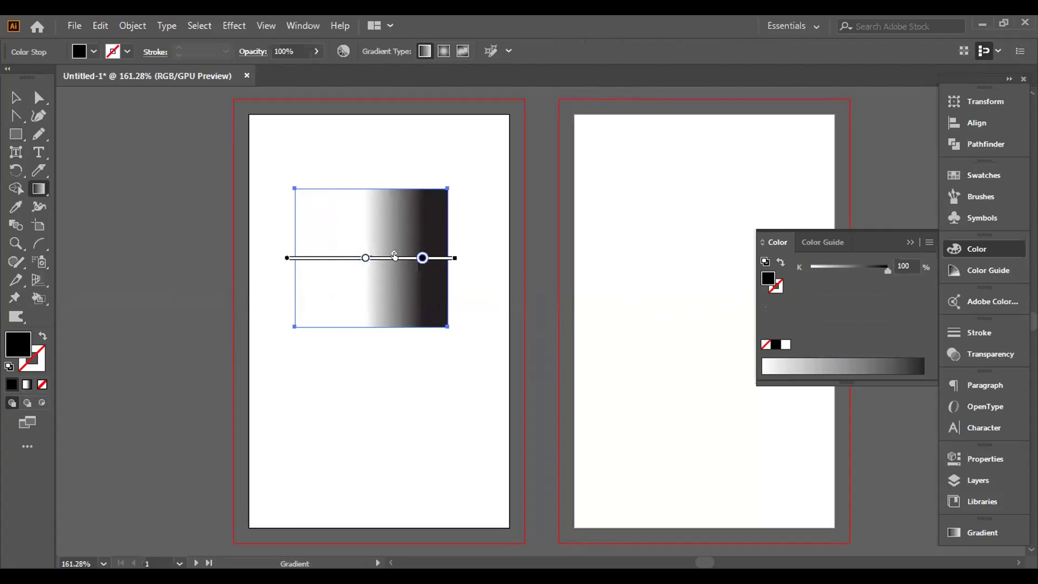
mouse_move(324, 311)
left_mouse_down()
mouse_move(425, 197)
mouse_move(347, 282)
mouse_move(376, 253)
left_mouse_up()
left_click_drag(323, 313, 302, 337)
left_click_drag(349, 279, 445, 173)
left_click(373, 260)
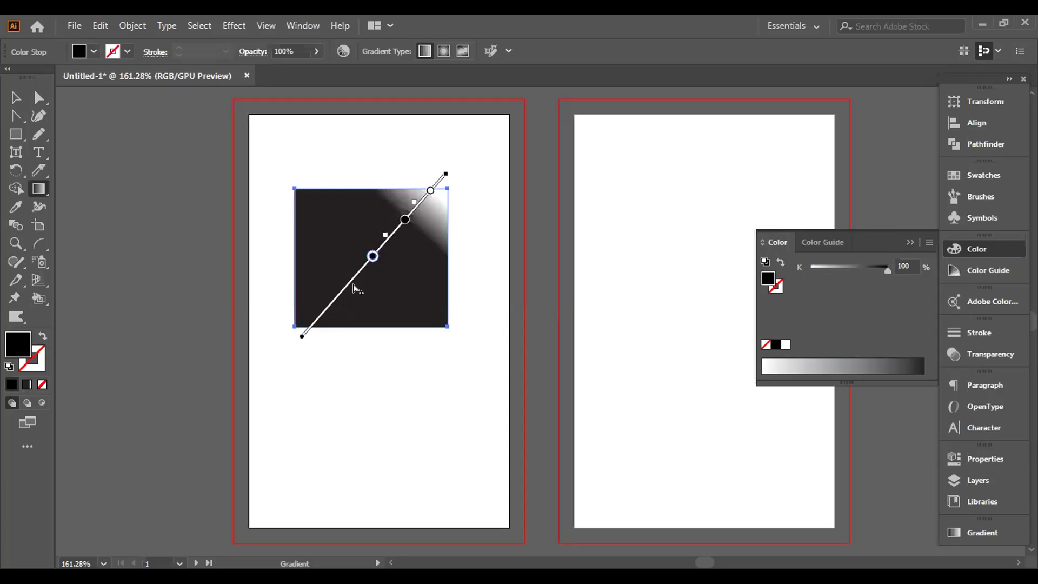
mouse_move(373, 256)
left_mouse_down()
mouse_move(352, 280)
mouse_move(407, 266)
left_mouse_up()
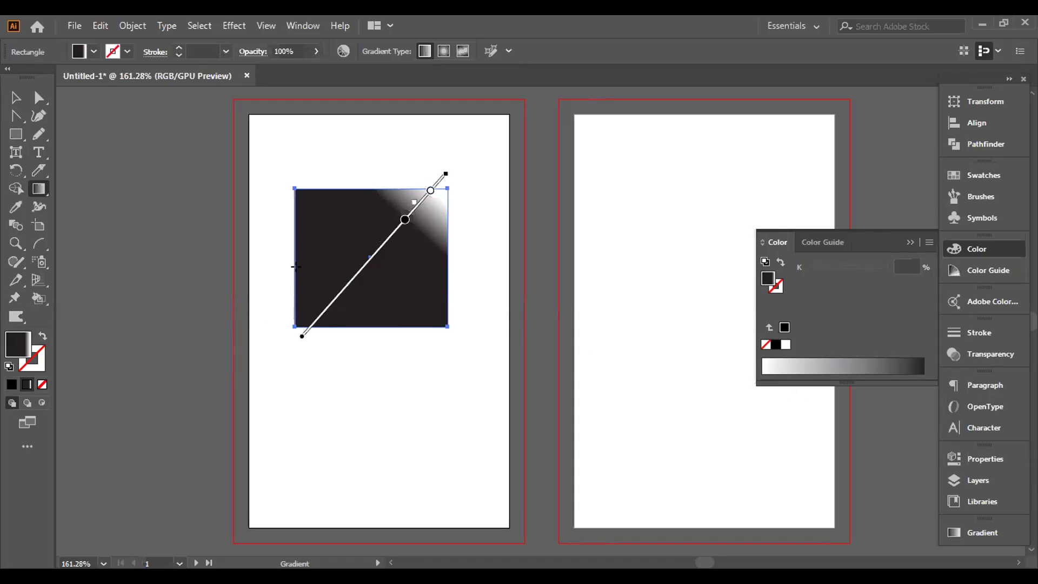
left_click(16, 97)
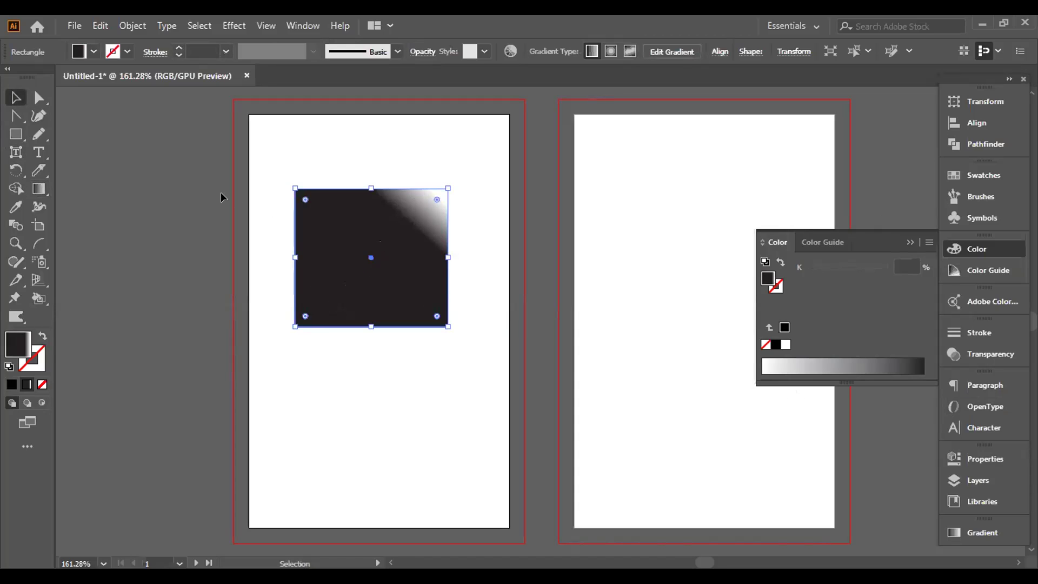
Step: Add two mesh lines to the rectangle with the Mesh Tool and bend their curves
left_click_drag(38, 189, 94, 209)
left_click(307, 237)
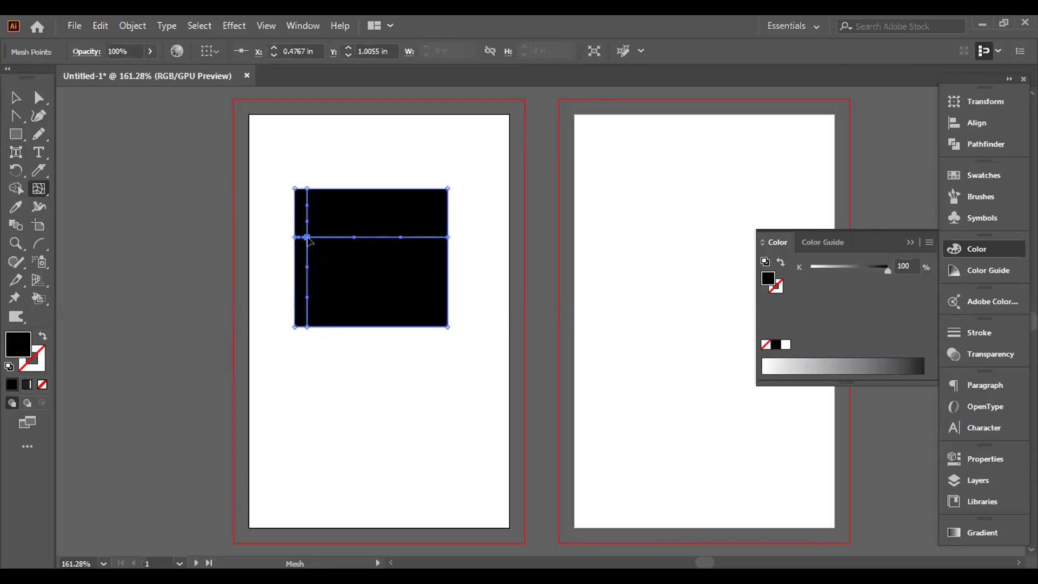
left_click_drag(307, 237, 392, 231)
left_click(344, 283)
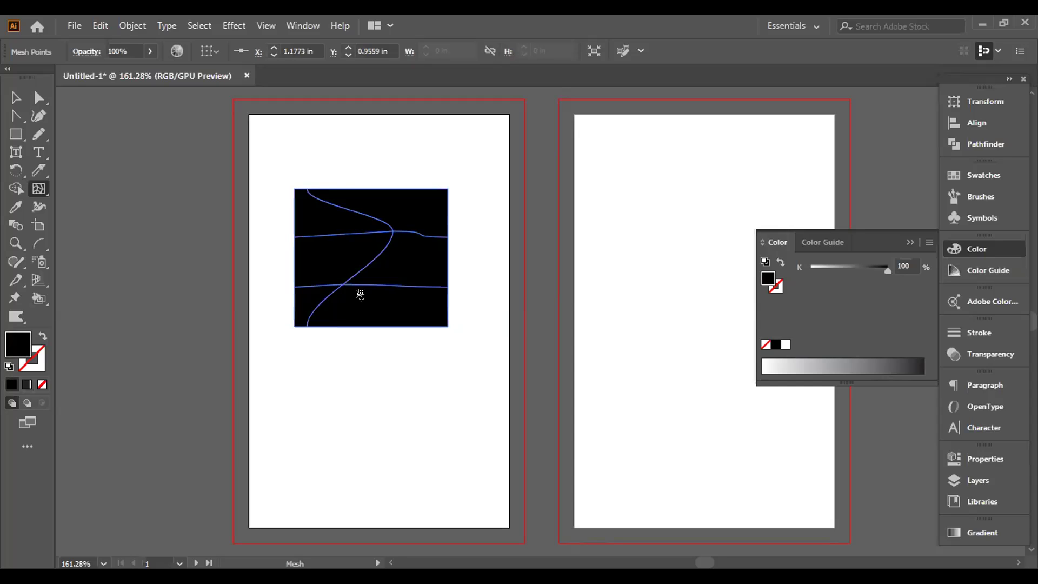
left_click_drag(389, 283, 406, 263)
right_click(405, 263)
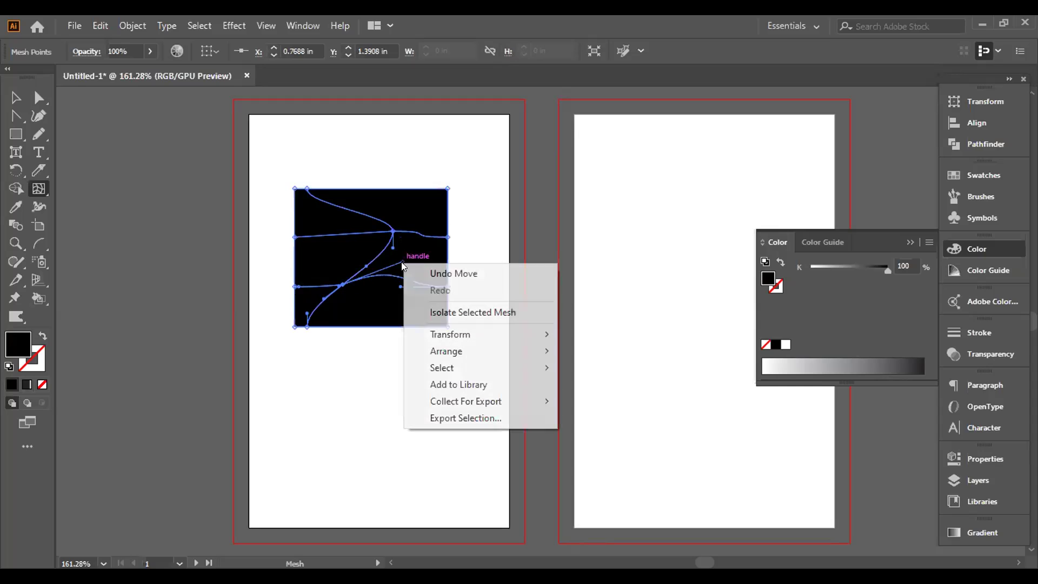
Step: Select the mesh rectangle and delete it
left_click(16, 98)
left_click_drag(203, 135, 396, 301)
key("Delete")
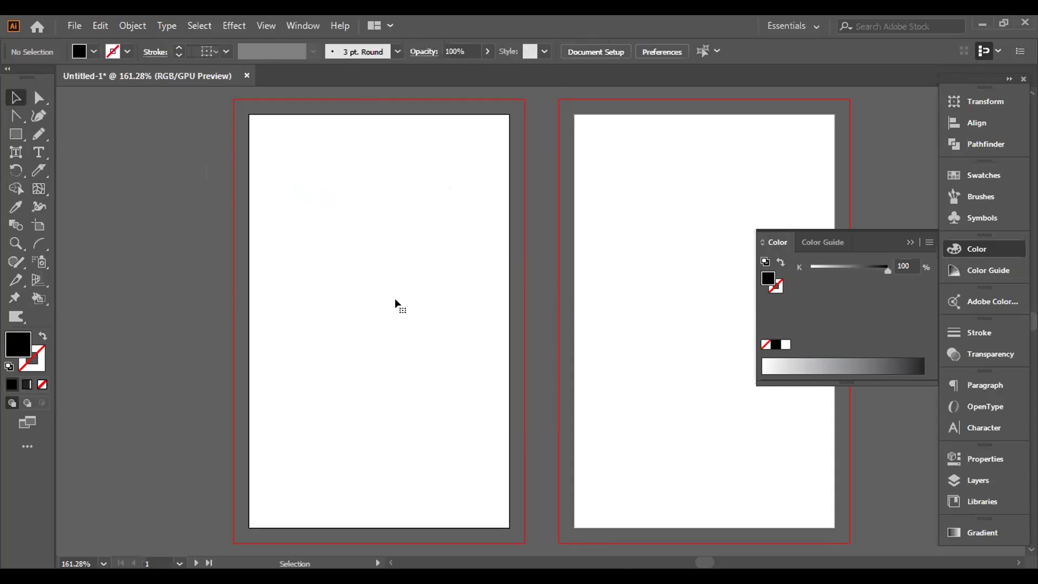
key("alt+w")
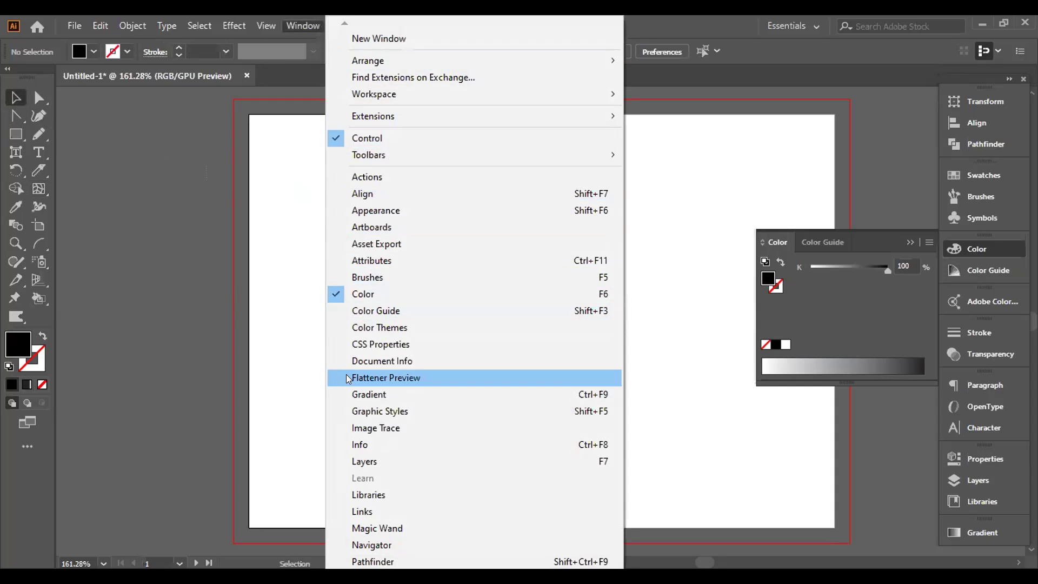
Step: Show the Gradient panel, apply the Golden Ring preset, and inspect the 73.88% stop's colour
left_click(391, 394)
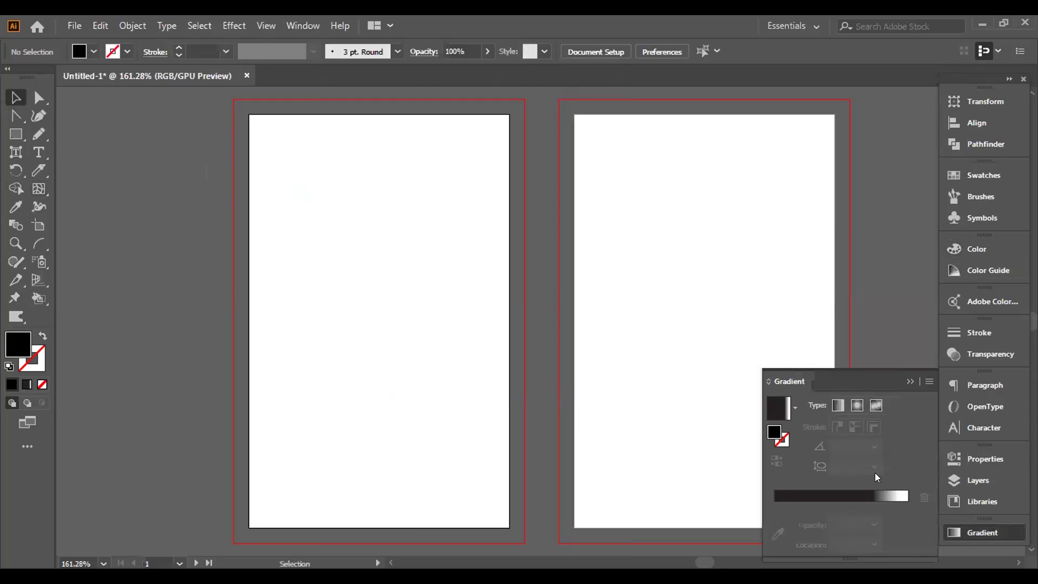
left_click(794, 408)
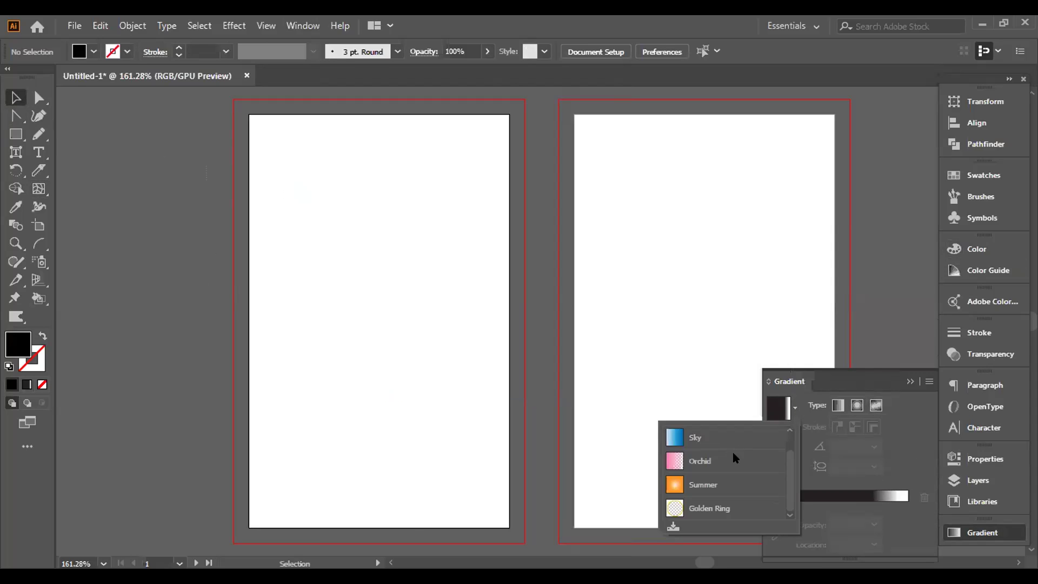
left_click(701, 508)
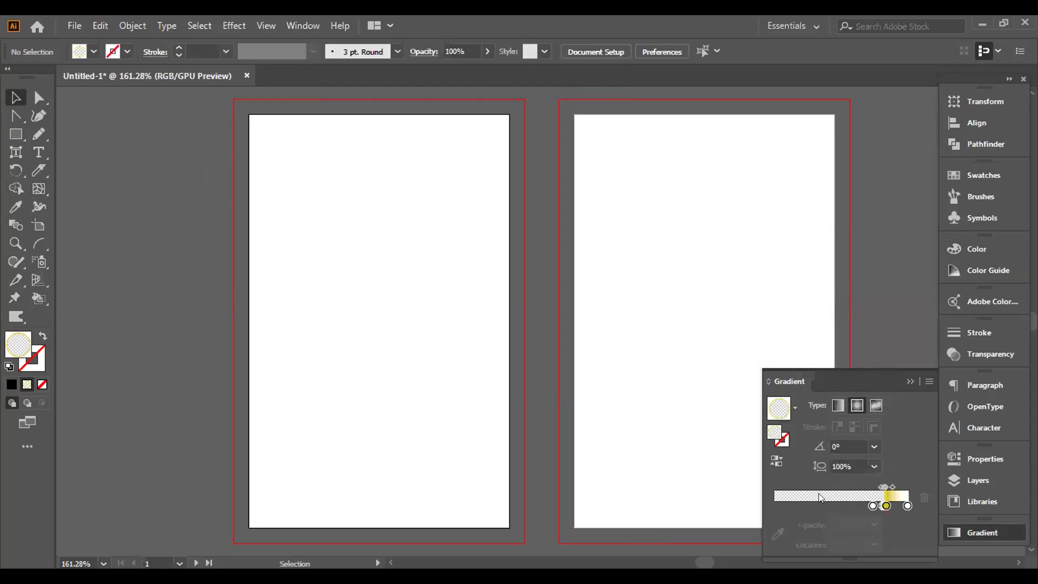
left_click(873, 507)
double_click(873, 506)
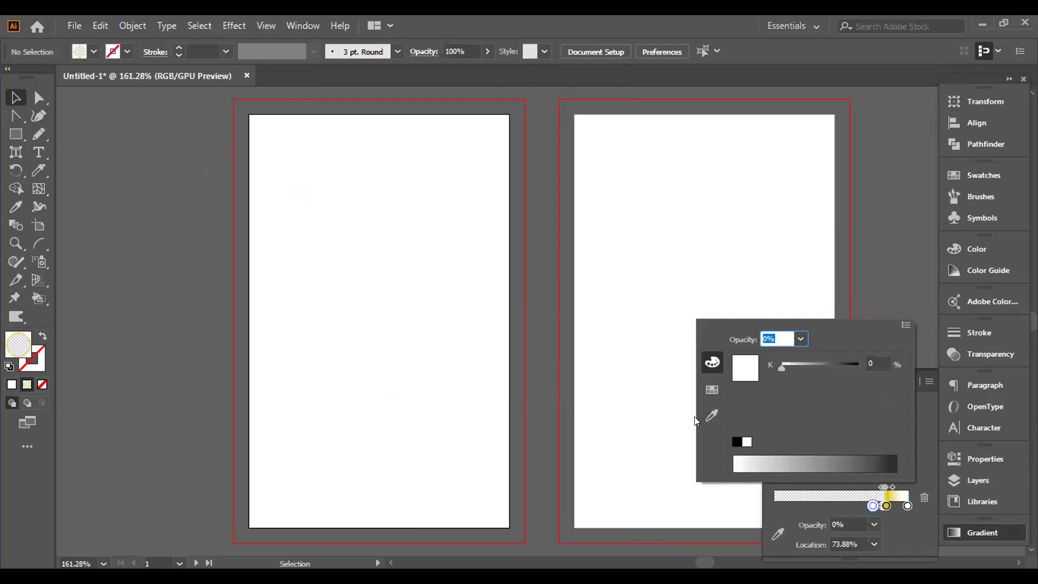
left_click(713, 390)
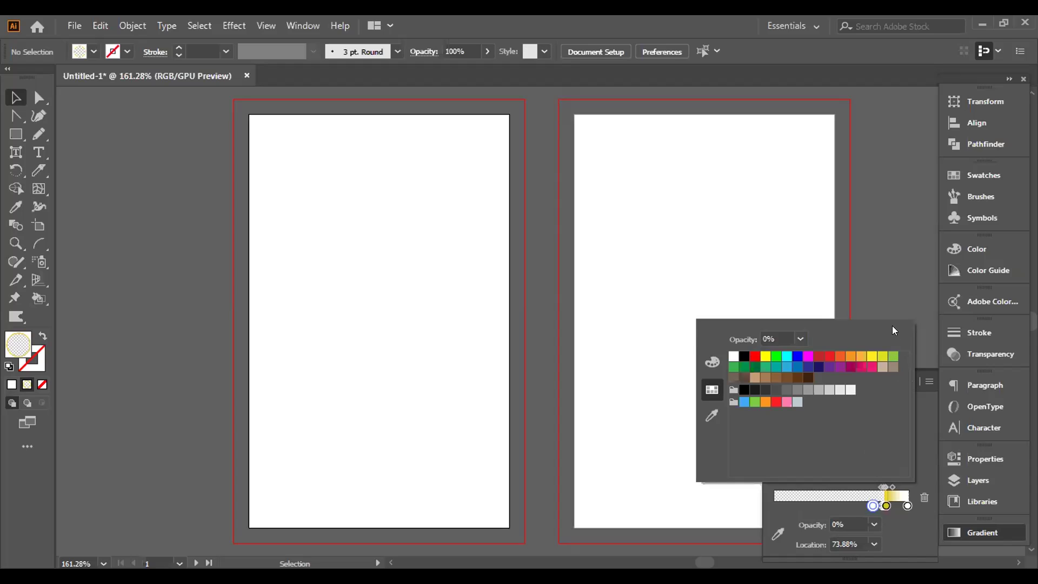
left_click(894, 417)
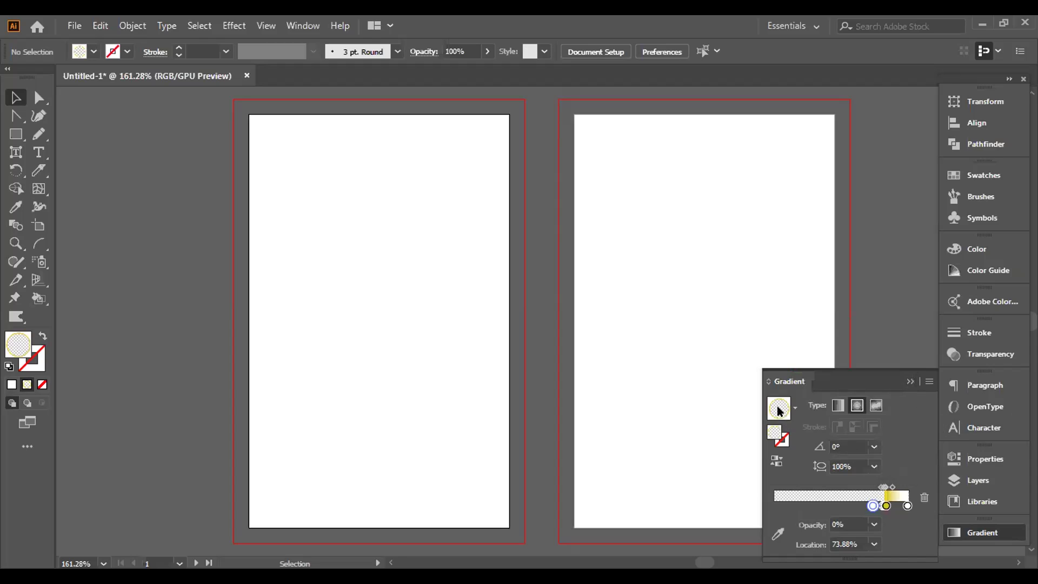
Step: Apply the Sky gradient preset at 0°, check the last stop's colour, then close the settings
left_click(794, 409)
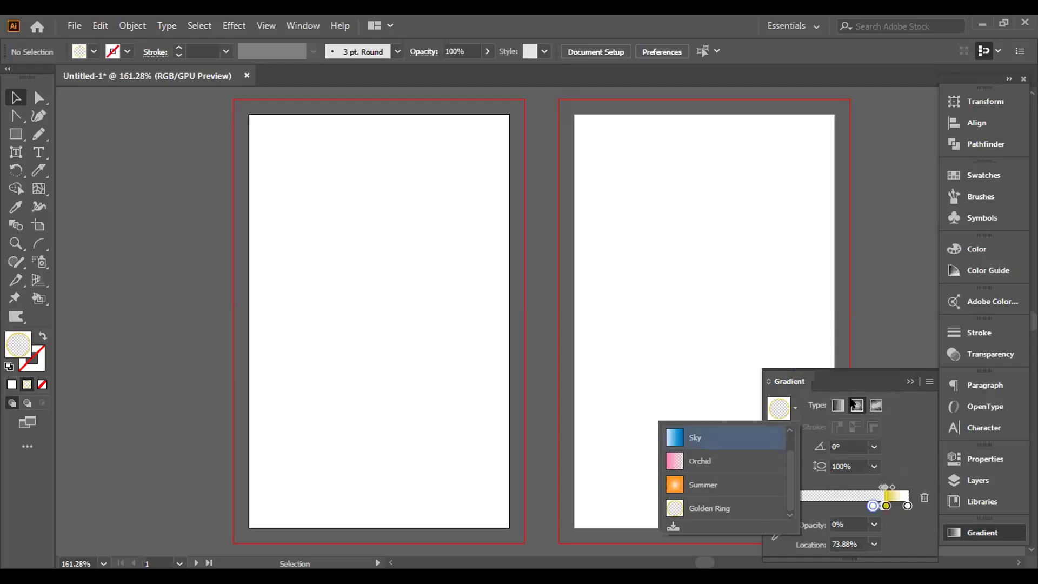
left_click(697, 437)
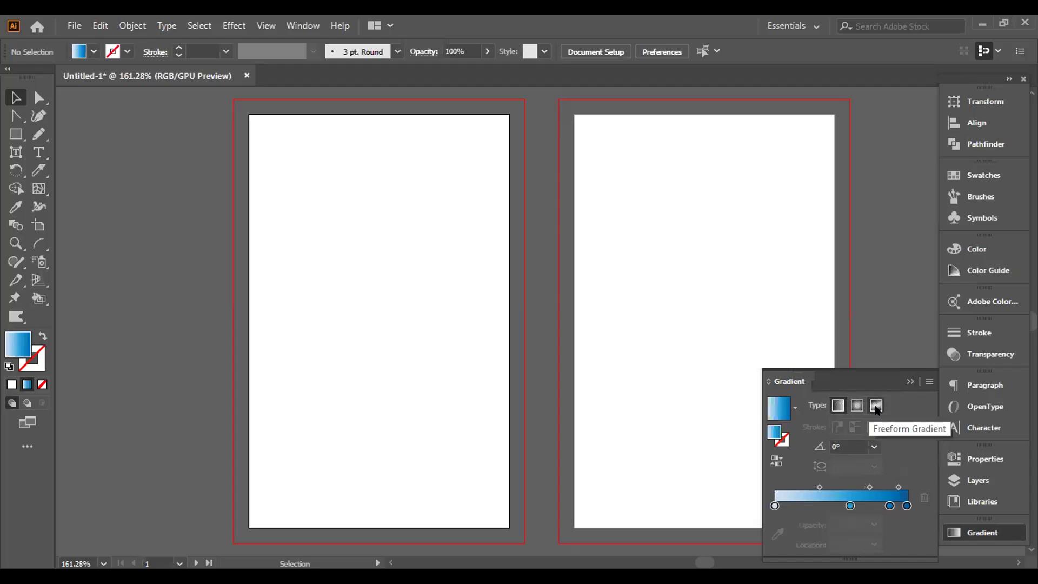
left_click(873, 448)
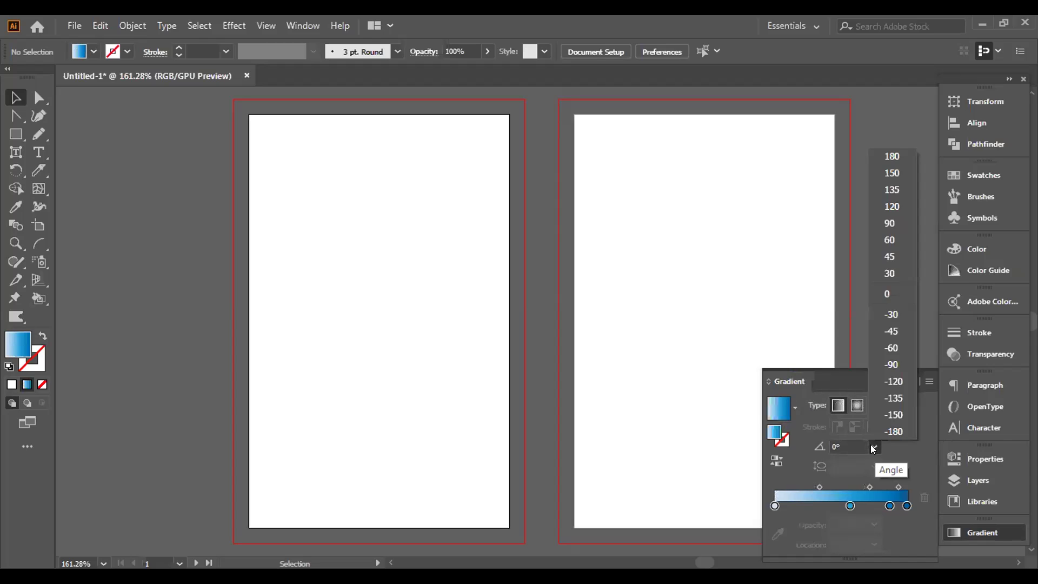
left_click(832, 349)
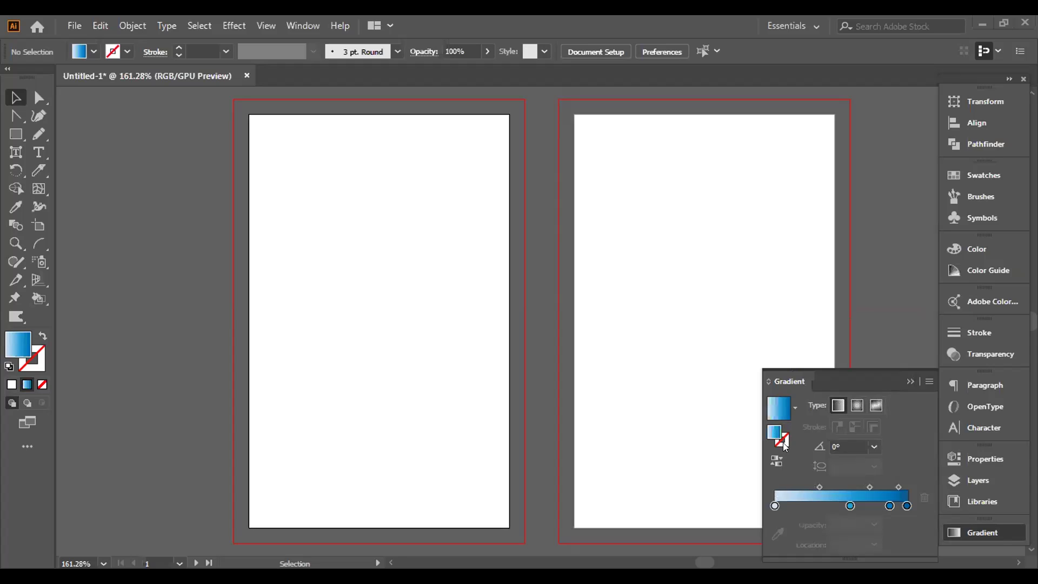
double_click(907, 506)
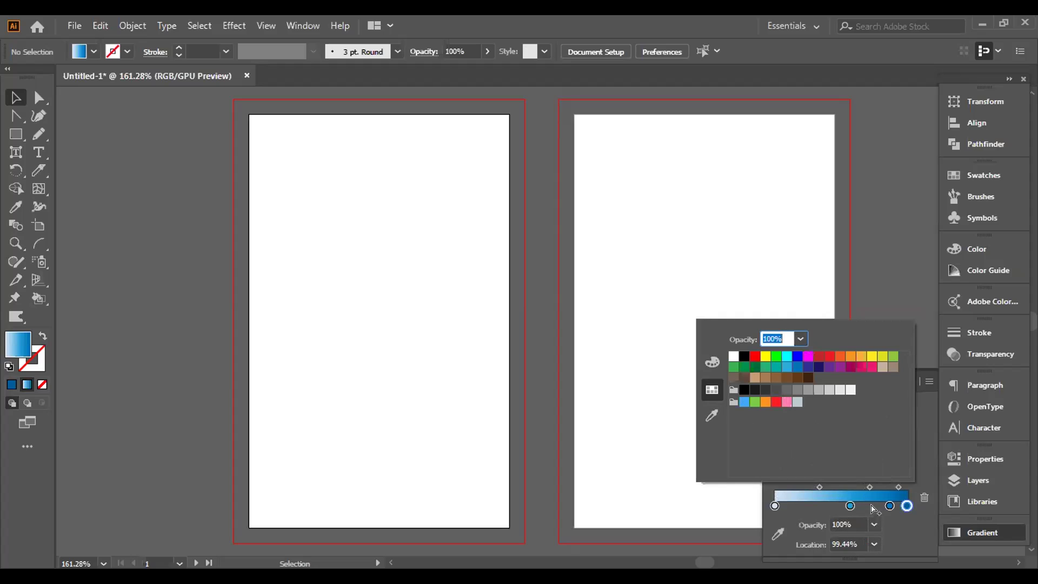
left_click(927, 435)
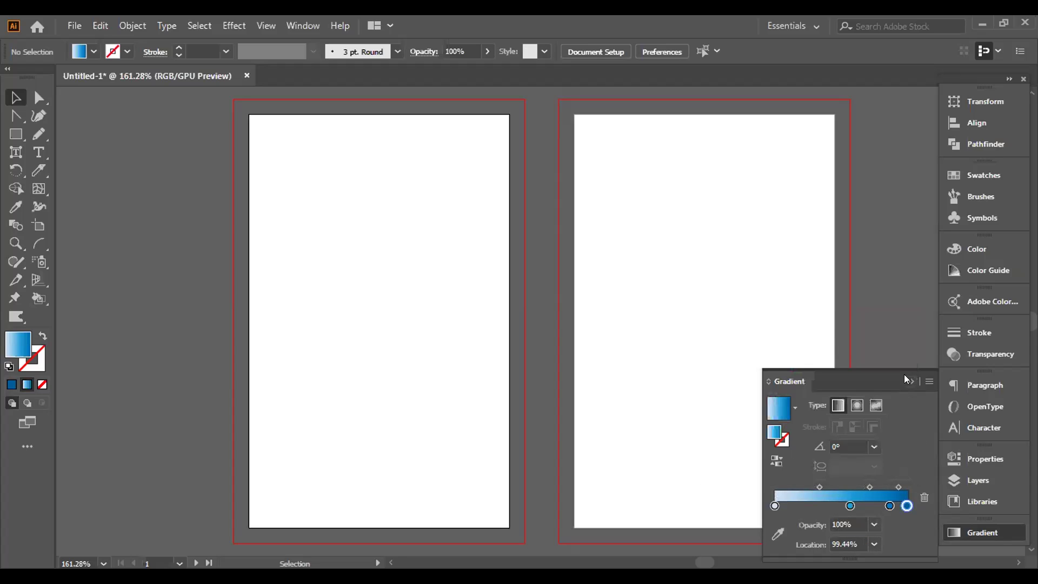
left_click(911, 381)
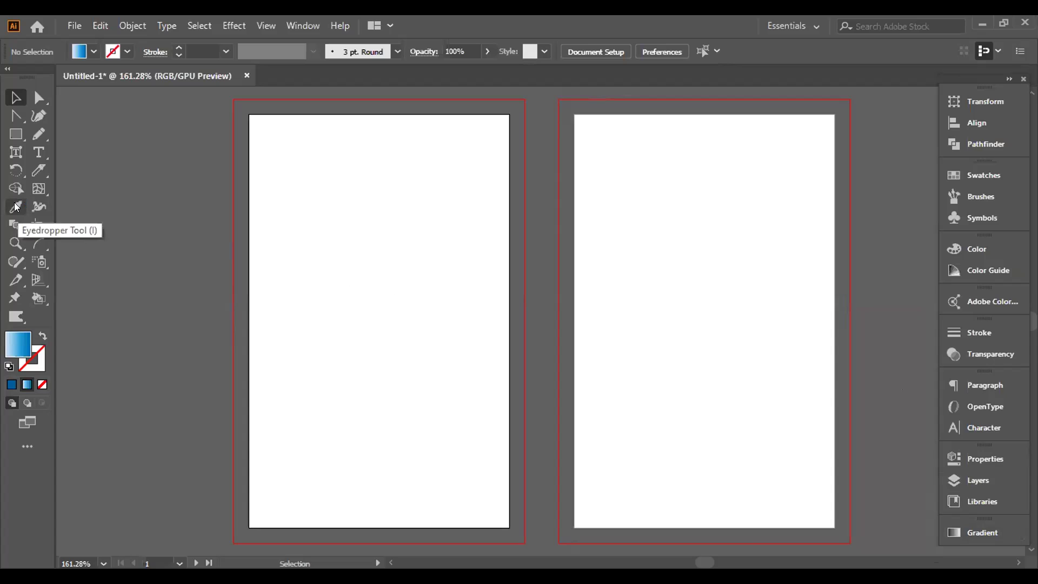
Step: Draw a gradient ellipse near the top left and a gradient star below it
left_click(15, 134)
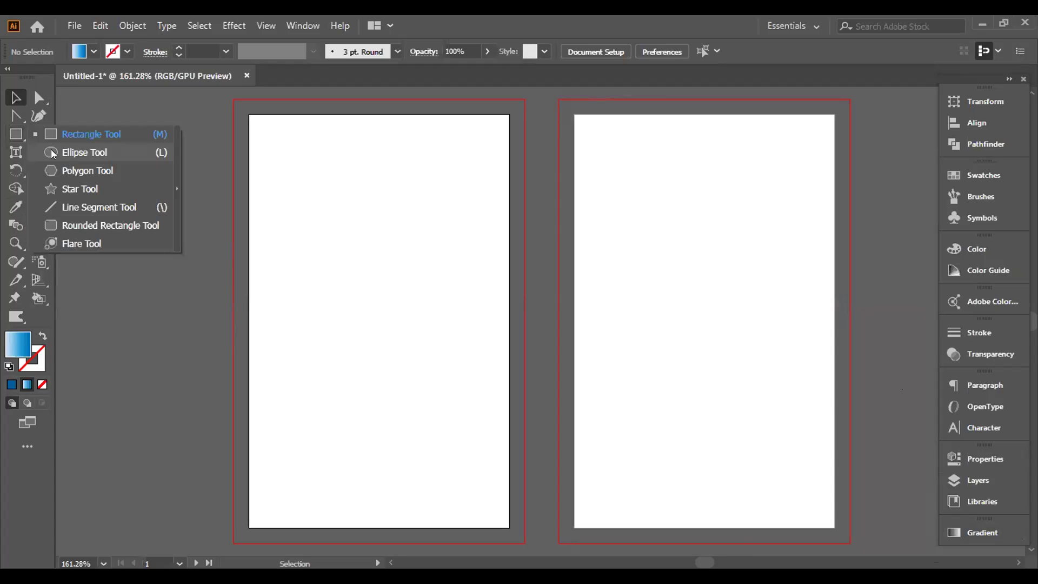
left_click(63, 152)
left_click_drag(290, 156, 355, 209)
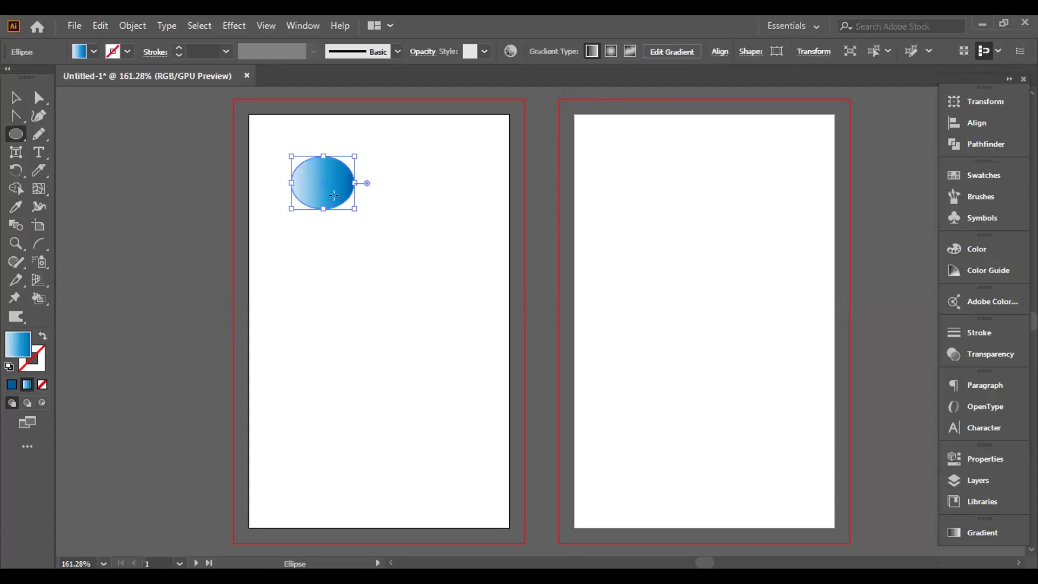
left_click(16, 134)
left_click(81, 187)
left_click_drag(323, 290, 383, 333)
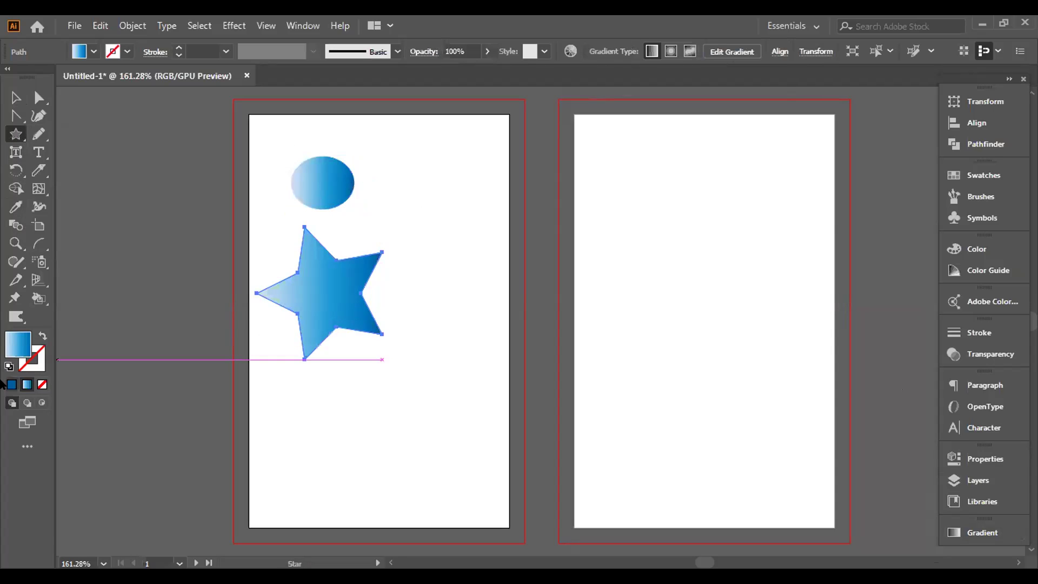
Step: Set the star to solid blue, then copy the ellipse's gradient onto it with the Eyedropper
left_click(12, 384)
left_click(16, 98)
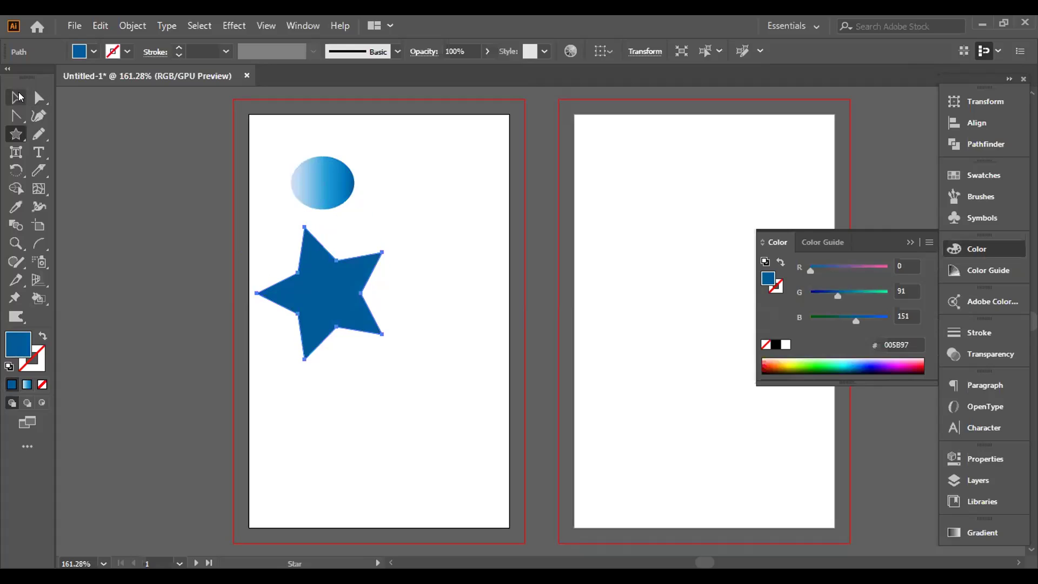
left_click(306, 192)
left_click(309, 295)
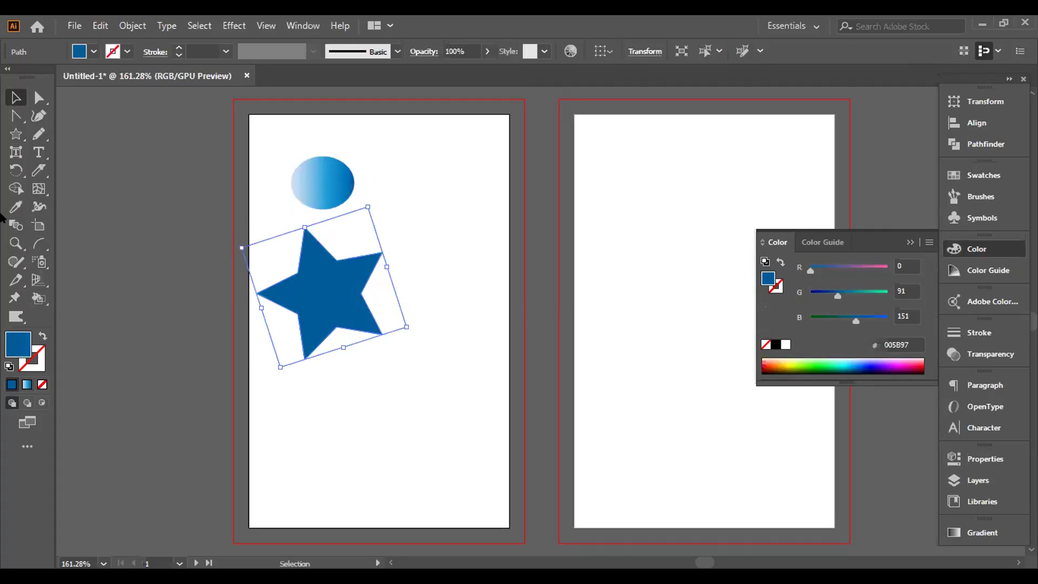
left_click(16, 206)
left_click(319, 179)
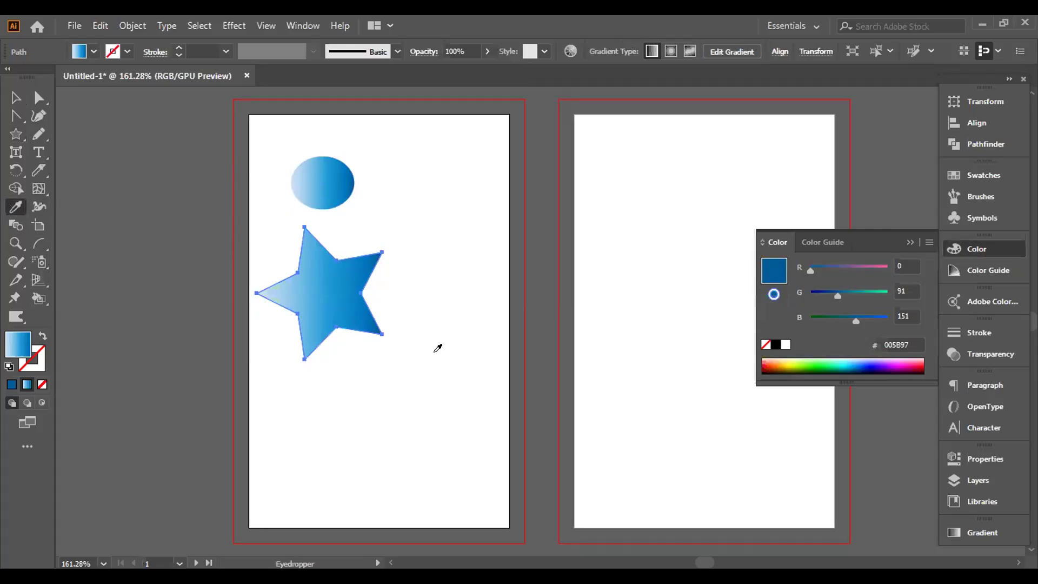
Step: Select both the ellipse and the star and delete them
left_click(16, 97)
left_click_drag(275, 168, 379, 284)
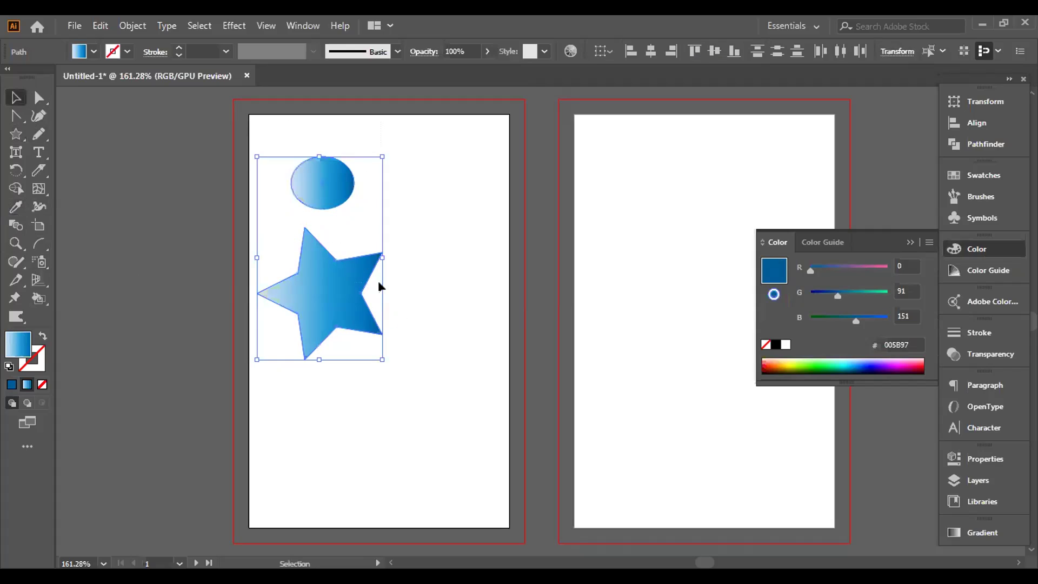
key("Delete")
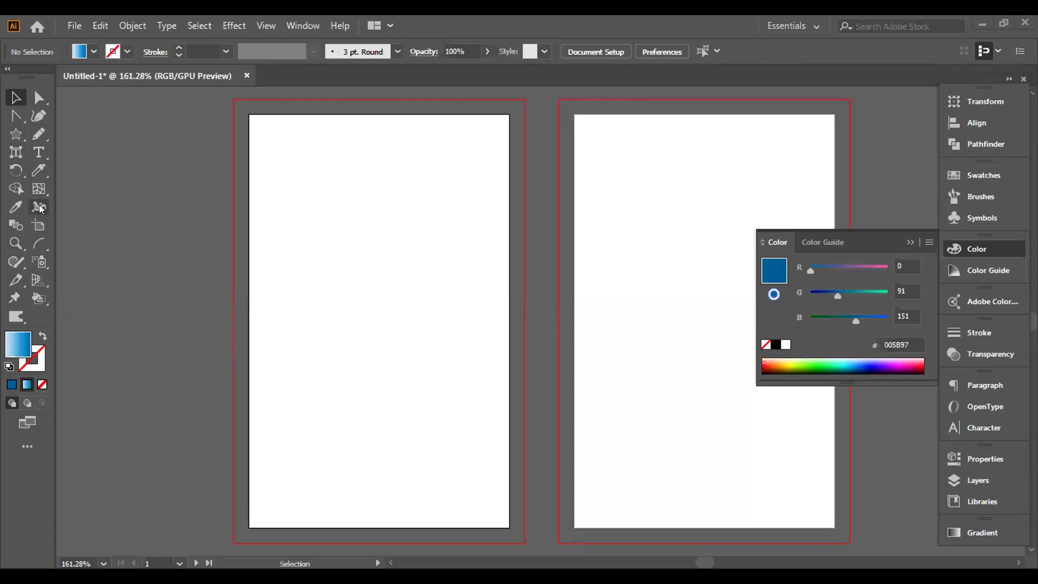
Step: Try a two-point path with the Curvature tool, then undo it
key("shift+w")
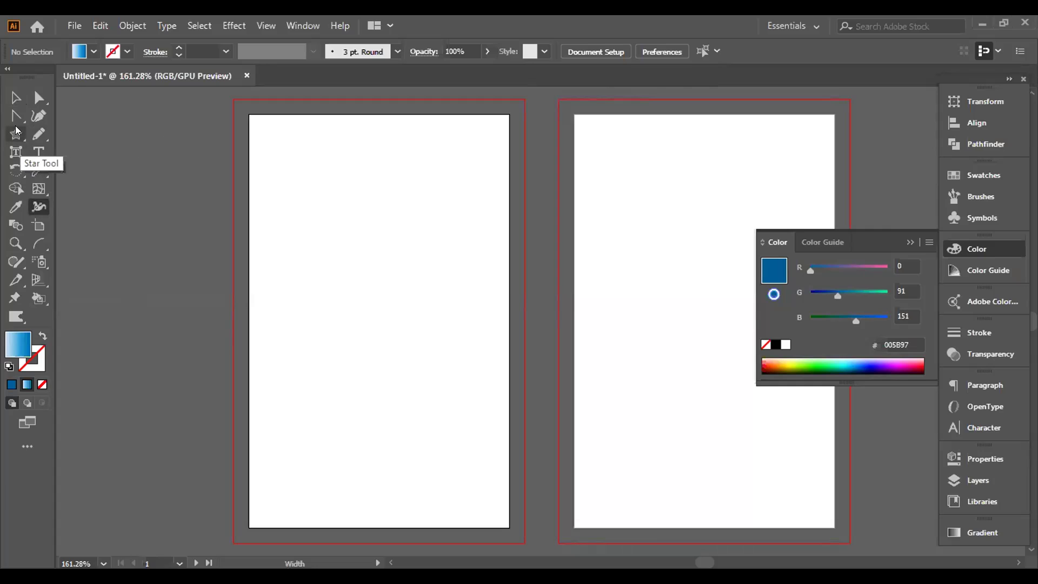
key("shift+asciitilde")
left_click(267, 341)
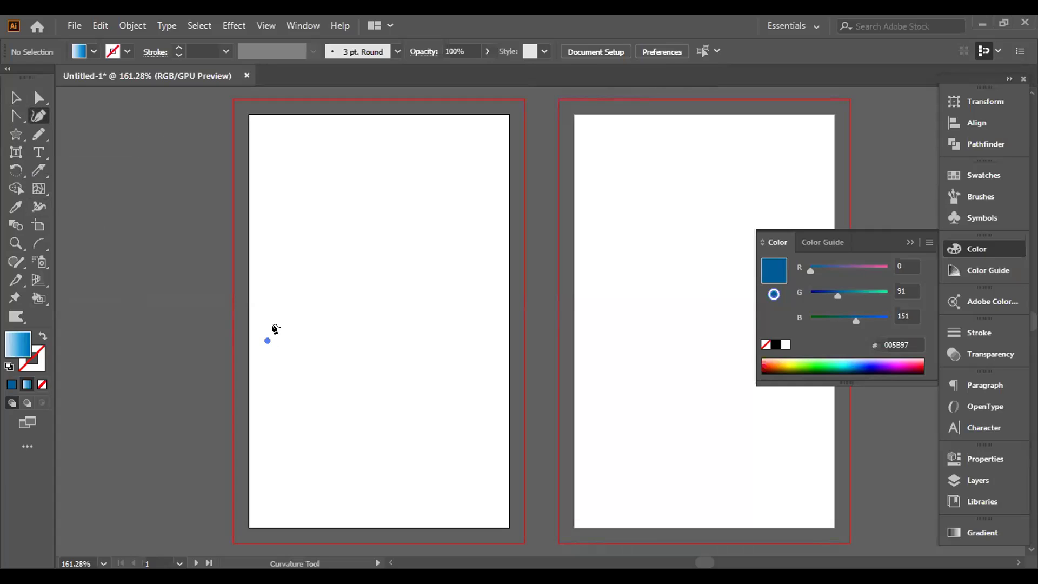
left_click(391, 297)
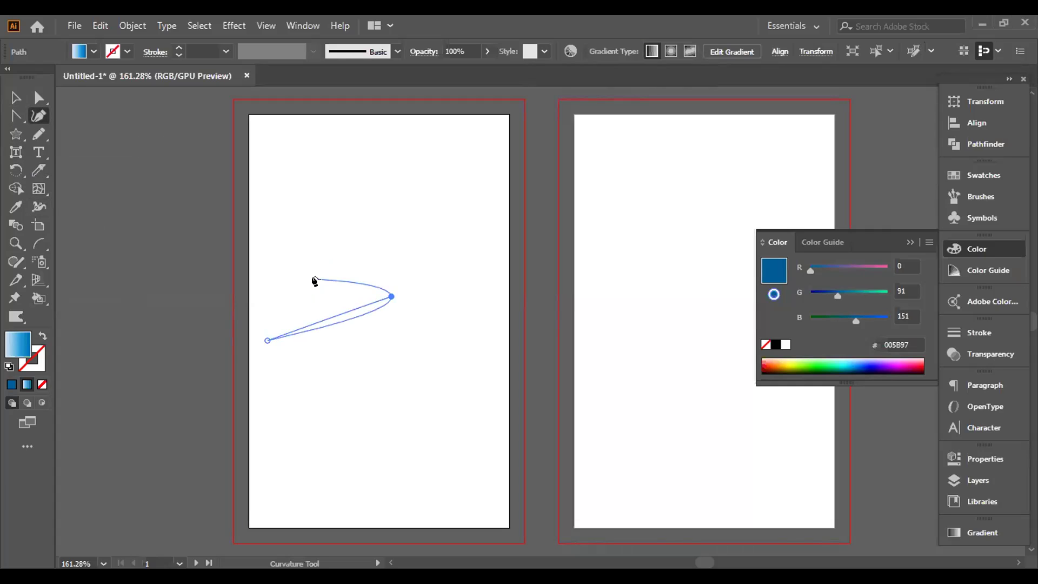
key("ctrl+z")
key("ctrl+z")
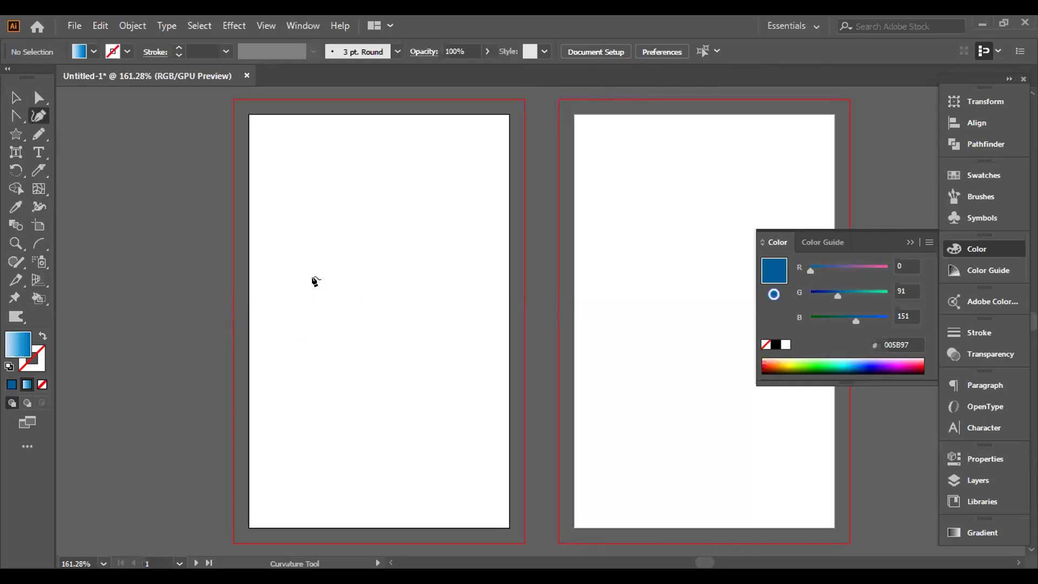
Step: Draw a four-anchor wavy Pen path rising to the upper right of the left artboard
left_click_drag(16, 116, 76, 113)
left_click(256, 305)
left_click_drag(349, 244, 431, 280)
left_click(433, 276)
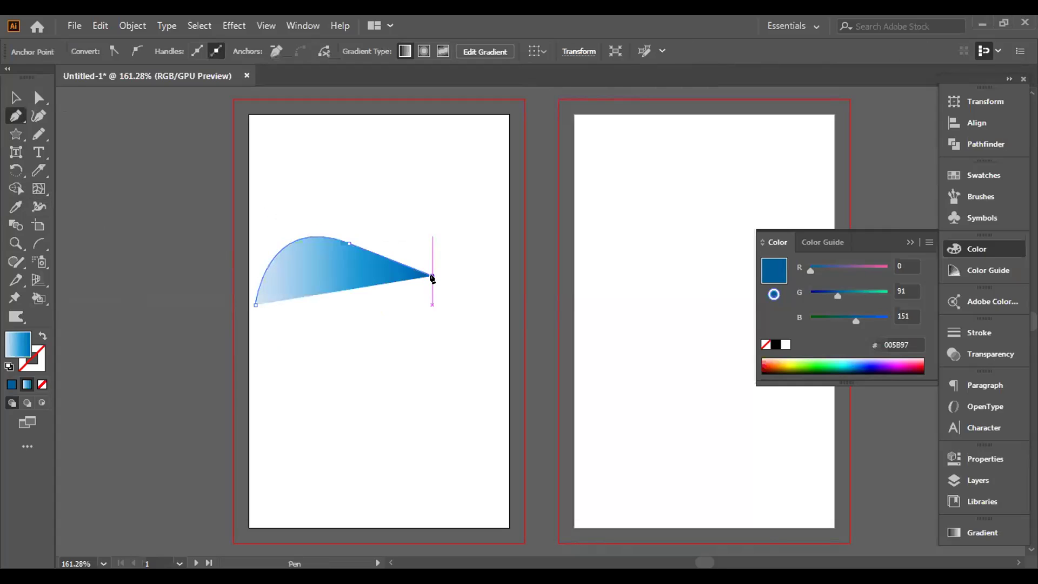
left_click_drag(490, 211, 516, 159)
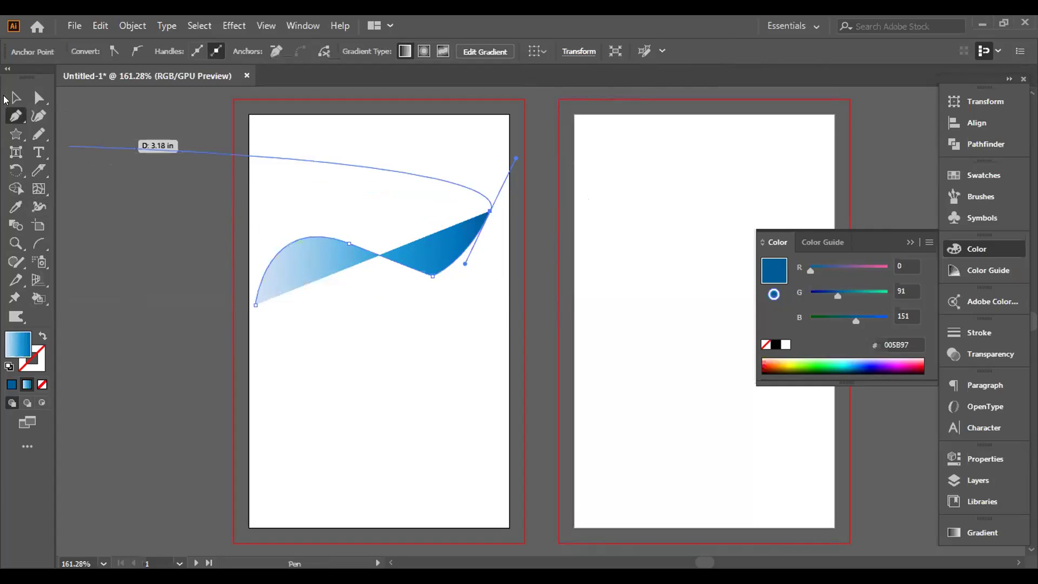
left_click(15, 98)
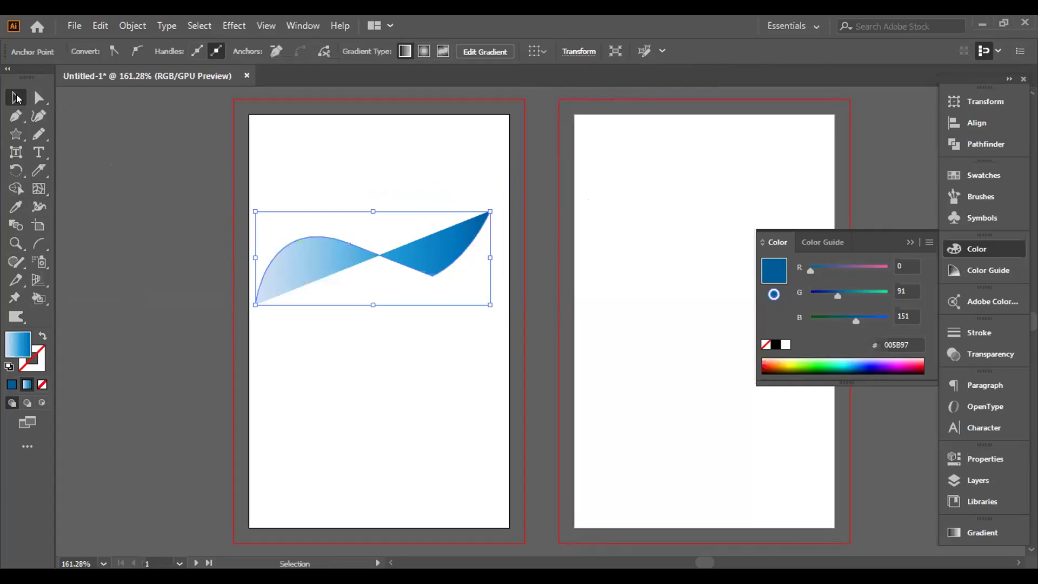
Step: Remove the path's fill and give it a blue stroke
left_click(41, 384)
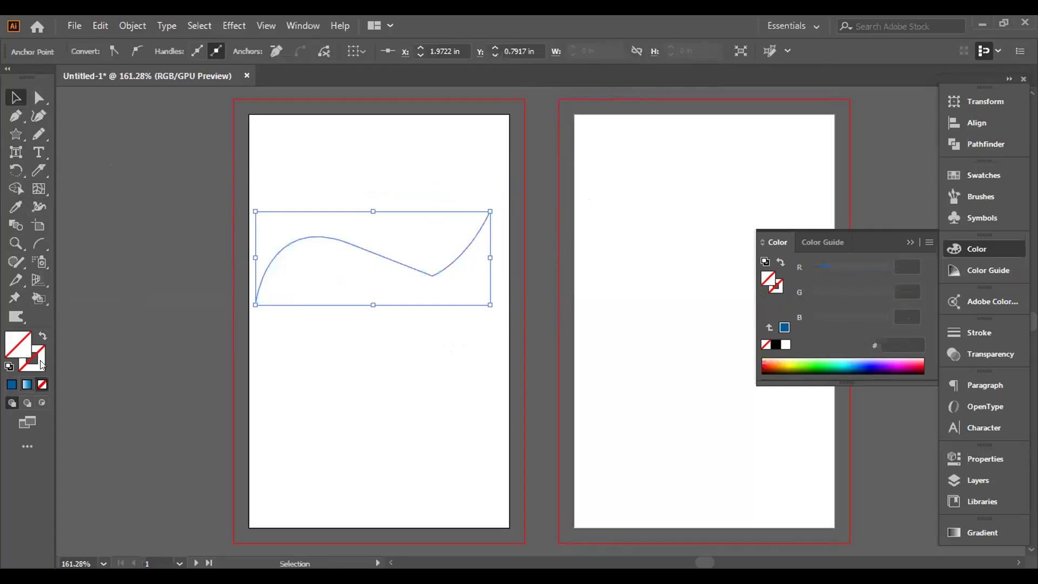
left_click(11, 385)
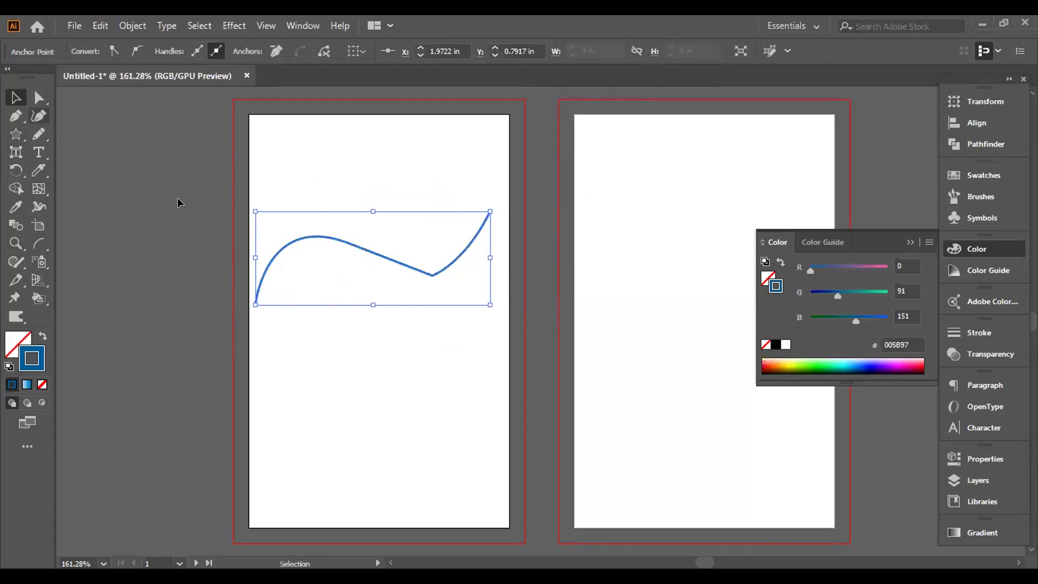
left_click(287, 225)
left_click(297, 240)
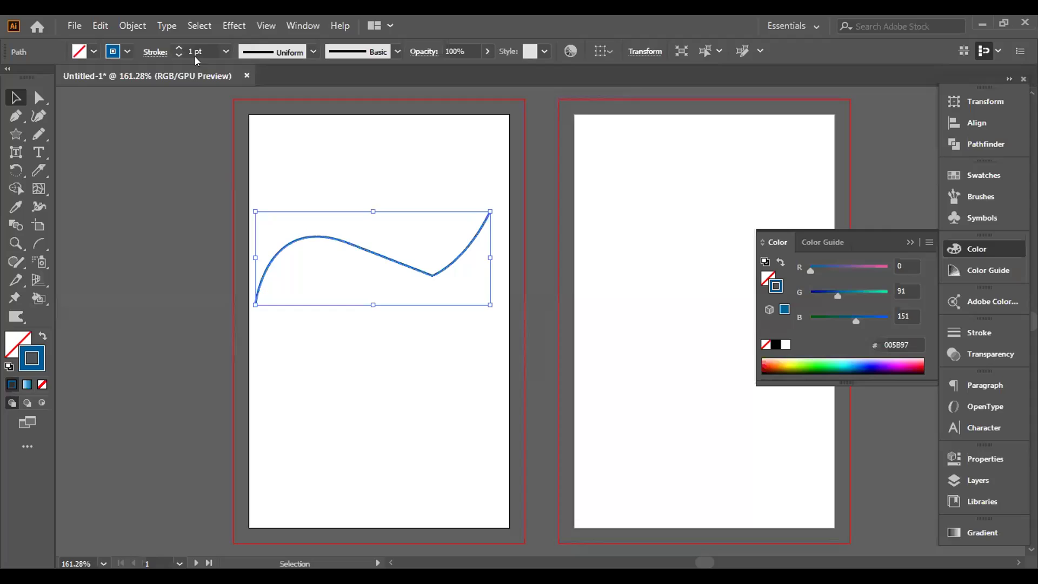
Step: Set the path's stroke weight to 7 pt
left_click(214, 48)
type("5")
key("Return")
type("7")
key("Return")
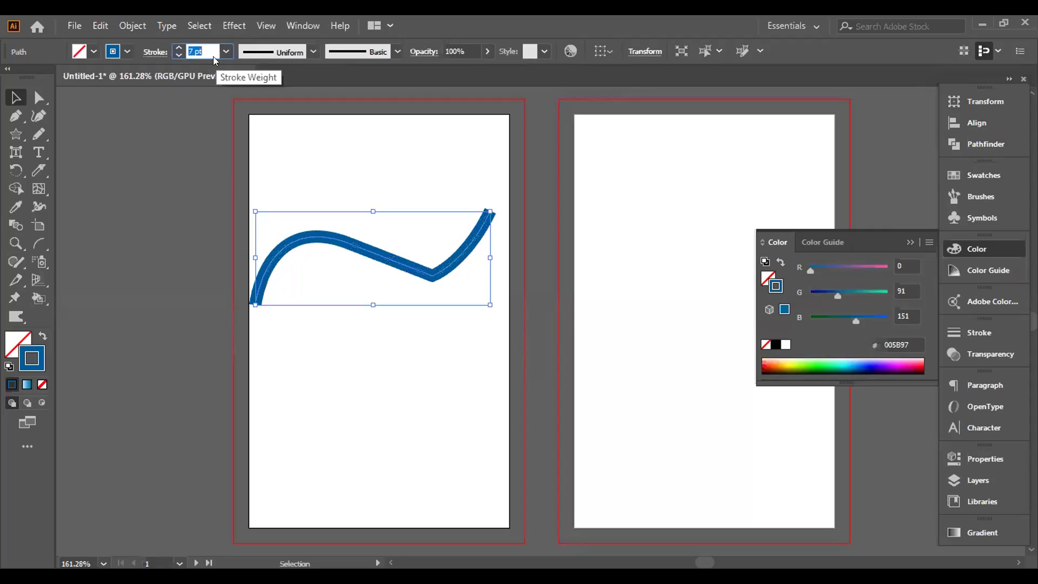
left_click(165, 213)
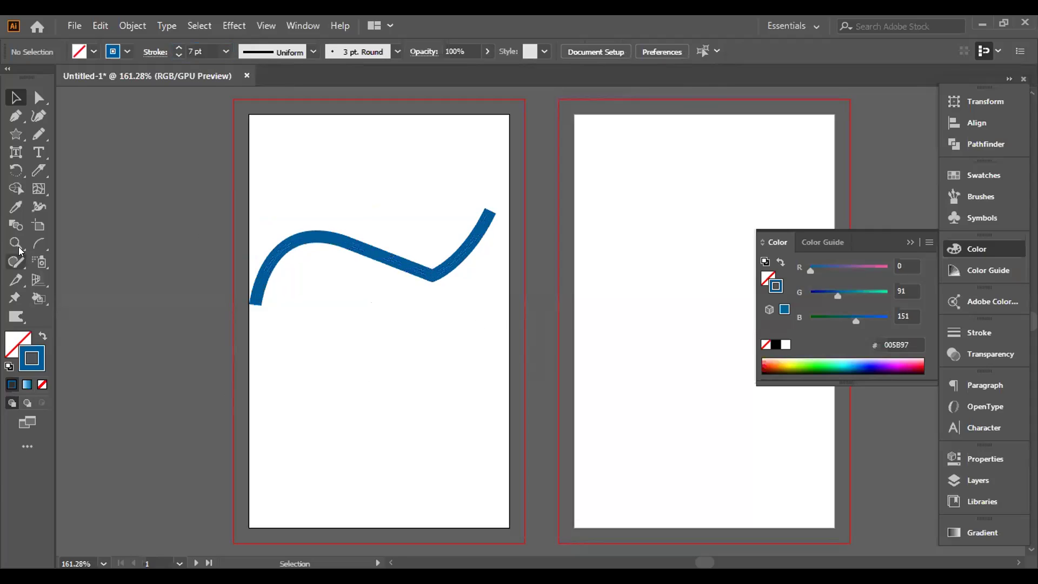
left_click(33, 206)
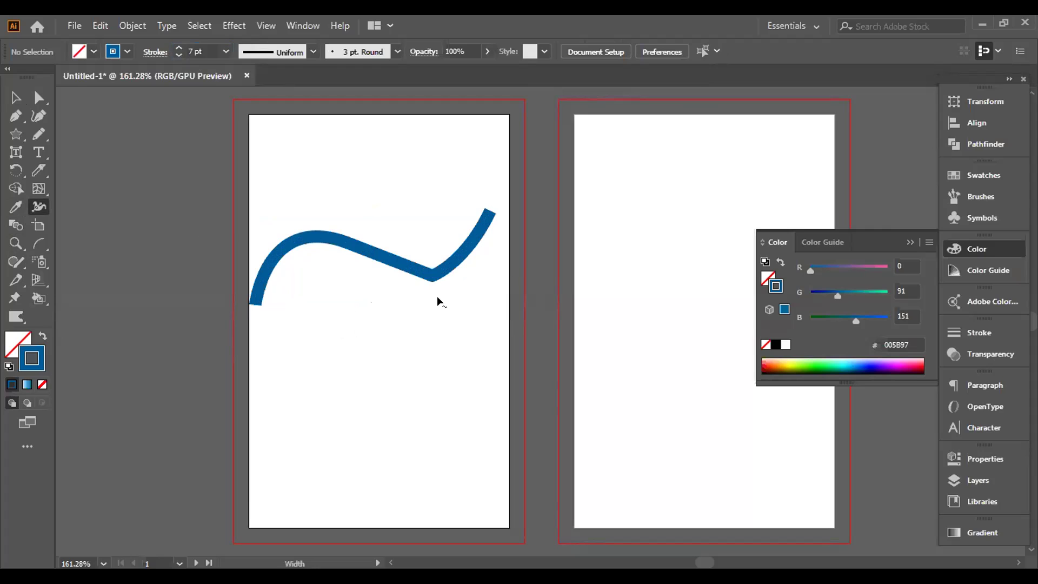
Step: Widen the blue stroke with the Width Tool at its left curve, middle and right end
mouse_move(430, 274)
left_mouse_down()
mouse_move(430, 250)
mouse_move(430, 293)
mouse_move(429, 271)
left_mouse_up()
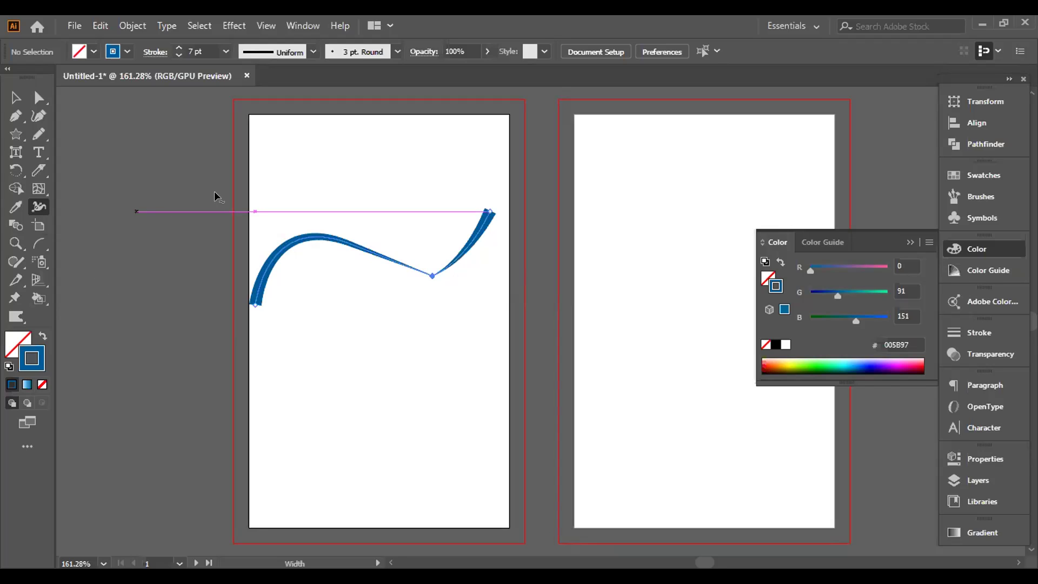
mouse_move(281, 248)
left_mouse_down()
mouse_move(294, 260)
mouse_move(281, 246)
left_mouse_up()
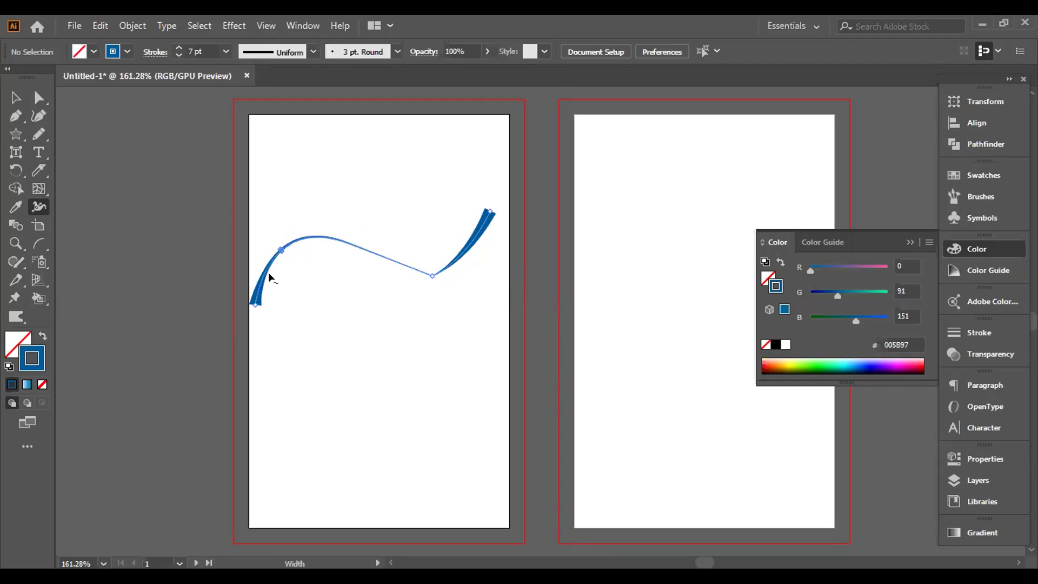
mouse_move(343, 240)
left_mouse_down()
mouse_move(343, 265)
mouse_move(353, 261)
left_mouse_up()
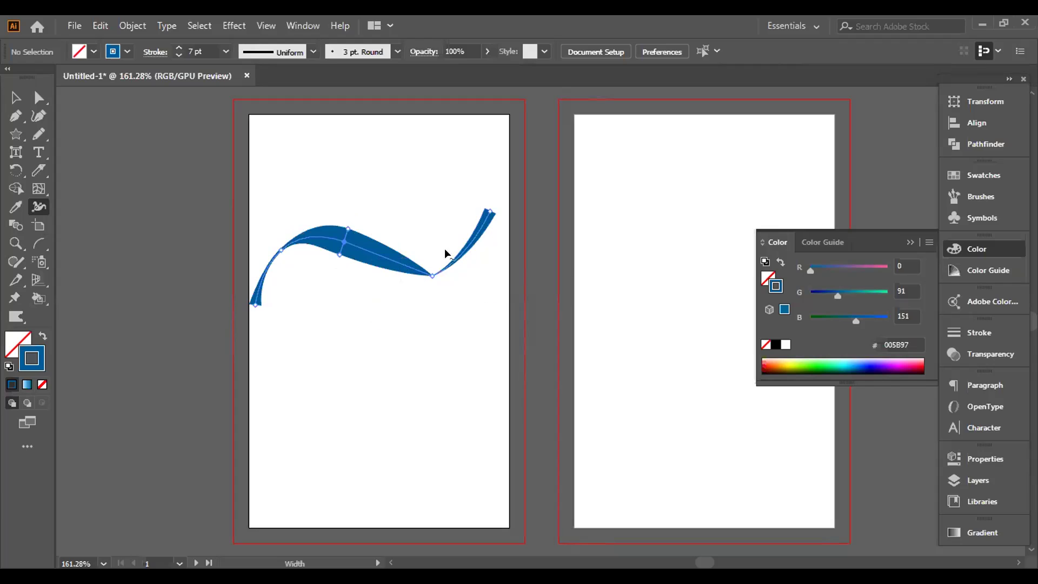
left_click_drag(478, 232, 501, 252)
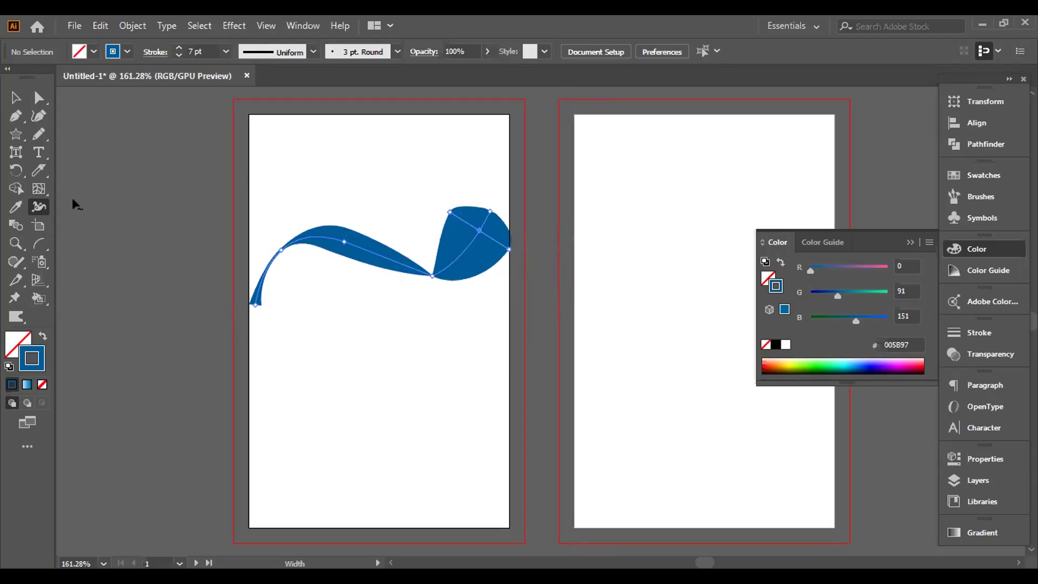
Step: Select the blue wavy path and delete it
left_click(16, 98)
left_click_drag(178, 107, 506, 318)
key("Delete")
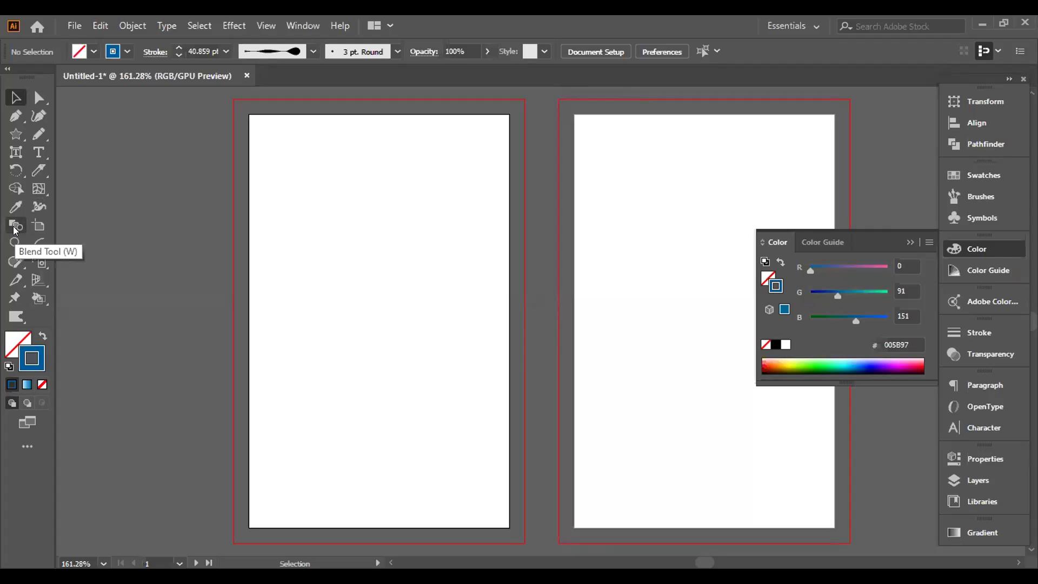
Step: Draw a small three-point inverted-V peak near the artboard's top-left with the Pen tool
left_click(16, 143)
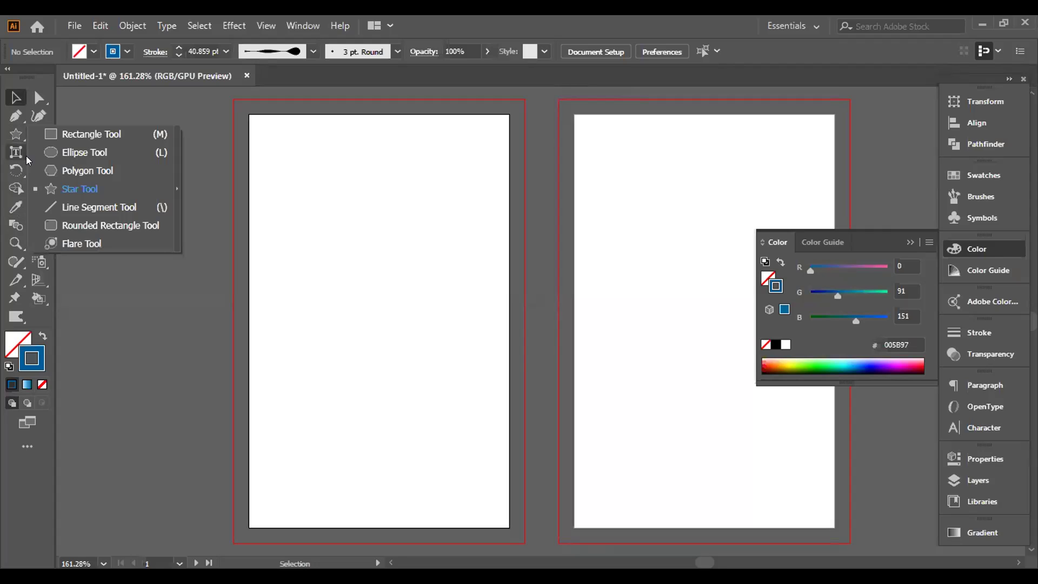
left_click(20, 120)
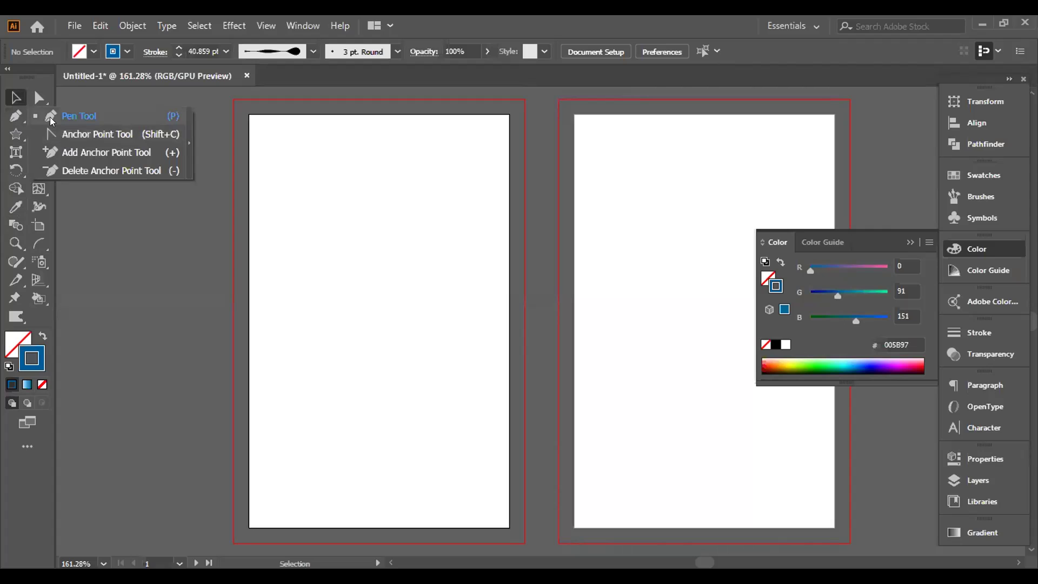
left_click(49, 116)
left_click(270, 180)
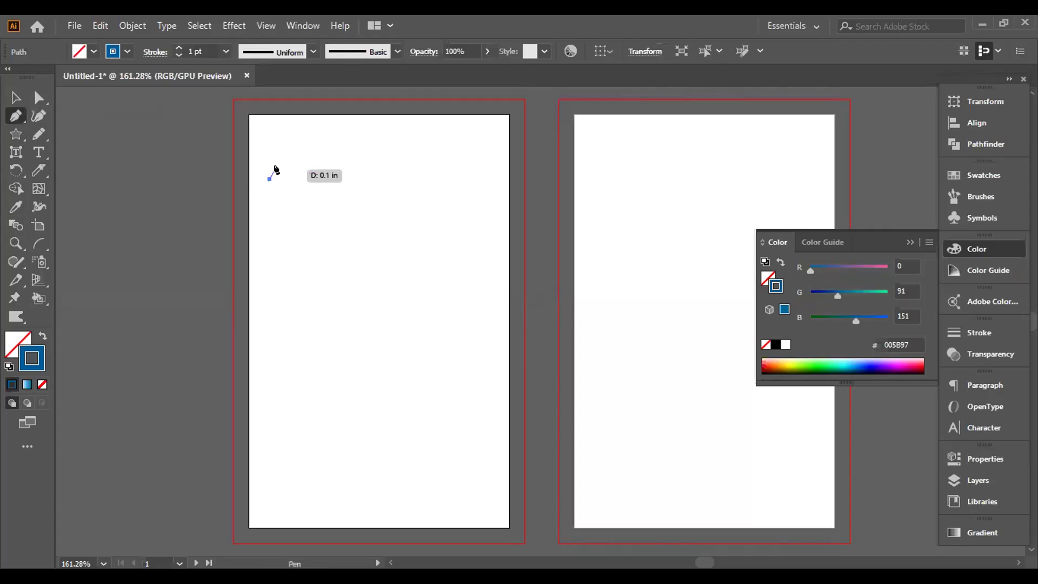
left_click(281, 162)
left_click(291, 178)
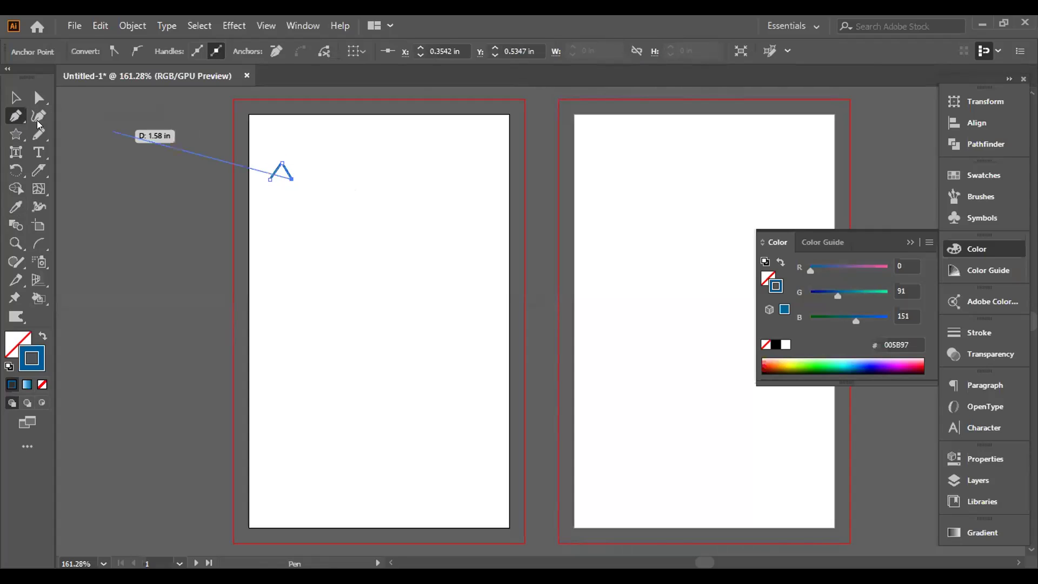
Step: Alt-drag a copy of the peak to the top-right and select both peaks
left_click(15, 97)
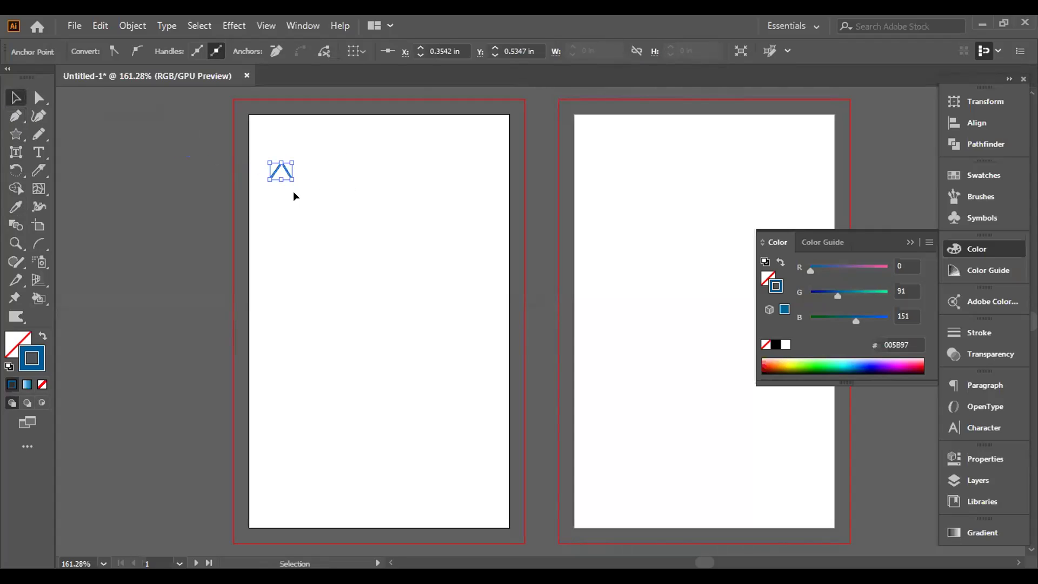
left_click_drag(288, 172, 479, 171)
left_click_drag(197, 139, 517, 211)
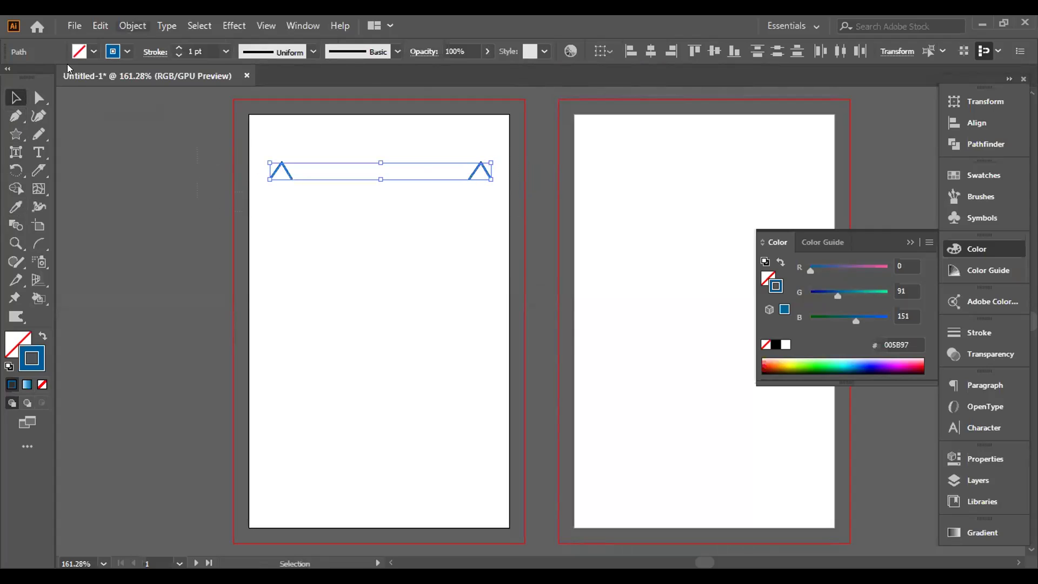
Step: Blend the two peaks into a zigzag with Object > Blend > Make, undo, and remake it
left_click(132, 26)
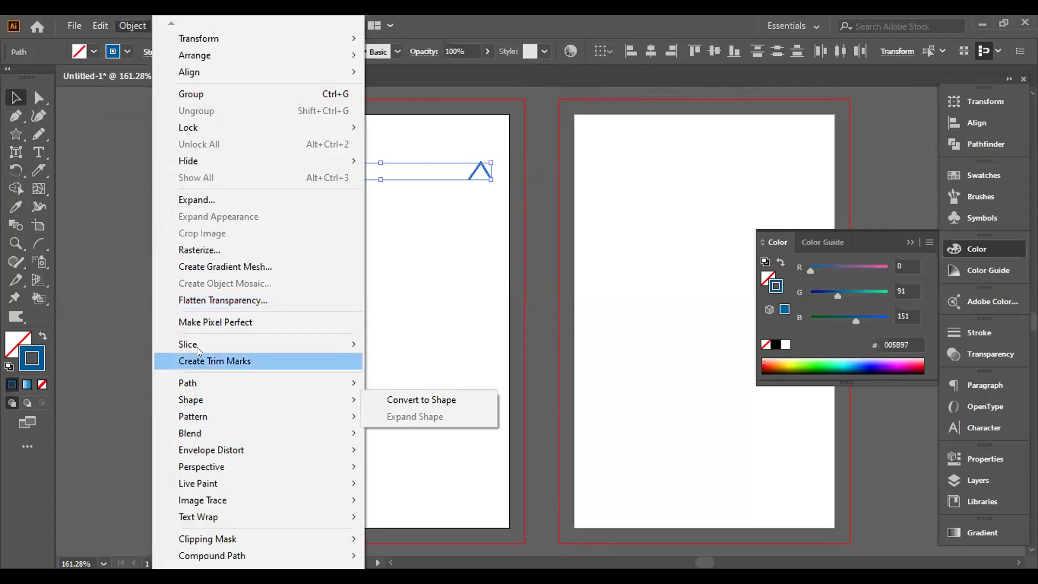
mouse_move(296, 433)
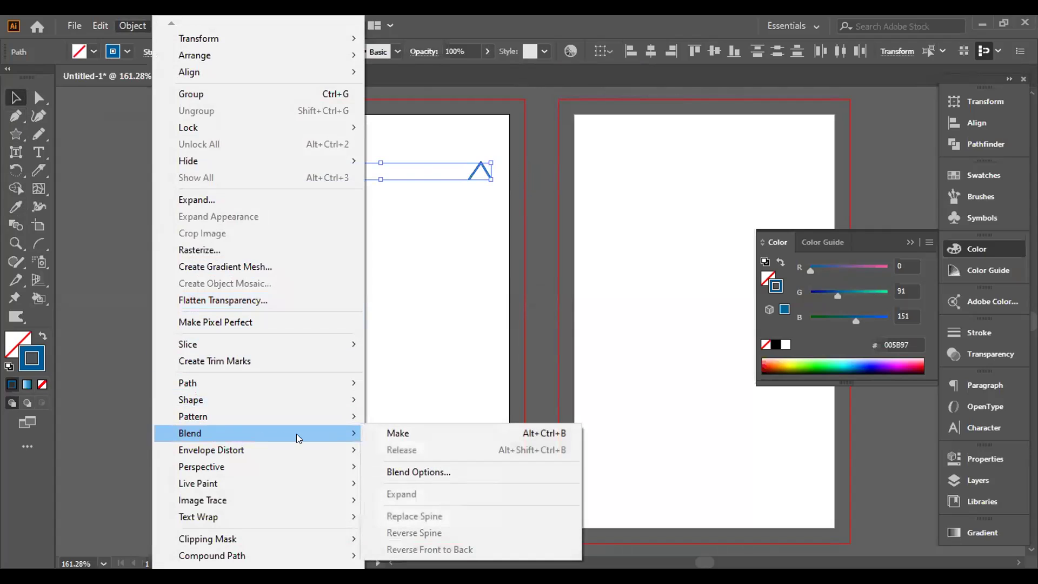
left_click(383, 430)
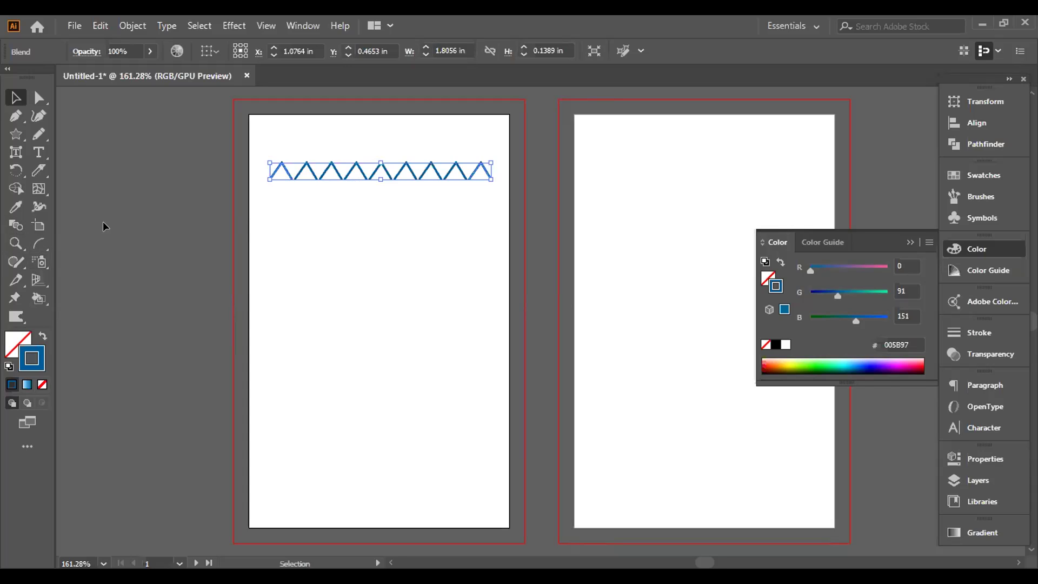
key("ctrl+z")
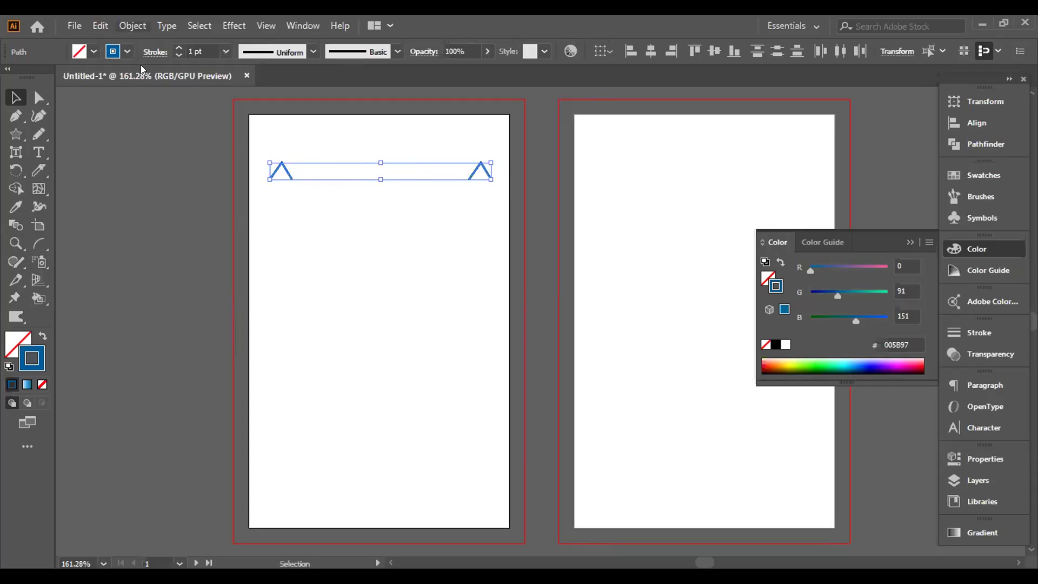
key("alt+o")
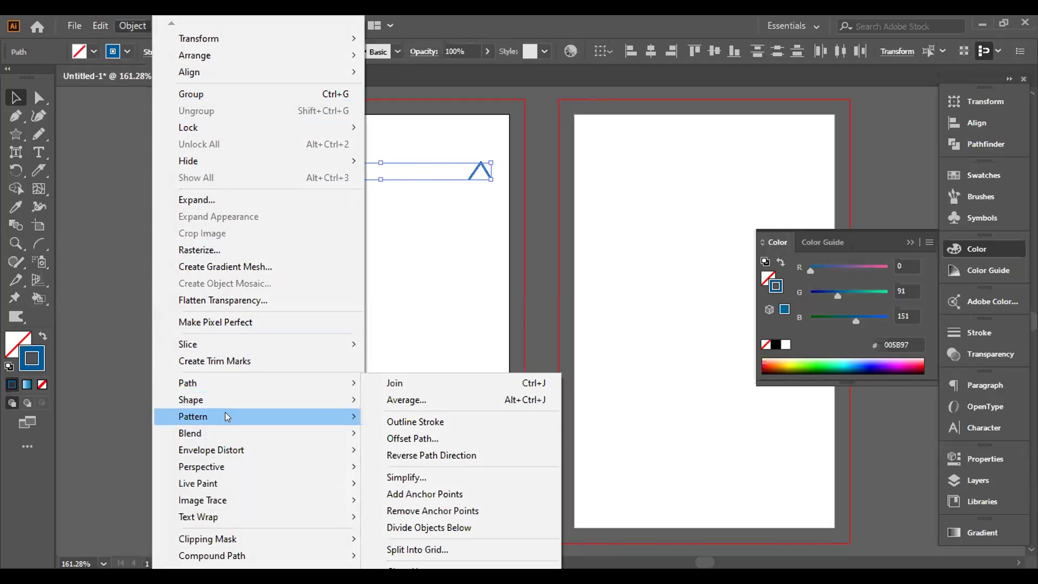
mouse_move(237, 435)
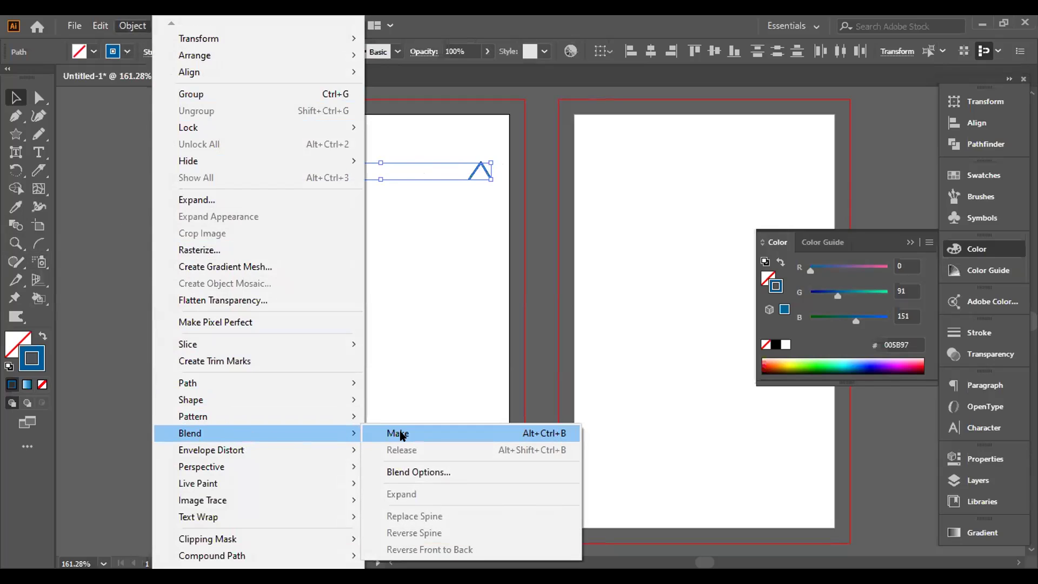
left_click(399, 433)
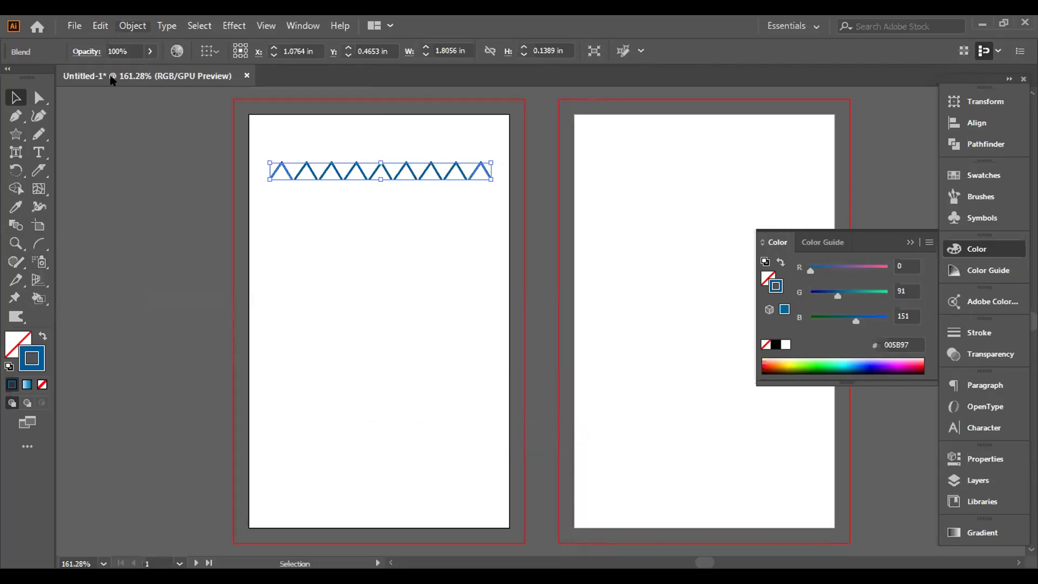
Step: Open Object > Blend > Blend Options for the zigzag
left_click(133, 26)
mouse_move(284, 432)
left_click(395, 470)
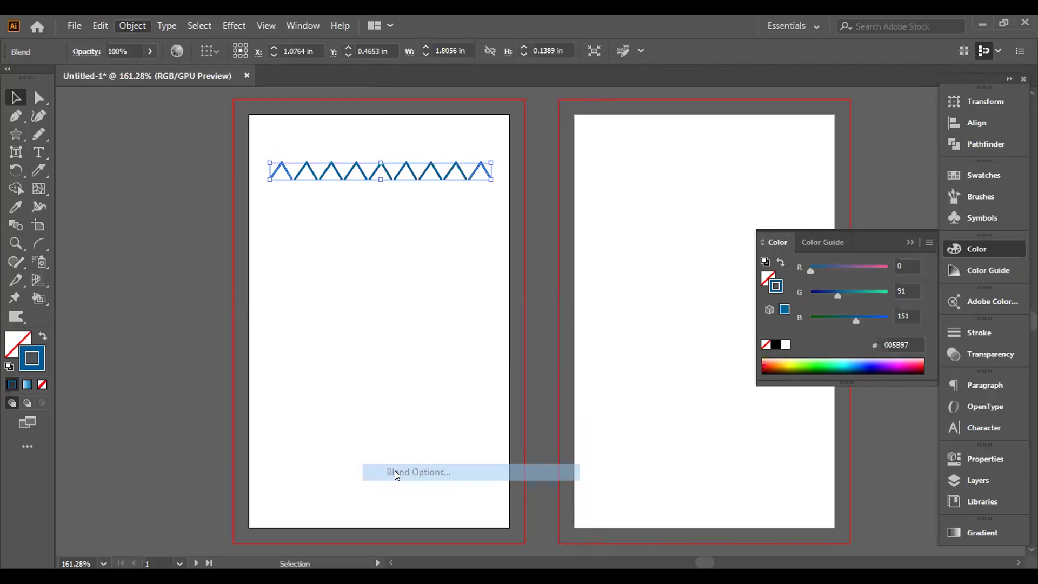
Step: Check the Blend Options spacing choices, keeping Smooth Color, with Preview turned on
left_click_drag(223, 147, 558, 196)
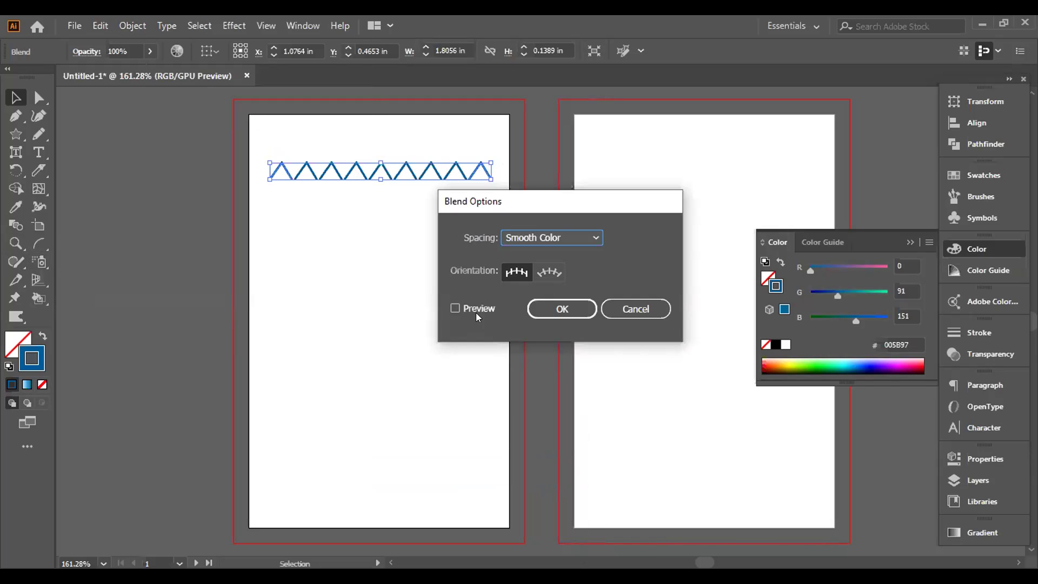
left_click(597, 239)
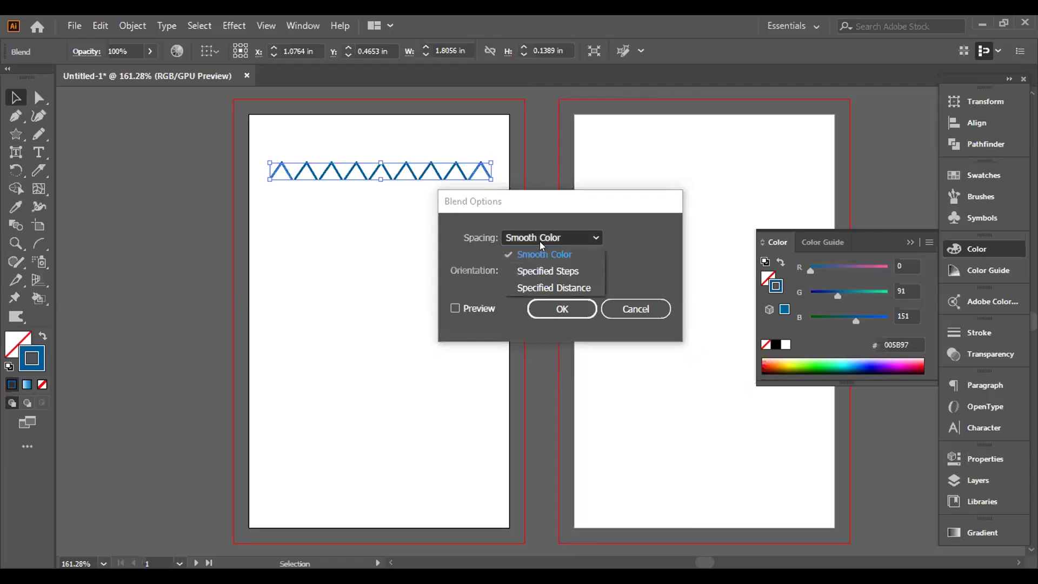
left_click(599, 233)
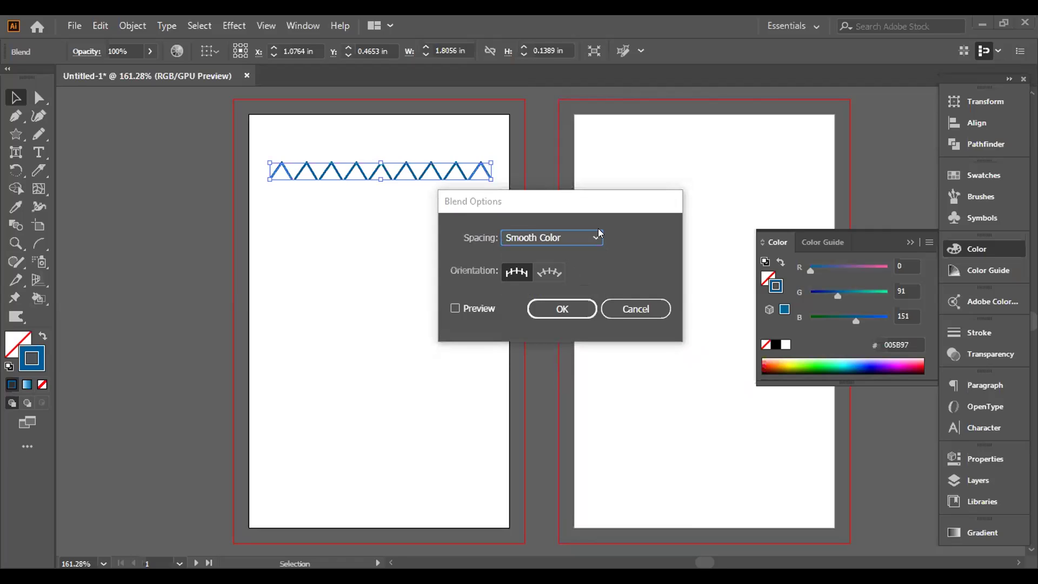
left_click(454, 307)
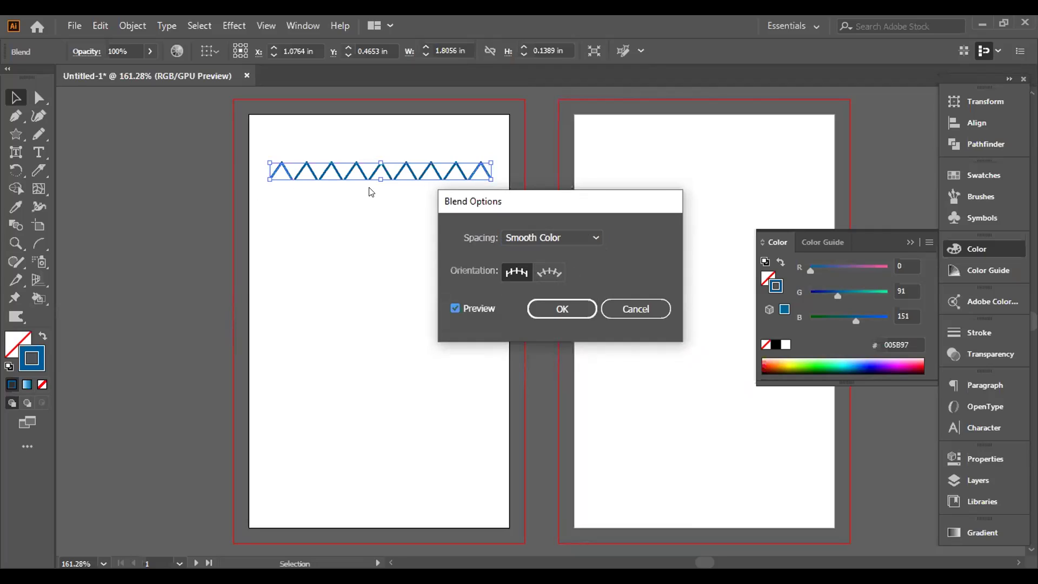
Step: Cancel Blend Options without changes and delete the zigzag blend
left_click(587, 237)
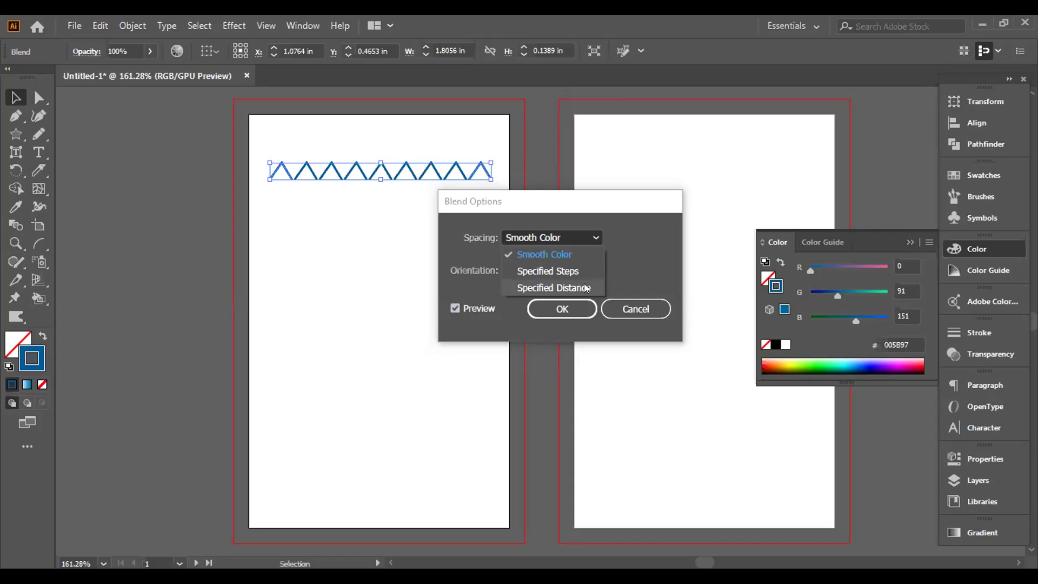
left_click(634, 311)
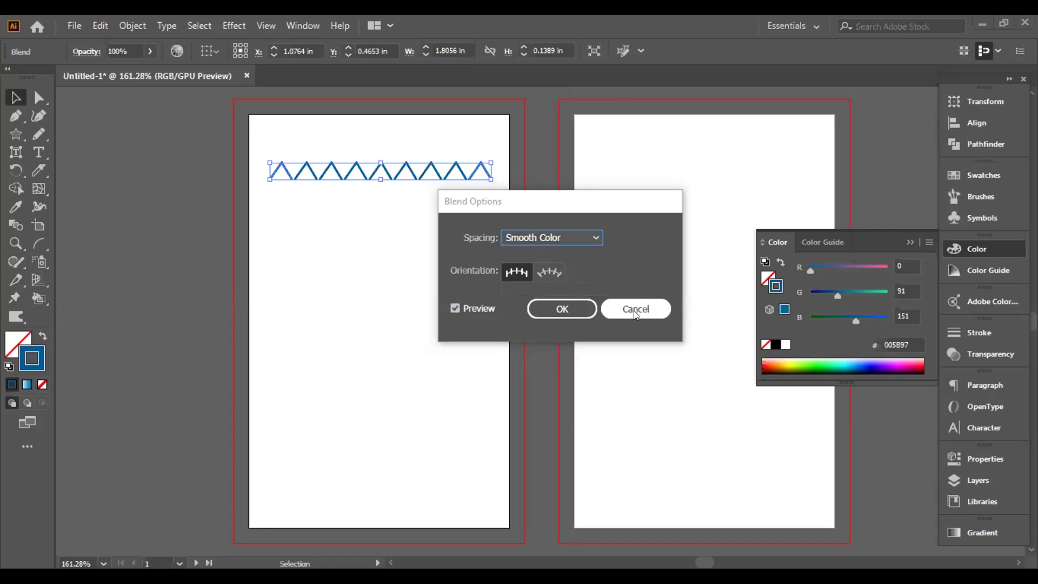
left_click(634, 311)
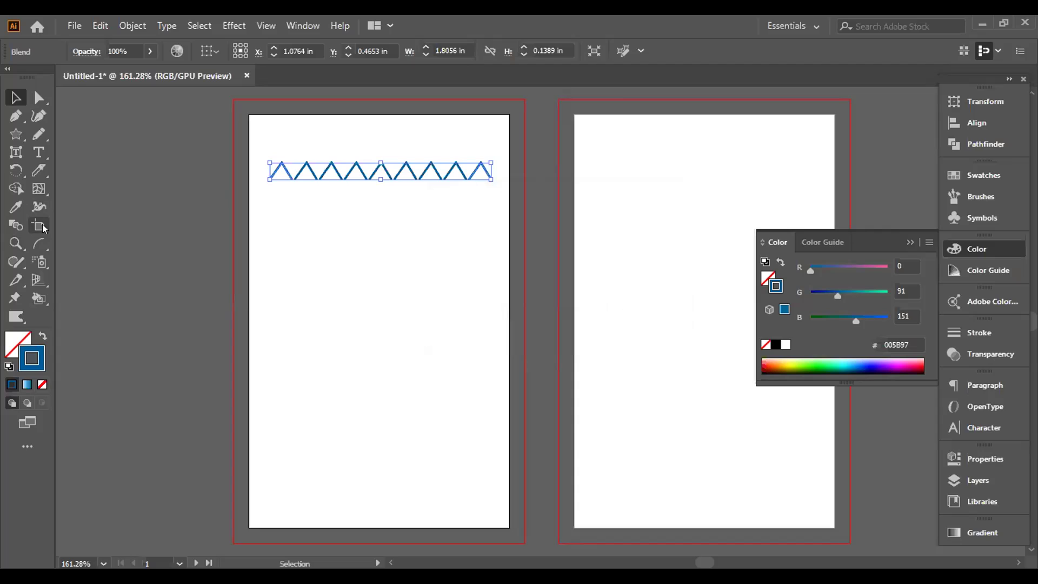
key("Delete")
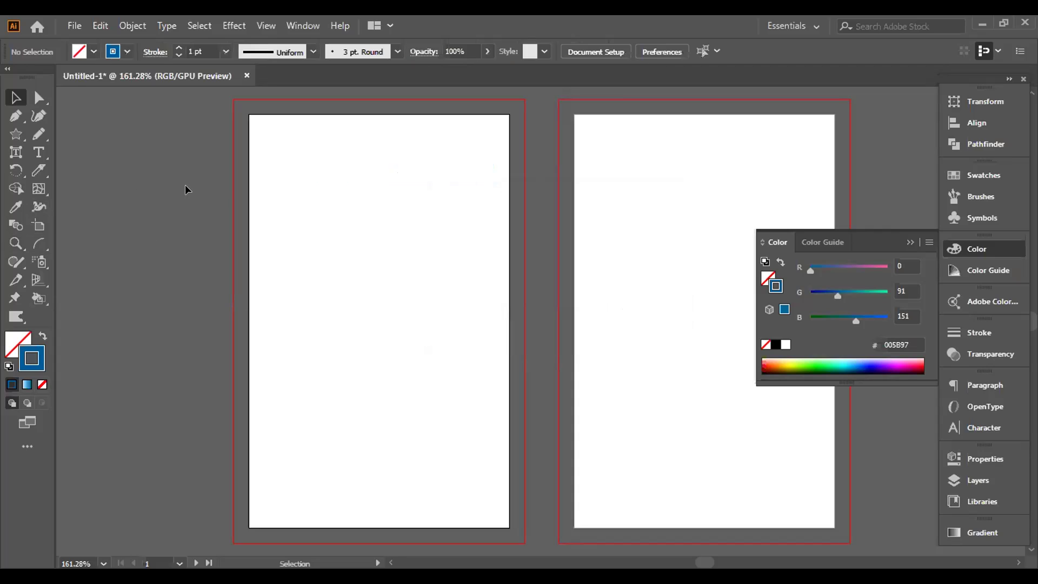
Step: Shrink Artboard 1 from its corner, then undo back to its original size
left_click(34, 230)
left_click_drag(246, 108, 307, 201)
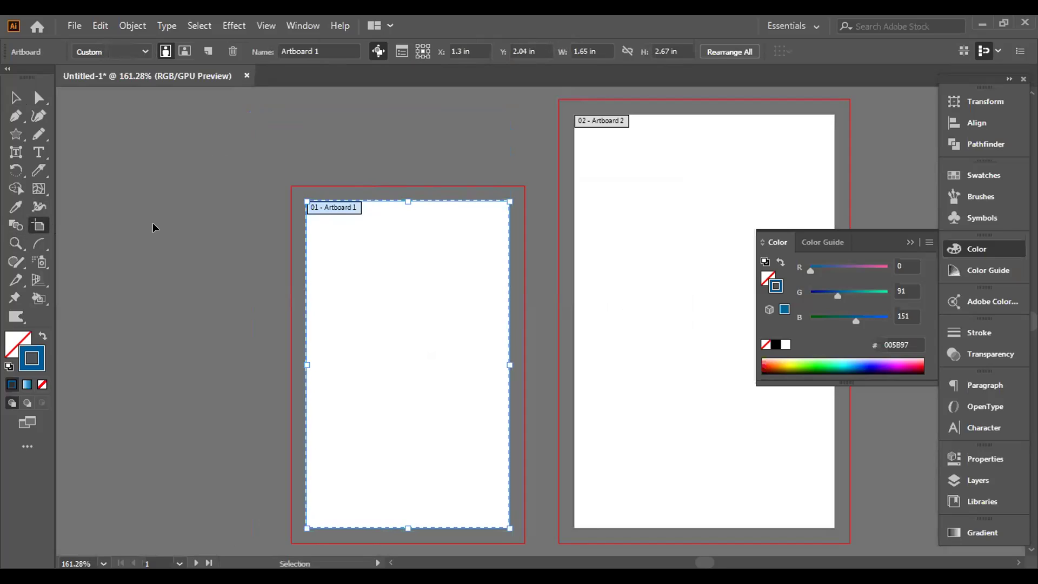
key("ctrl+z")
key("ctrl+z")
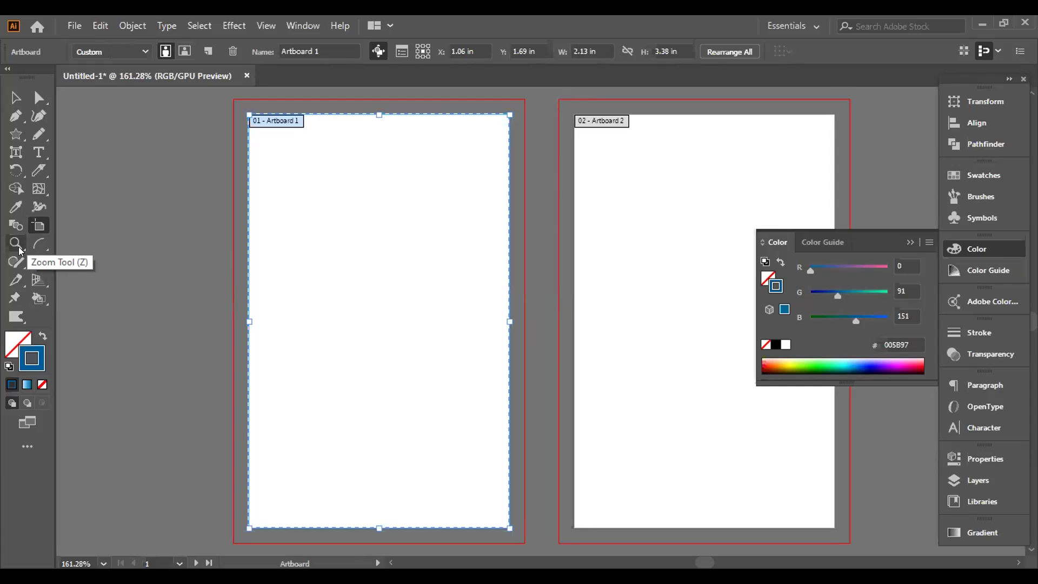
Step: Return to the Selection Tool and bring up the arc, spiral and grid tool flyout
left_click(42, 247)
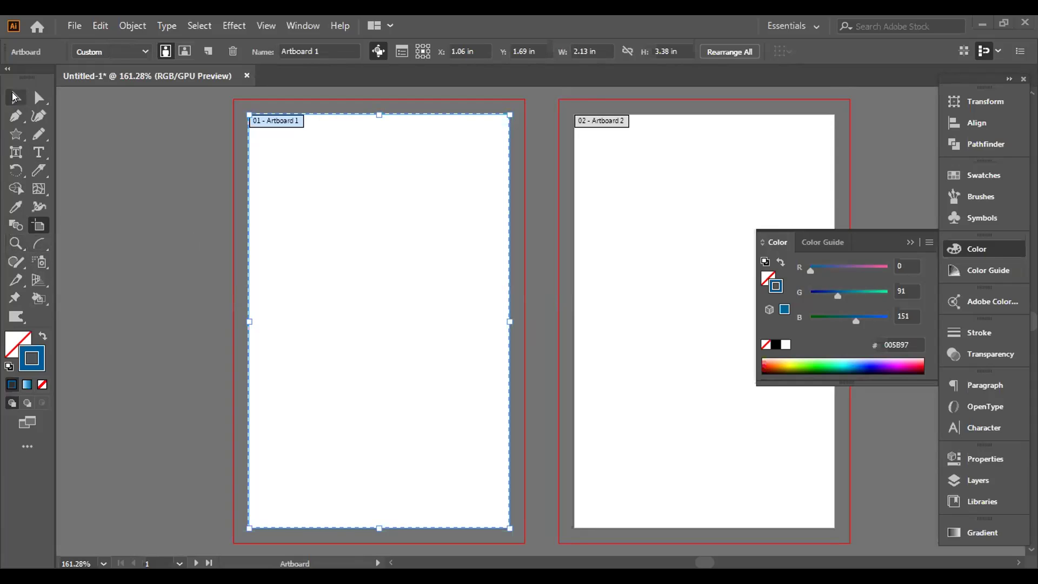
left_click(14, 97)
left_click(39, 248)
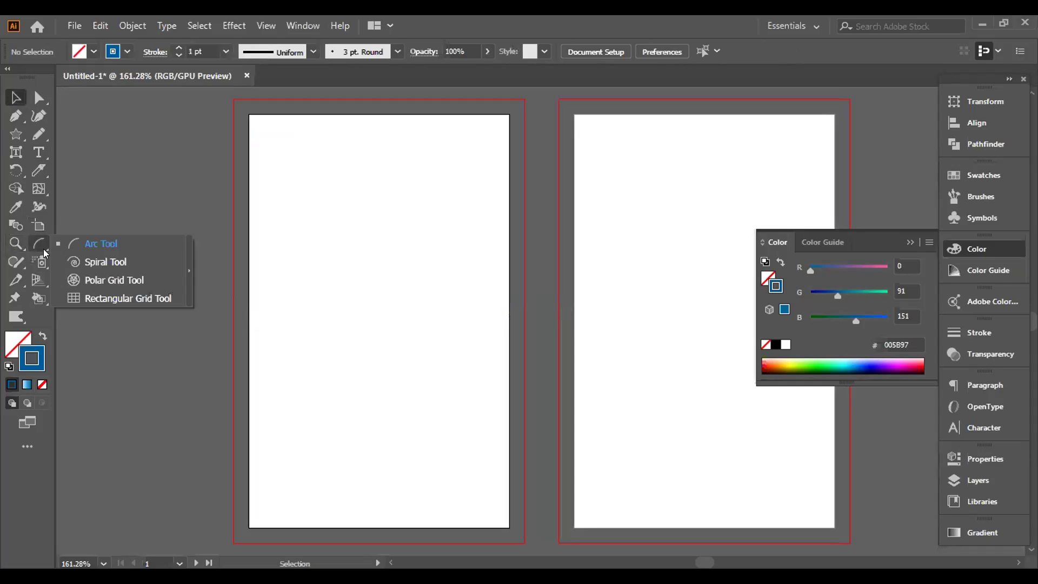
left_click(94, 244)
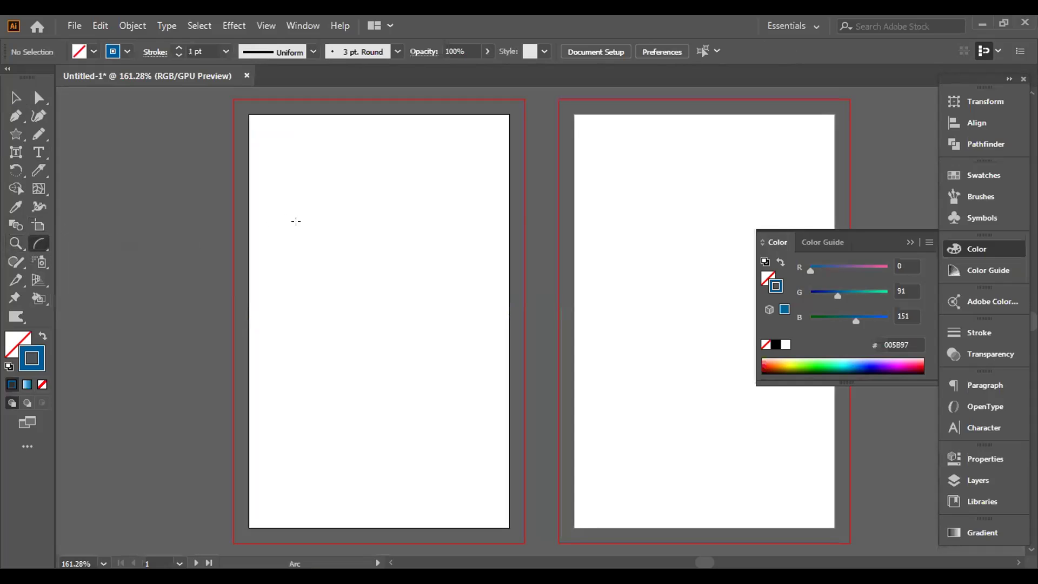
left_click(296, 221)
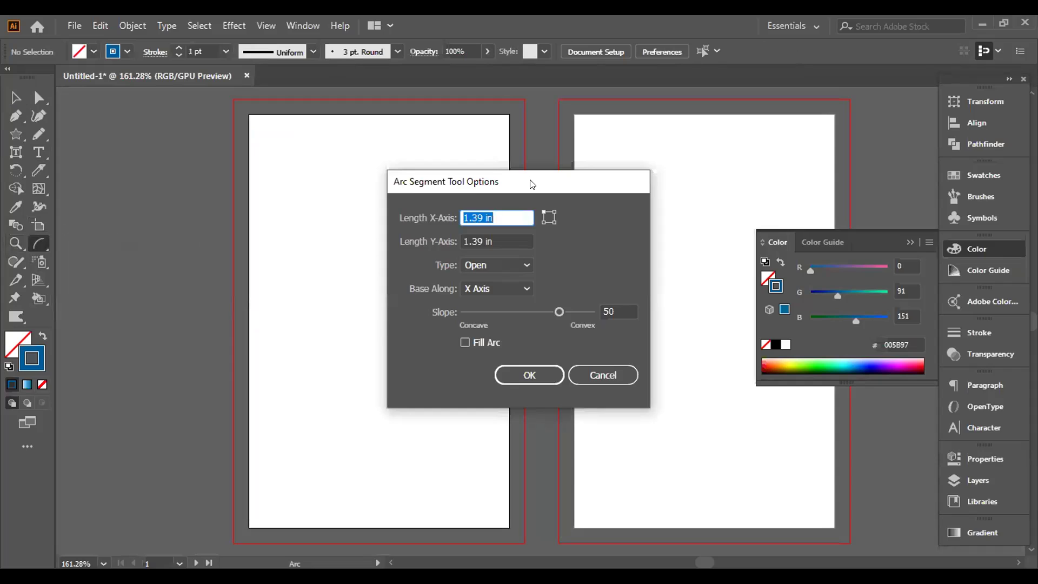
left_click_drag(537, 183, 633, 127)
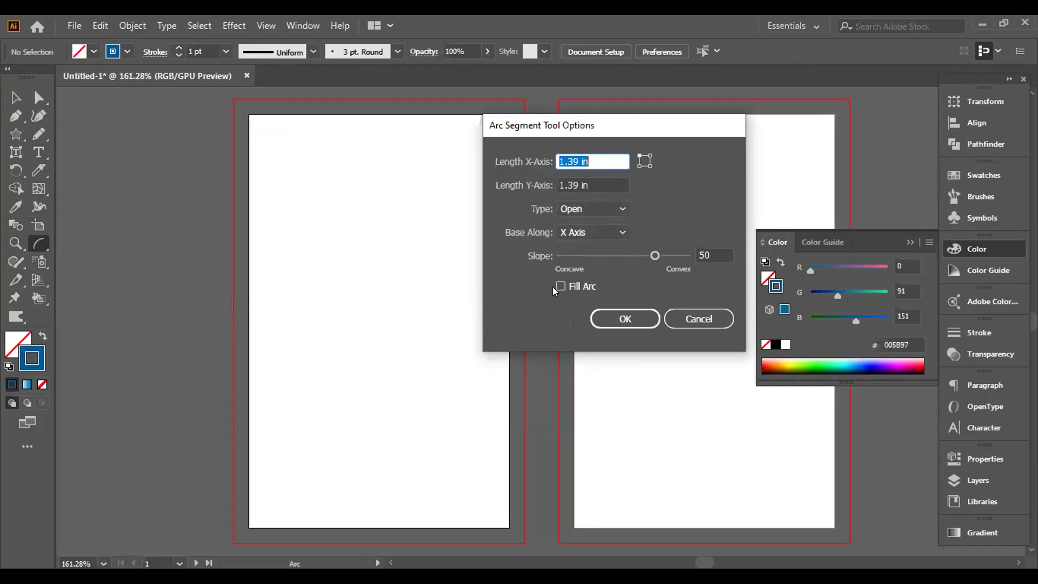
left_click(625, 313)
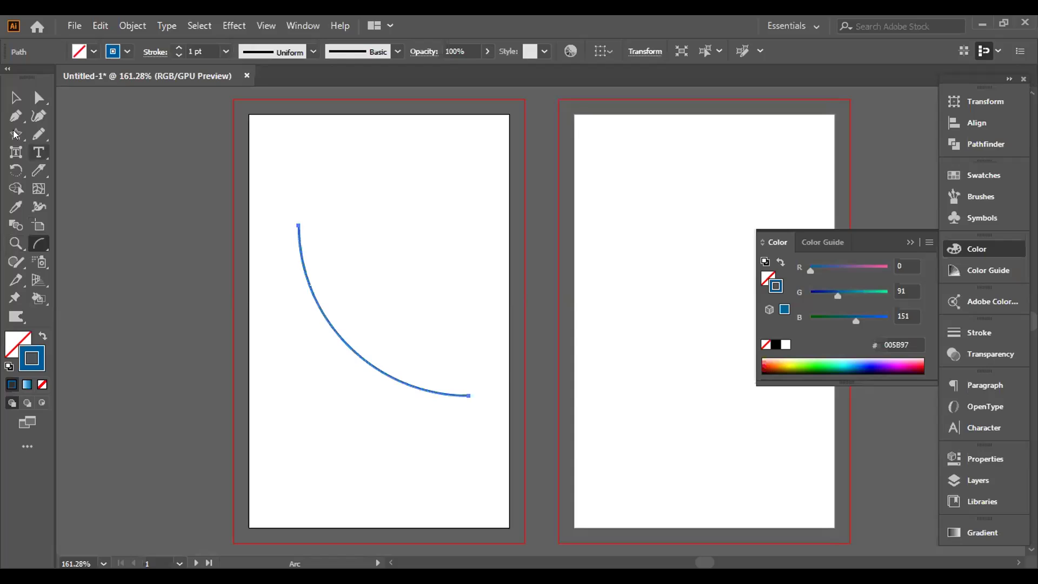
left_click(16, 97)
left_click(341, 253)
left_click_drag(465, 397, 488, 360)
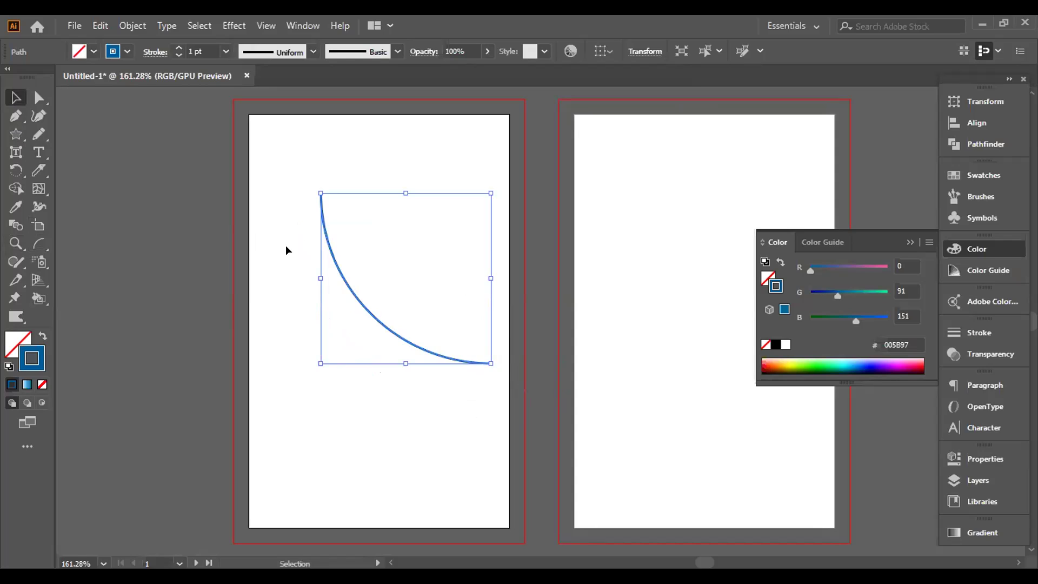
key("Delete")
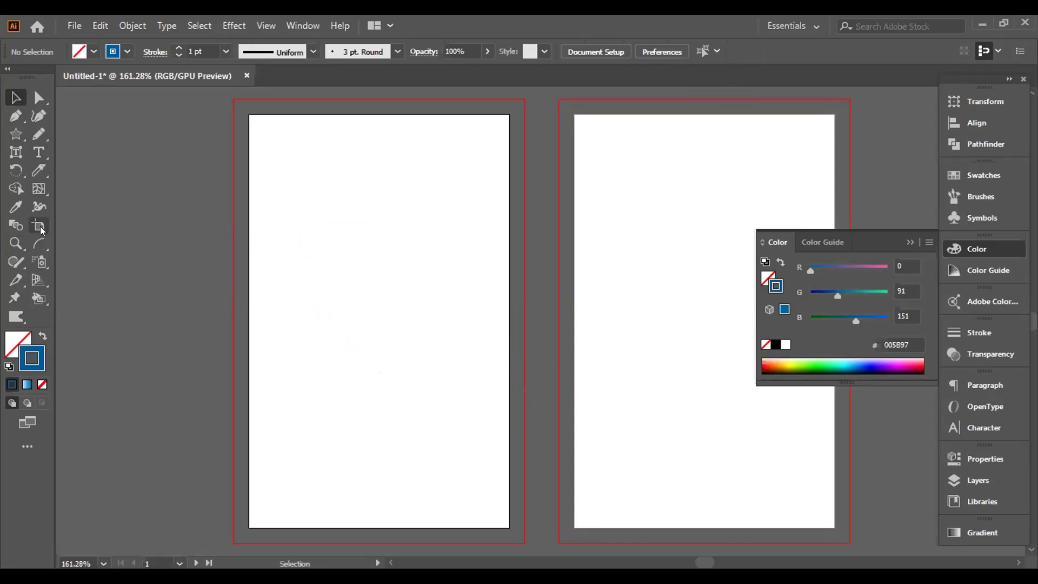
left_click(40, 244)
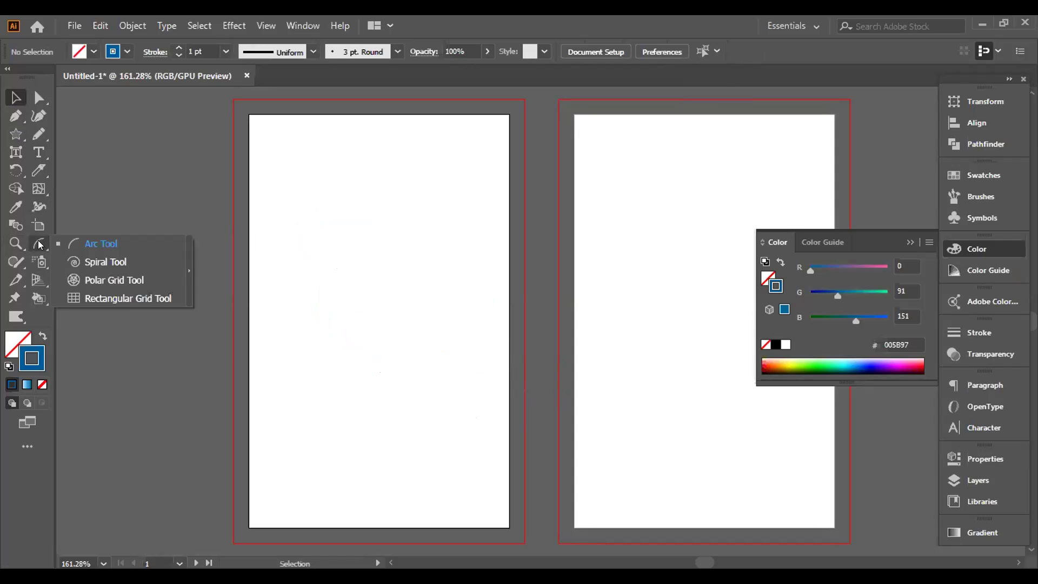
Step: Draw a test spiral, adding windings with the Up arrow, then delete it
left_click(87, 259)
left_click_drag(317, 210, 543, 270)
key("Up")
key("Up")
key("Up")
key("Up")
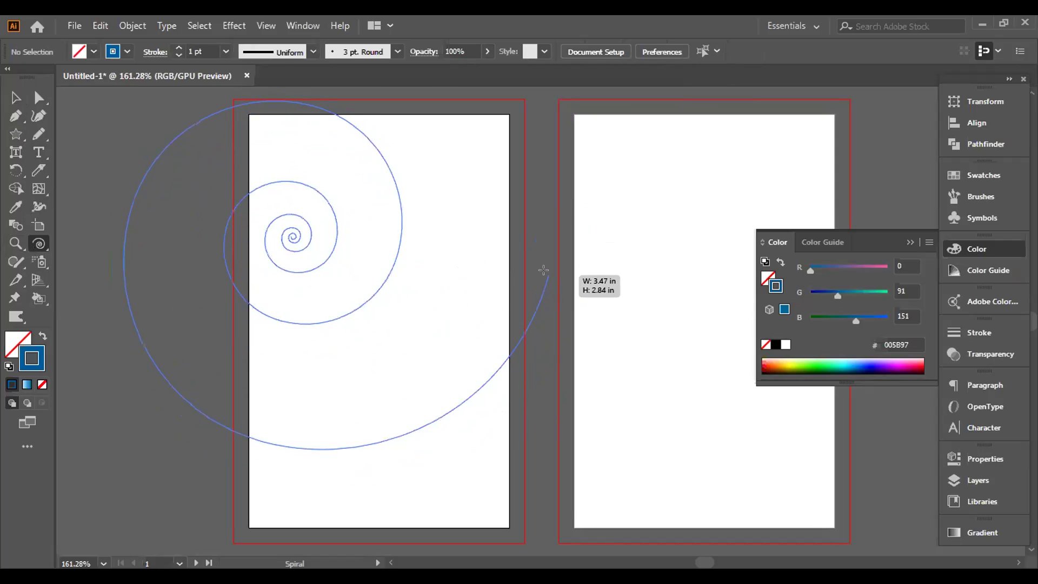
left_click_drag(543, 269, 419, 304)
key("Up")
key("Up")
key("Up")
key("Up")
key("Up")
key("Up")
key("Up")
key("Up")
key("Up")
key("Up")
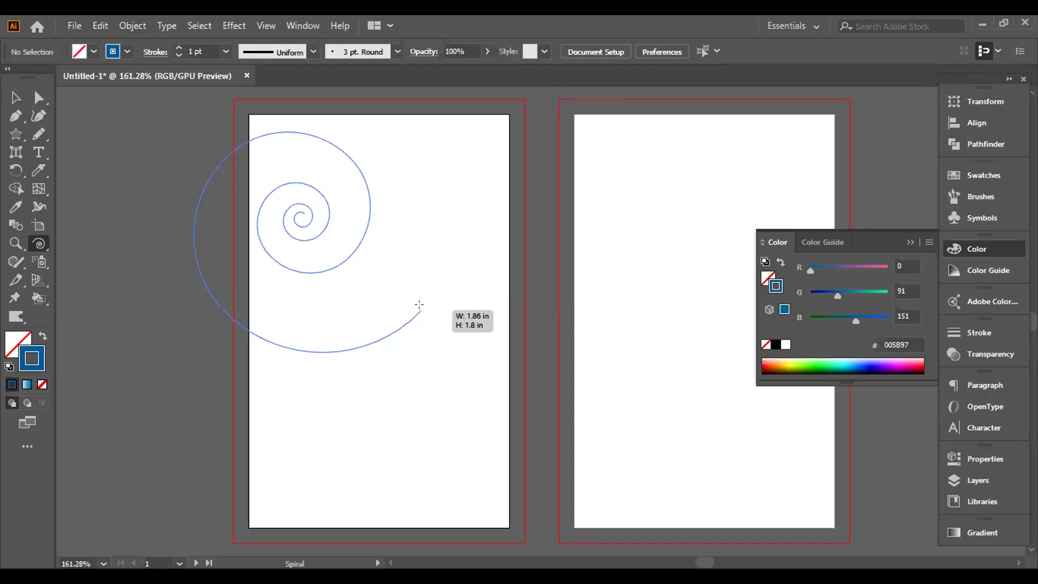
left_click_drag(419, 304, 481, 344)
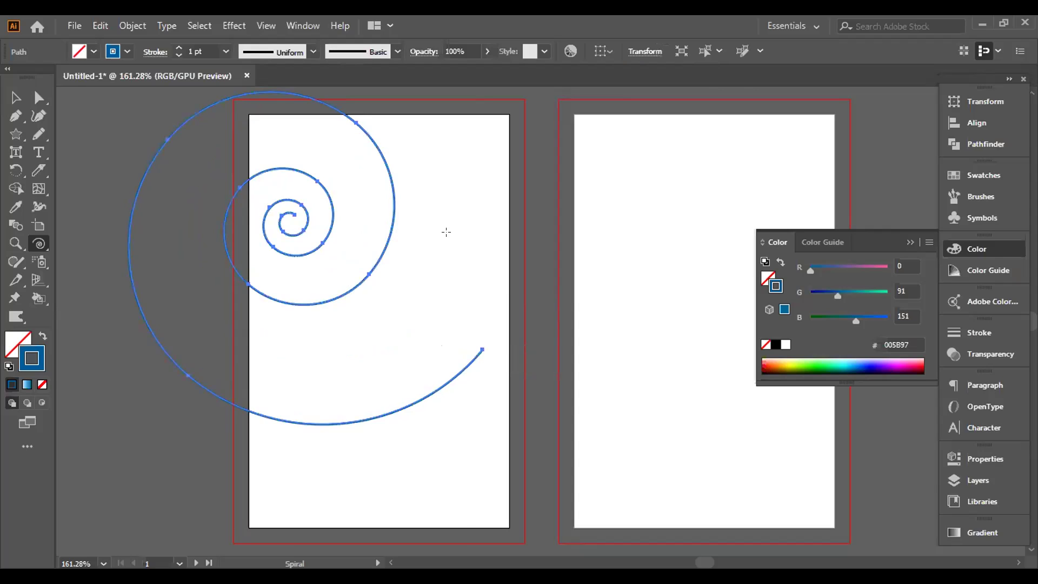
key("Delete")
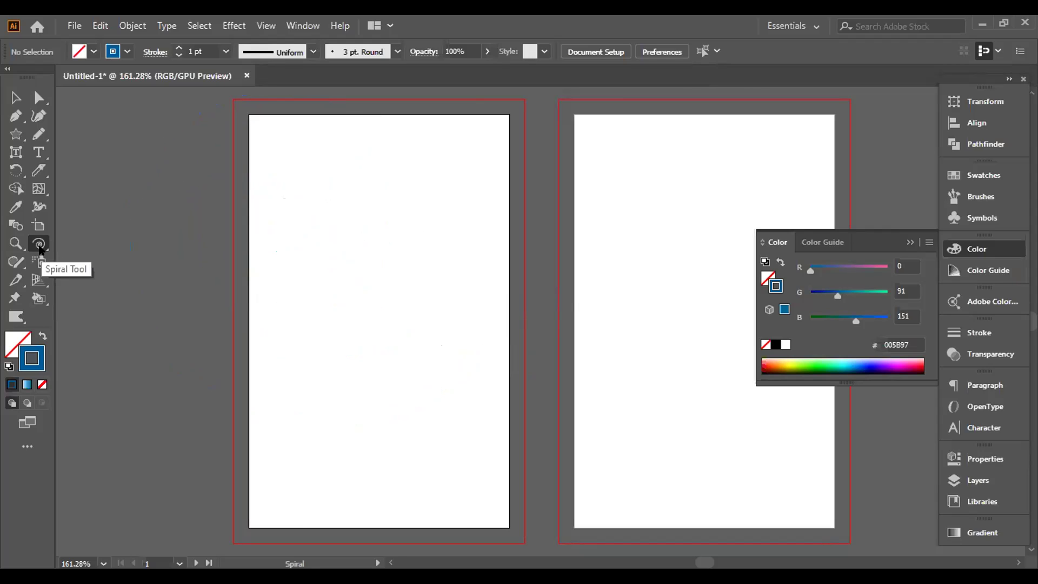
Step: Draw a small spiral at the artboard's top-left, cancel Spiral options, and start a polar grid below
left_click_drag(40, 250, 92, 262)
left_click_drag(289, 196, 309, 218)
left_click(310, 219)
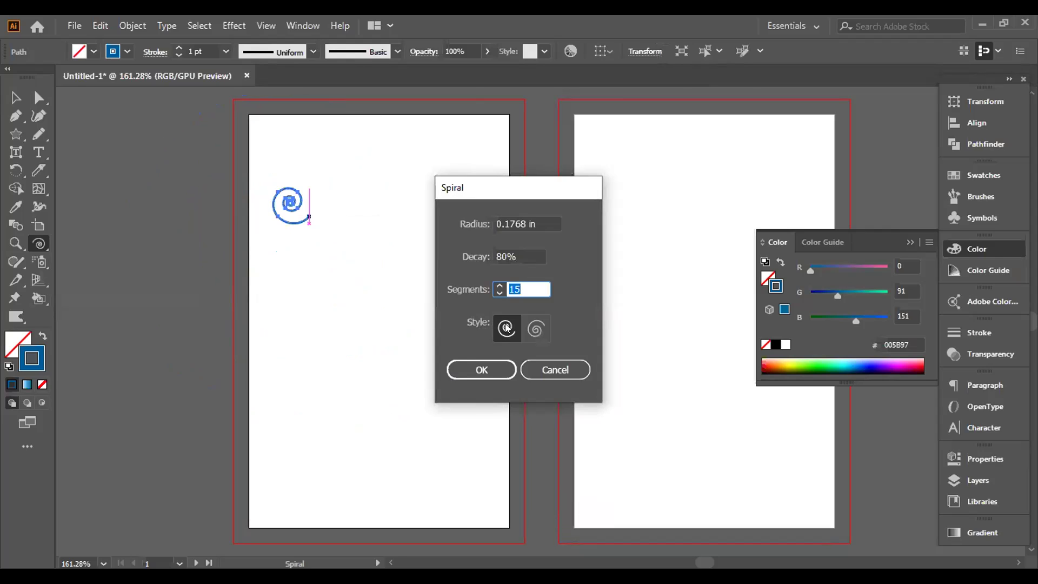
left_click(536, 328)
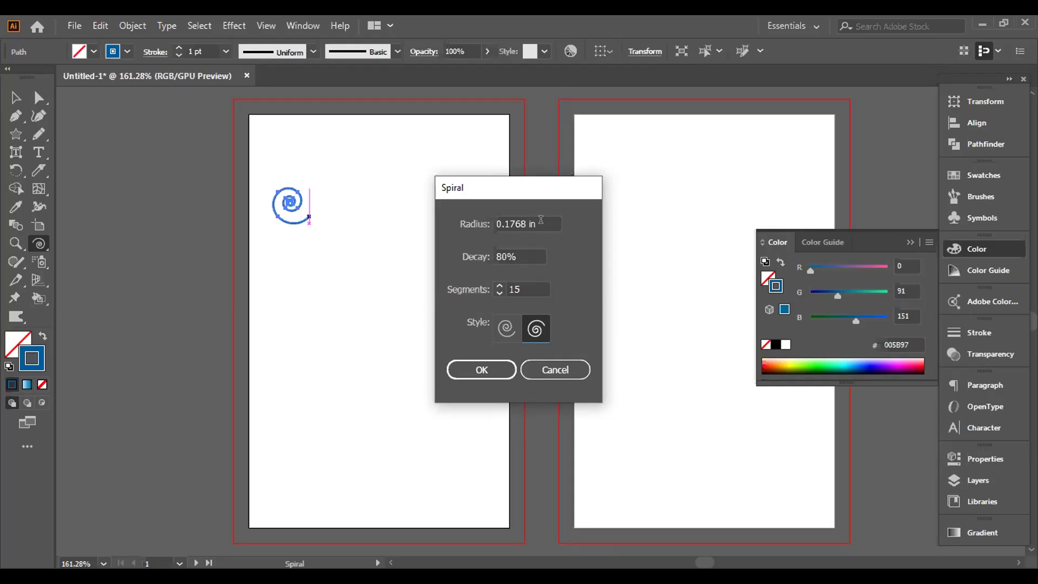
left_click(540, 369)
left_click_drag(38, 244, 104, 277)
left_click_drag(327, 279, 509, 460)
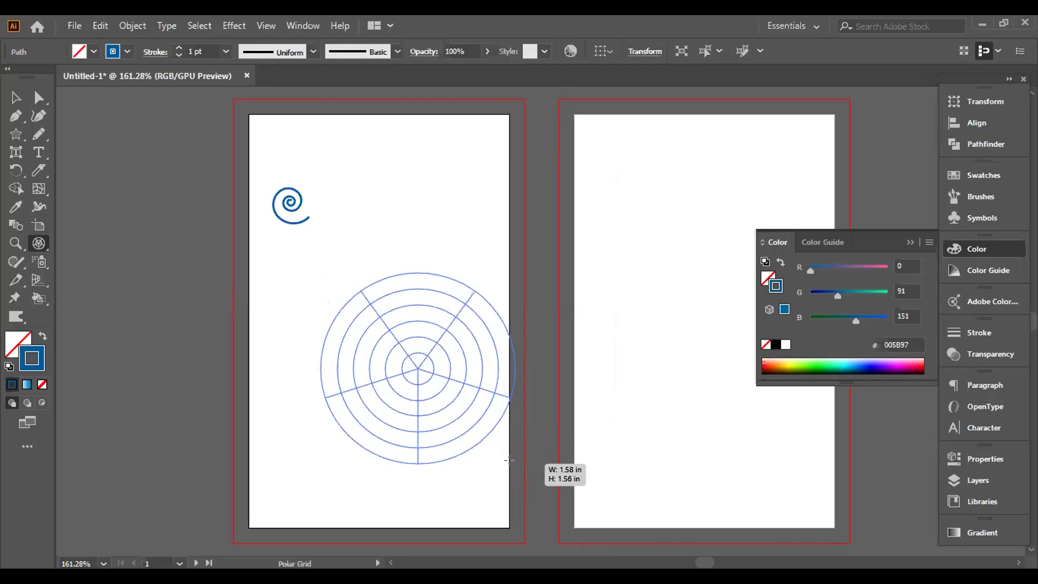
Step: Finish placing the polar grid with one concentric ring removed via the Down arrow
left_click_drag(508, 460, 511, 460)
key("Down")
key("Down")
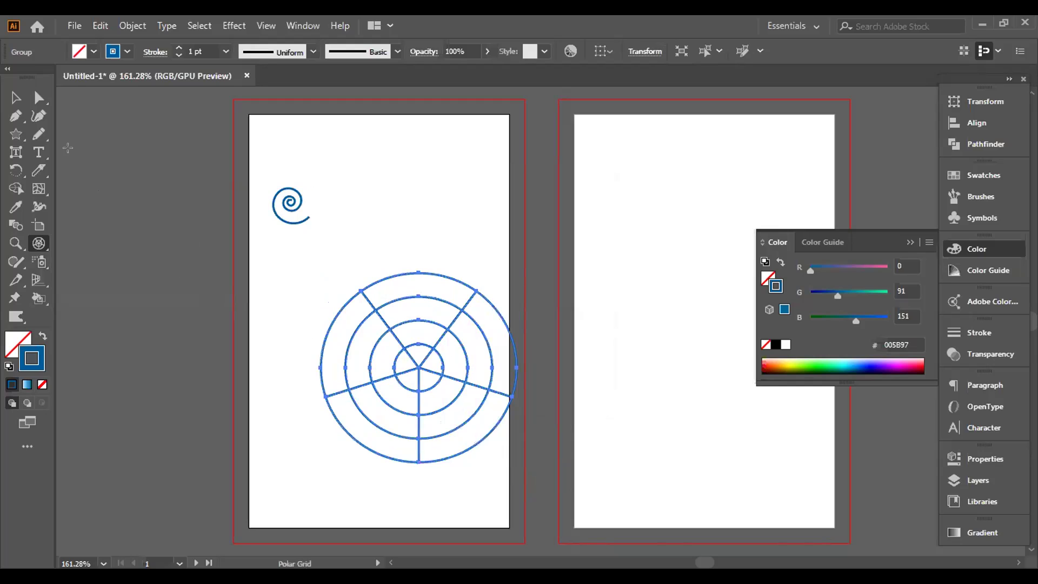
left_click_drag(314, 275, 522, 446)
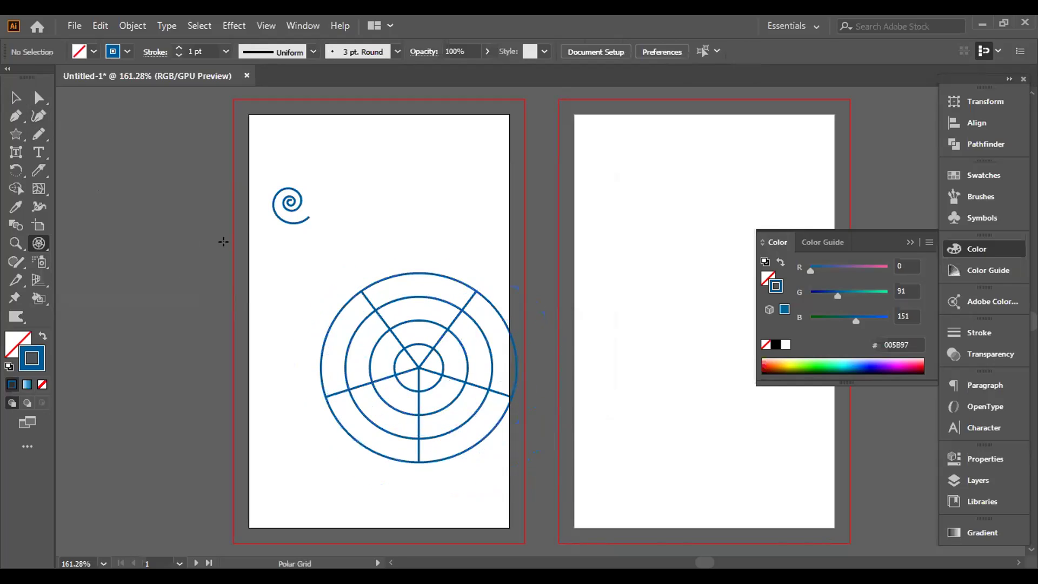
Step: Ungroup the polar grid and delete its radial dividers, leaving only concentric circles
left_click(10, 96)
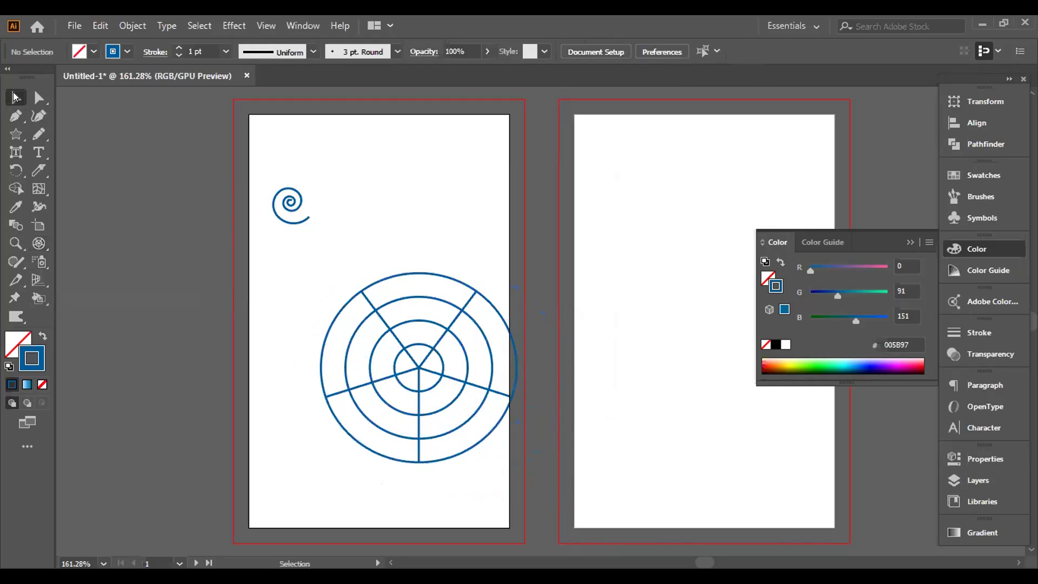
left_click(445, 364)
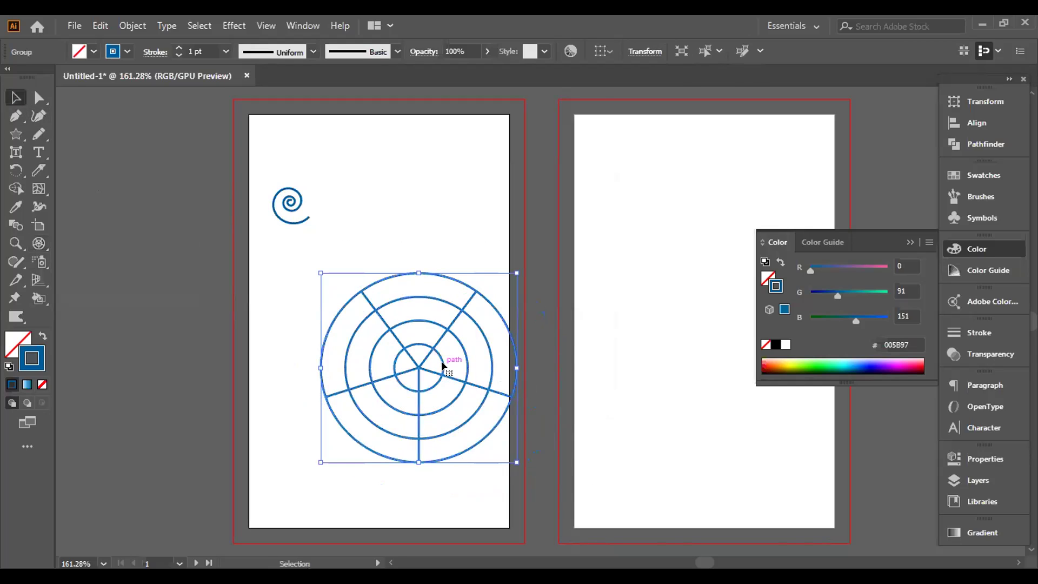
right_click(445, 364)
left_click(483, 227)
left_click(706, 287)
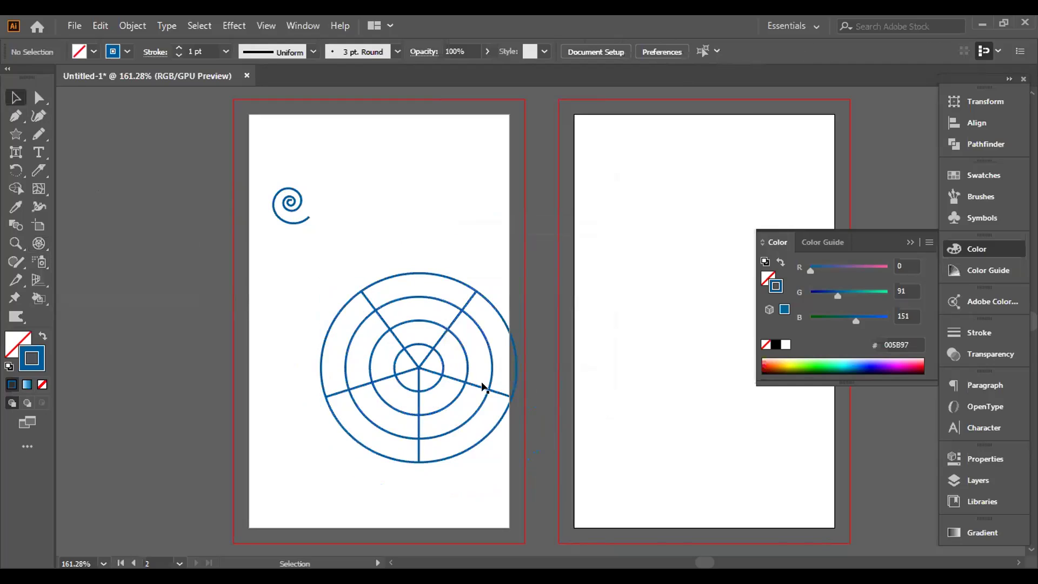
left_click(450, 373)
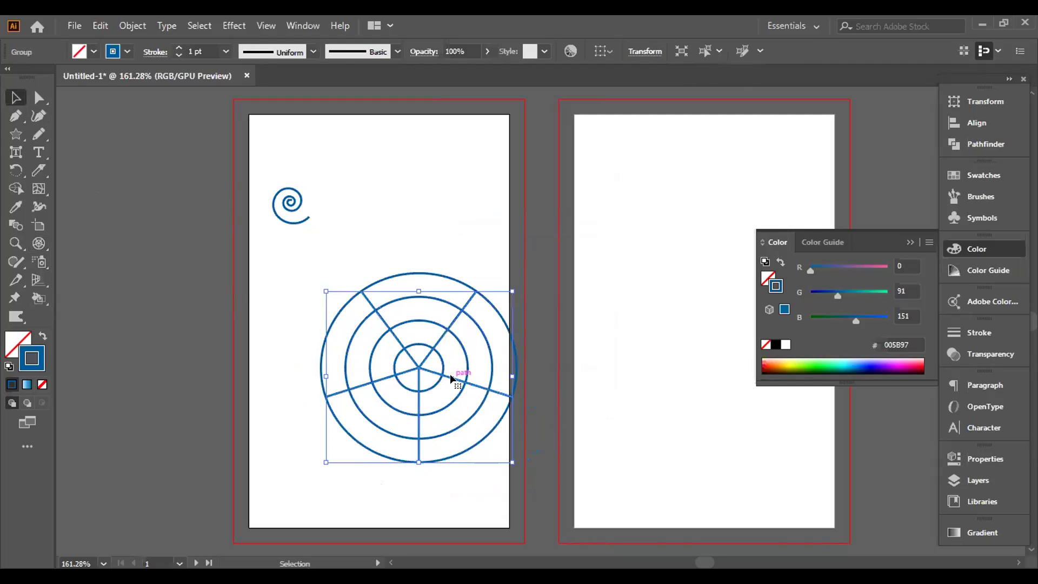
key("Delete")
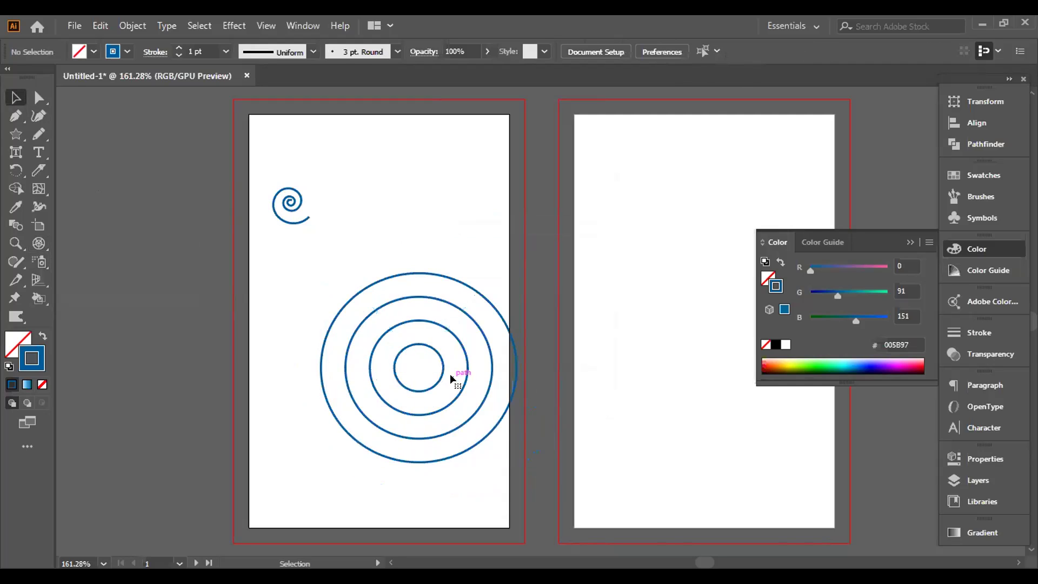
Step: Move the circles up and left, then delete them together with the spiral
left_click_drag(269, 267, 474, 440)
left_click_drag(419, 339, 358, 326)
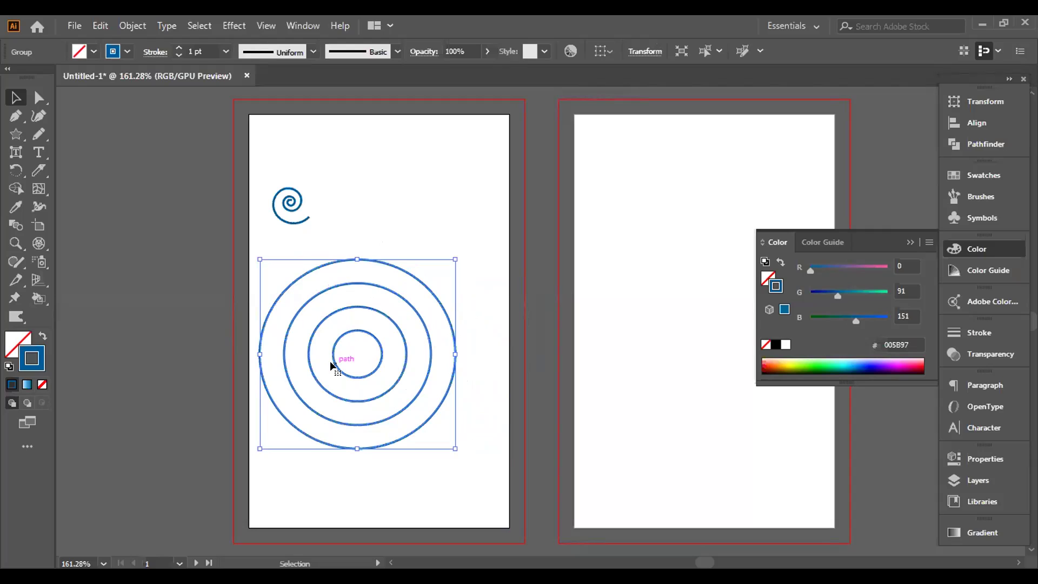
left_click_drag(222, 140, 393, 326)
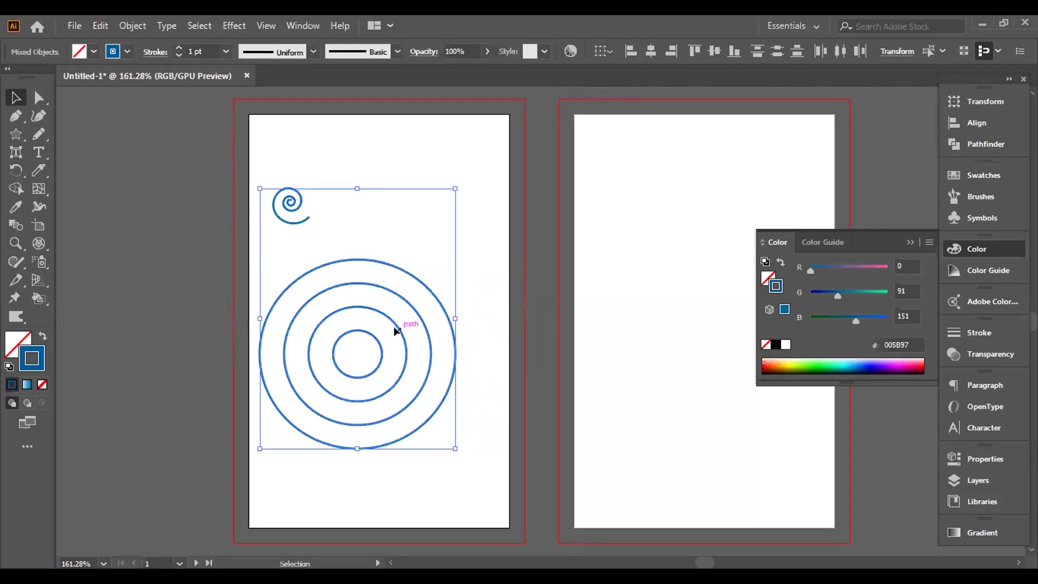
key("Delete")
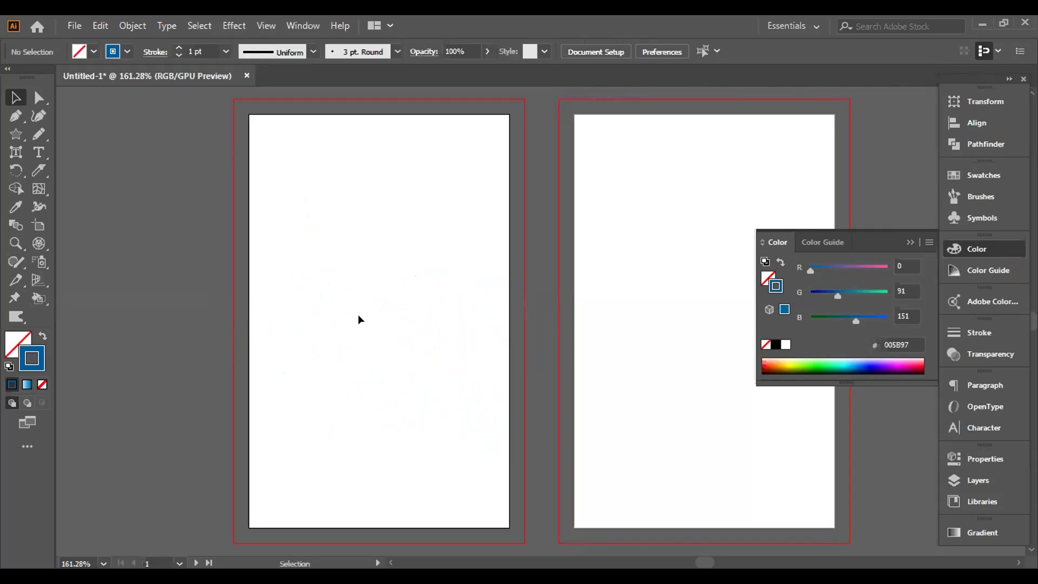
left_click(40, 248)
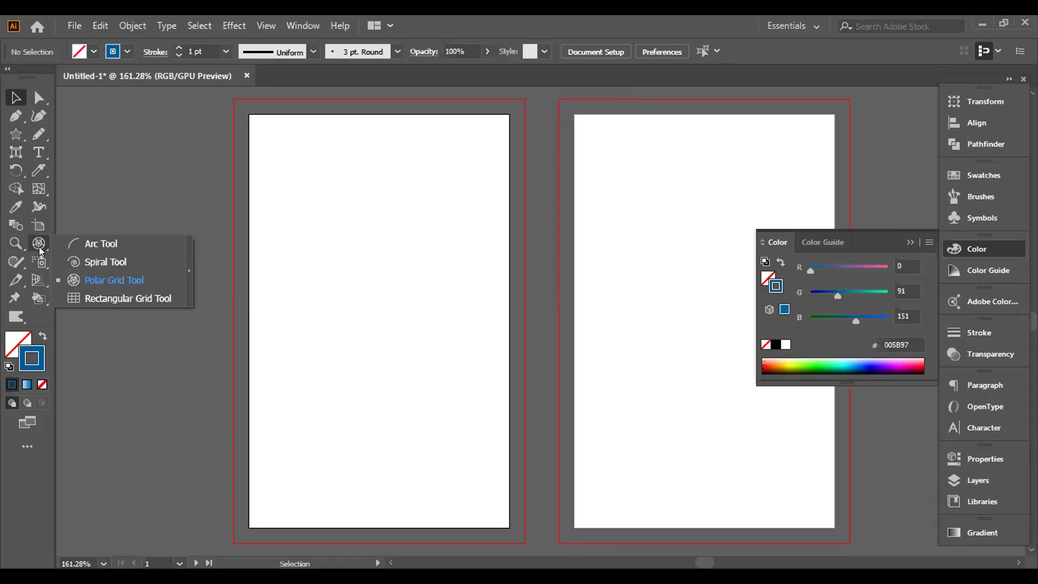
Step: Draw a rectangular grid about 1.4 in square and view its options, cancelling without changes
left_click(115, 296)
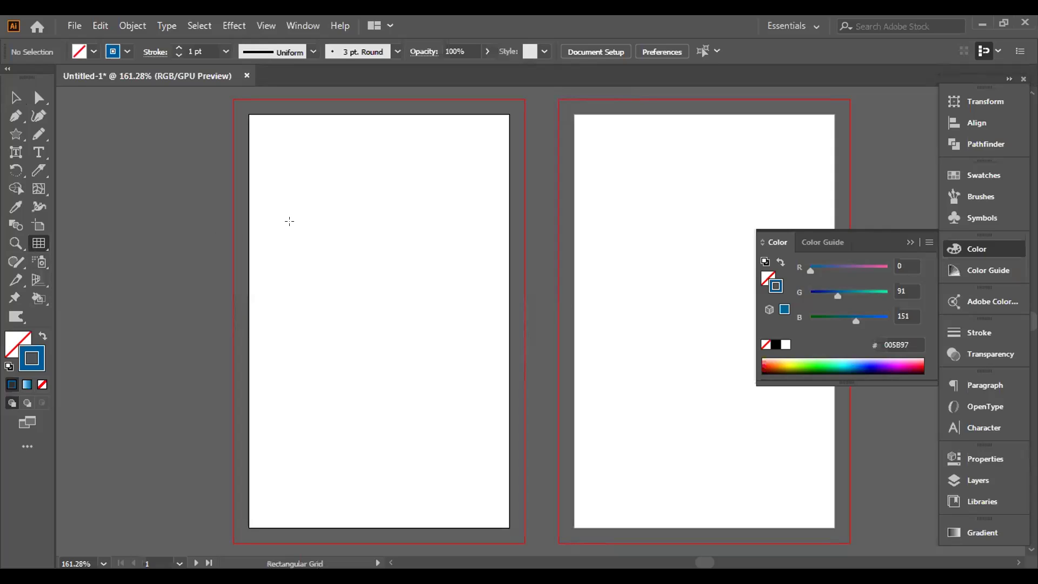
left_click_drag(291, 208, 459, 380)
left_click(461, 381)
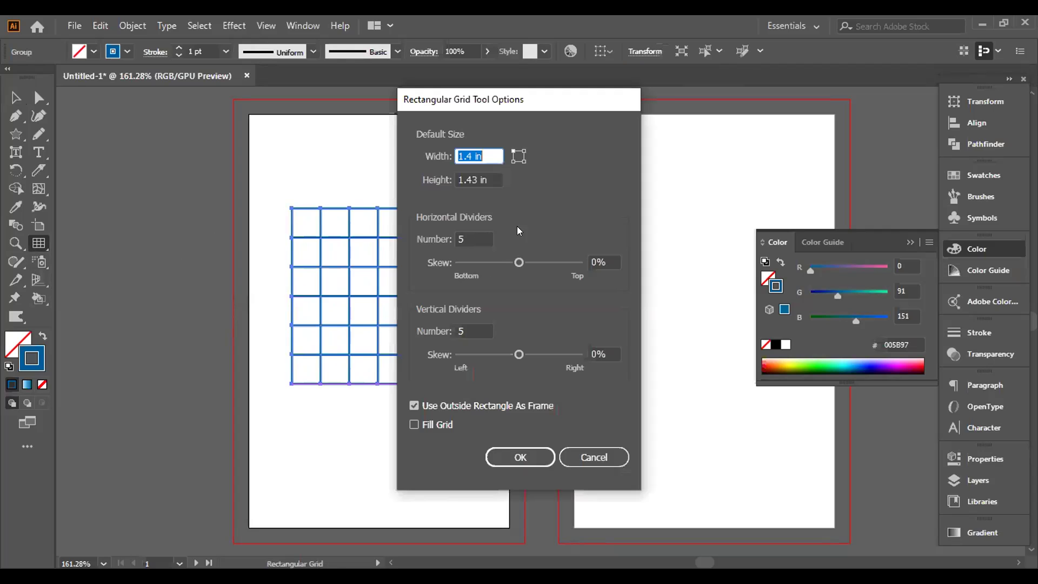
left_click_drag(538, 102, 627, 115)
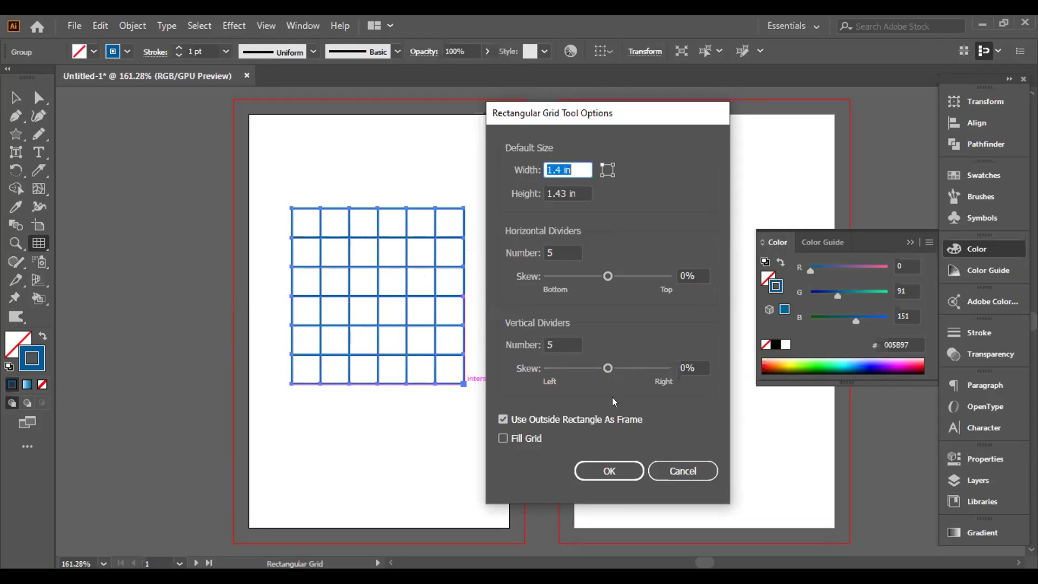
left_click(670, 472)
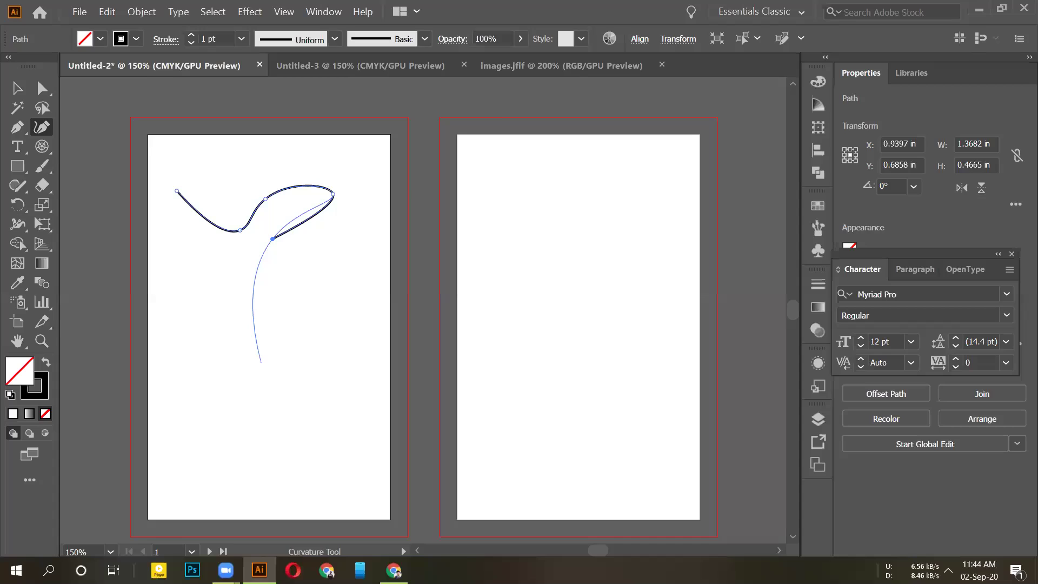
Step: Scribble several freehand brush strokes across the page, then undo the latest ones
left_click_drag(346, 463, 435, 427)
mouse_move(323, 413)
left_mouse_down()
mouse_move(547, 364)
mouse_move(691, 395)
left_mouse_up()
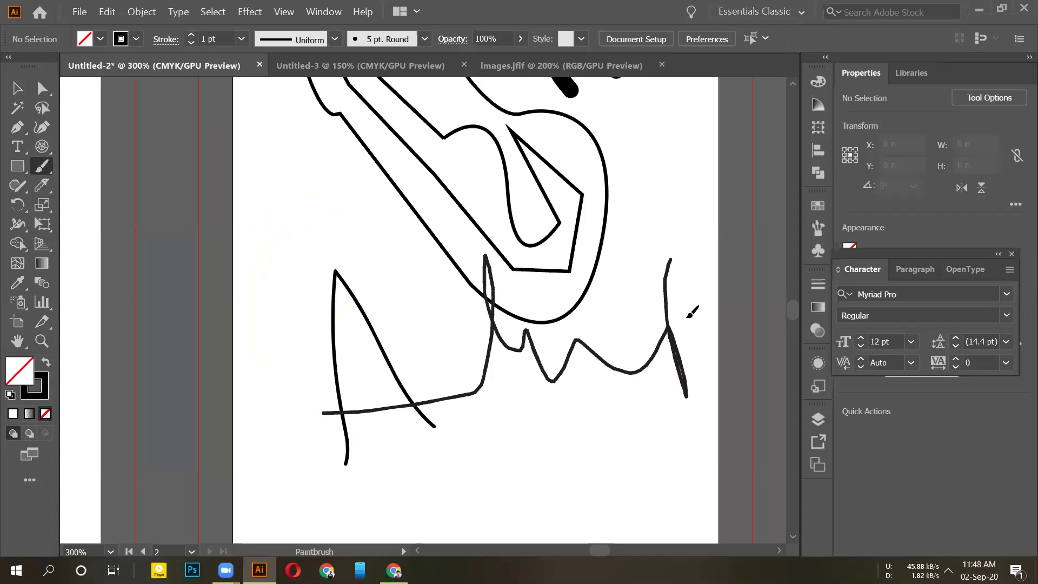
left_click_drag(688, 317, 654, 332)
mouse_move(286, 456)
left_mouse_down()
mouse_move(232, 426)
mouse_move(671, 327)
left_mouse_up()
left_click_drag(429, 339, 470, 406)
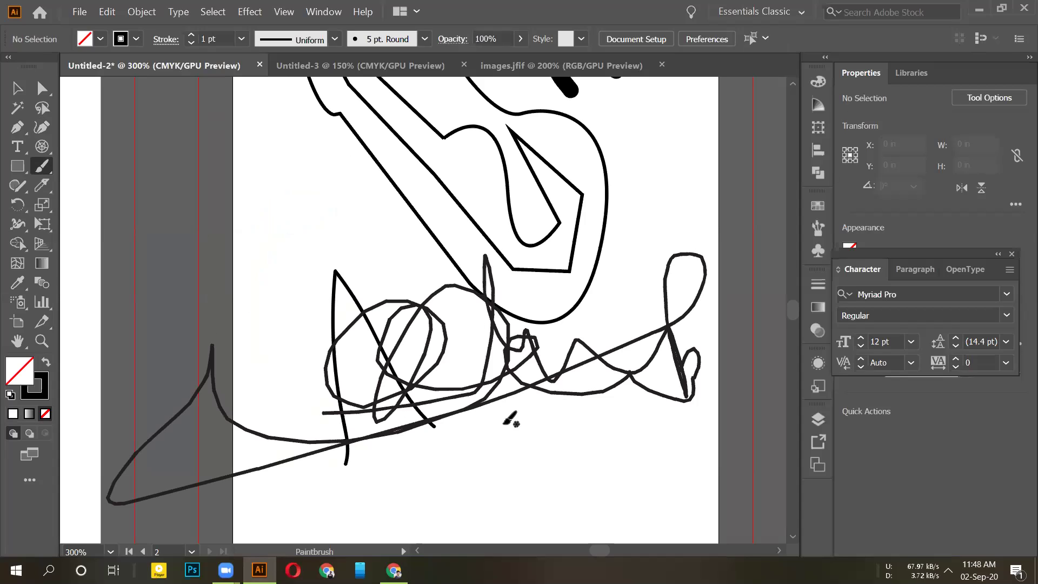
key("ctrl+z")
Step: Draw more paintbrush scribbles, then undo them until only the outlined shape remains
mouse_move(374, 513)
left_mouse_down()
mouse_move(463, 371)
mouse_move(503, 422)
left_mouse_up()
mouse_move(327, 439)
left_mouse_down()
mouse_move(382, 438)
mouse_move(518, 397)
left_mouse_up()
left_click_drag(581, 459, 559, 470)
left_click_drag(645, 416, 645, 449)
left_click(638, 369)
mouse_move(658, 377)
left_mouse_down()
mouse_move(679, 417)
mouse_move(511, 427)
left_mouse_up()
mouse_move(540, 371)
left_mouse_down()
mouse_move(469, 315)
mouse_move(413, 376)
mouse_move(412, 340)
left_mouse_up()
key("ctrl+z")
key("ctrl+z")
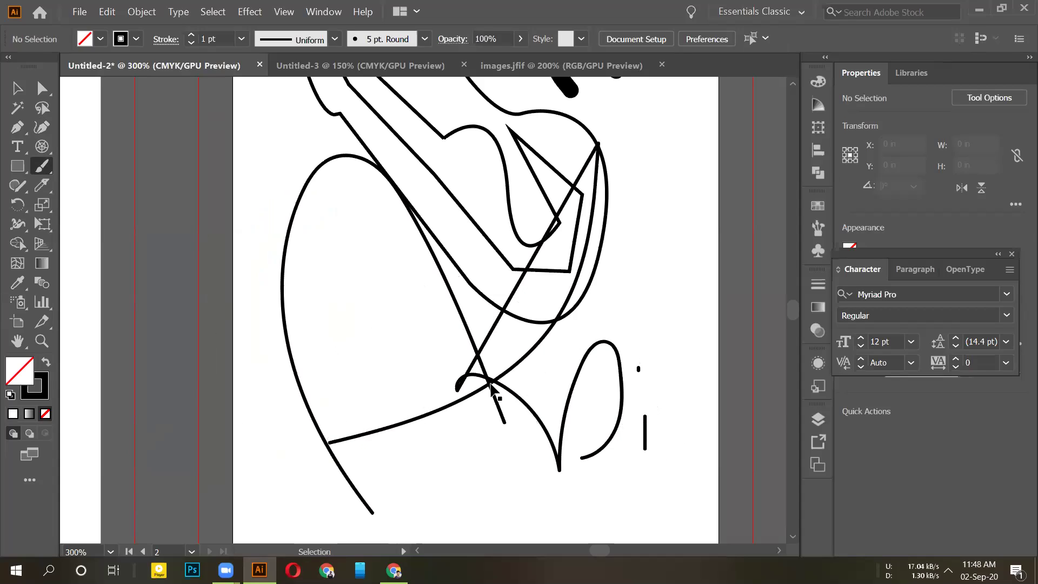
key("ctrl+z")
key("ctrl+z")
key("ctrl+z")
key("ctrl+z")
key("ctrl+z")
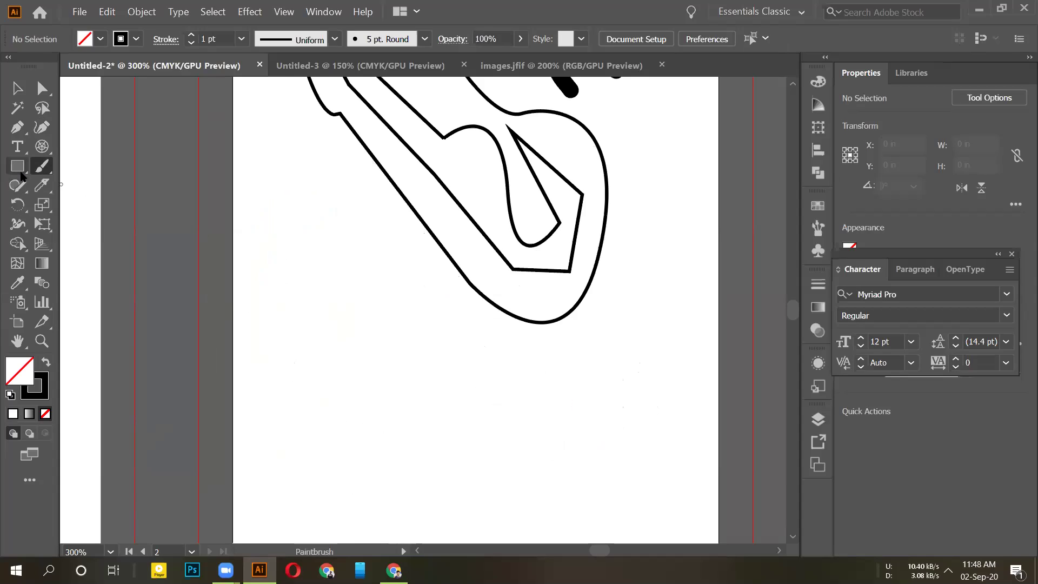
Step: Draw a tall rounded rectangle below the shape and fill it red (C42626)
left_click_drag(20, 174, 81, 189)
left_click_drag(322, 274, 356, 517)
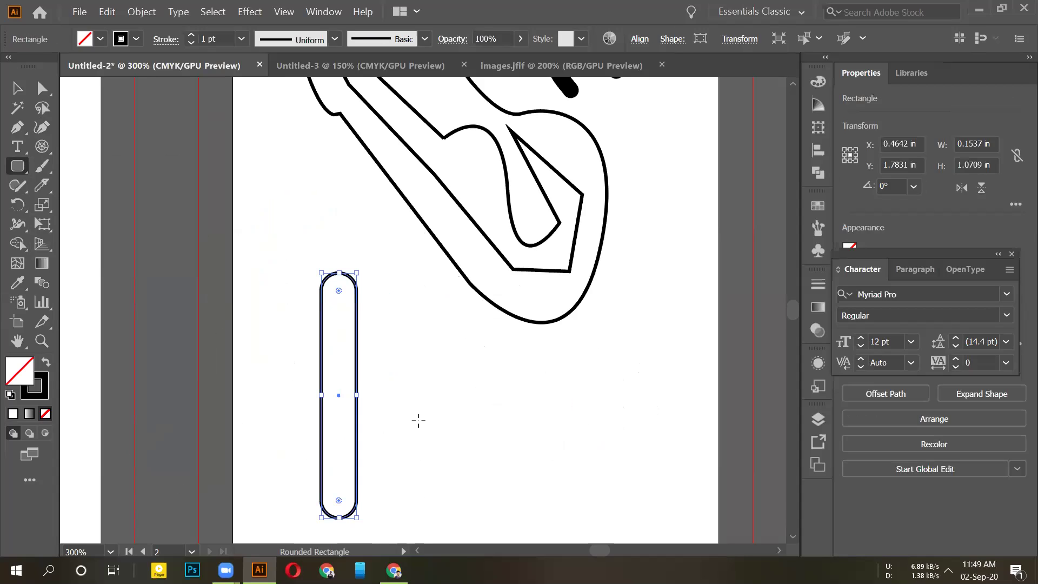
double_click(15, 380)
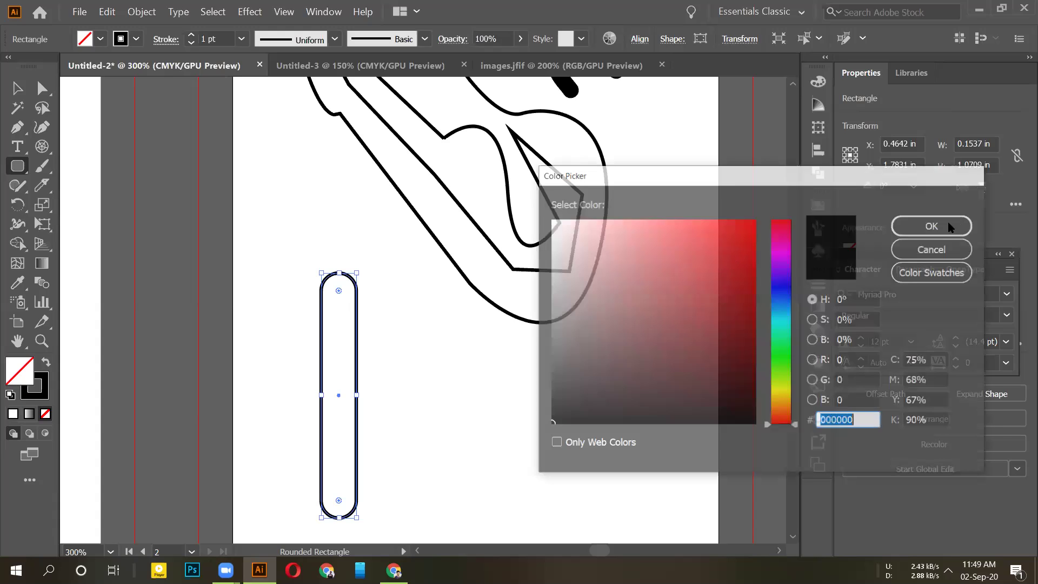
type("C42626")
key("Return")
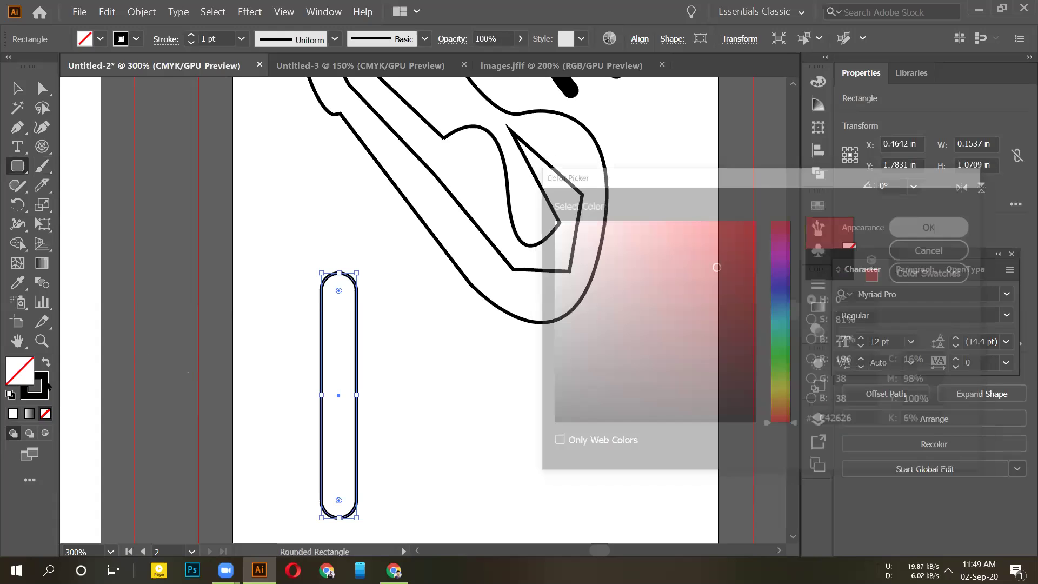
Step: Remove the rectangle's stroke and stretch it wider to the right
left_click(47, 396)
left_click(46, 414)
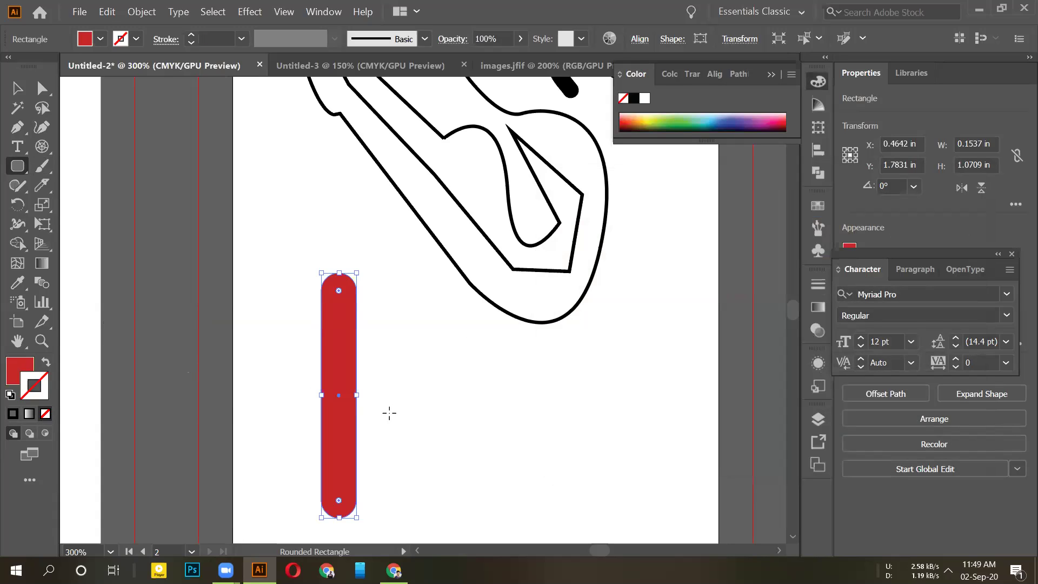
left_click_drag(595, 394, 712, 400)
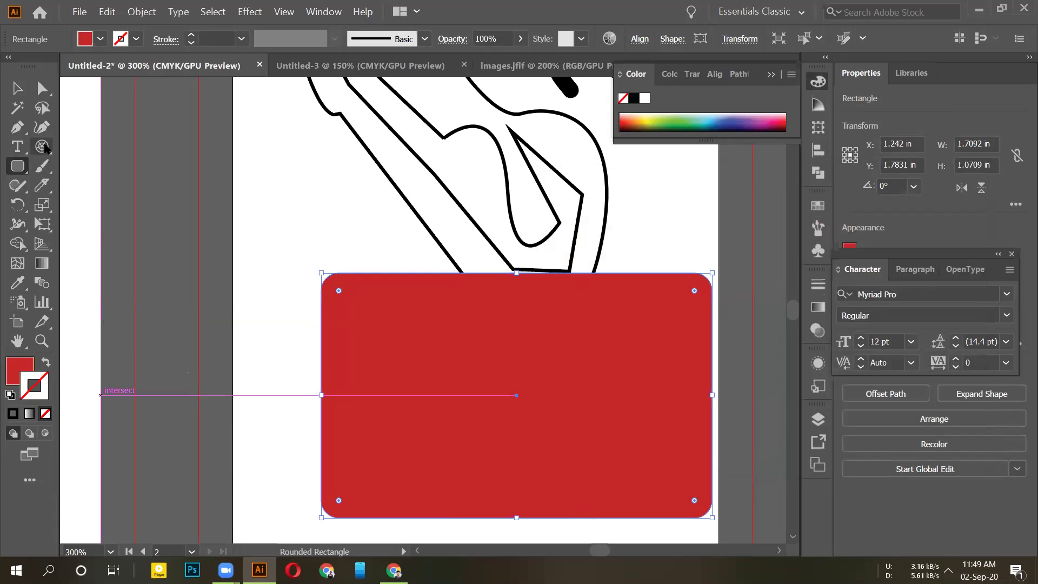
Step: Browse the line, perspective grid, eraser, brush, rotate, pencil, type and pen tool flyouts
left_click(46, 149)
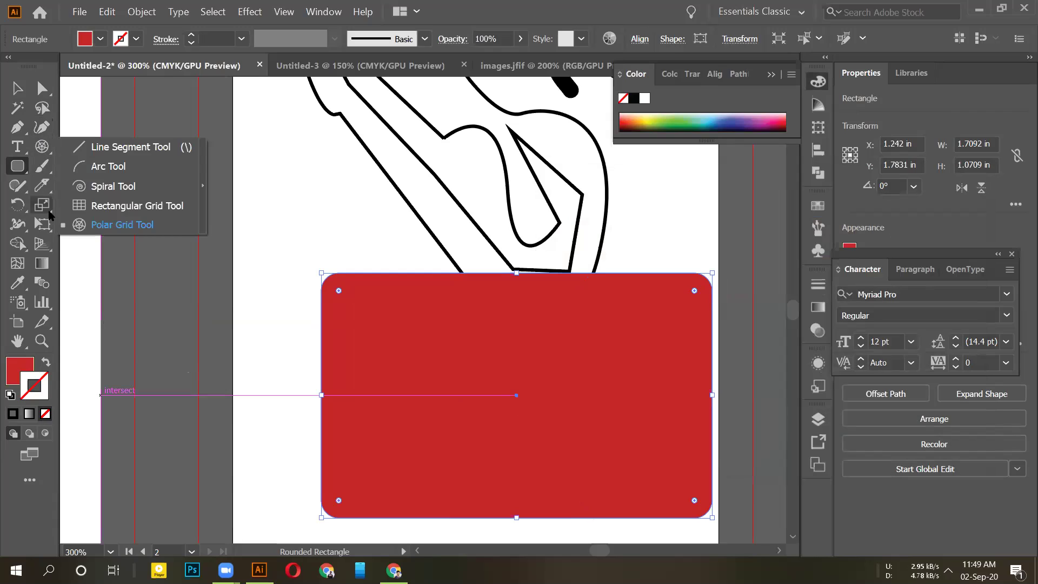
left_click(50, 246)
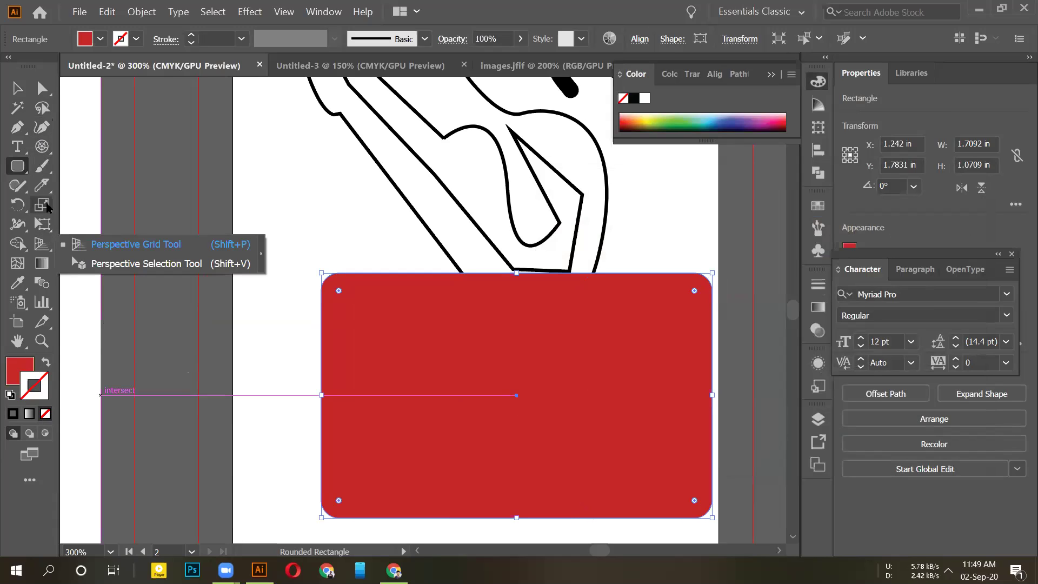
left_click(45, 187)
left_click(43, 166)
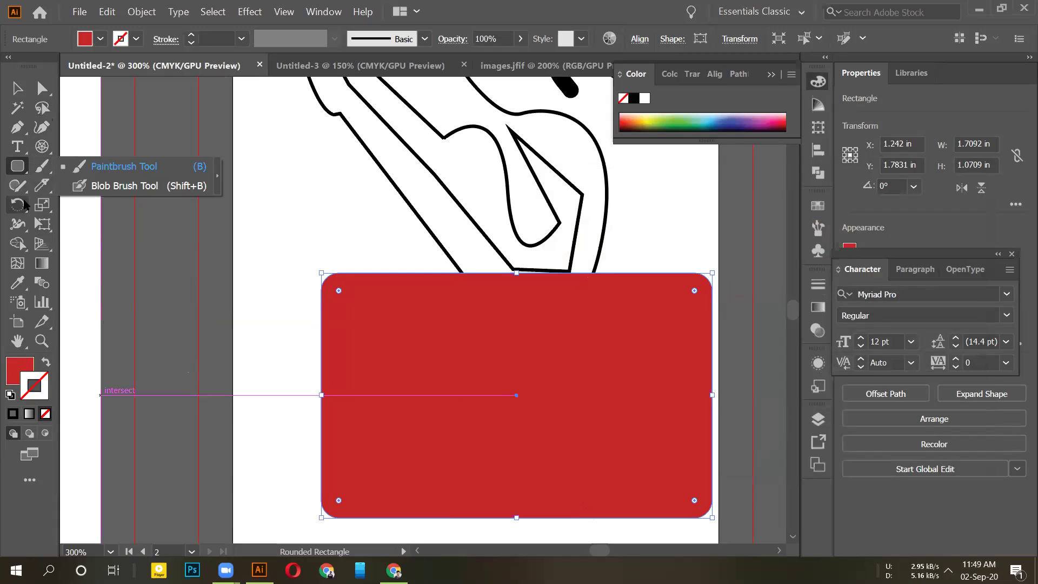
left_click(22, 209)
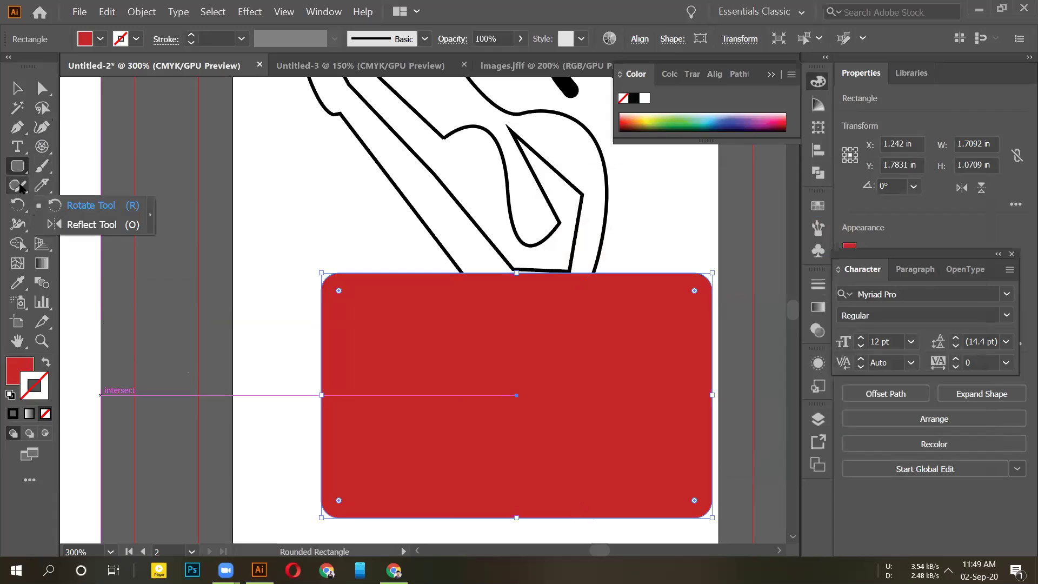
left_click(20, 188)
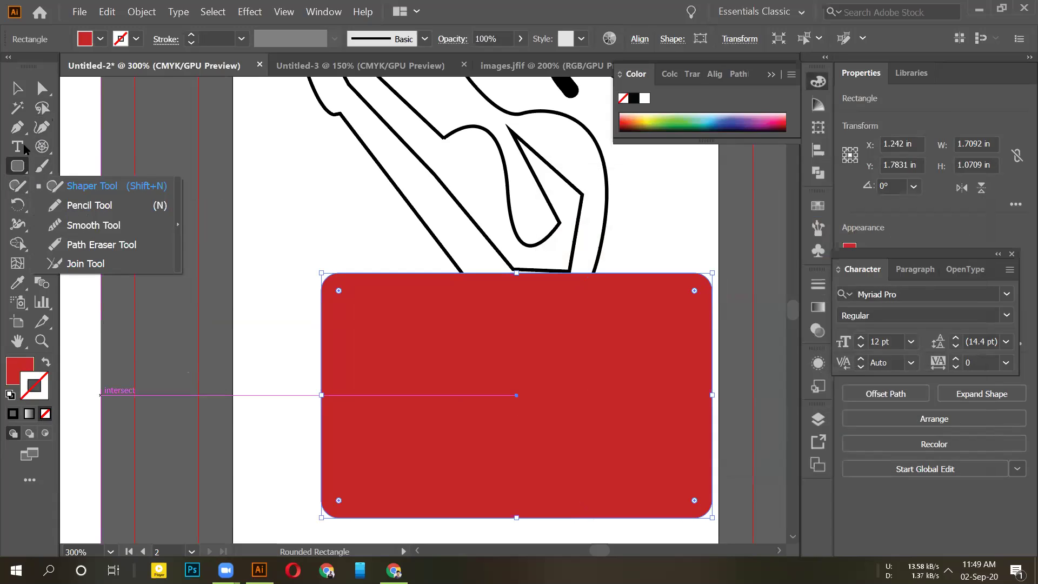
left_click(18, 166)
left_click(24, 149)
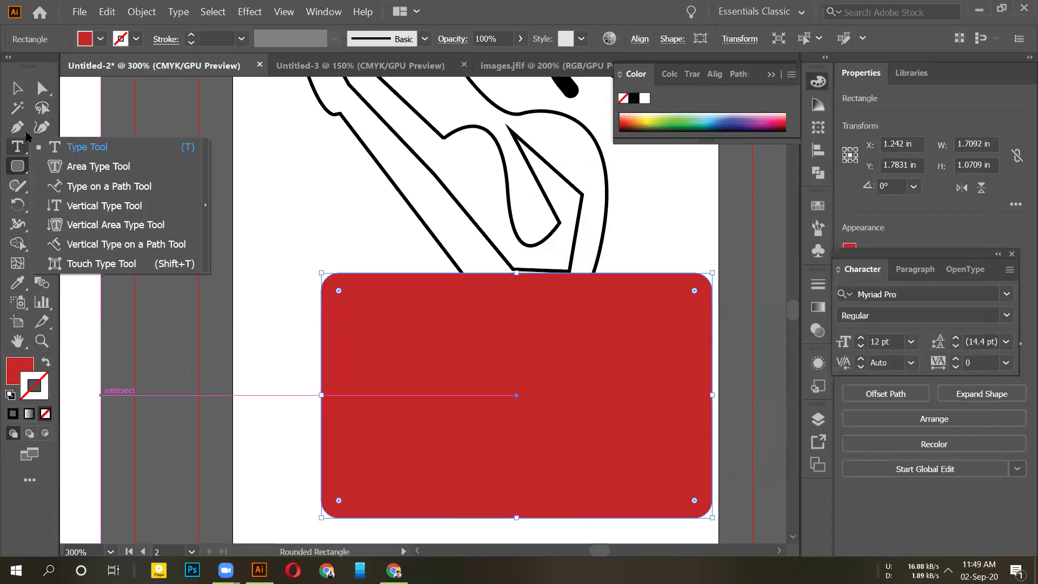
left_click(23, 129)
left_click(42, 244)
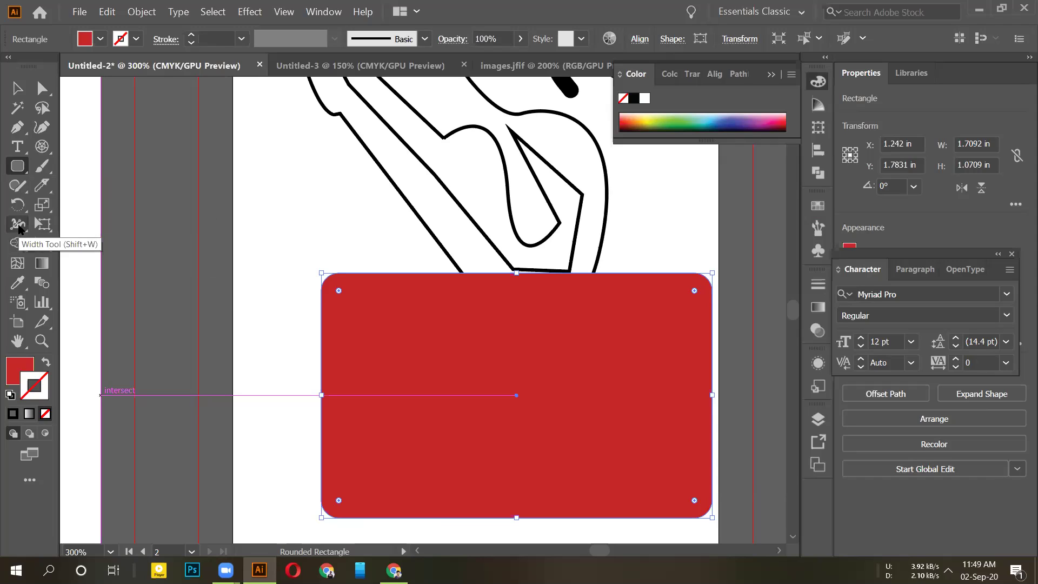
Step: Check the eyedropper, line and pen flyouts, then choose the Flare Tool from the shapes group
left_click(17, 282)
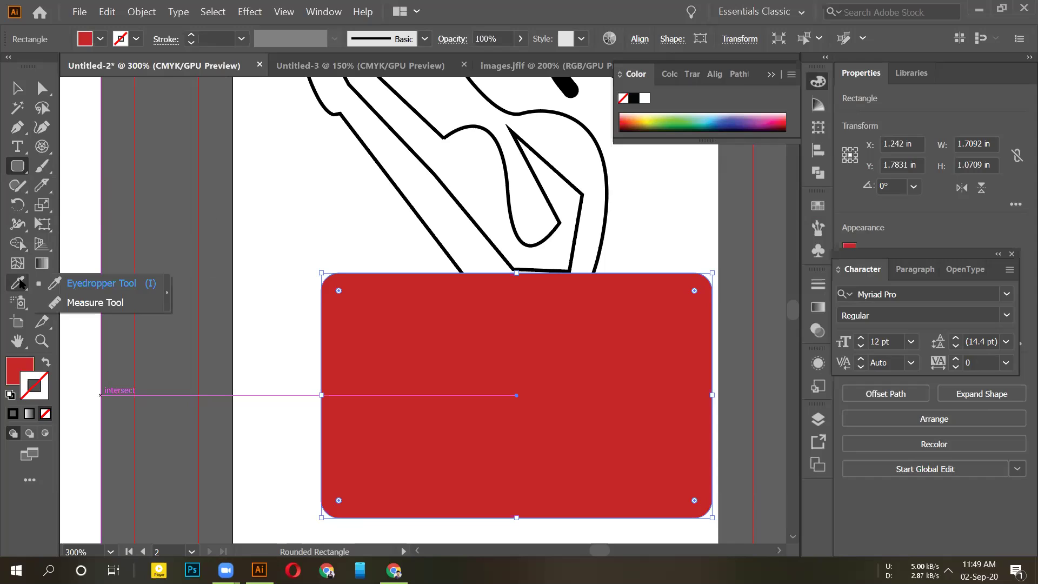
left_click(42, 147)
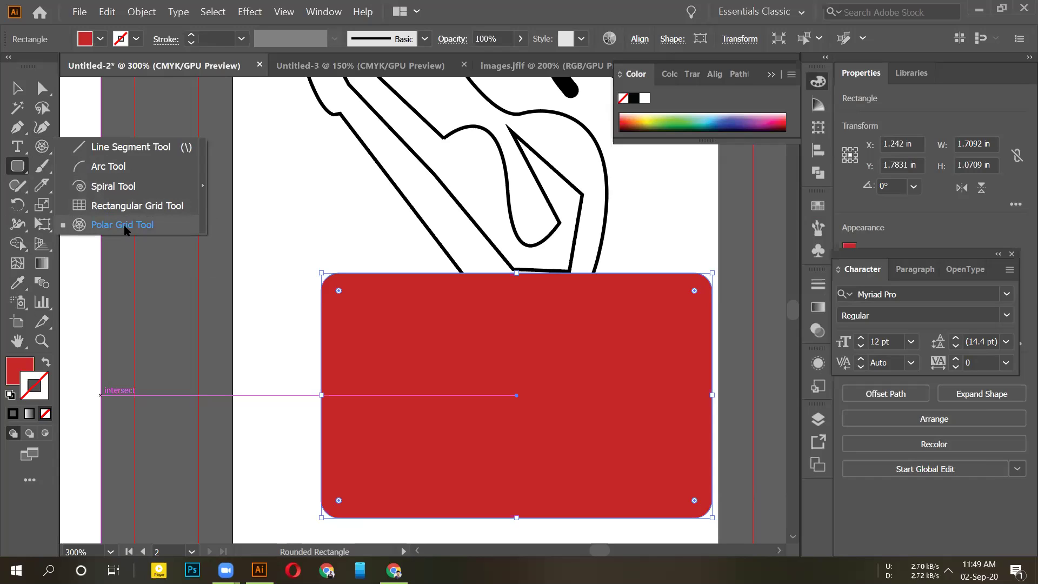
left_click(19, 133)
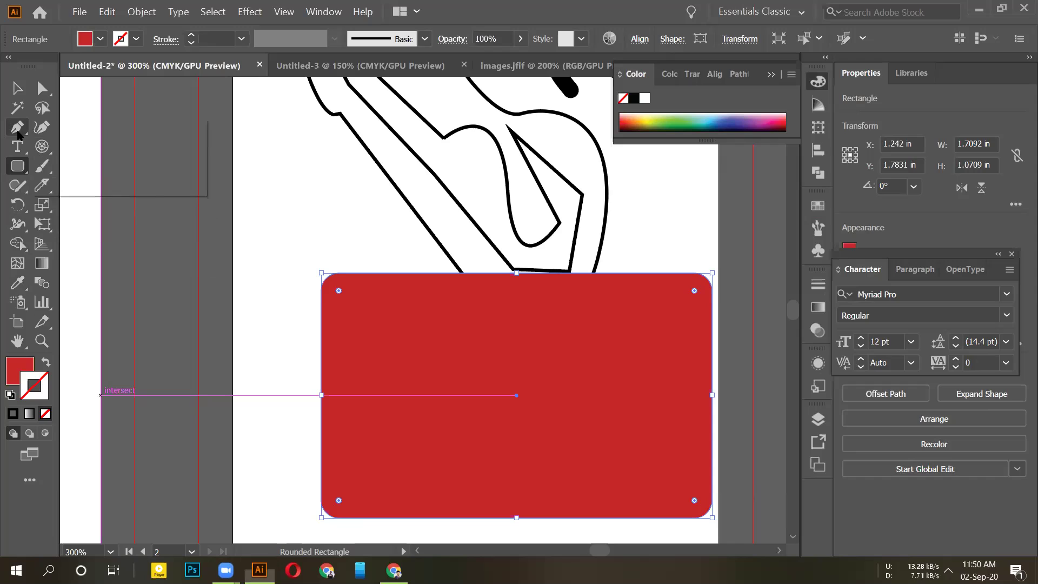
left_click(25, 168)
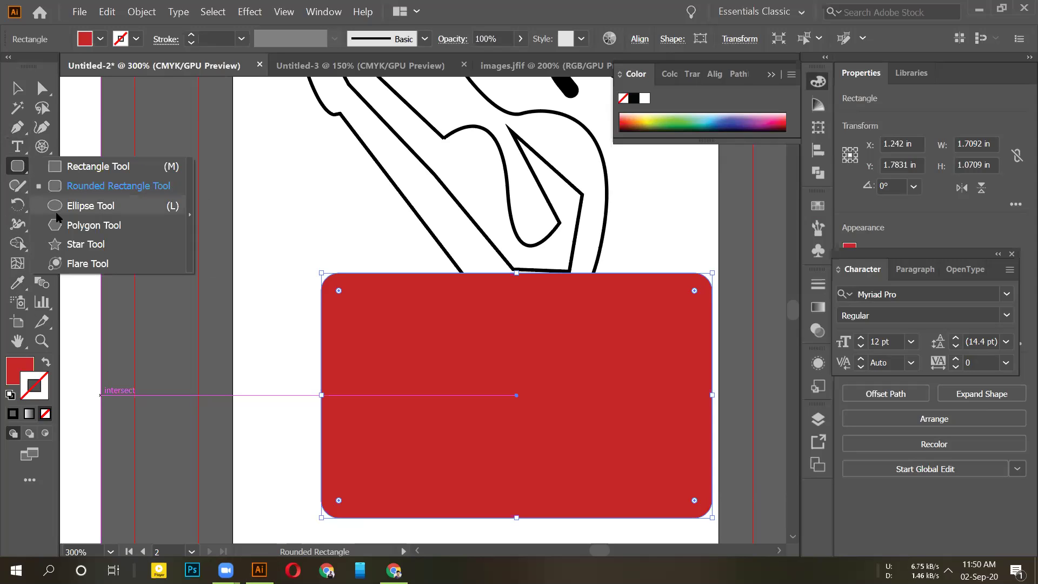
left_click(77, 265)
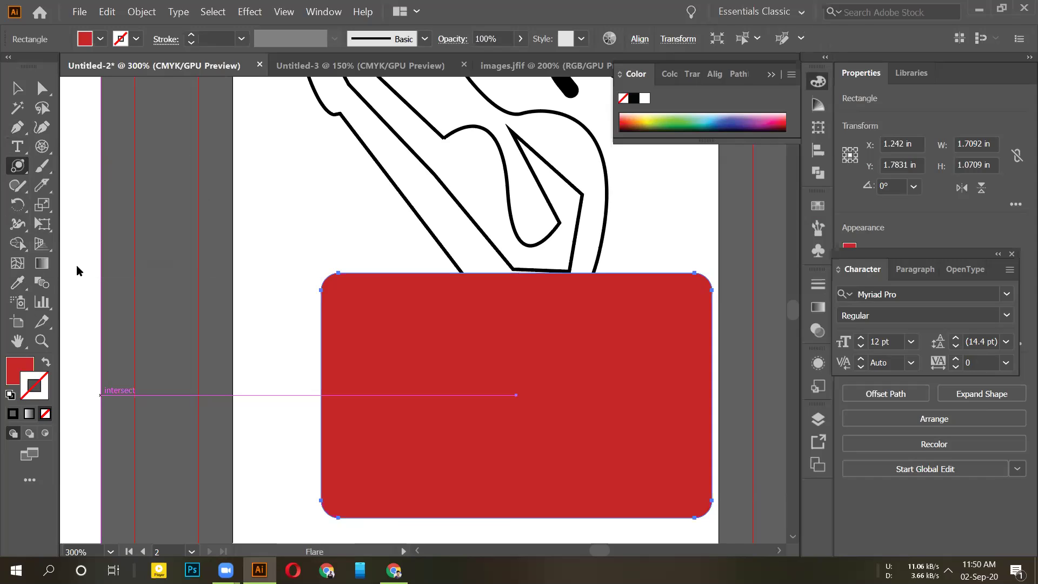
Step: Place a lens flare on the red rectangle, accepting the default Flare Tool options
key("ctrl+h")
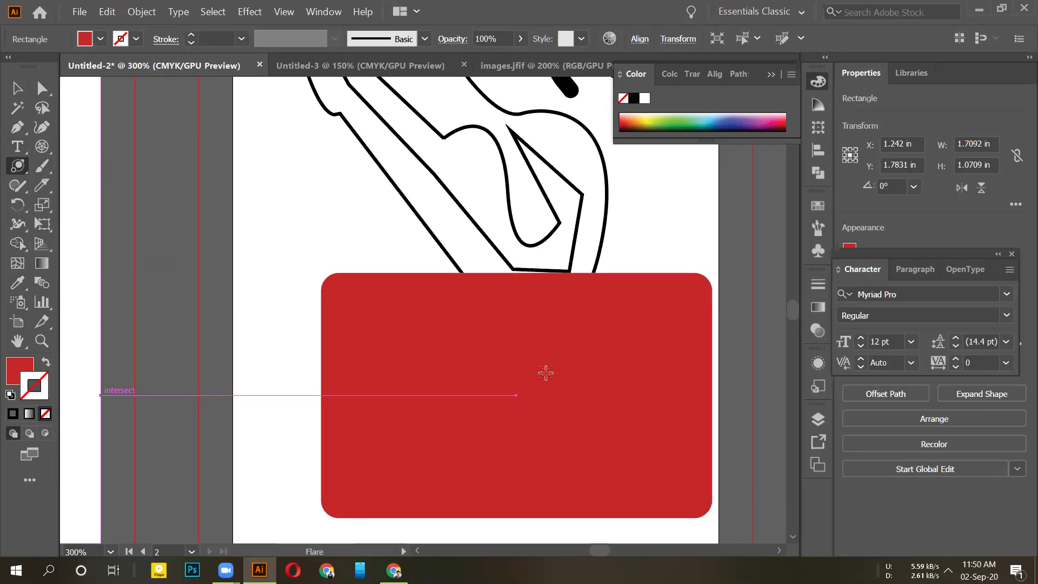
left_click(549, 419)
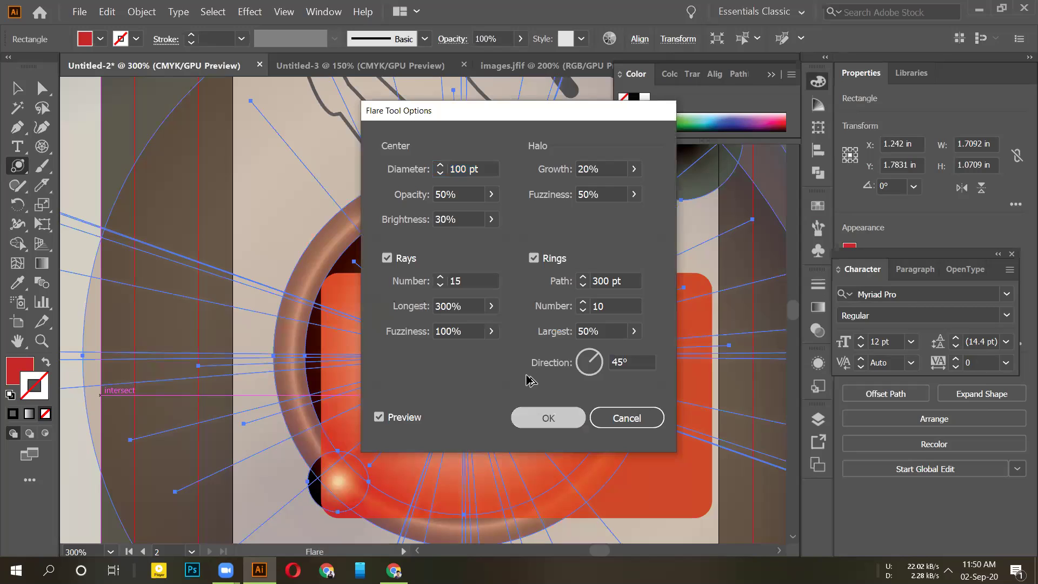
key("Return")
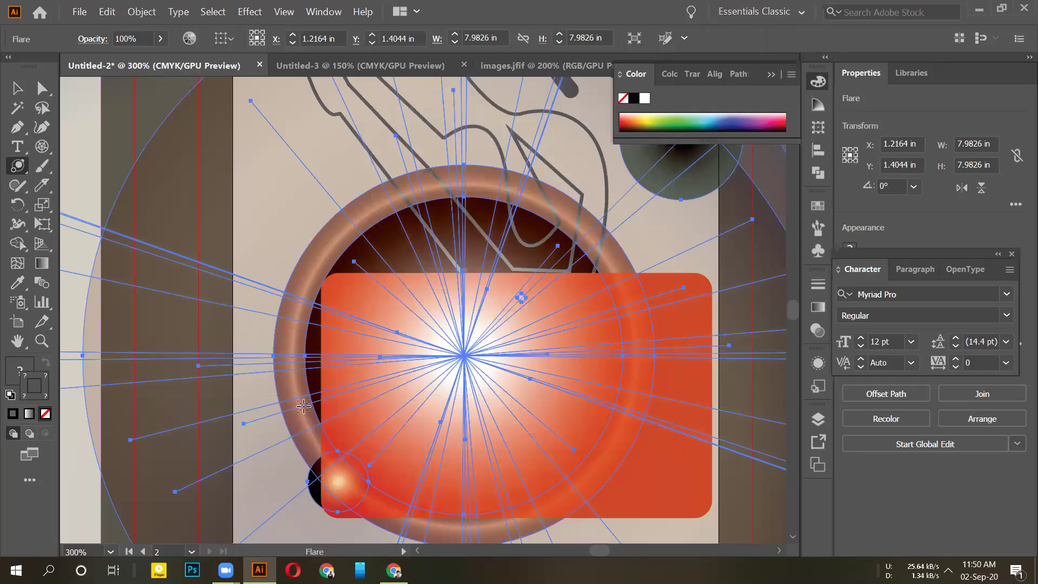
Step: Zoom out to both artboards, undo the extra flare, and switch to the Selection Tool
key("ctrl+1")
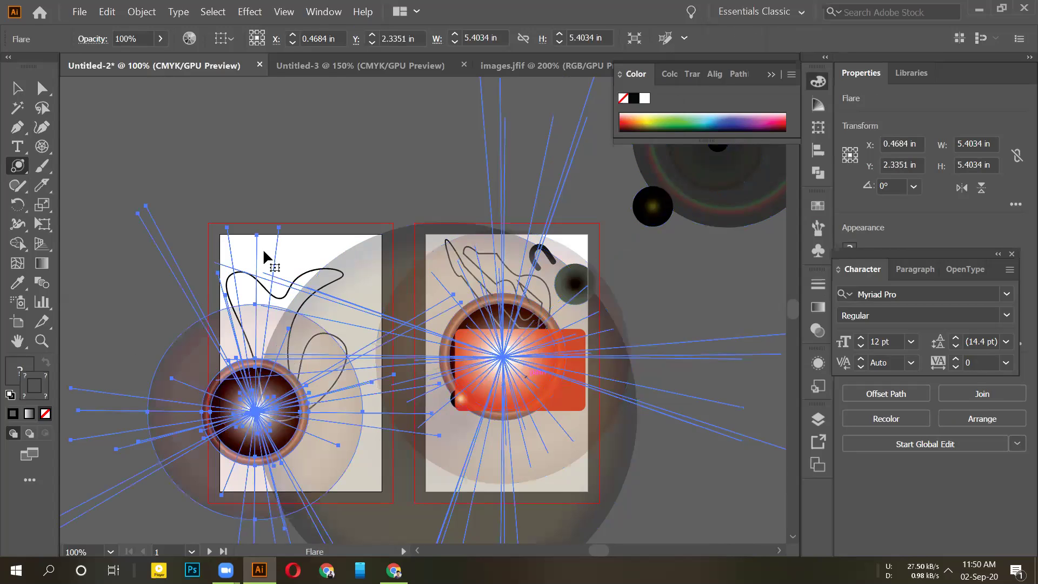
key("ctrl+z")
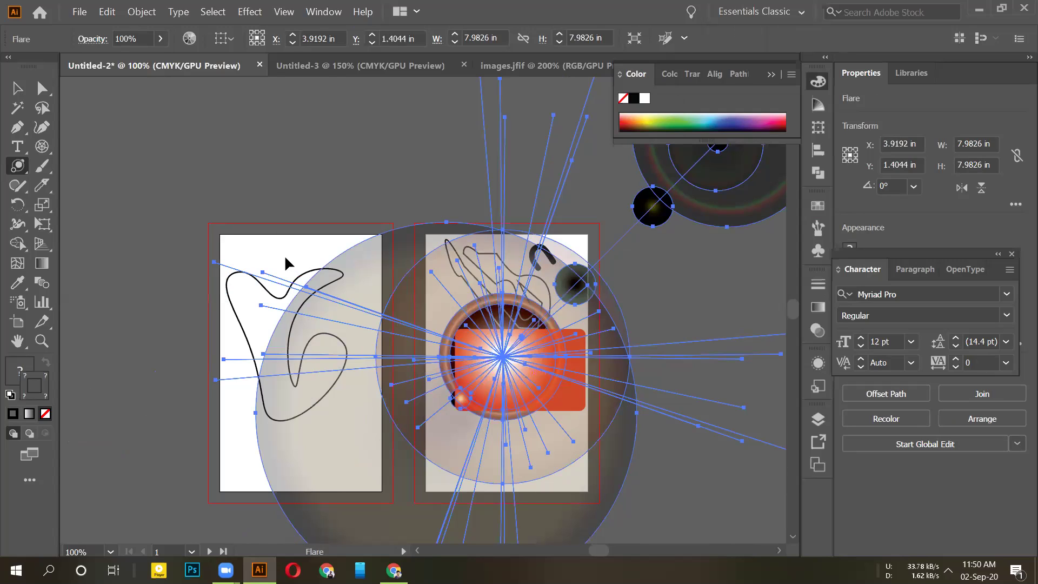
scroll(286, 264, "down", 5)
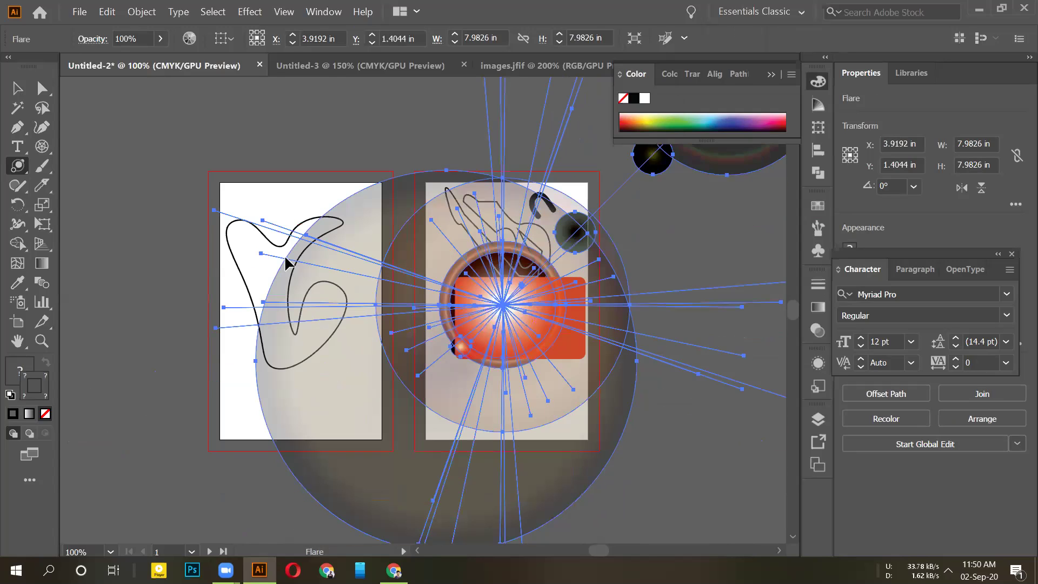
key("v")
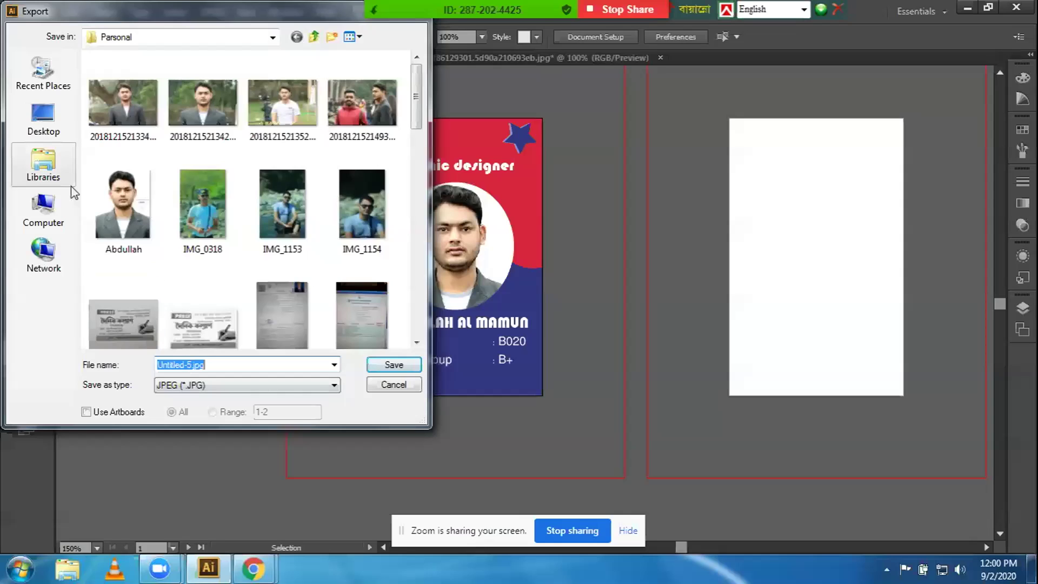
Step: Set the JPEG export to the Desktop using artboards, with the range limited to 1
left_click(43, 119)
left_click(196, 366)
left_click_drag(196, 366, 144, 373)
left_click(110, 412)
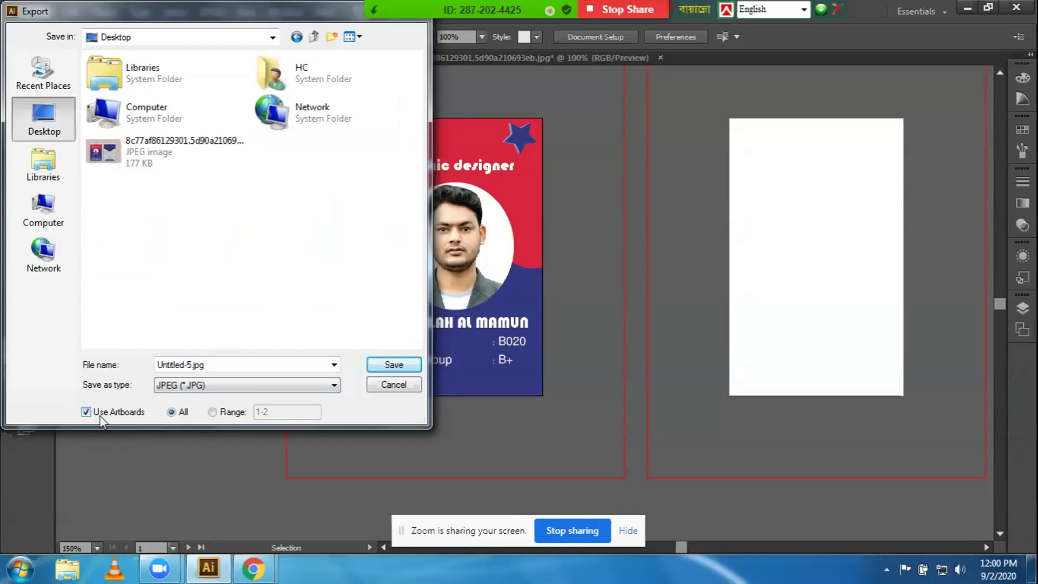
left_click(213, 412)
left_click(282, 412)
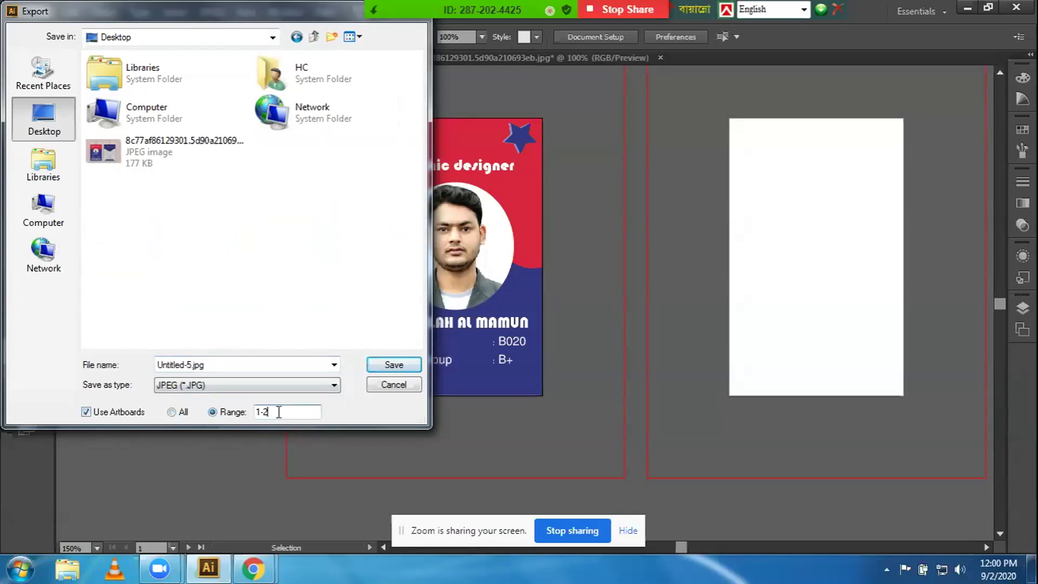
key("BackSpace")
key("BackSpace")
left_click_drag(205, 366, 139, 374)
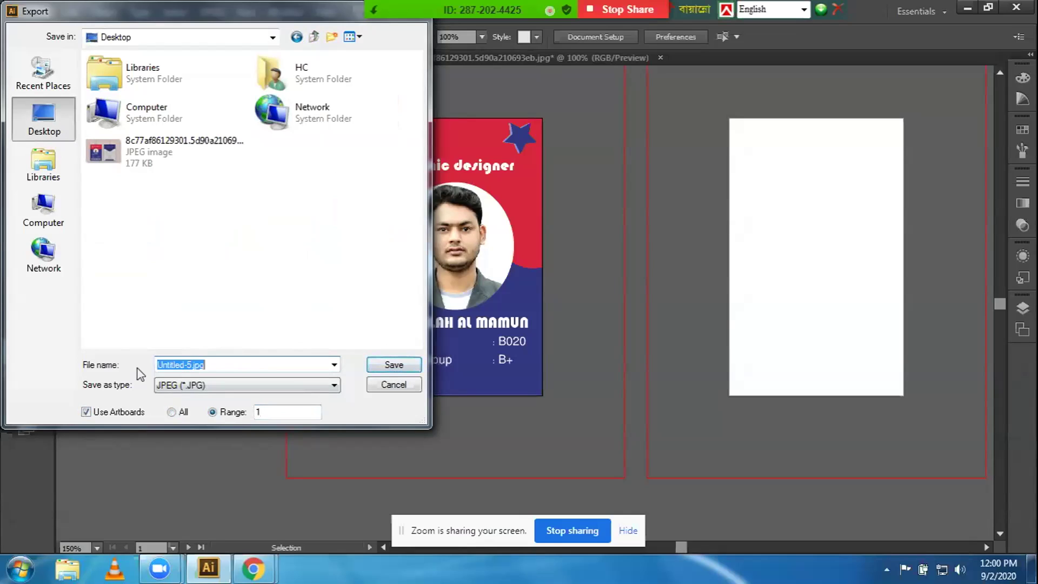